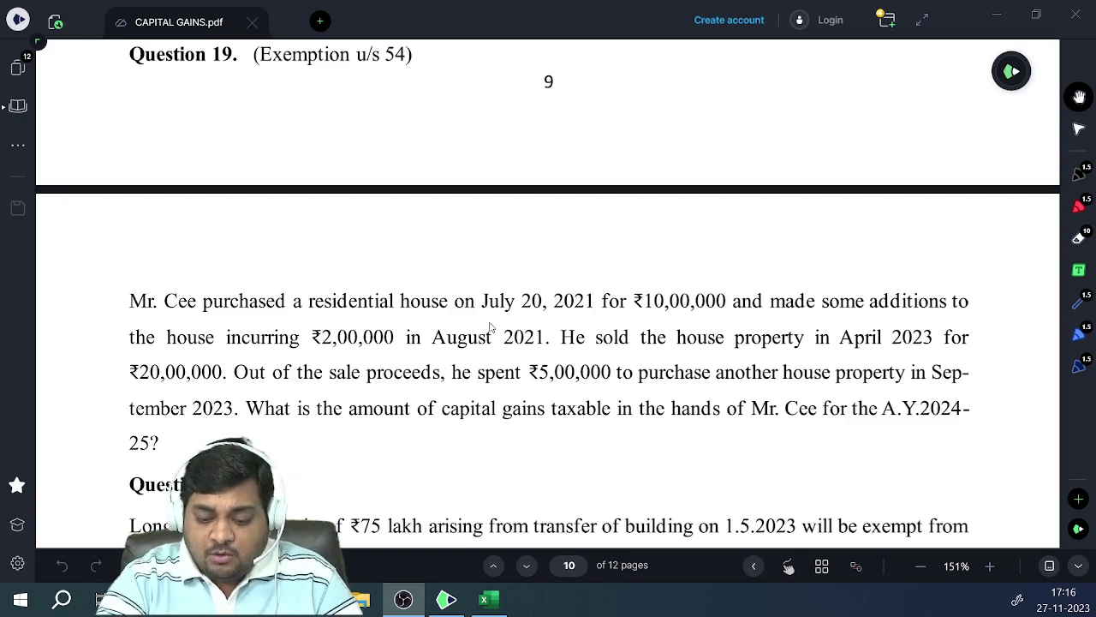
Underline the house's purchase date, ₹10,00,000 price and ₹2,00,000 August 2021 addition in red
left_click(1079, 207)
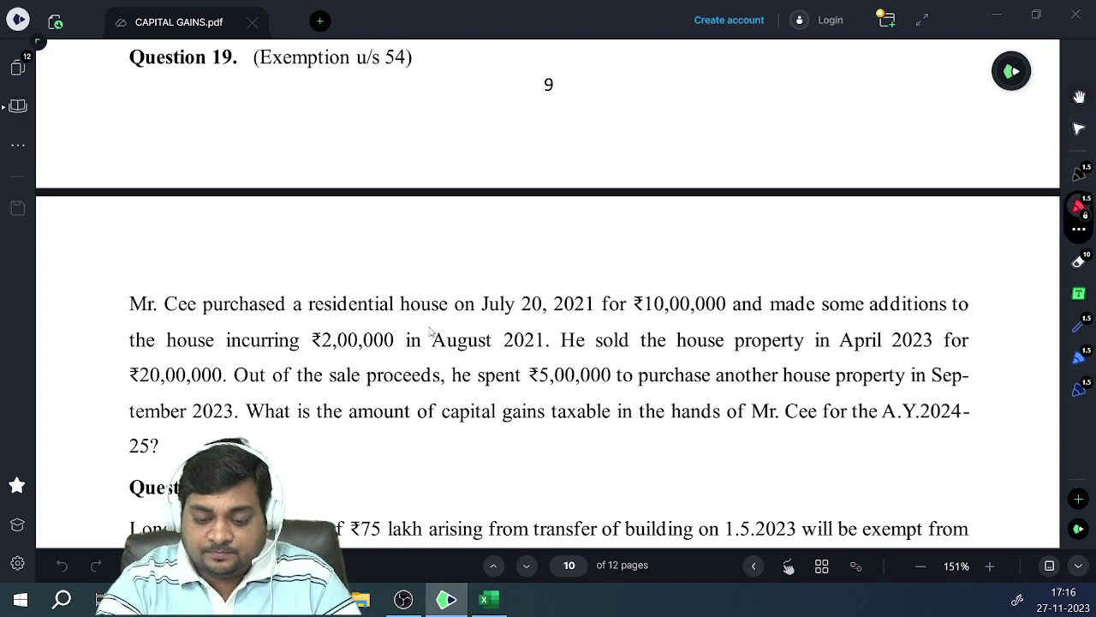
left_click_drag(446, 317, 505, 317)
left_click_drag(572, 321, 698, 317)
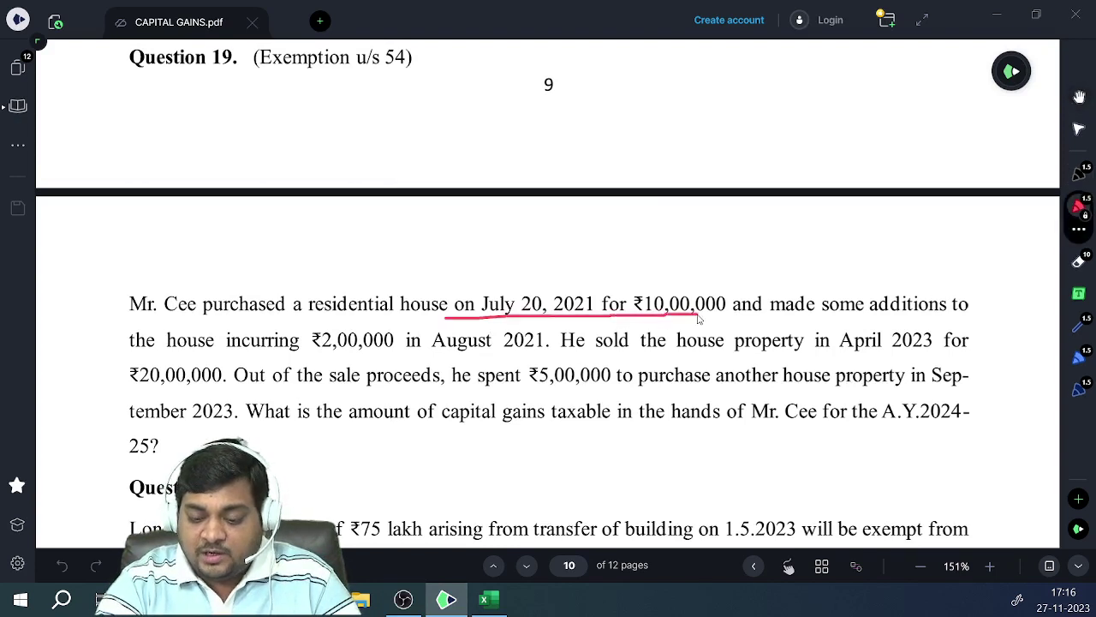
left_click_drag(229, 361, 403, 363)
key("ctrl+z")
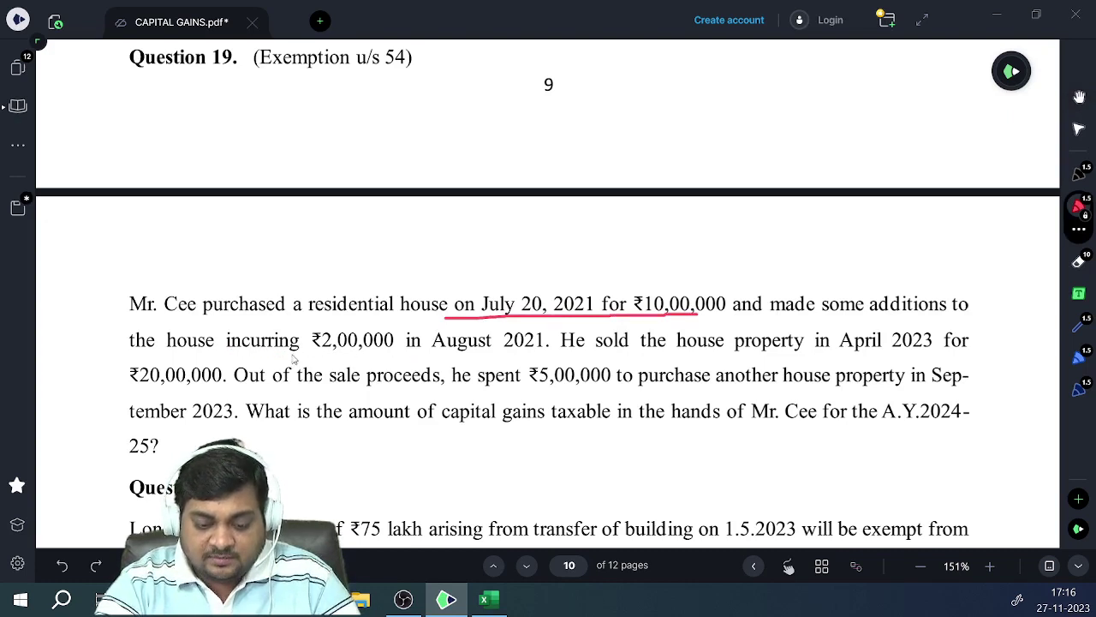
left_click_drag(292, 357, 557, 355)
Underline 'property in April 2023', undo the stray reinvestment strokes, and return to Excel
mouse_move(673, 352)
left_mouse_down()
mouse_move(742, 367)
mouse_move(901, 371)
left_mouse_up()
key("ctrl+z")
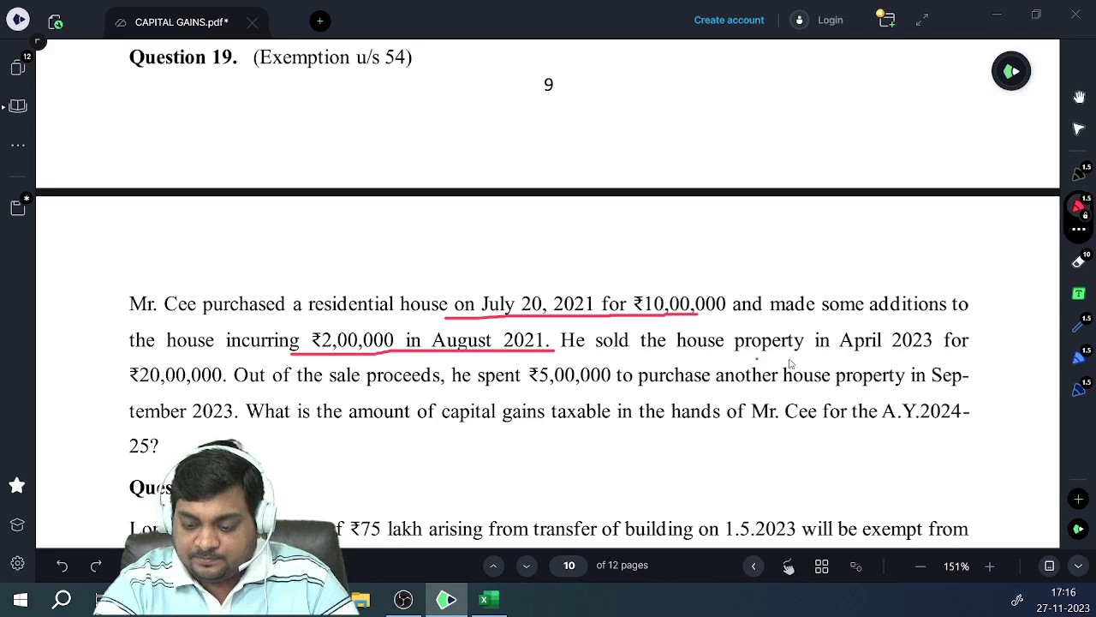
left_click_drag(757, 360, 927, 363)
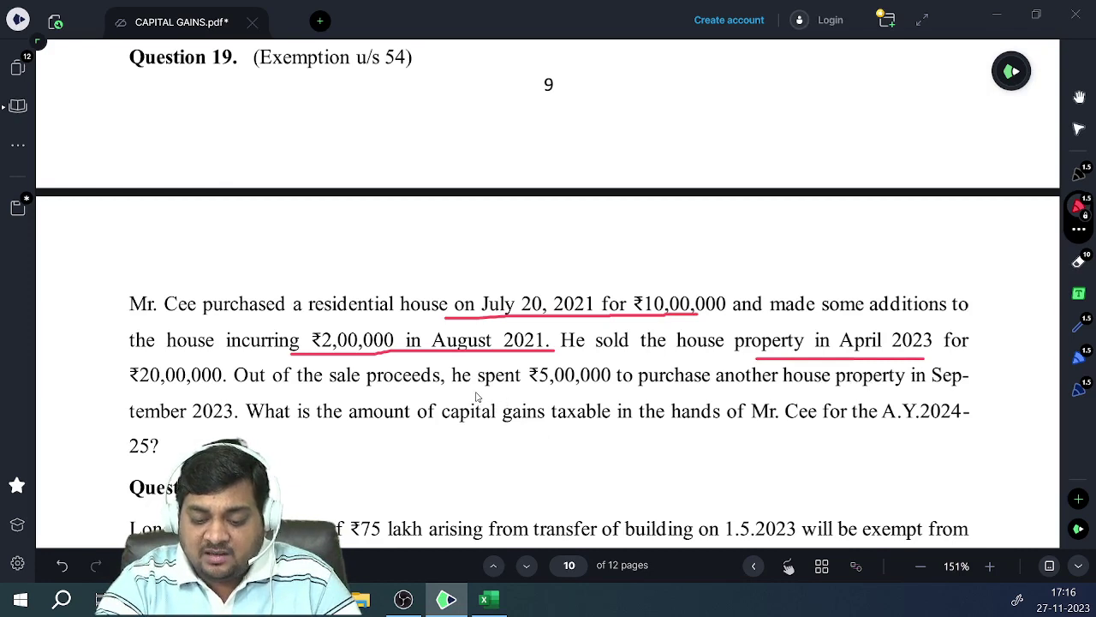
left_click_drag(477, 395, 622, 399)
key("ctrl+z")
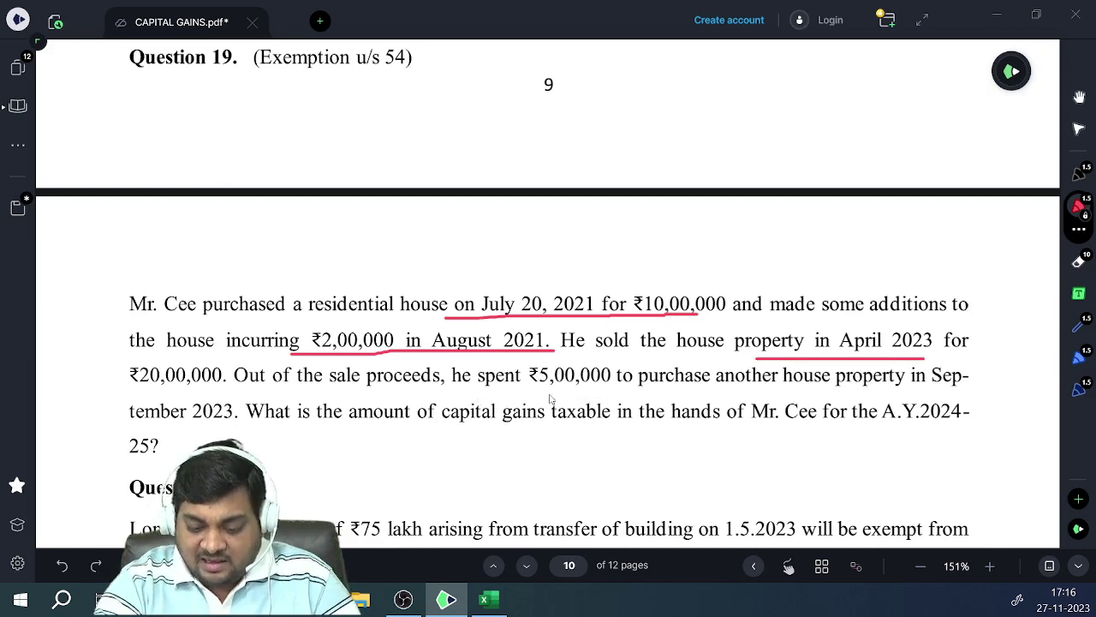
left_click_drag(531, 394, 628, 396)
left_click_drag(699, 400, 892, 411)
key("ctrl+z")
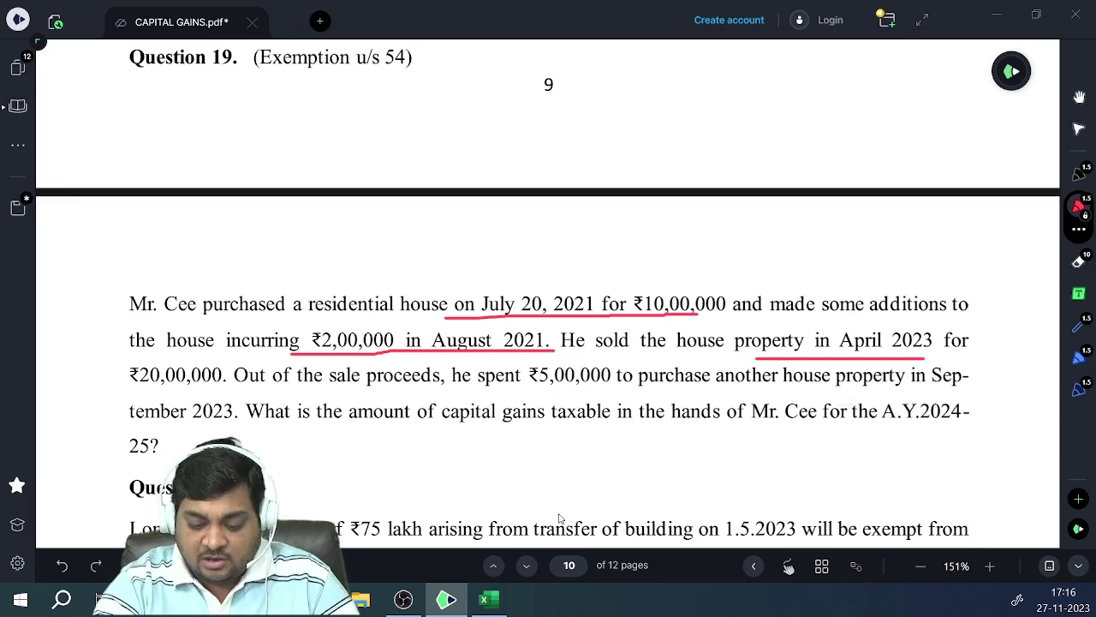
left_click(487, 600)
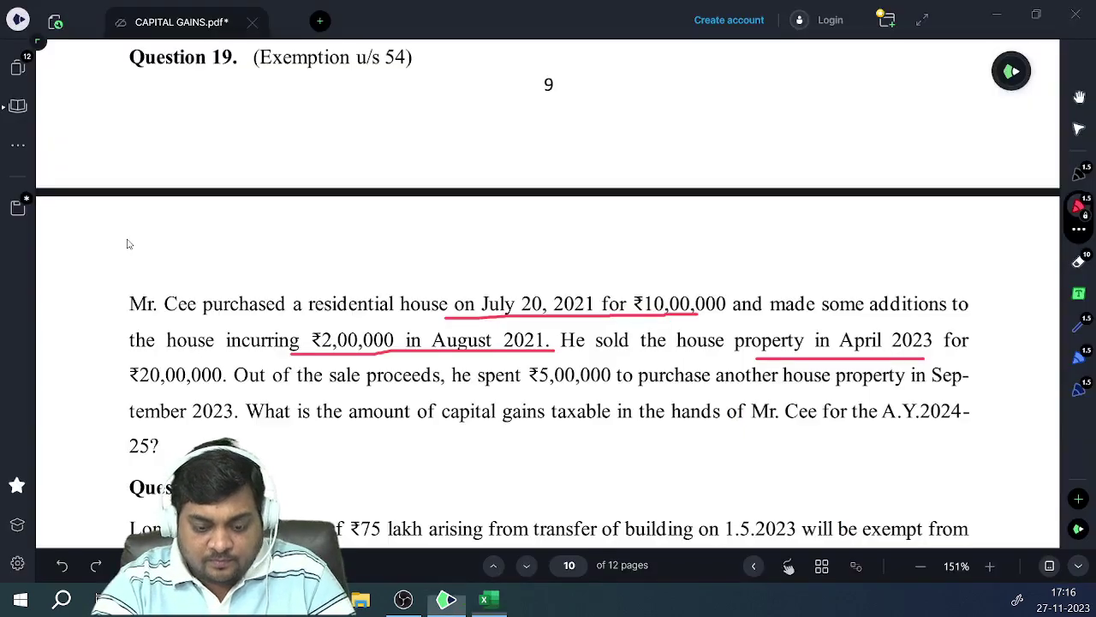
left_click(126, 237)
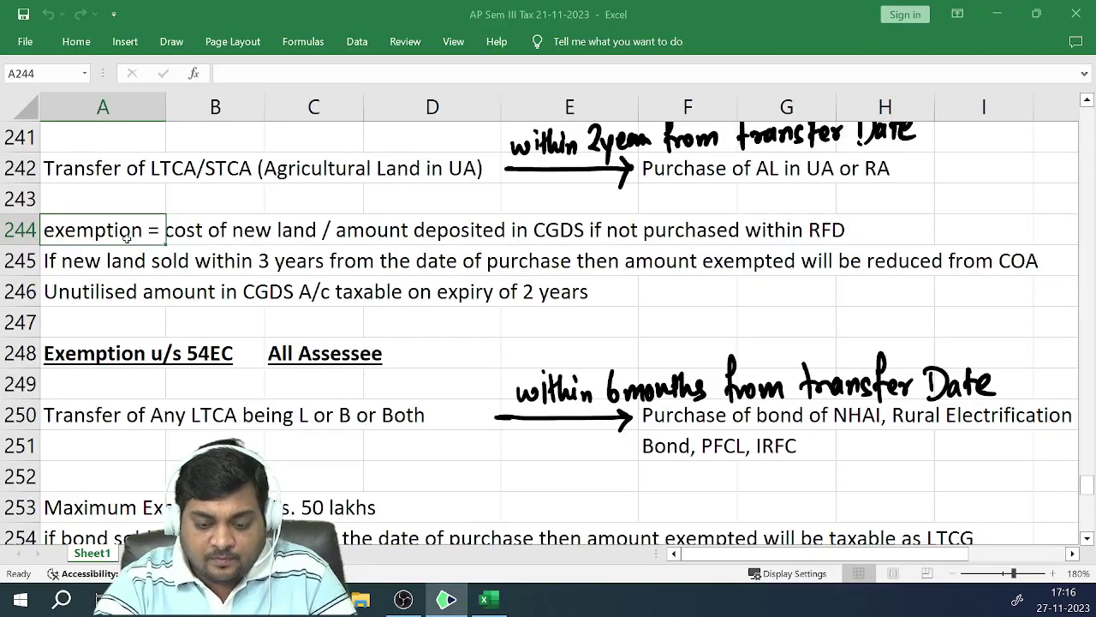
left_click(430, 346)
left_click(394, 315)
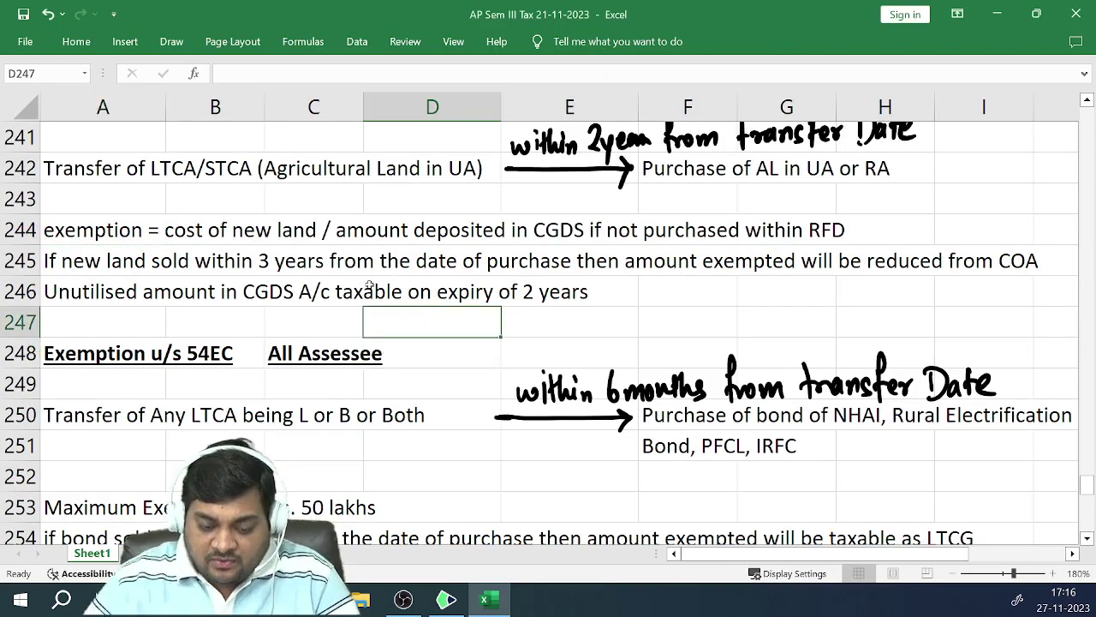
left_click(368, 285)
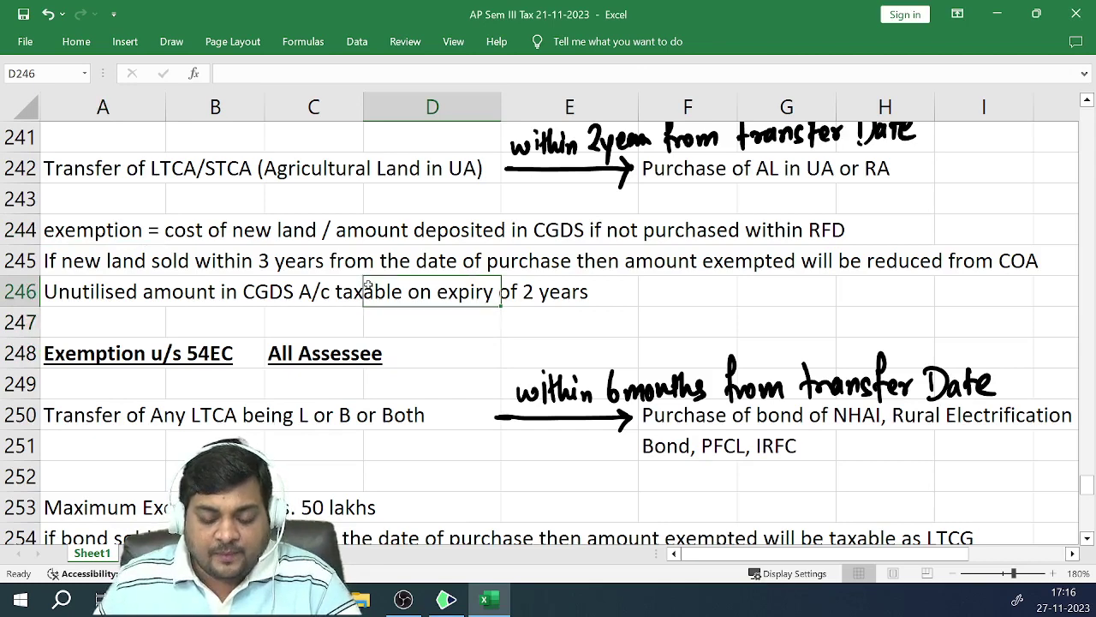
key("Up")
key("Up")
key("Up")
key("Up")
key("Up")
key("Up")
key("Up")
key("Up")
key("Up")
key("Up")
key("Up")
key("Up")
key("Up")
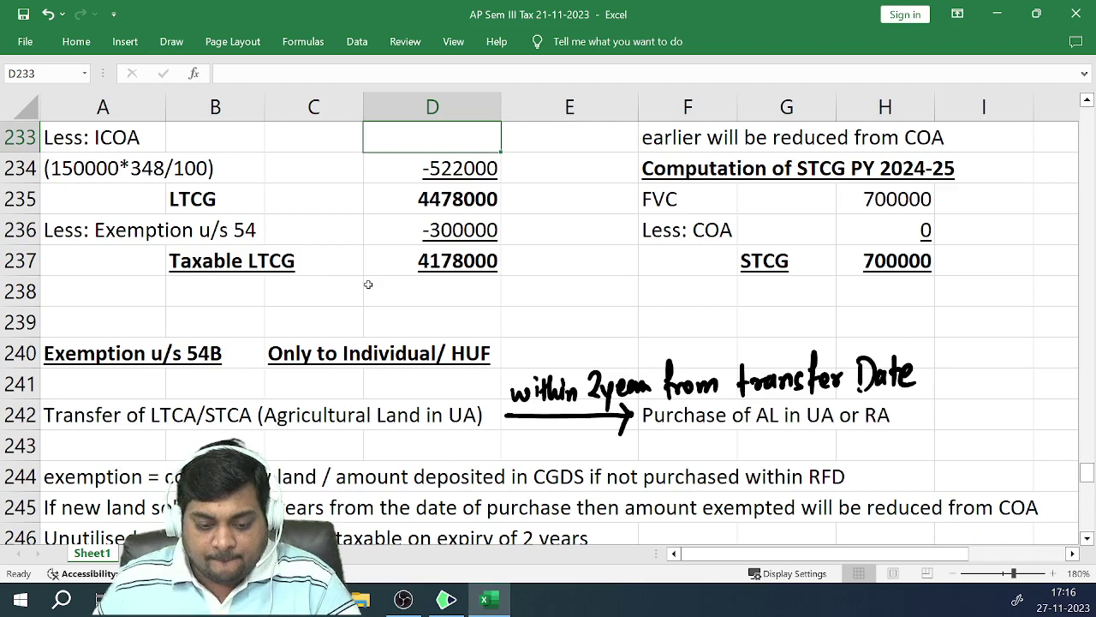
key("Up")
key("Up")
key("Up")
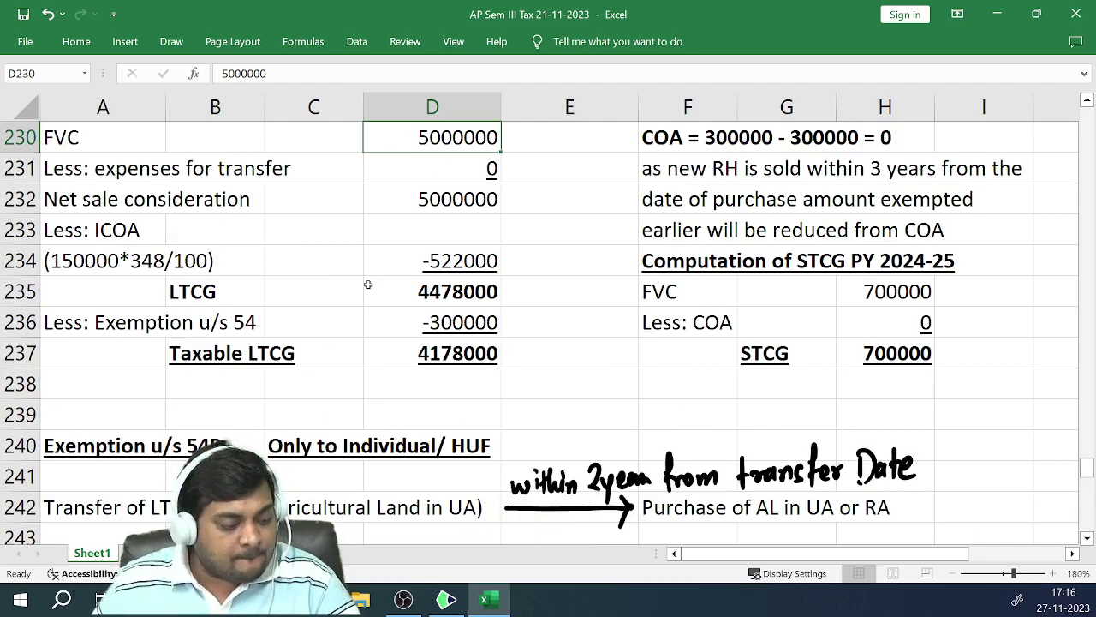
key("Up")
key("Up")
key("Up")
key("Up")
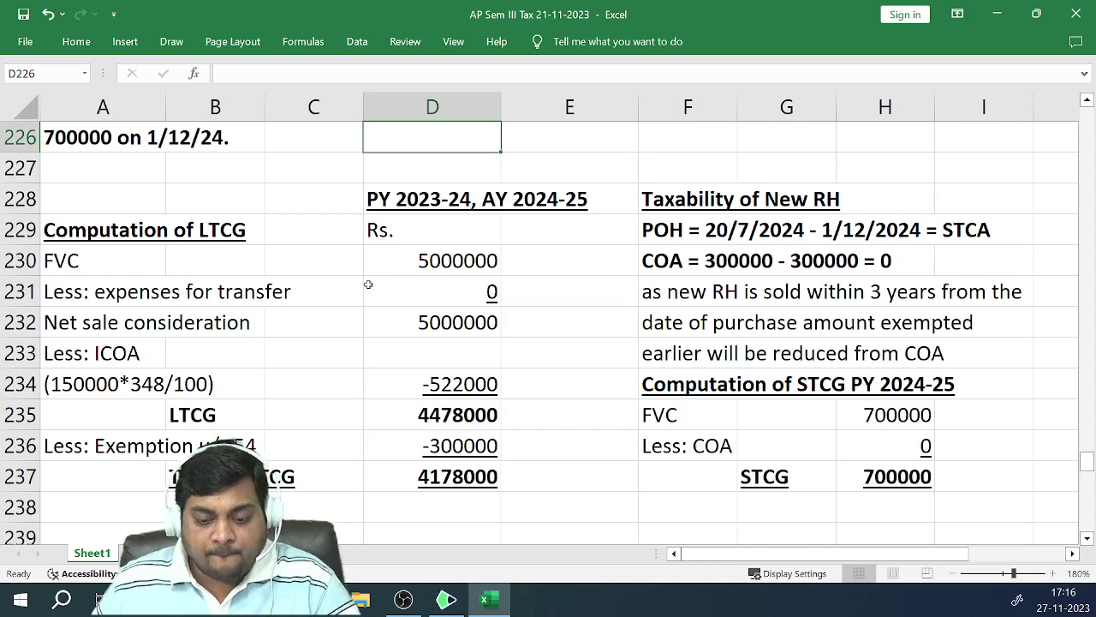
key("Up")
key("Up")
key("Up")
key("Up")
key("Up")
key("Up")
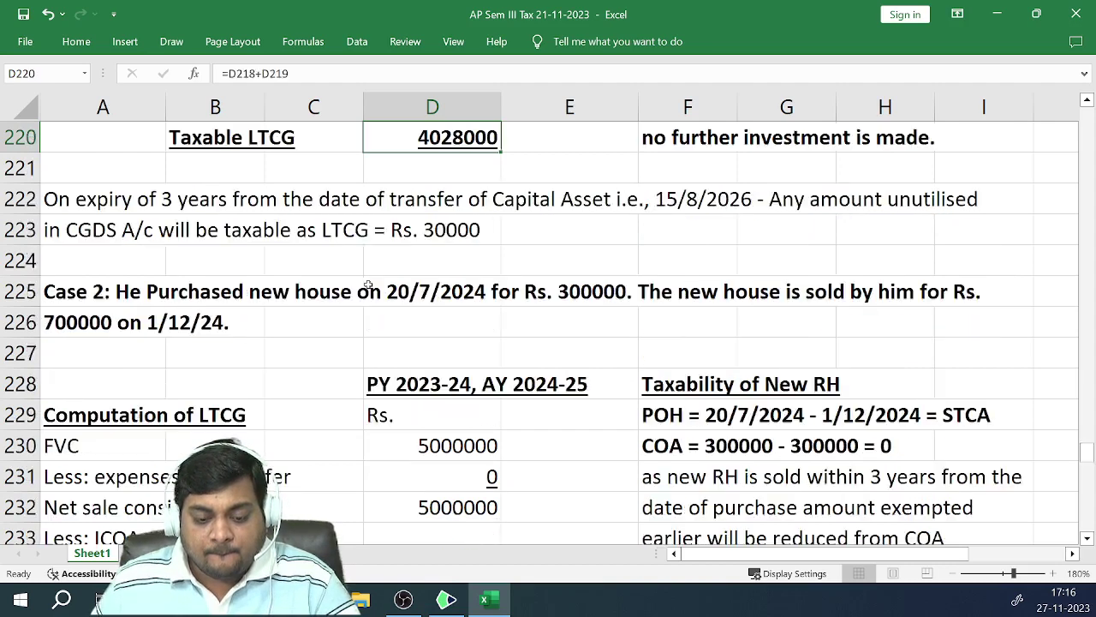
key("Up")
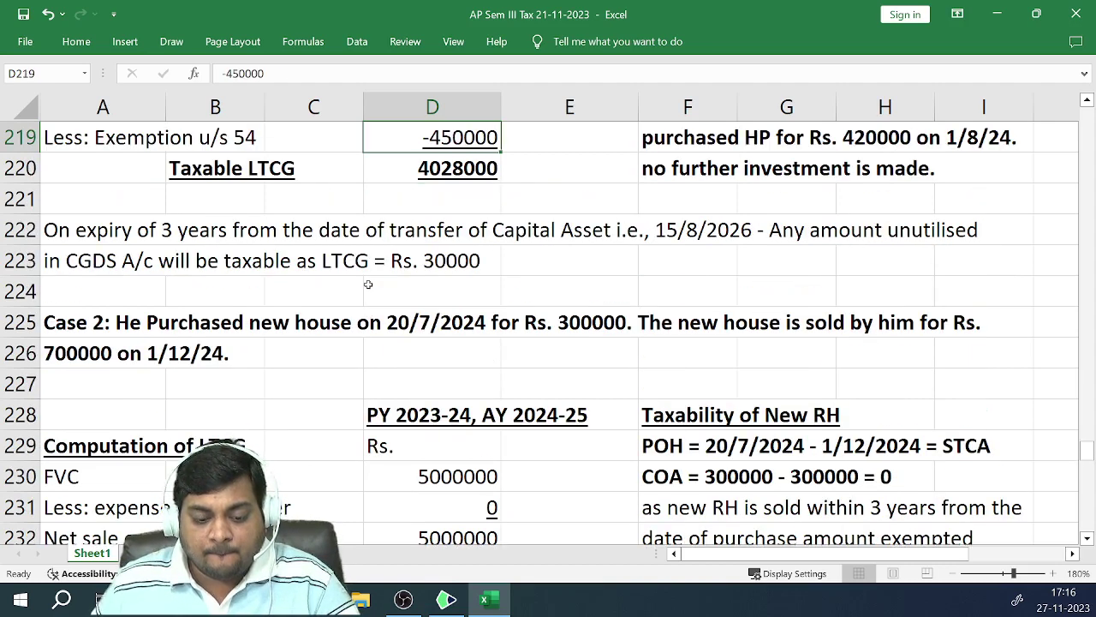
key("Up")
key("Up")
key("Up")
key("Up")
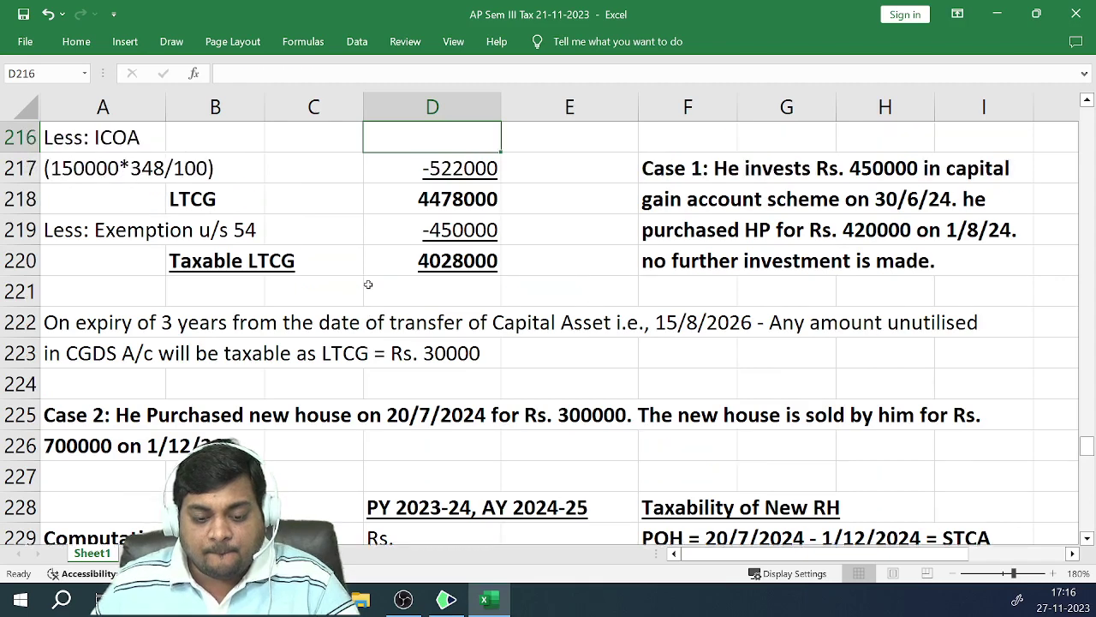
key("Up")
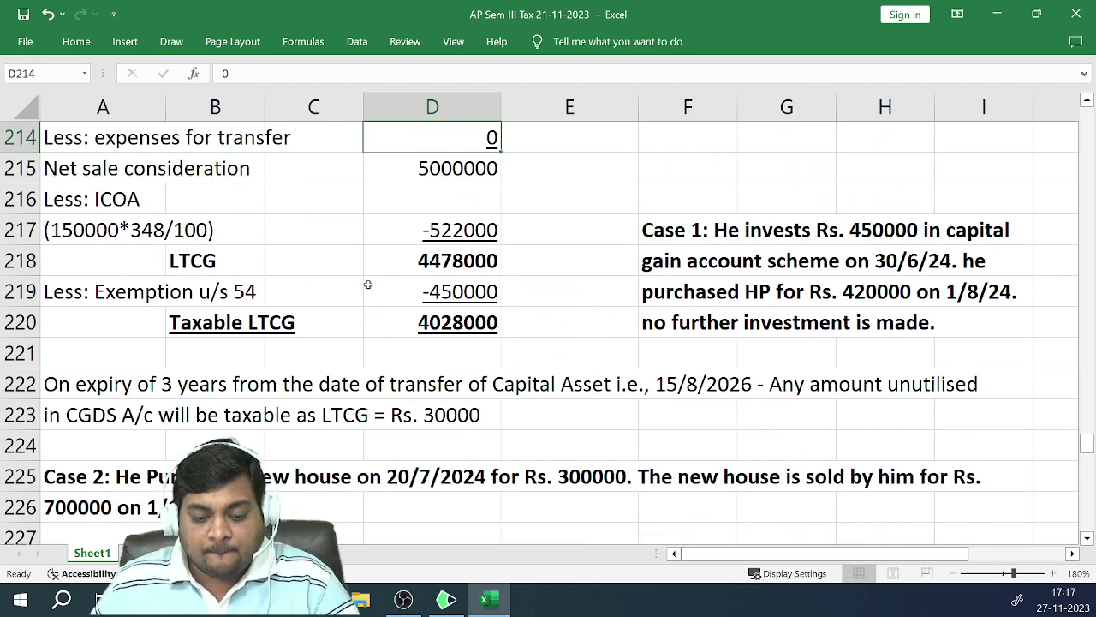
key("Up")
key("Up")
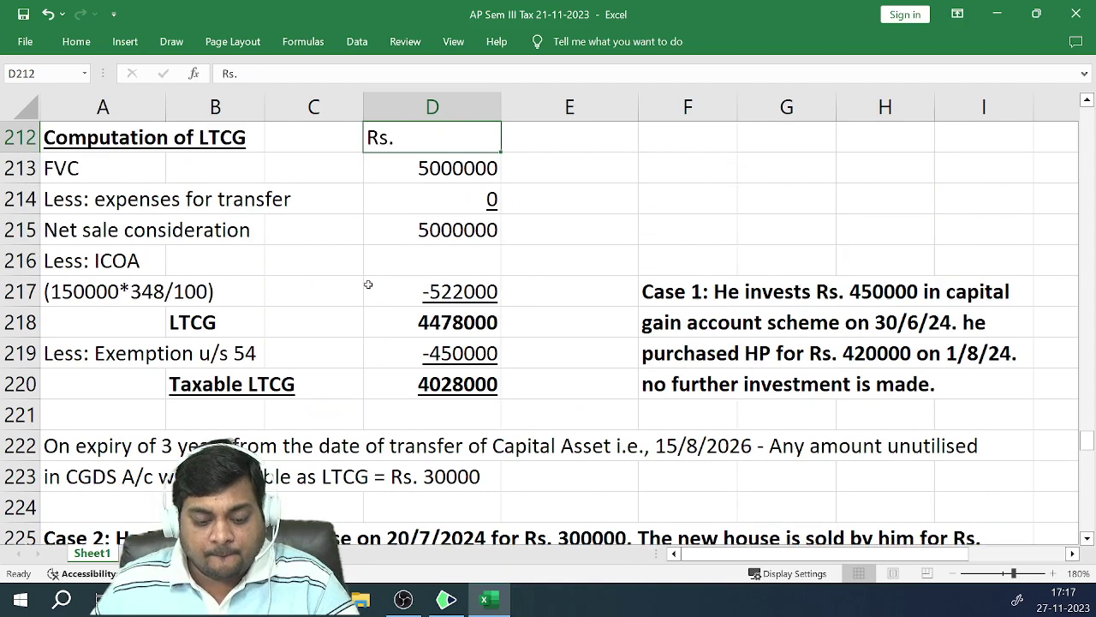
key("Up")
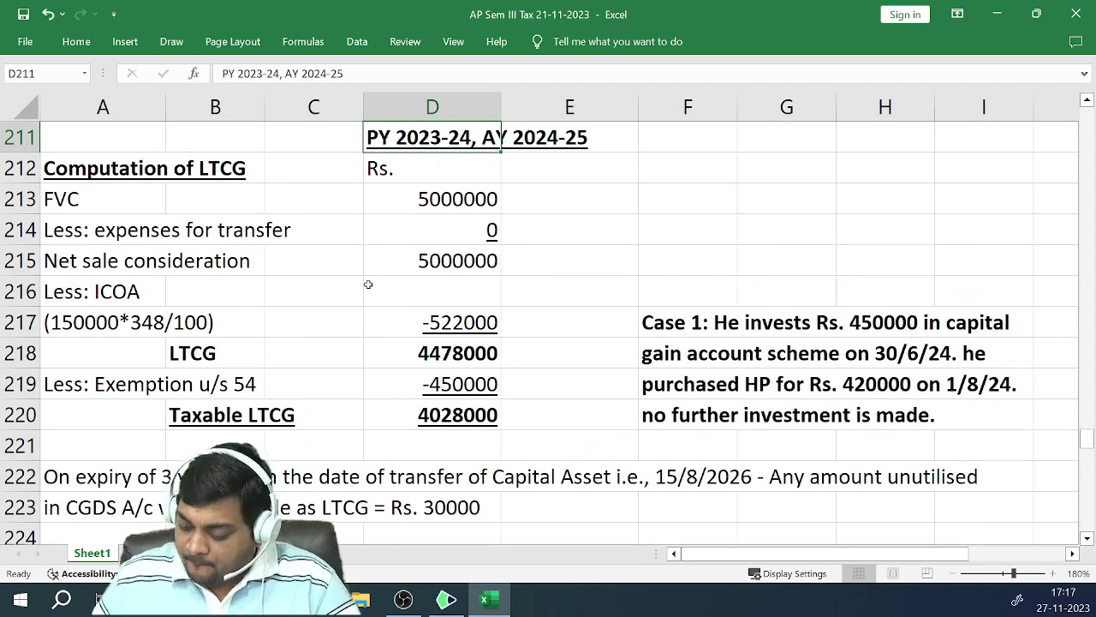
key("Up")
key("Up")
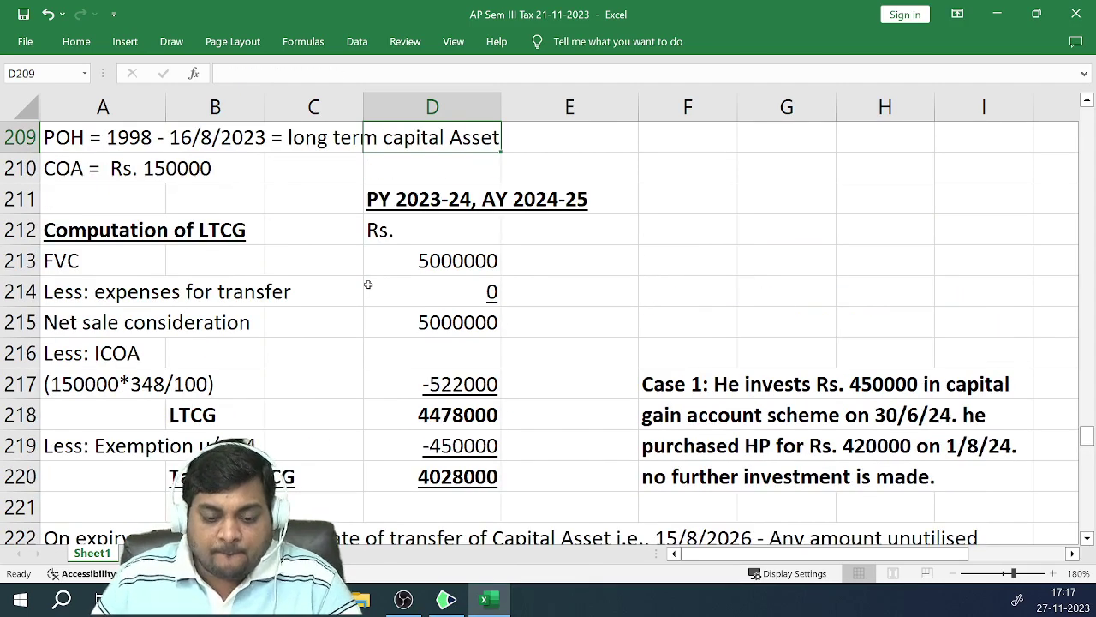
key("Page_Up")
key("Page_Up")
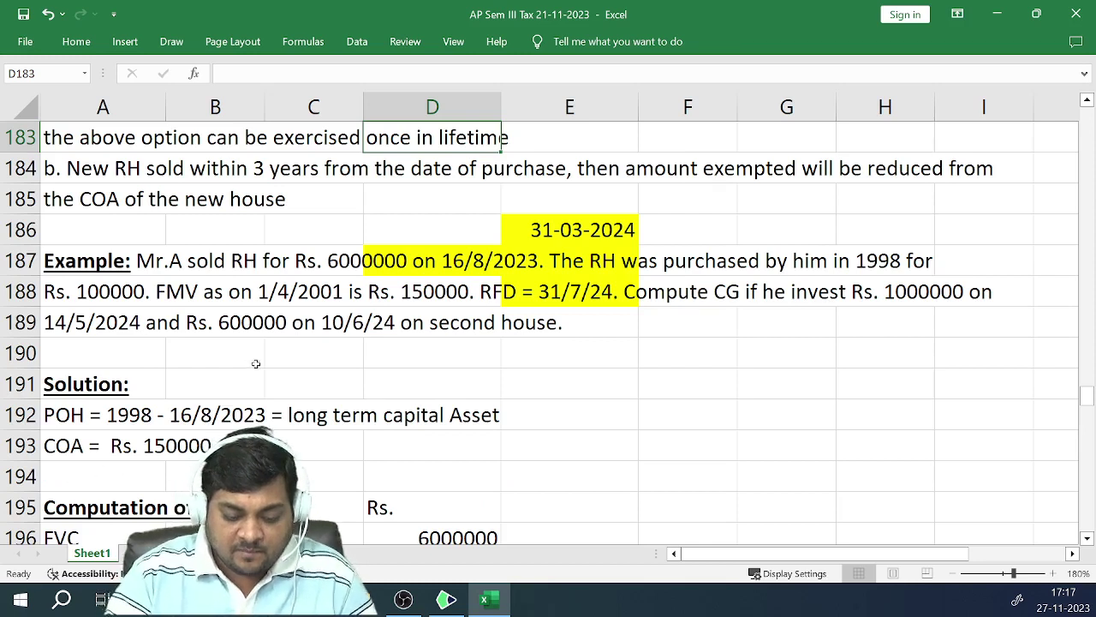
left_click(216, 358)
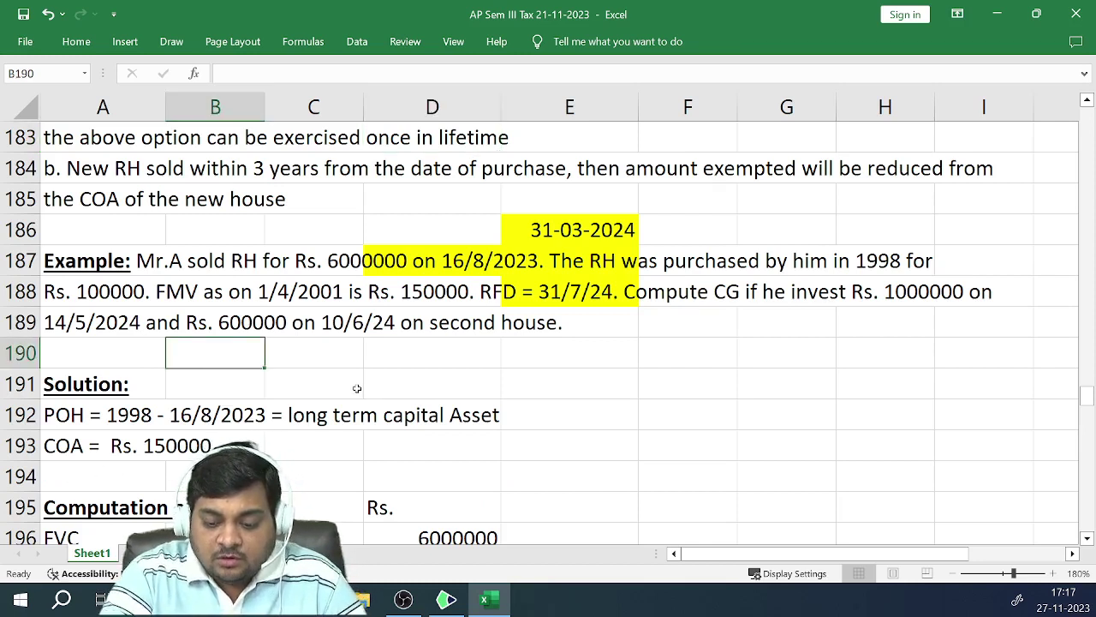
scroll(351, 390, "up", 5)
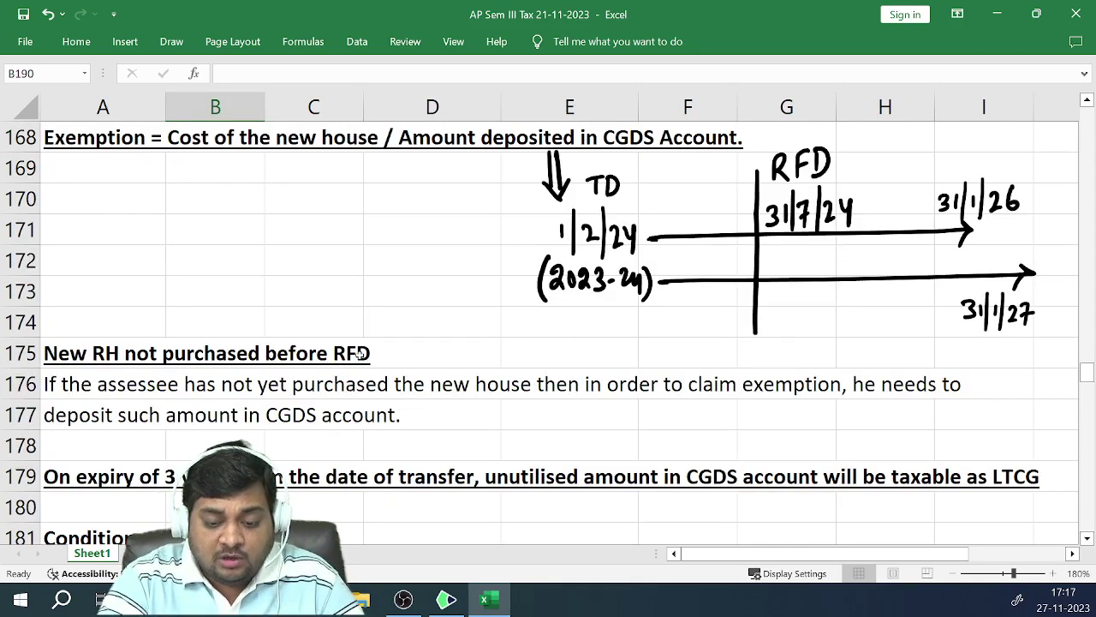
scroll(441, 300, "up", 2)
left_click(426, 292)
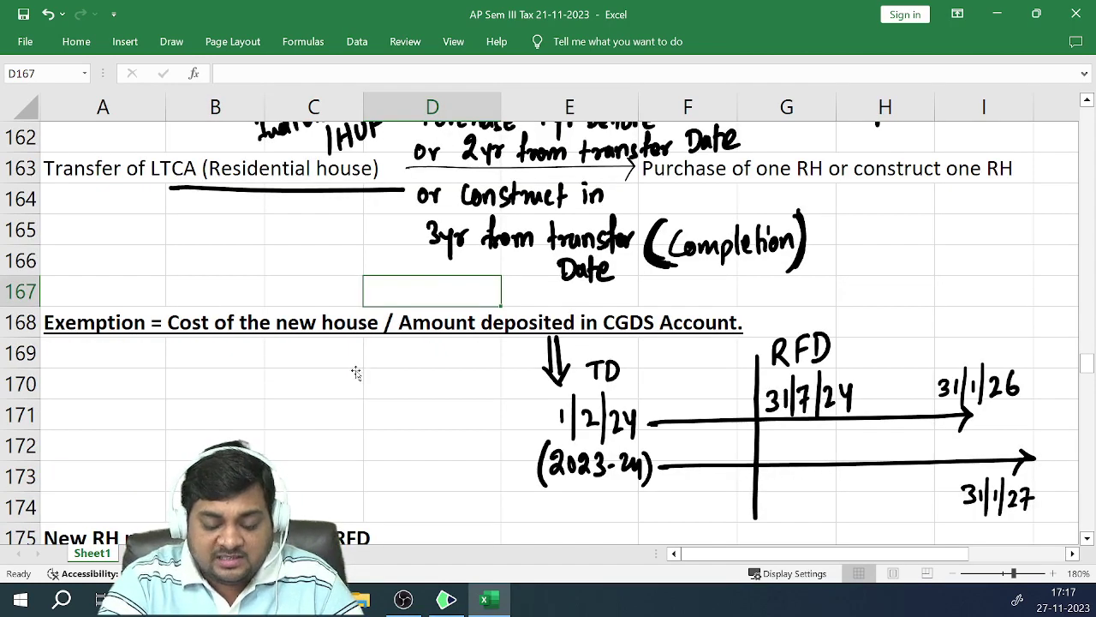
scroll(288, 360, "up", 3)
left_click(289, 363)
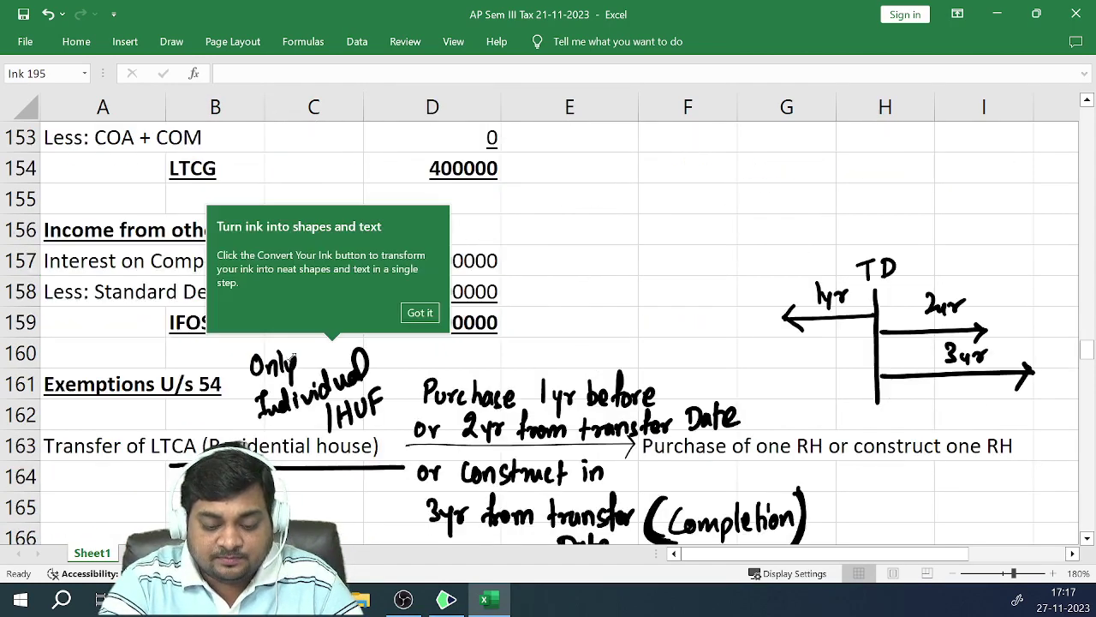
Dismiss the ink conversion tip and bring focus back to the sheet cells
left_click(419, 312)
left_click(571, 327)
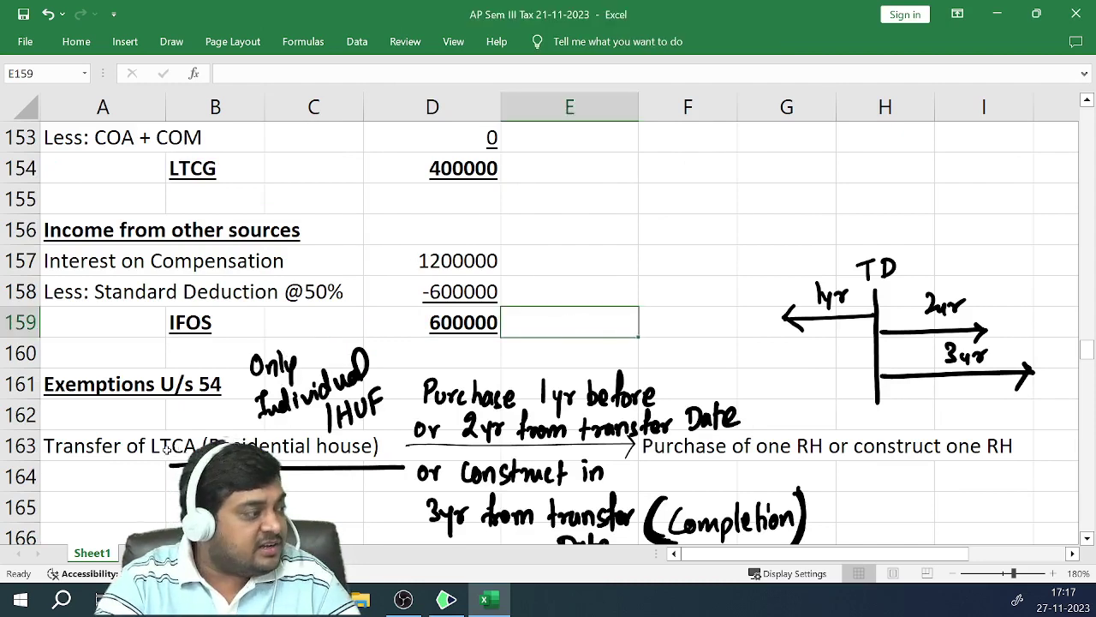
left_click(303, 506)
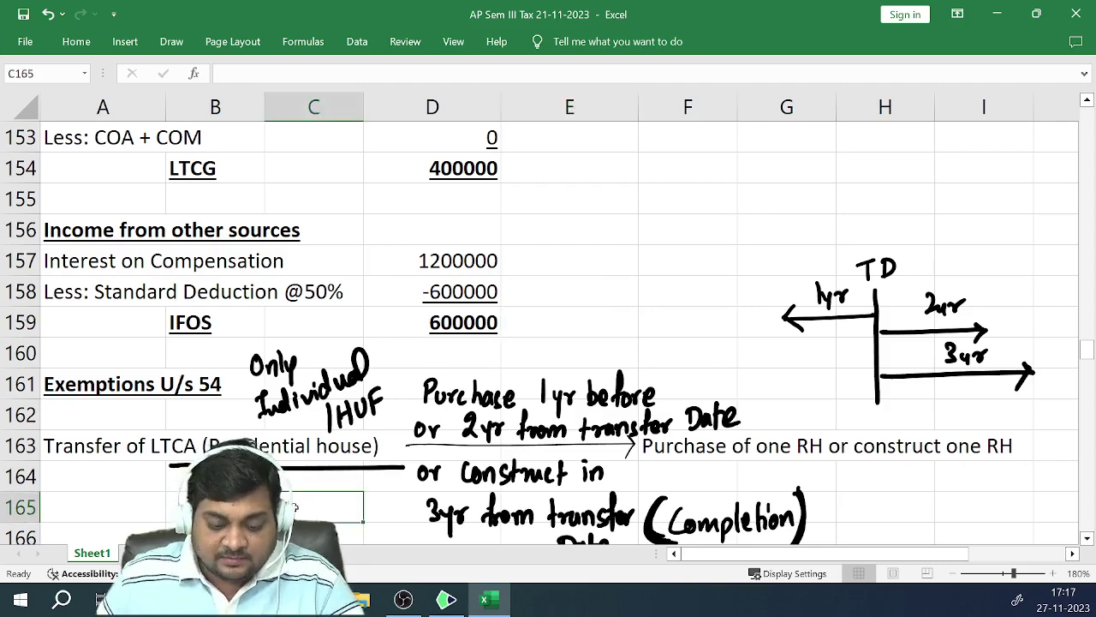
key("Down")
key("Down")
key("Down")
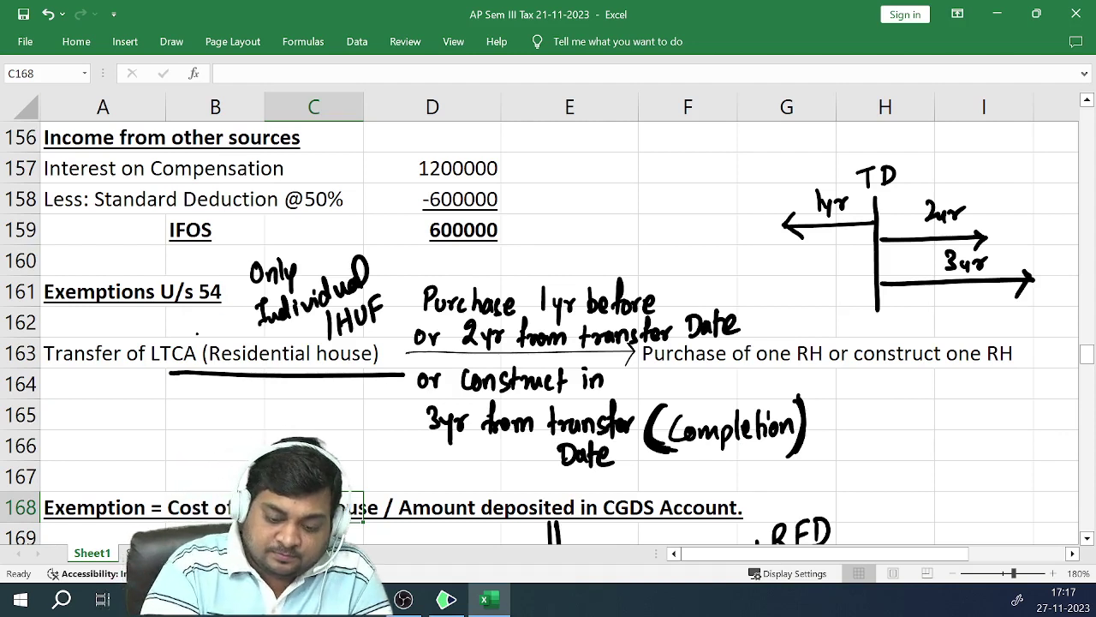
Remove the ink circle around 'of LTCA' in row 163 and show the CGDS account notes
mouse_move(205, 320)
left_mouse_down()
mouse_move(137, 324)
mouse_move(172, 407)
mouse_move(193, 319)
mouse_move(140, 324)
mouse_move(213, 369)
mouse_move(165, 314)
left_mouse_up()
key("ctrl+z")
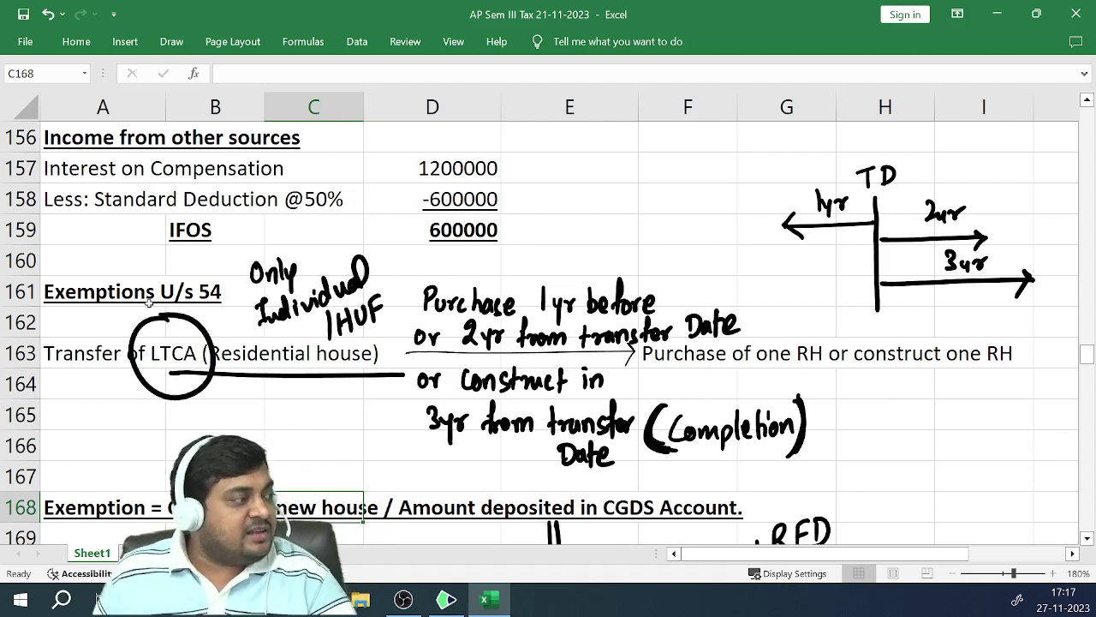
key("ctrl+z")
key("ctrl+y")
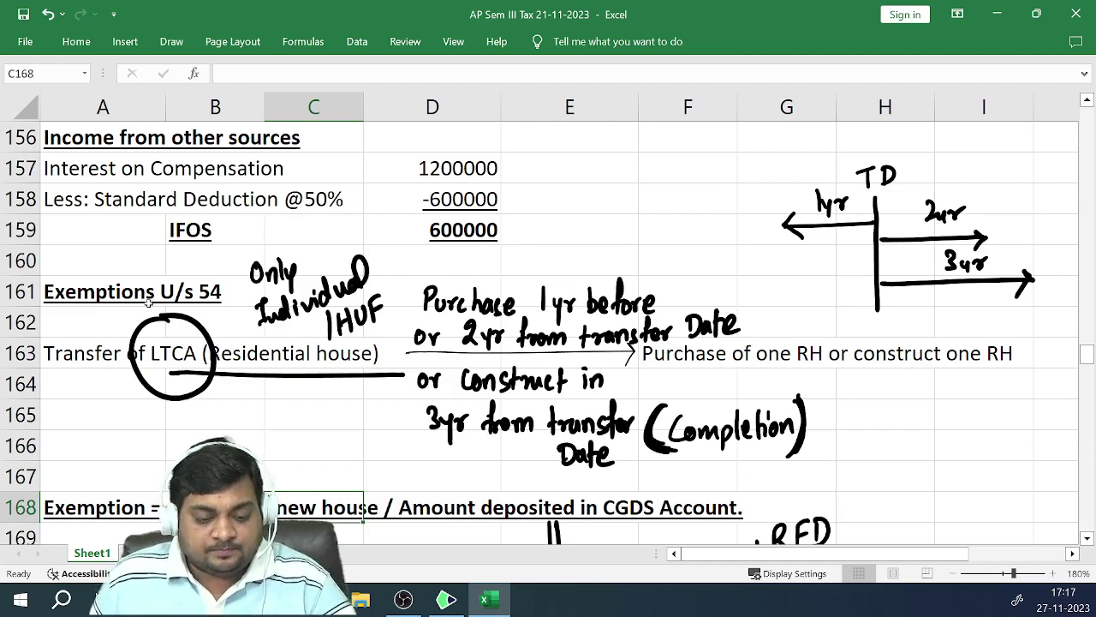
key("ctrl+z")
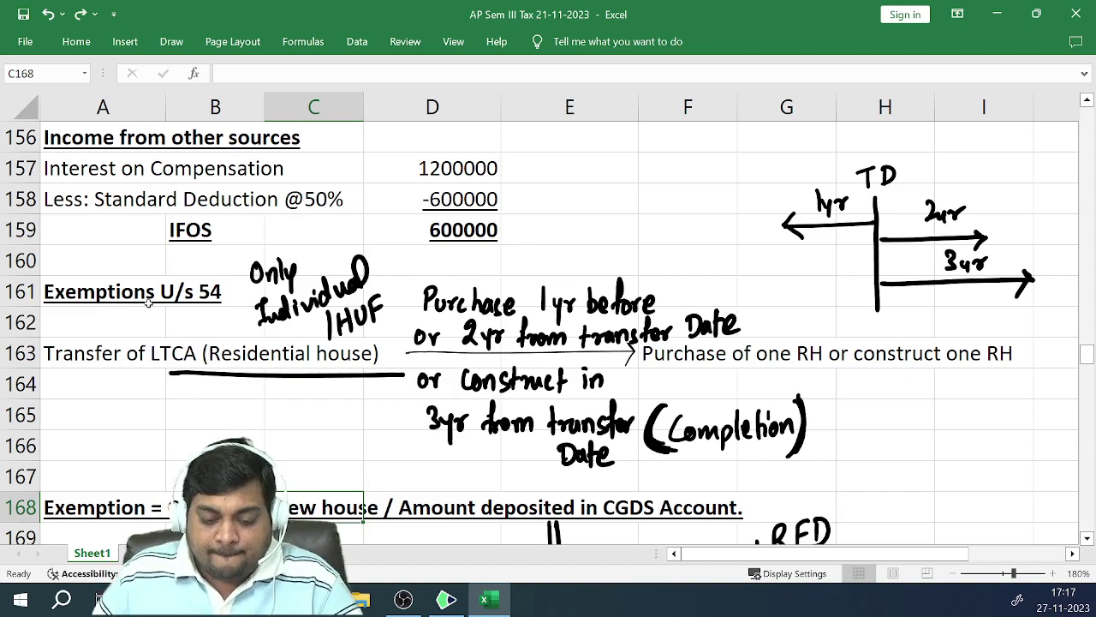
key("Page_Down")
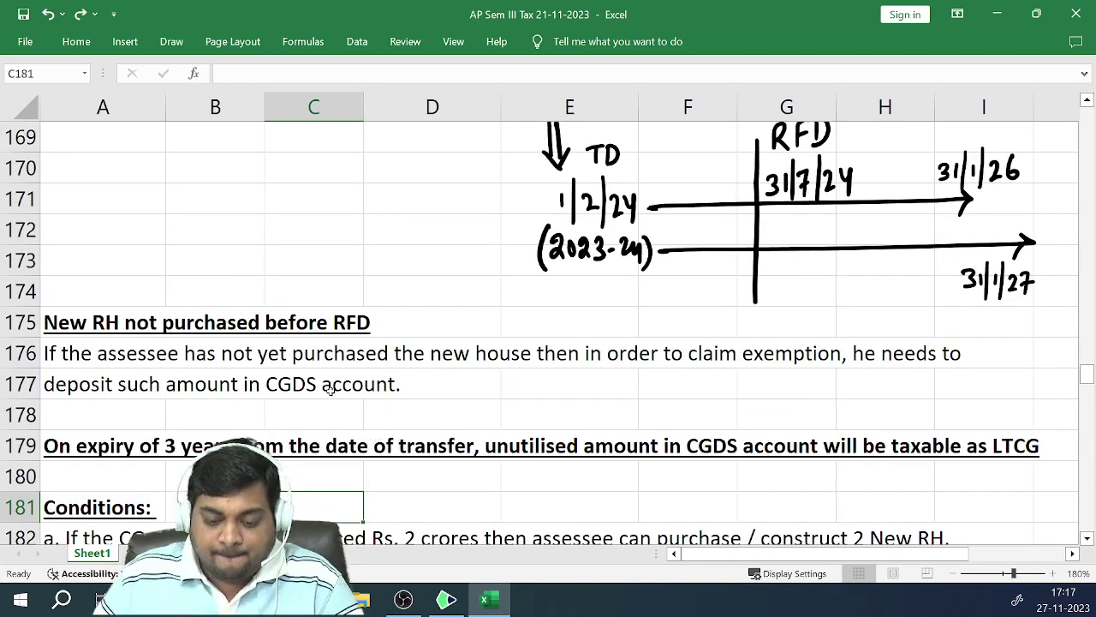
Page past the exemption examples to the empty cell A279 below the last working
key("Page_Down")
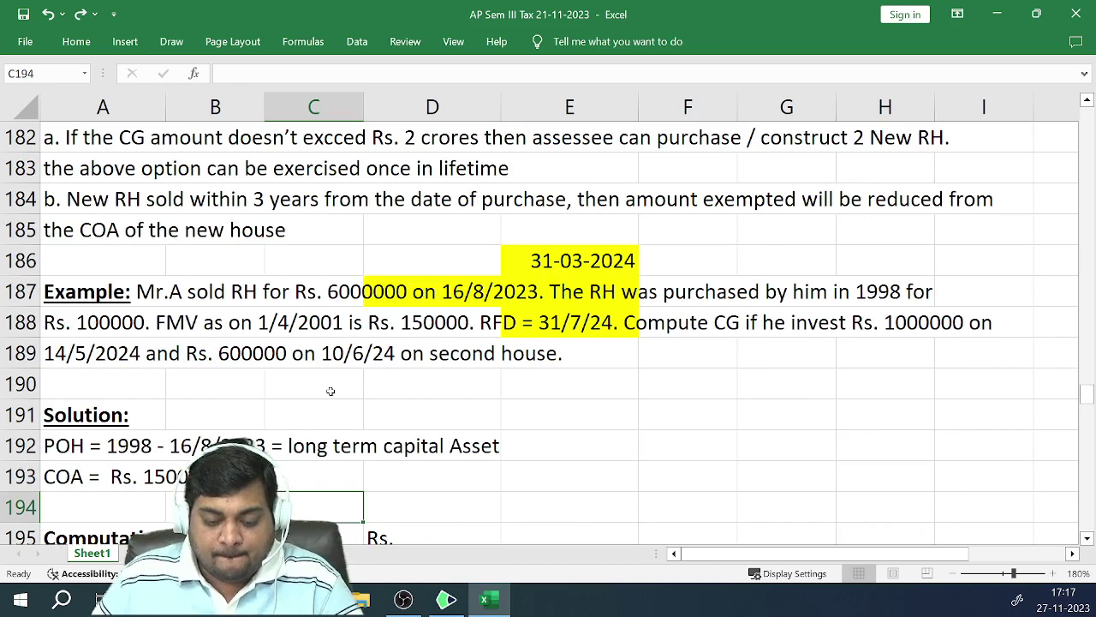
key("Page_Down")
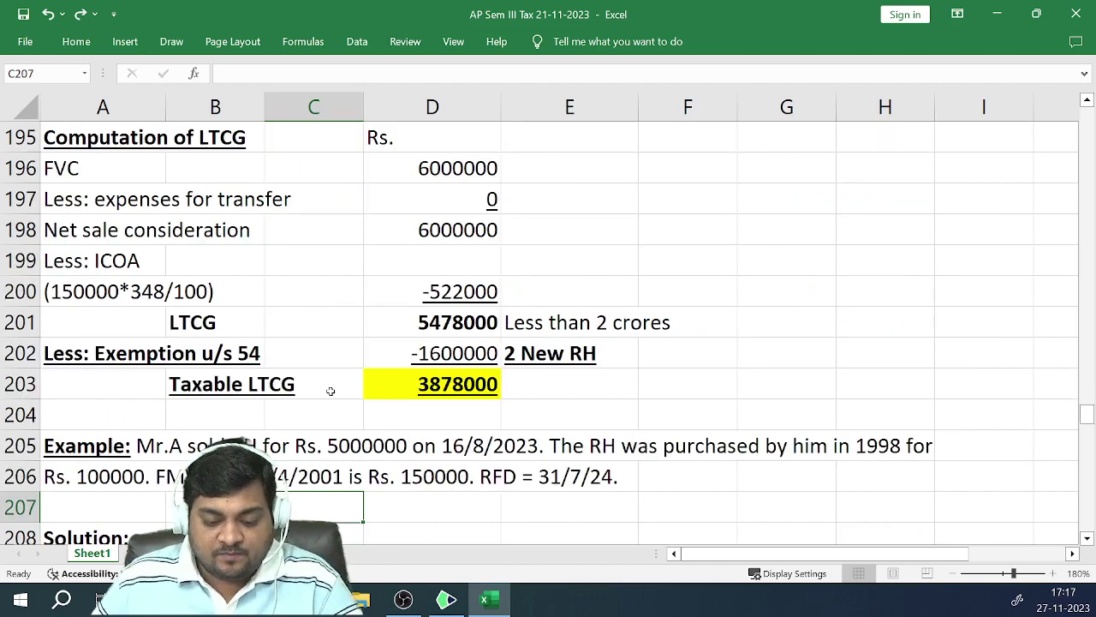
key("Page_Down")
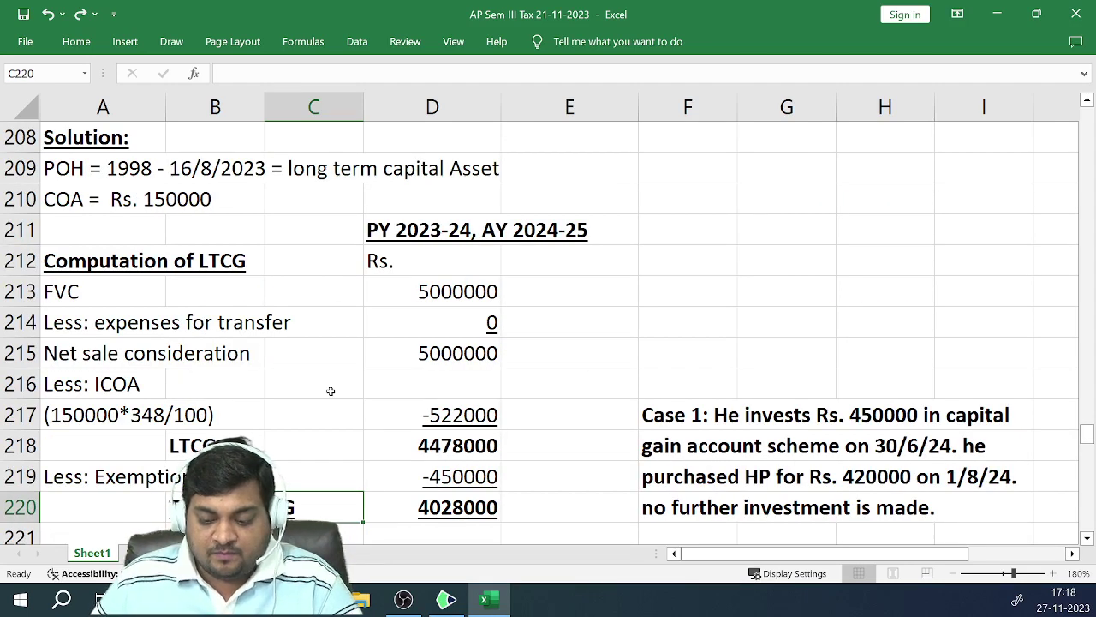
key("Page_Down")
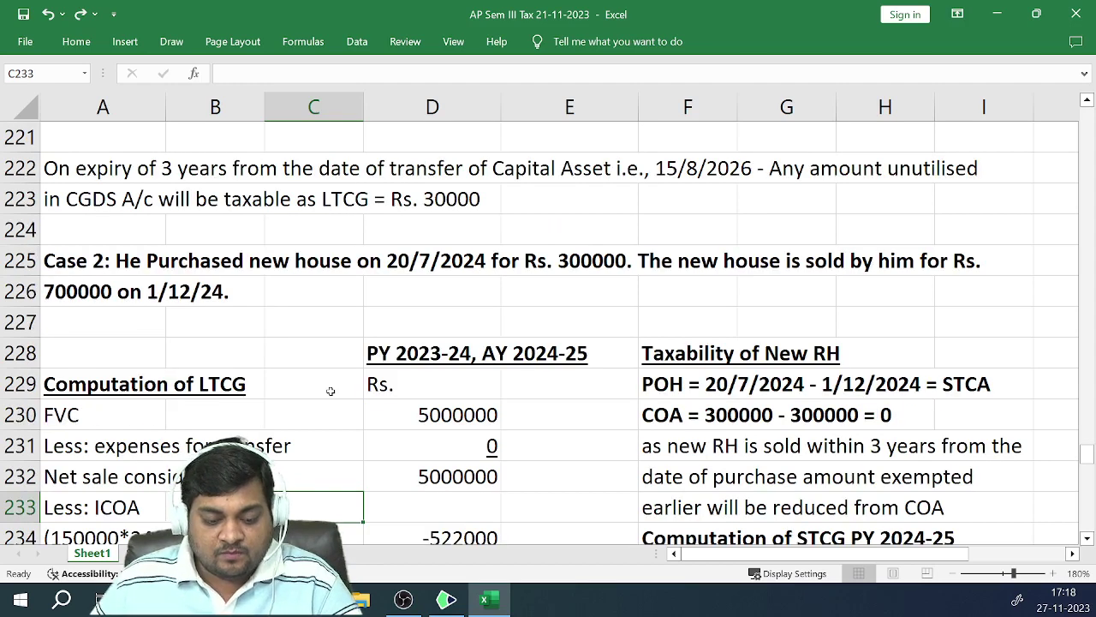
key("Page_Down")
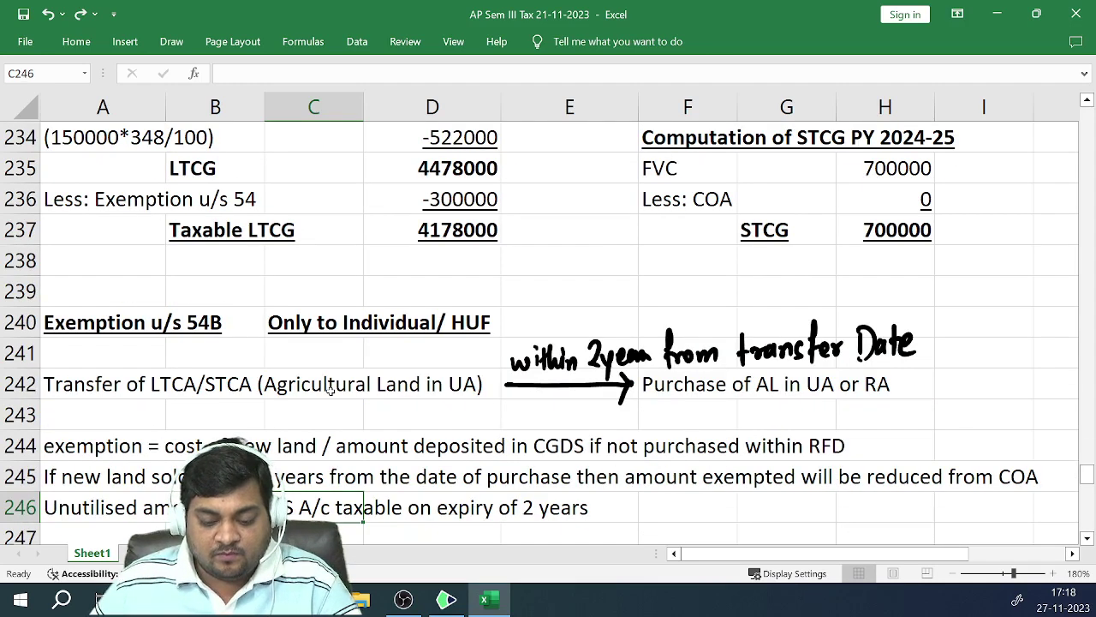
key("Page_Down")
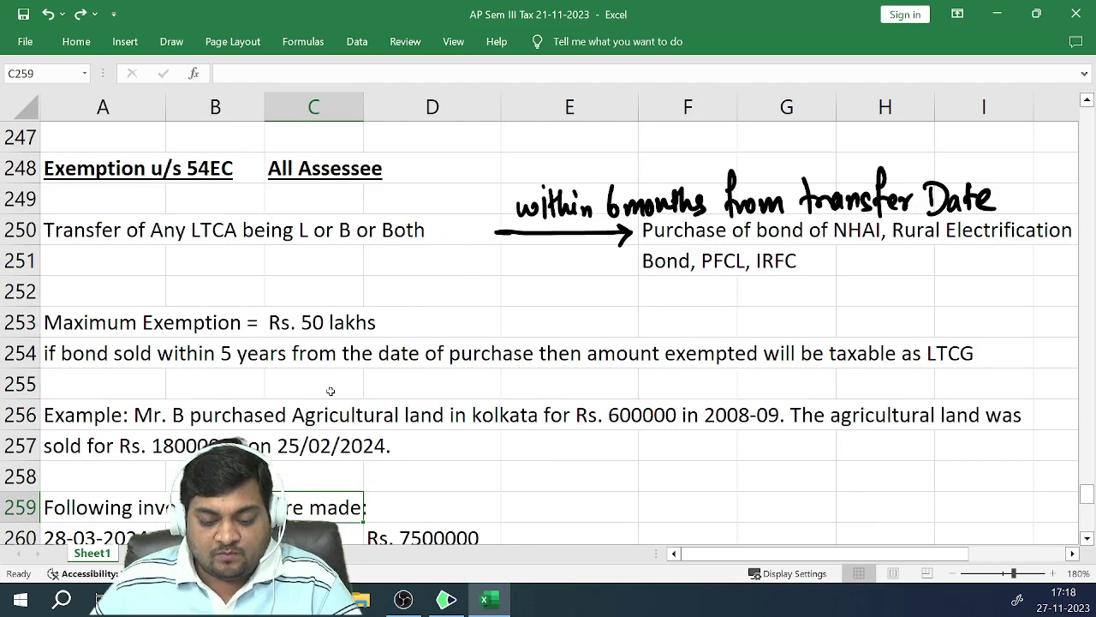
key("Page_Down")
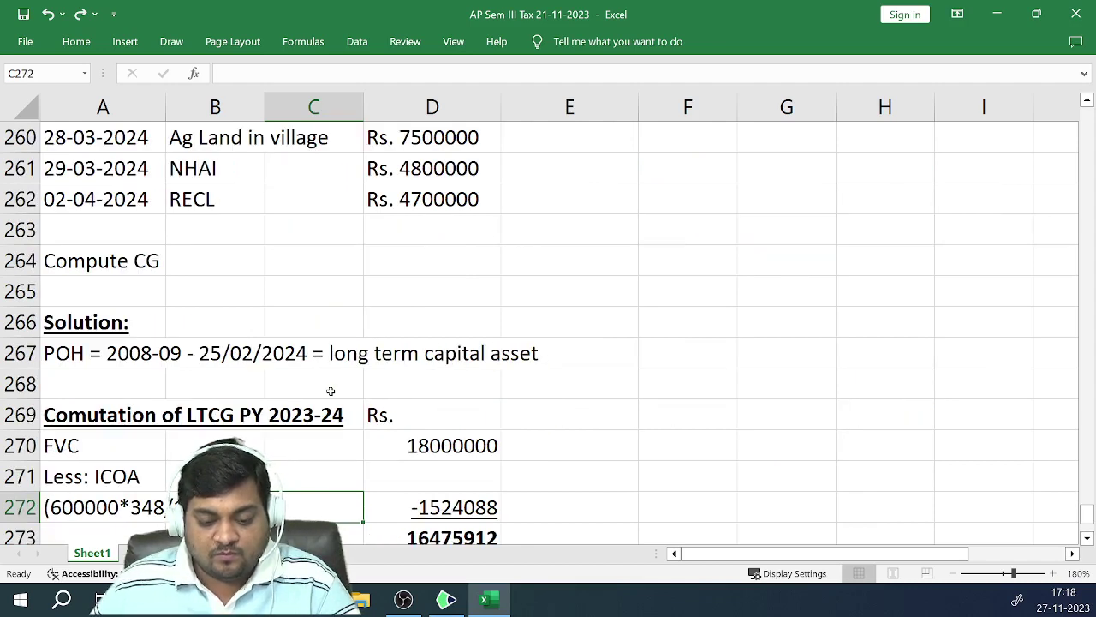
key("Page_Down")
key("Up")
key("Up")
key("Up")
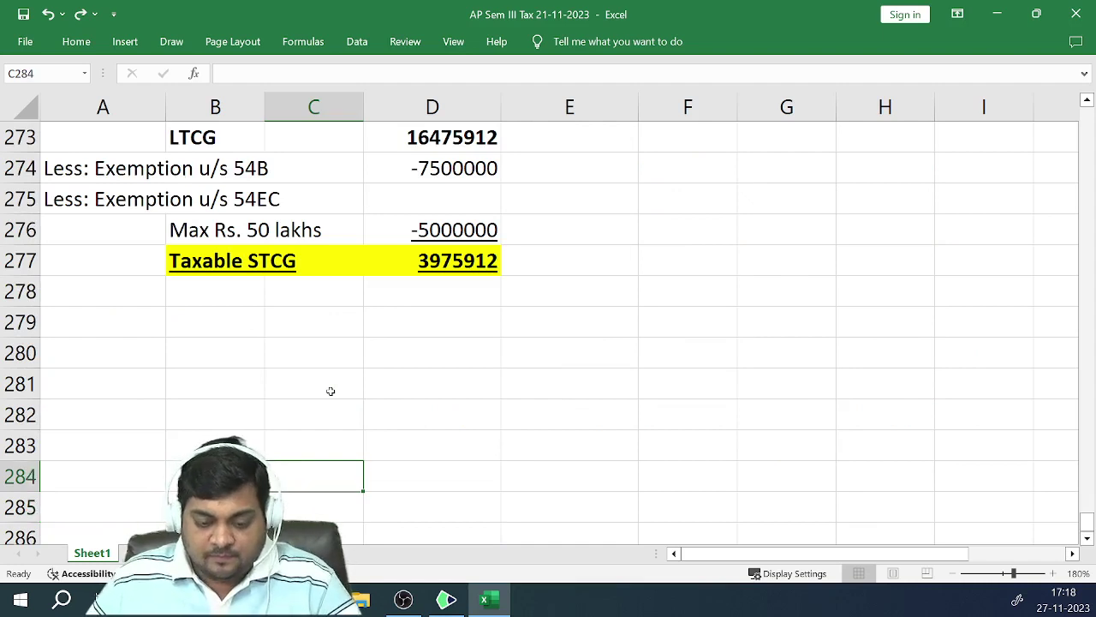
key("Up")
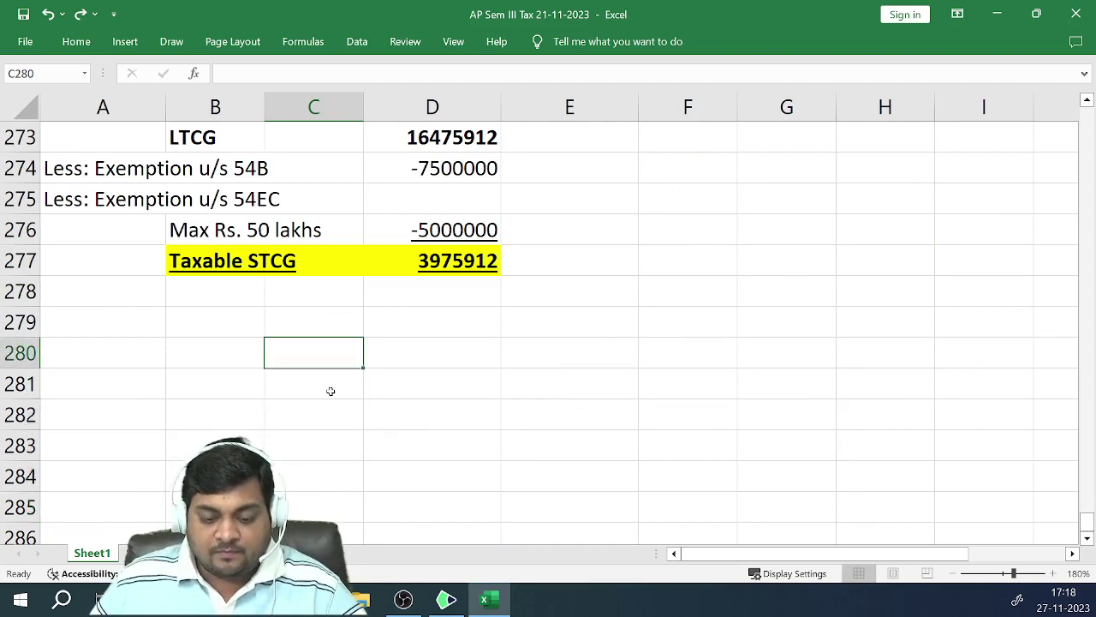
key("Up")
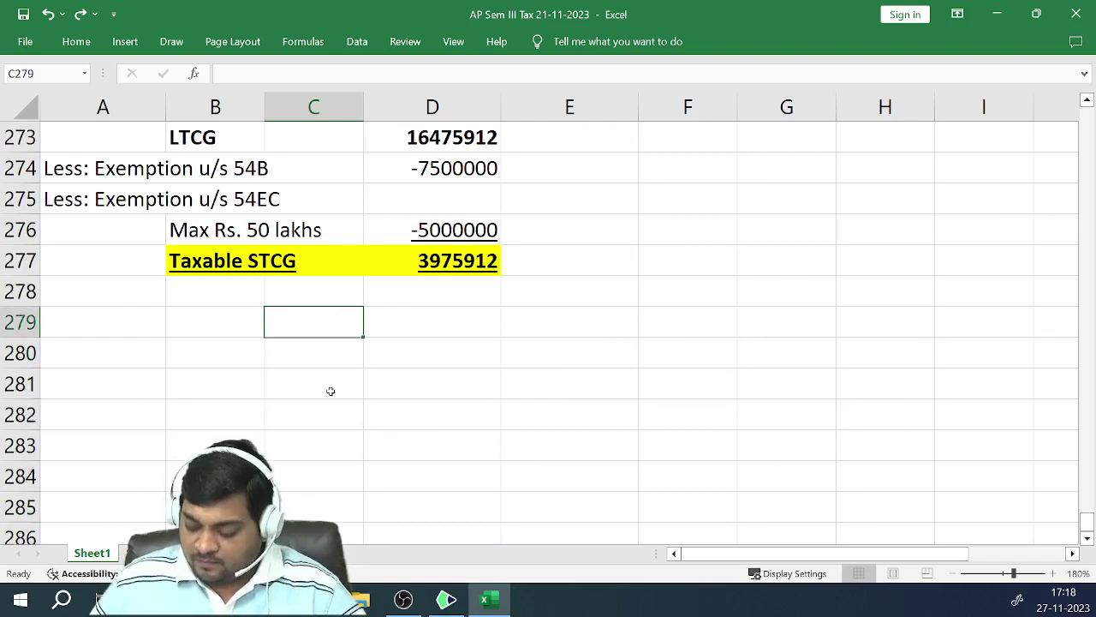
key("Left")
key("Left")
Enter a bold, underlined 'Question 19' heading in A279
type("q")
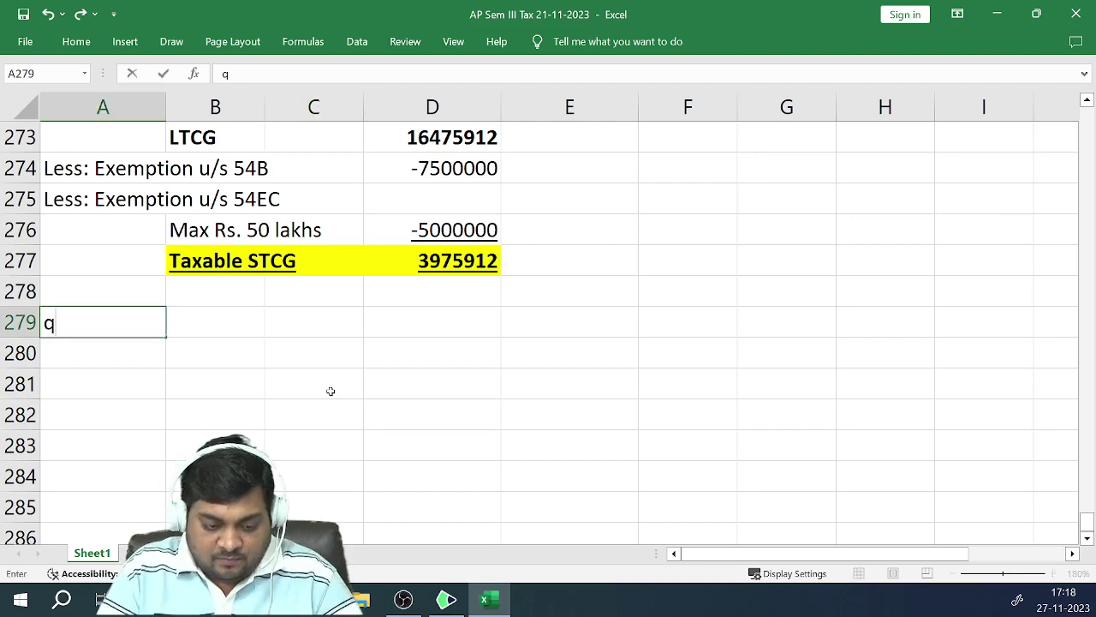
key("BackSpace")
type("q")
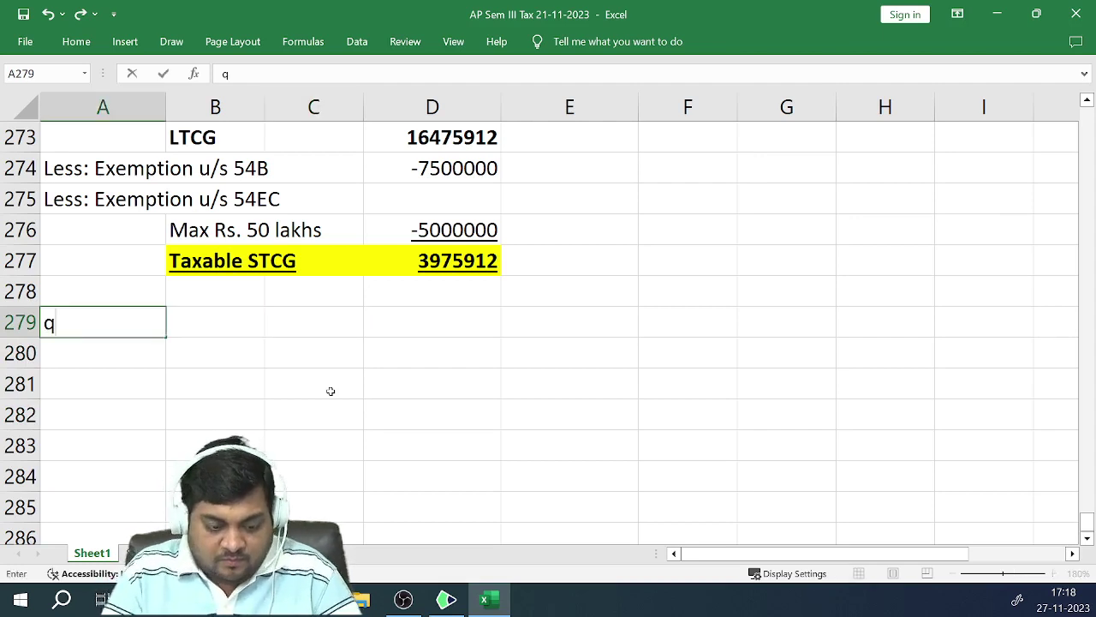
key("BackSpace")
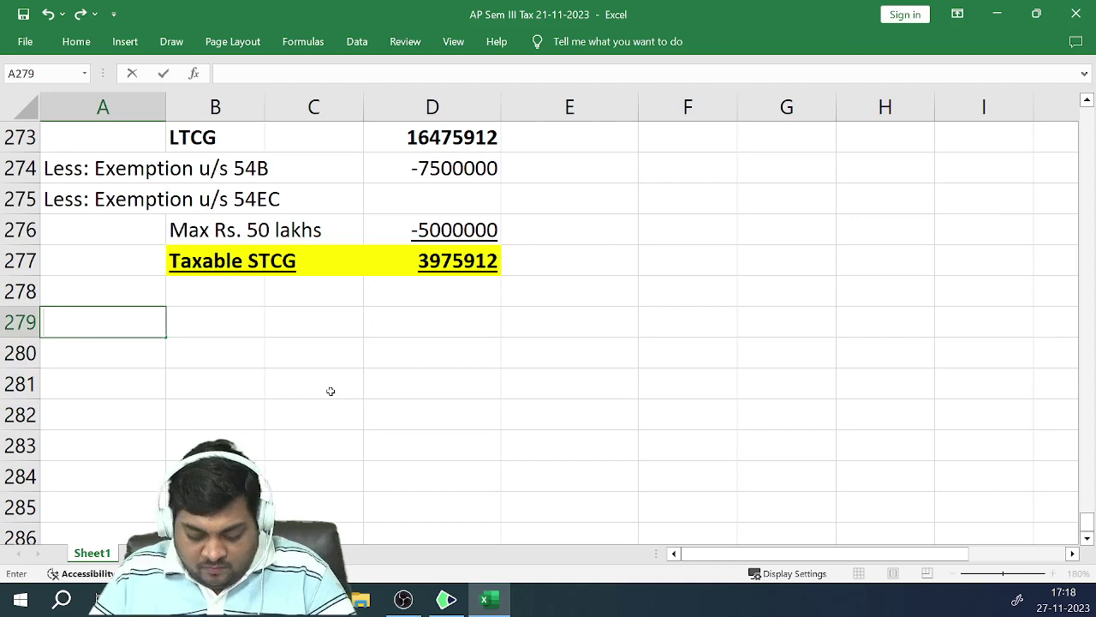
type("Quest")
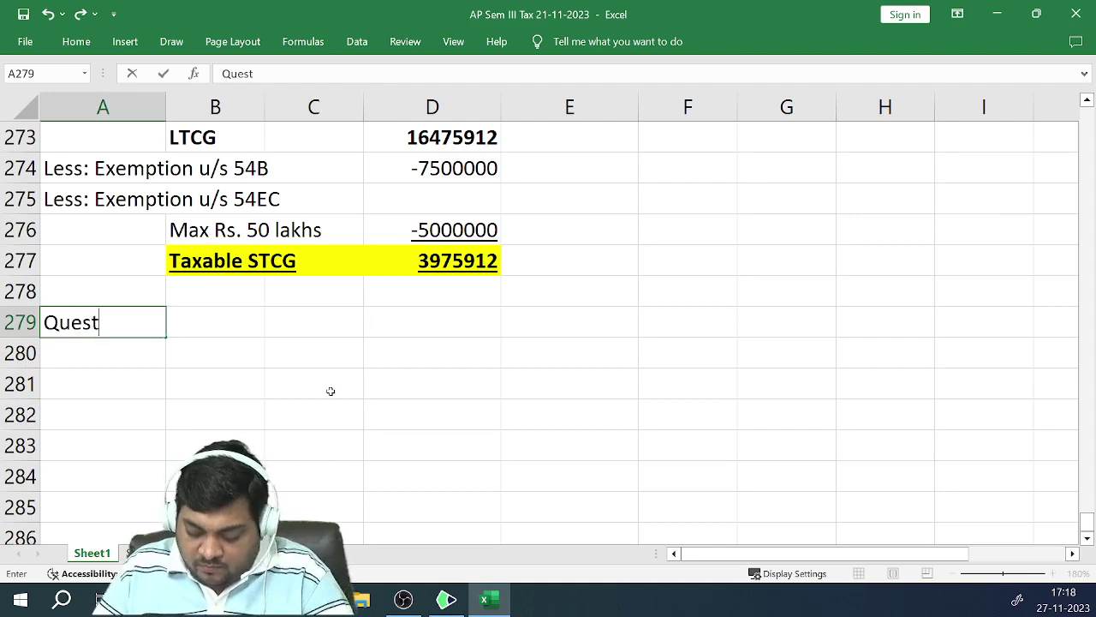
type("ion 19")
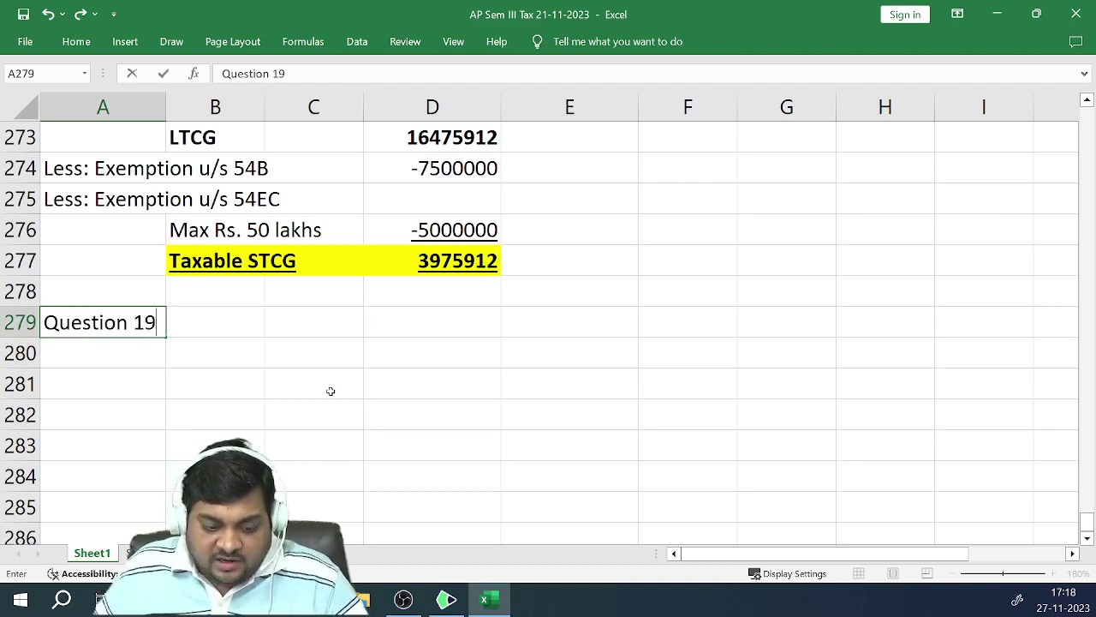
key("Return")
key("Up")
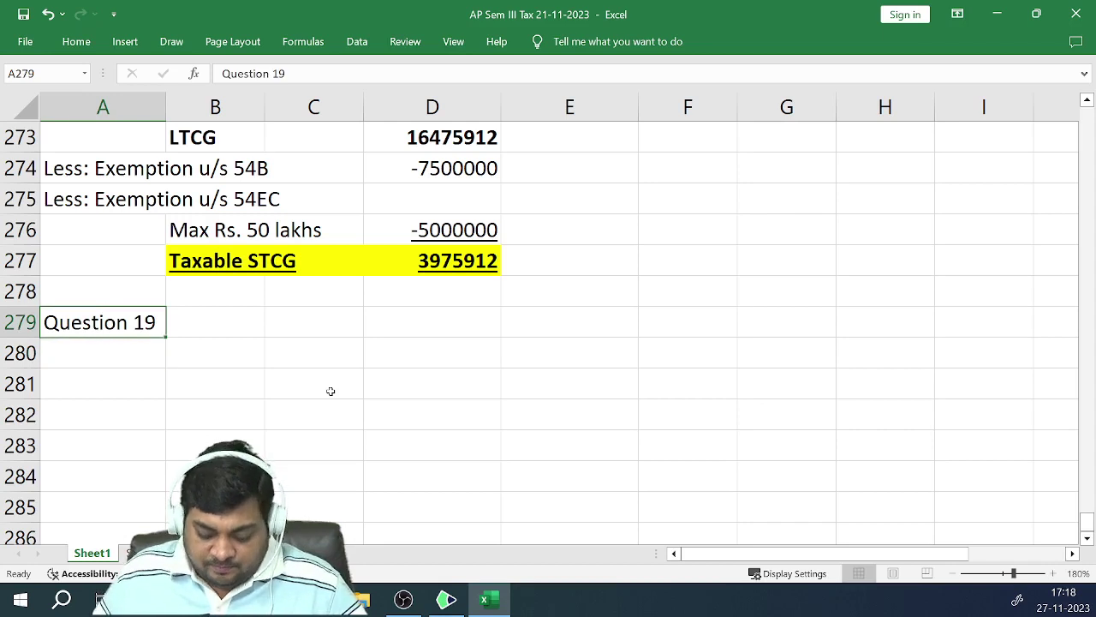
key("ctrl+b")
key("ctrl+u")
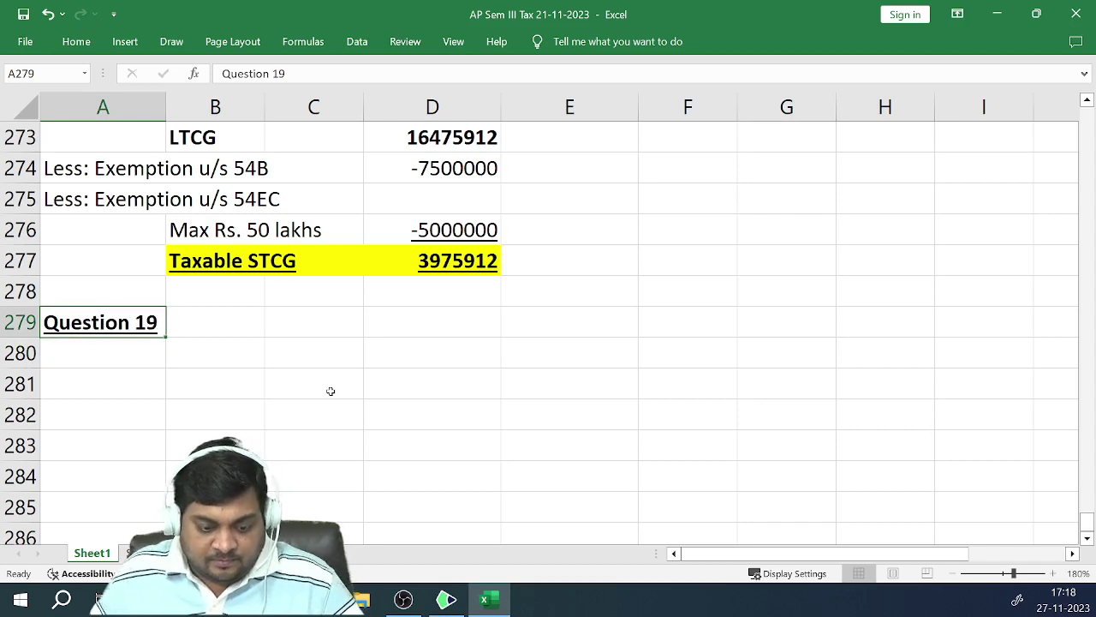
Enter 'POH = 20th July' 2021 - April' 2023 = Short term capital asset' in A281
key("Down")
key("Down")
type("POH =")
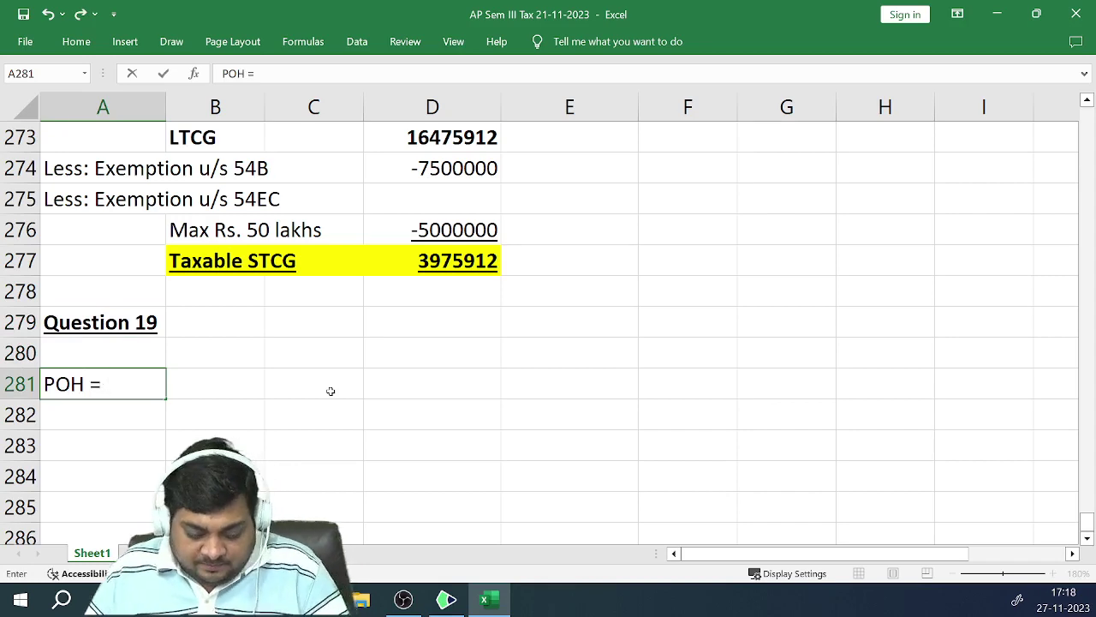
key("alt+Tab")
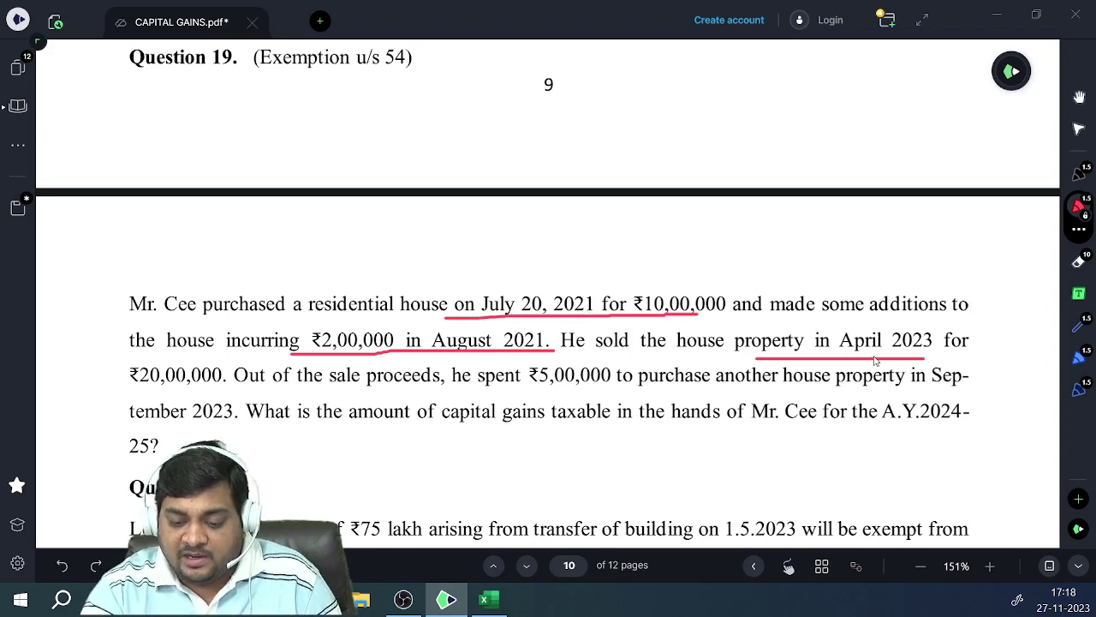
key("alt+Tab")
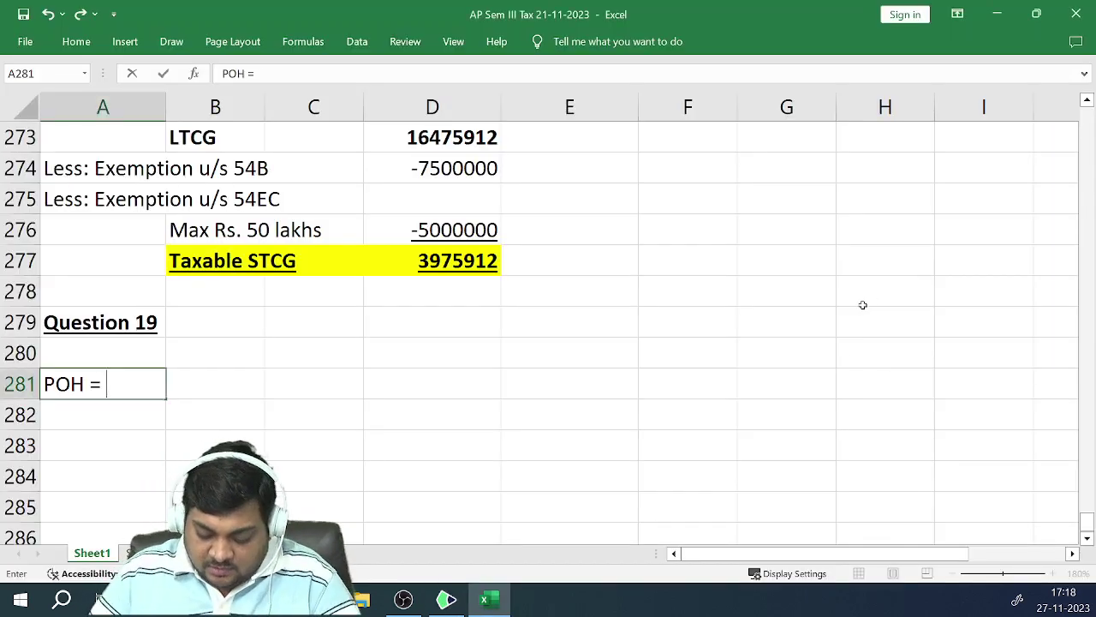
type("20th")
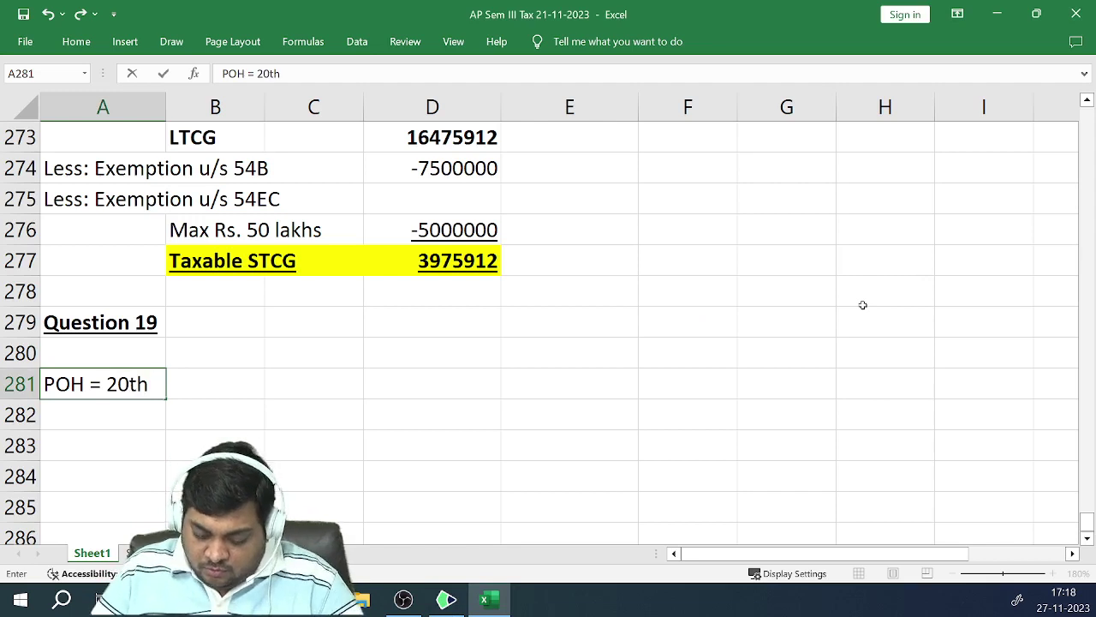
type(" July' 2")
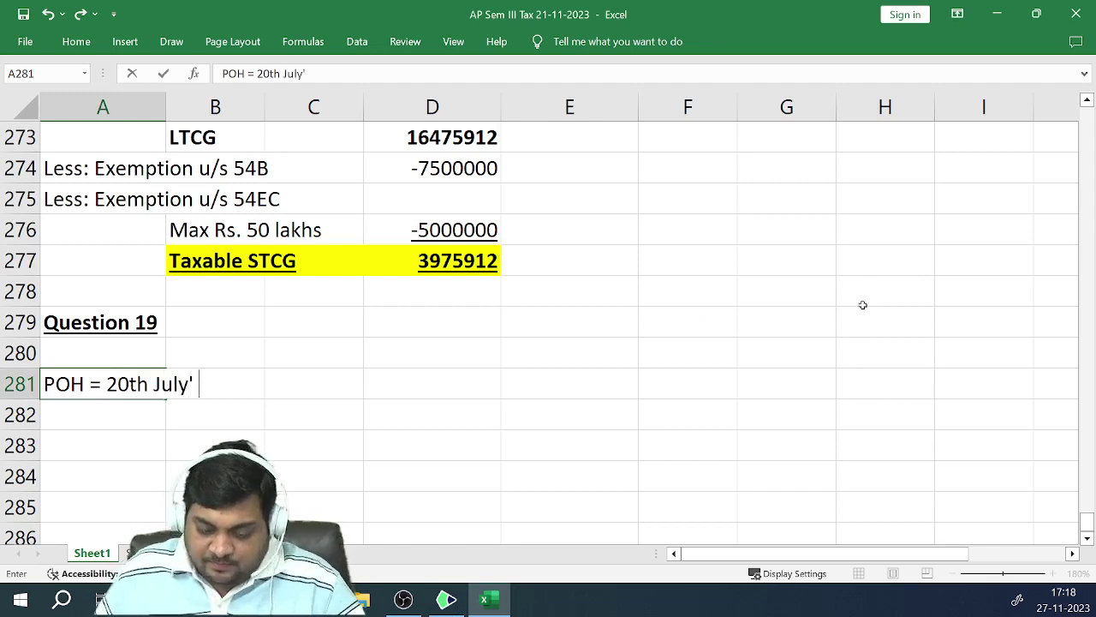
type("021")
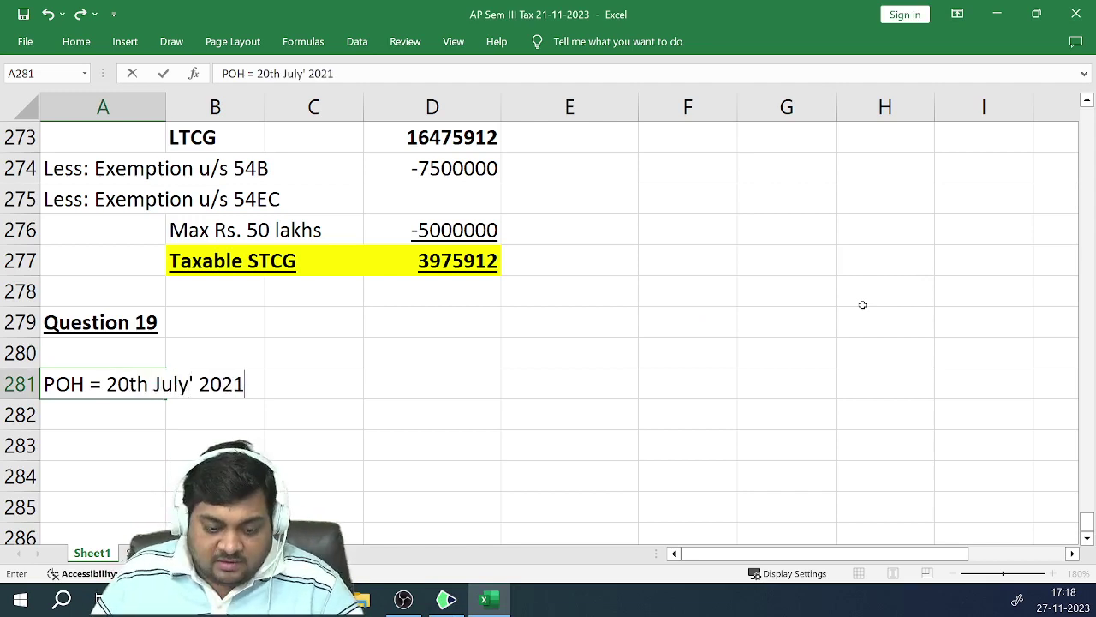
type(" - ")
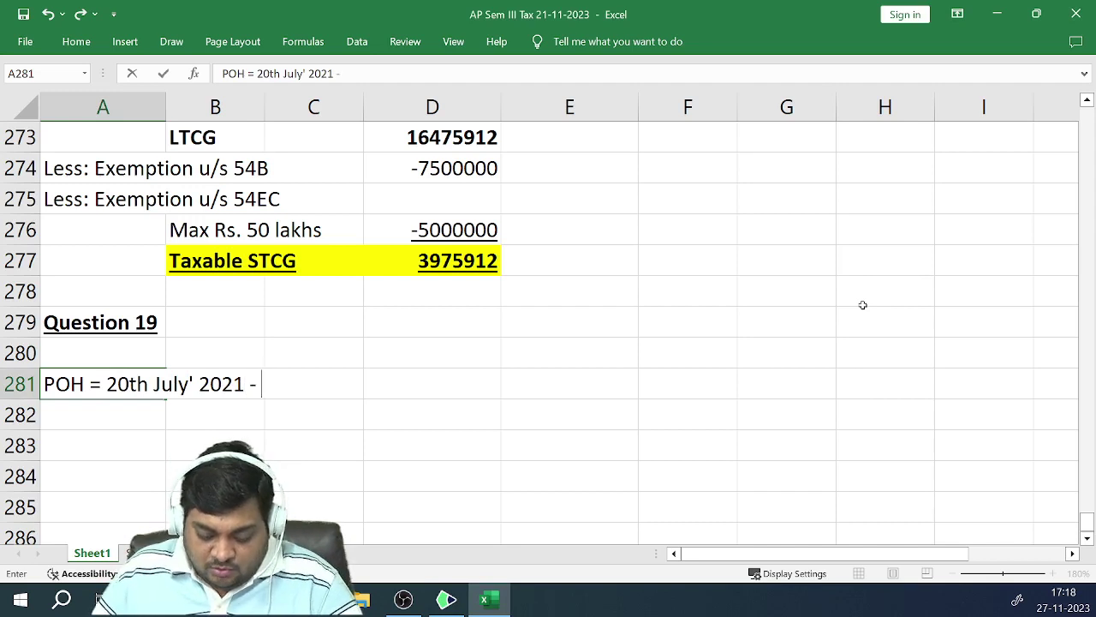
type("April")
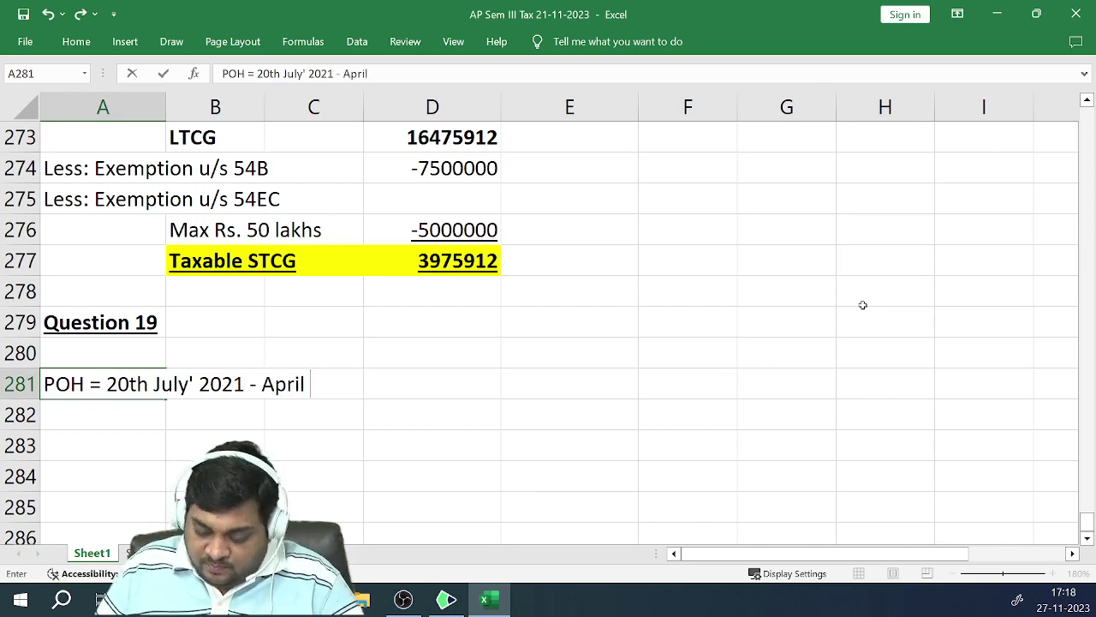
type("' 2023")
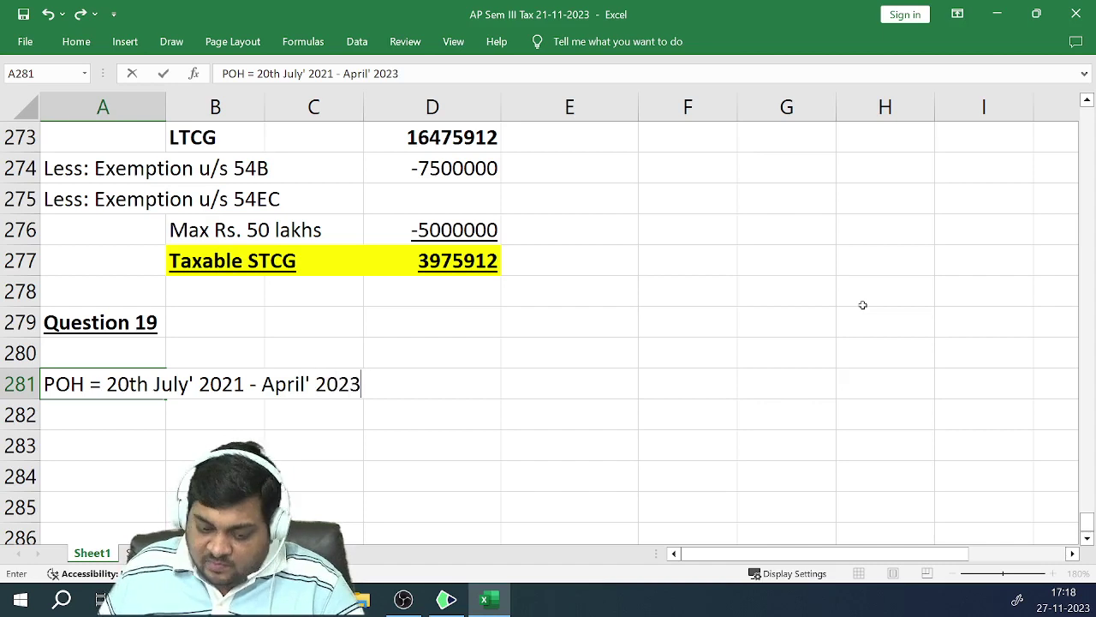
type(" = S")
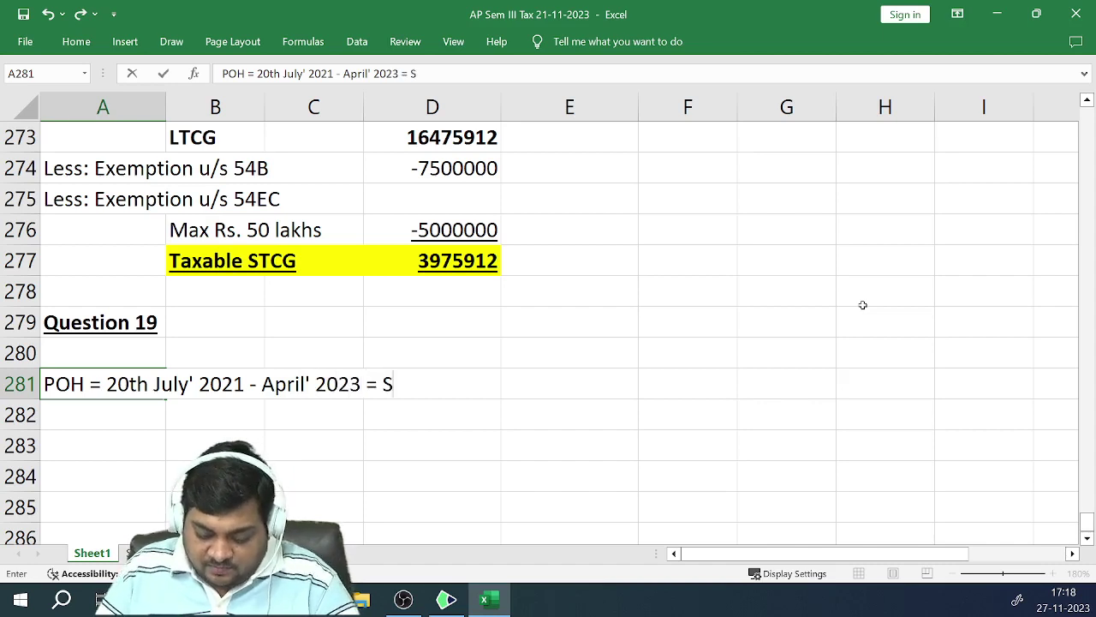
type("hort te")
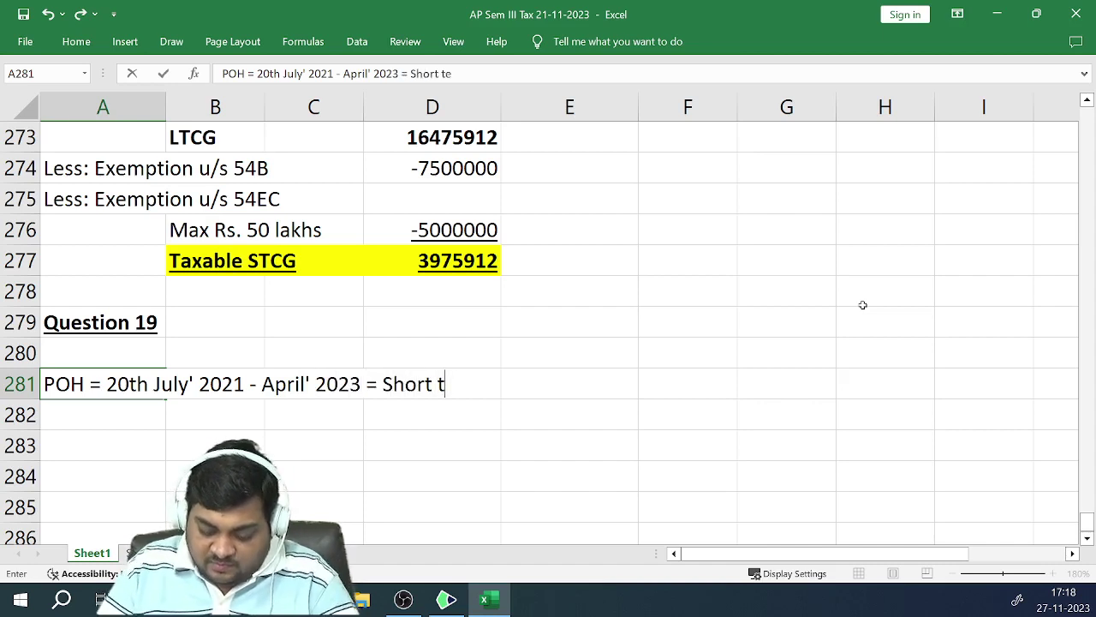
type("rm cap")
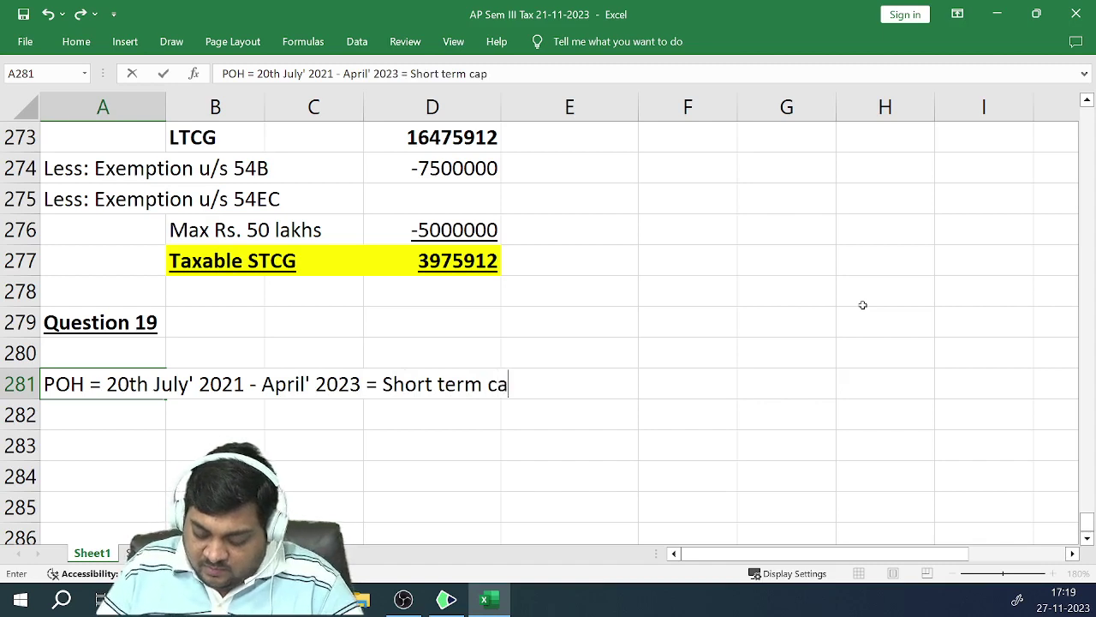
type("ital asset")
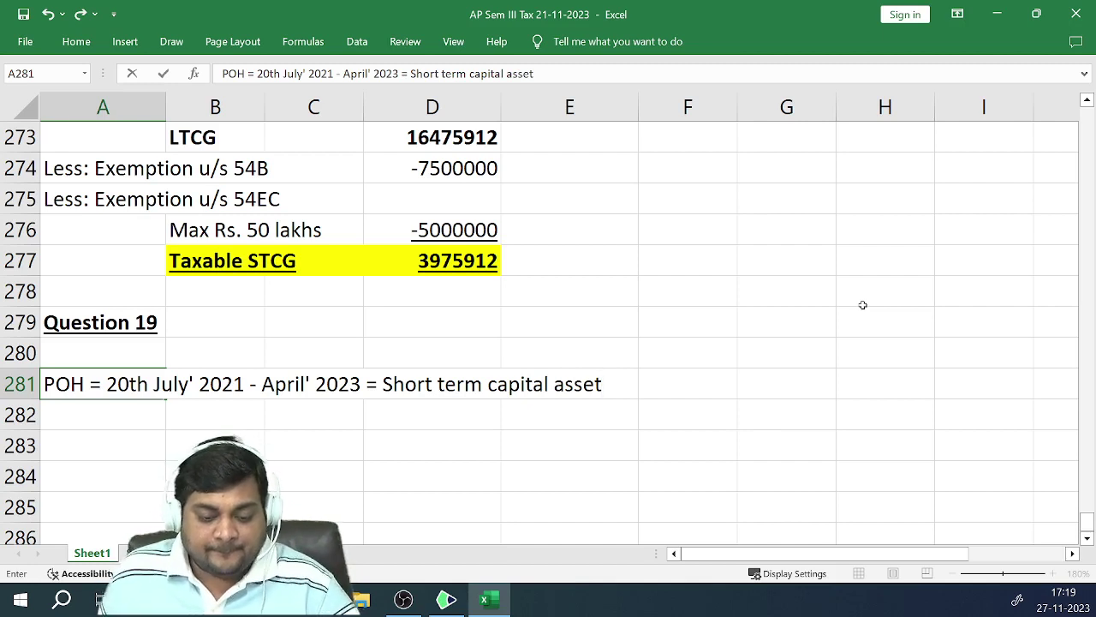
key("Return")
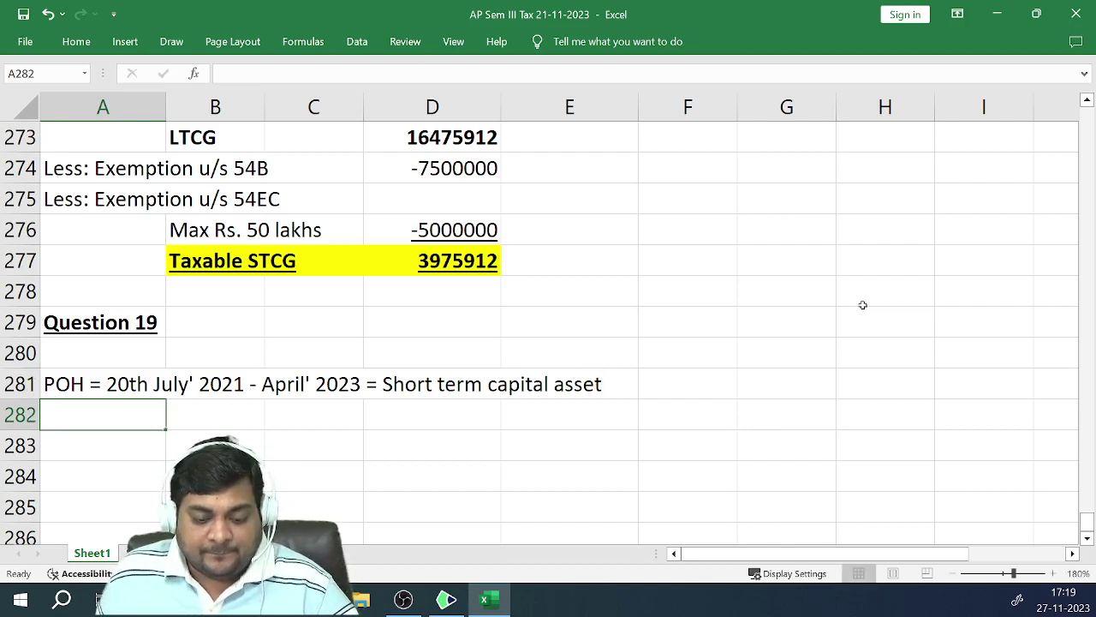
Enter a bold, underlined 'Computation of STCG' heading in A283
key("Return")
type("Comup")
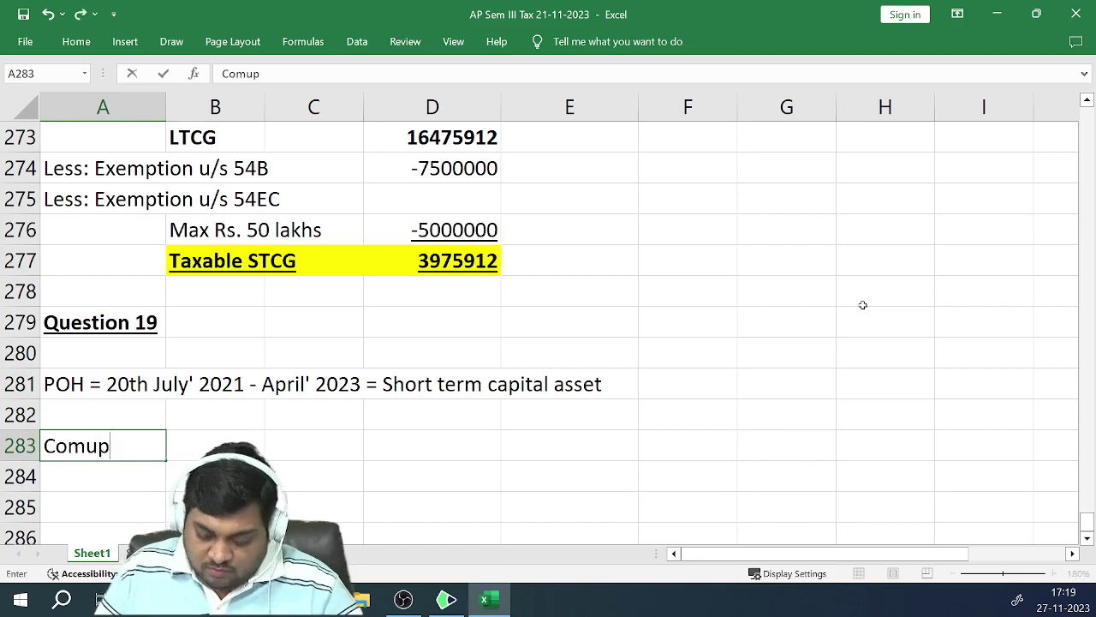
key("BackSpace")
key("BackSpace")
type("pu")
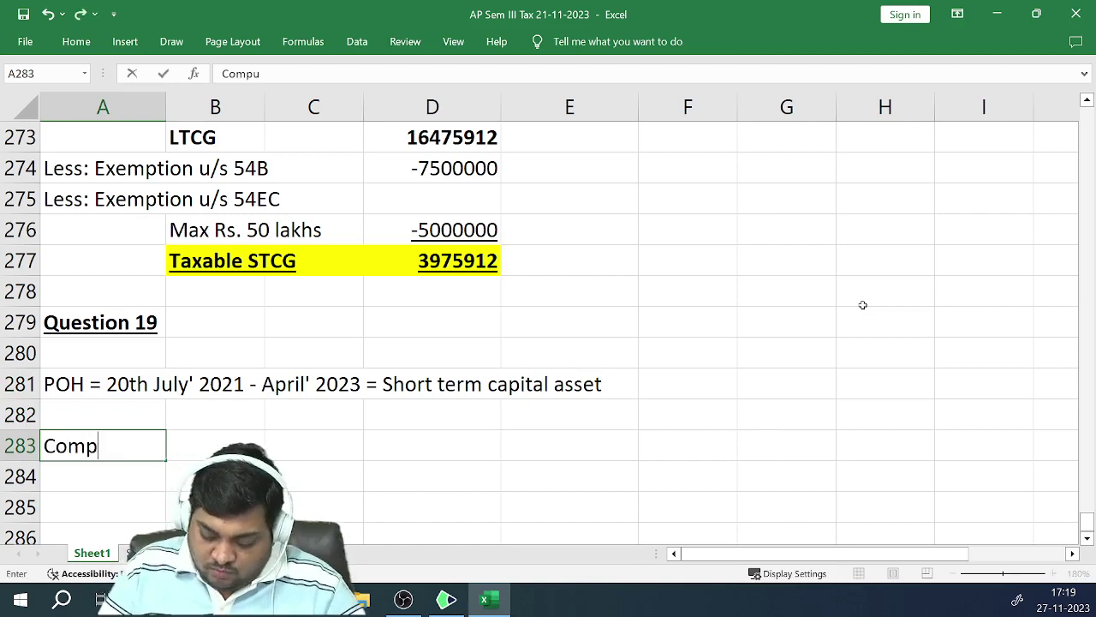
type("tation")
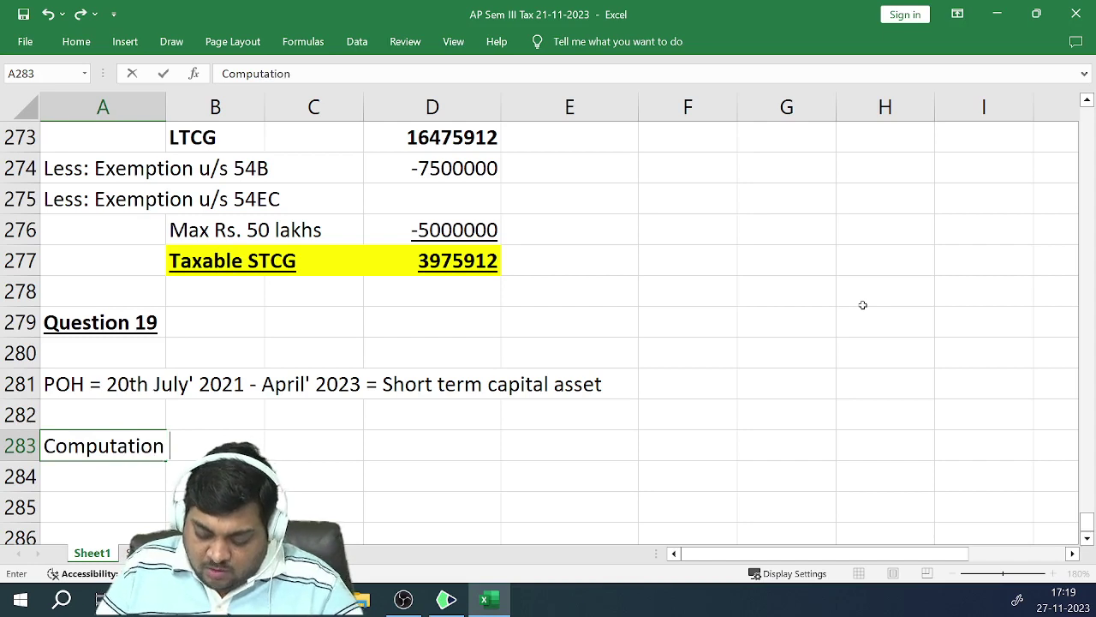
type(" of STCG")
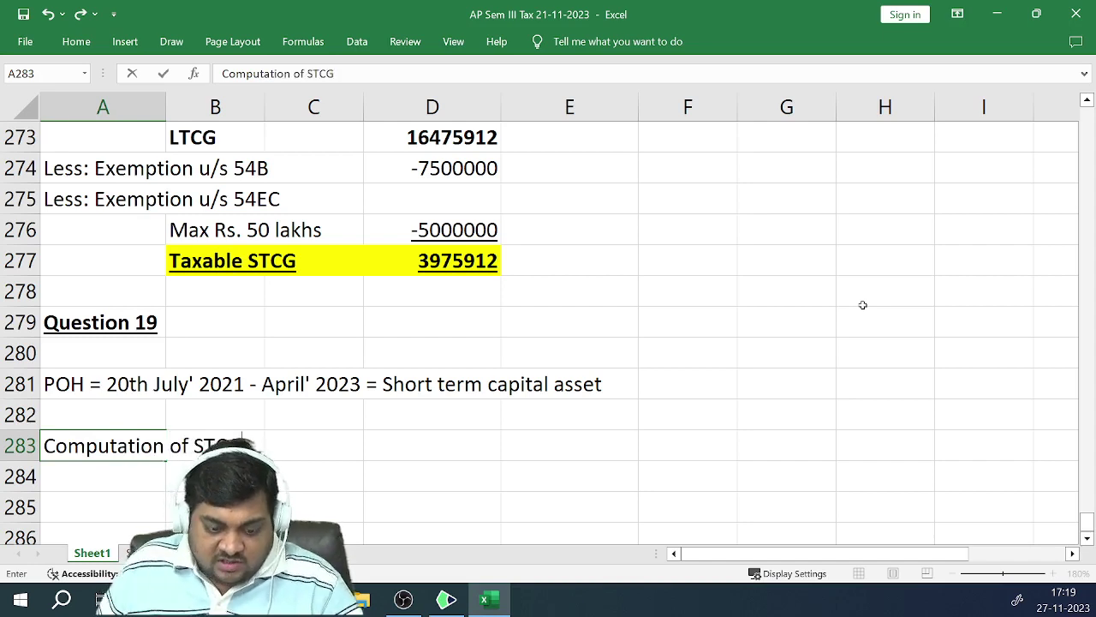
key("Return")
key("Up")
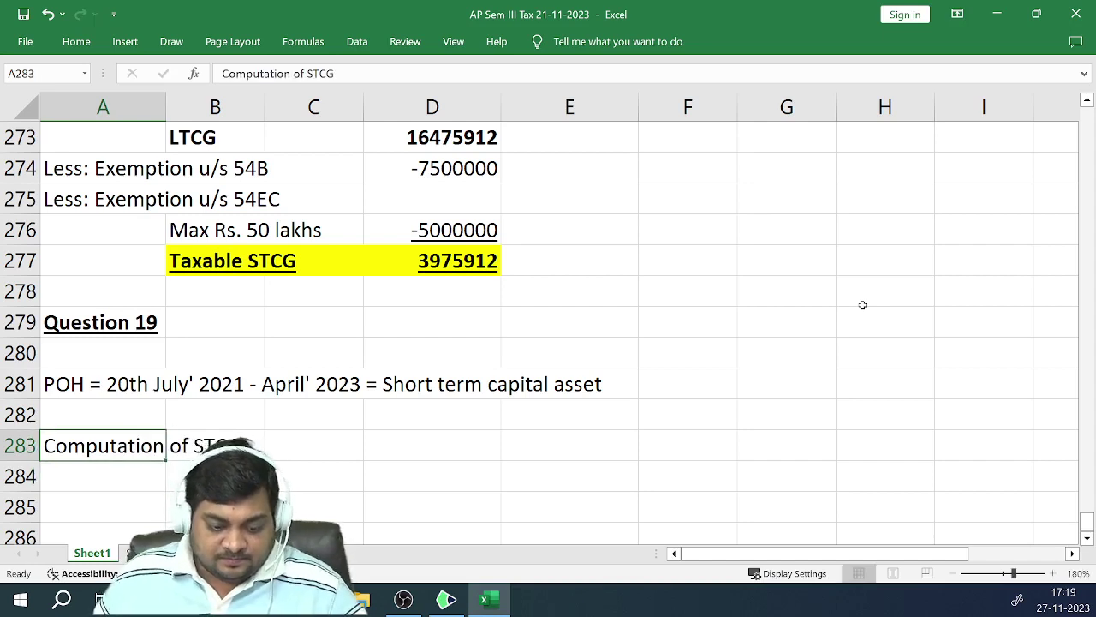
key("ctrl+b")
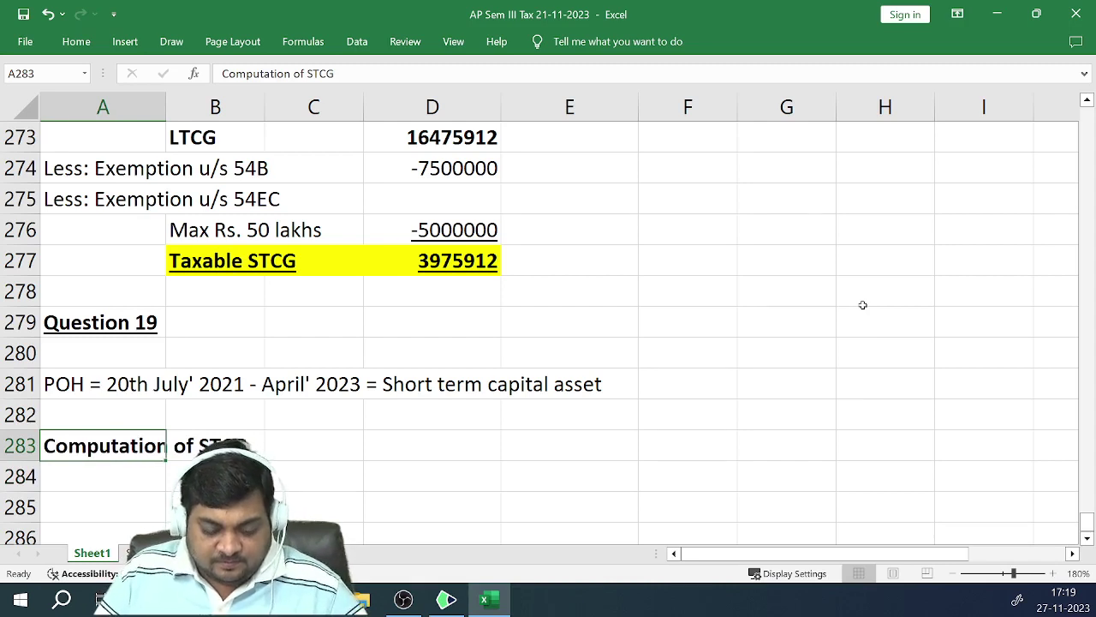
key("ctrl+u")
key("Down")
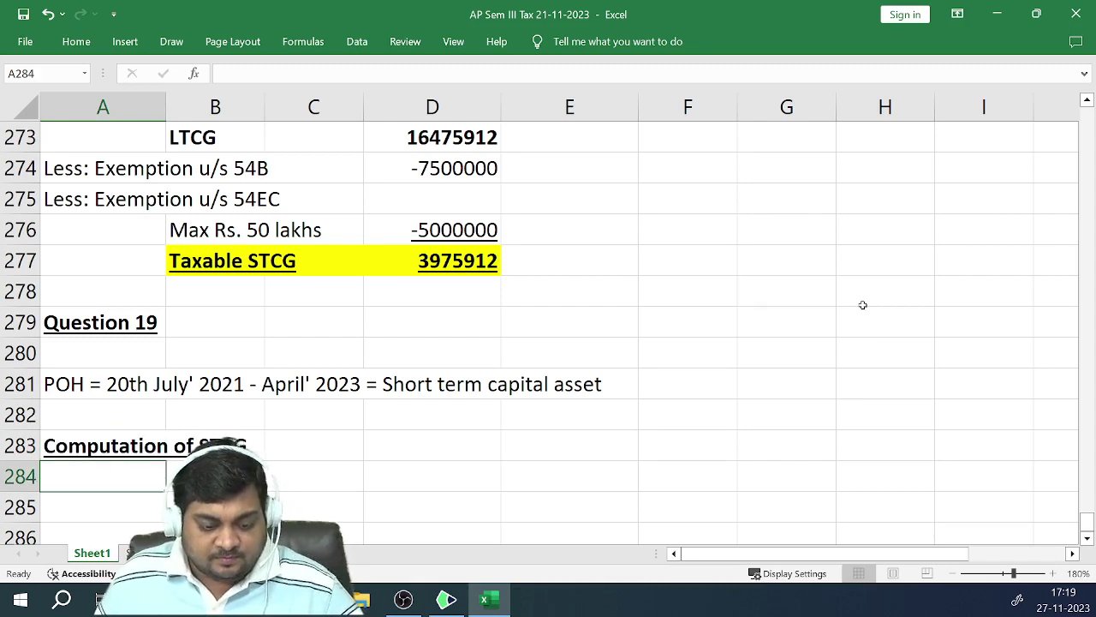
Label FVC in A284, put the Rs. header in C283, and enter 2000000 as sale value
type("FVC")
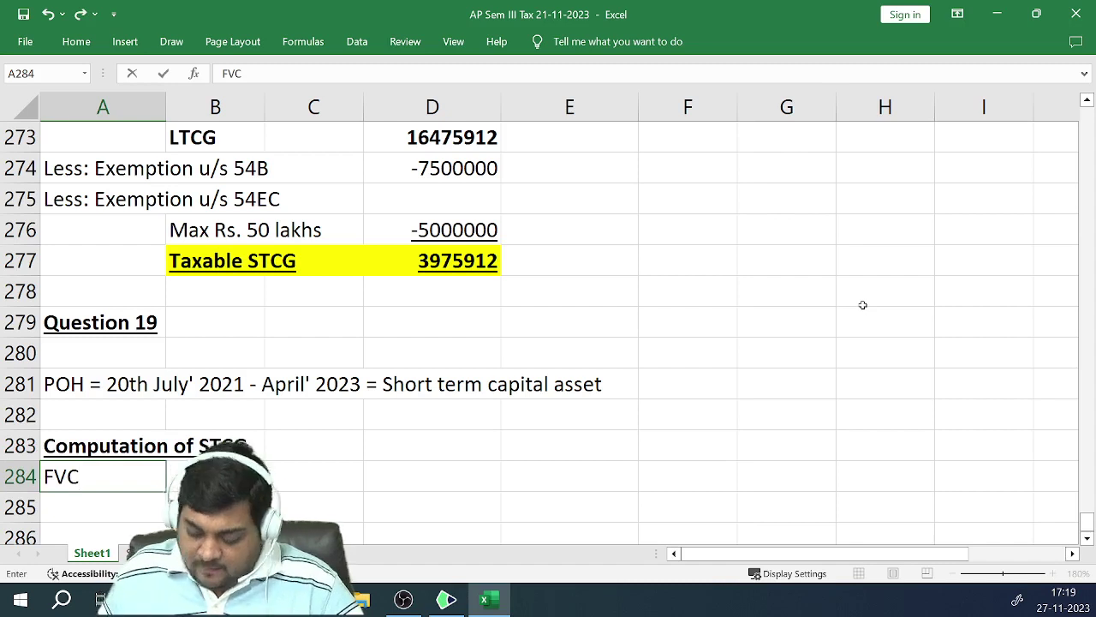
key("Right")
key("Right")
key("Right")
key("Up")
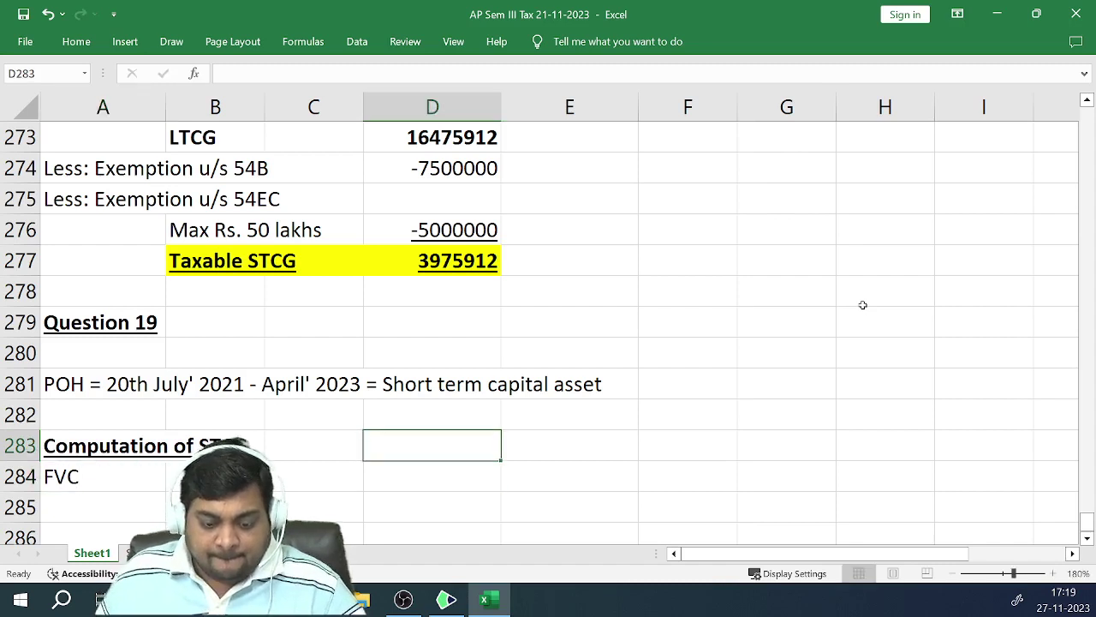
key("Left")
type("FVC")
key("BackSpace")
key("BackSpace")
key("BackSpace")
type("Rs")
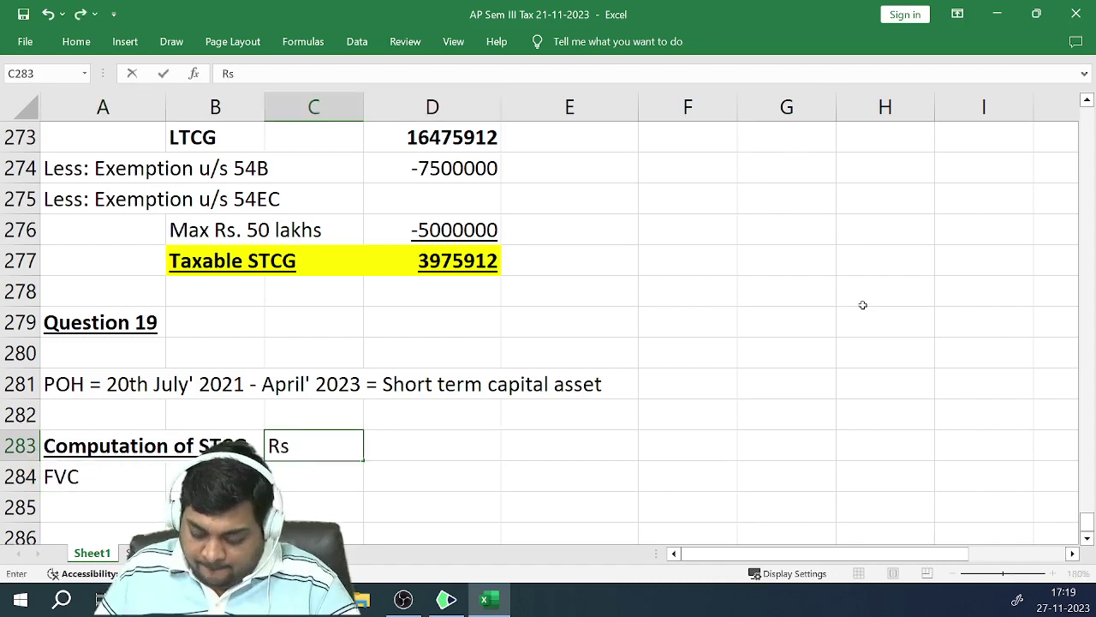
key("Return")
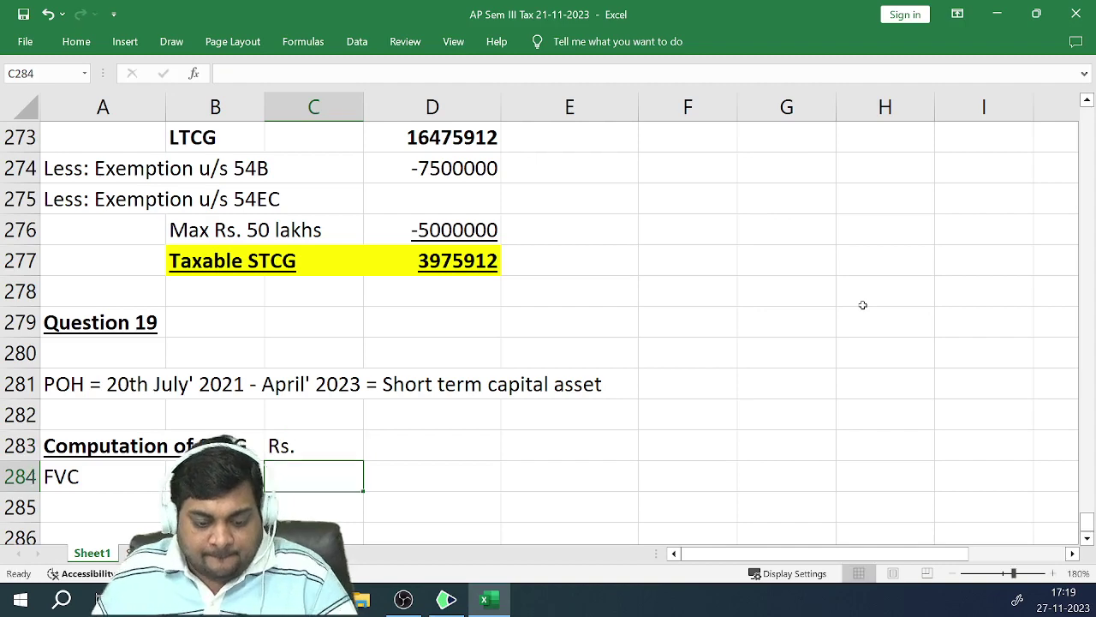
key("alt+Tab")
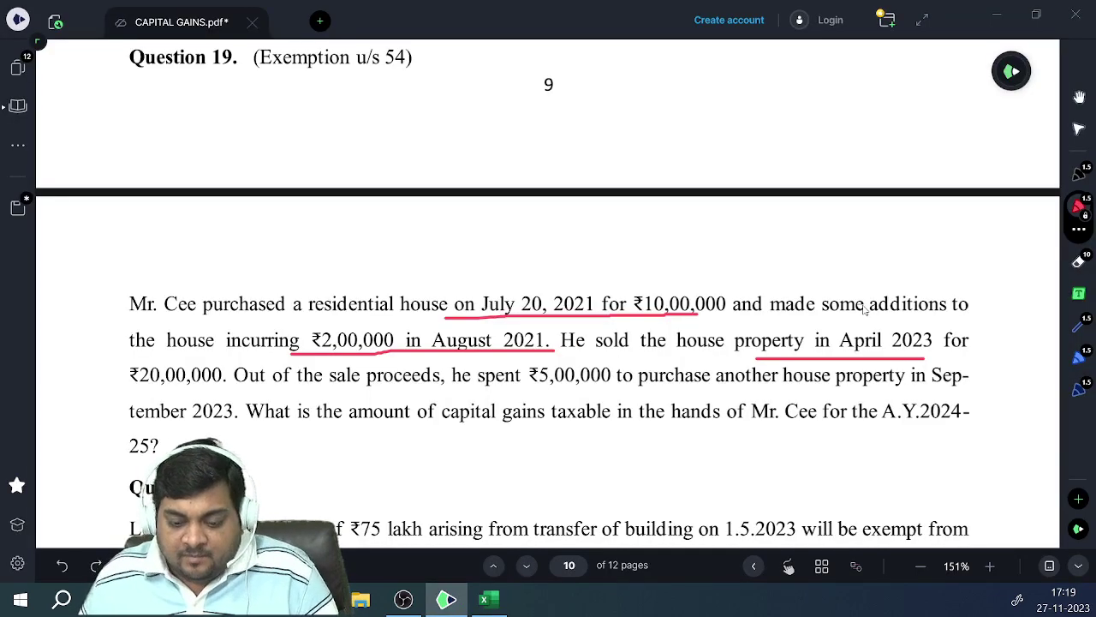
key("alt+Tab")
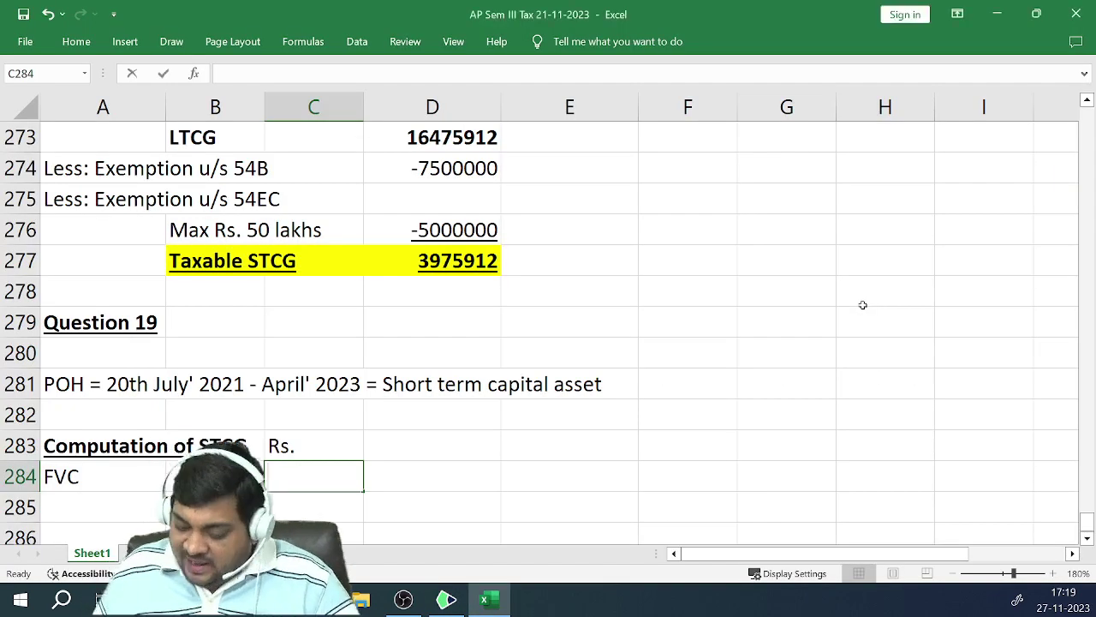
type("2000000")
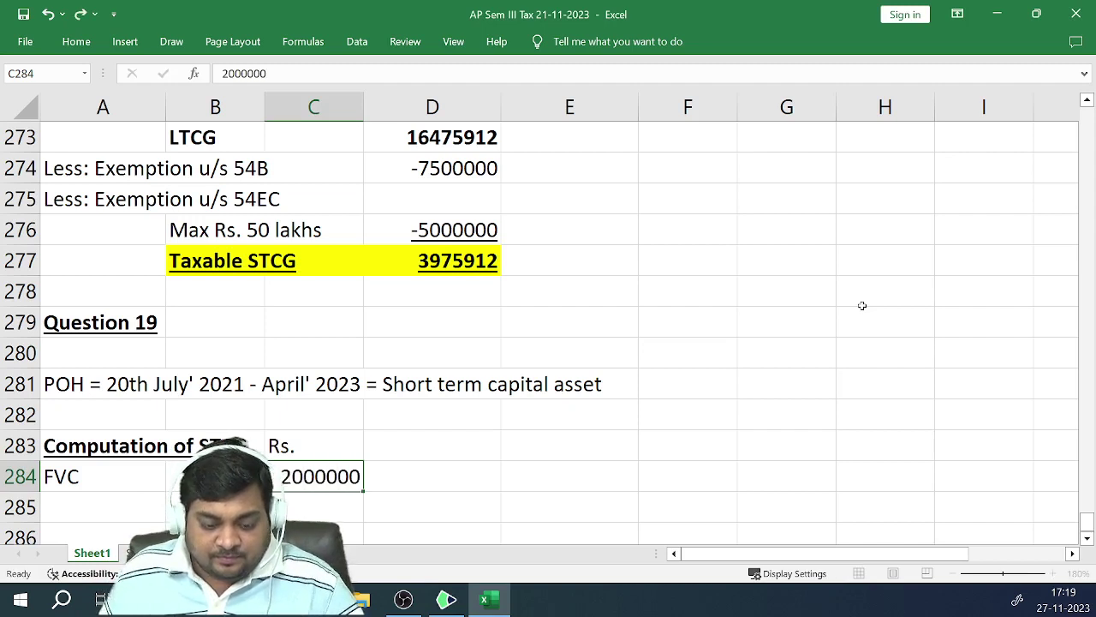
Commit the 2000000 sale value and add a 'Less: COA' line of -1000000
key("Return")
key("Left")
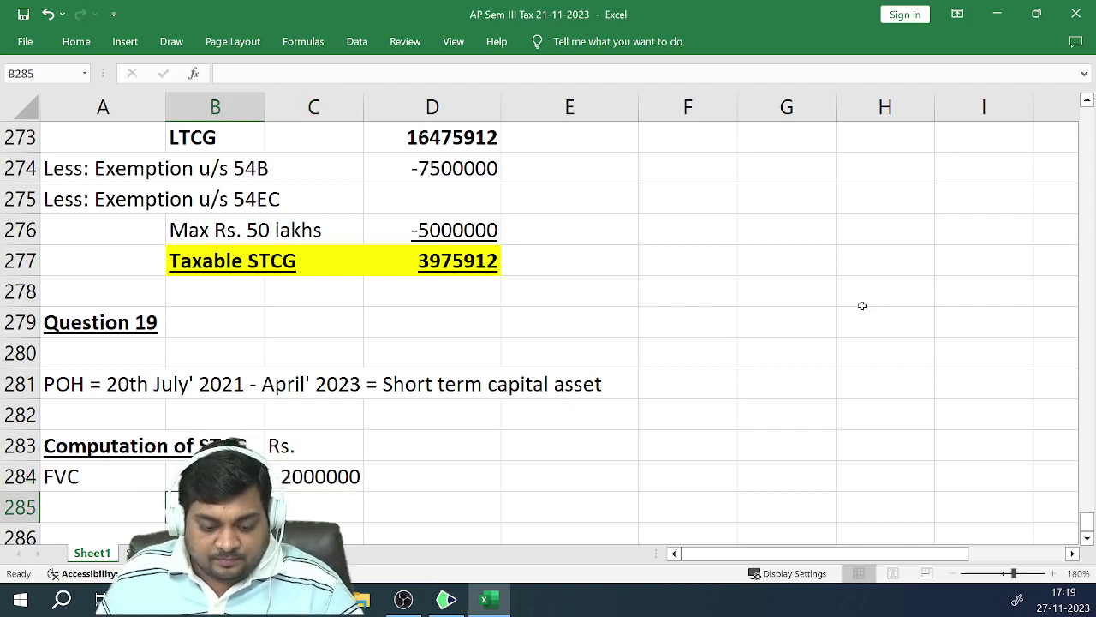
key("Left")
type("LE")
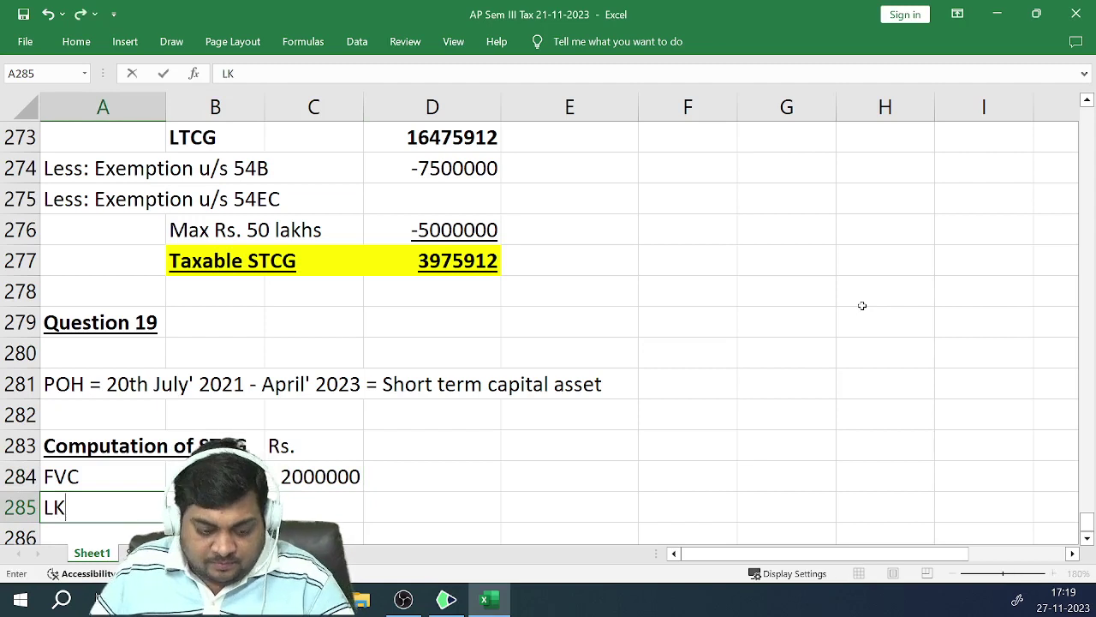
key("BackSpace")
type("es")
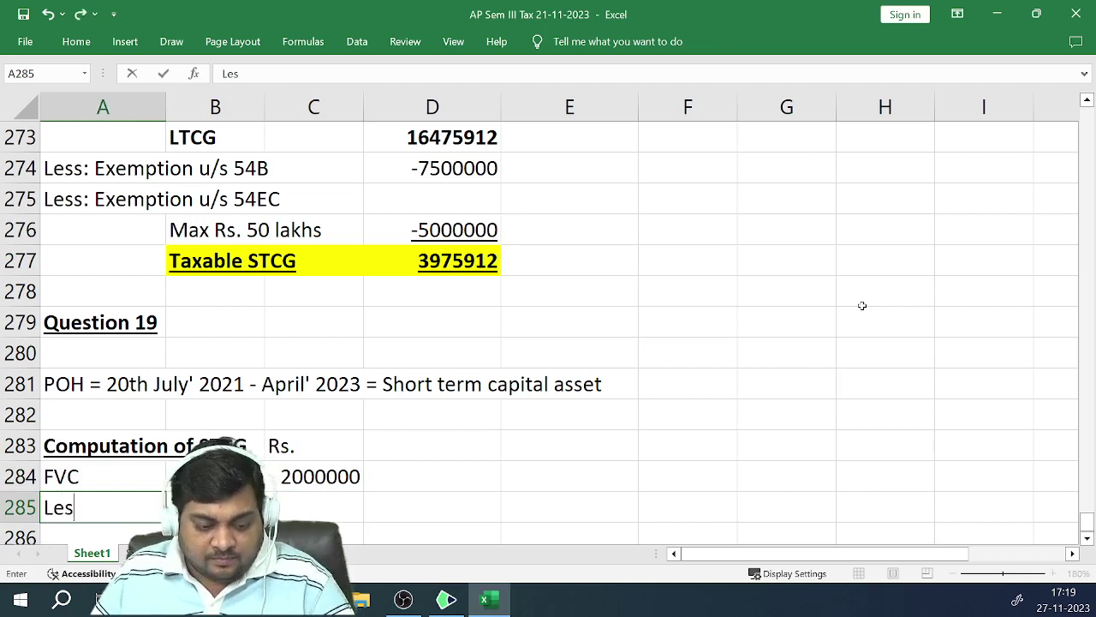
type("s: COA")
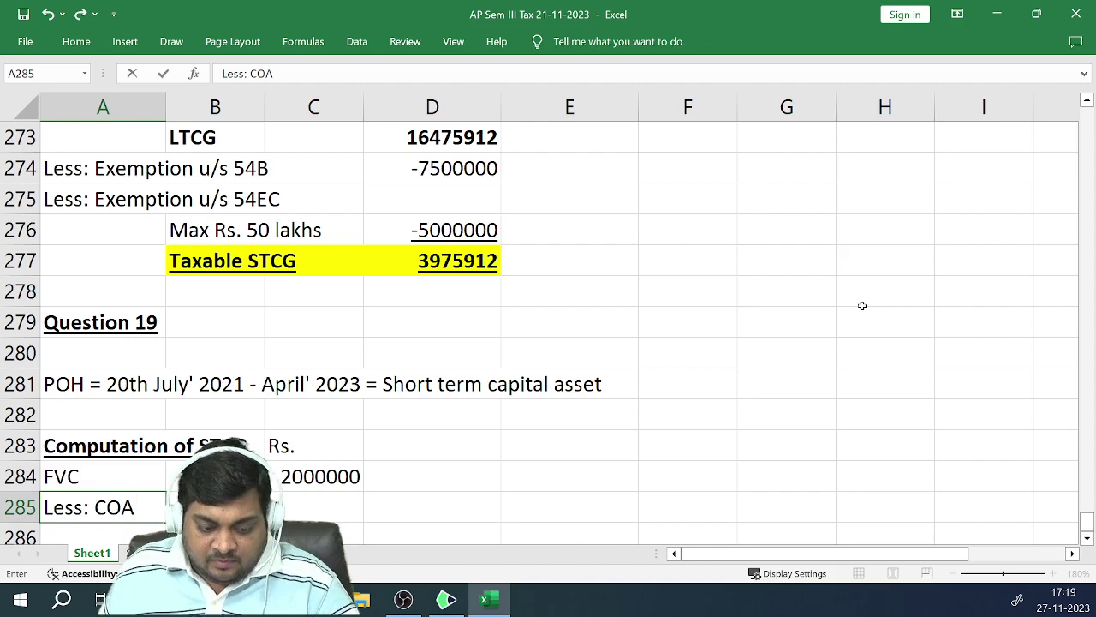
key("Return")
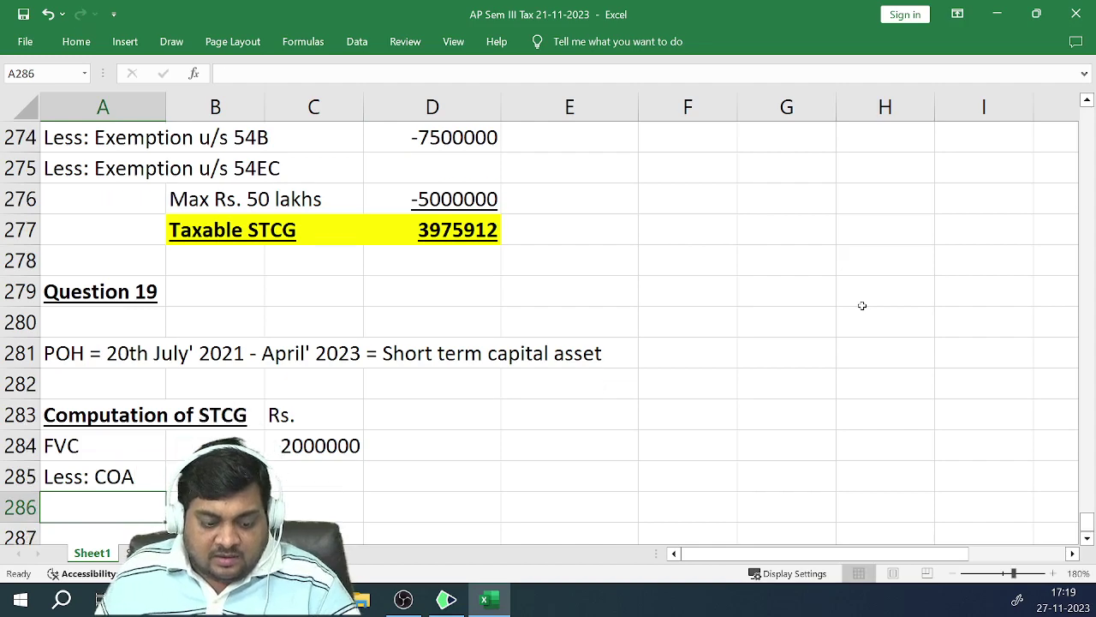
key("Up")
key("Right")
key("Right")
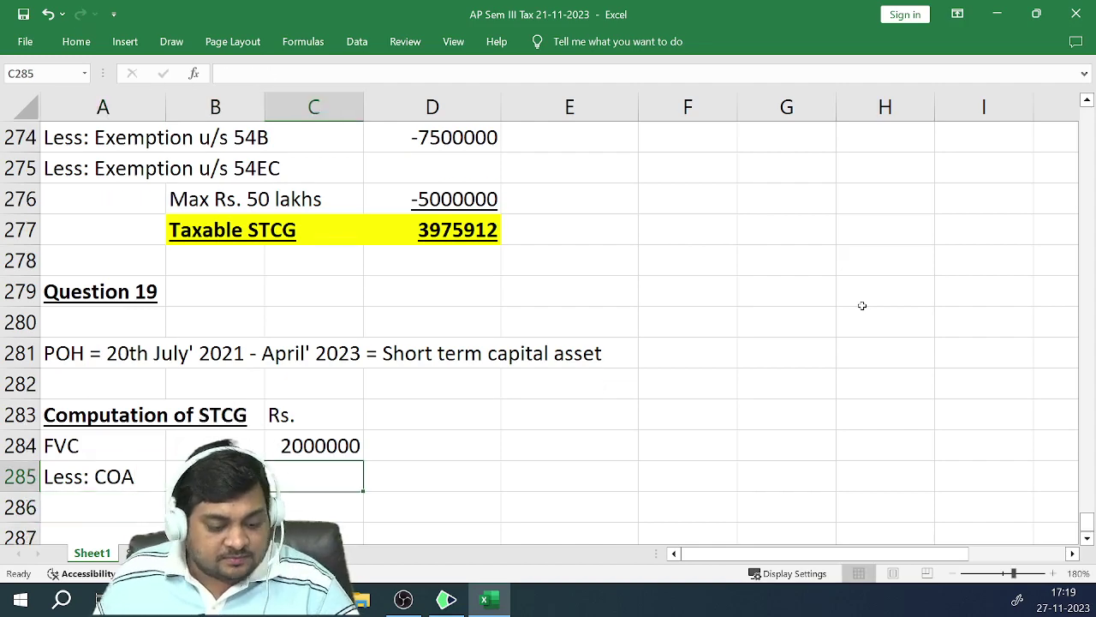
key("alt+Tab")
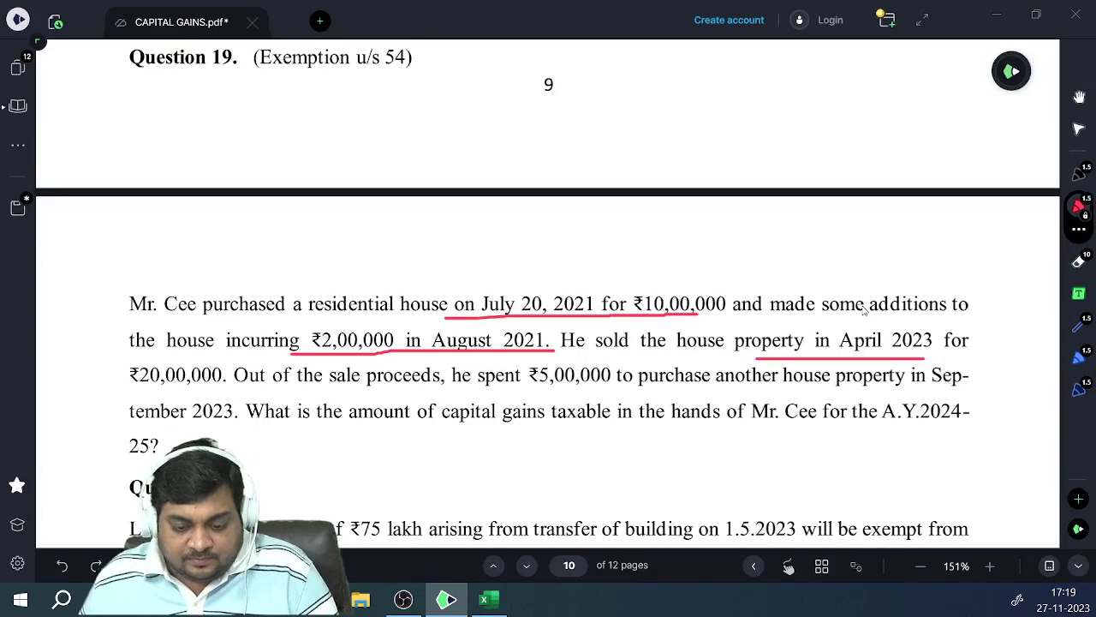
key("alt+Tab")
type("-1000000")
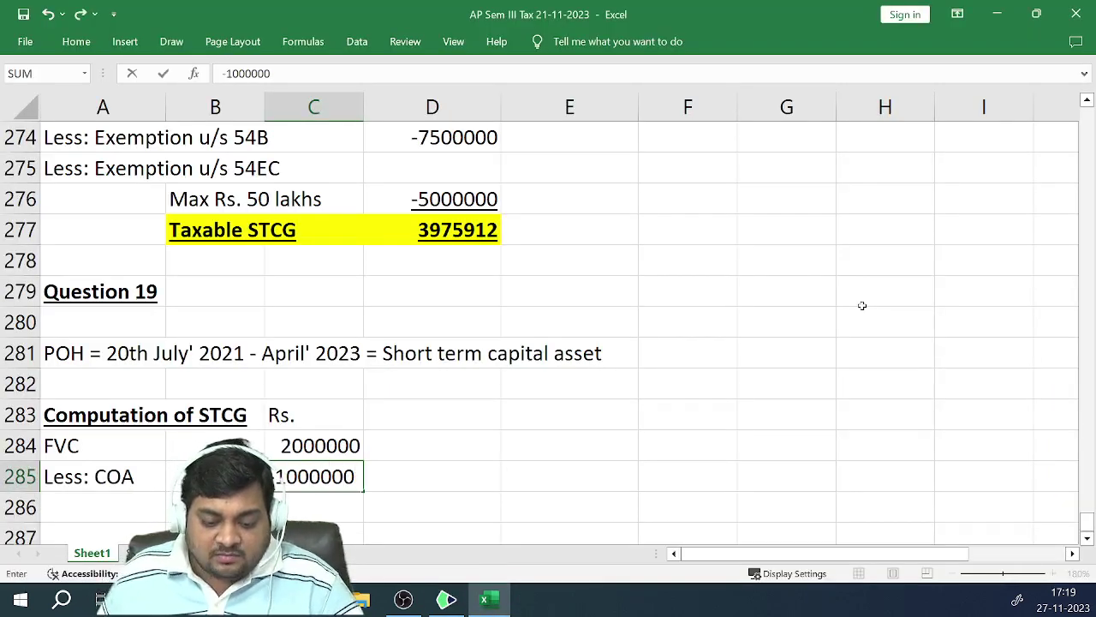
key("Return")
Add a 'Less: COM' line with -200000
key("Left")
key("Left")
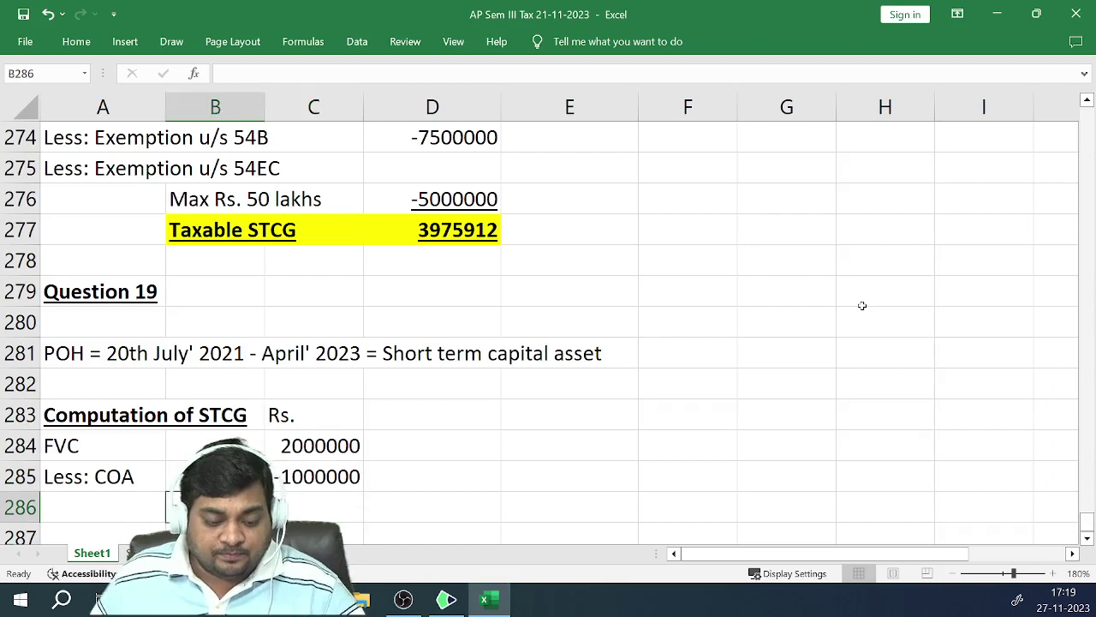
type("Less: ")
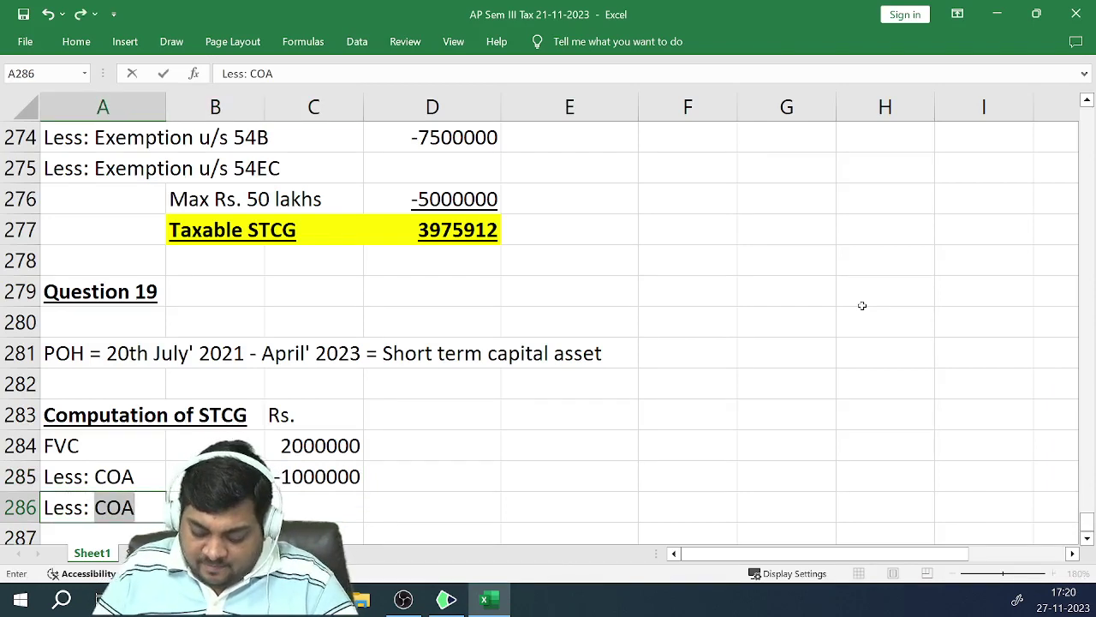
type("COM")
key("ctrl+Return")
key("Down")
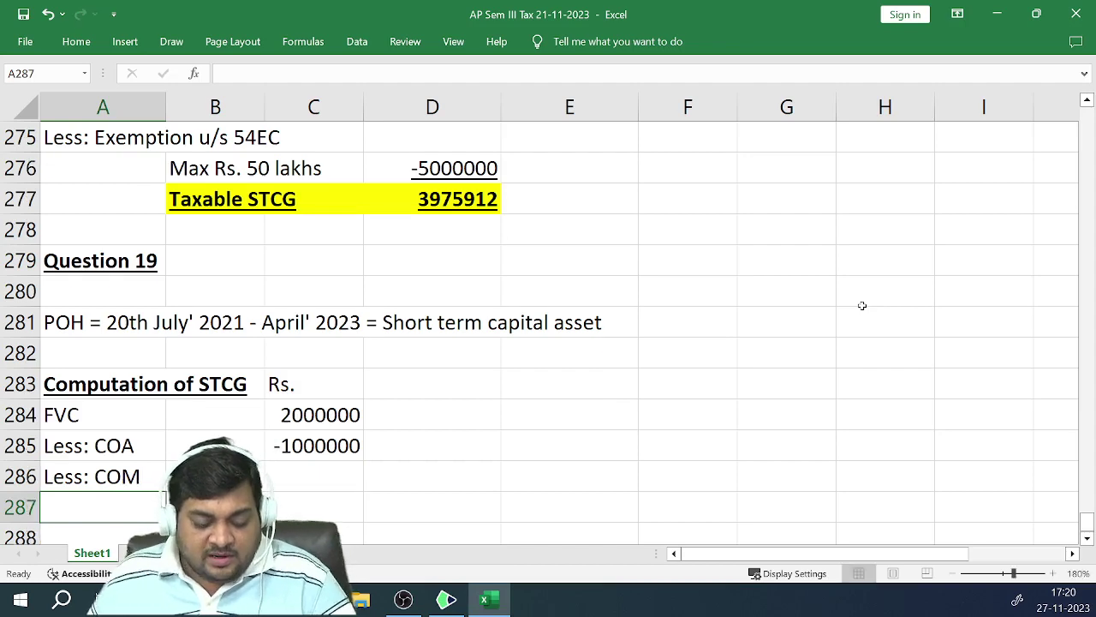
key("Up")
key("Right")
key("Right")
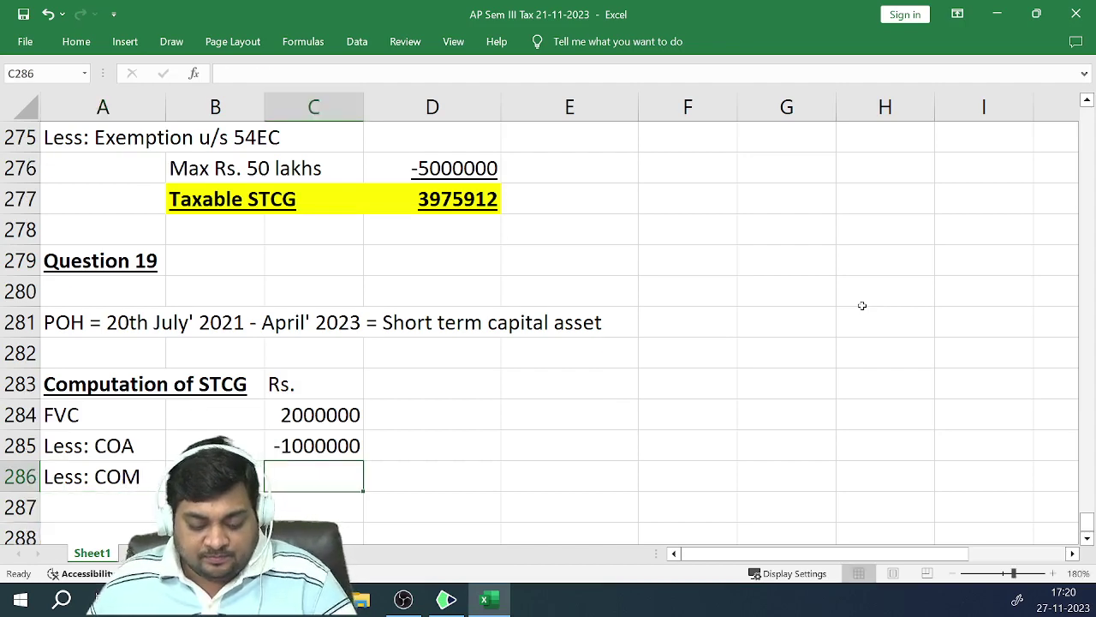
key("alt+Tab")
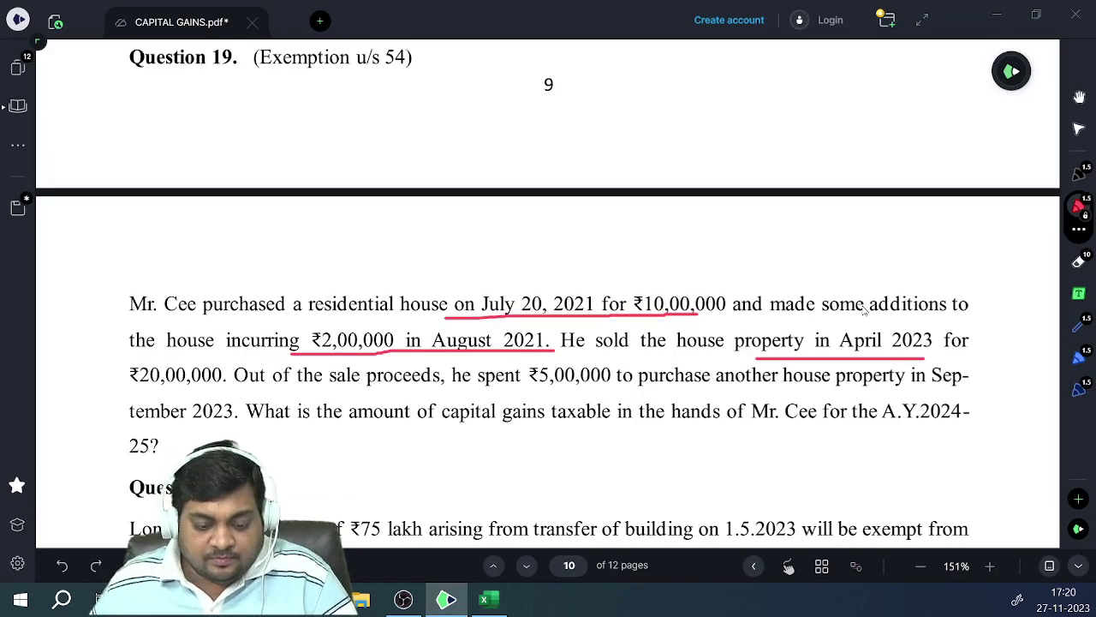
key("alt+Tab")
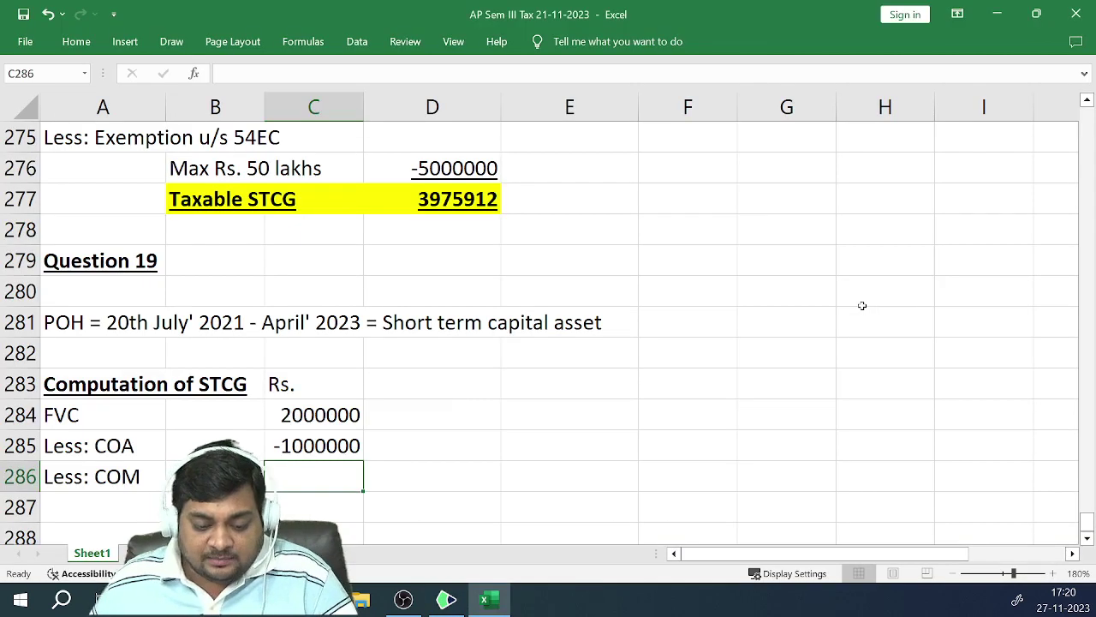
type("-20000")
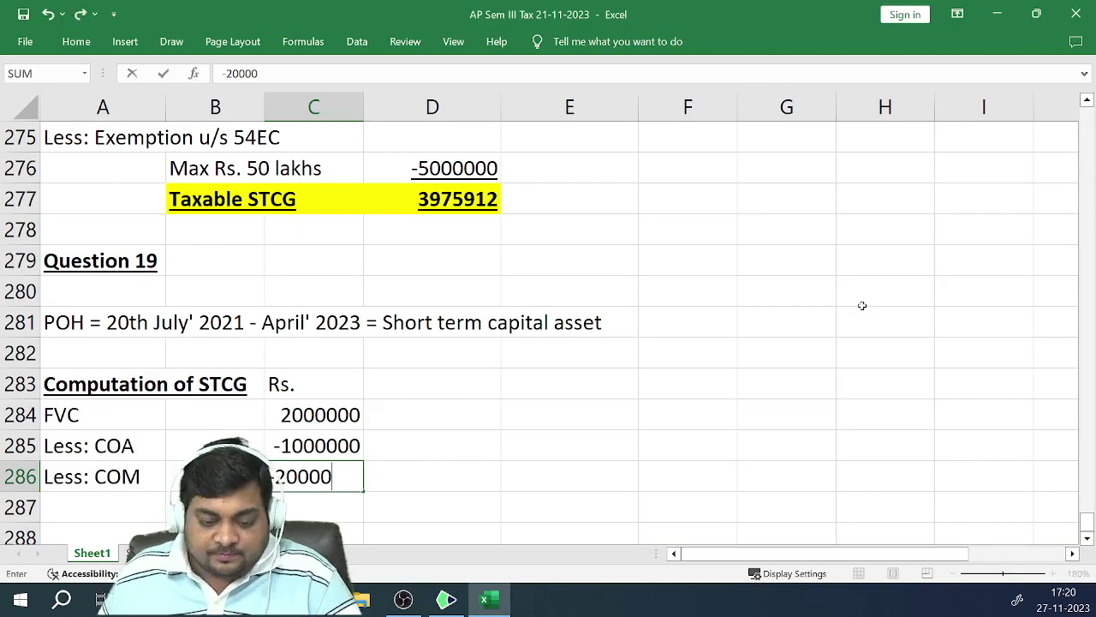
type("0")
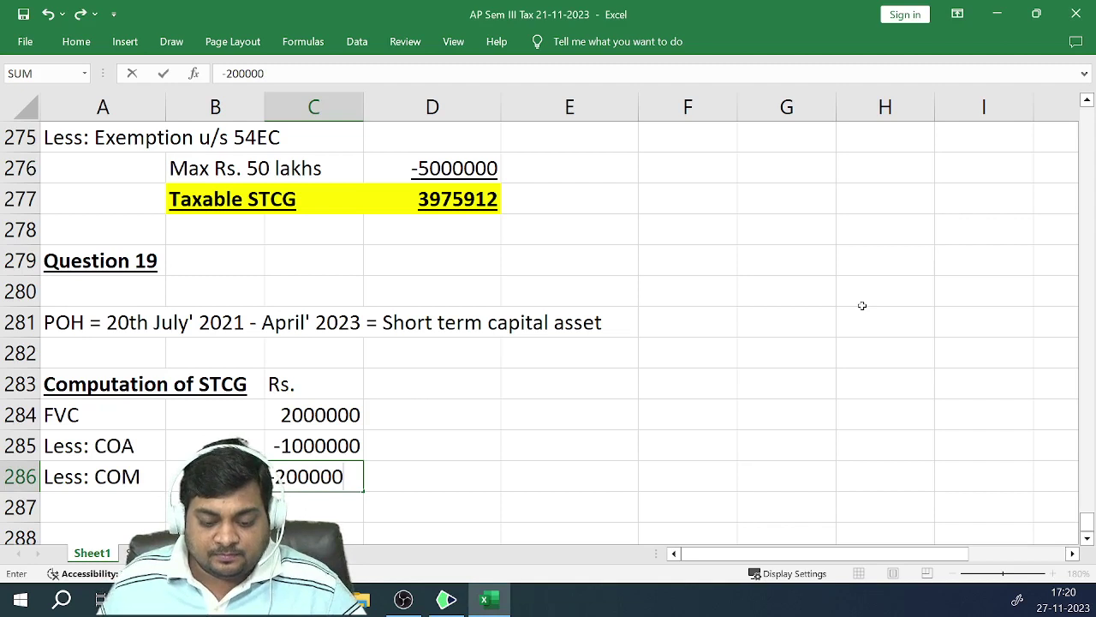
key("Return")
Enter the STCG result of 800000 with the label STCG beside it
key("Up")
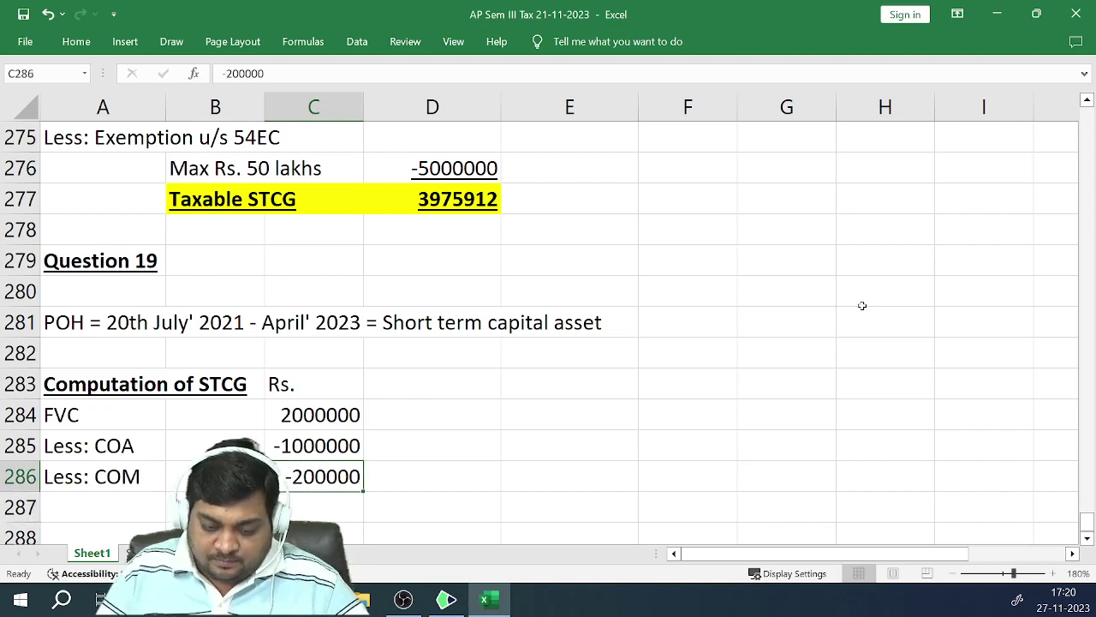
key("Down")
type("800000")
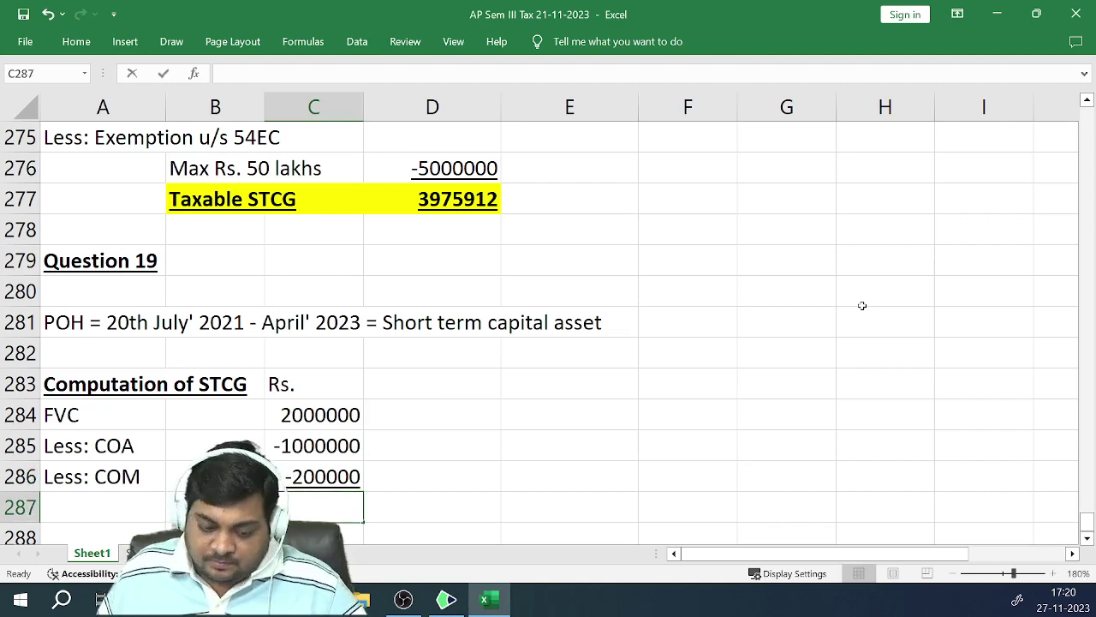
key("Return")
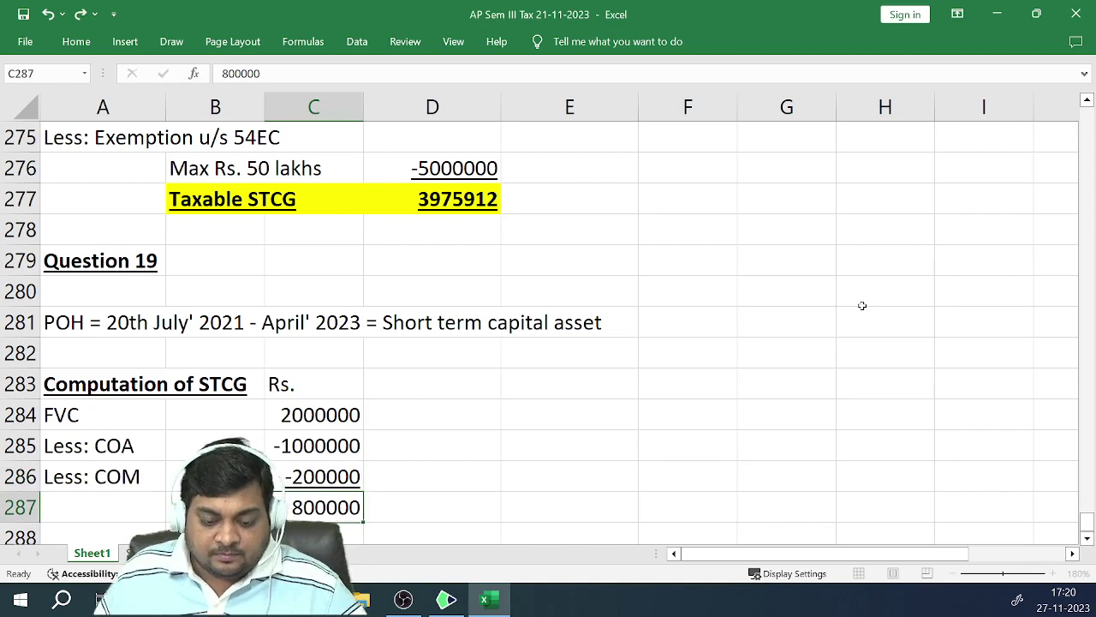
key("Up")
key("Left")
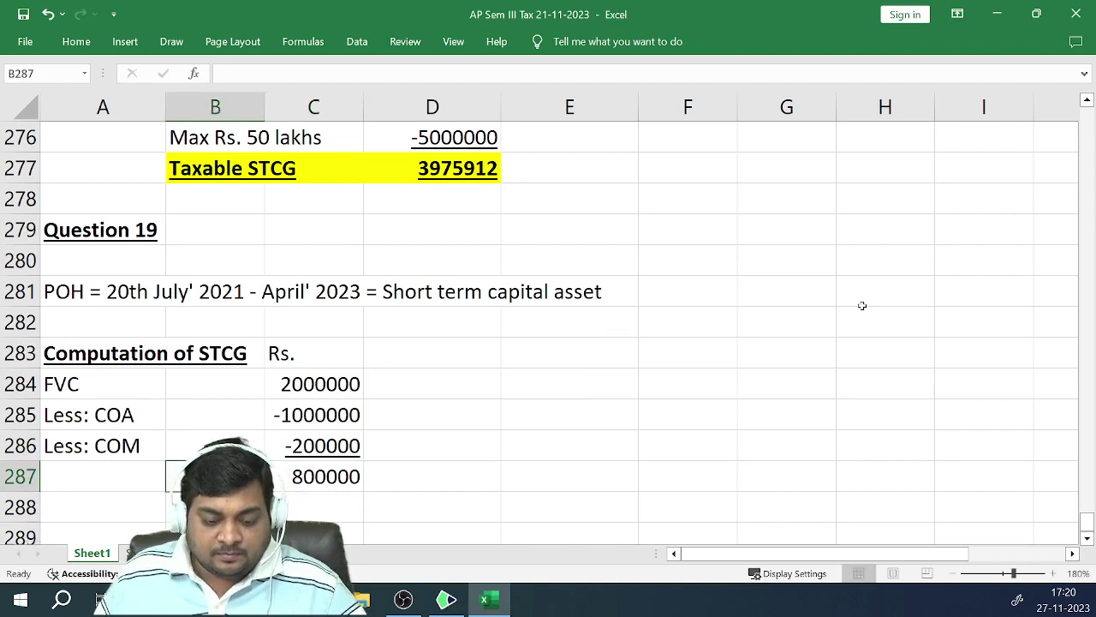
type("STCG")
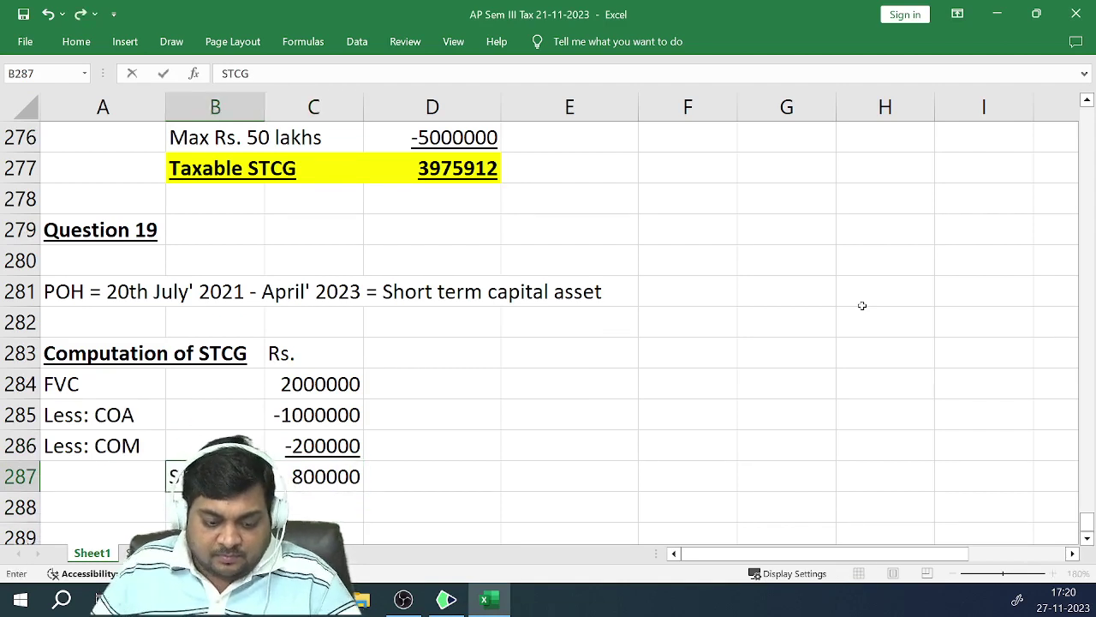
key("Return")
Add 'Less: Exemption u/s 54' with N/A, then a 'Taxable STCG' label below
key("Left")
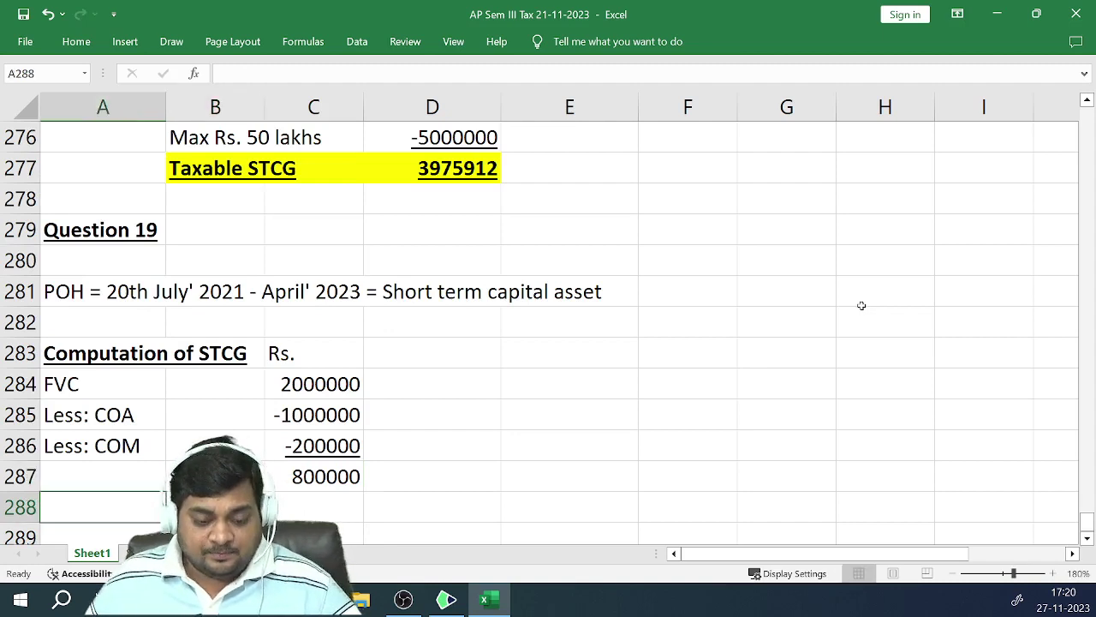
type("Less")
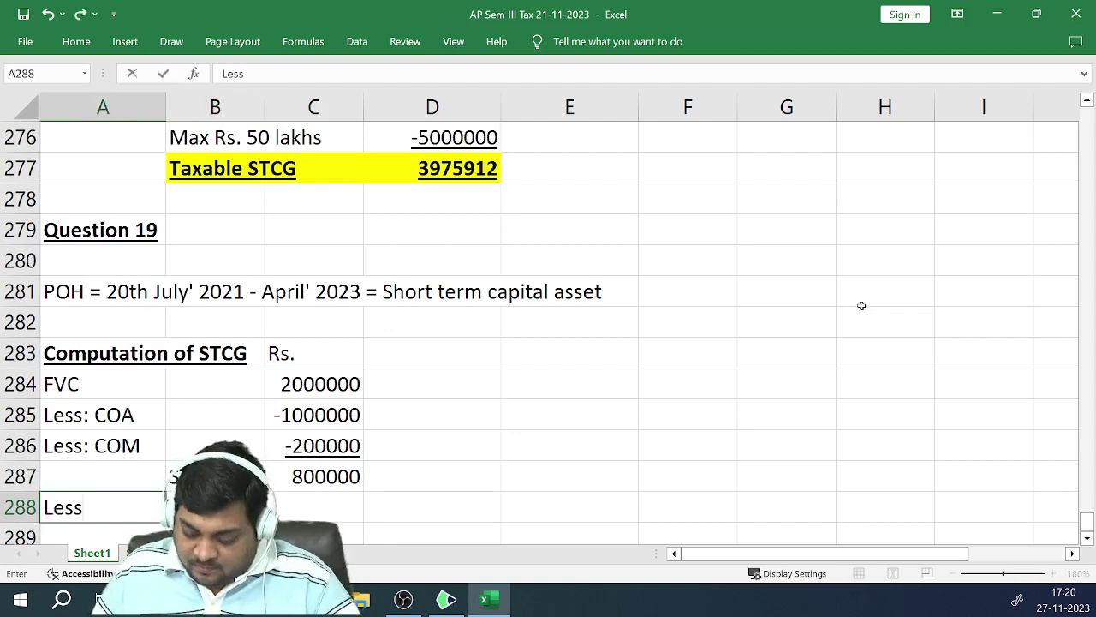
type(": Exempt")
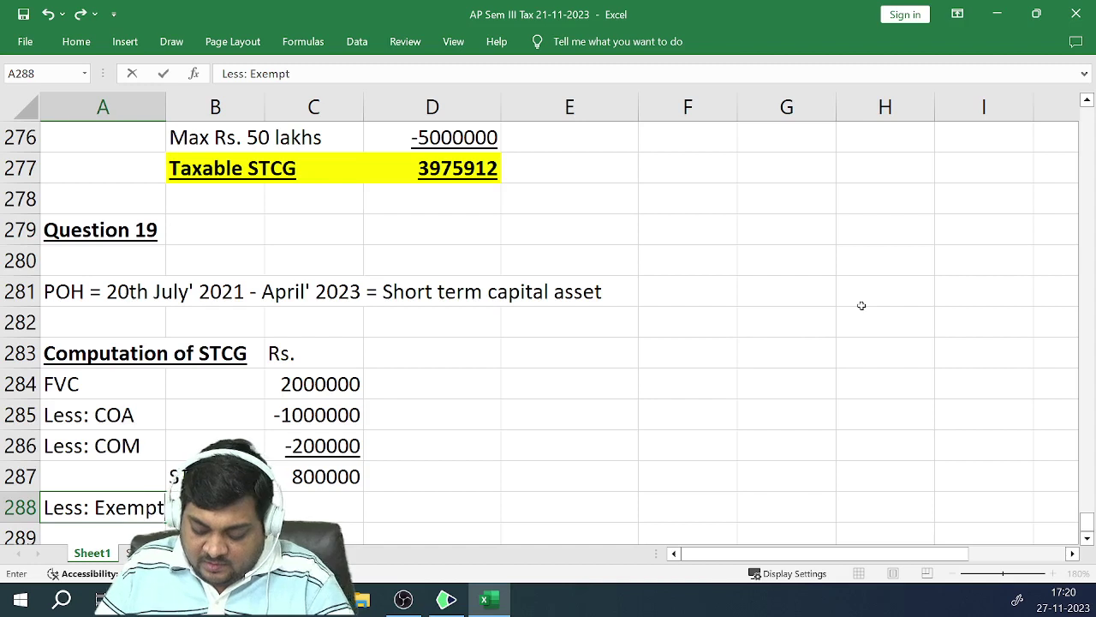
type("ion u/s")
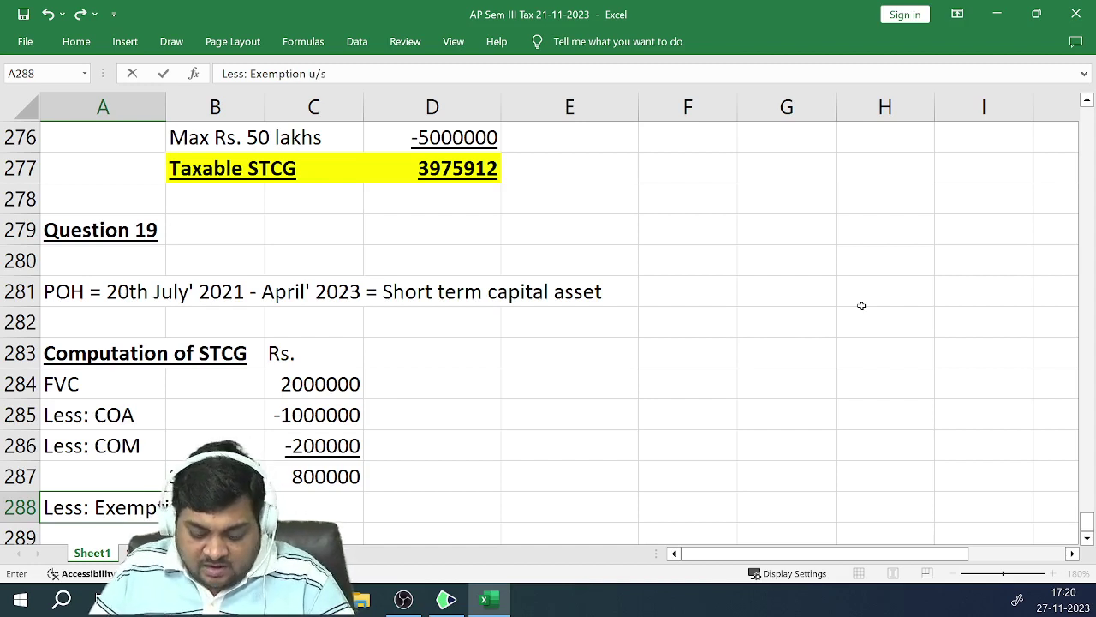
type(" 54")
key("Return")
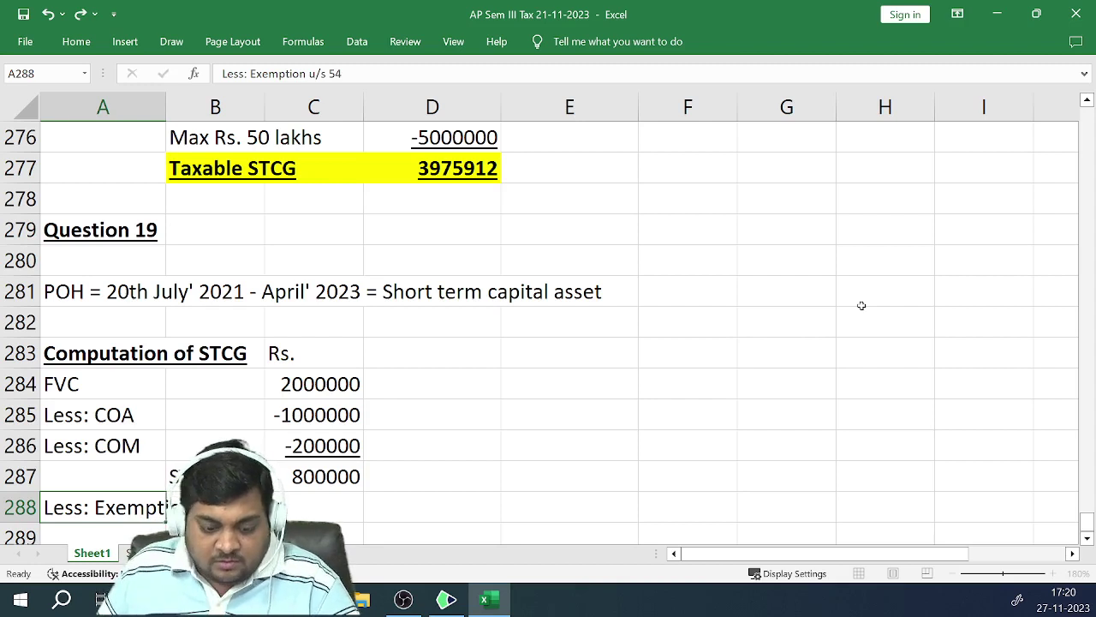
key("Right")
key("Right")
key("Up")
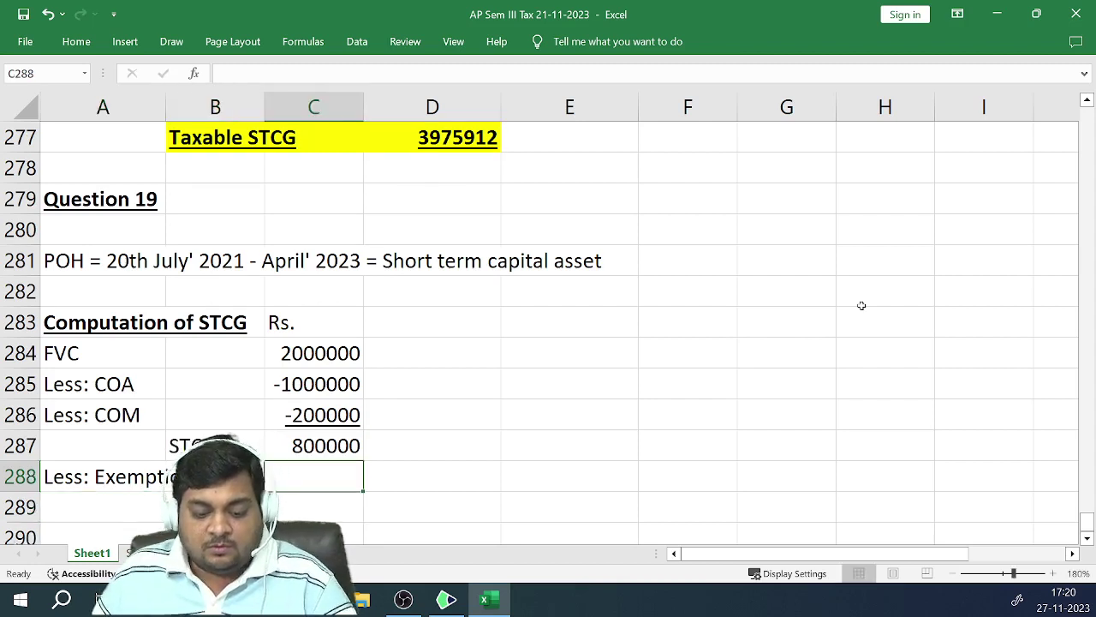
type("N")
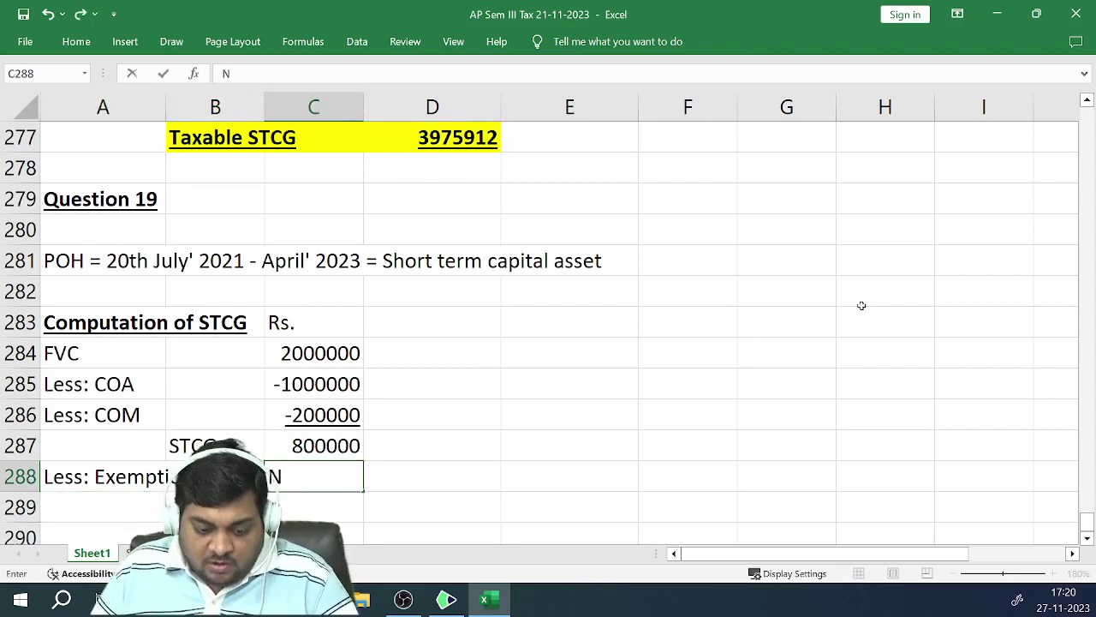
type("/A")
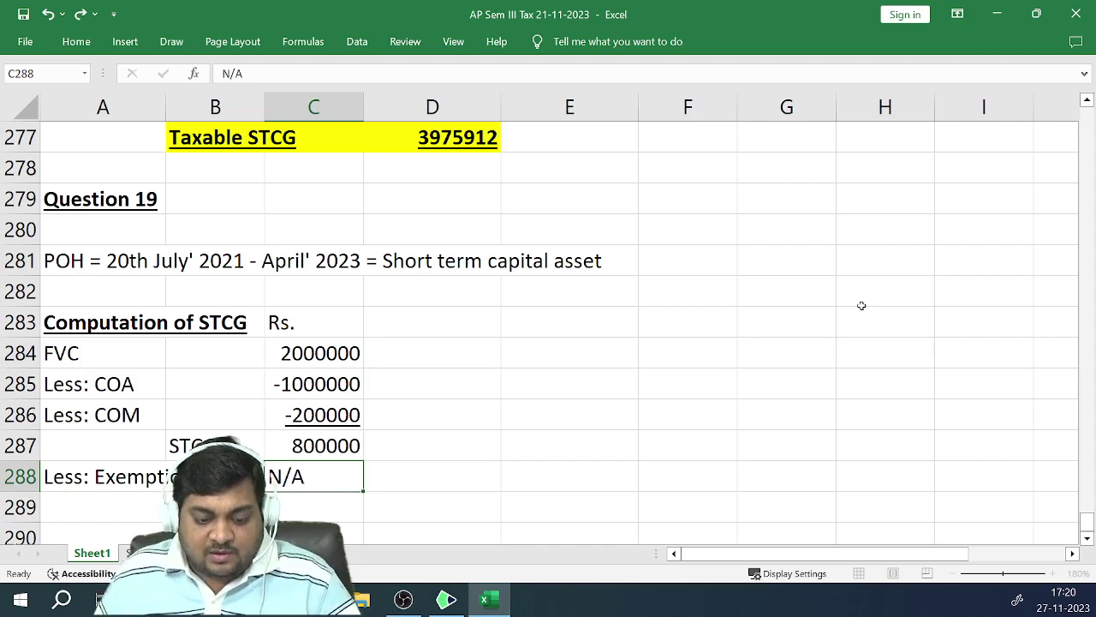
key("Return")
key("Left")
key("Left")
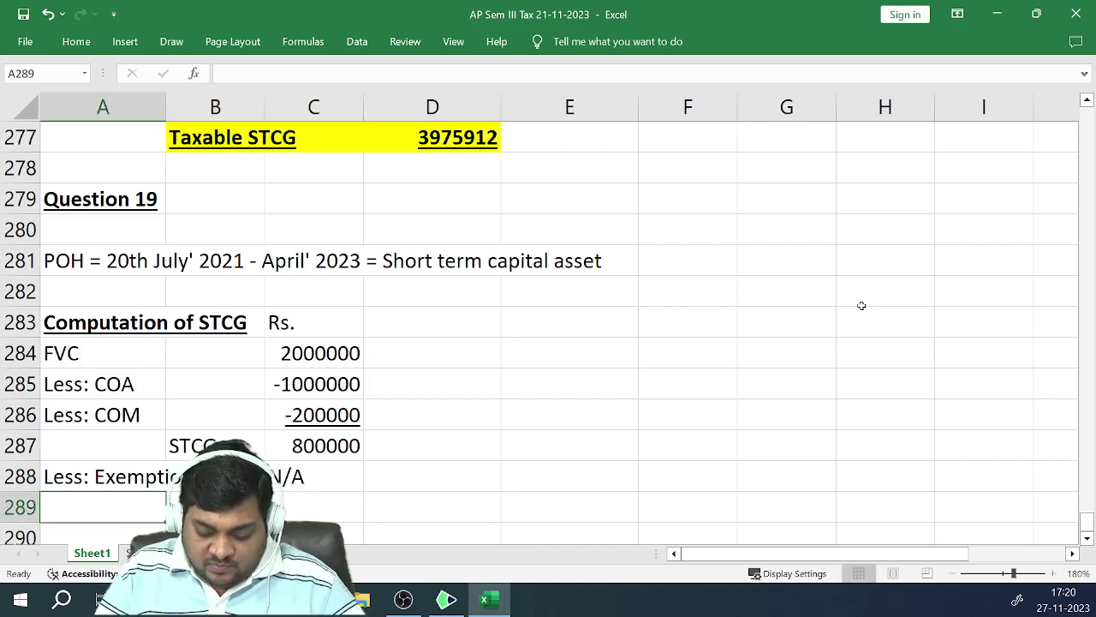
type("Taxable")
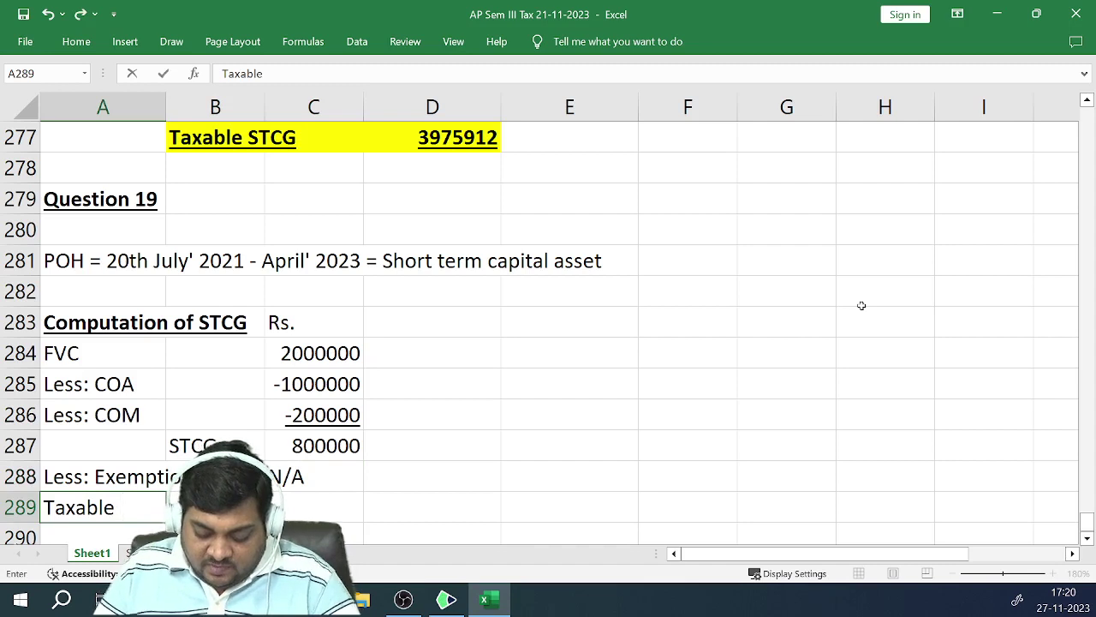
type(" STCG")
key("Return")
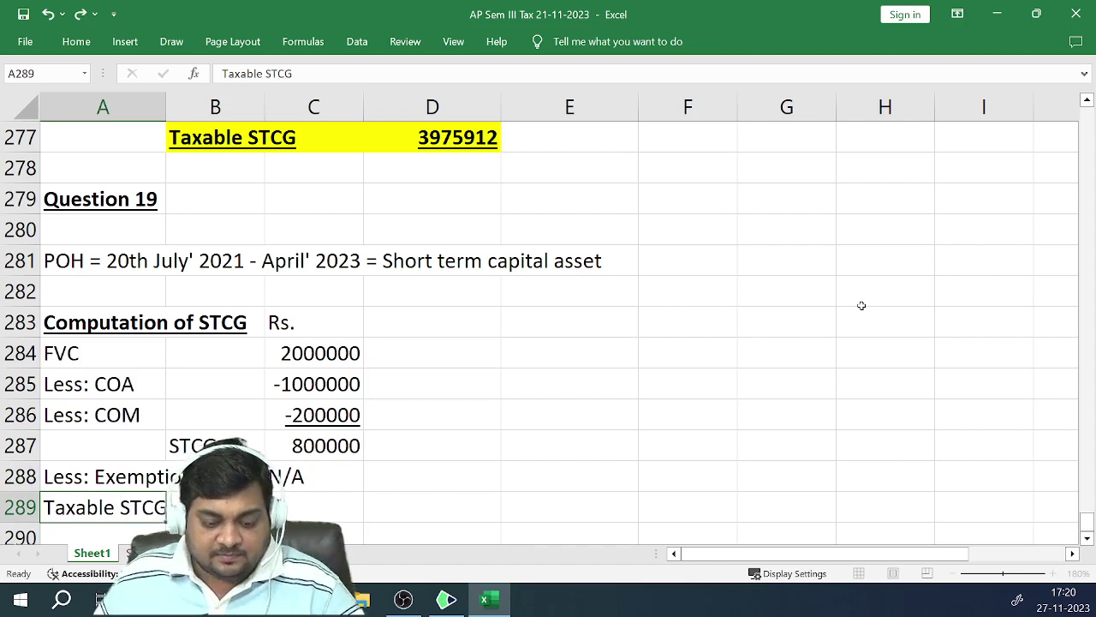
key("Up")
Enter 800000 as the Taxable STCG amount in C289
key("Right")
key("Right")
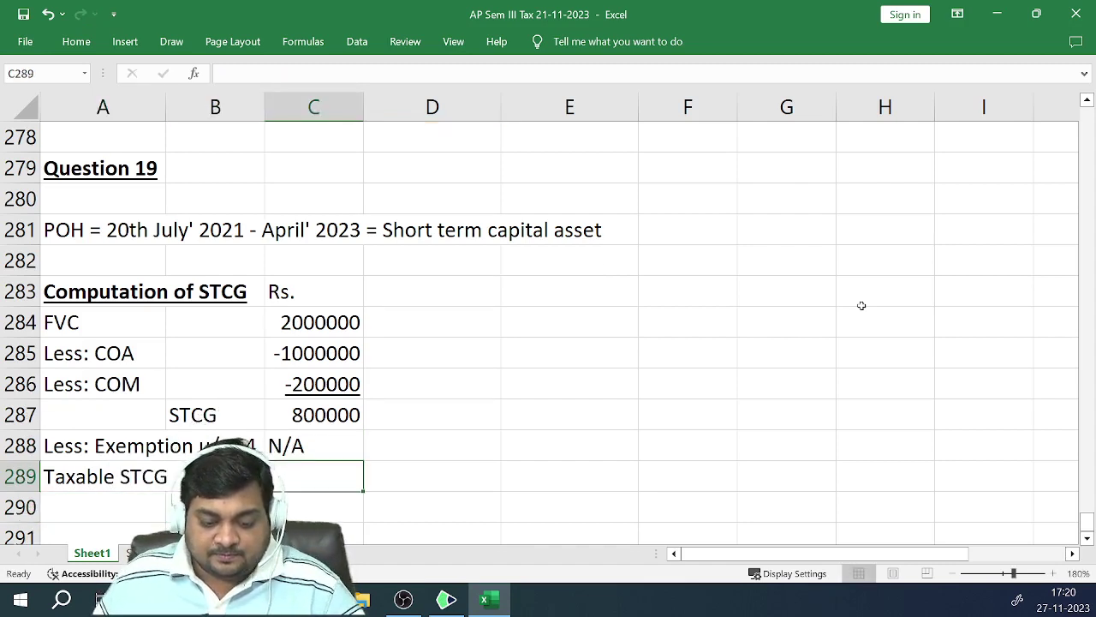
type("800000")
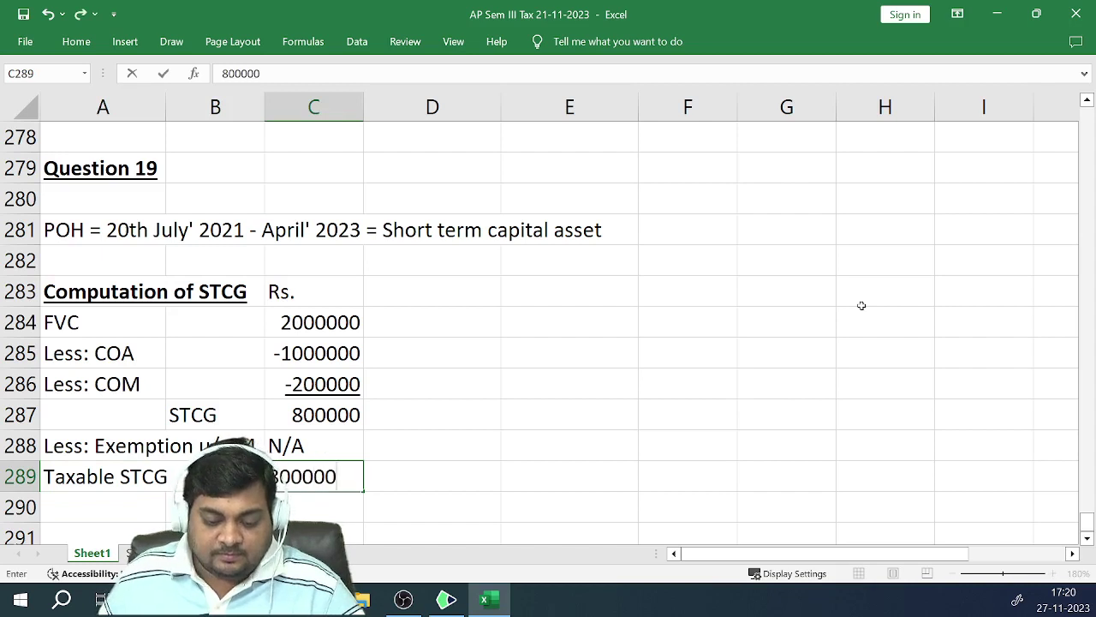
key("Return")
key("Up")
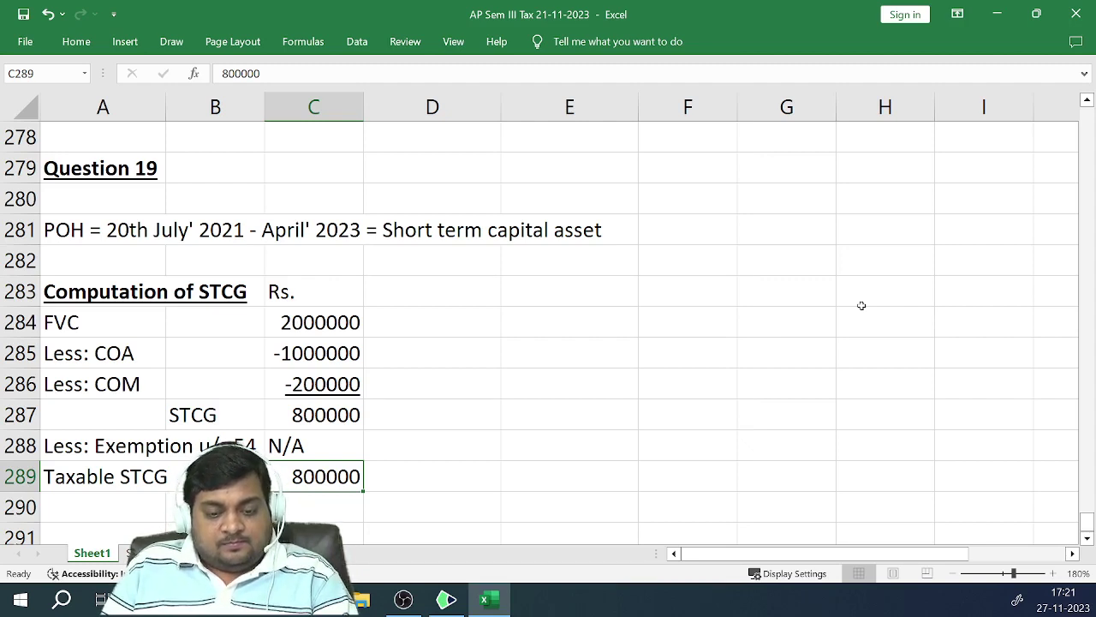
Make the 'Less: Exemption u/s 54' N/A row bold and underlined
key("Up")
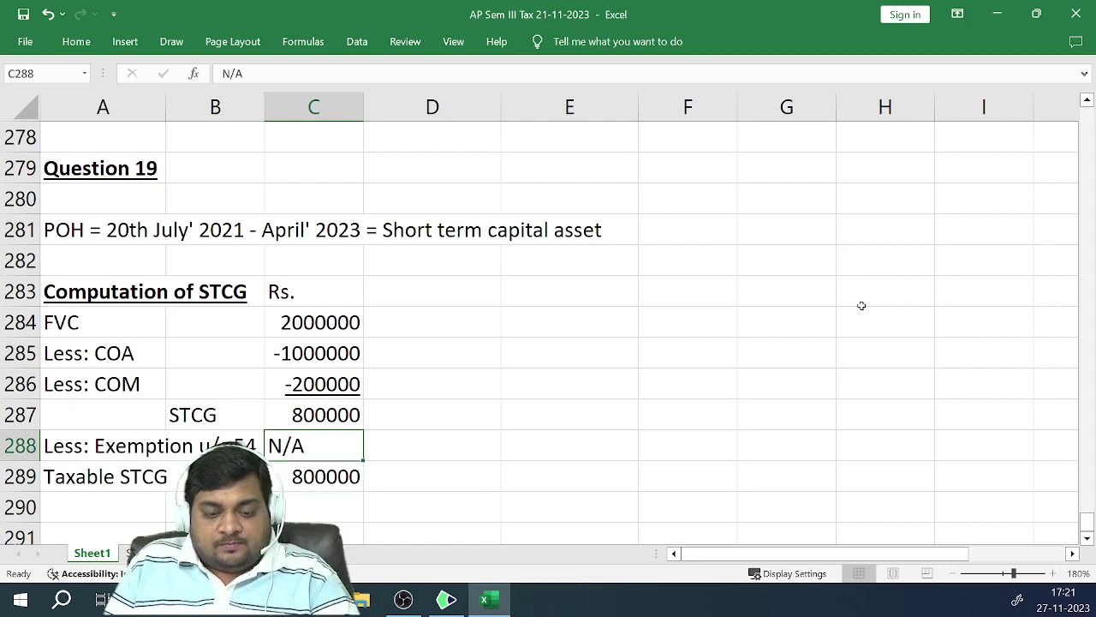
key("Left")
key("Left")
key("shift+Right")
key("shift+Right")
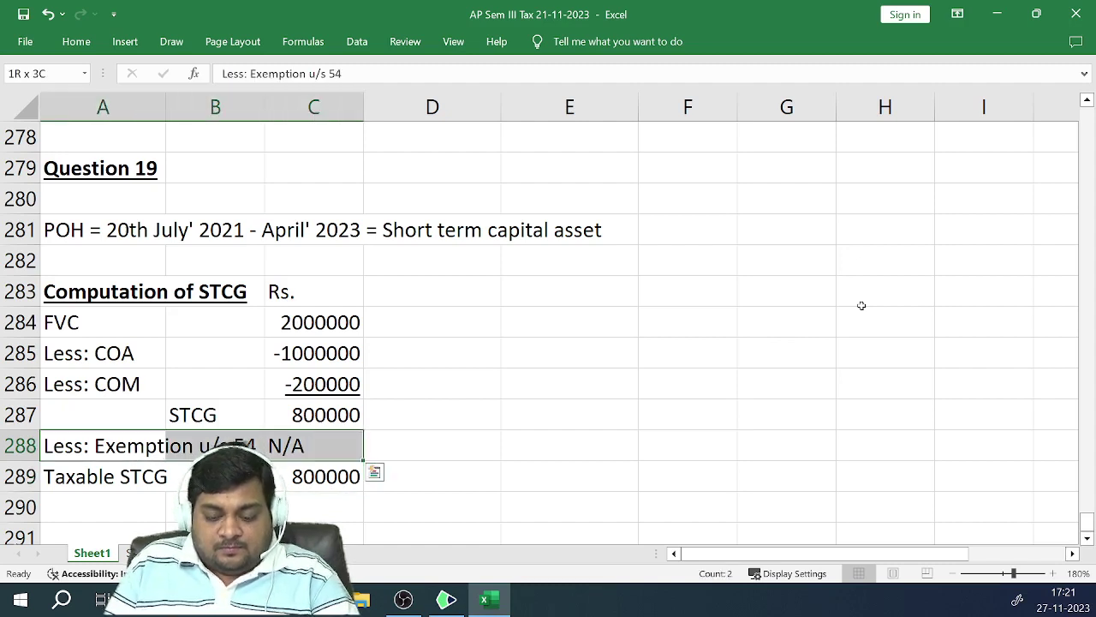
key("ctrl+b")
key("ctrl+u")
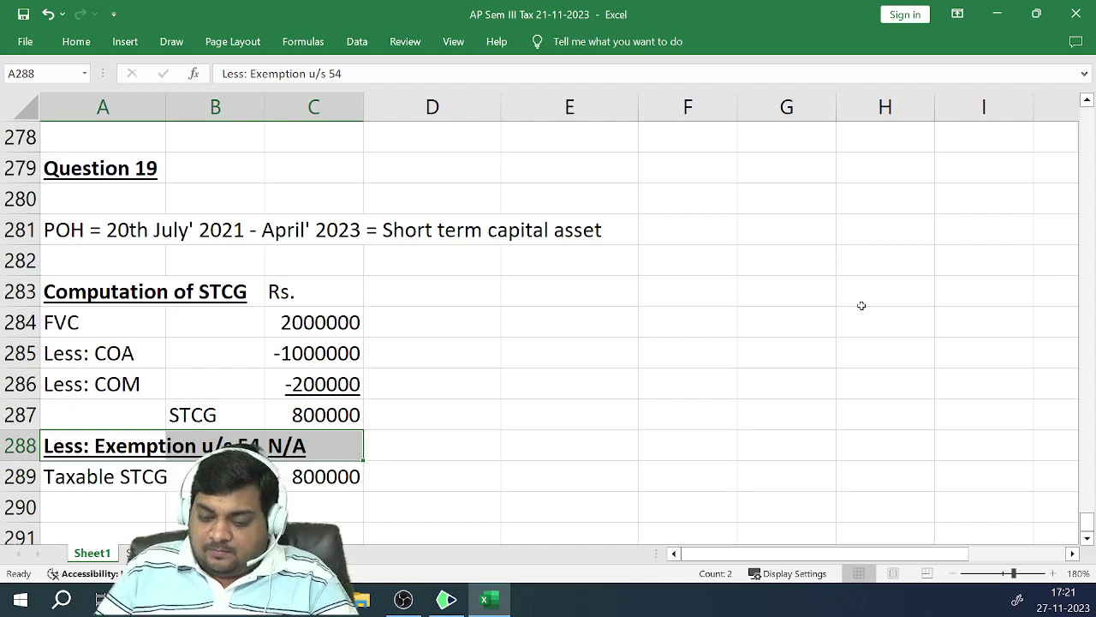
key("Right")
key("Right")
key("Right")
Note 'Available only in respect of LTCA' beside the exemption line
type("A")
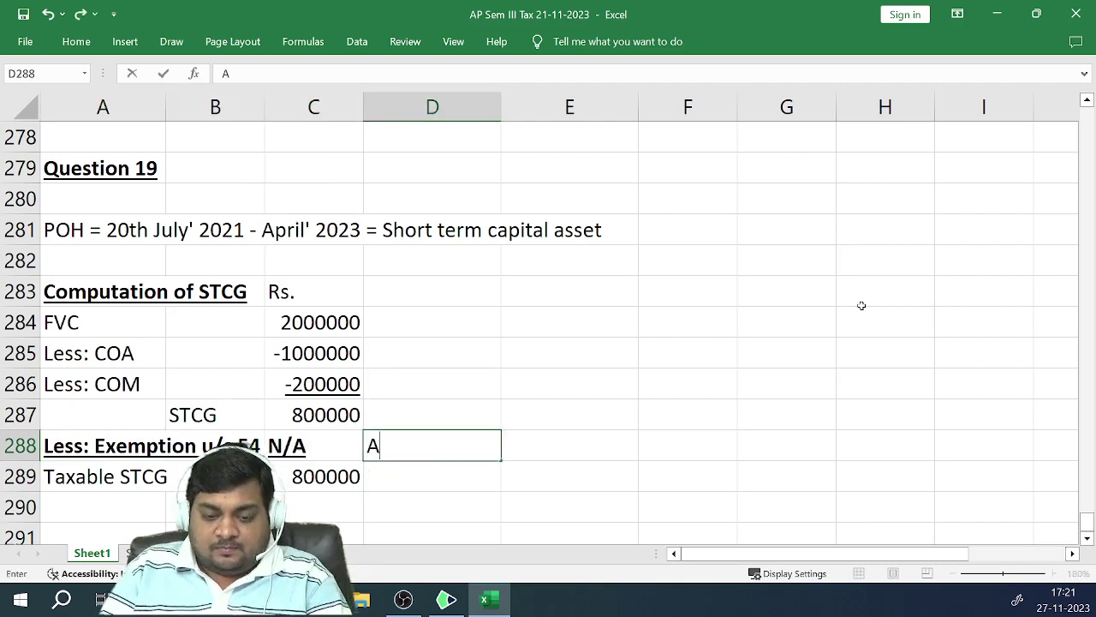
type("vailab")
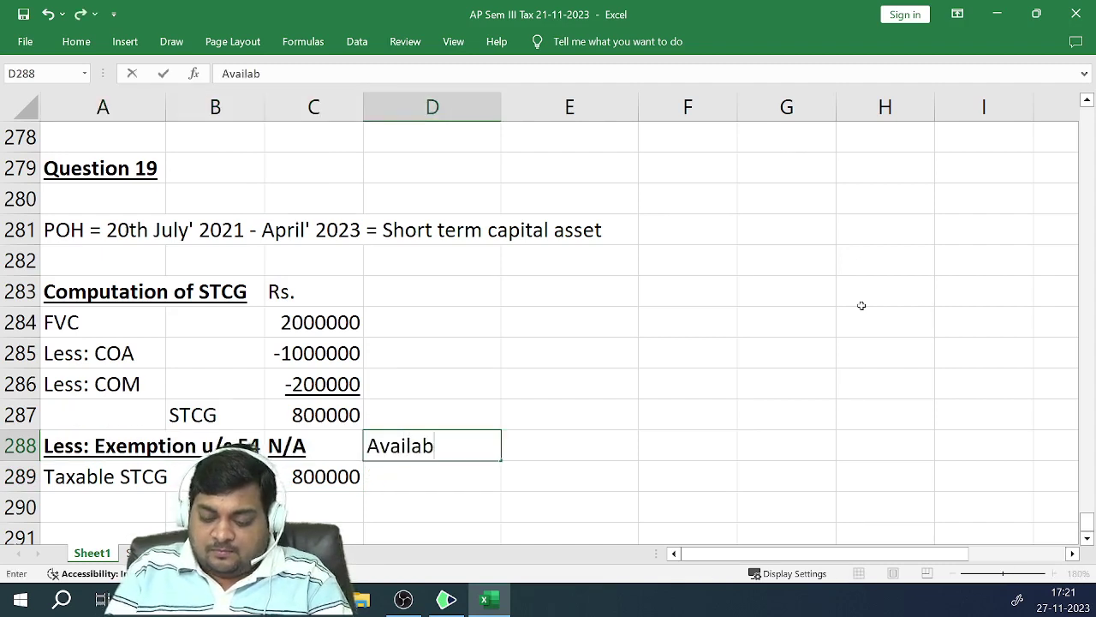
type("le on")
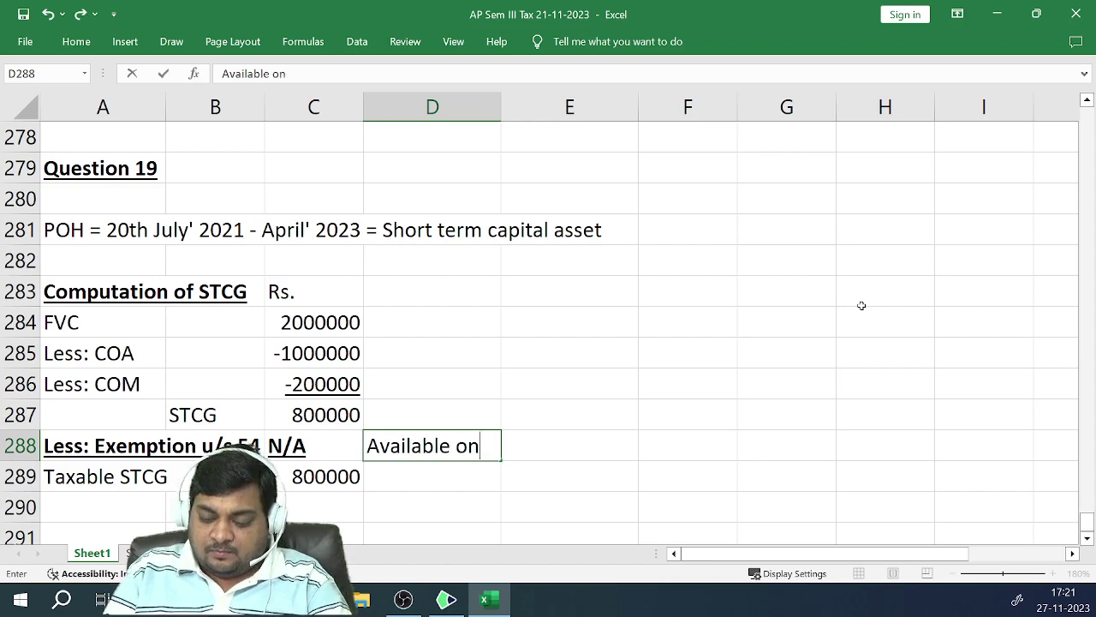
type("ly in ")
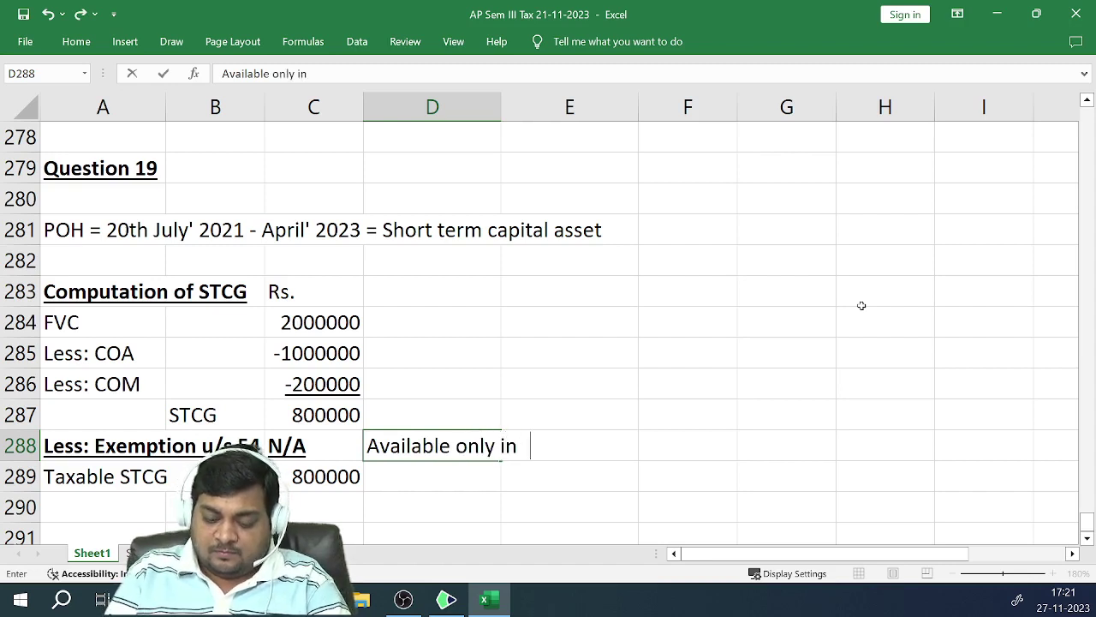
type("respe")
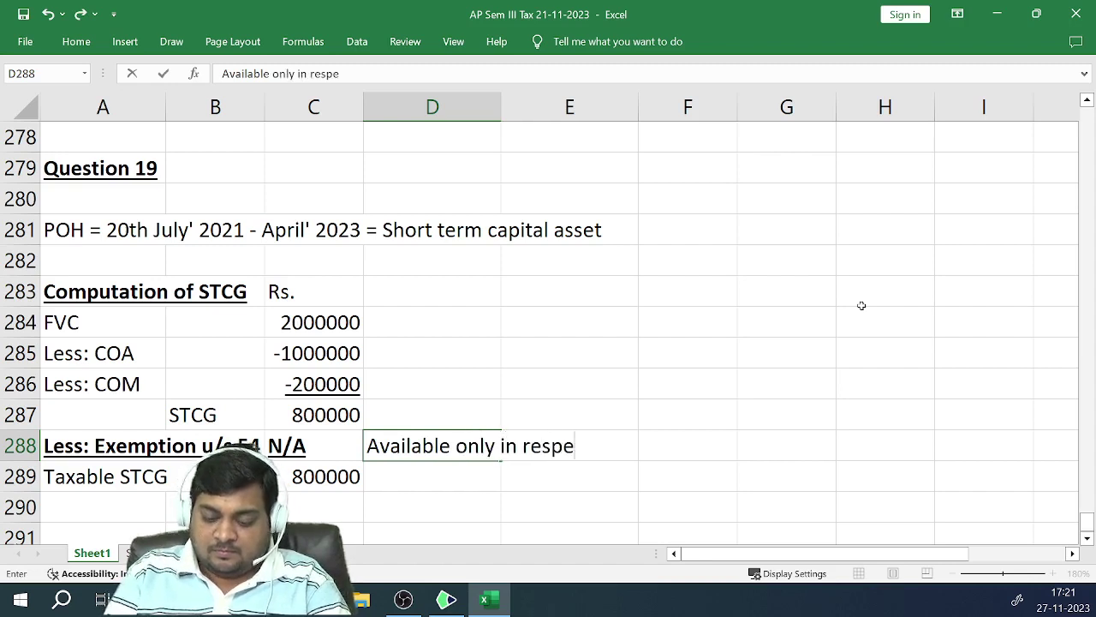
type("ct of")
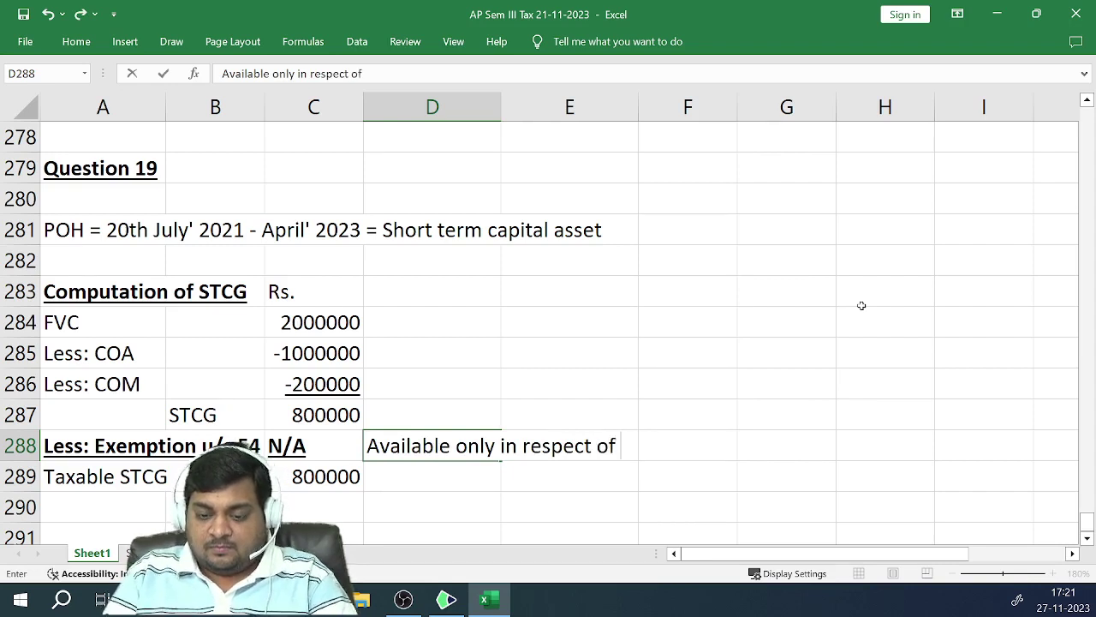
type(" LTC")
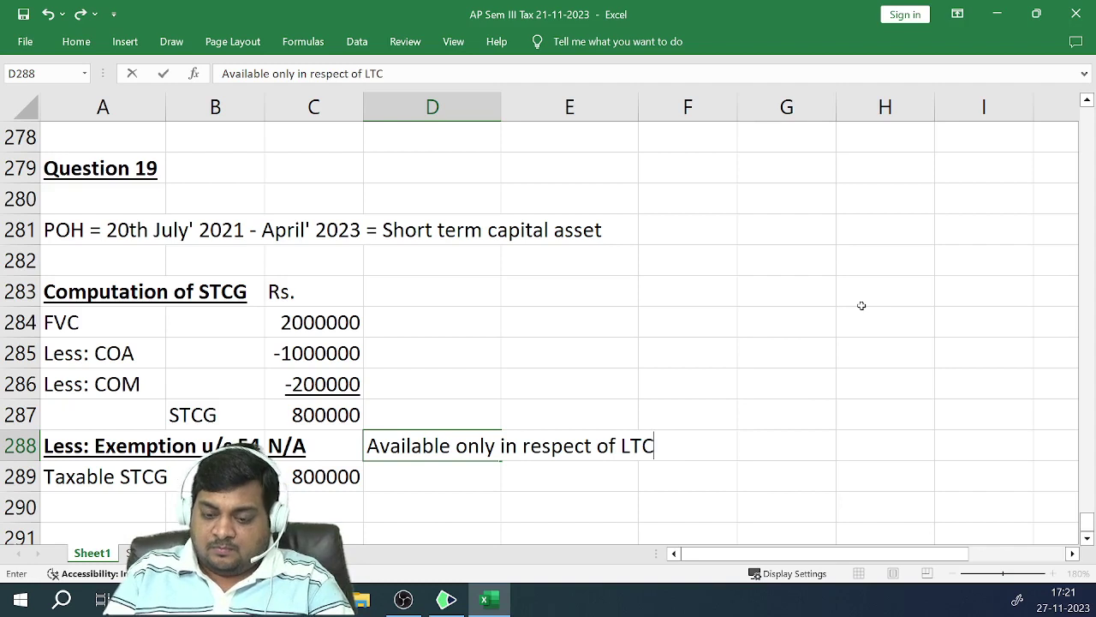
type("A")
key("ctrl+Return")
key("Return")
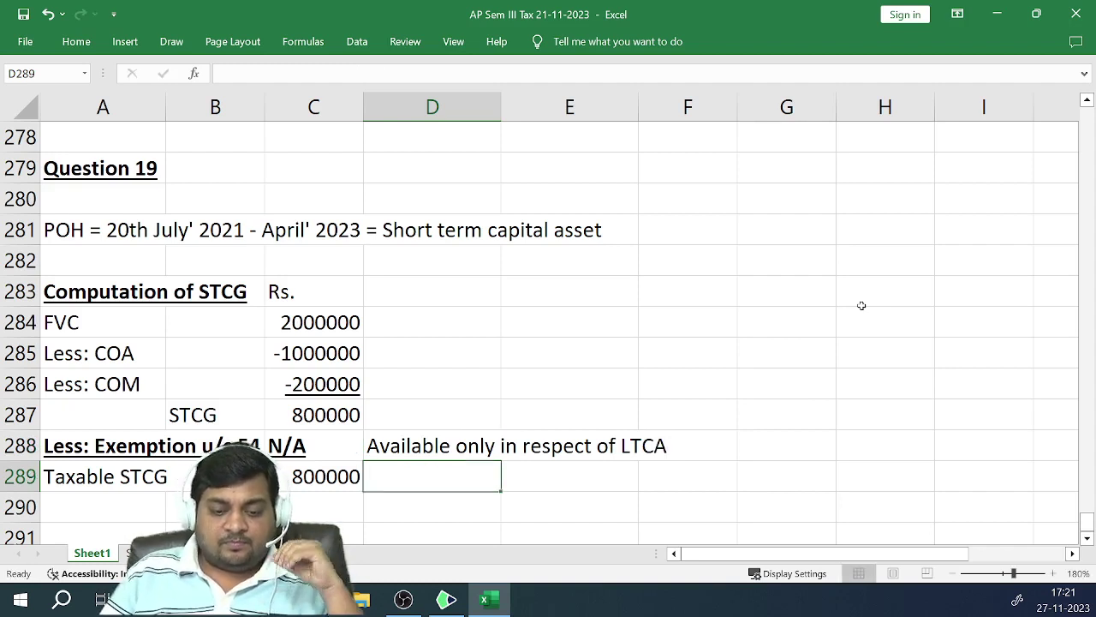
Bold the Taxable STCG 800000 row, move down to row 291, and go to the PDF
key("Left")
key("Left")
key("Left")
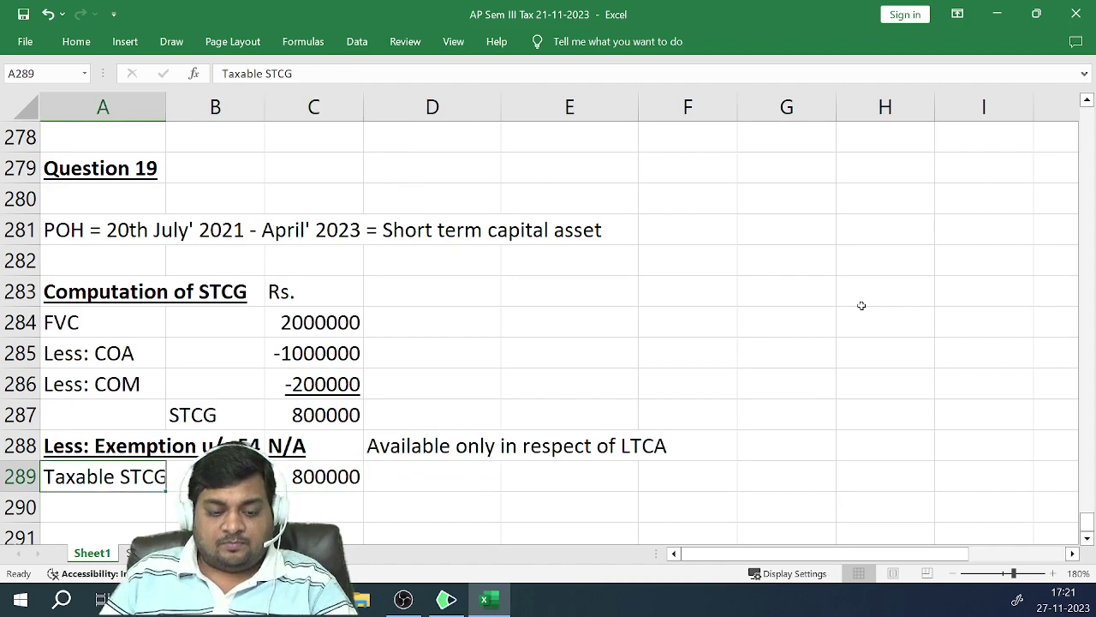
key("shift+Right")
key("shift+Right")
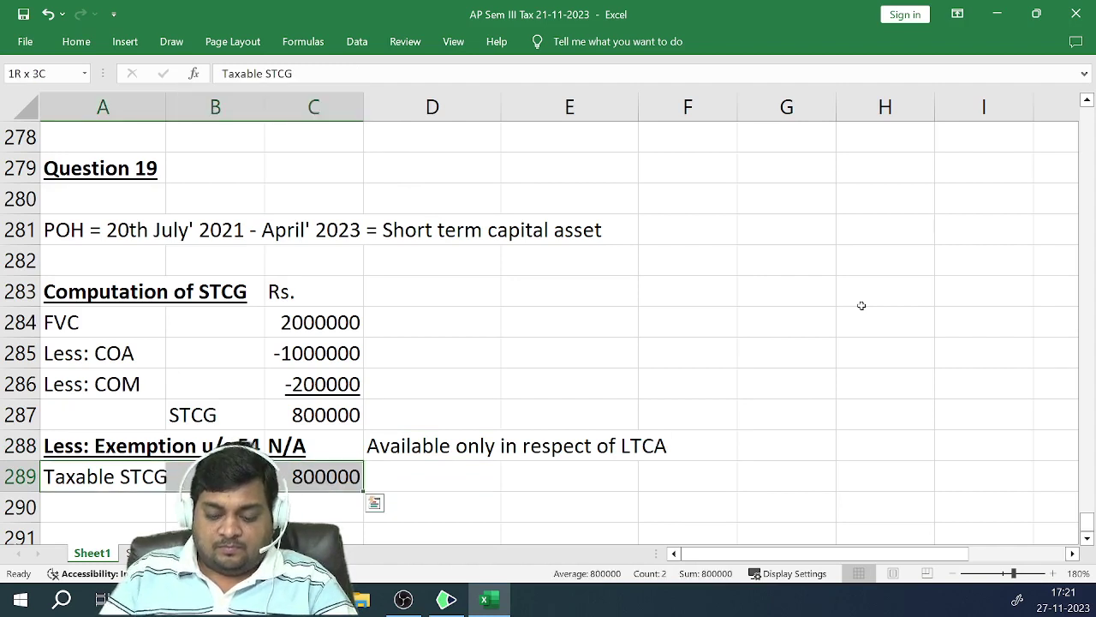
key("ctrl+b")
key("Down")
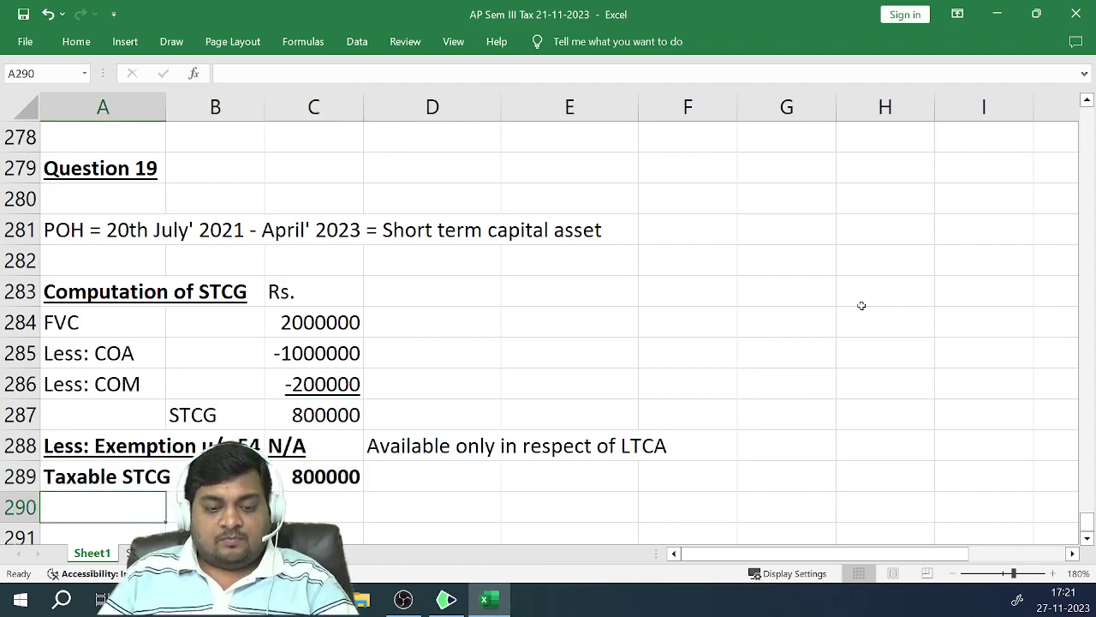
key("Down")
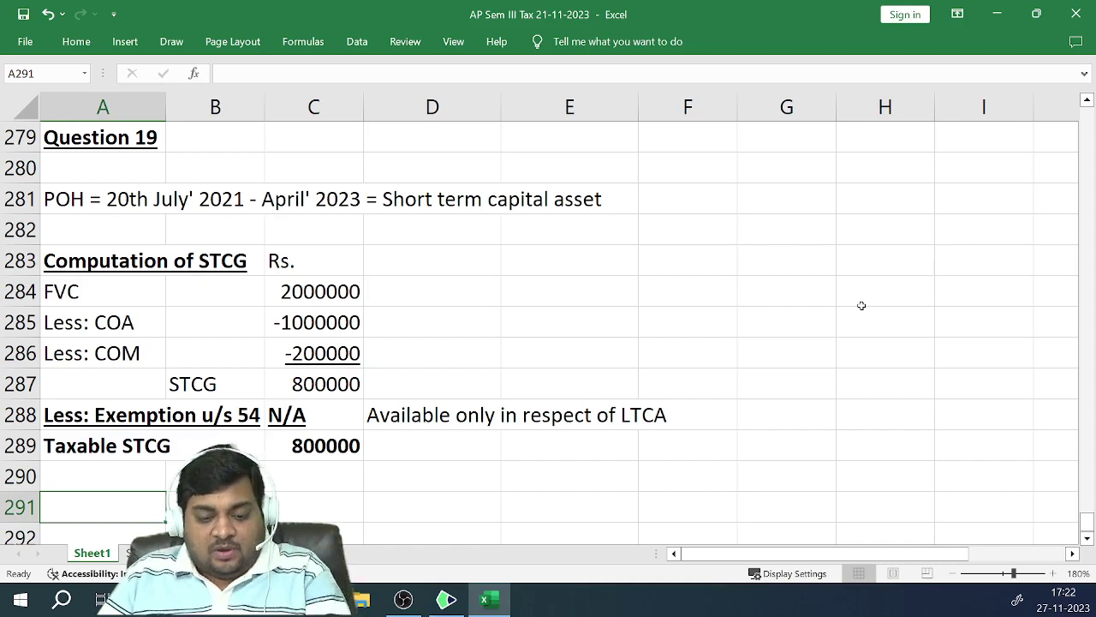
key("alt+Tab")
In Question 20, underline 'capital gain of ₹75 lakh arising' and 'building on 1.5.2023', then start a red 'Maxm' exemption note
scroll(863, 310, "down", 5)
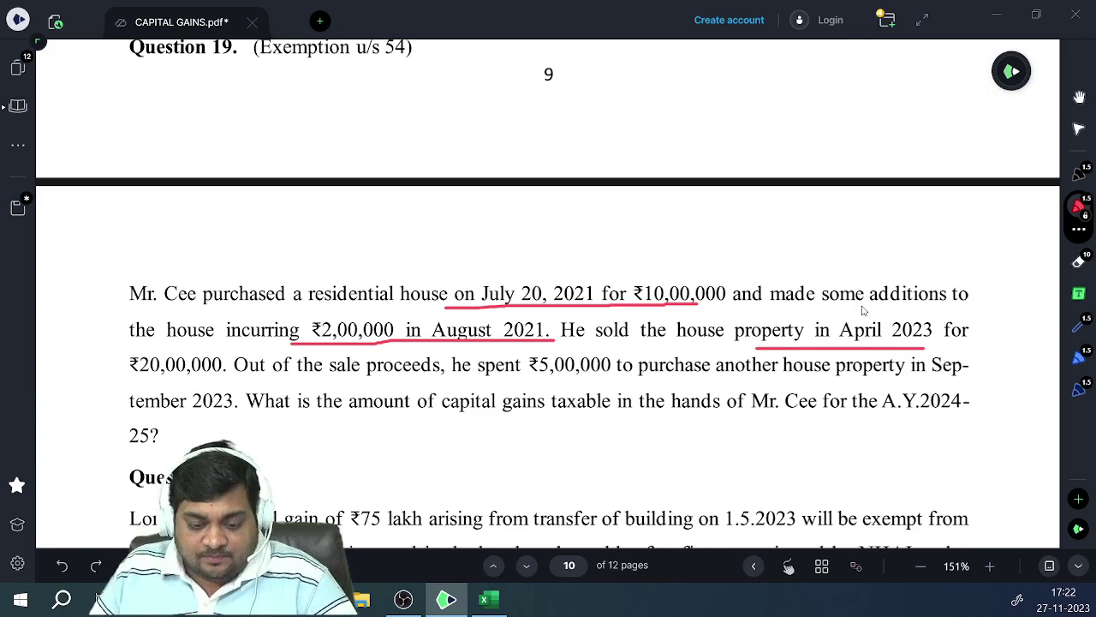
scroll(863, 310, "down", 1)
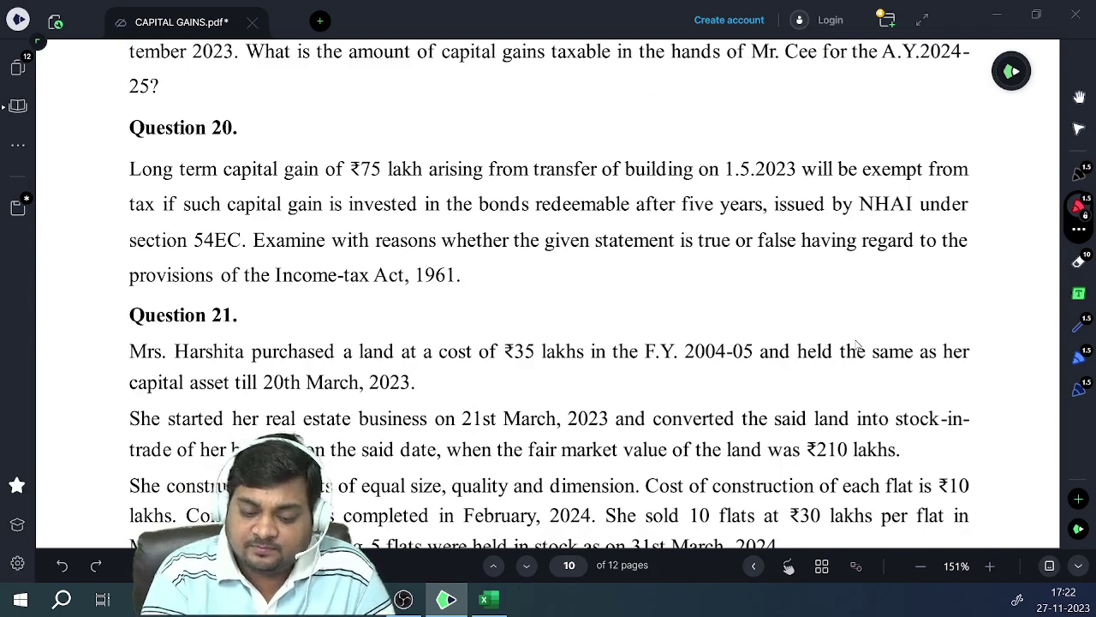
left_click_drag(224, 178, 484, 177)
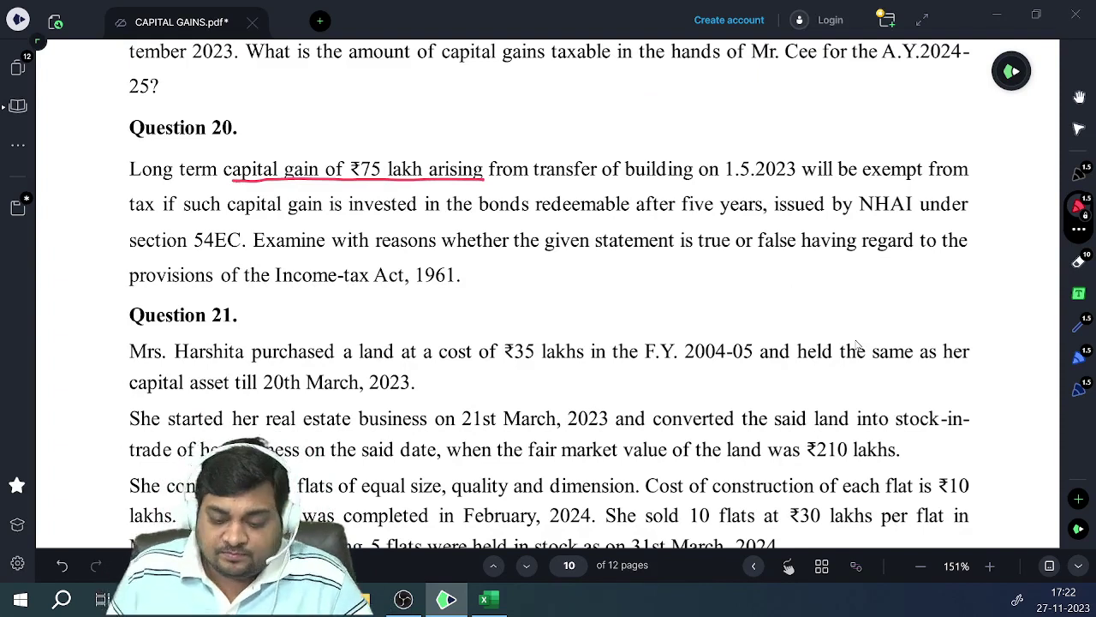
left_click_drag(627, 179, 809, 177)
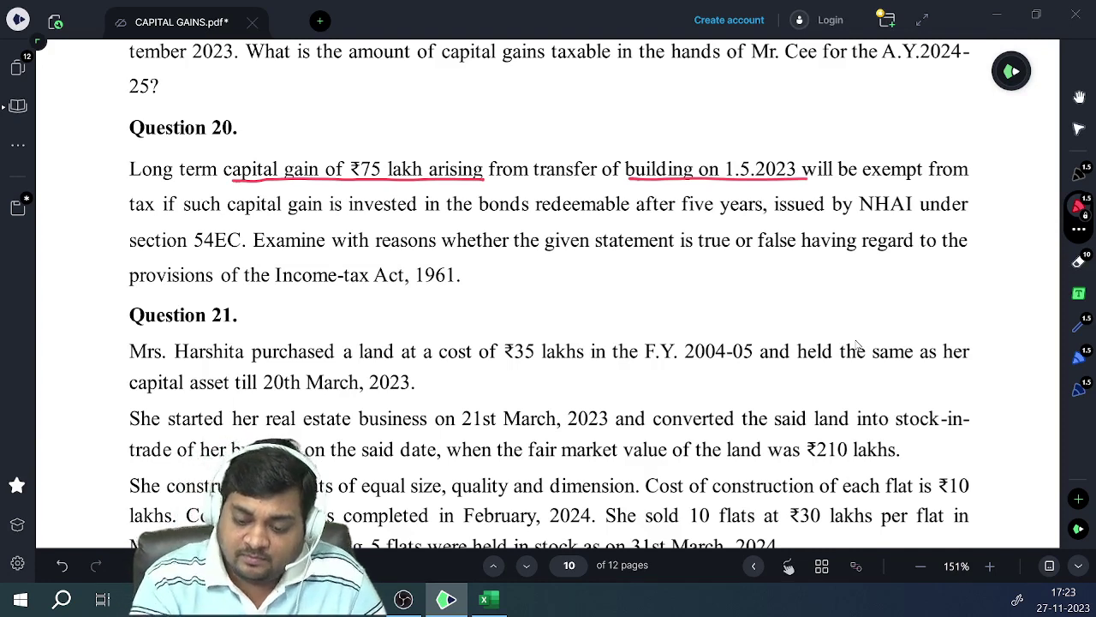
mouse_move(513, 133)
left_mouse_down()
mouse_move(517, 150)
mouse_move(538, 154)
mouse_move(567, 137)
mouse_move(626, 152)
mouse_move(657, 151)
mouse_move(669, 137)
mouse_move(741, 146)
mouse_move(745, 129)
mouse_move(883, 146)
mouse_move(918, 137)
mouse_move(927, 122)
mouse_move(955, 136)
mouse_move(966, 122)
mouse_move(1014, 137)
mouse_move(996, 175)
mouse_move(1028, 180)
mouse_move(1031, 168)
mouse_move(1058, 163)
left_mouse_up()
scroll(1030, 180, "up", 5)
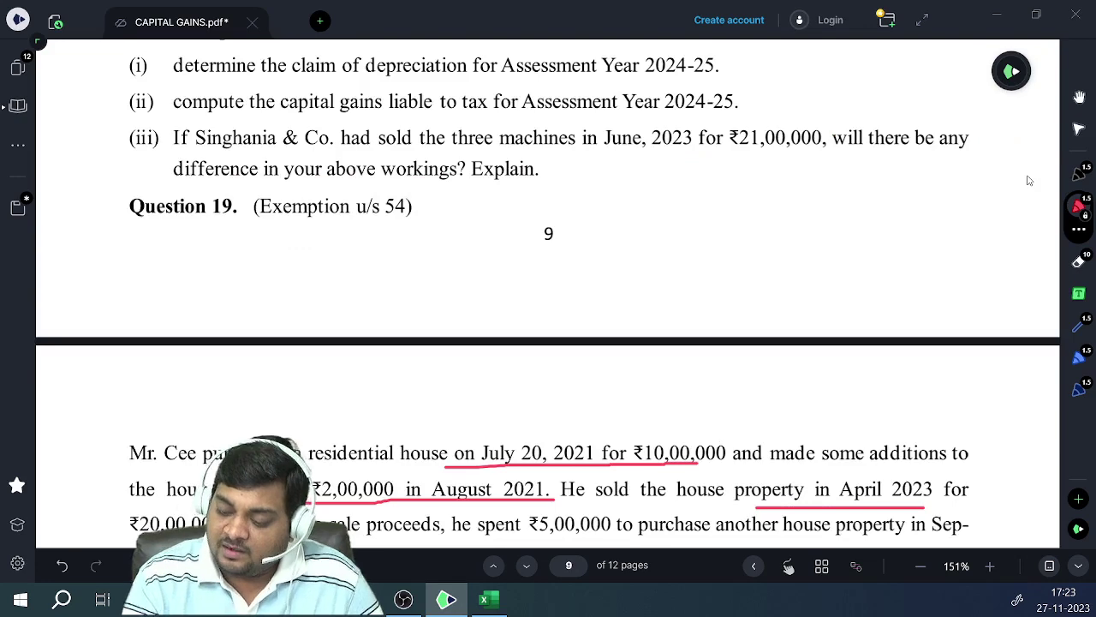
Extend the margin note with 'is made within 6 months from'
scroll(1030, 180, "down", 5)
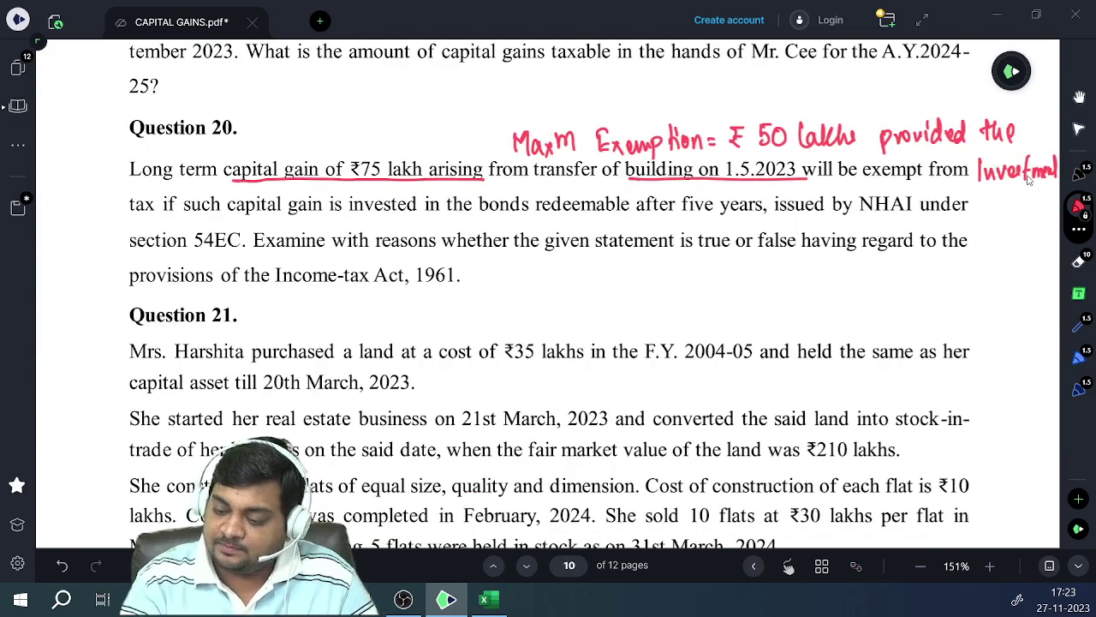
mouse_move(979, 209)
left_mouse_down()
mouse_move(979, 190)
mouse_move(1004, 206)
mouse_move(1033, 191)
mouse_move(1042, 204)
left_mouse_up()
mouse_move(973, 231)
left_mouse_down()
mouse_move(992, 233)
mouse_move(996, 247)
left_mouse_up()
mouse_move(998, 225)
left_mouse_down()
mouse_move(1003, 247)
mouse_move(1034, 244)
left_mouse_up()
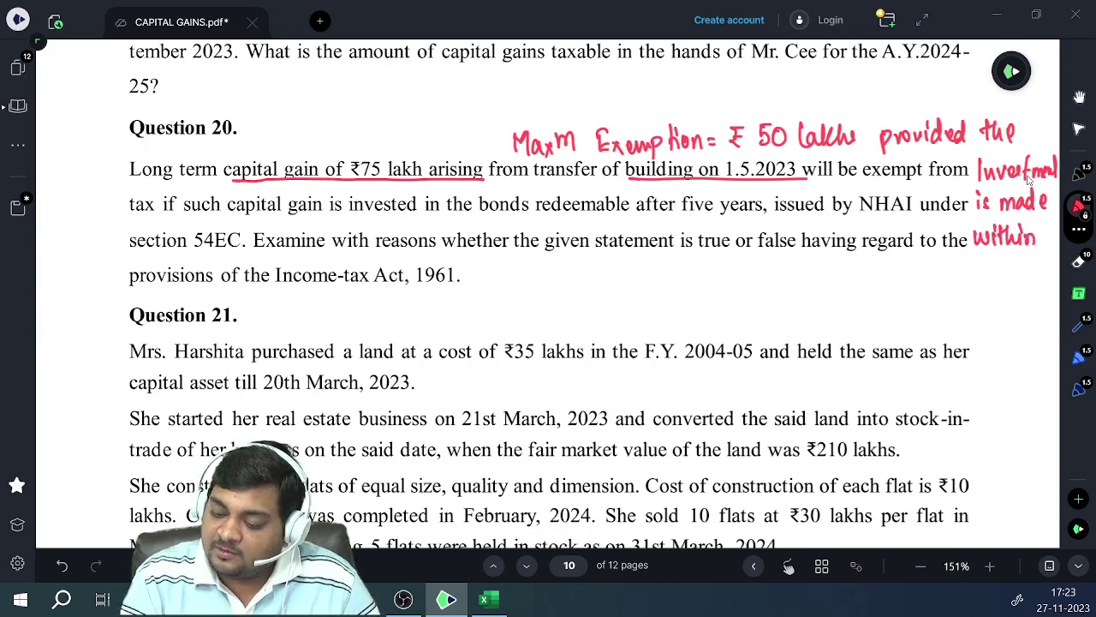
mouse_move(954, 260)
left_mouse_down()
mouse_move(950, 284)
mouse_move(985, 273)
mouse_move(996, 283)
mouse_move(1010, 266)
mouse_move(1023, 284)
left_mouse_up()
mouse_move(887, 290)
left_mouse_down()
mouse_move(880, 322)
mouse_move(904, 310)
mouse_move(918, 321)
mouse_move(1007, 319)
mouse_move(1025, 299)
mouse_move(1041, 311)
mouse_move(1052, 291)
mouse_move(1045, 325)
left_mouse_up()
Finish the note with 'of Transfer' and underline 'Transfer'
mouse_move(972, 329)
left_mouse_down()
mouse_move(991, 327)
mouse_move(987, 348)
left_mouse_up()
left_click_drag(991, 340, 998, 347)
left_click_drag(1010, 339, 1019, 347)
mouse_move(1024, 339)
left_mouse_down()
mouse_move(1016, 348)
mouse_move(1059, 339)
left_mouse_up()
left_click_drag(995, 363, 1042, 360)
scroll(1030, 180, "up", 5)
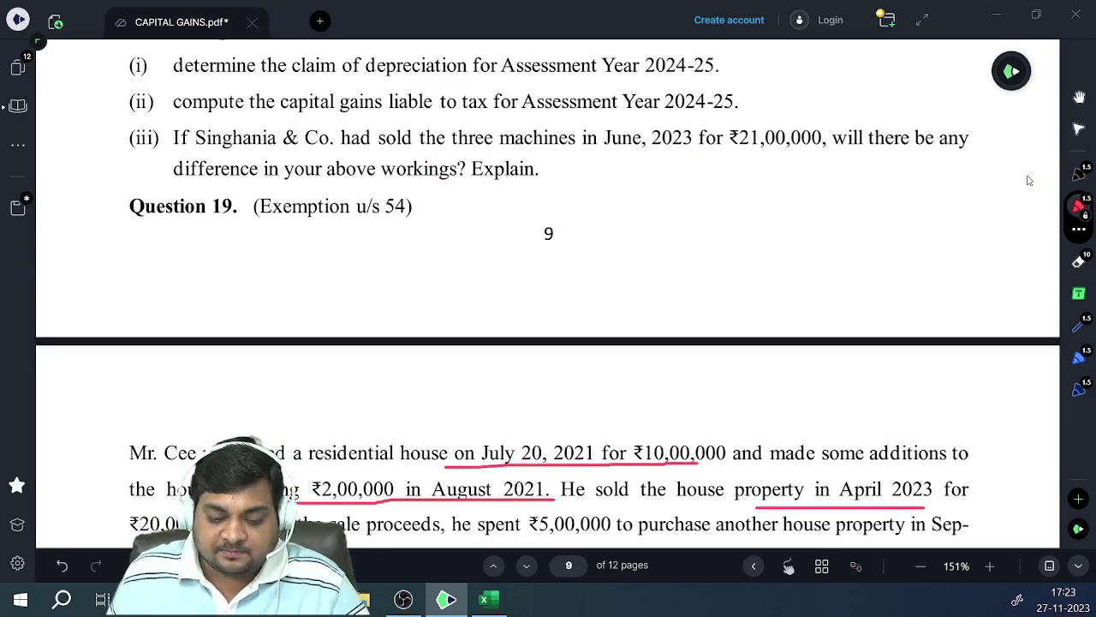
scroll(1029, 180, "down", 5)
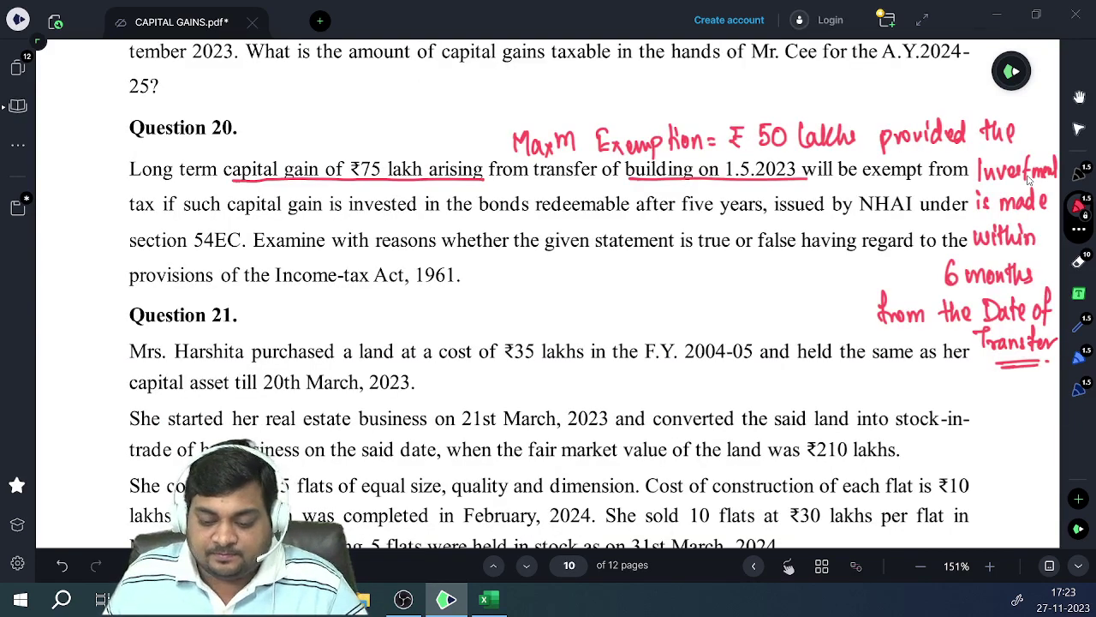
scroll(1029, 180, "down", 2)
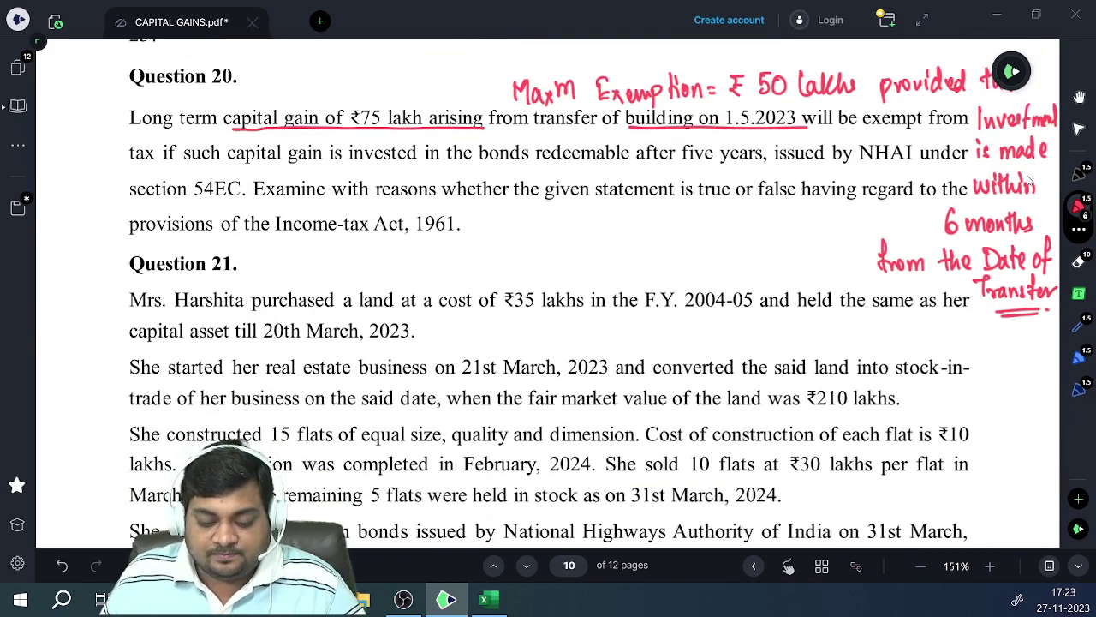
scroll(1029, 180, "down", 2)
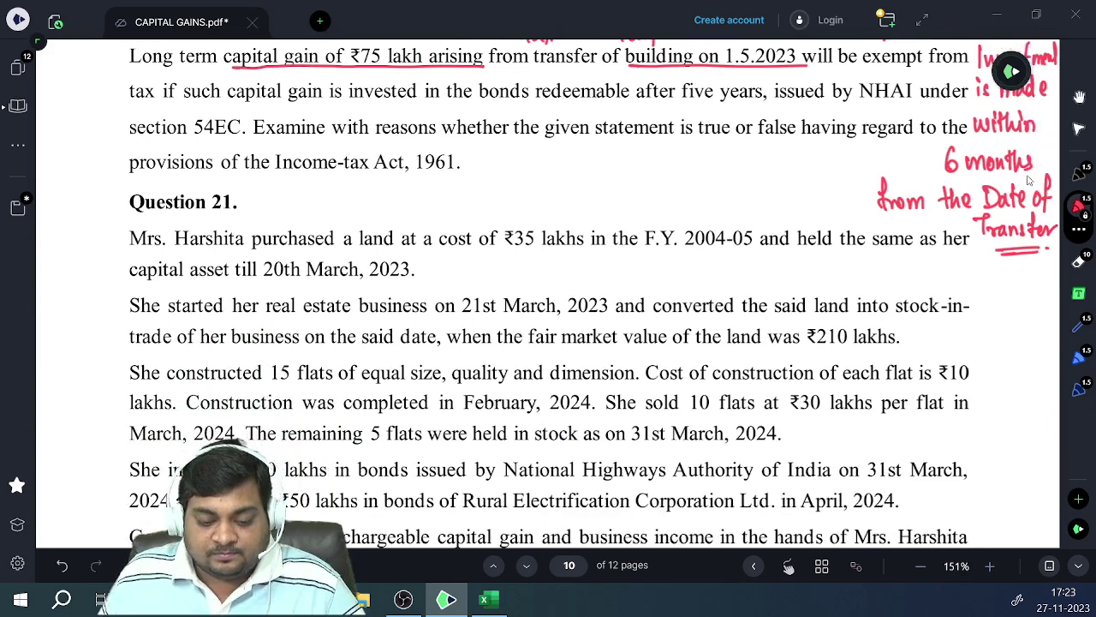
Flag Question 21 with a red double-underlined 'Imp' in the left margin
scroll(1028, 178, "down", 2)
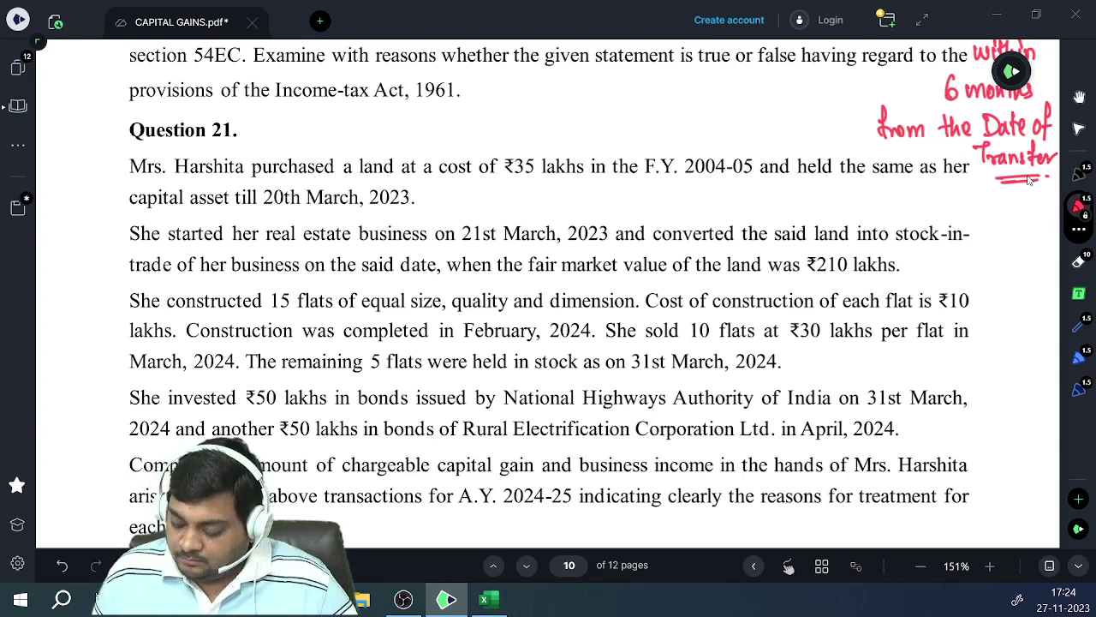
scroll(1028, 180, "up", 5)
scroll(1028, 180, "down", 5)
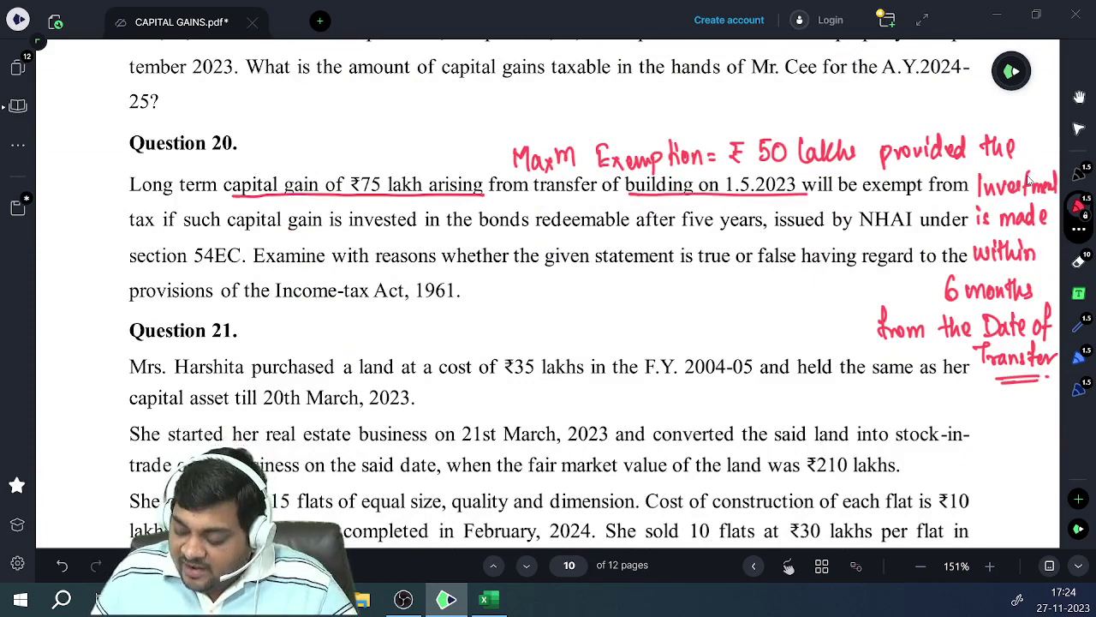
scroll(1029, 179, "down", 5)
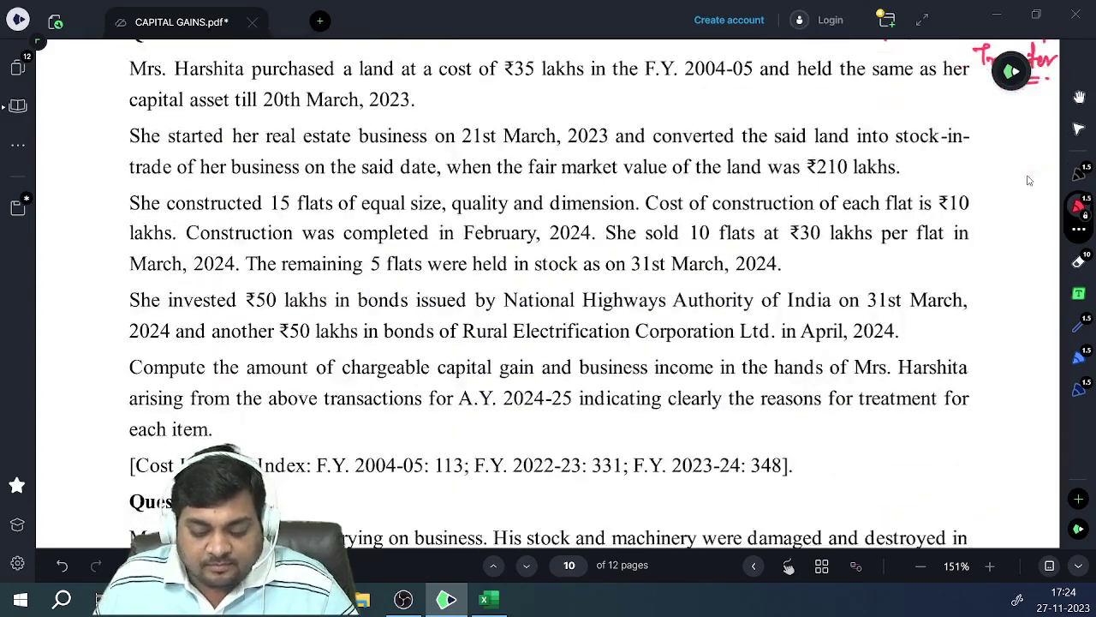
scroll(1029, 180, "up", 1)
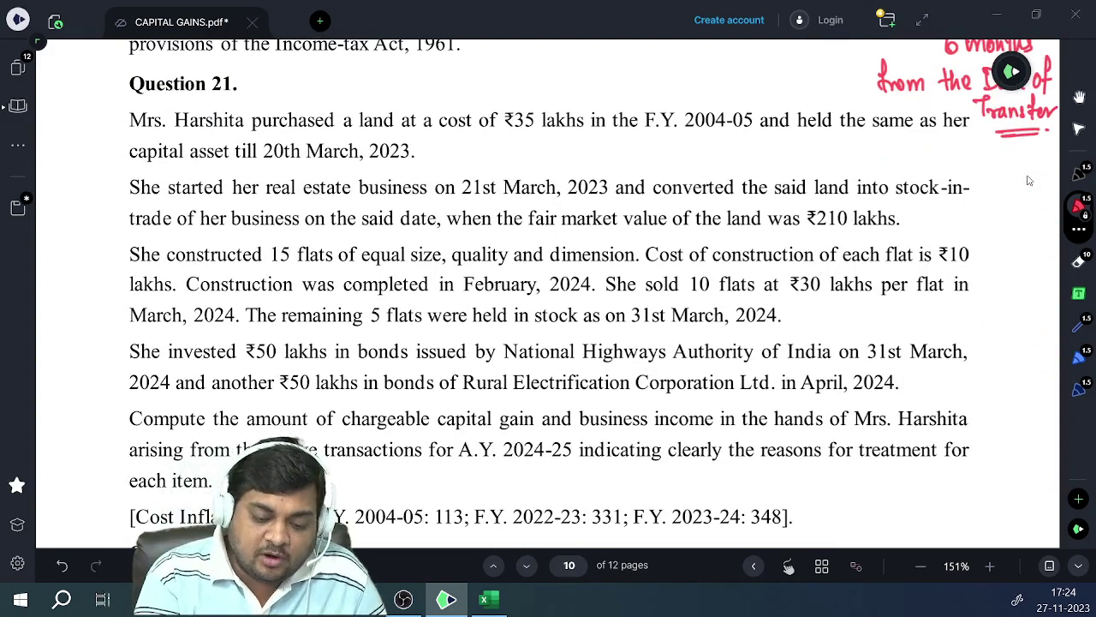
mouse_move(78, 90)
left_mouse_down()
mouse_move(90, 116)
mouse_move(118, 94)
left_mouse_up()
left_click_drag(81, 129, 137, 99)
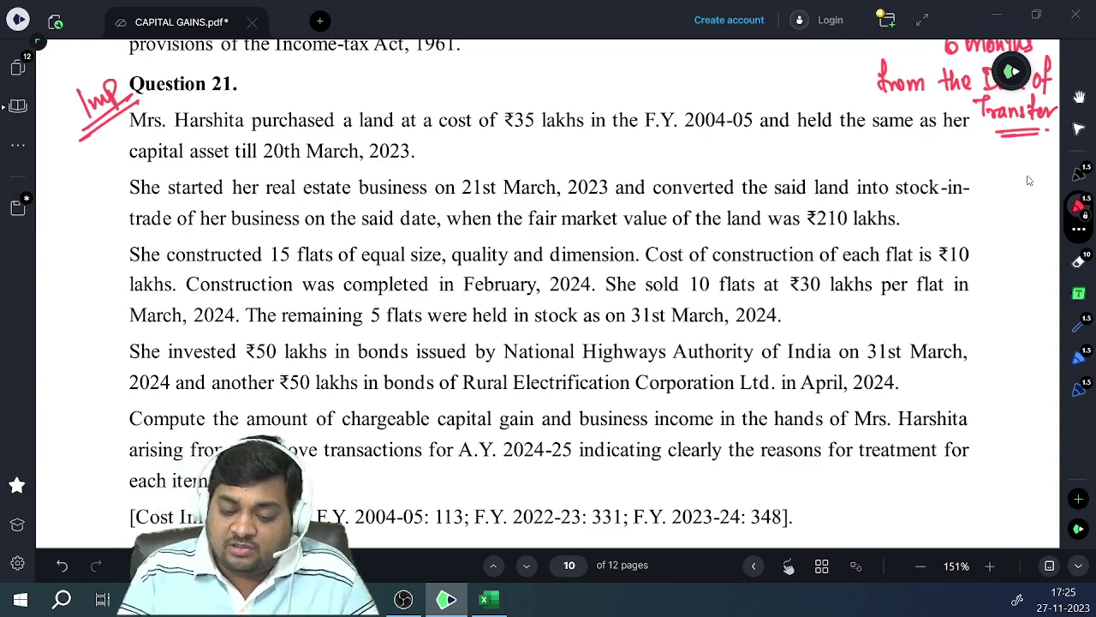
Underline 'was ₹210 lakhs' in Question 21 in red and return to Excel
left_click_drag(779, 235, 901, 228)
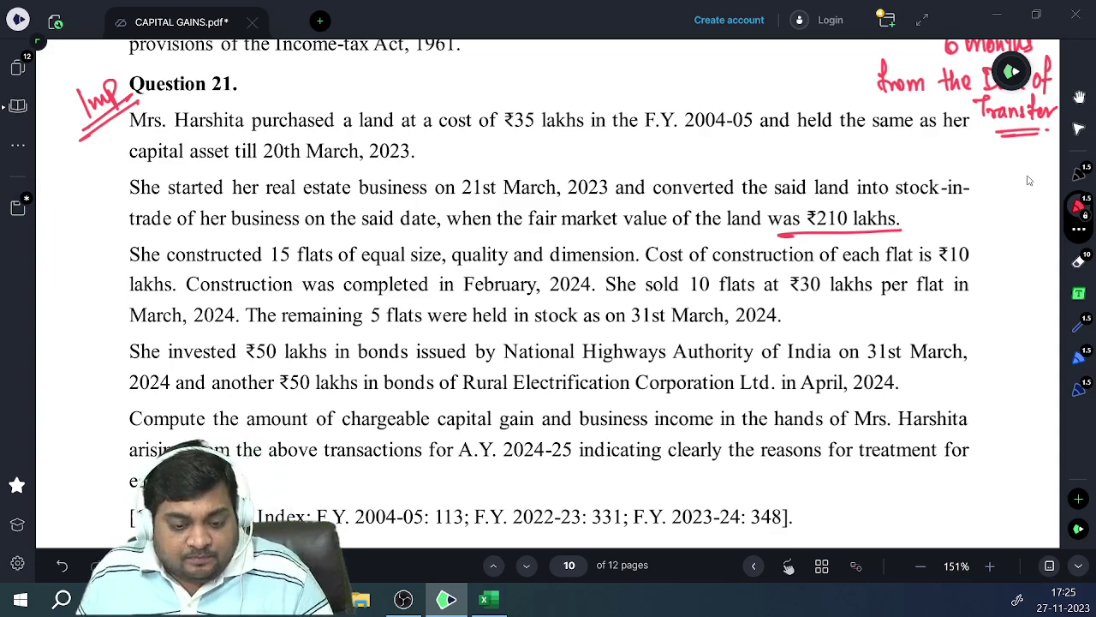
key("alt+Tab")
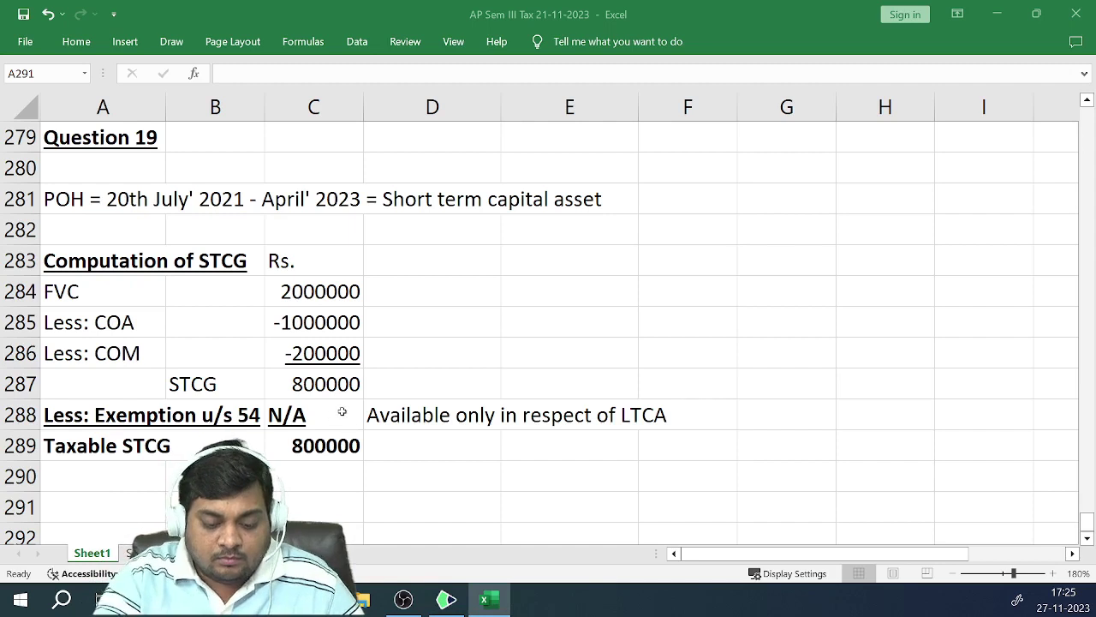
Add a bold, underlined 'Question 21' heading in row 291 below the Question 19 working
key("Page_Down")
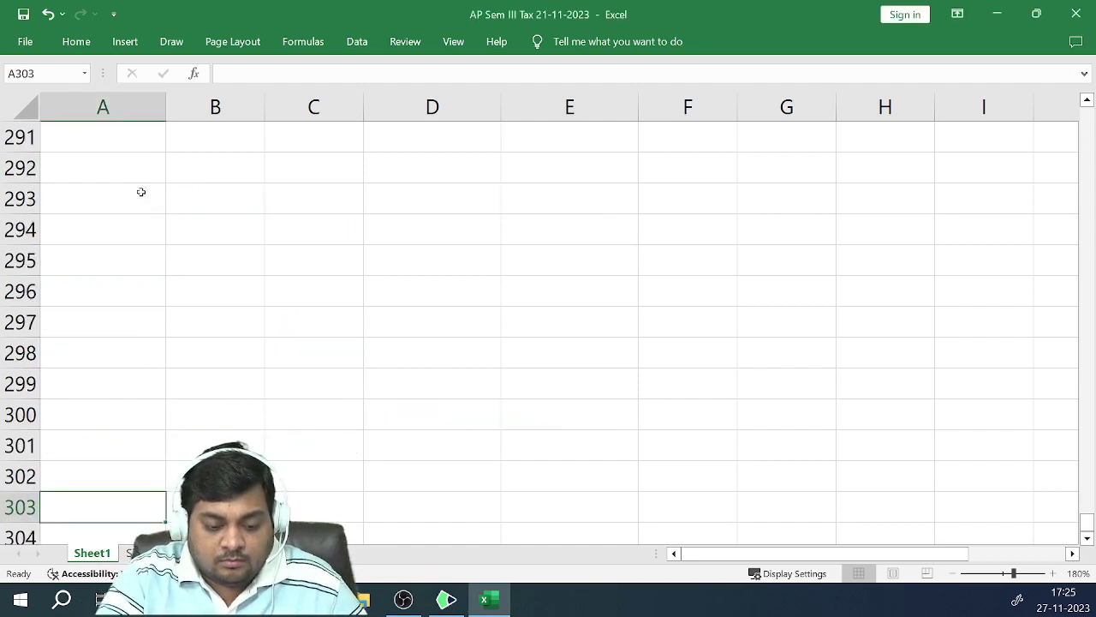
key("ctrl+z")
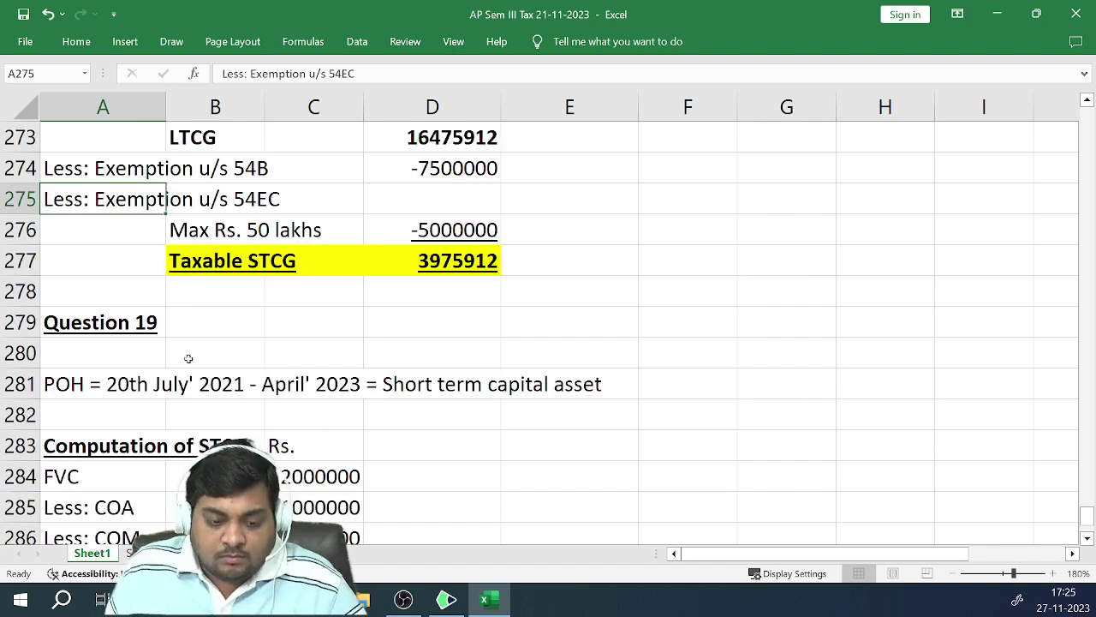
key("ctrl+y")
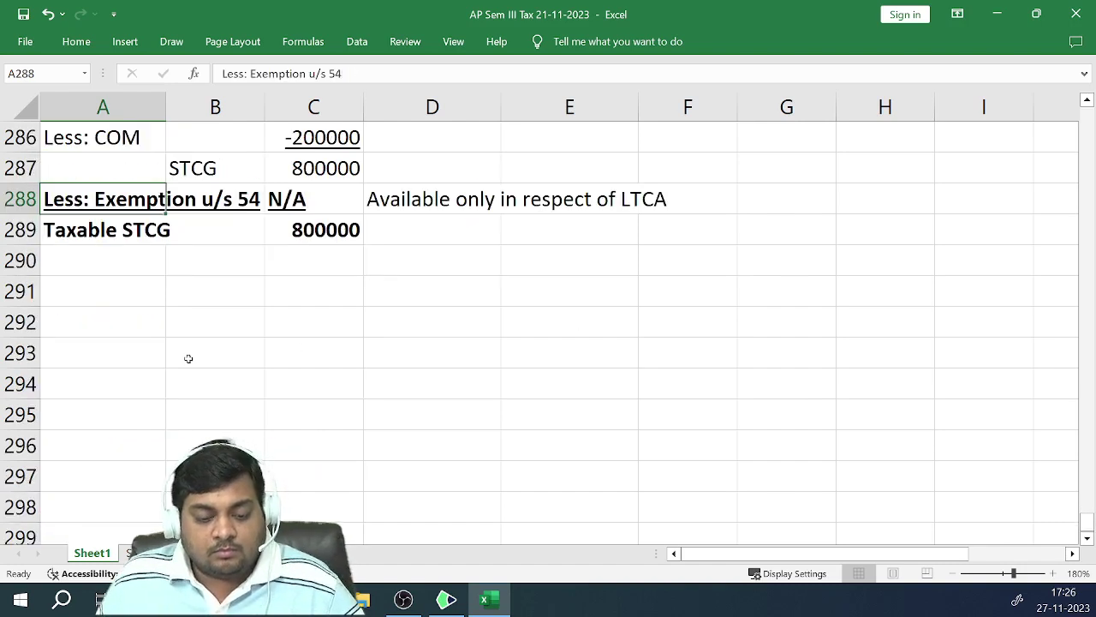
key("Down")
key("Down")
key("Down")
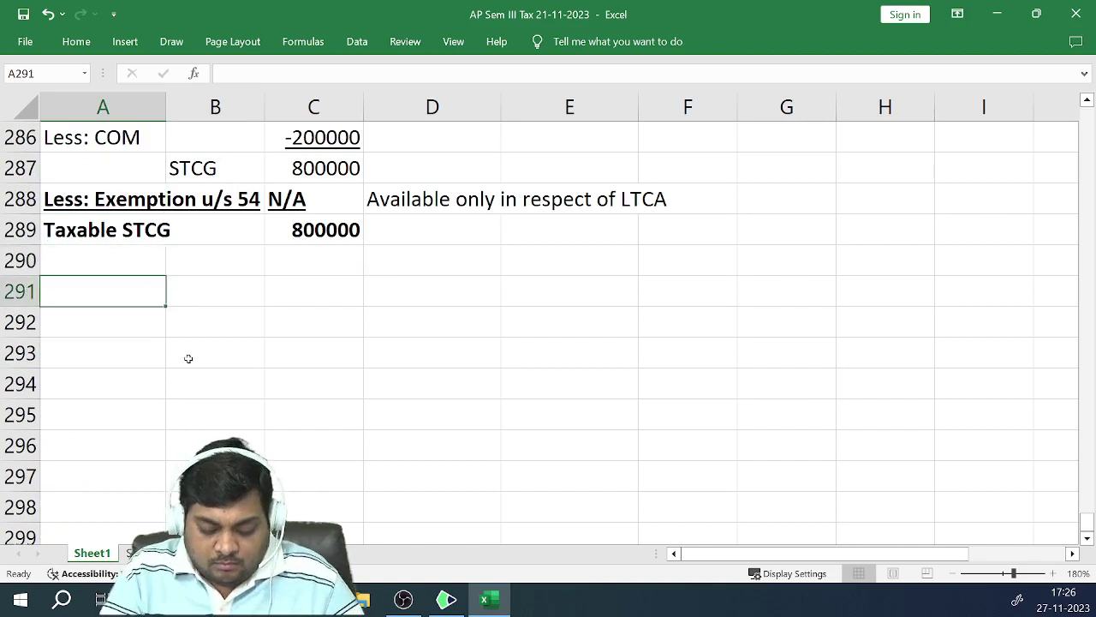
type("Quest")
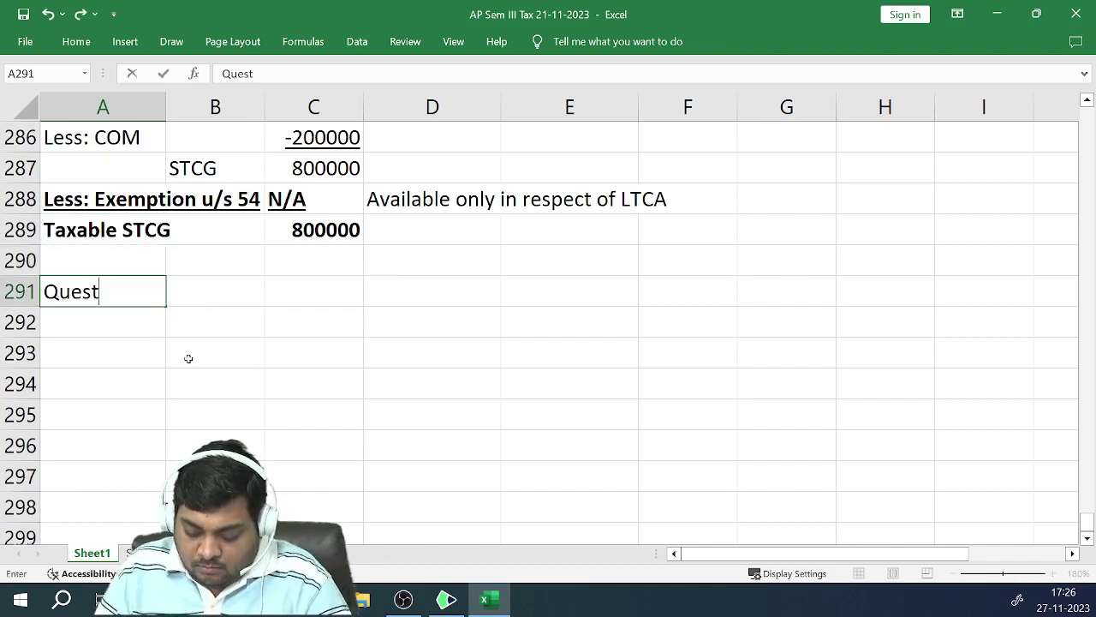
type("ion 21")
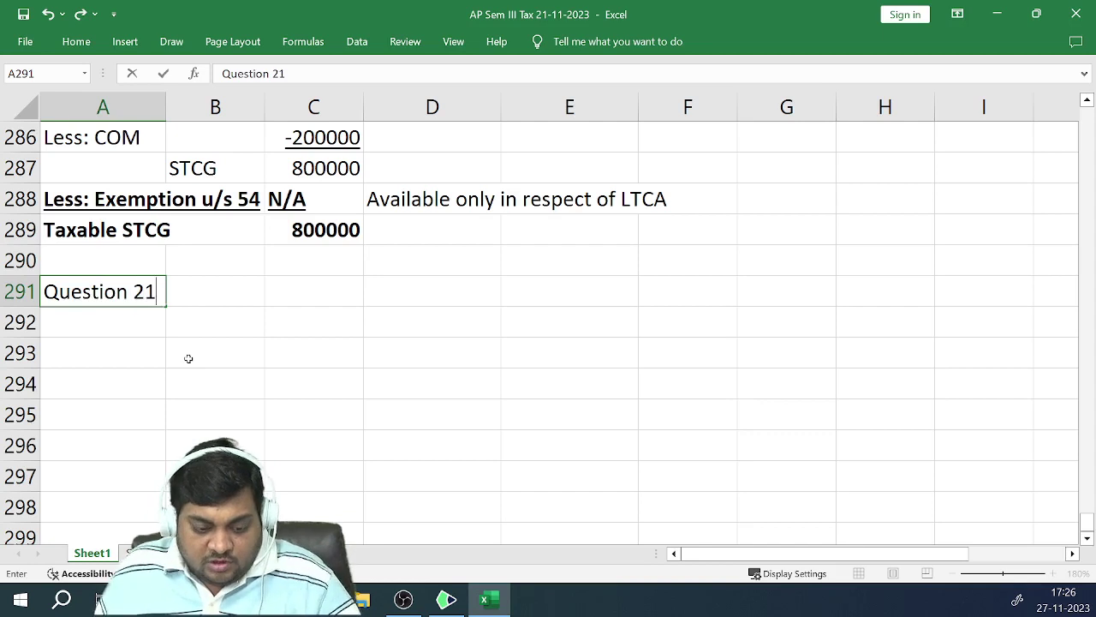
key("Return")
key("Up")
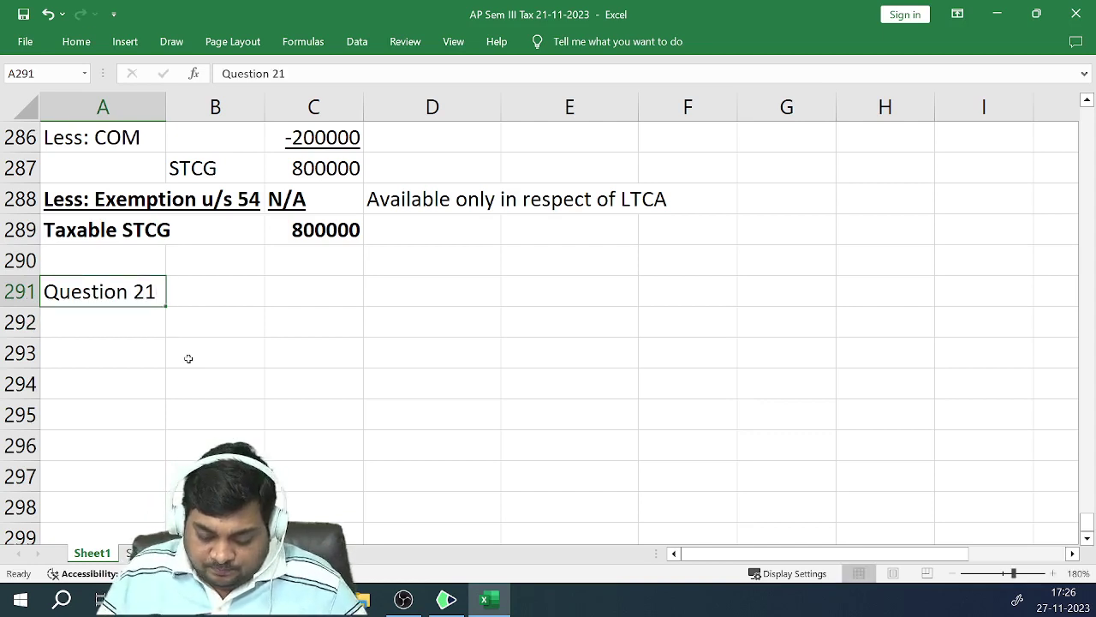
key("ctrl+b")
key("ctrl+u")
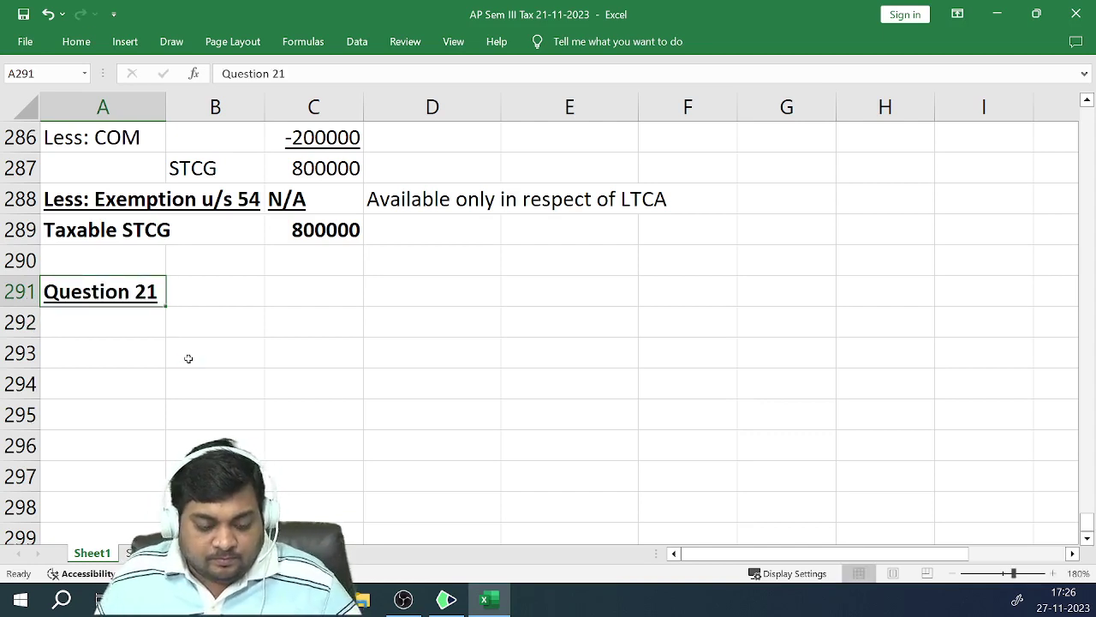
key("Down")
key("Down")
Enter 'Conversion of Capital Asset into stock in trade' in A292
key("Up")
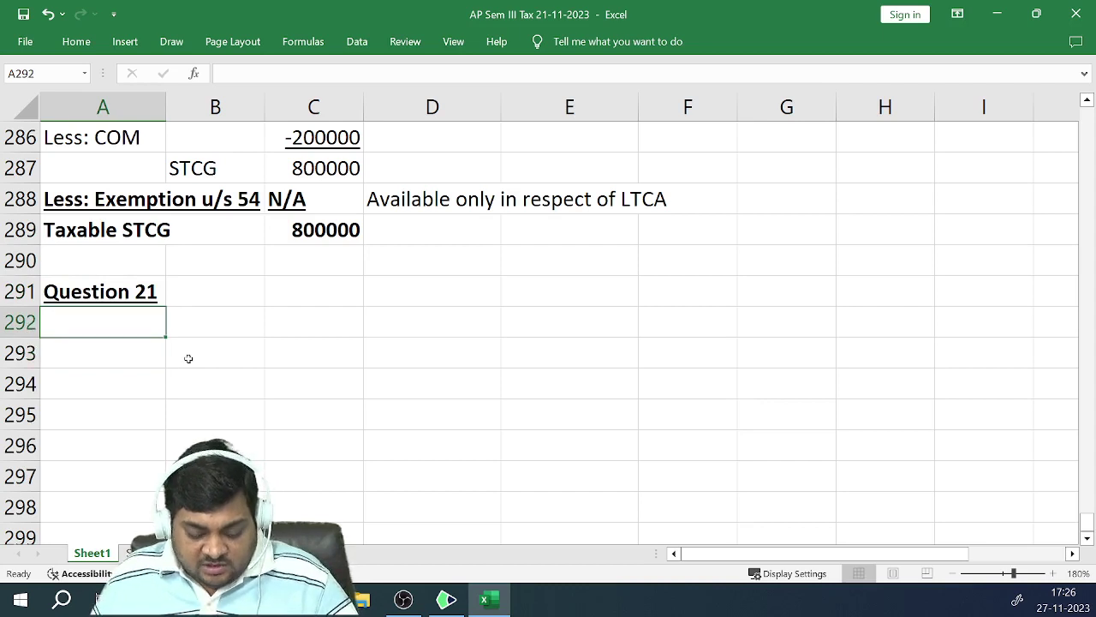
type("Convers")
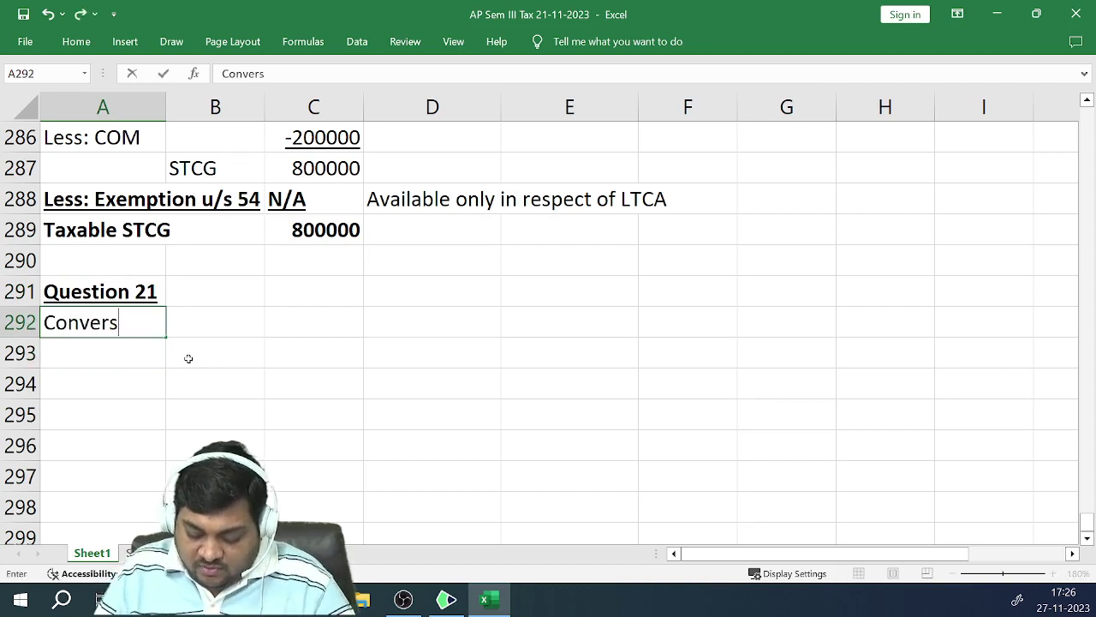
type("ion of")
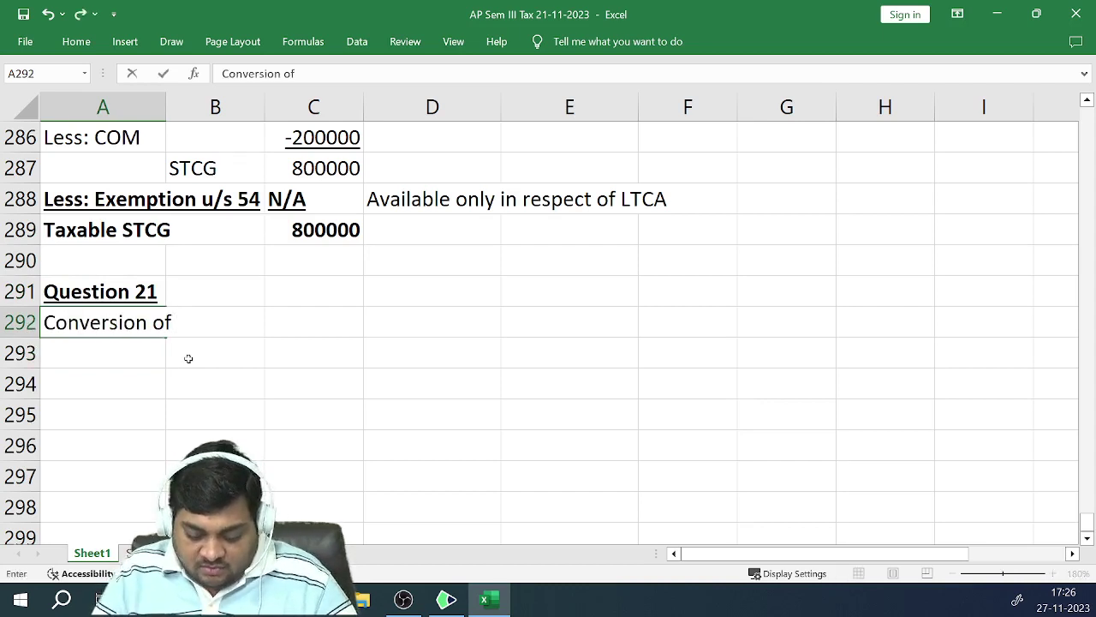
type(" Capital A")
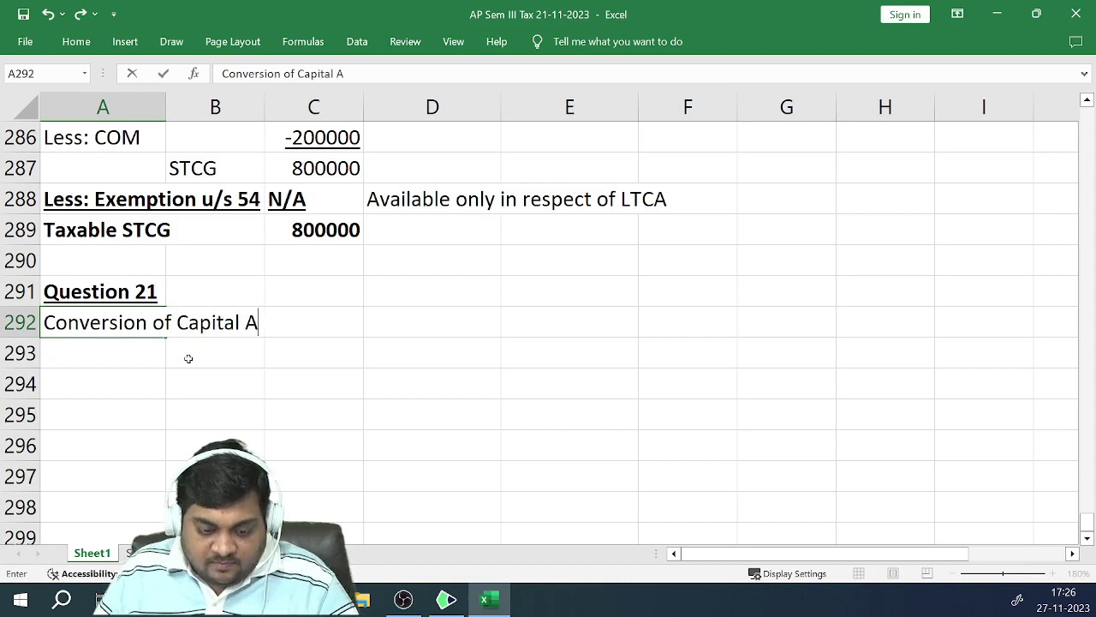
type("sset i")
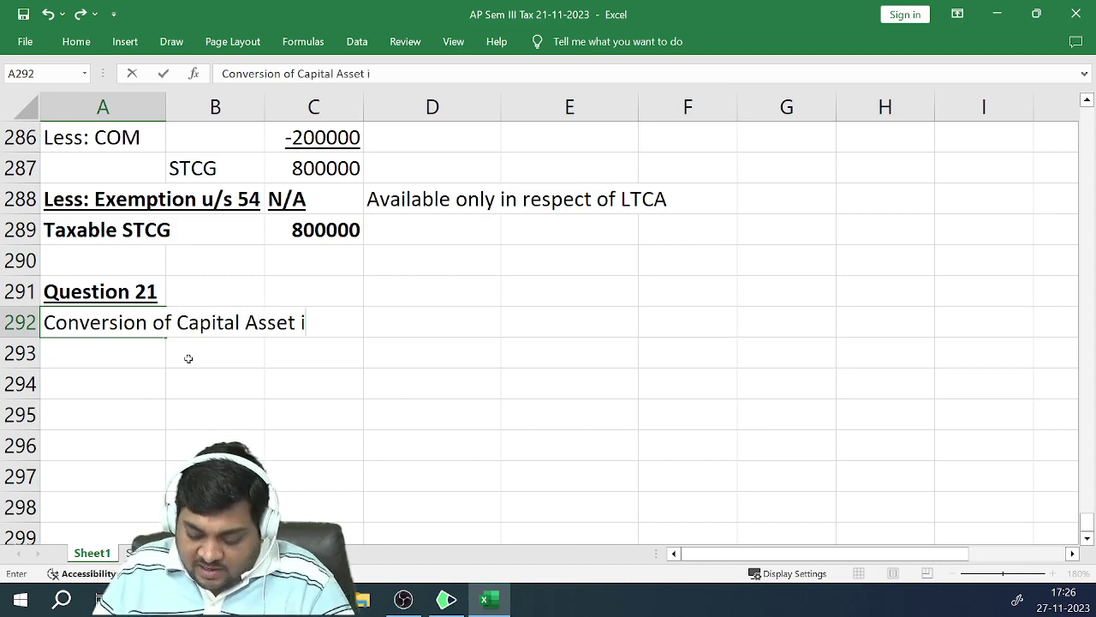
type("nto stock ")
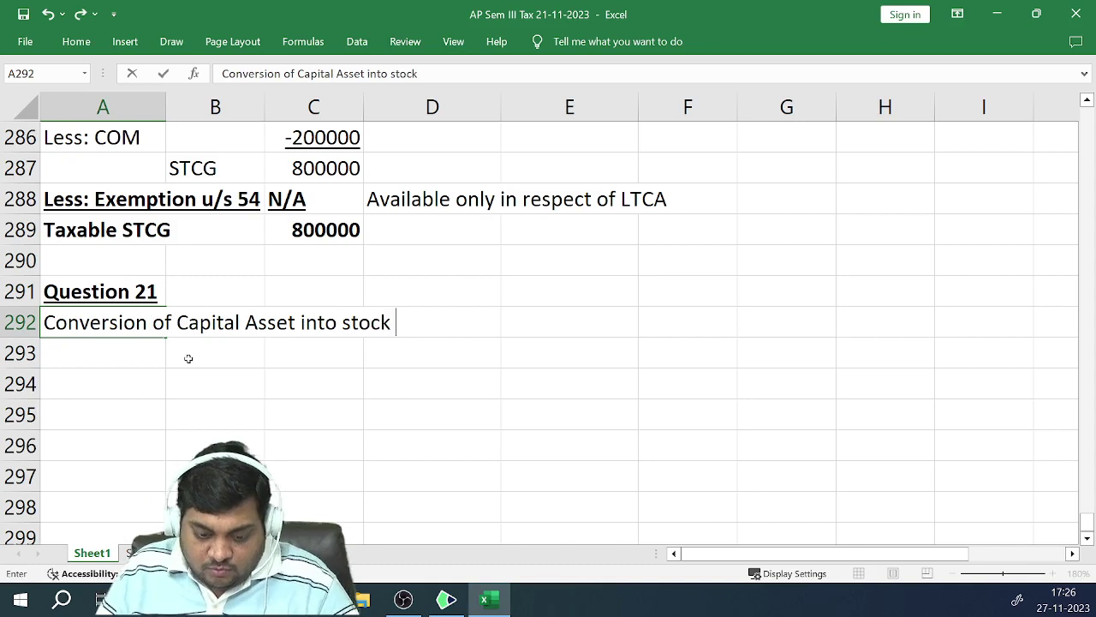
type("in trade")
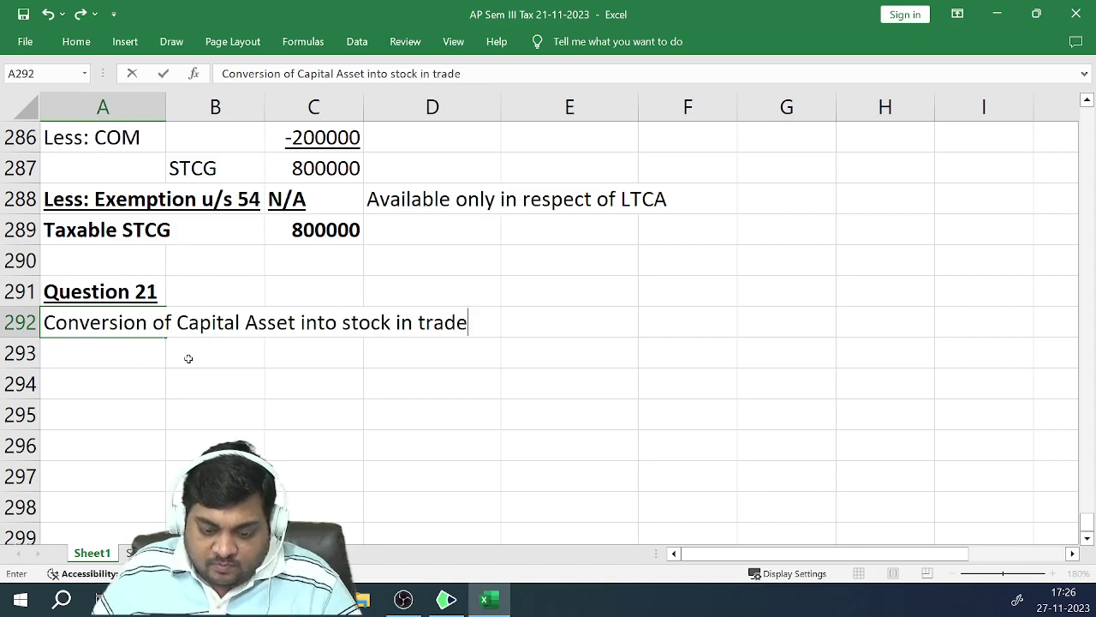
key("Return")
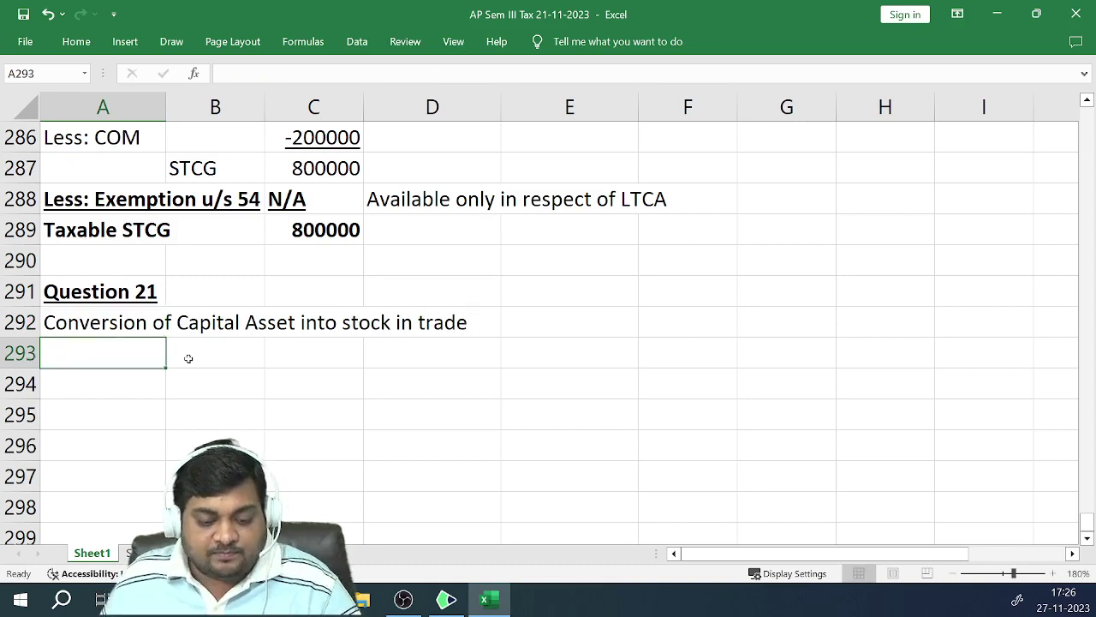
key("Return")
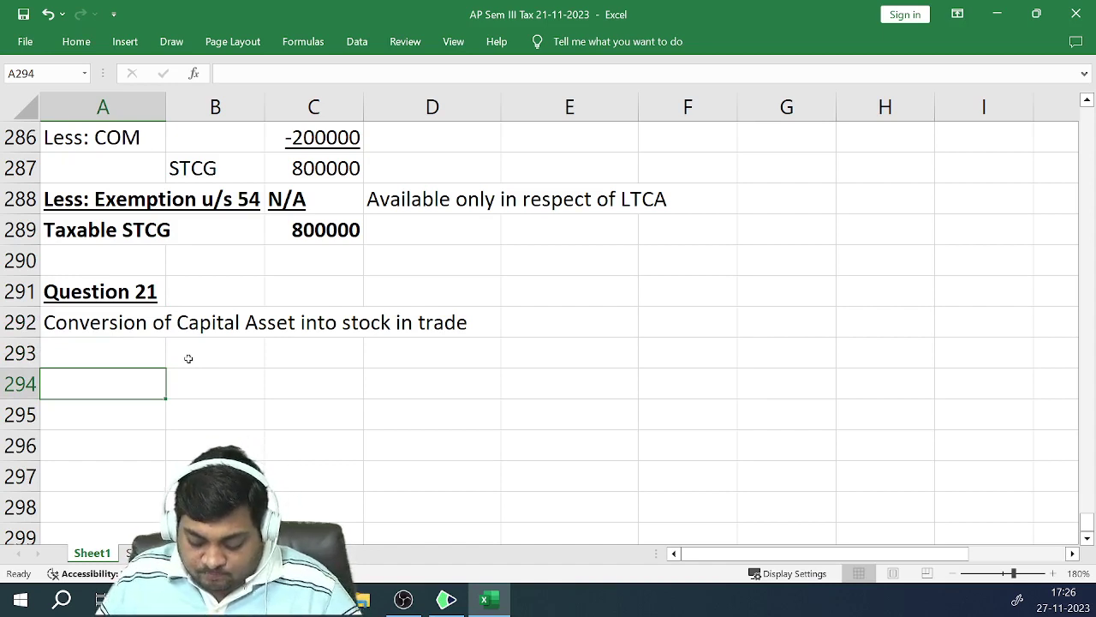
Enter 'Capital asset = from the date of purchase till the date of conversion into Stock in trade' in A294
type("Ca")
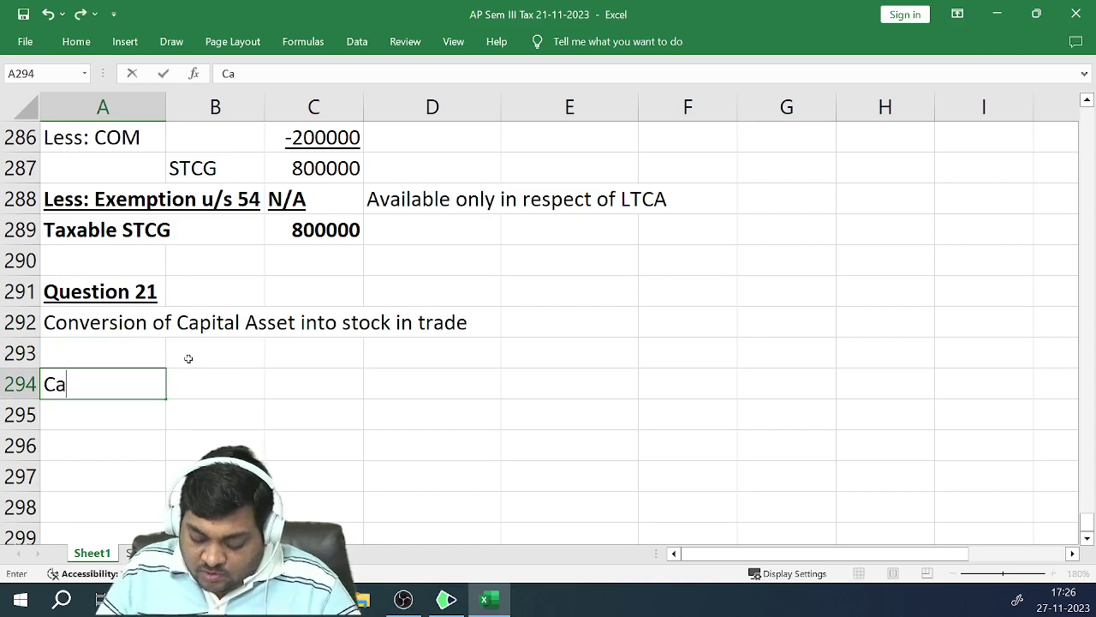
type("pital a")
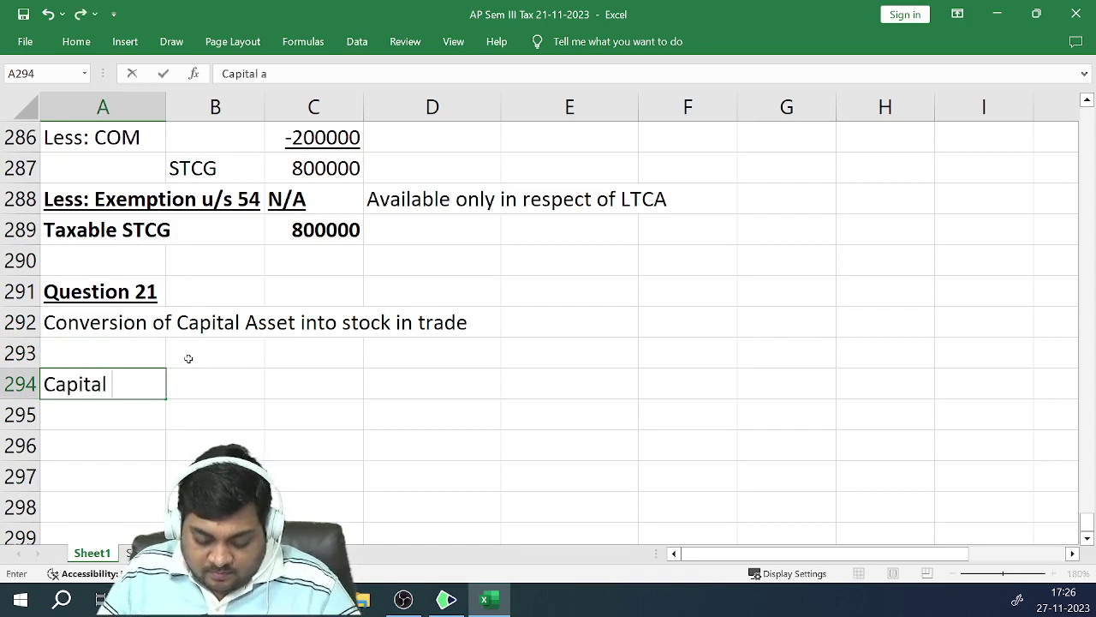
type("sset = ")
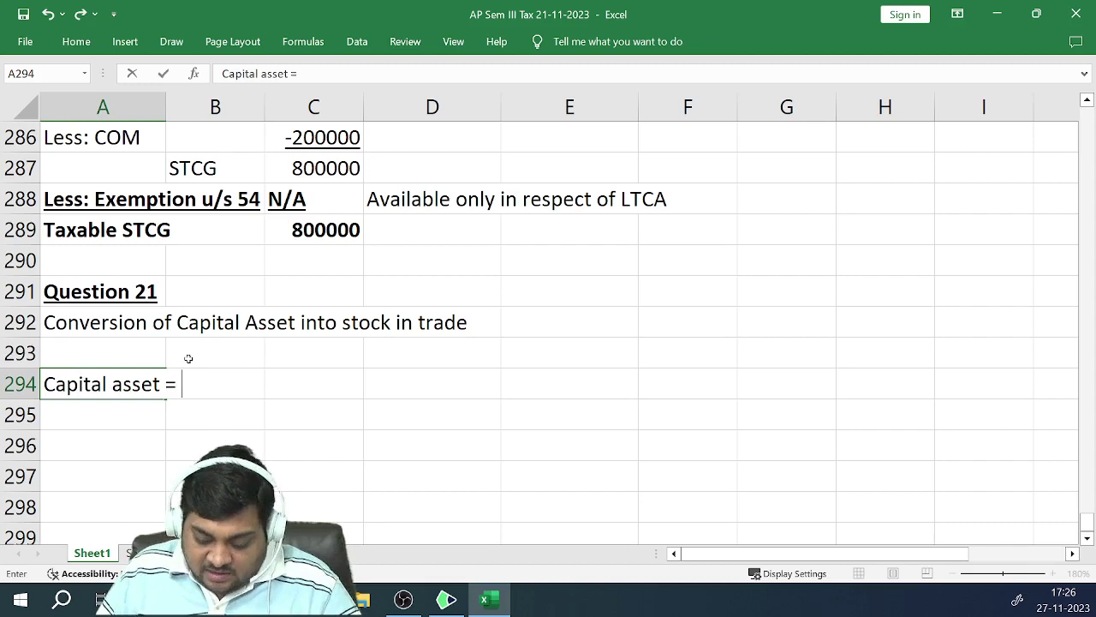
type("frpm the")
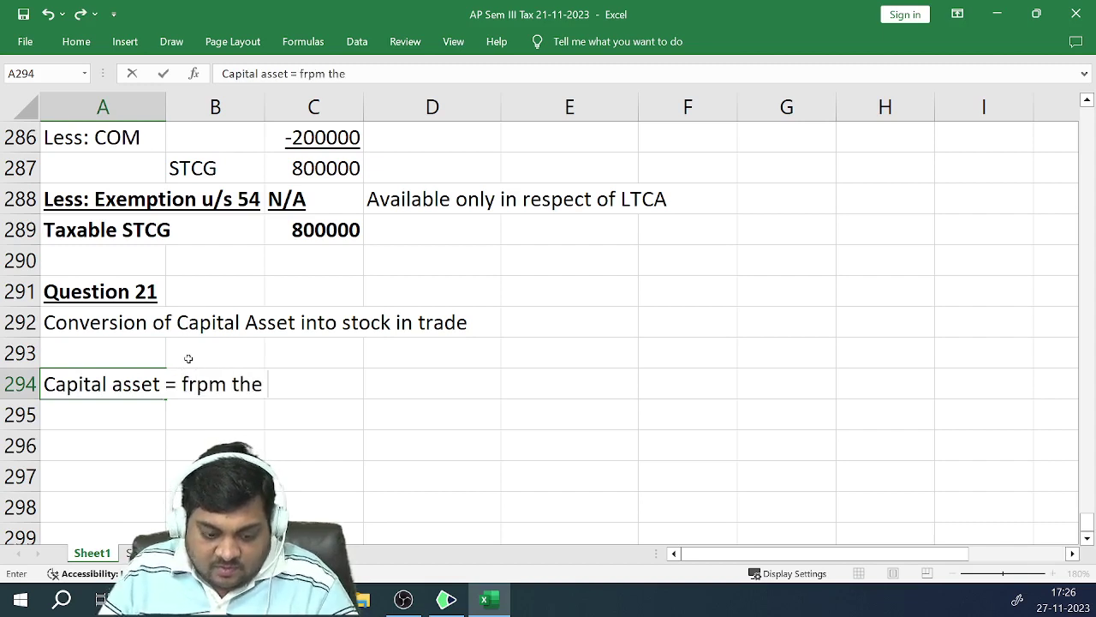
key("BackSpace")
key("BackSpace")
key("BackSpace")
key("BackSpace")
key("BackSpace")
key("BackSpace")
key("BackSpace")
key("BackSpace")
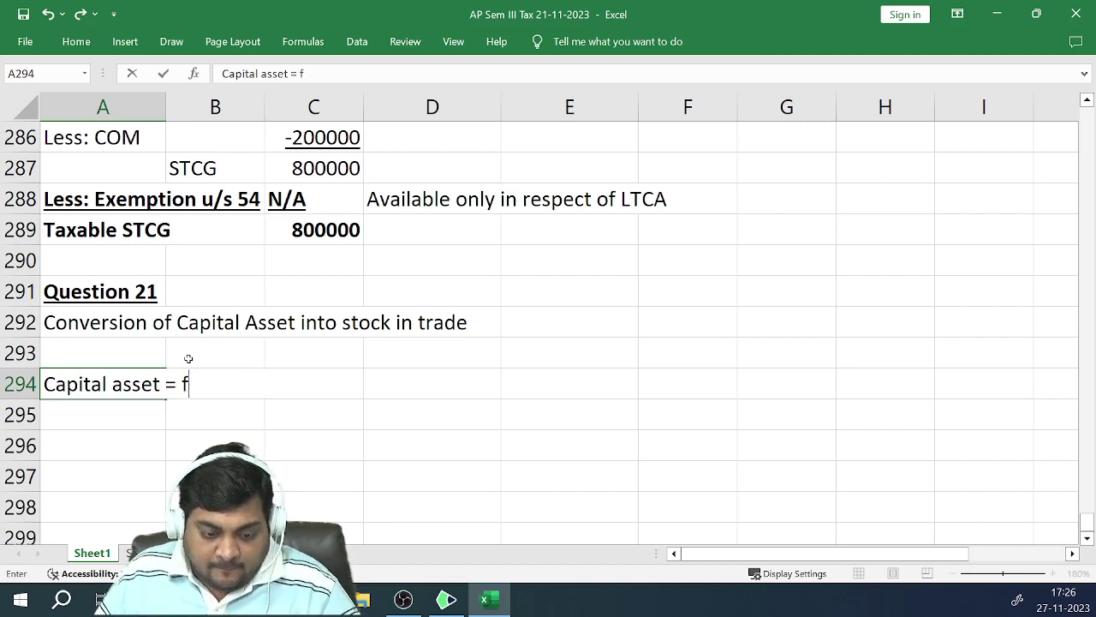
type("rom th")
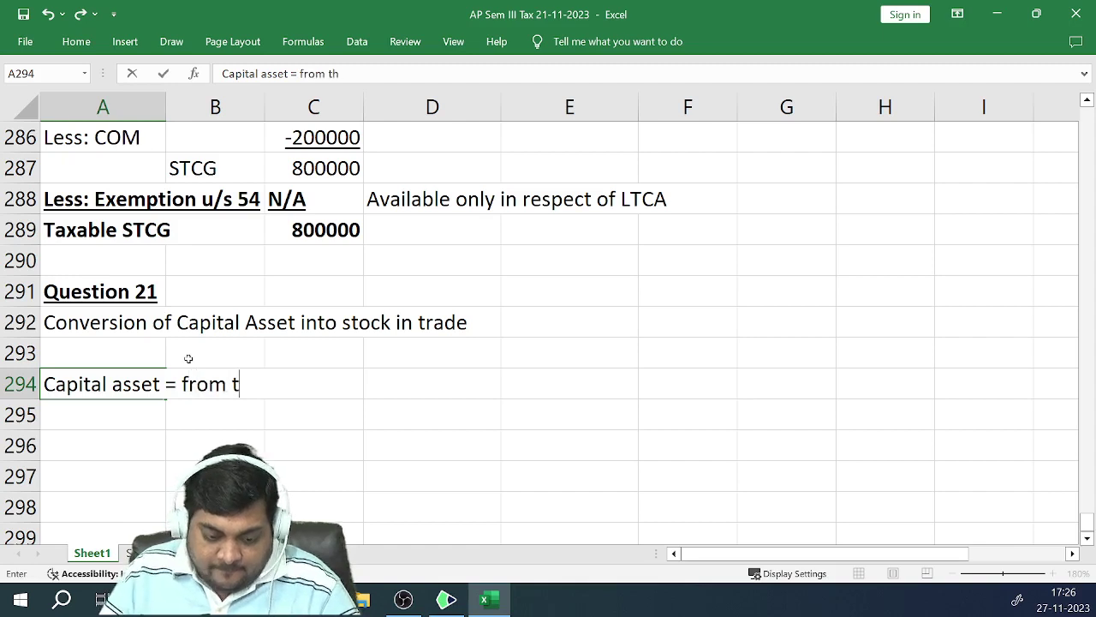
type("e date")
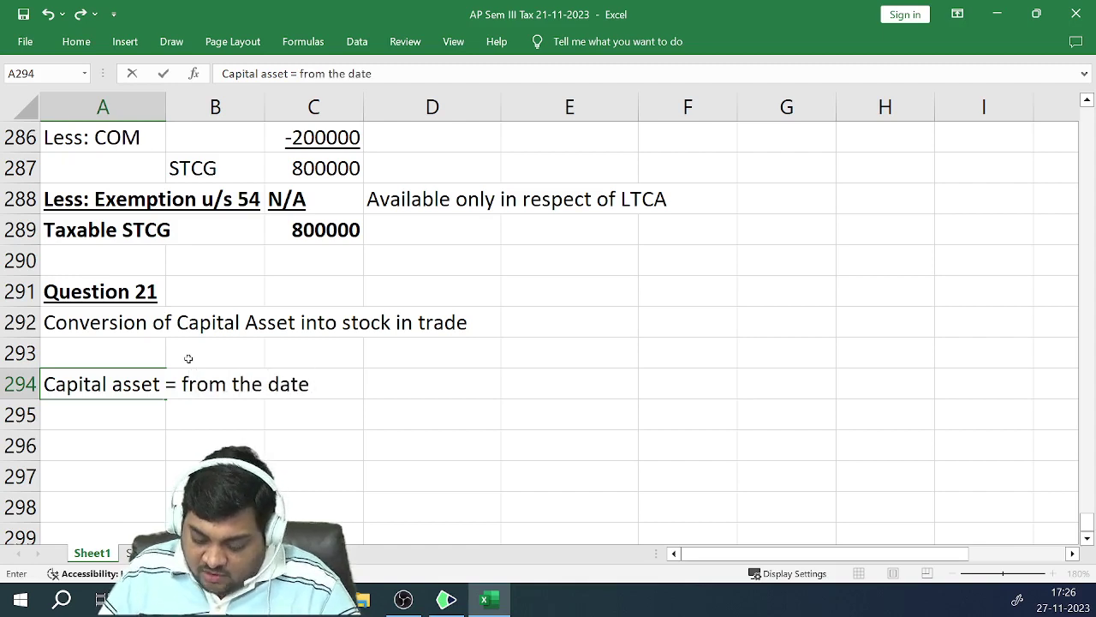
type(" of purchas")
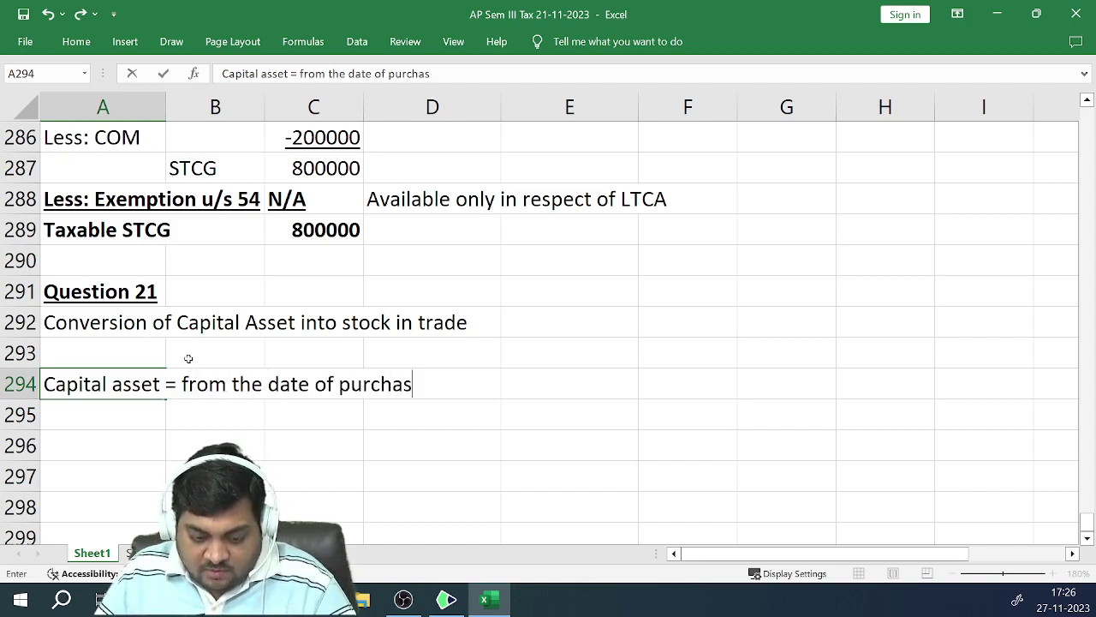
type("e till ")
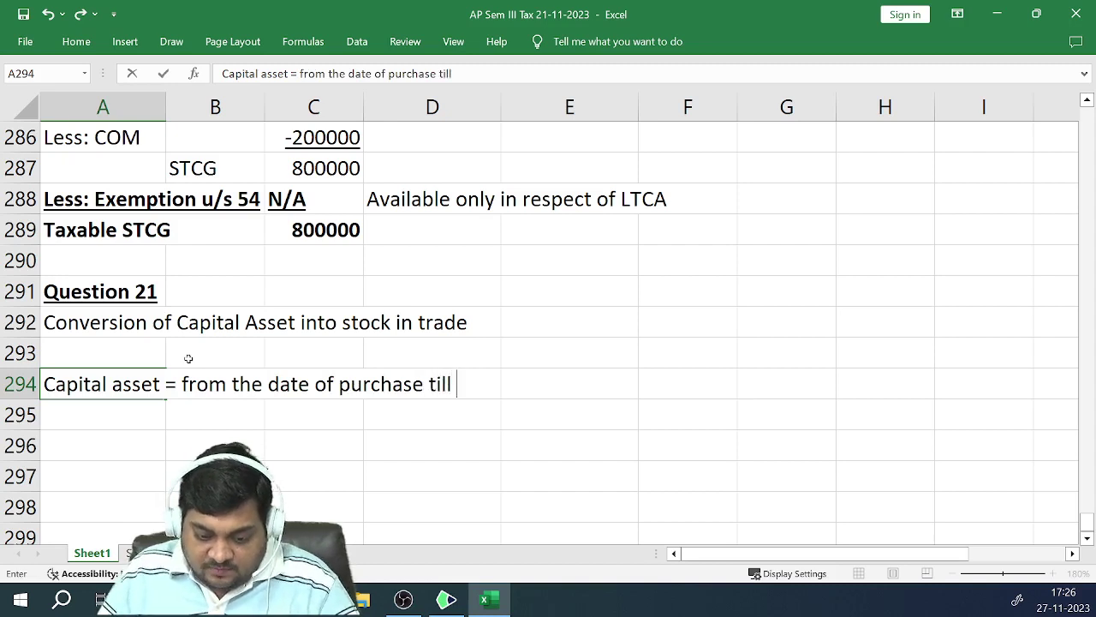
type("the date o")
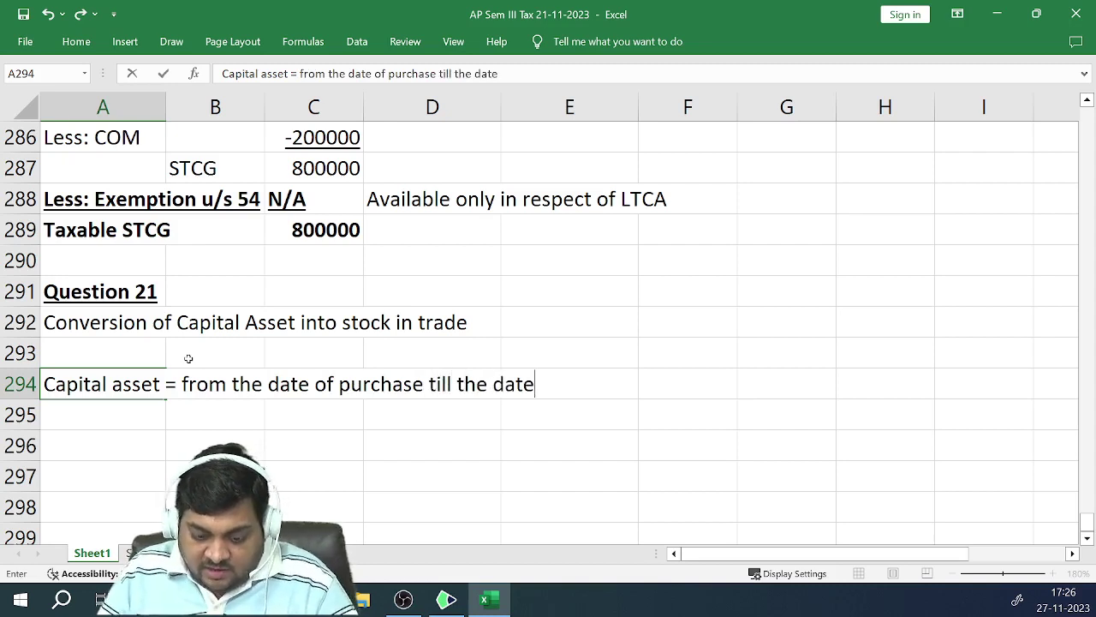
type("f conv")
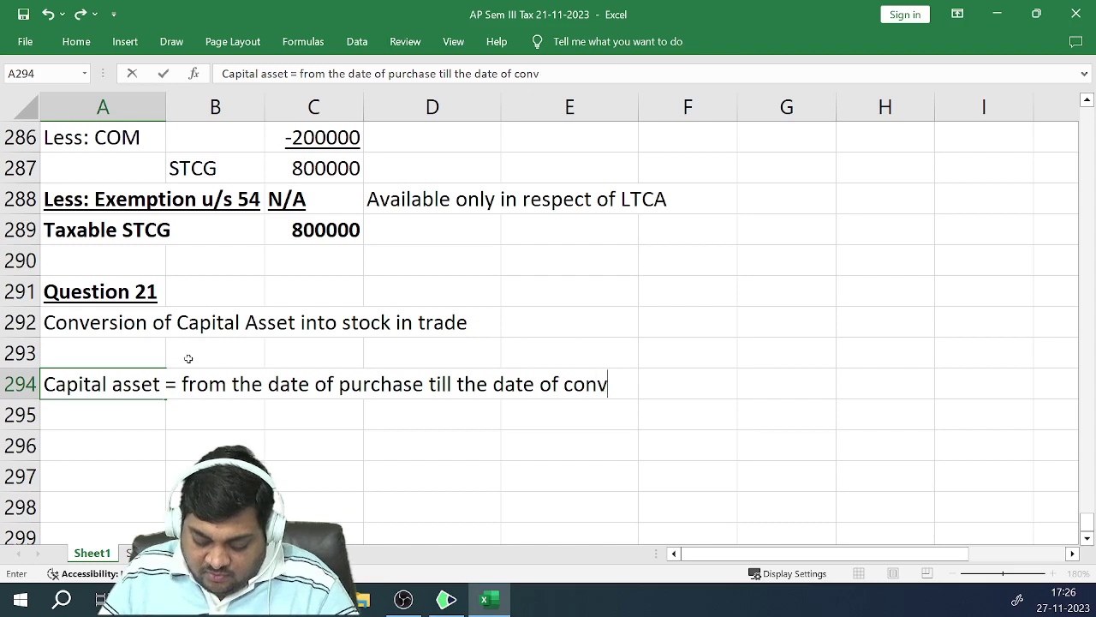
type("ersion into ")
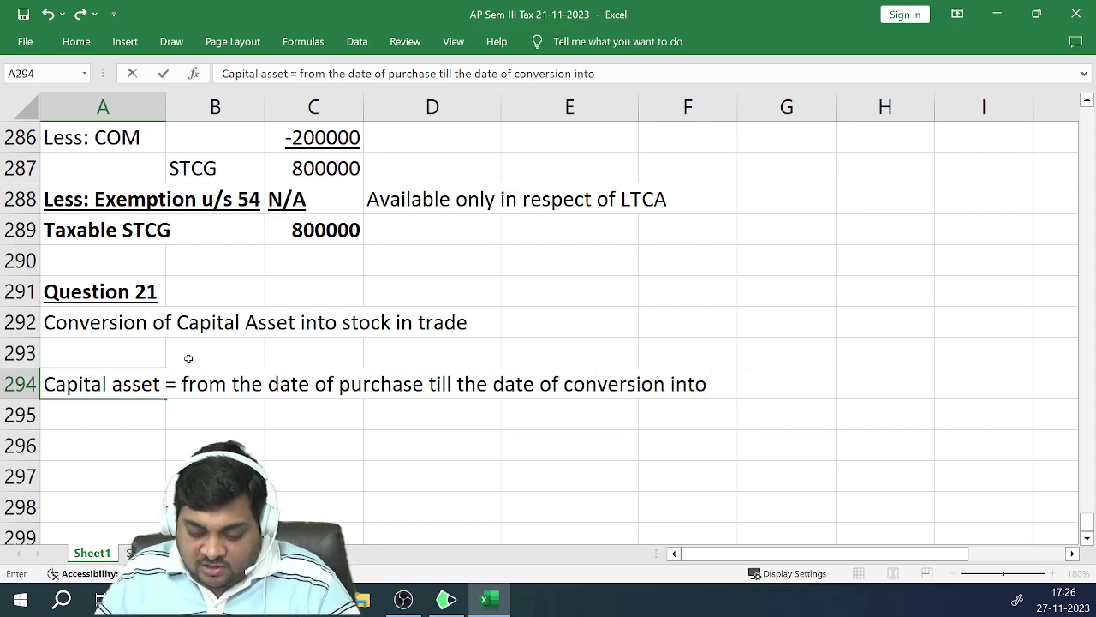
type("Stock i")
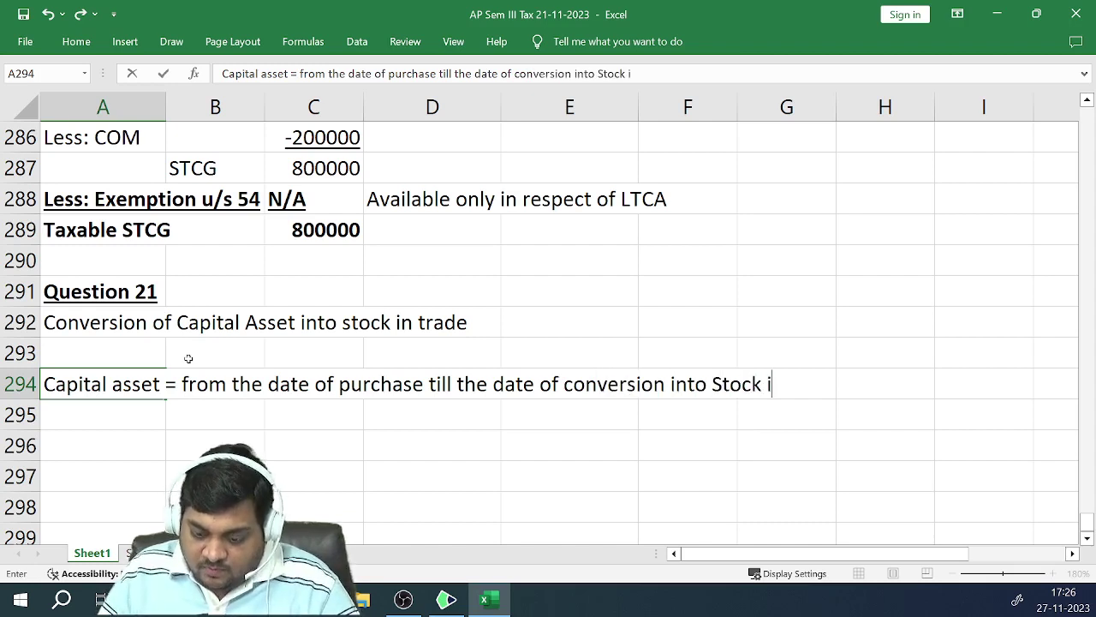
type("n trade")
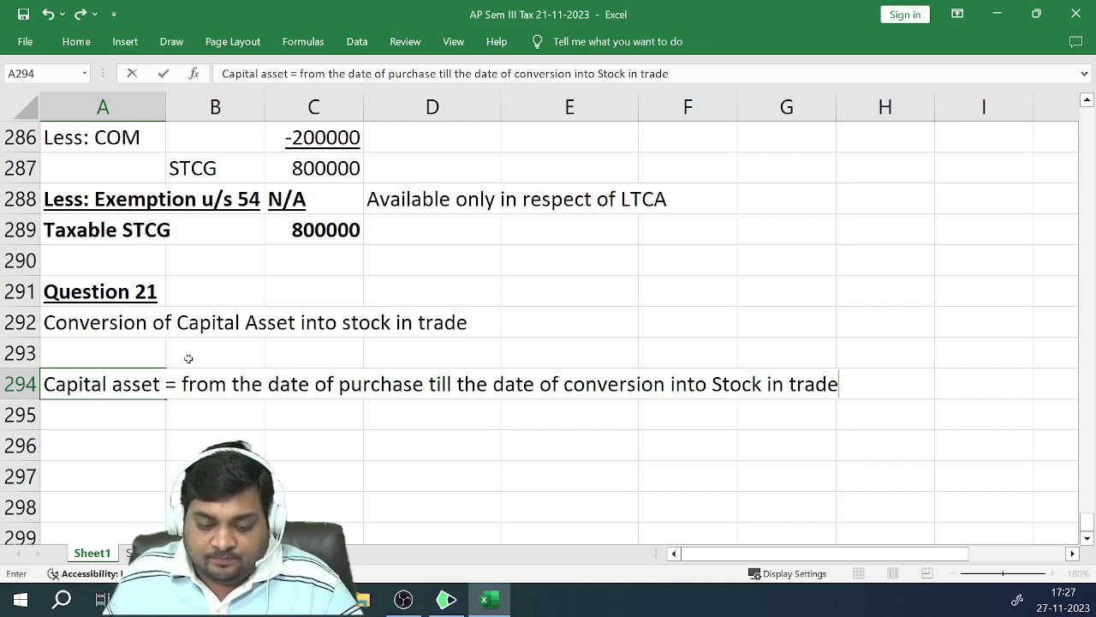
key("Return")
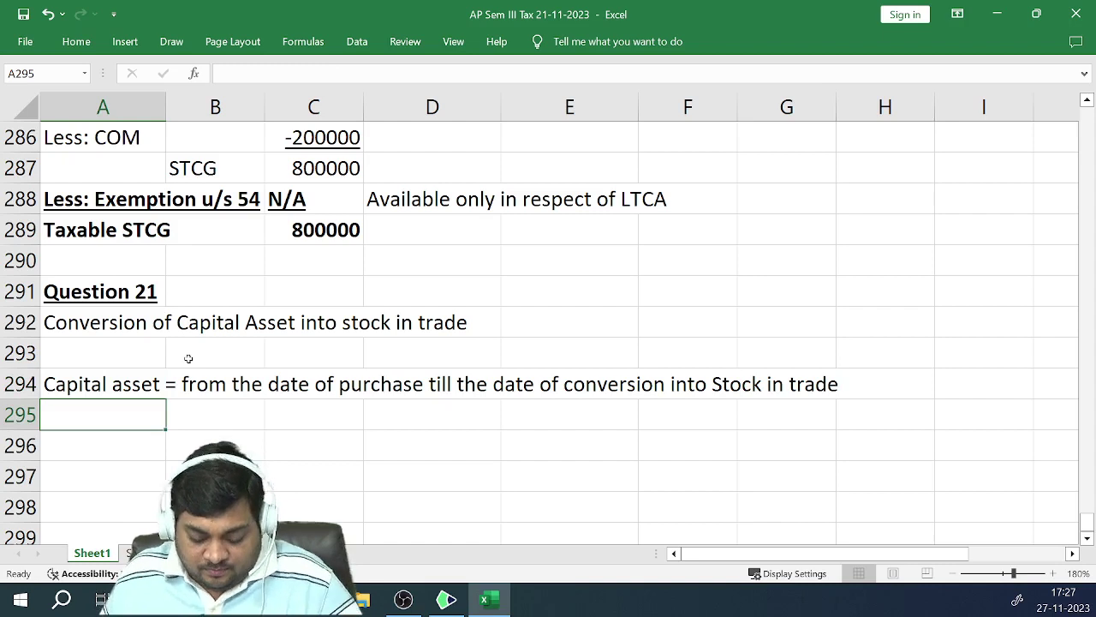
Type the A295 note that CG is taxed when converted stock is sold: PY 2023-24 (March 2024)
type("CG")
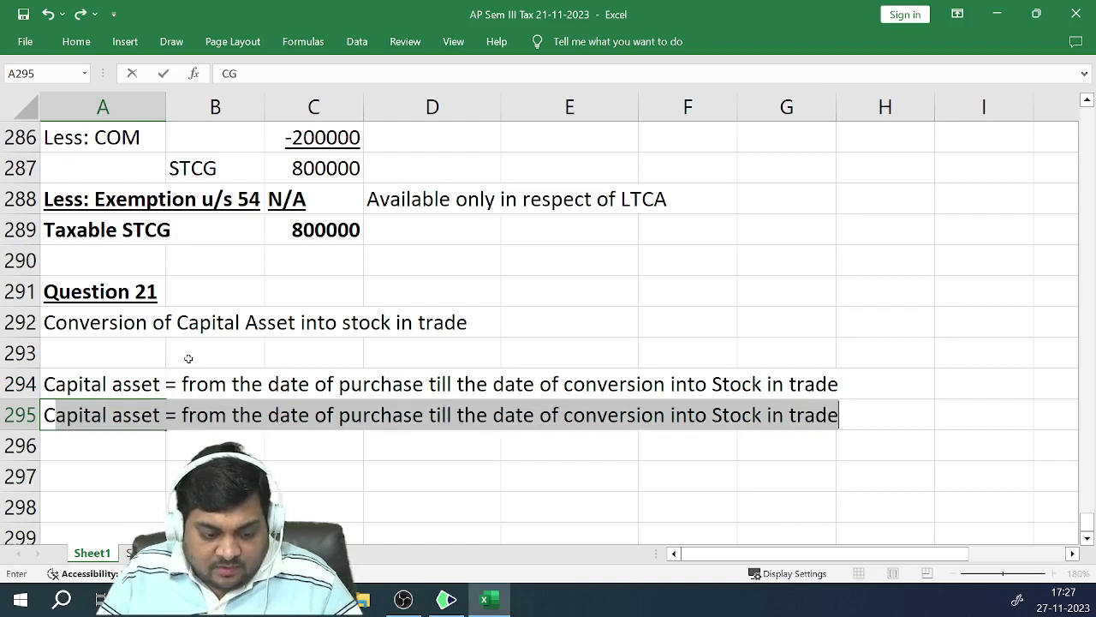
type(" will b")
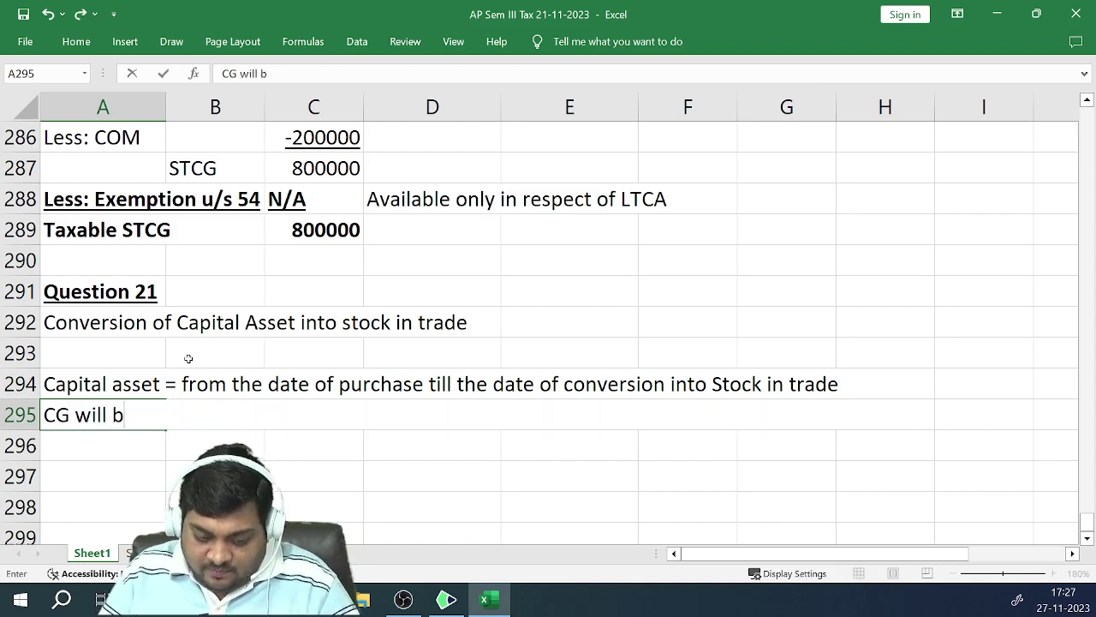
type("e char")
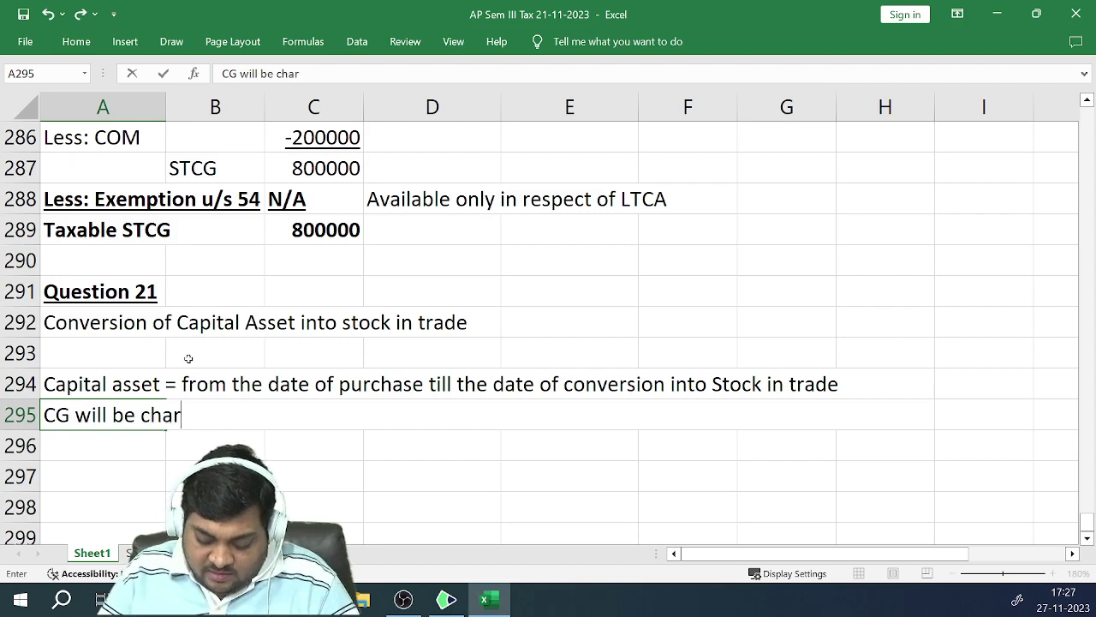
type("geable t")
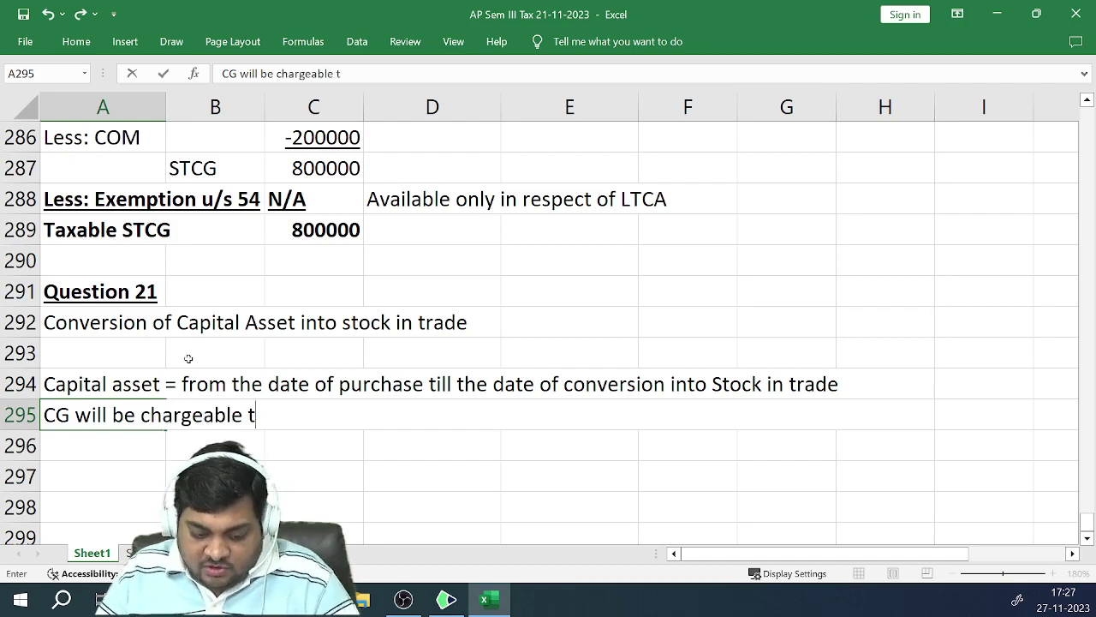
type("o tax")
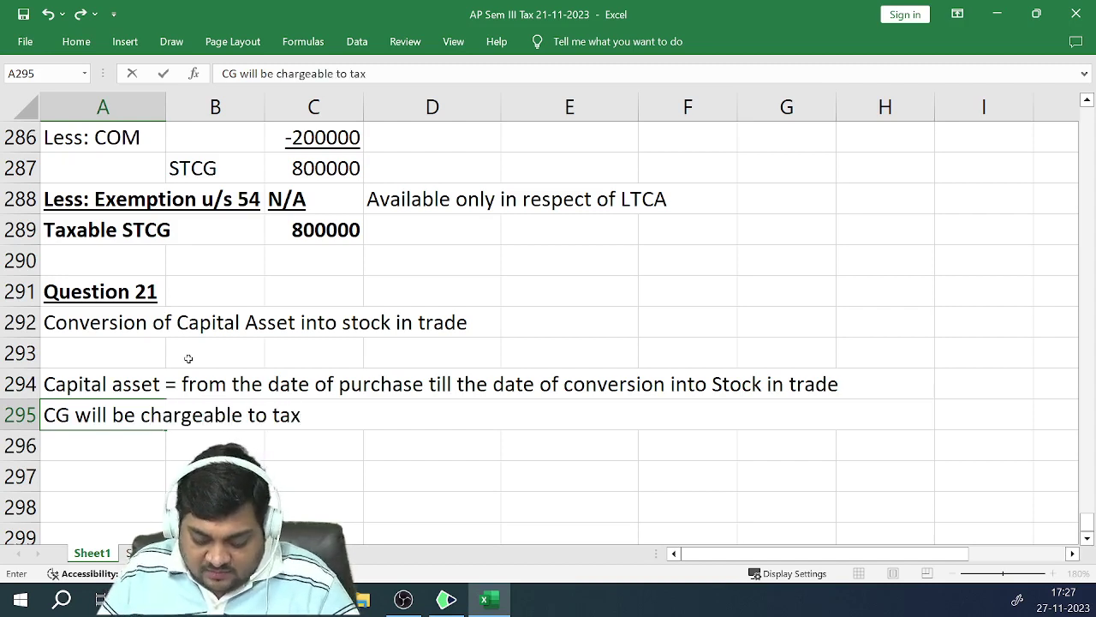
type(" when ")
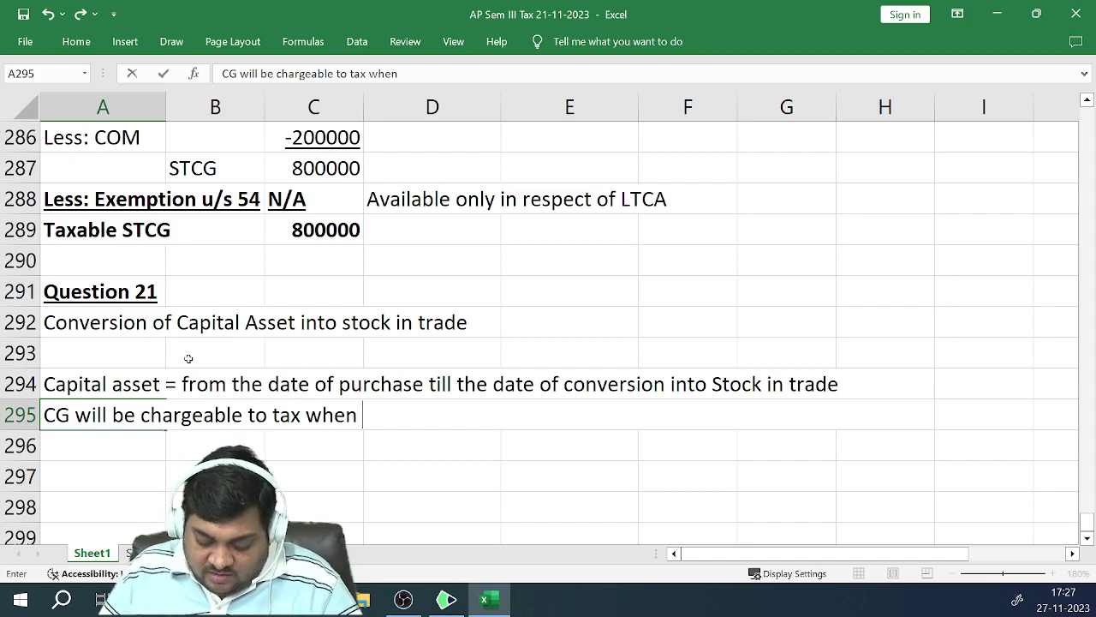
type("conve")
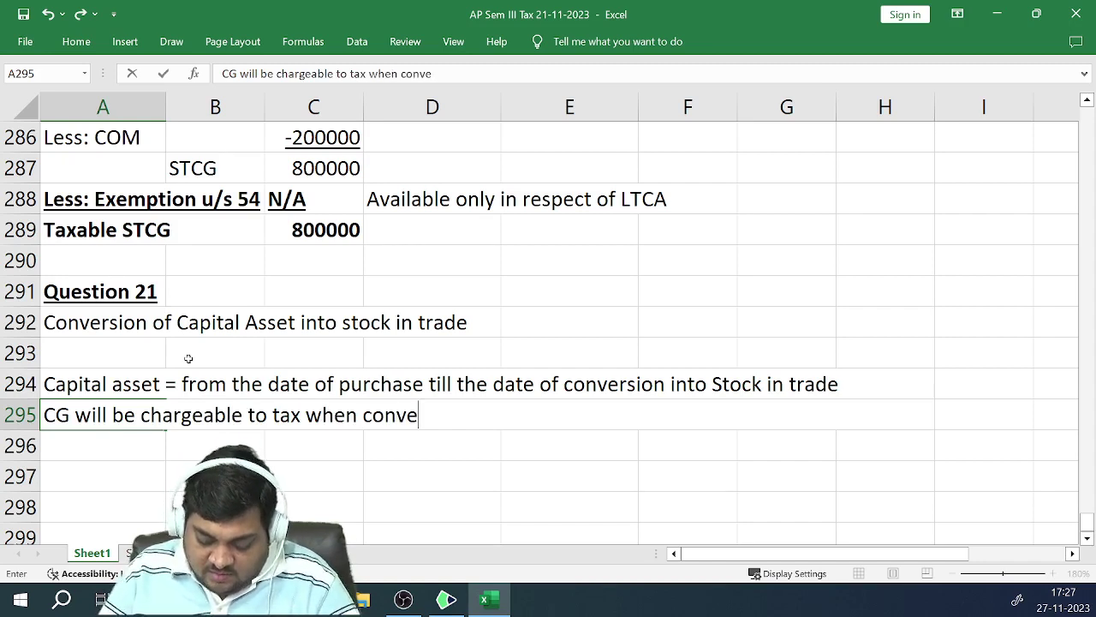
type("rted st")
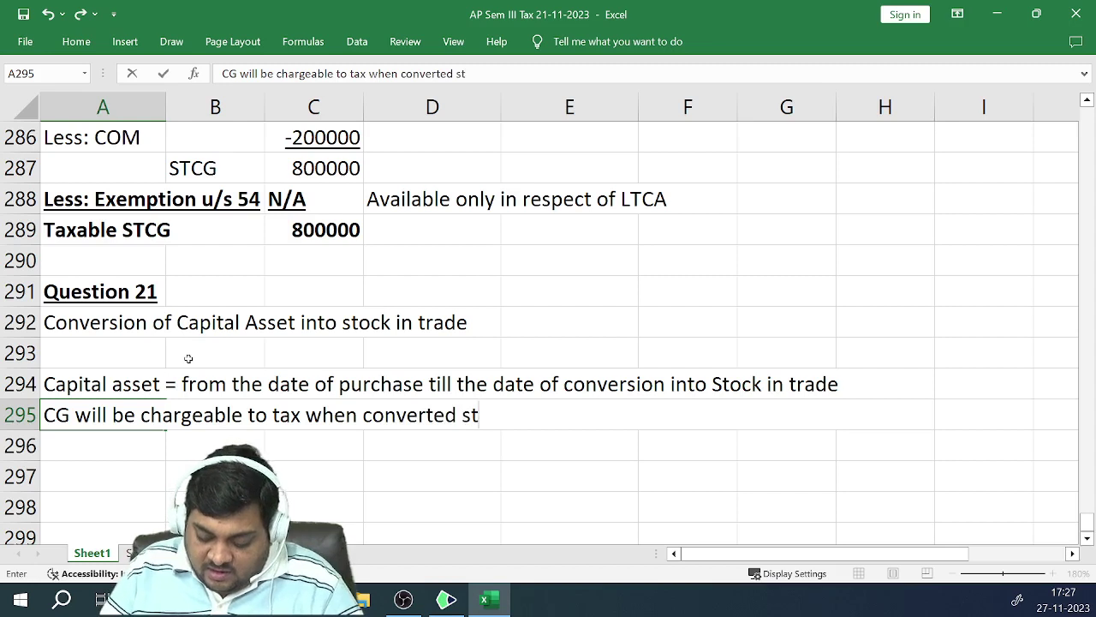
type("ock intrade")
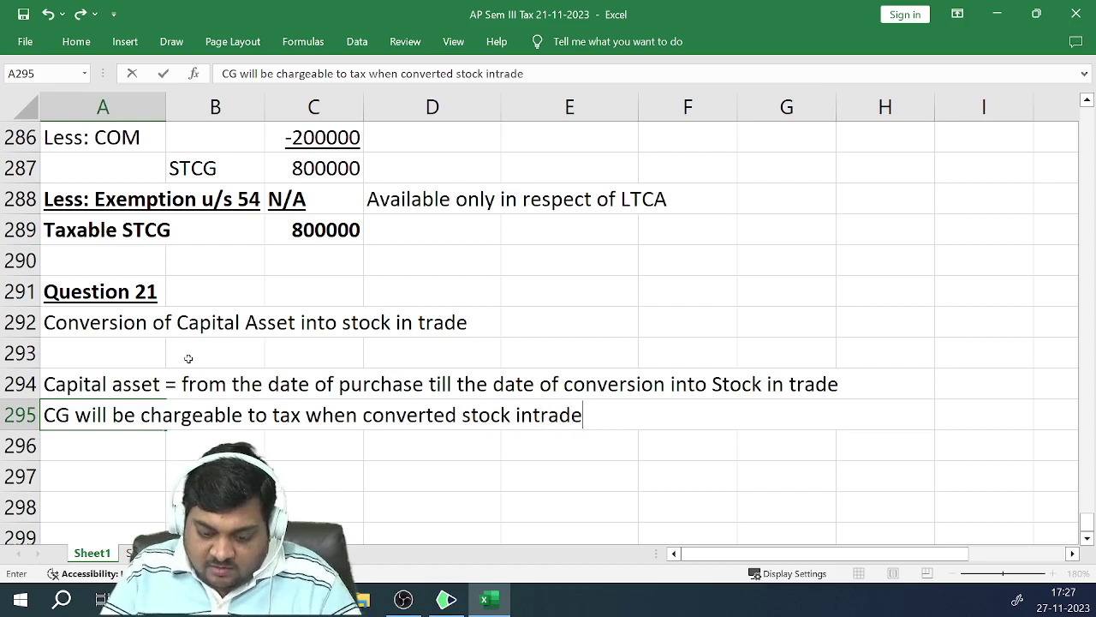
key("BackSpace")
key("BackSpace")
key("BackSpace")
key("BackSpace")
key("BackSpace")
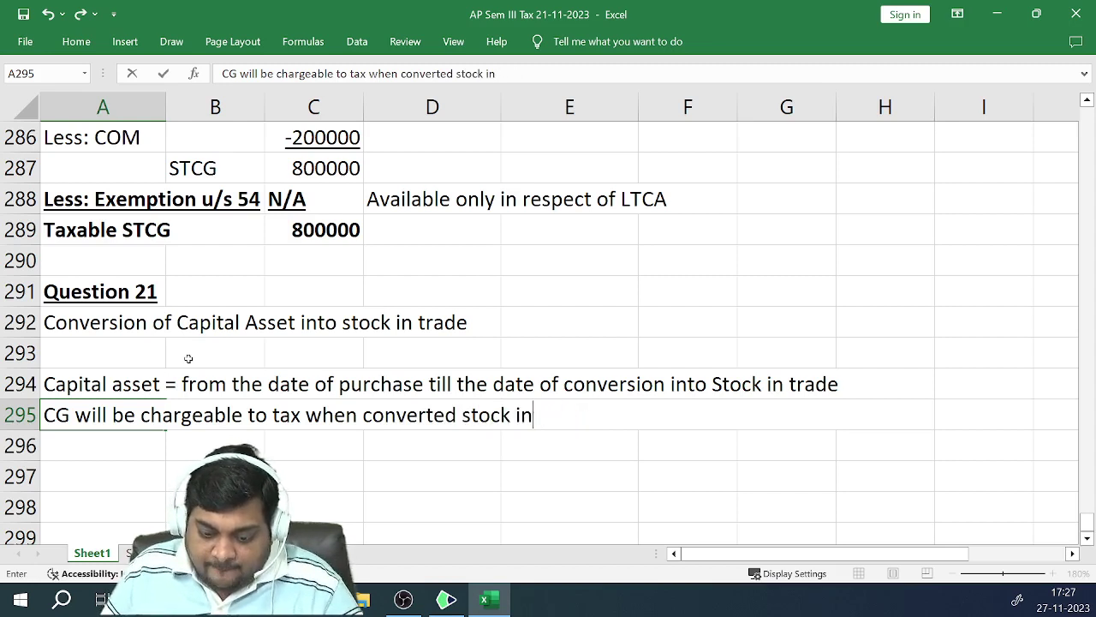
type("trade ")
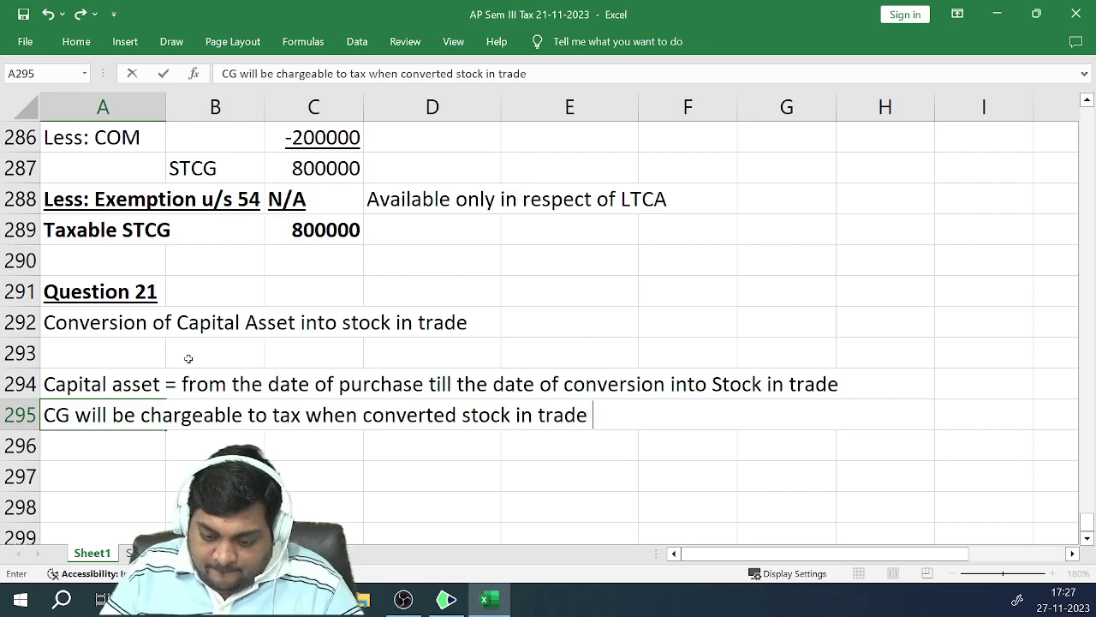
type("in sold")
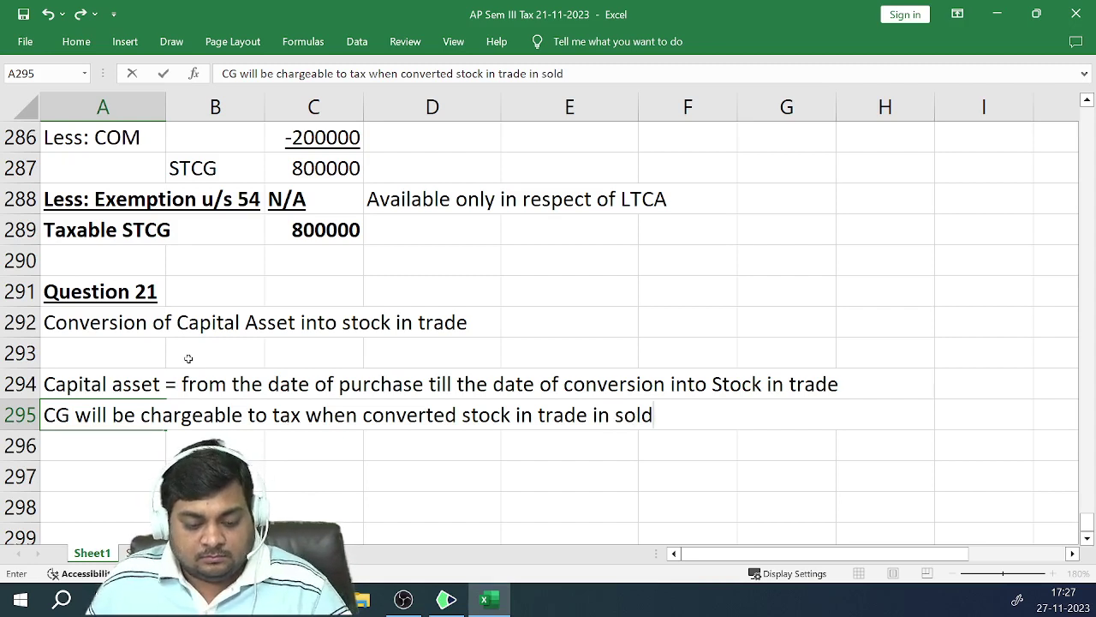
type("i.i")
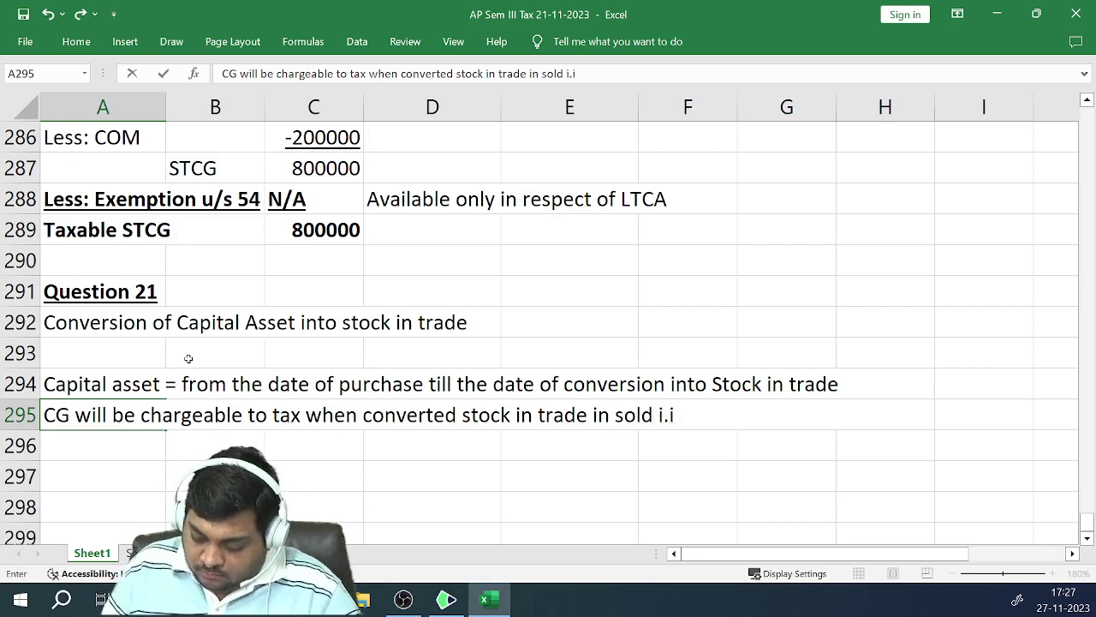
key("BackSpace")
type("e., ")
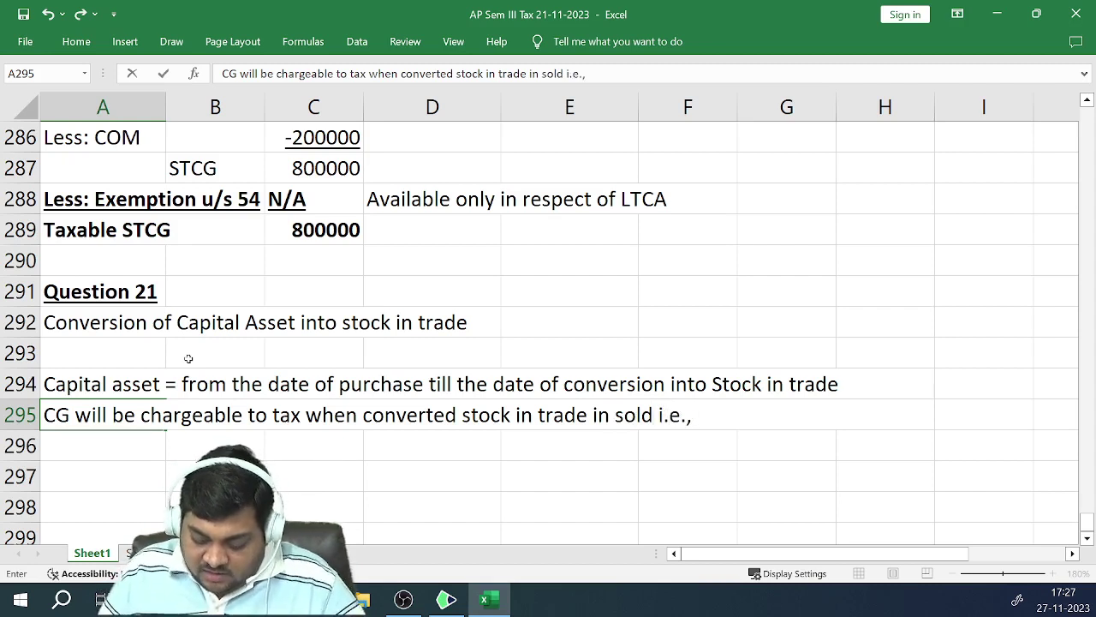
type("PY 2")
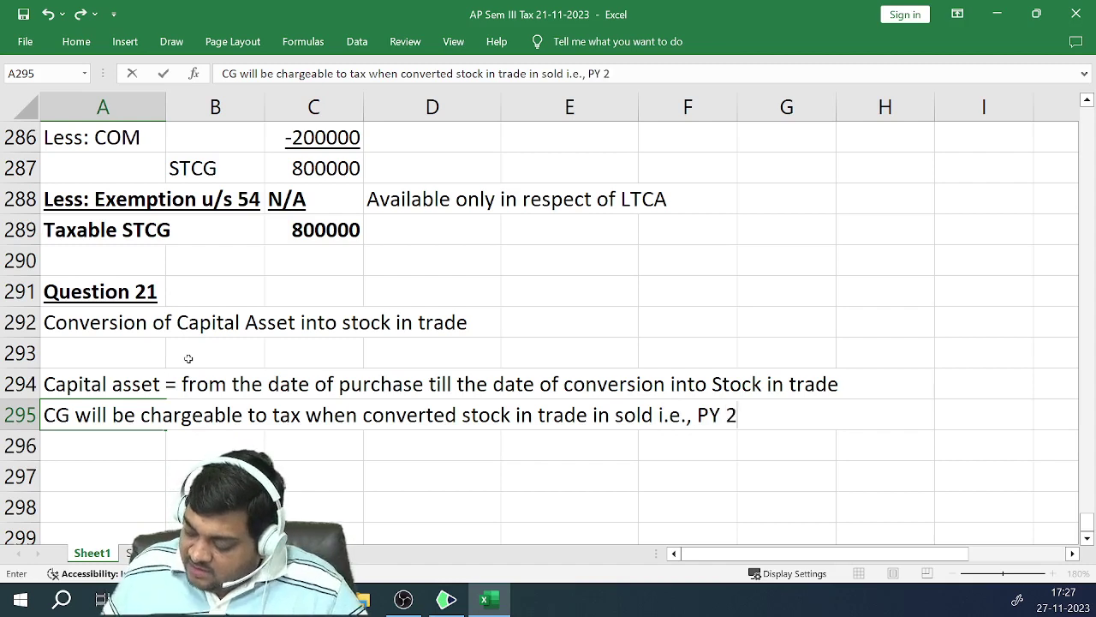
type("023-24")
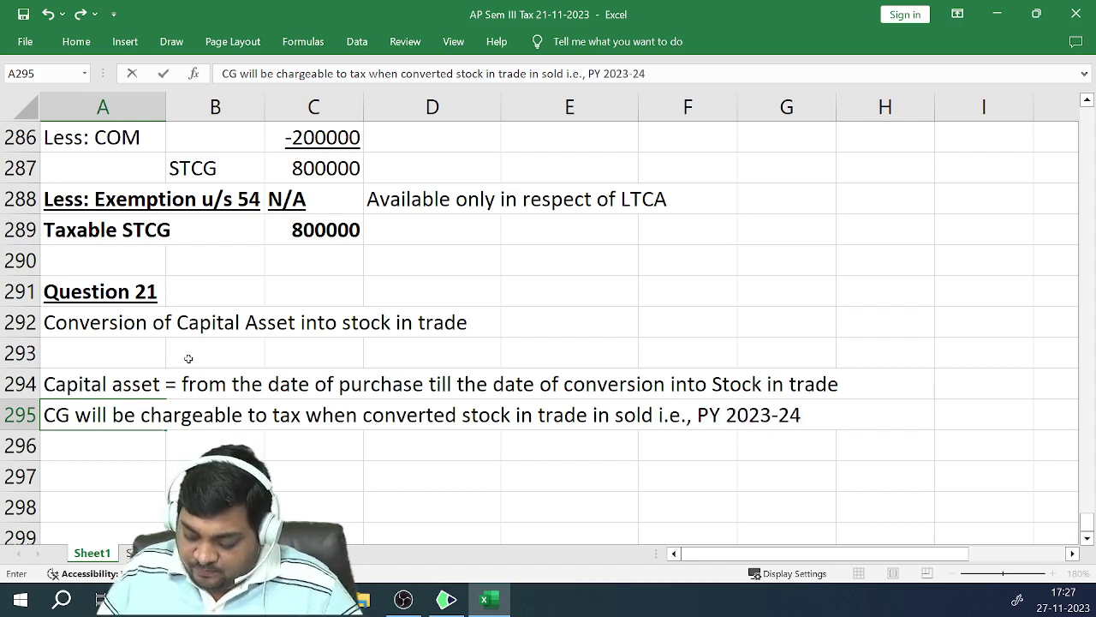
type(" (Marc")
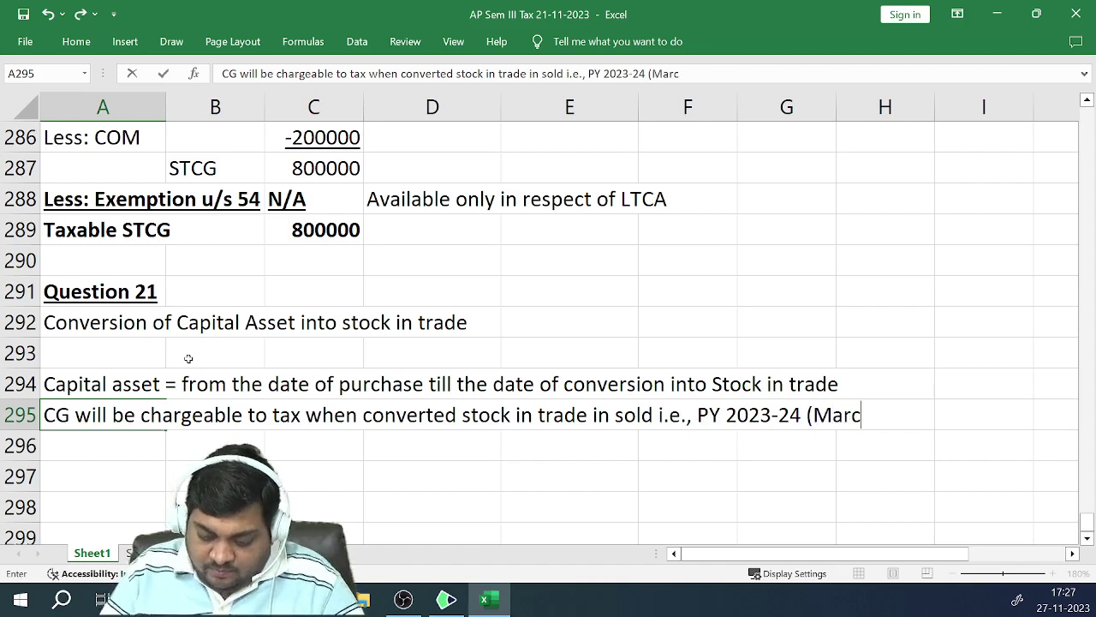
type("h 2004")
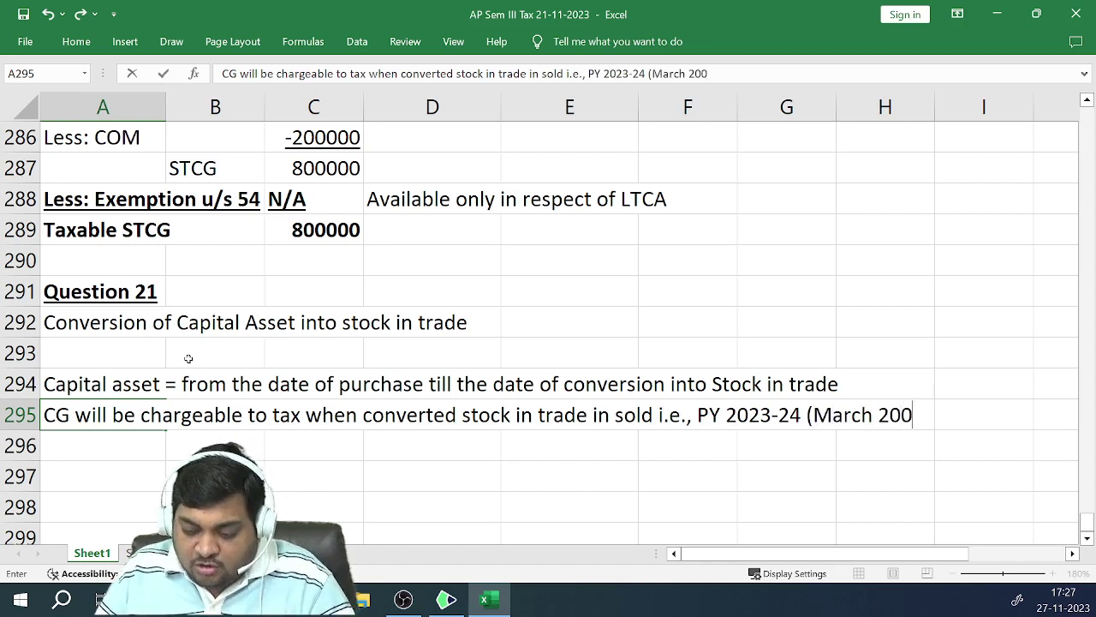
key("BackSpace")
key("BackSpace")
type("24)")
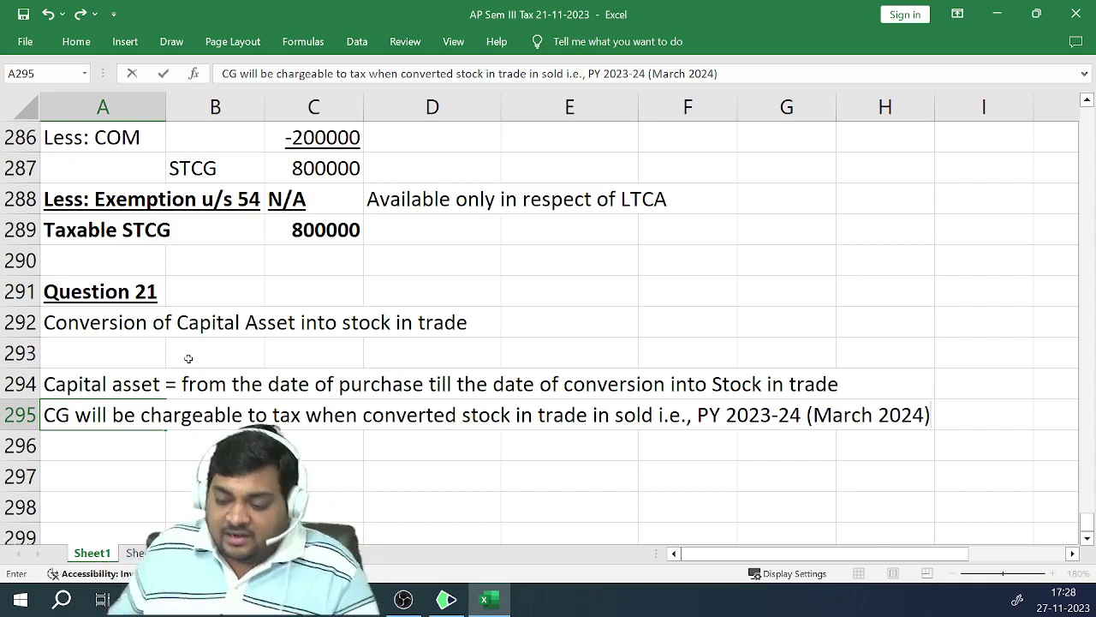
Enter 'FVC for the purpose of capital gain will be FMV on the date of conversion' in A296
key("Return")
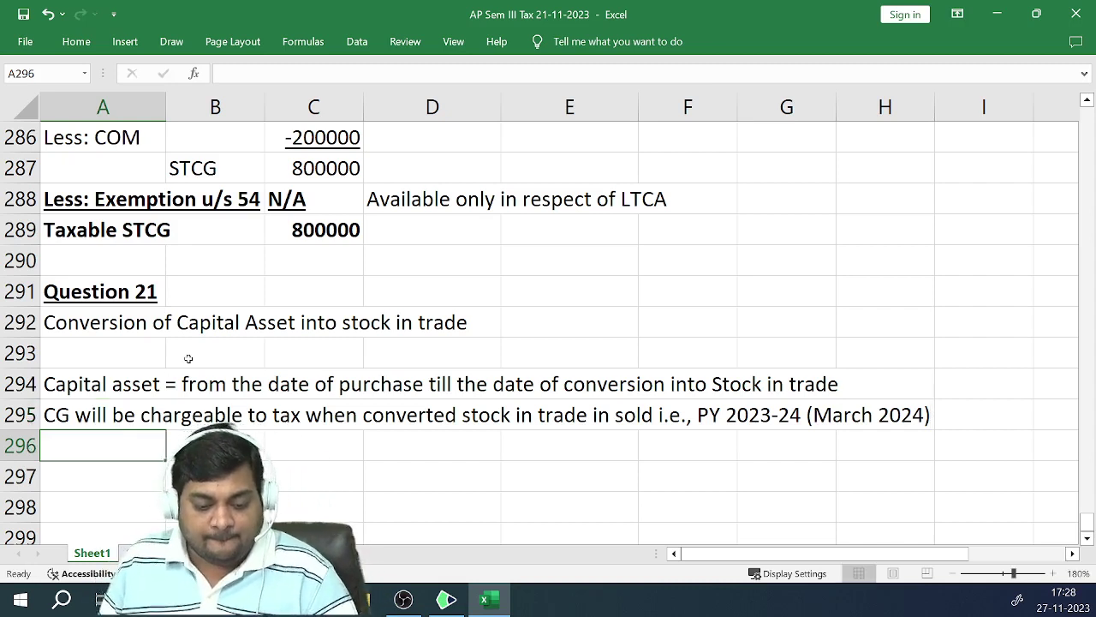
type("FVC")
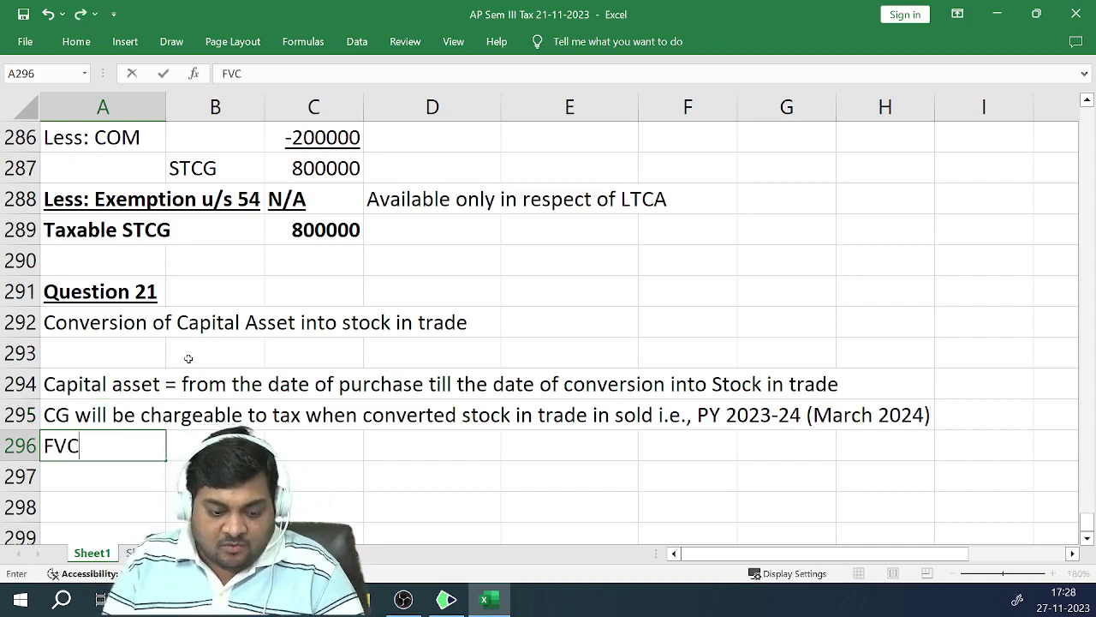
type(" for t")
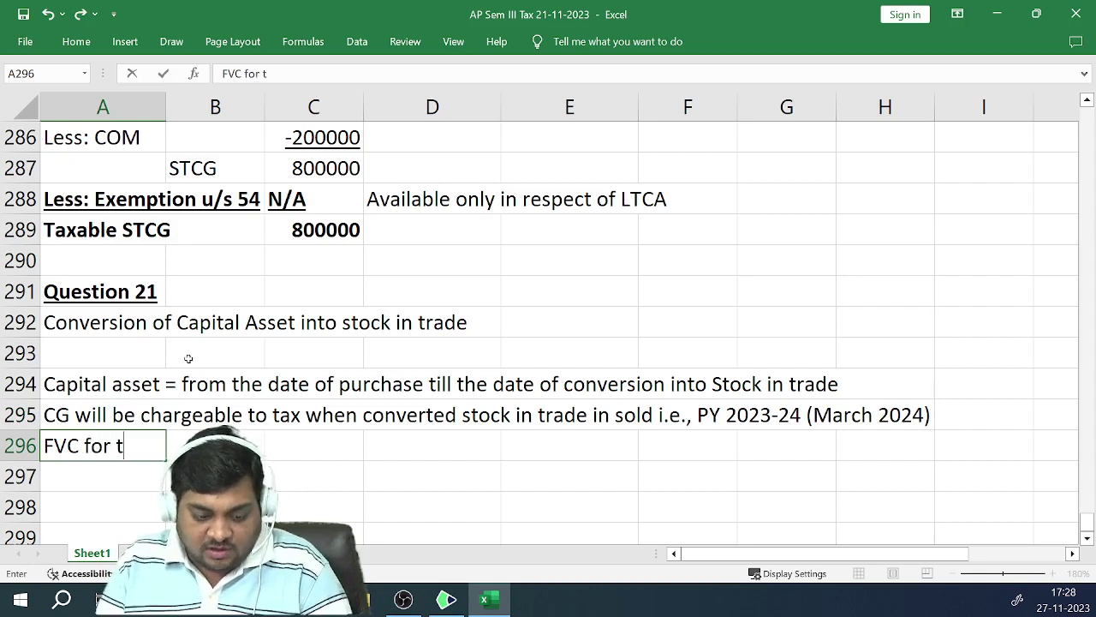
type("he purpose of cap")
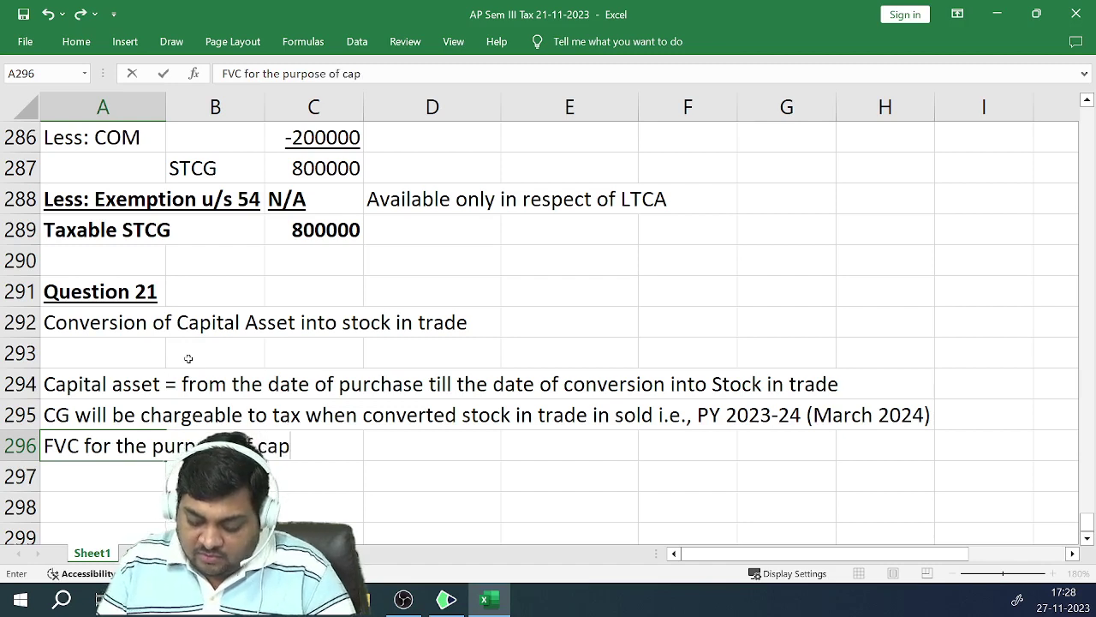
type("ital gain")
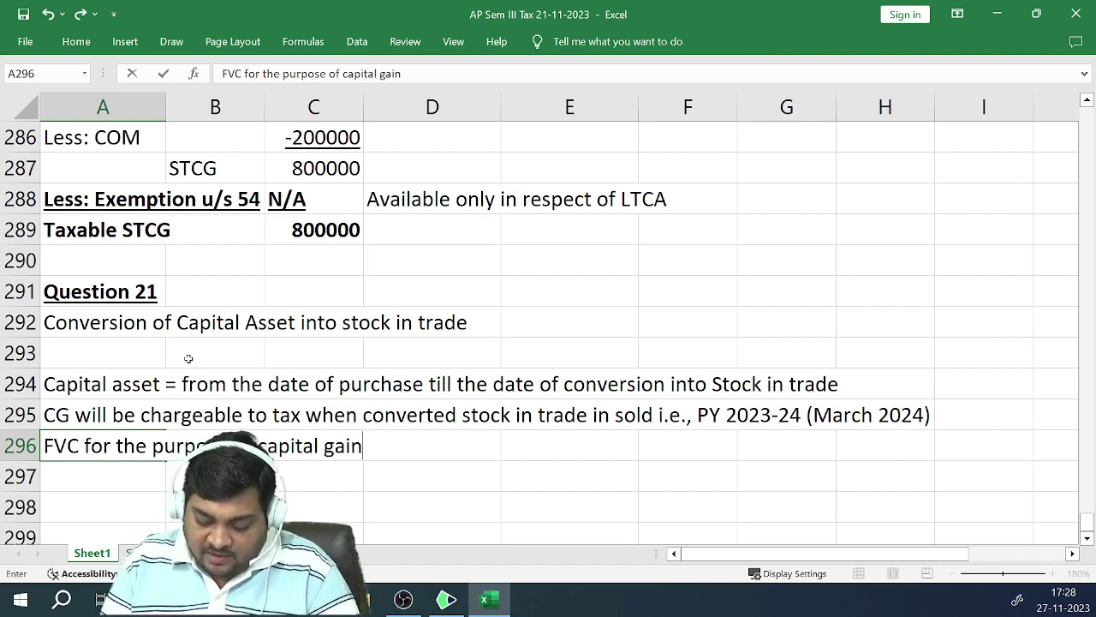
type(" will be ")
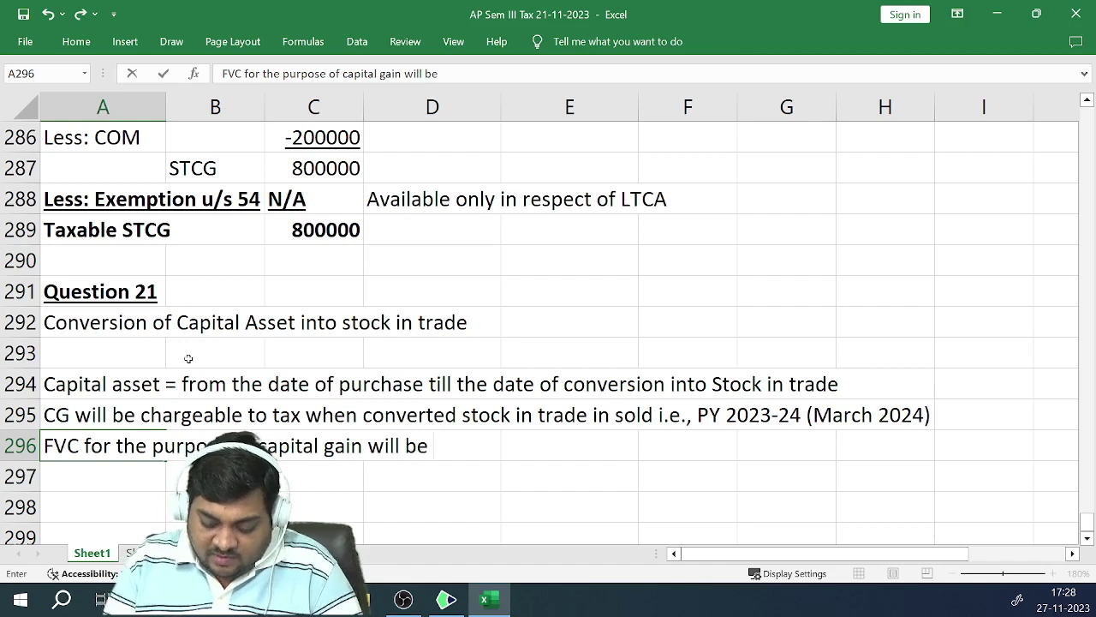
type("FMV on ")
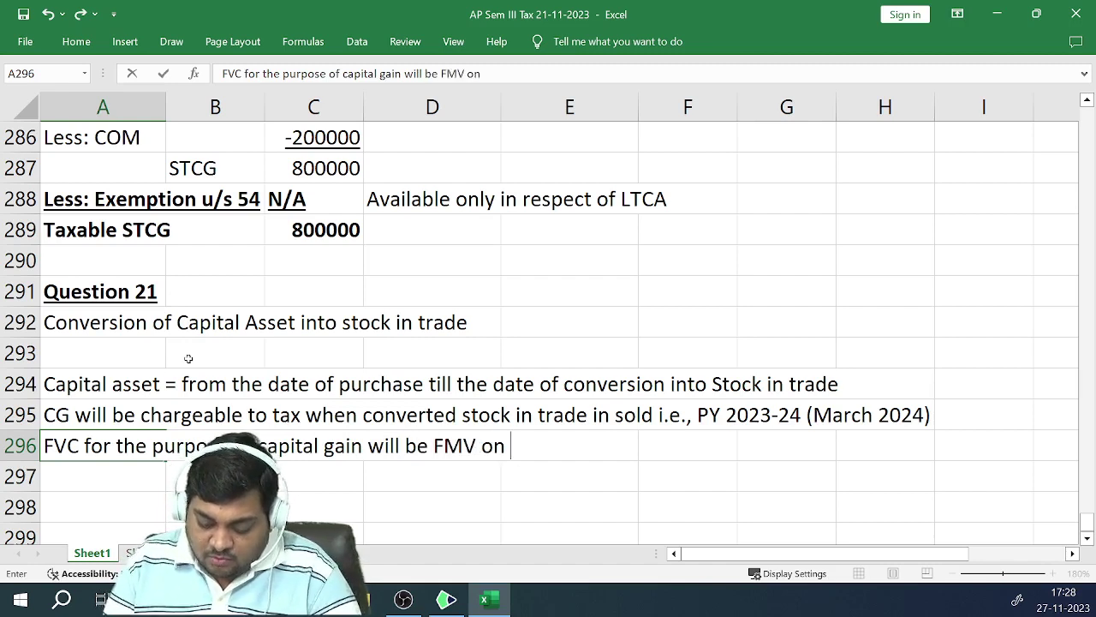
type("the date")
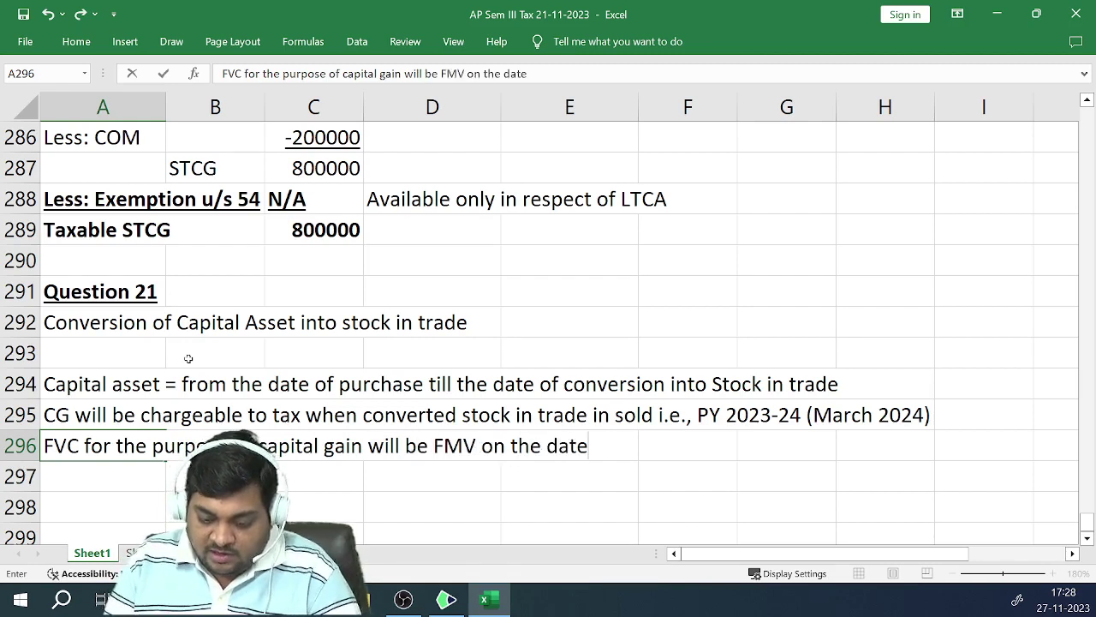
type(" of conversion")
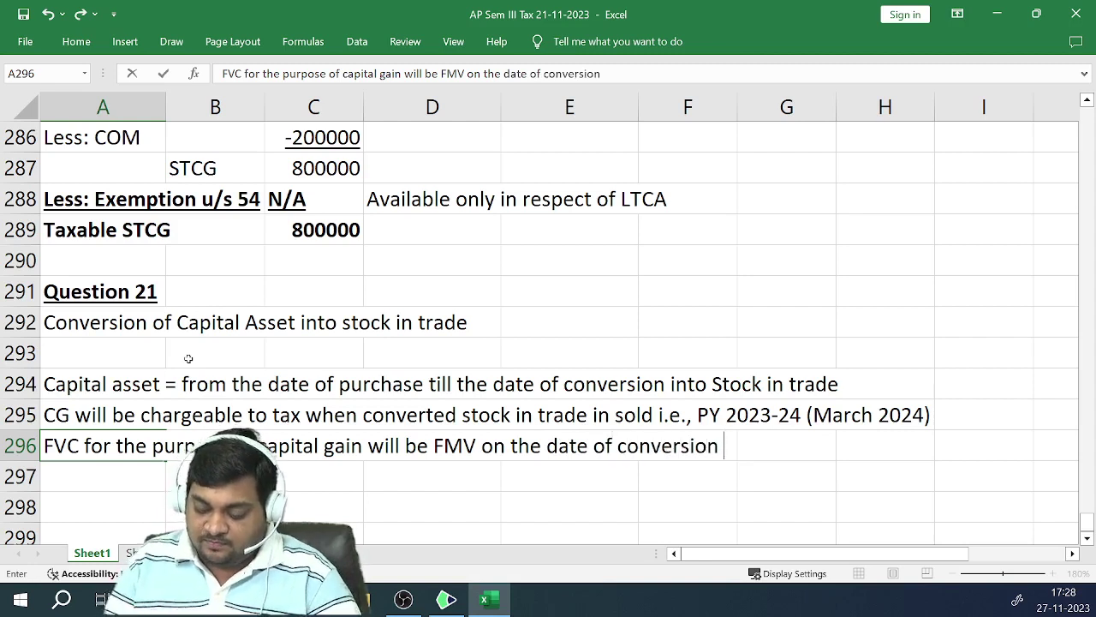
key("BackSpace")
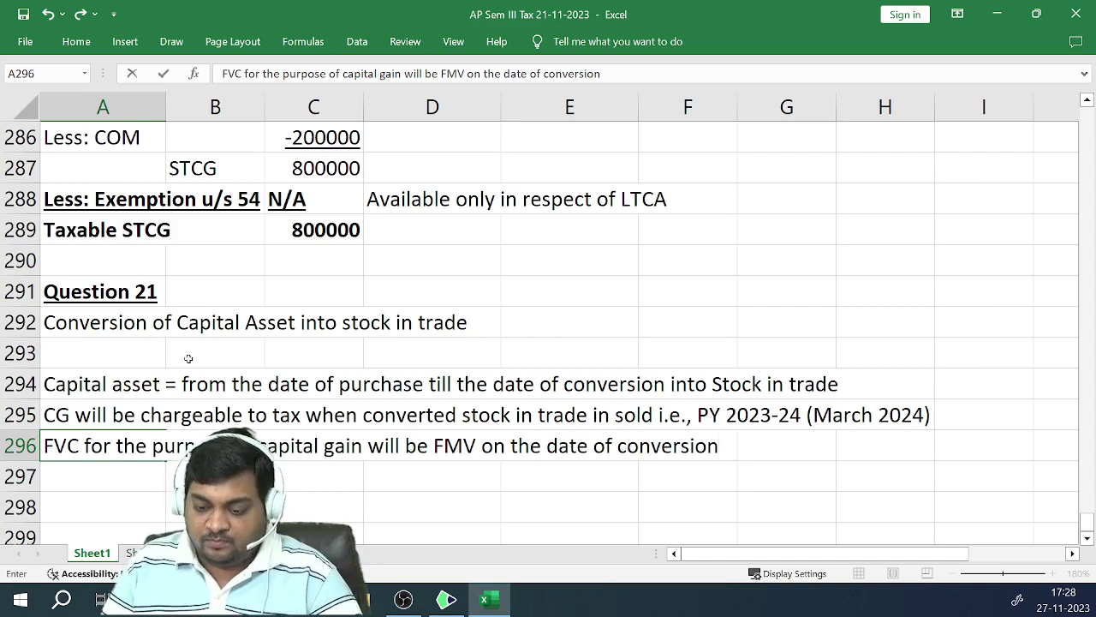
key("Return")
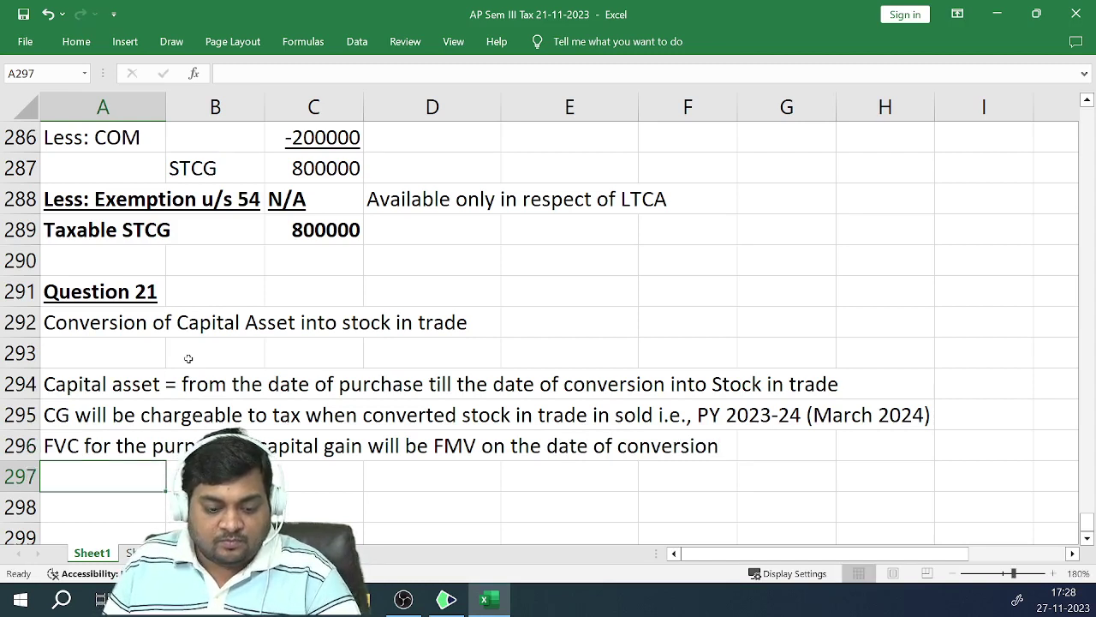
Enter 'Only 2/3 of the capital asset will be chargeable to tax' in A297
type("Only")
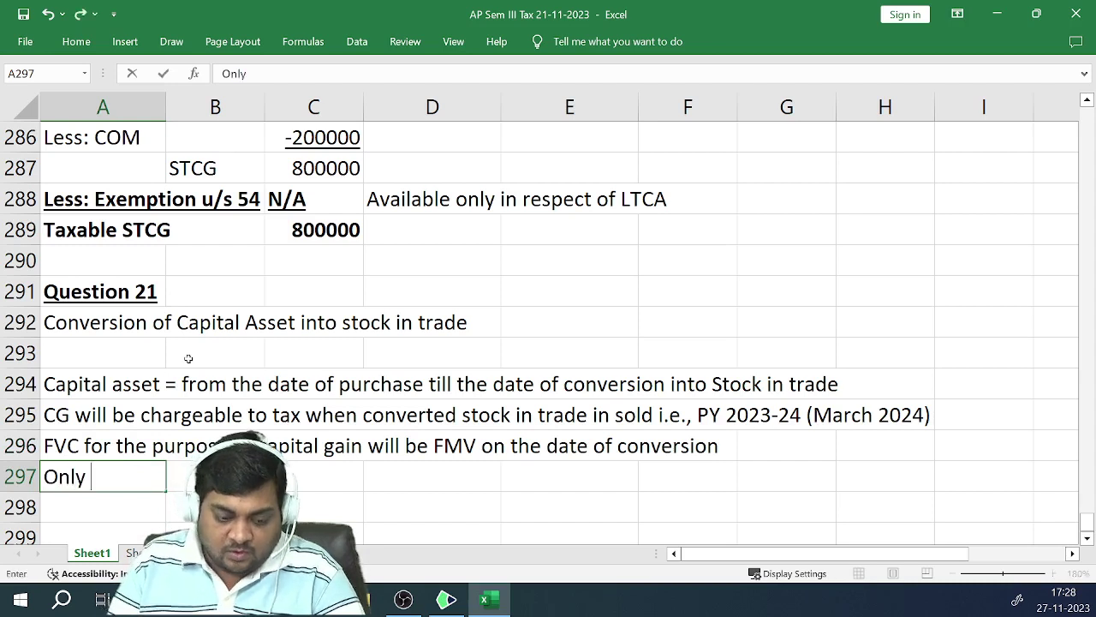
type(" 2/3 of the c")
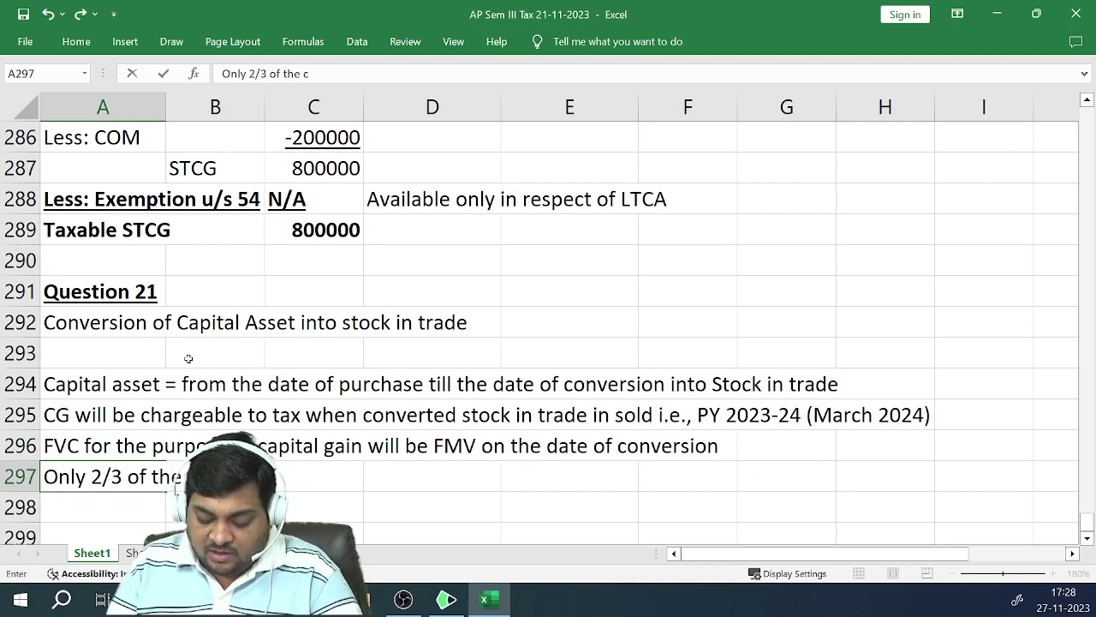
type("apital ass")
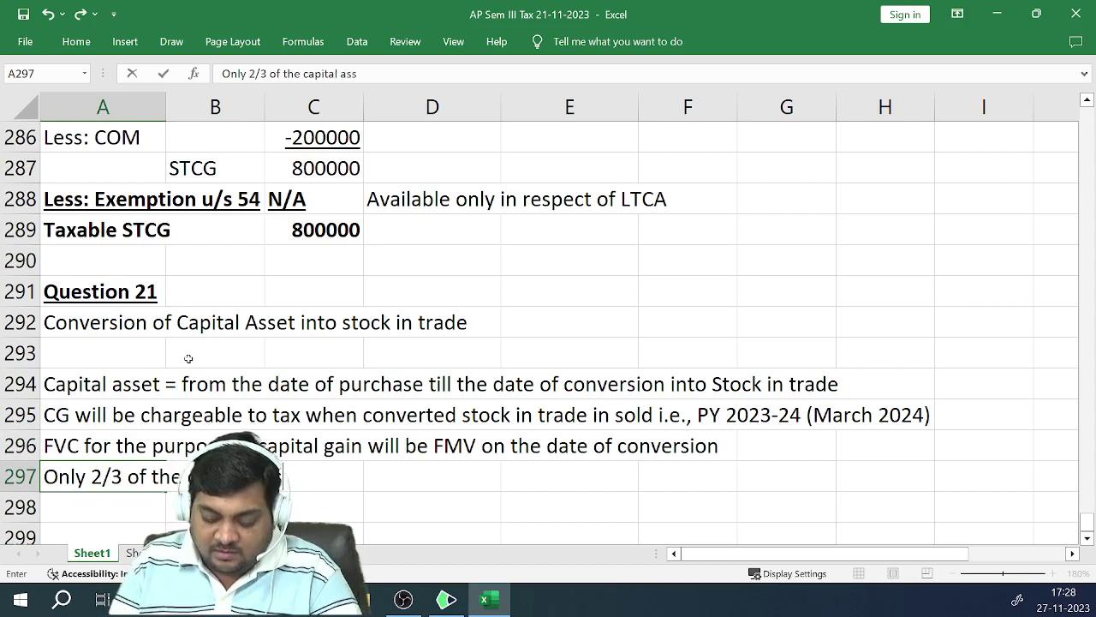
type("et will bge")
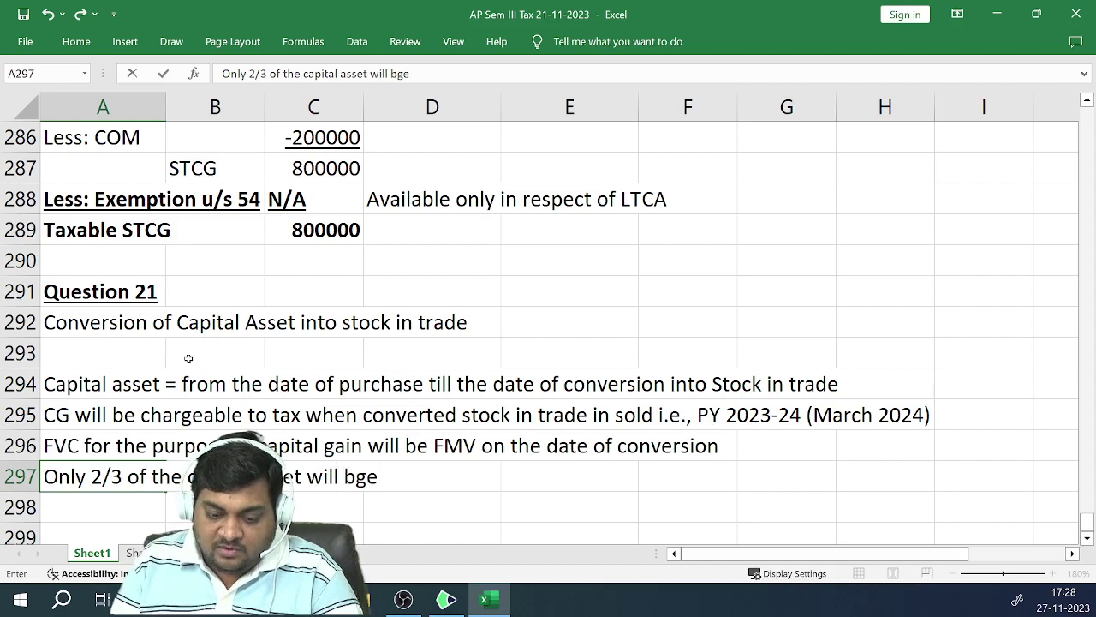
key("BackSpace")
key("BackSpace")
type("e ch")
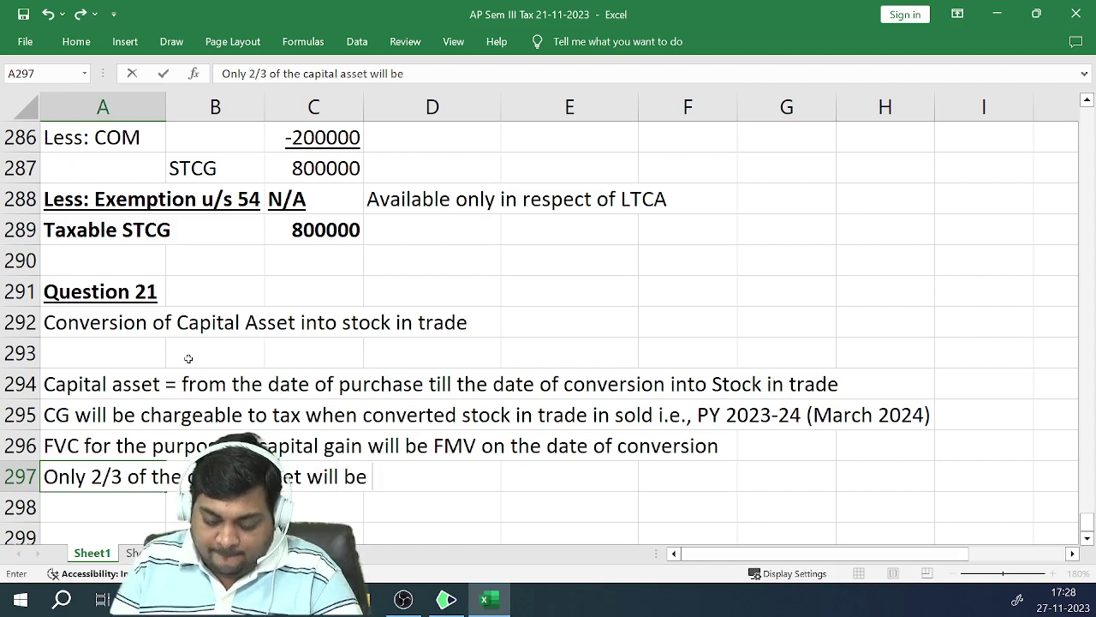
type("argea")
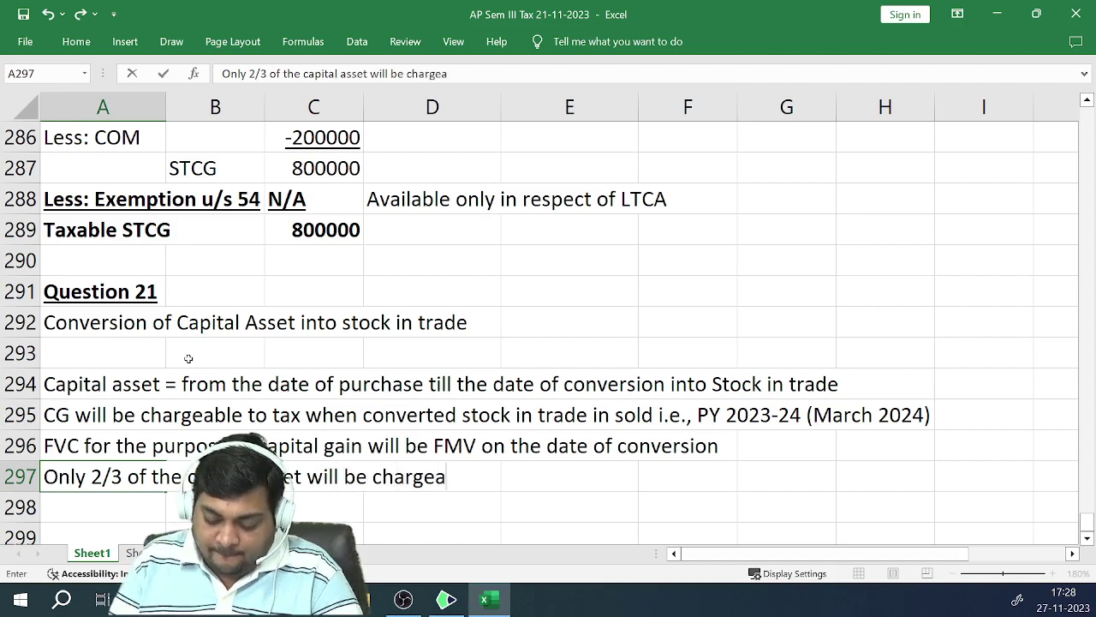
type("ble to t")
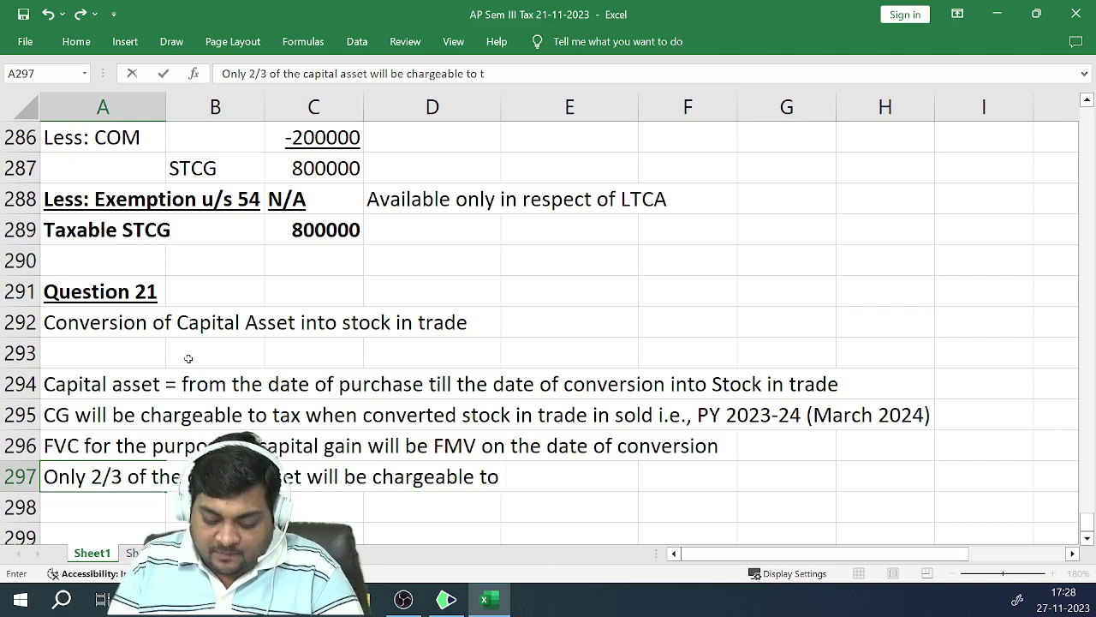
type("ax")
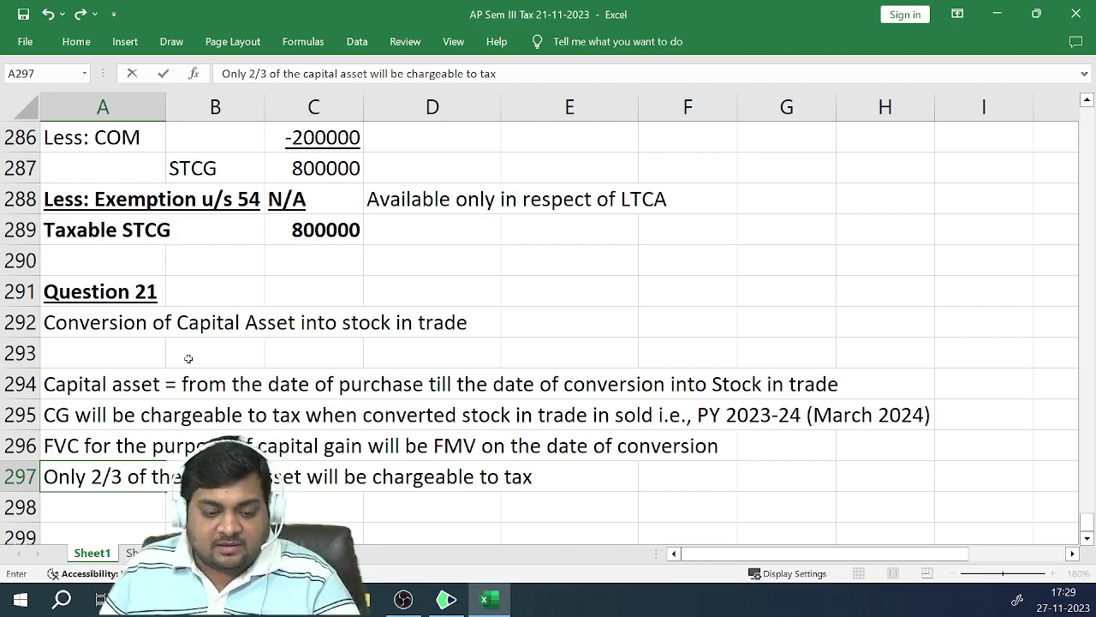
key("Return")
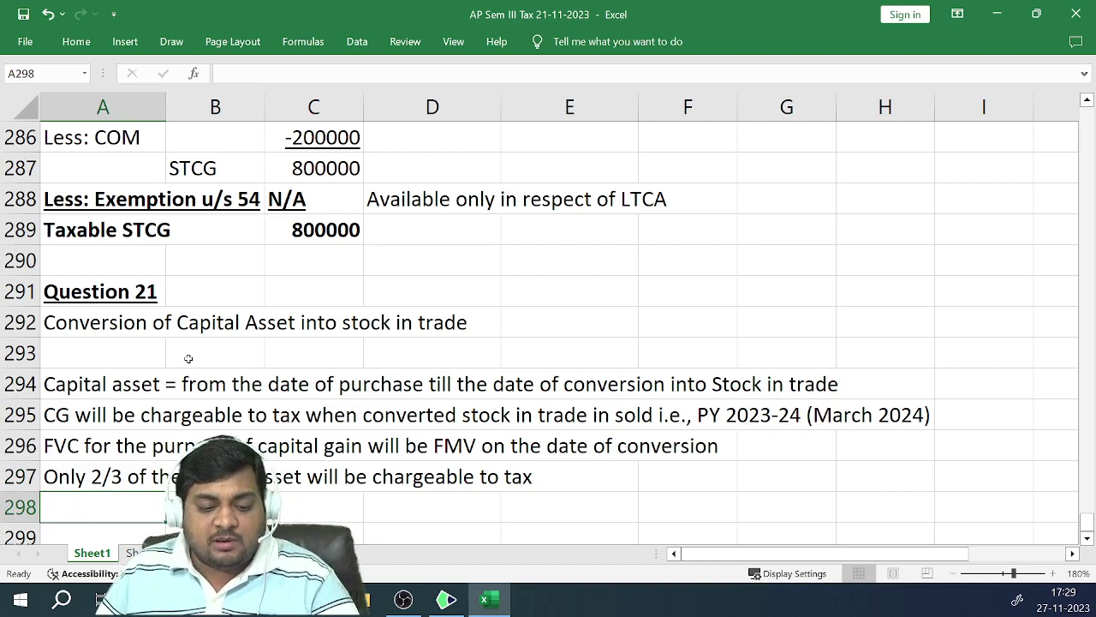
Enter 'Business Income = from the date of conversion till the date of sale of stock in trade' in A299
key("Return")
key("Return")
key("Return")
key("Up")
key("Up")
key("Up")
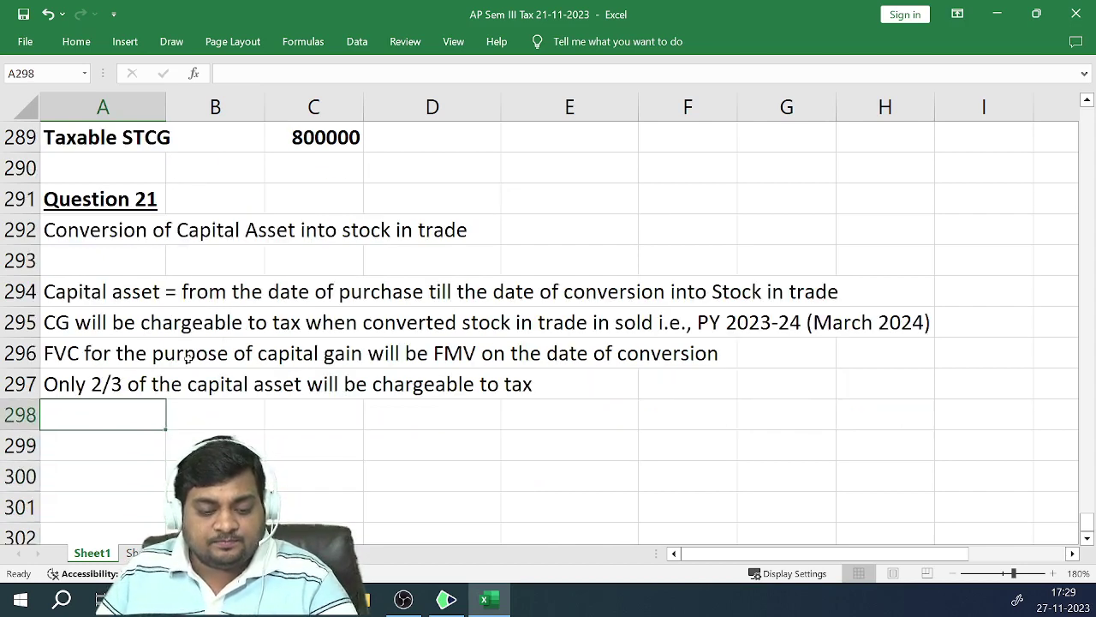
key("Down")
type("Buisness")
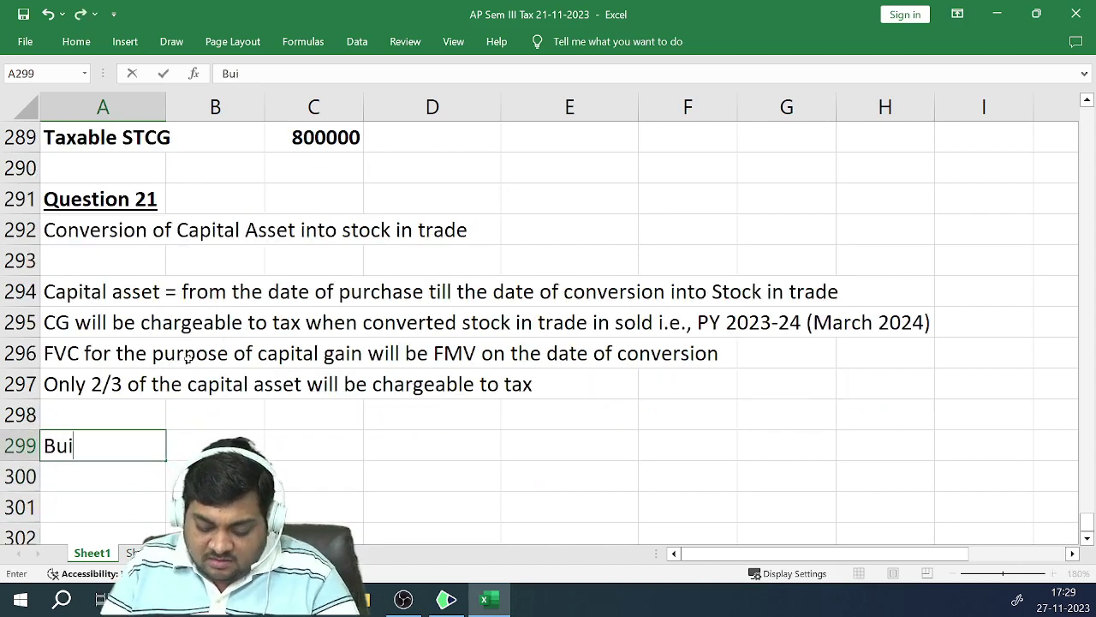
key("BackSpace")
key("BackSpace")
key("BackSpace")
key("BackSpace")
key("BackSpace")
key("BackSpace")
key("BackSpace")
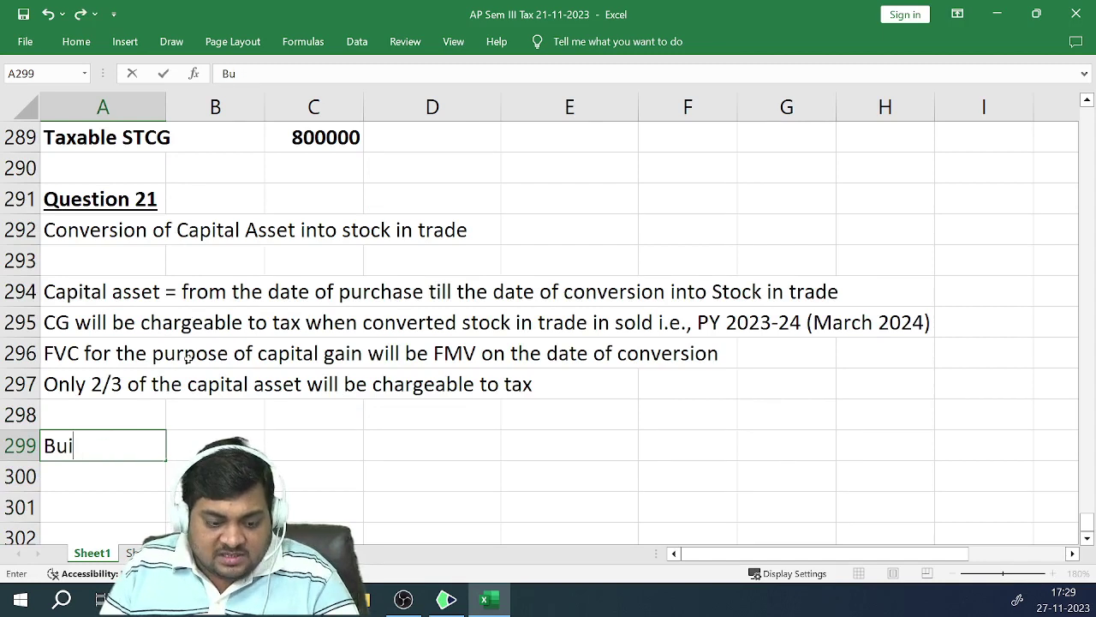
type("usine")
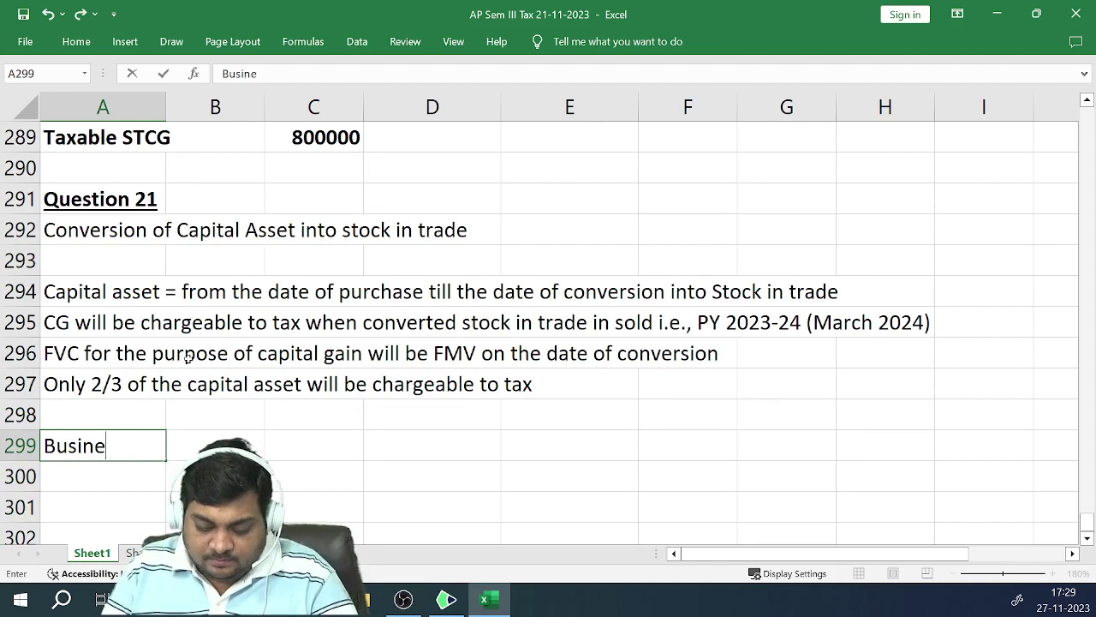
type("ss Incom")
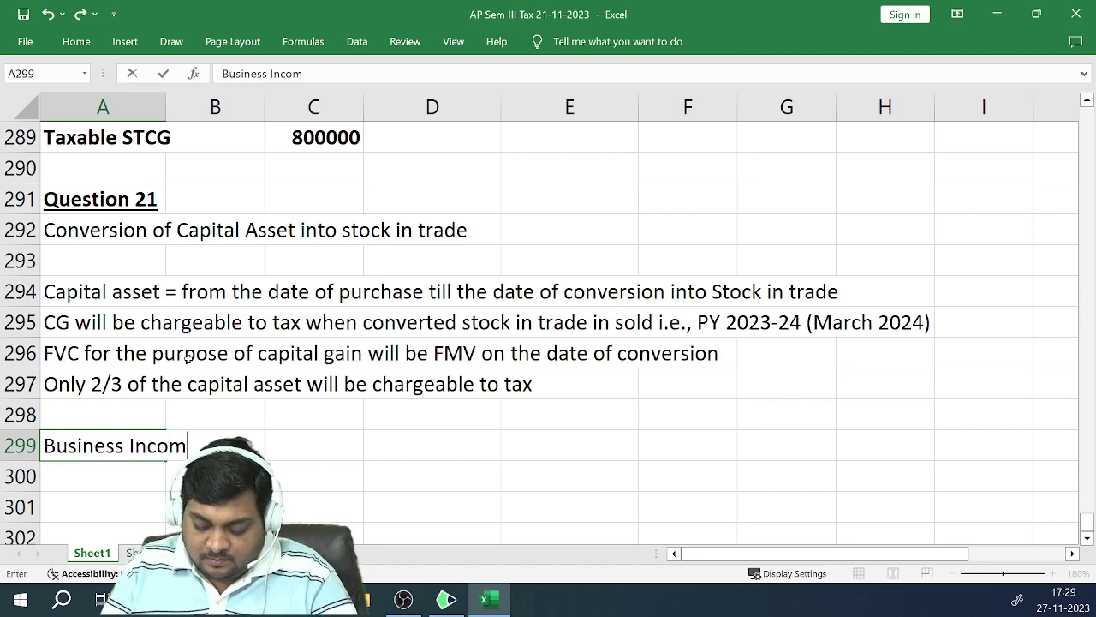
type("e =  fr")
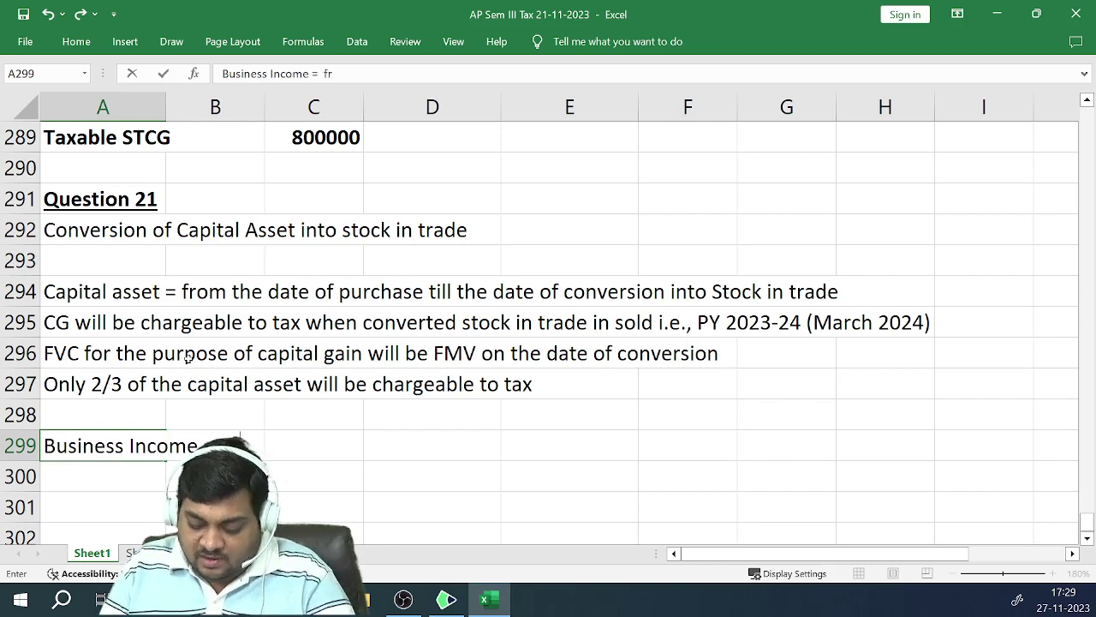
type("om the dat")
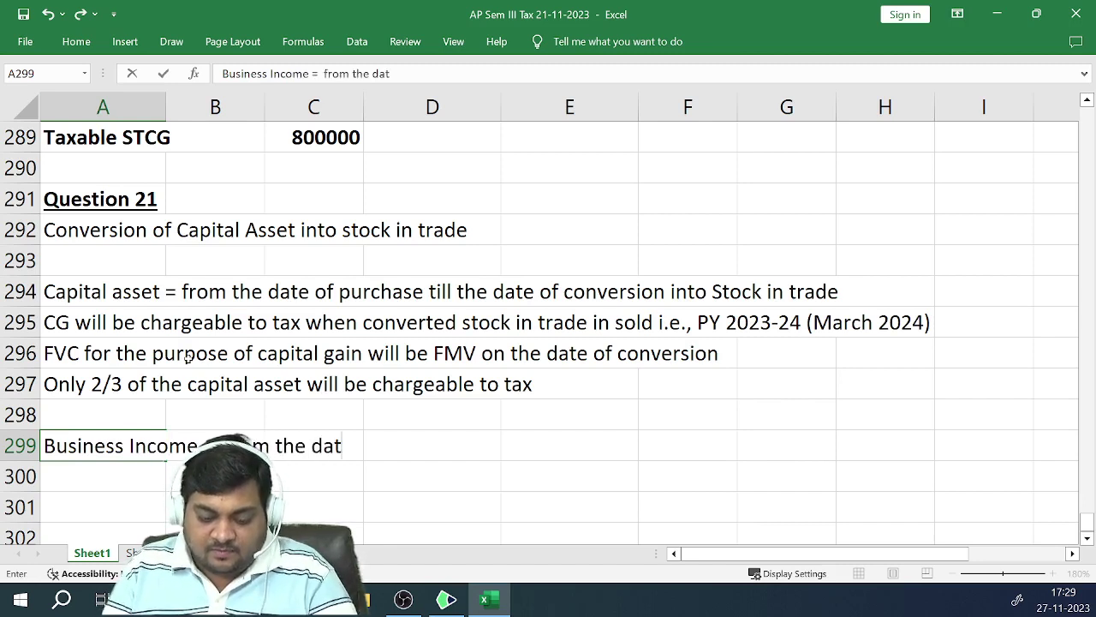
type("e of ")
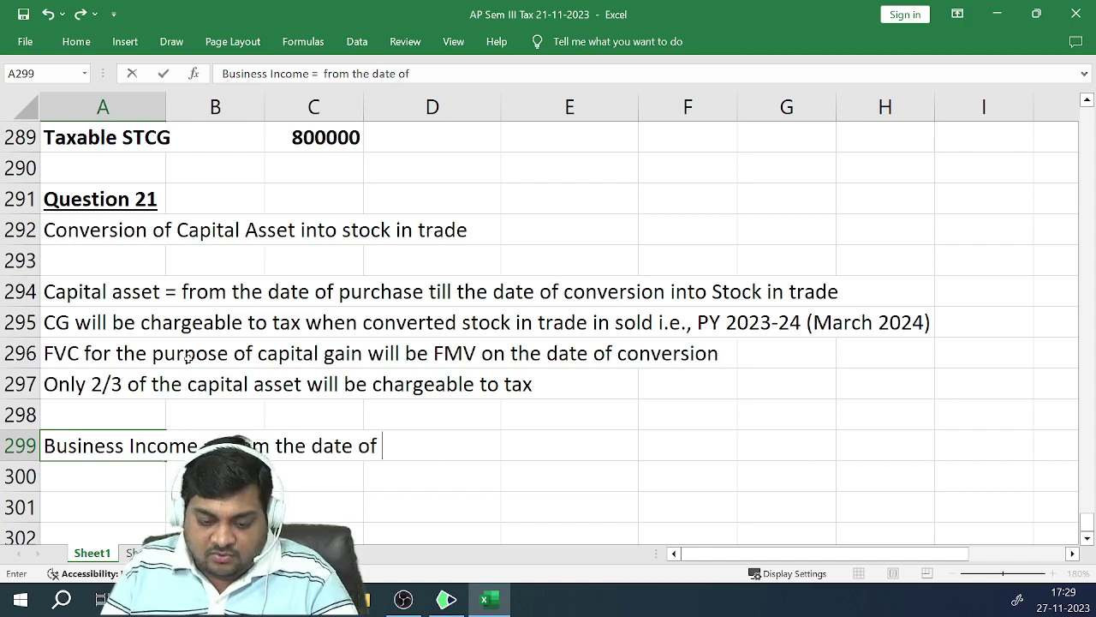
type("conver")
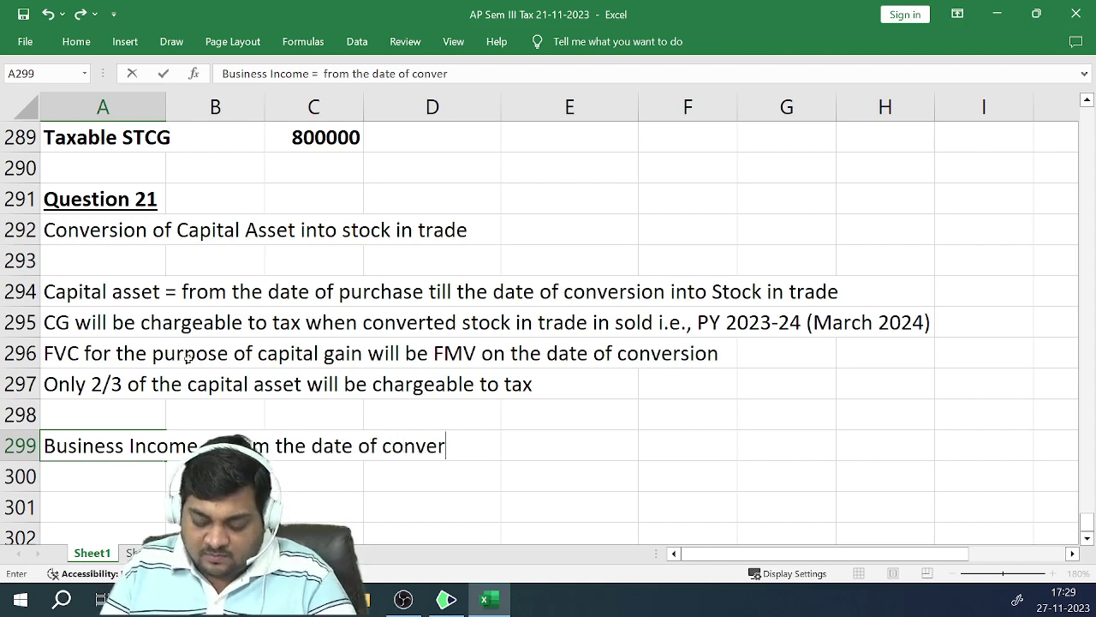
type("sion til")
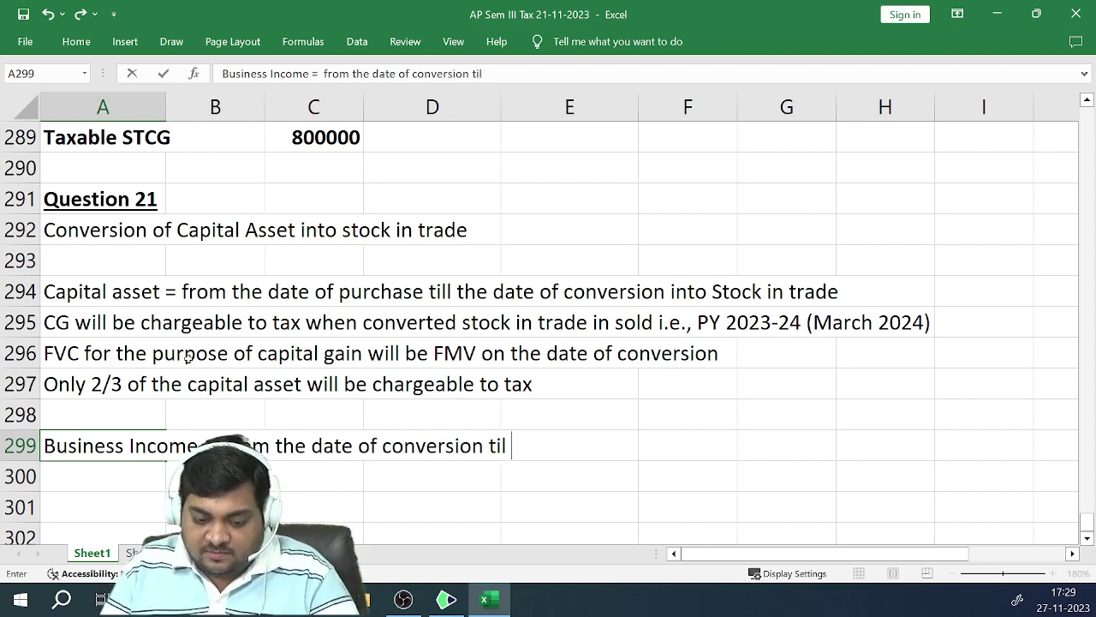
type("l the ")
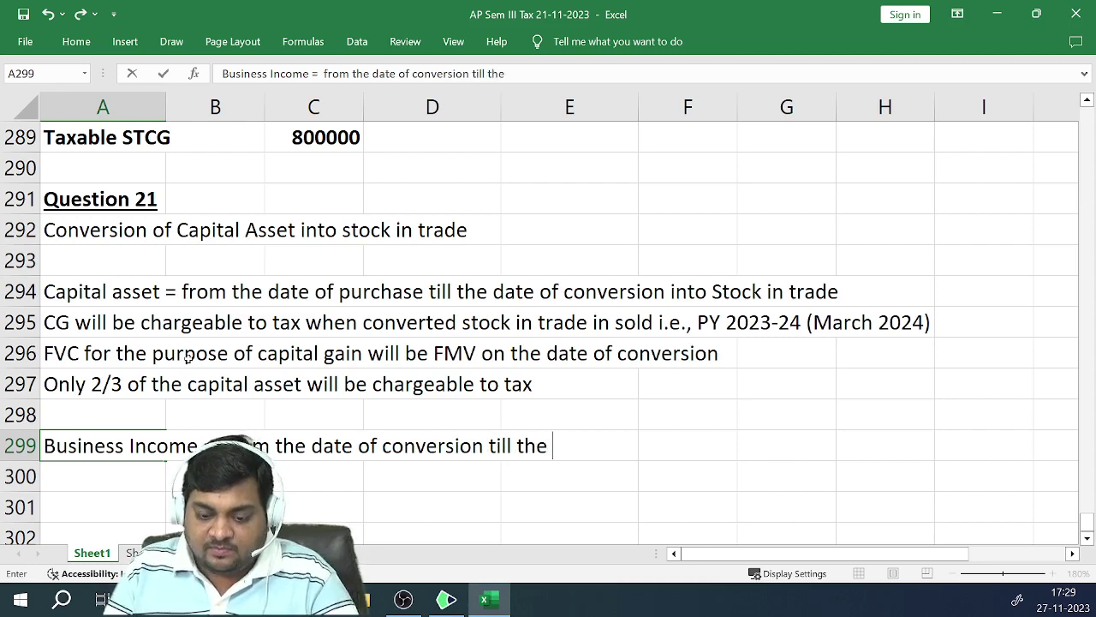
type("date of ")
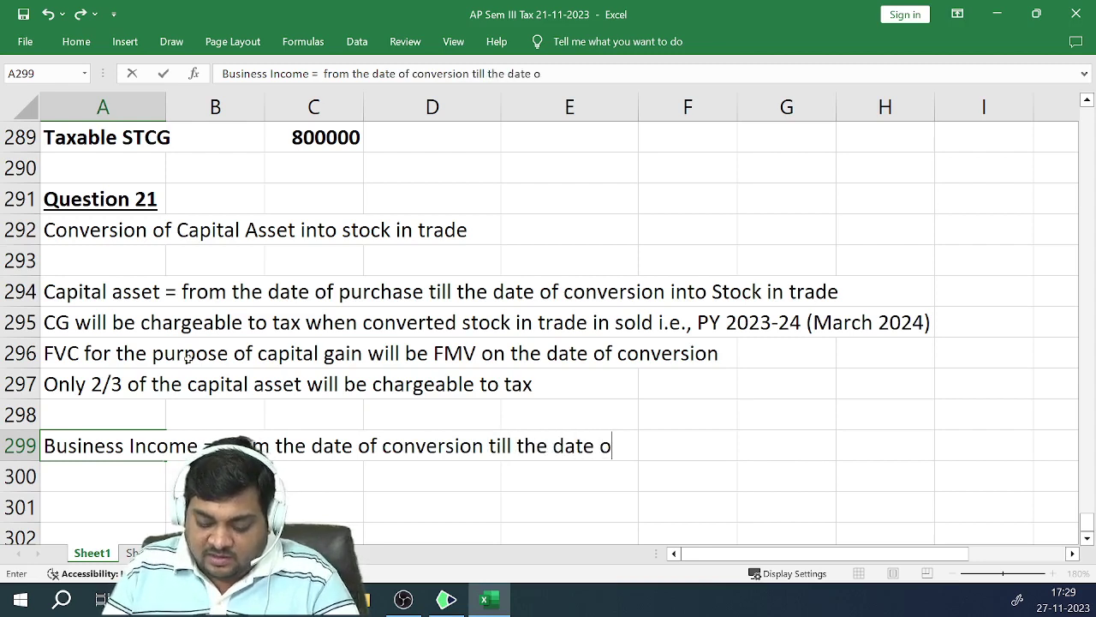
type("sal")
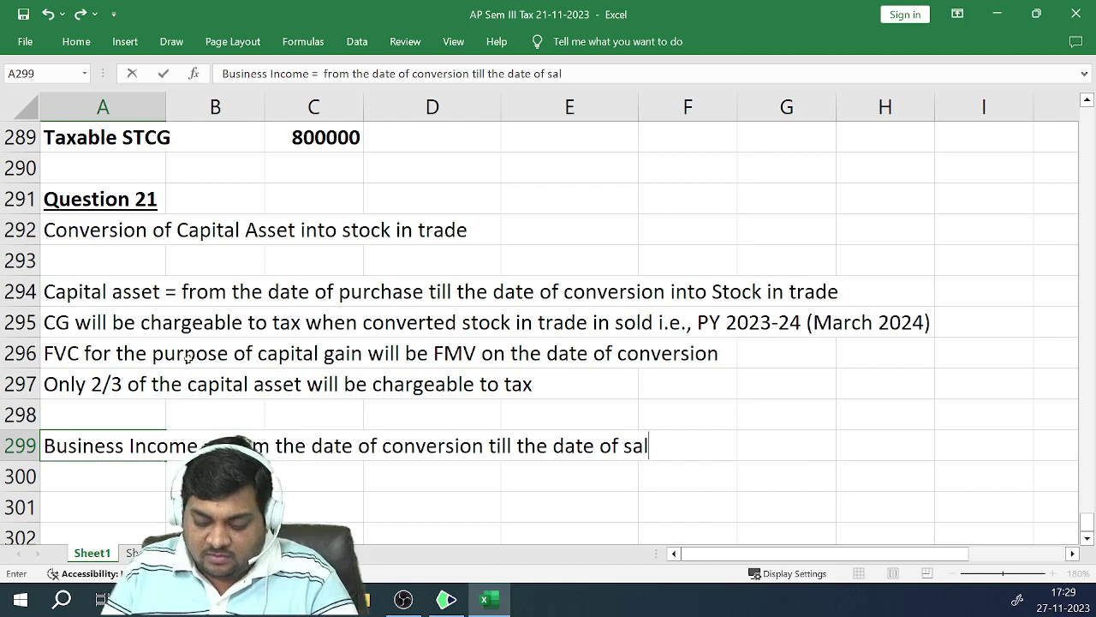
type("e of st")
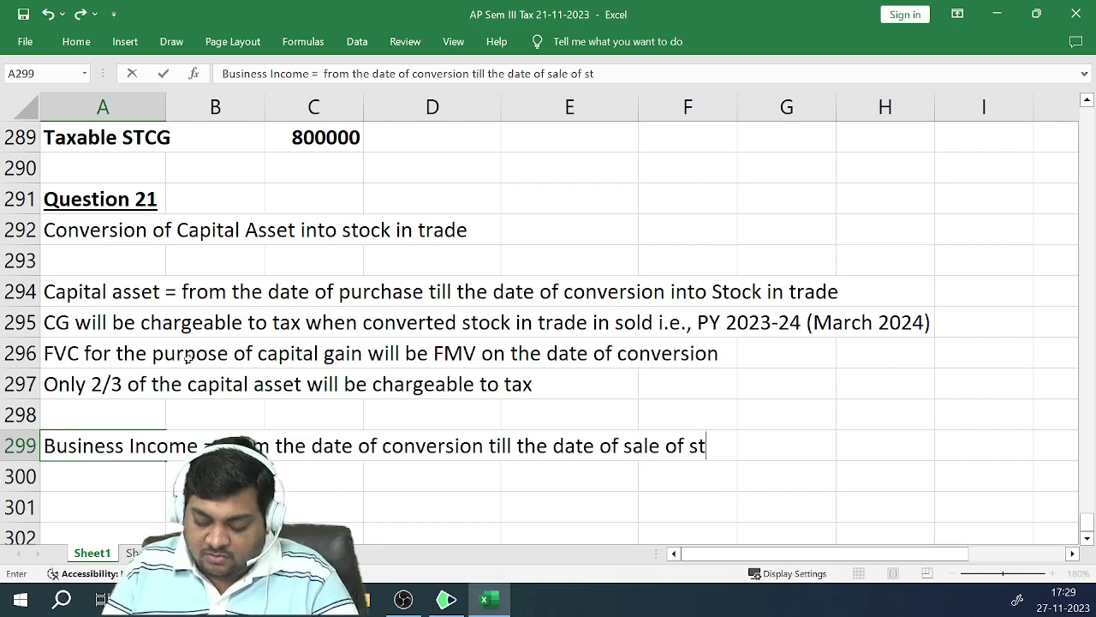
type("ock in trade")
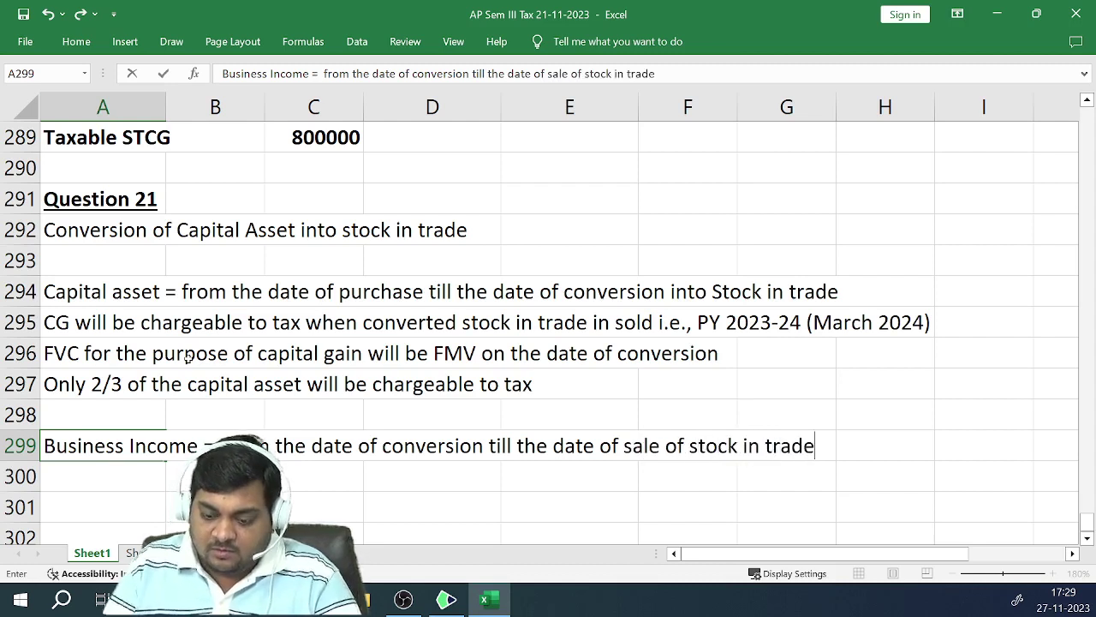
key("Return")
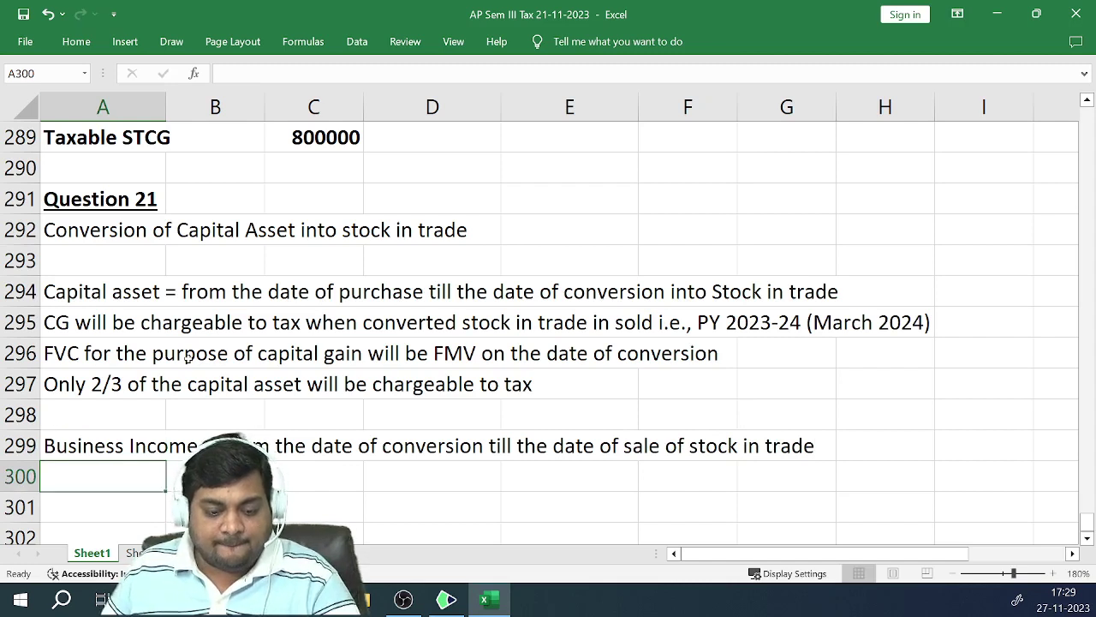
Note that BI is taxable when converted stock is sold, then that stock cost equals FMV at conversion
type("BI")
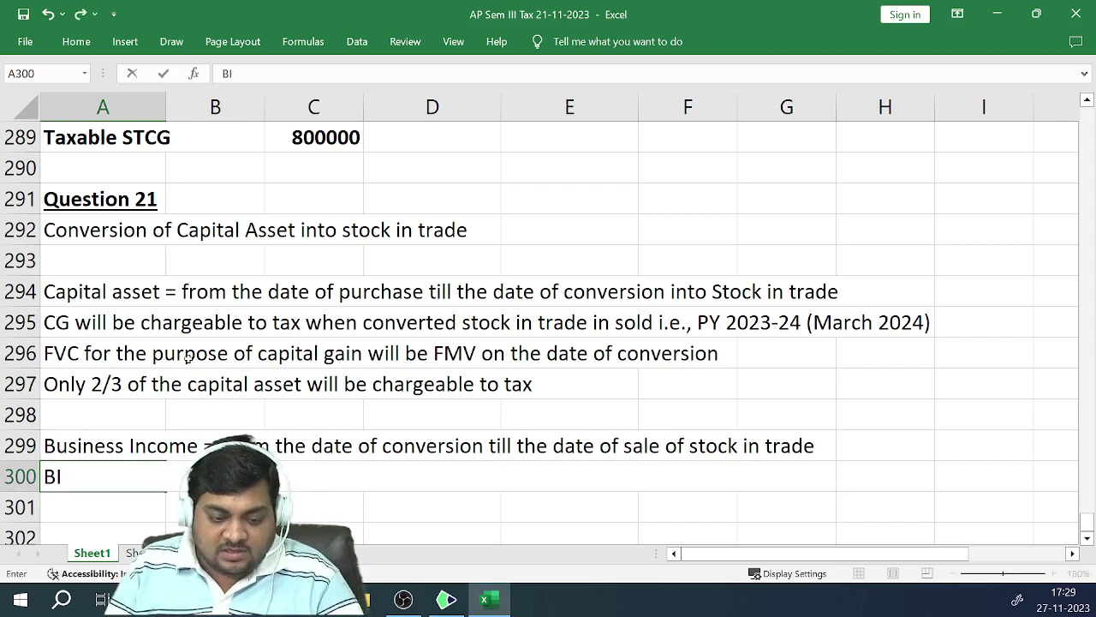
type(" will be ")
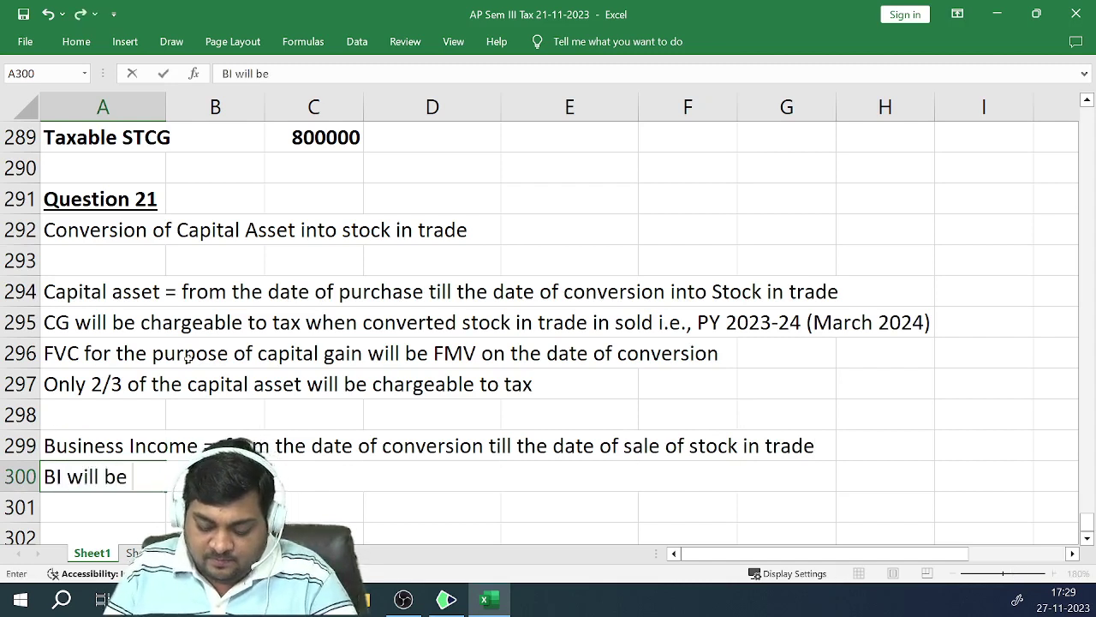
type("chargea")
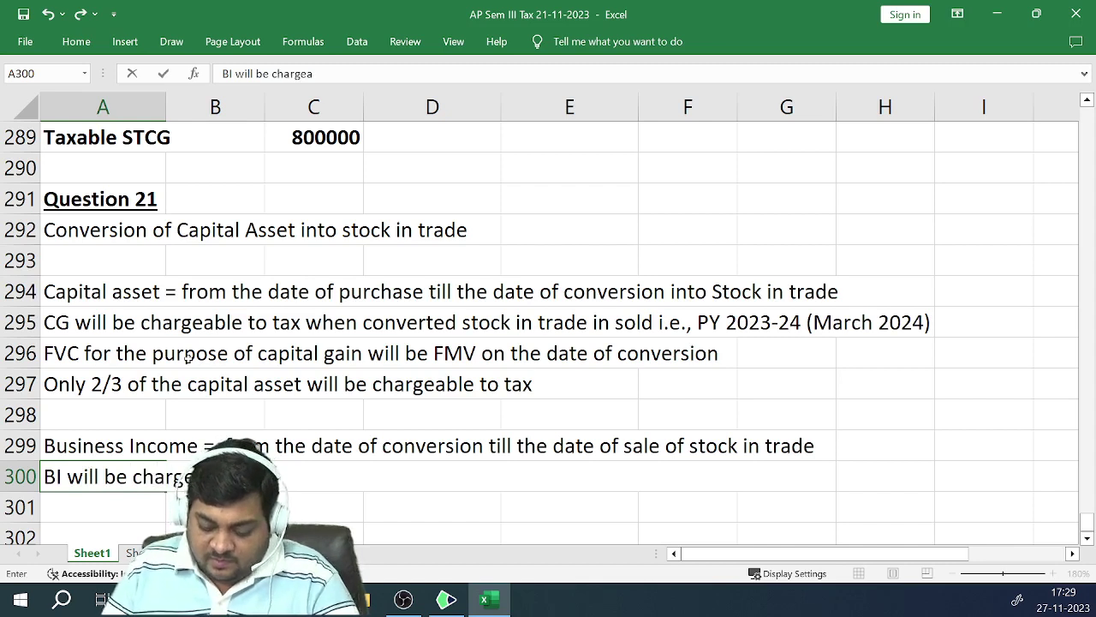
type("ble")
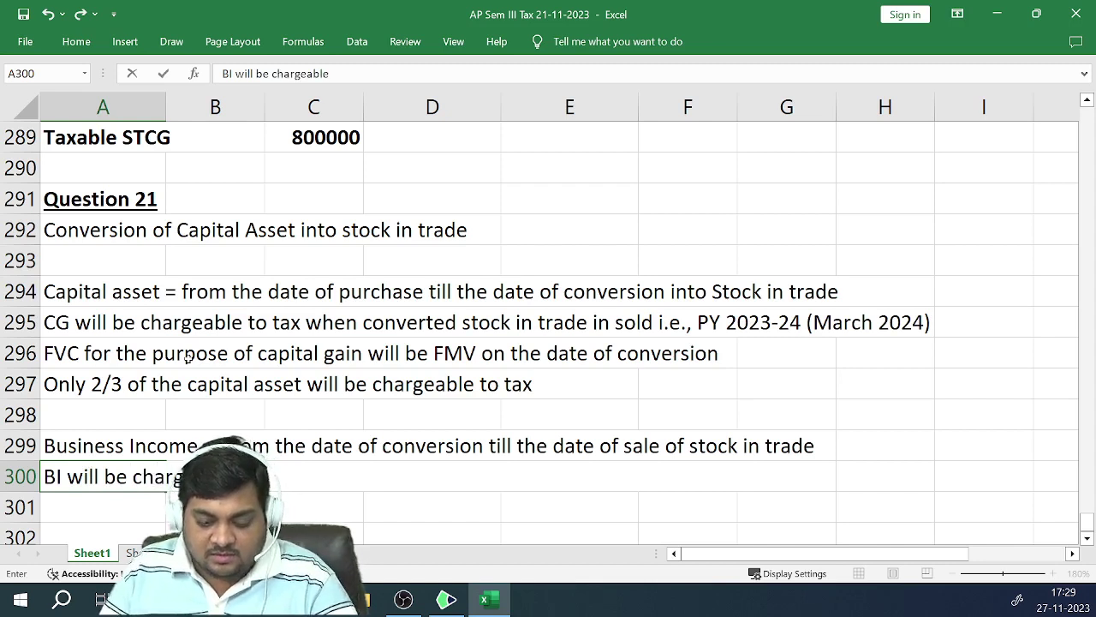
type(" to tax")
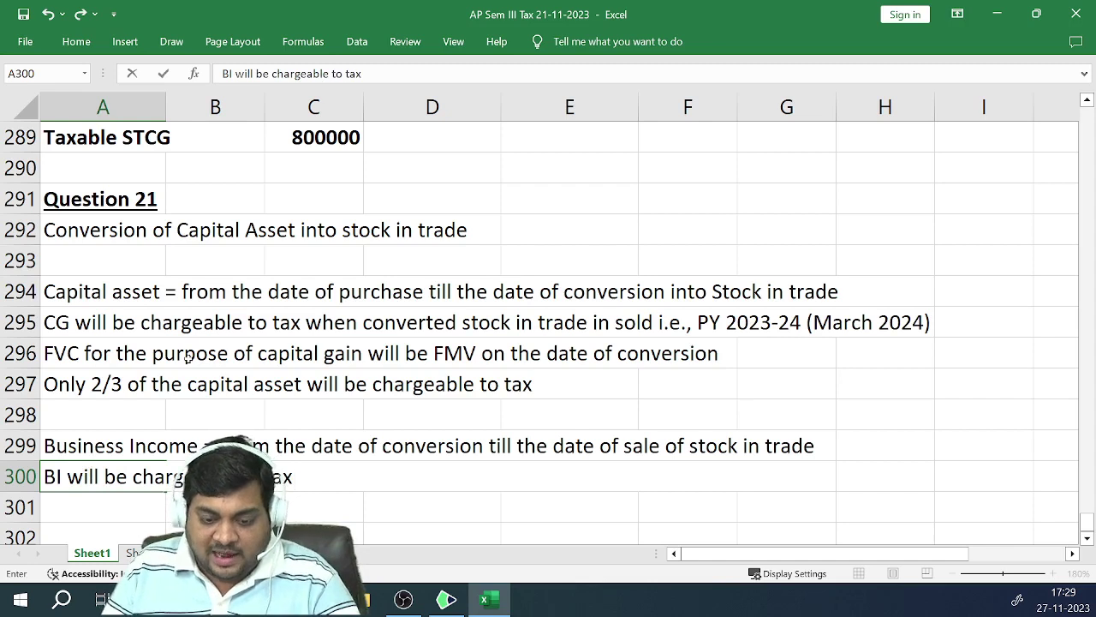
type(" when")
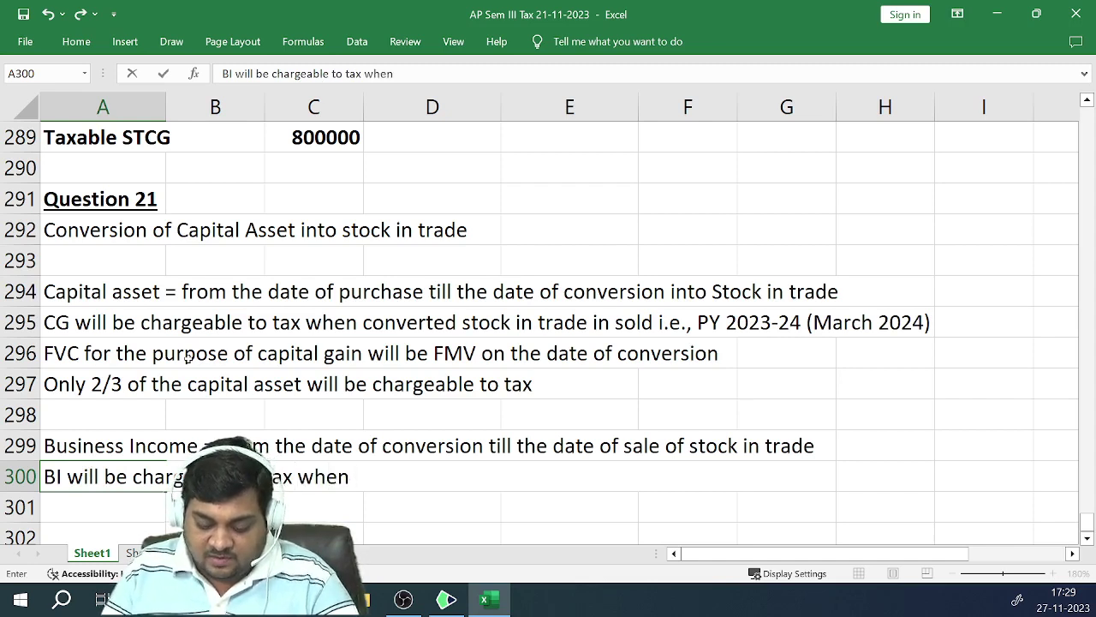
type(" converted ")
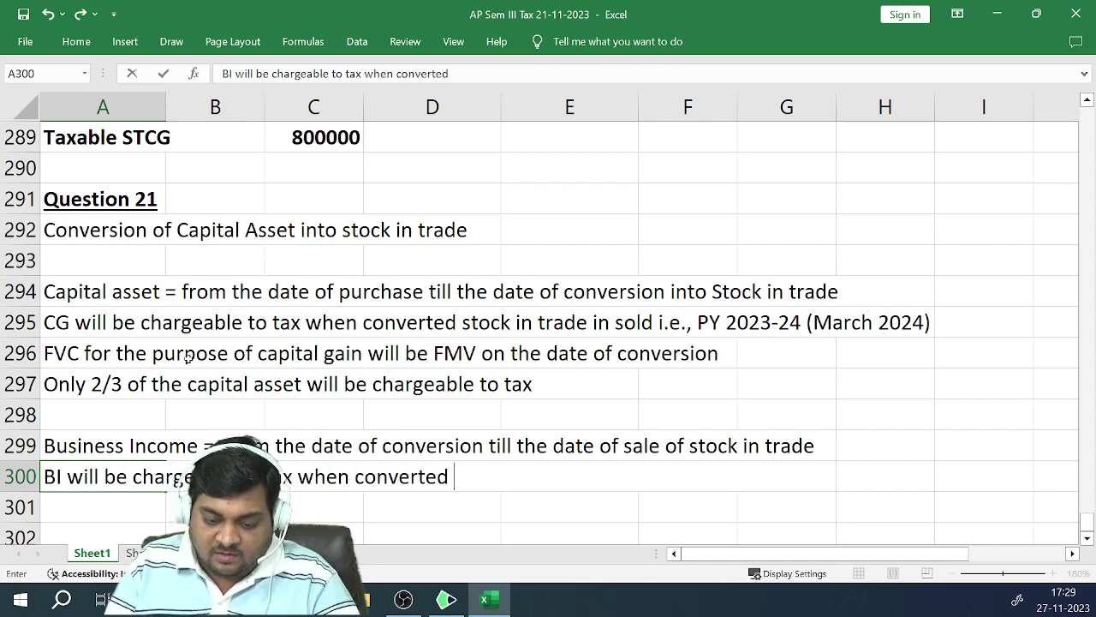
type("stock in")
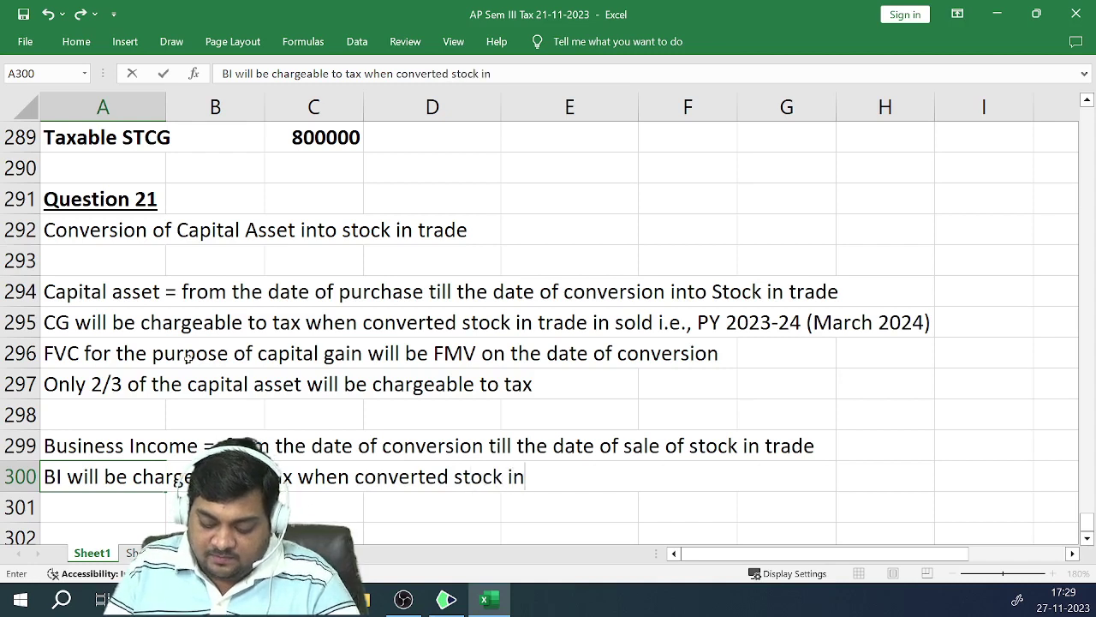
type(" trade is sold")
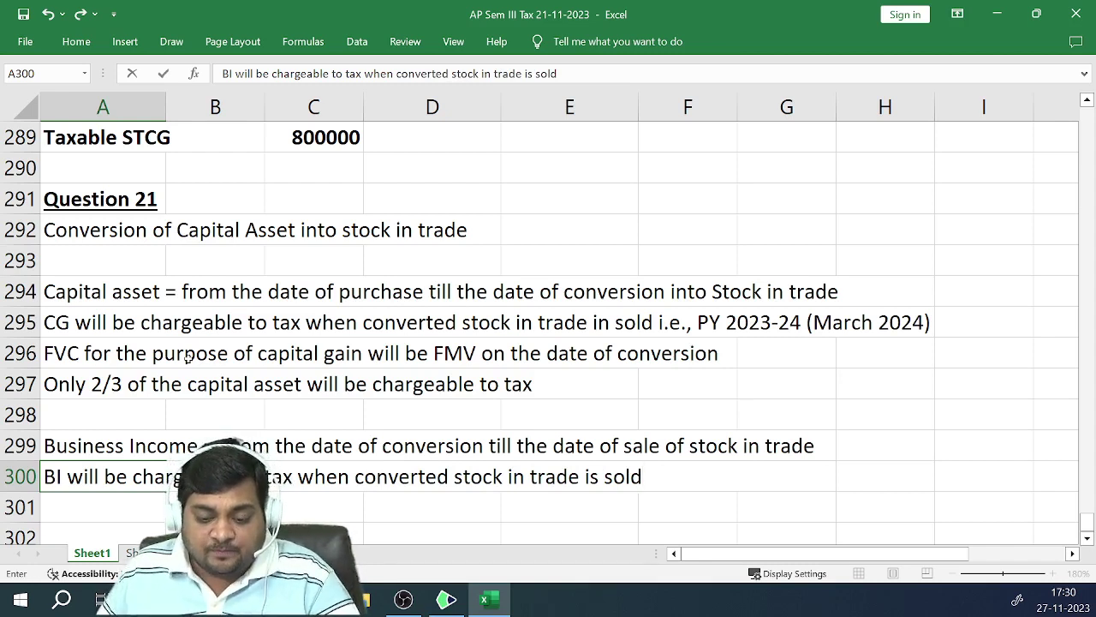
key("Return")
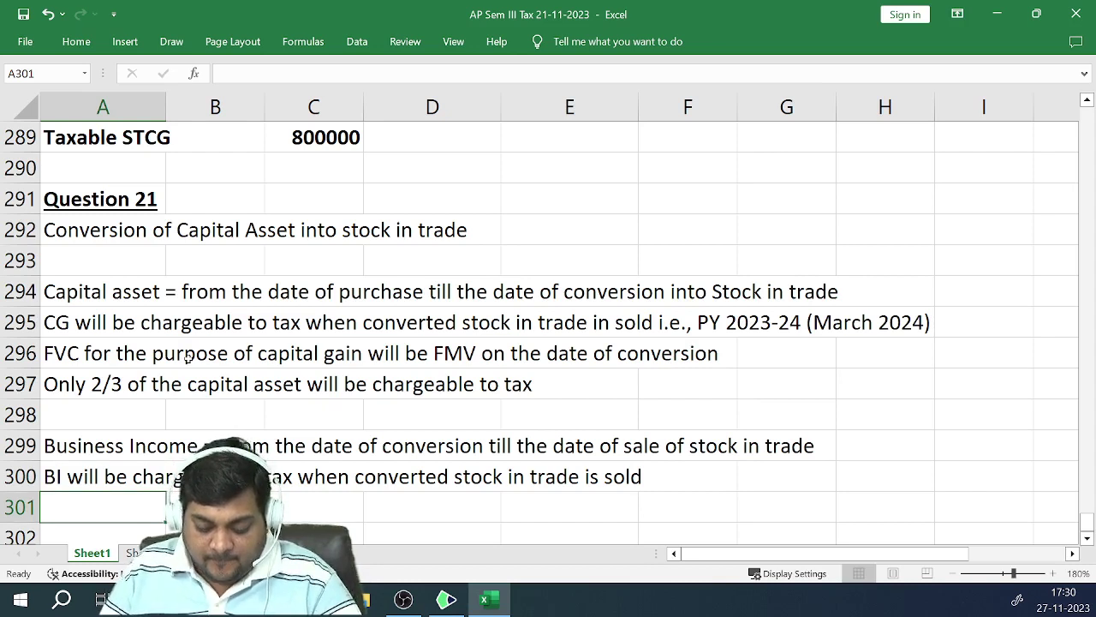
type("COA")
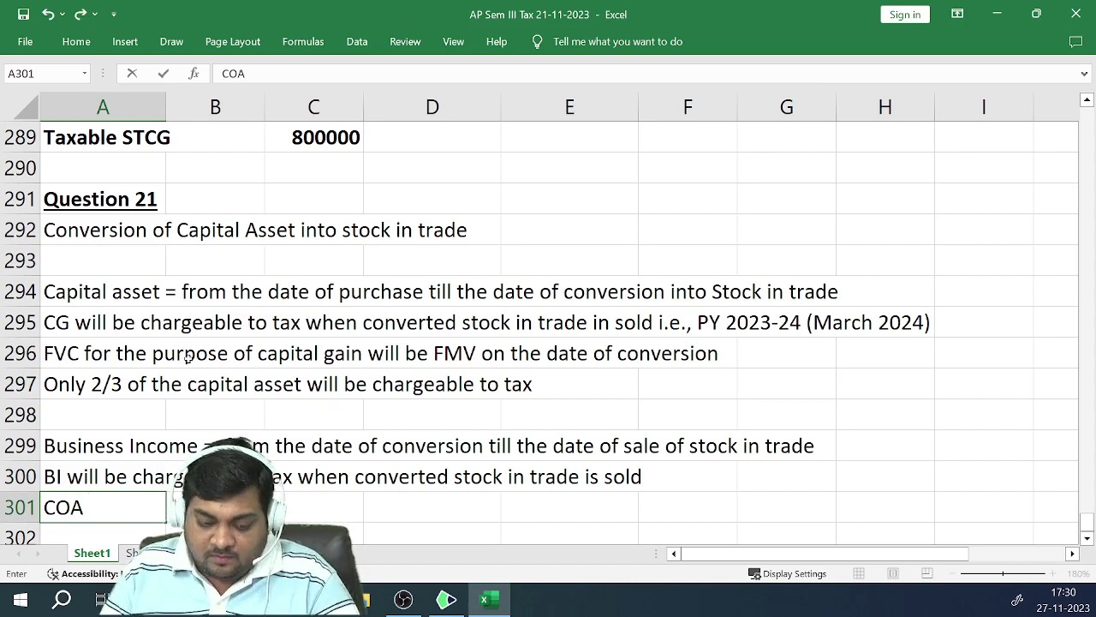
key("BackSpace")
key("BackSpace")
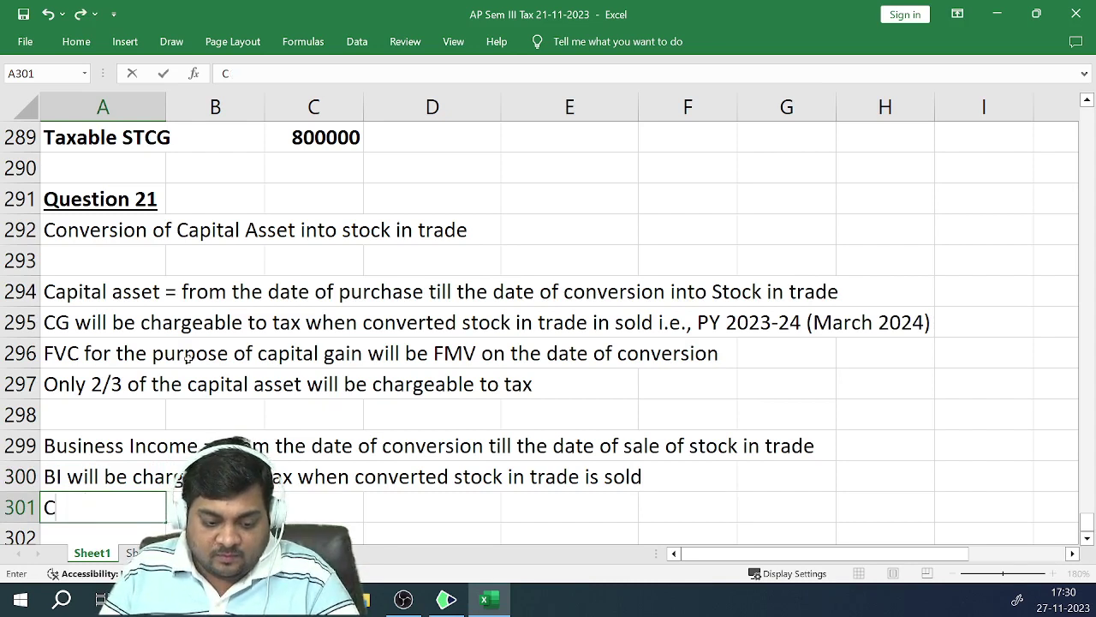
type("ost")
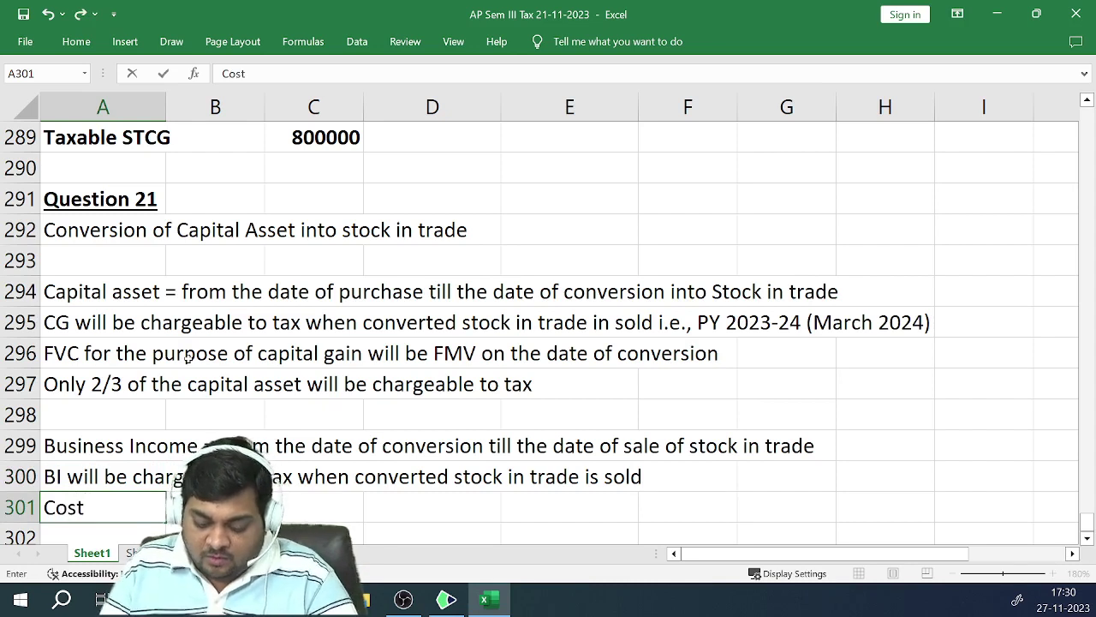
type(" of St")
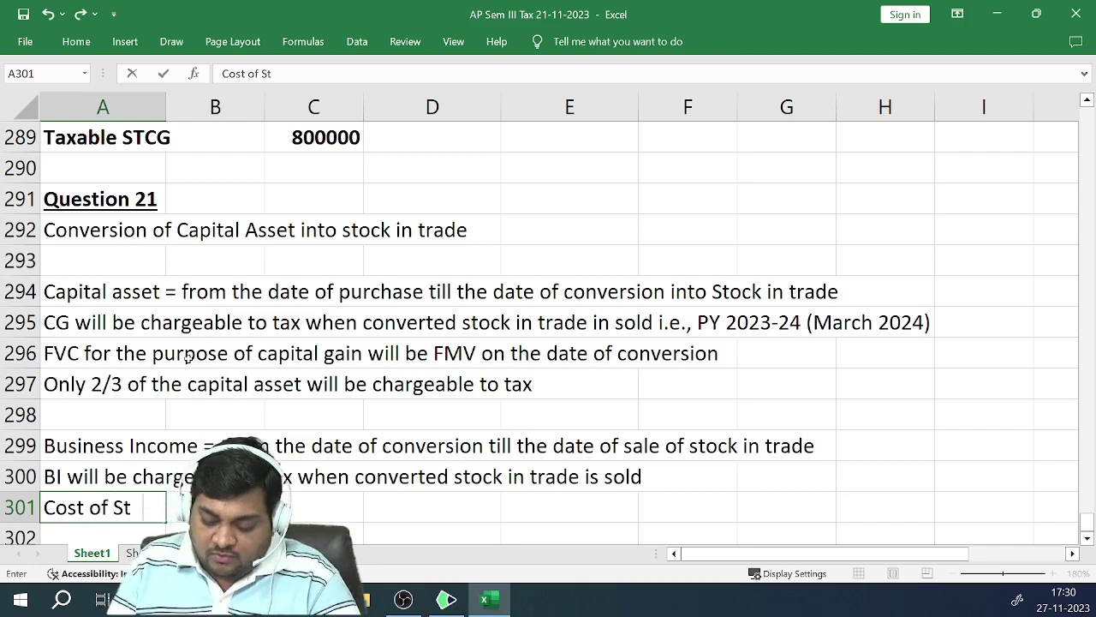
type("ock in tr")
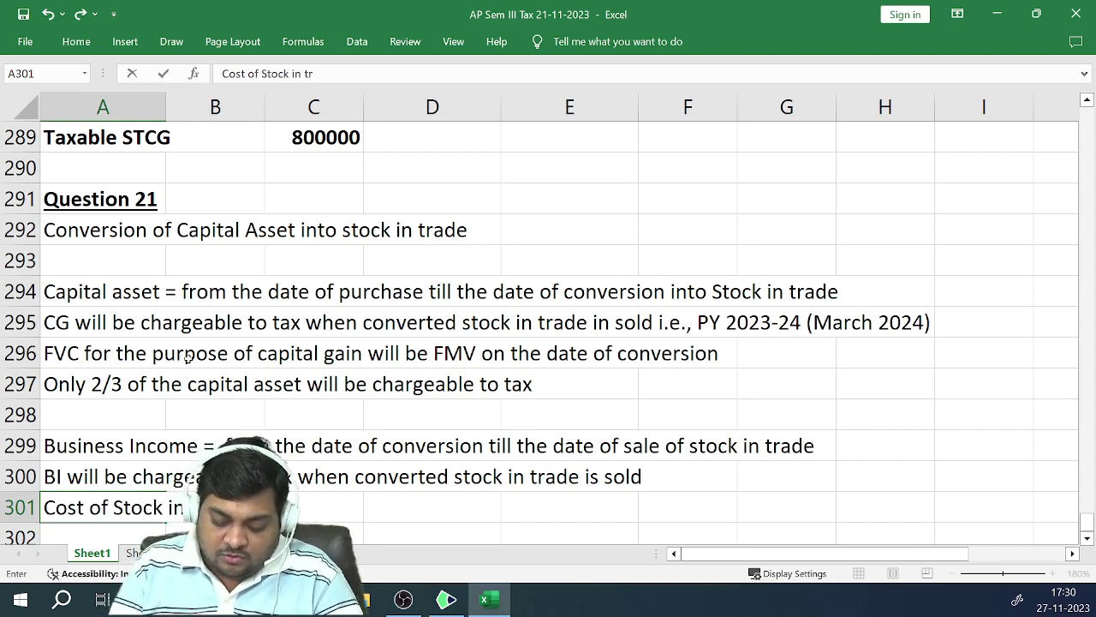
type("ade will")
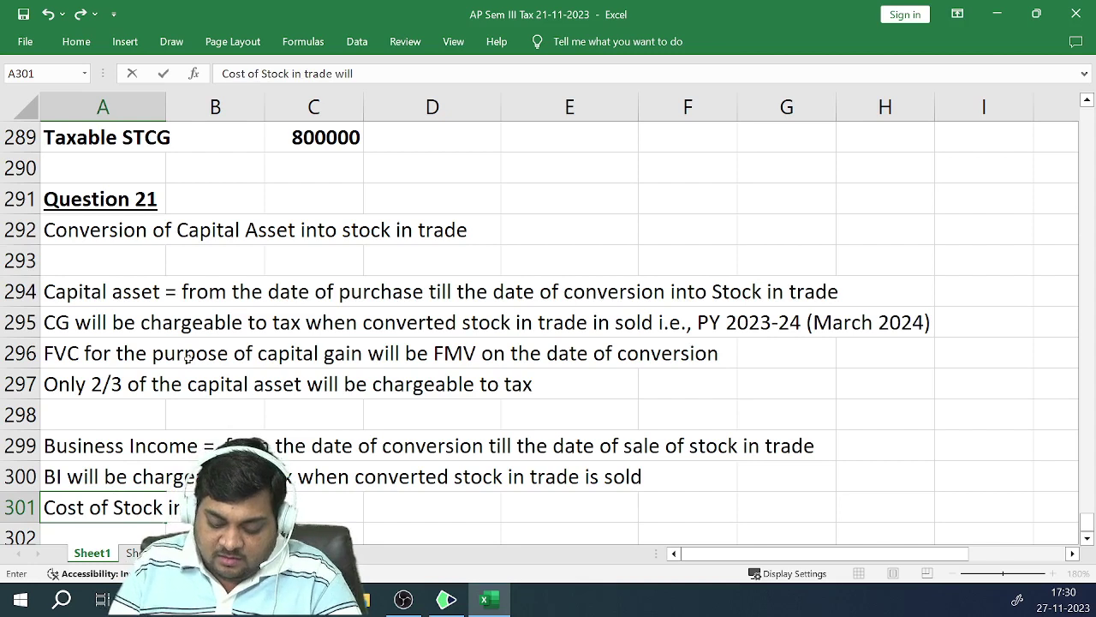
type(" be the")
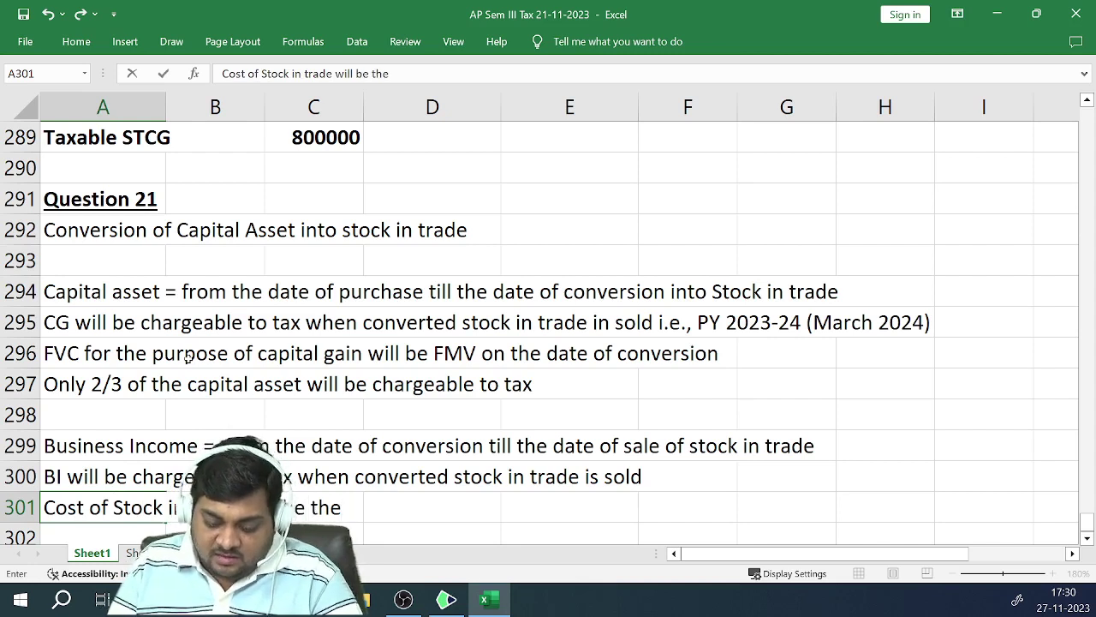
type(" FMV")
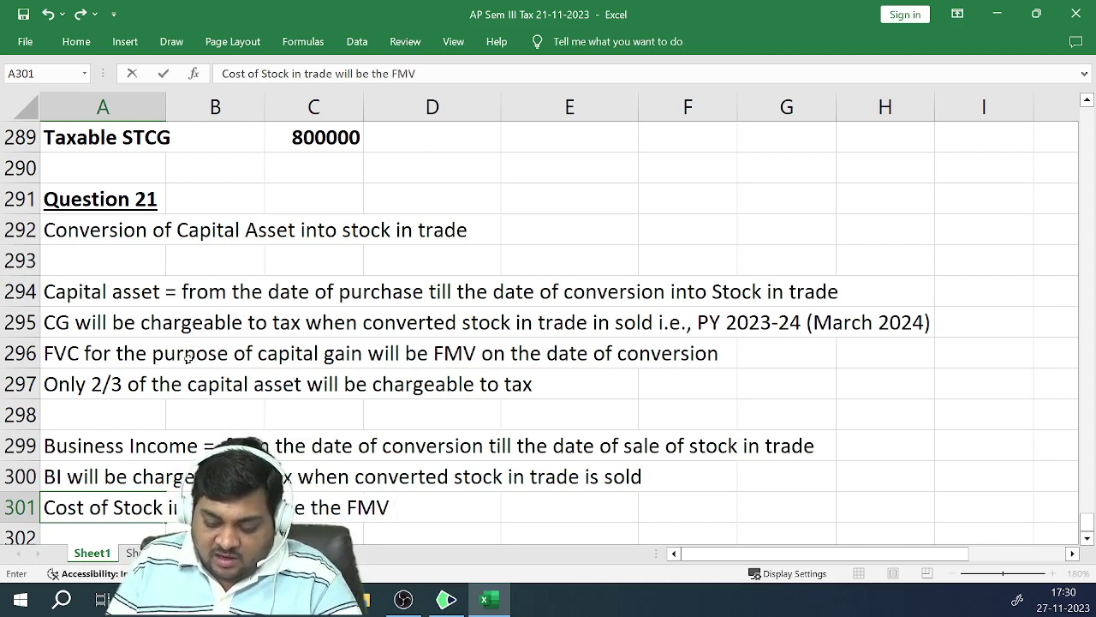
type(" on the d")
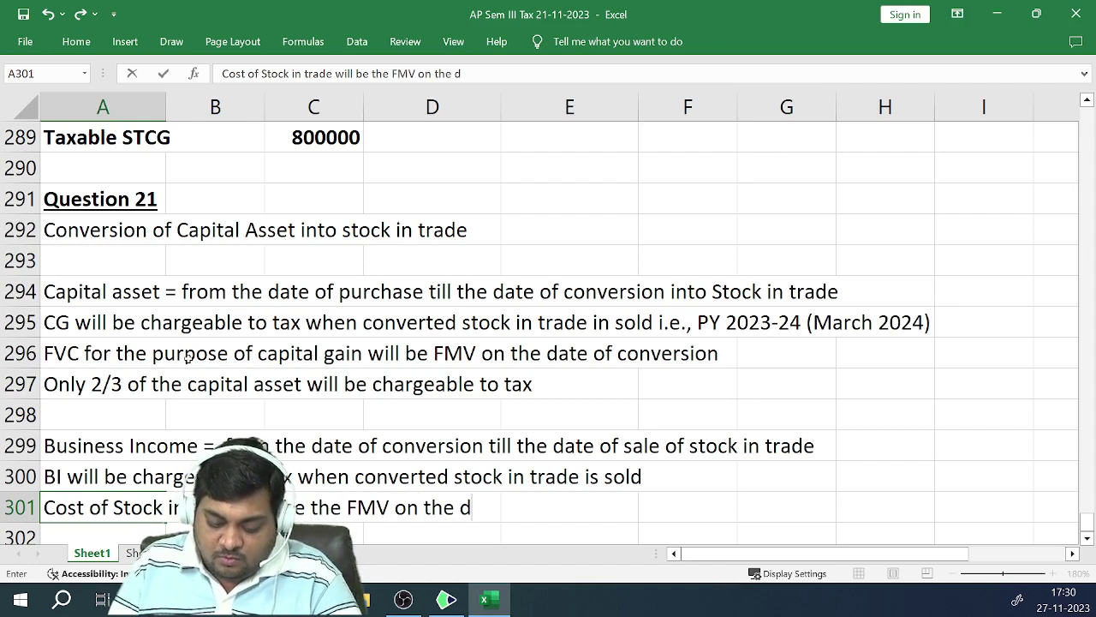
type("ate of ")
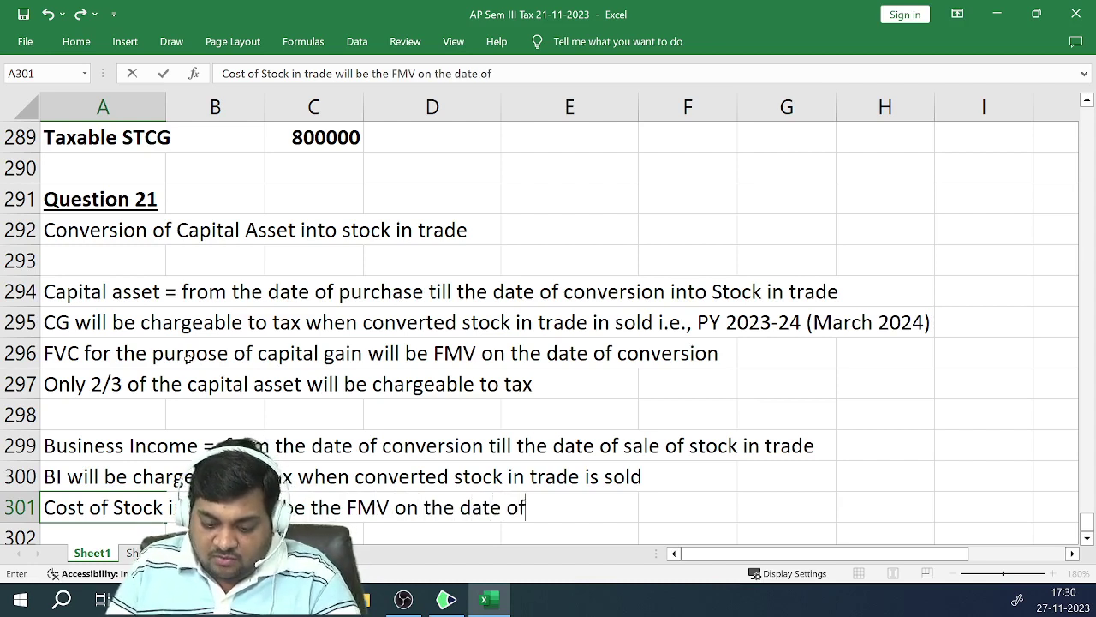
type("conversion")
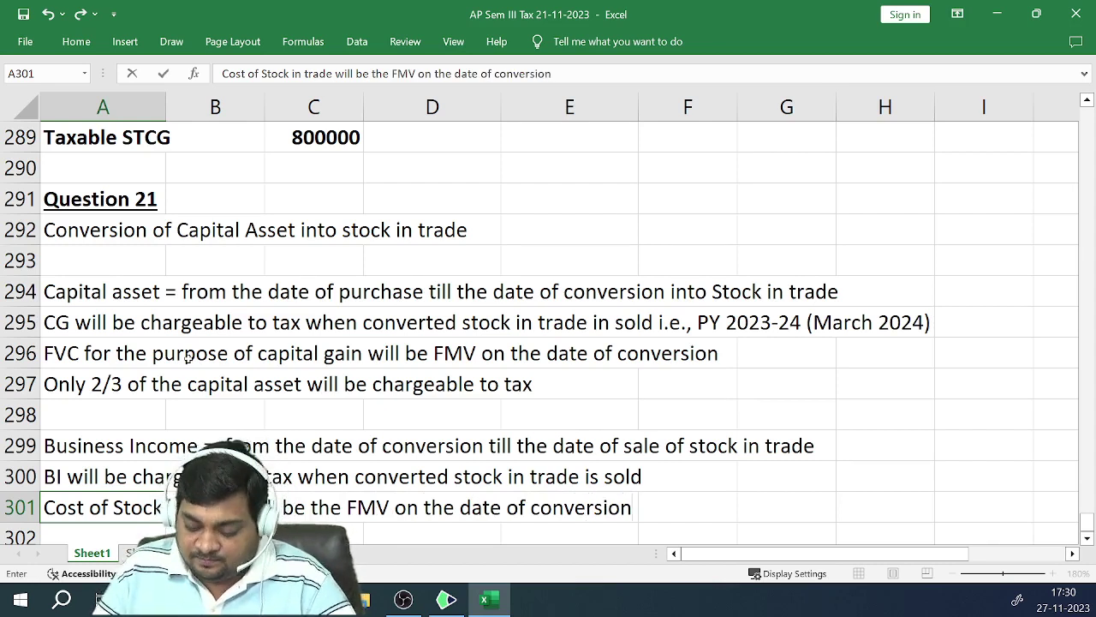
Add the row 302 note 'only 2/3 of the stock in trade will be chargeable to tax'
key("Return")
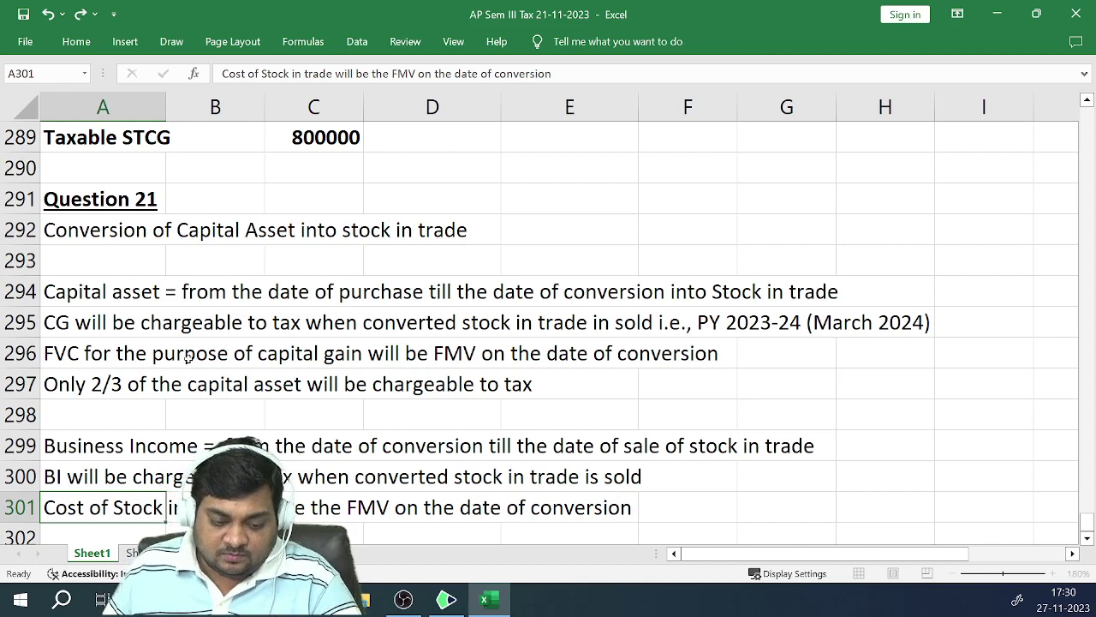
type("only ")
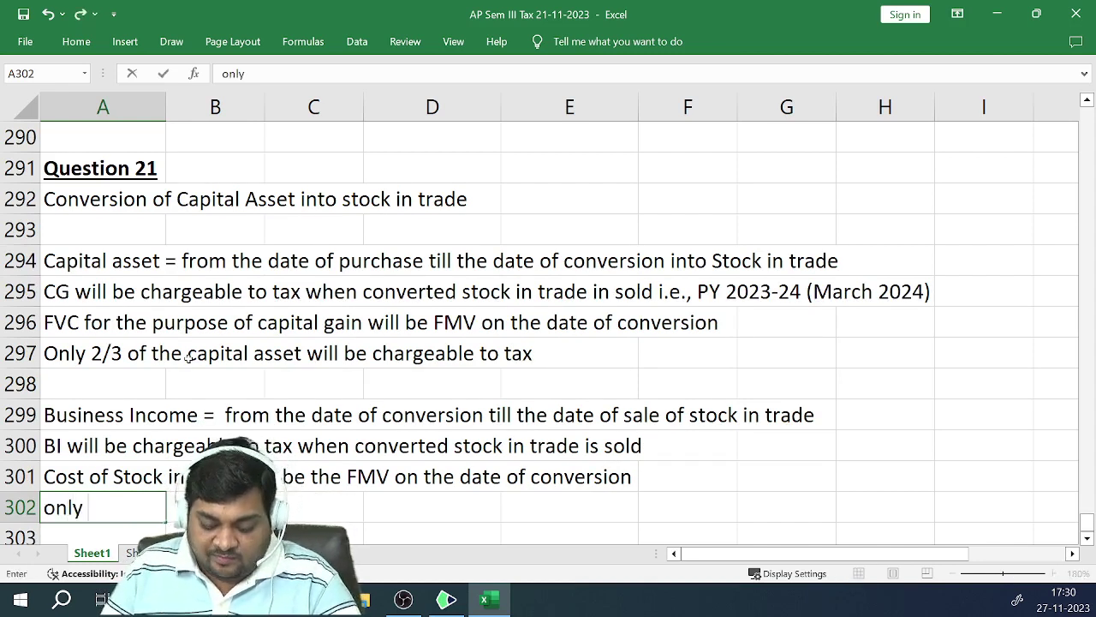
type("2/3")
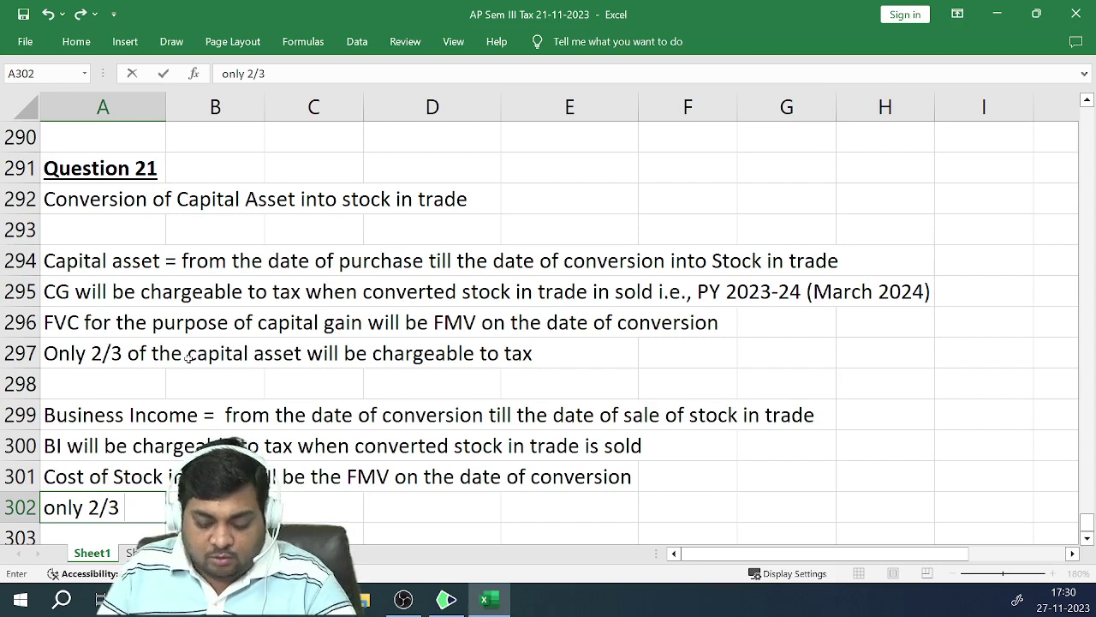
type(" of the s")
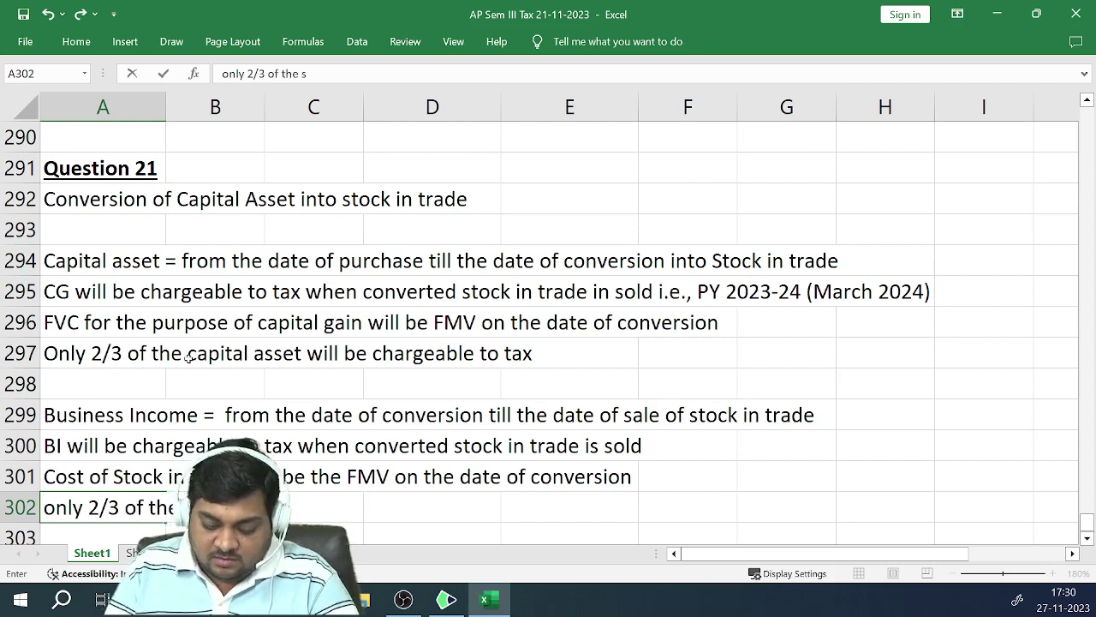
type("tock intrad")
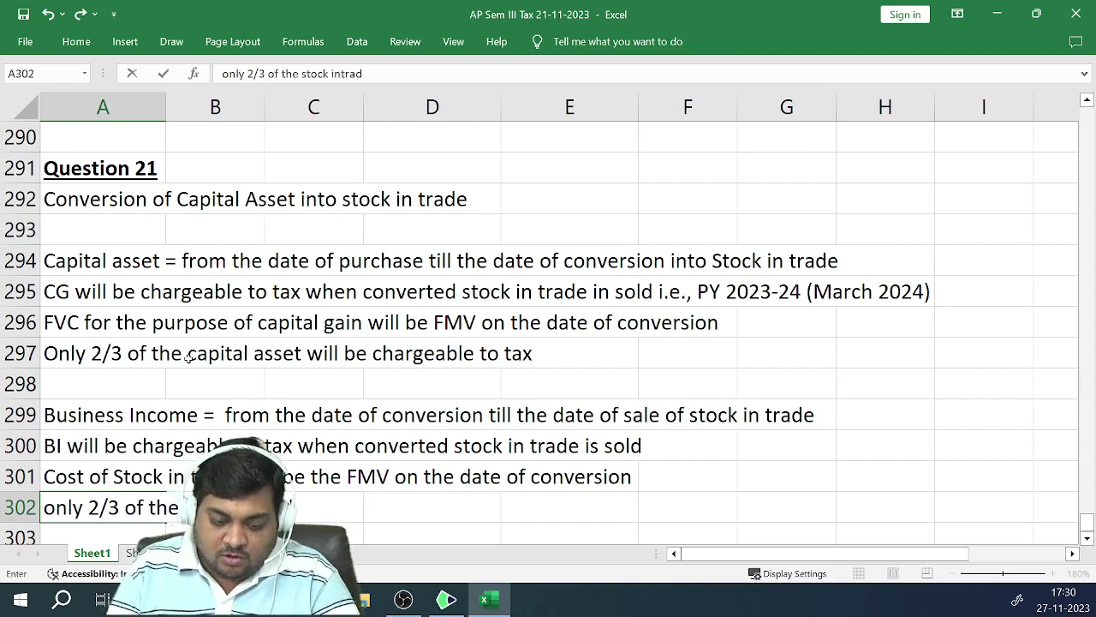
key("BackSpace")
key("BackSpace")
key("BackSpace")
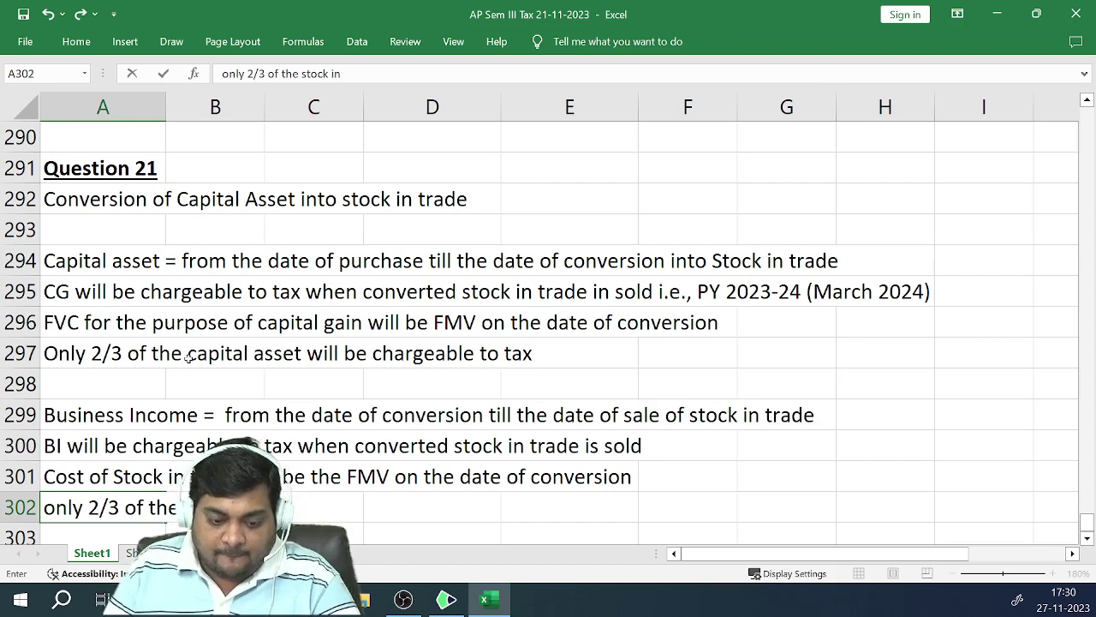
type("trade")
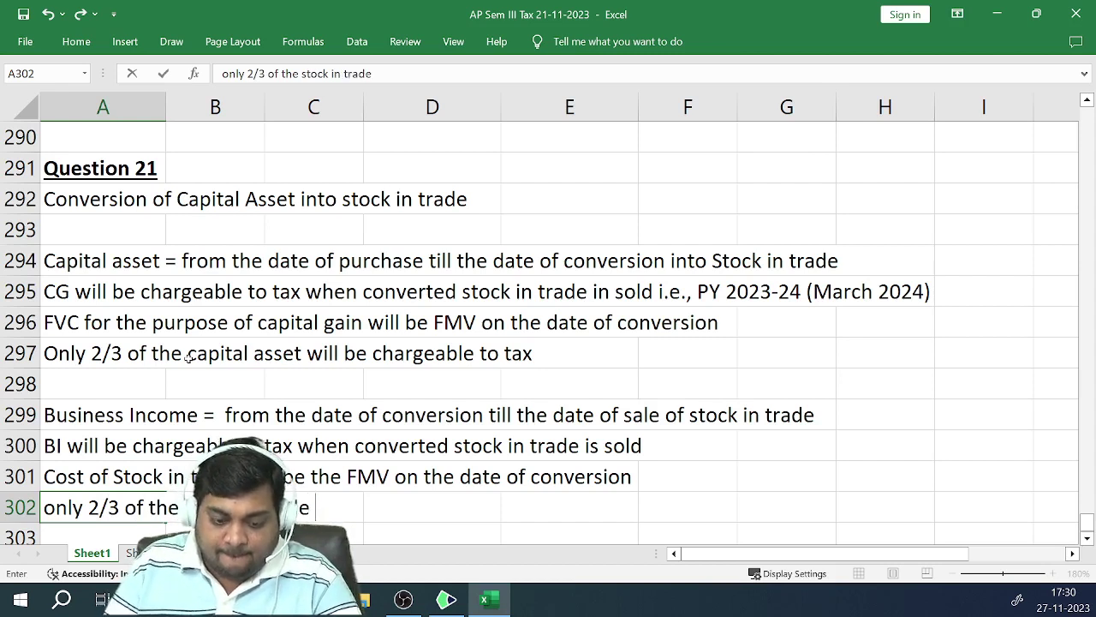
type(" will be")
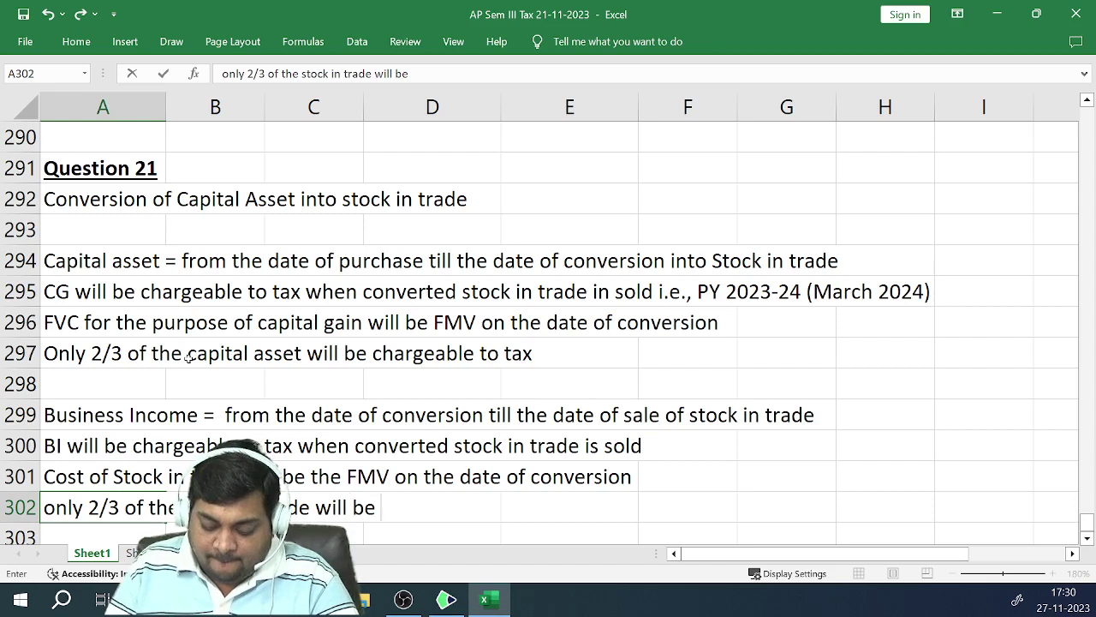
type(" chargeab")
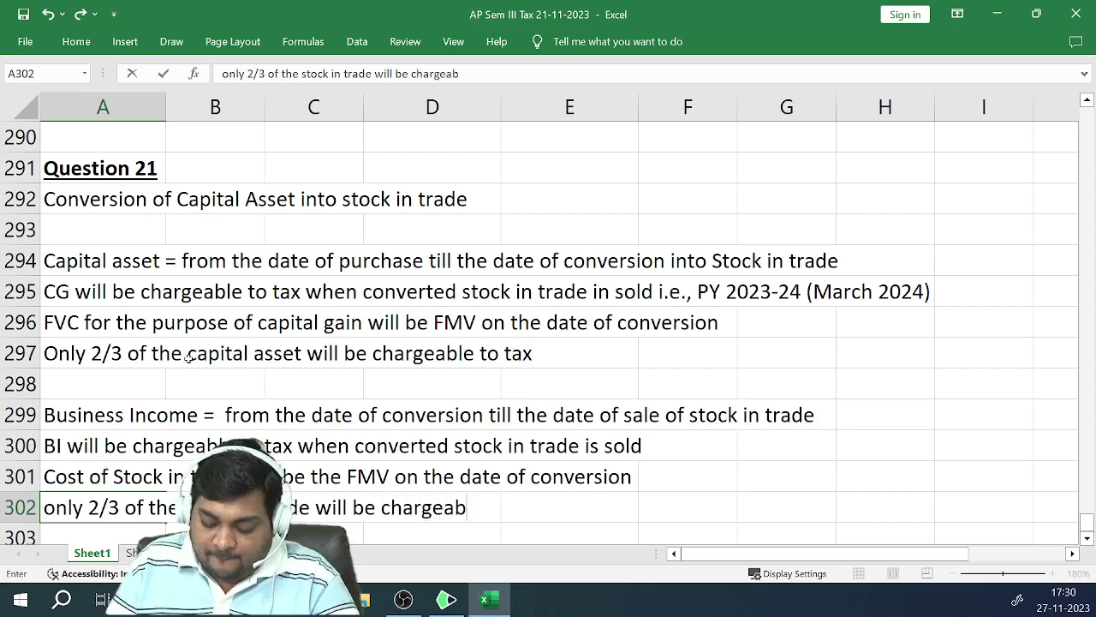
type("le to tax")
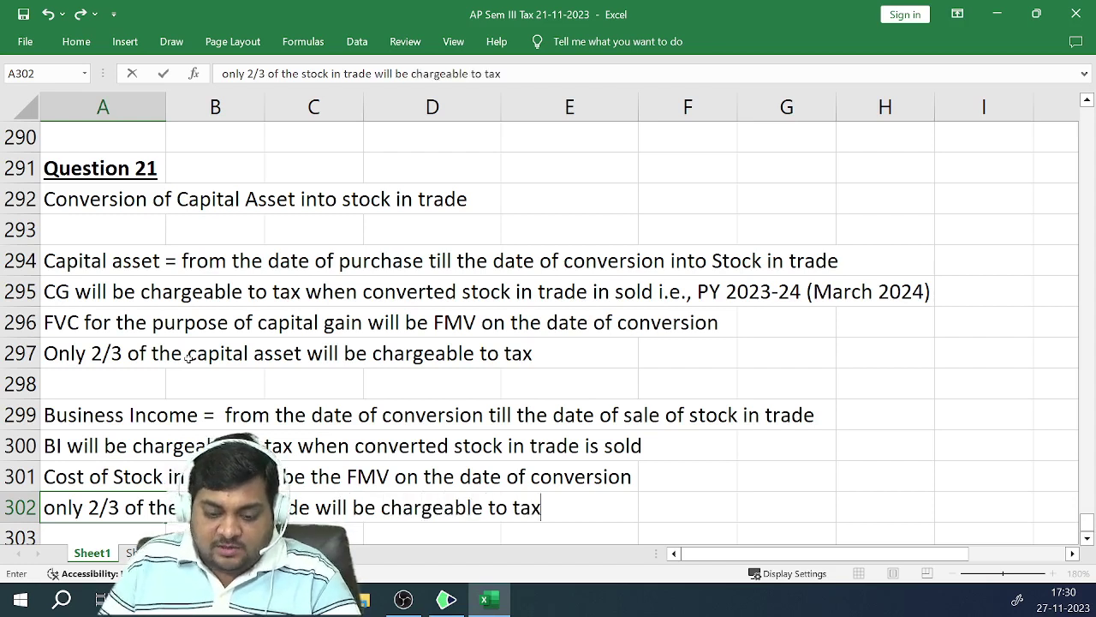
key("ctrl+Return")
key("Return")
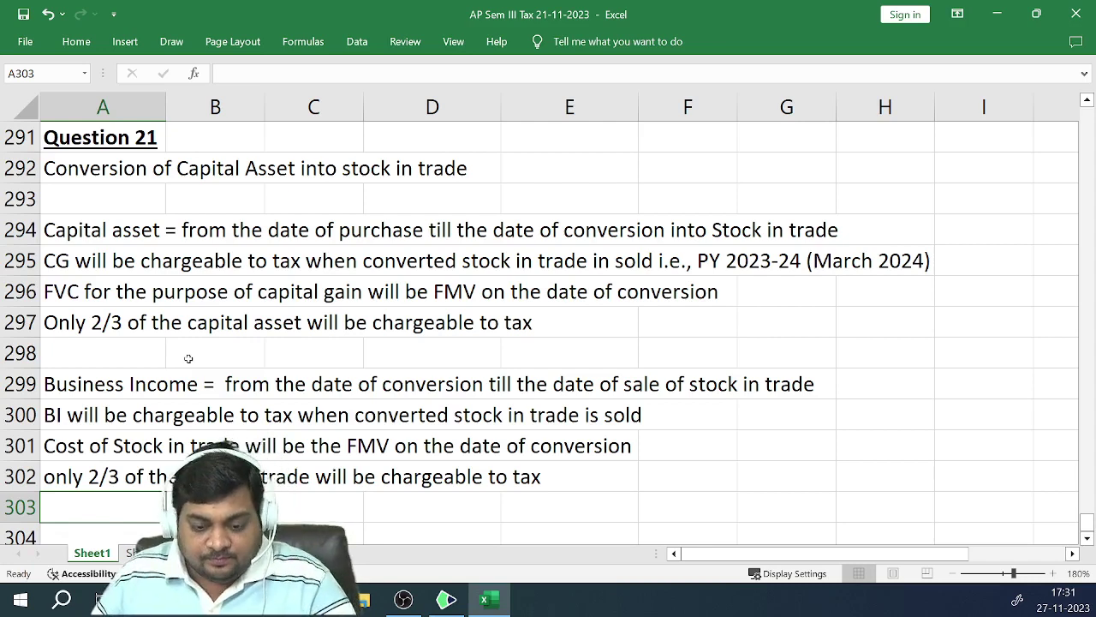
Add a bold, underlined 'Capital Gain' heading in cell A304
key("Return")
key("Return")
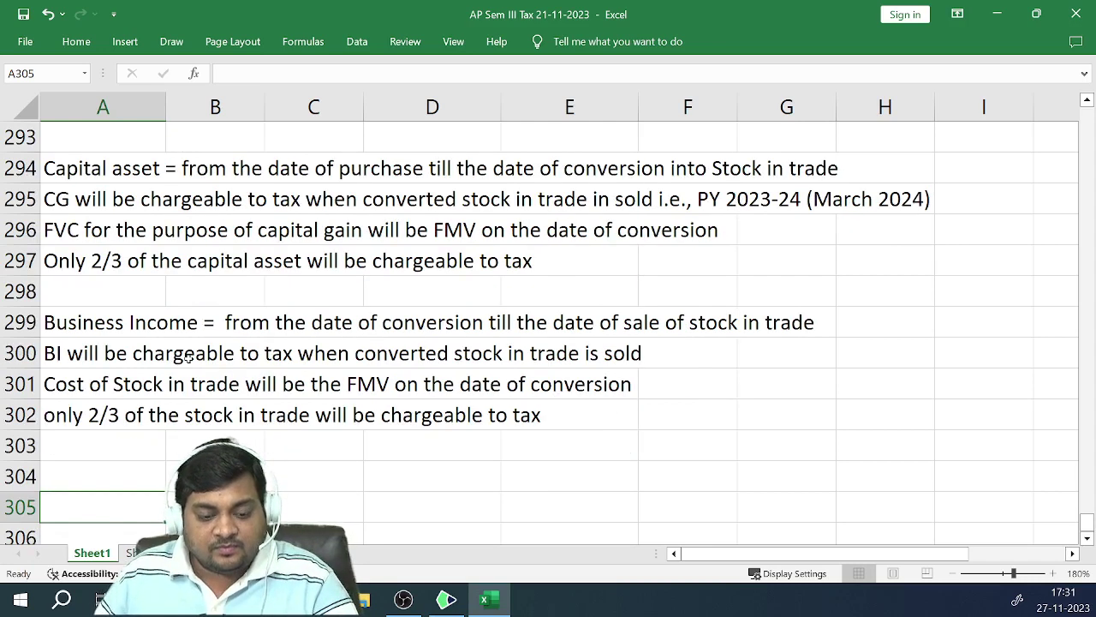
key("Up")
type("Capital ")
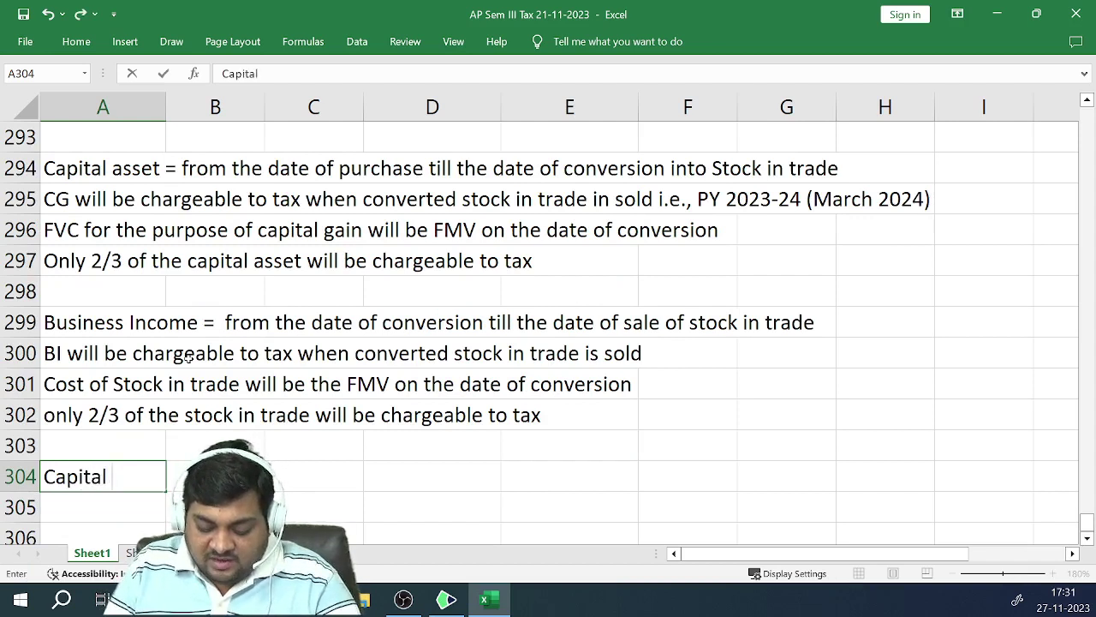
type("GAin")
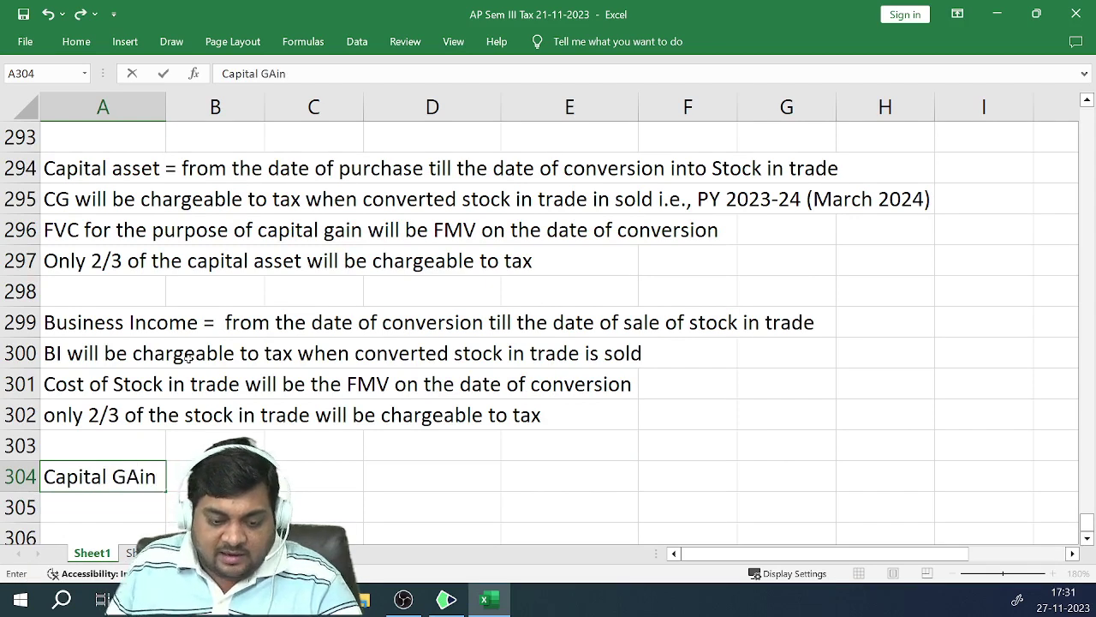
key("Return")
key("Up")
key("ctrl+b")
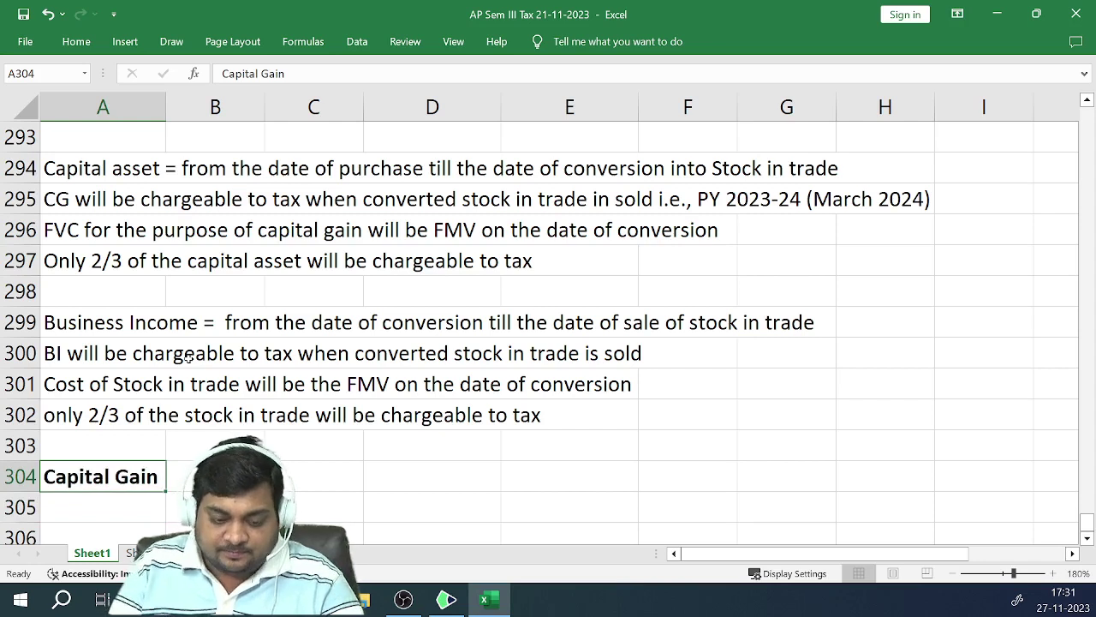
key("ctrl+u")
key("Return")
key("Return")
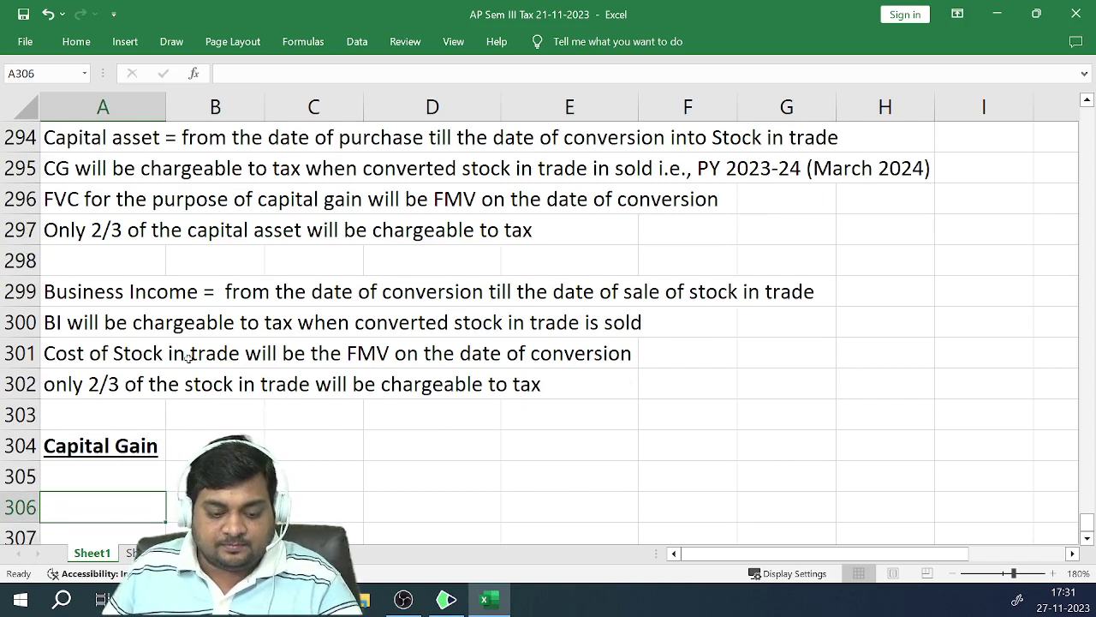
Enter the period of holding in A306 as POH = "2004-05" - 20th march 2023
type("POH =")
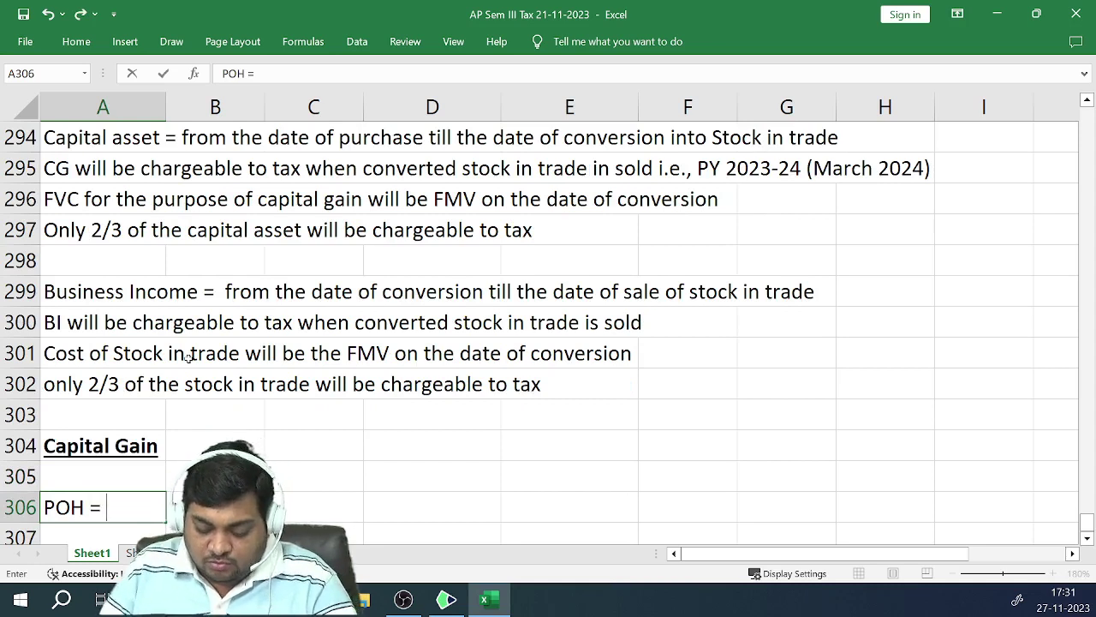
type(" 2004-05")
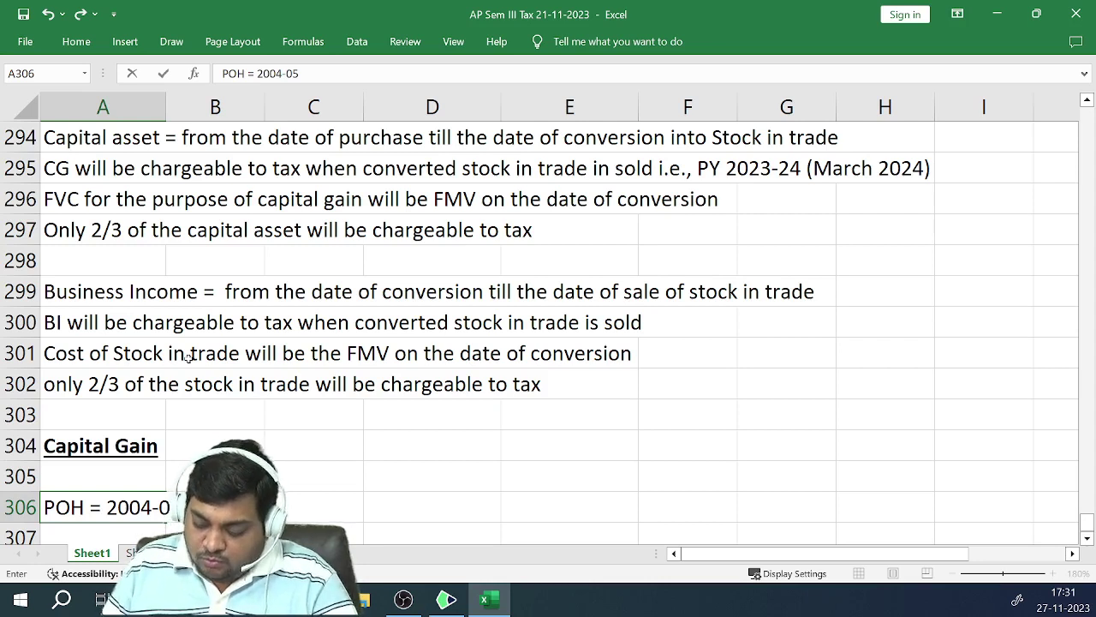
key("ctrl+Return")
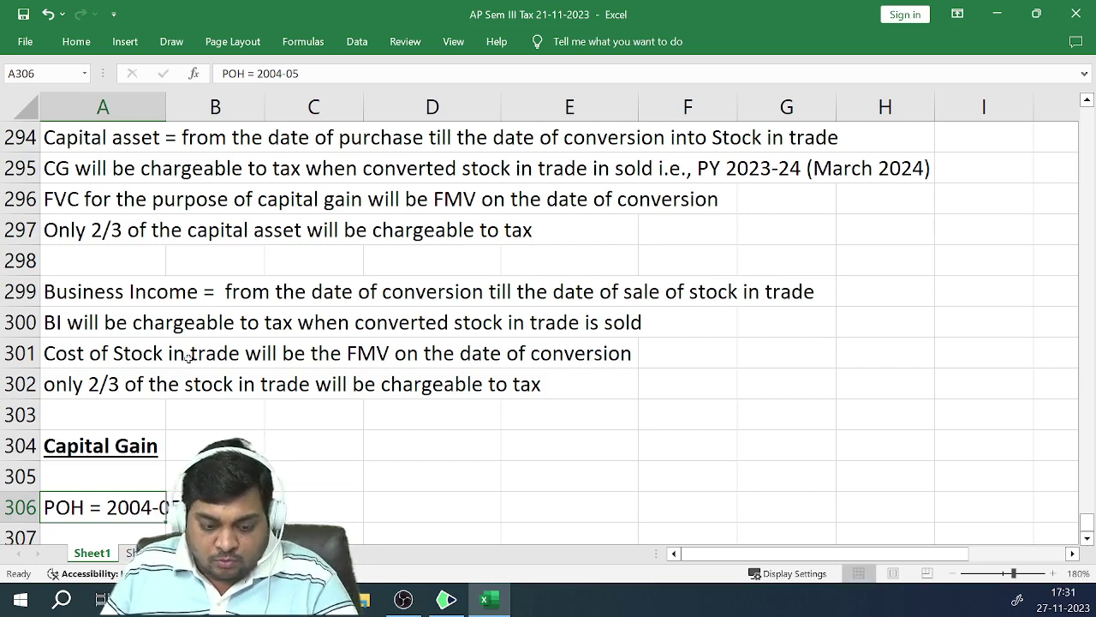
key("F2")
key("Left")
key("Left")
key("Left")
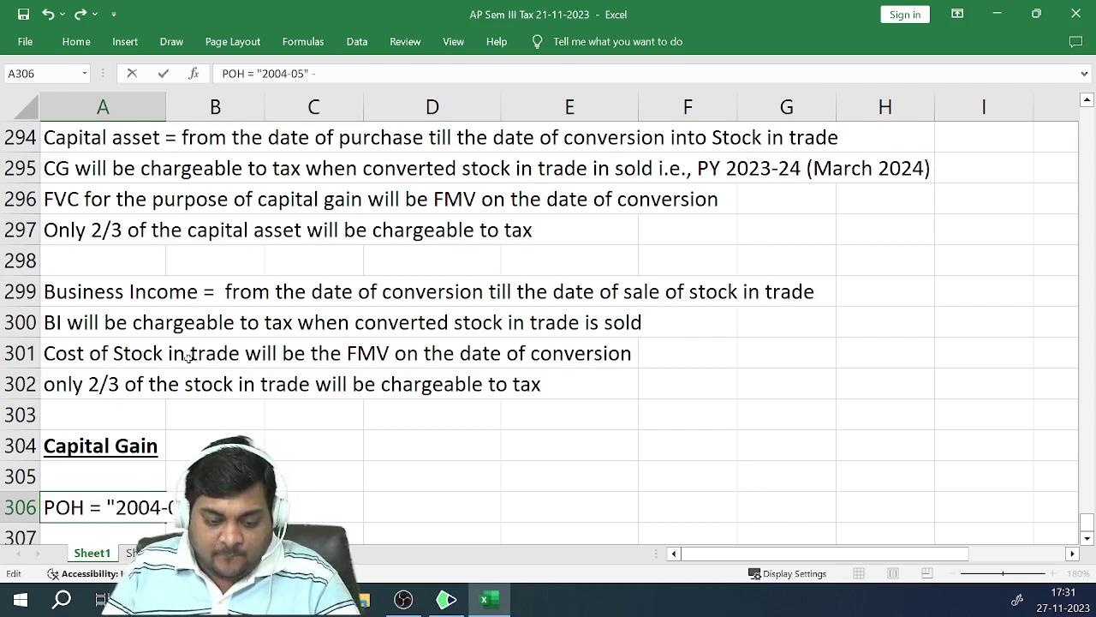
type("20th")
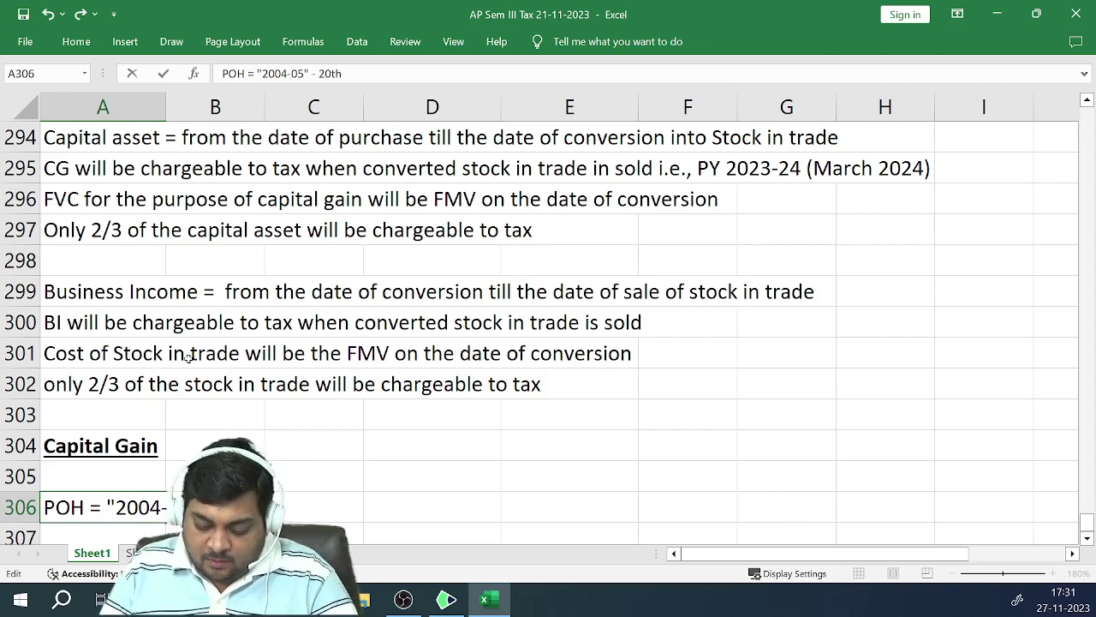
type(" march 2023")
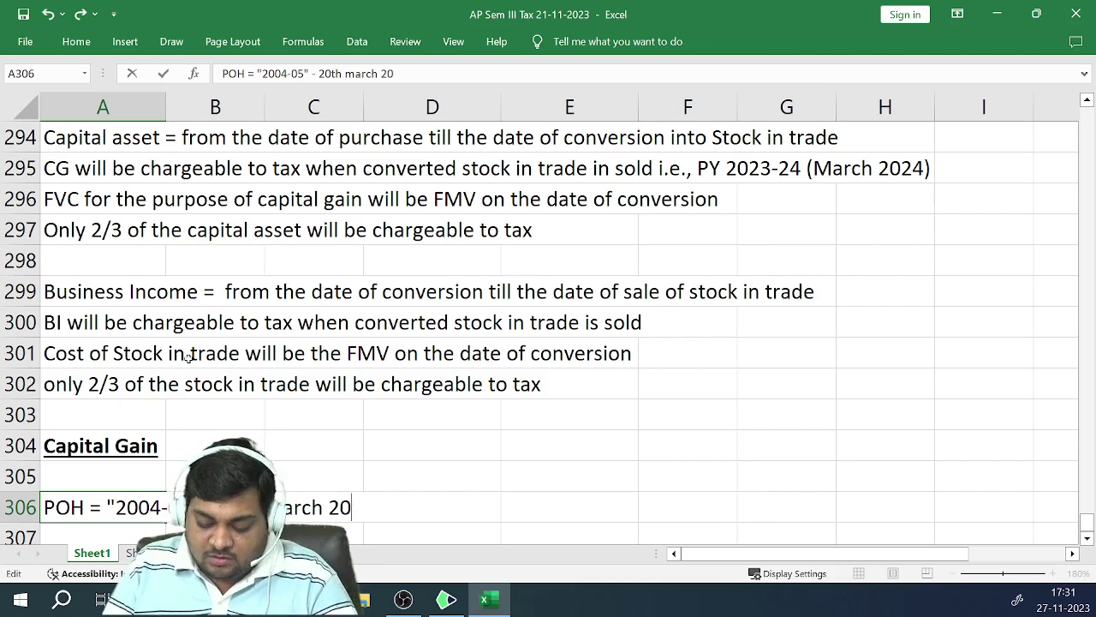
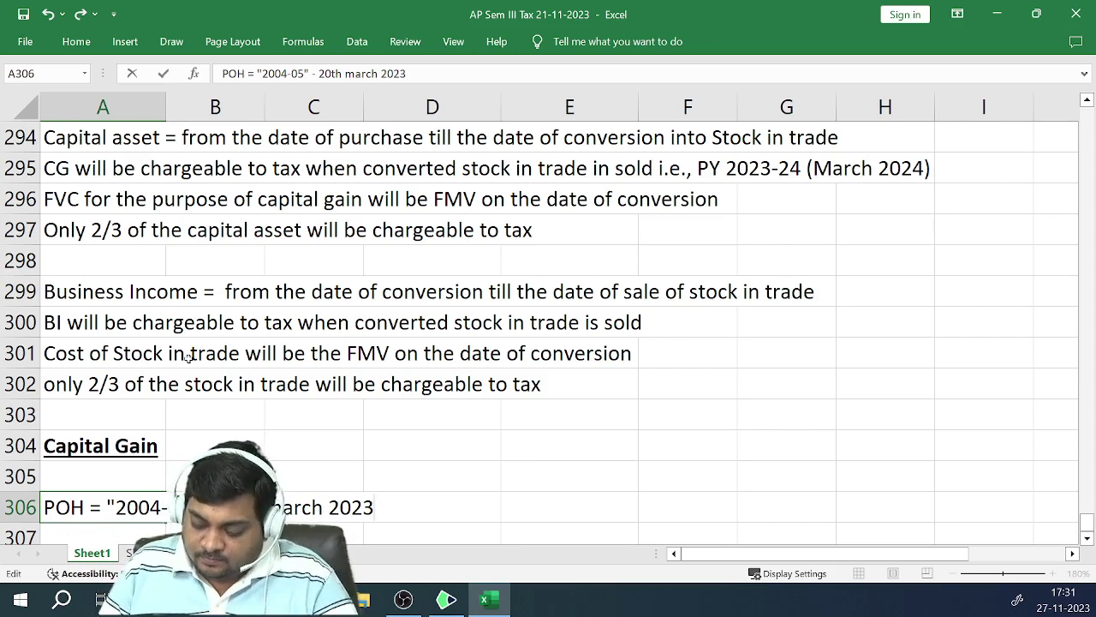
Finish the A306 note with '= LTCA' and leave a blank row
type("= LTC")
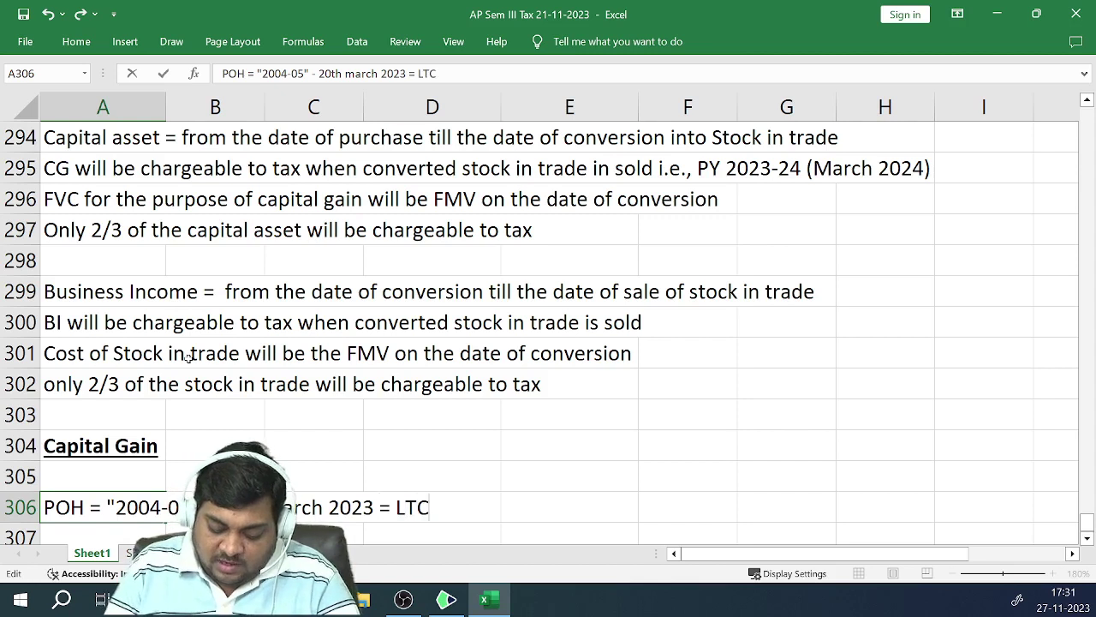
type("A")
key("Return")
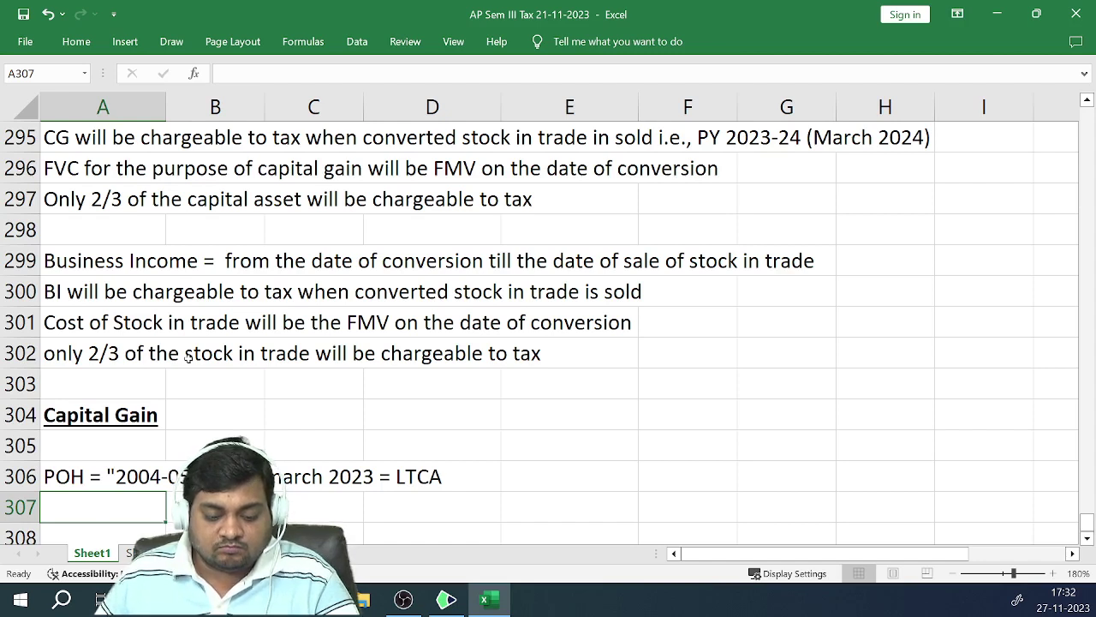
key("Return")
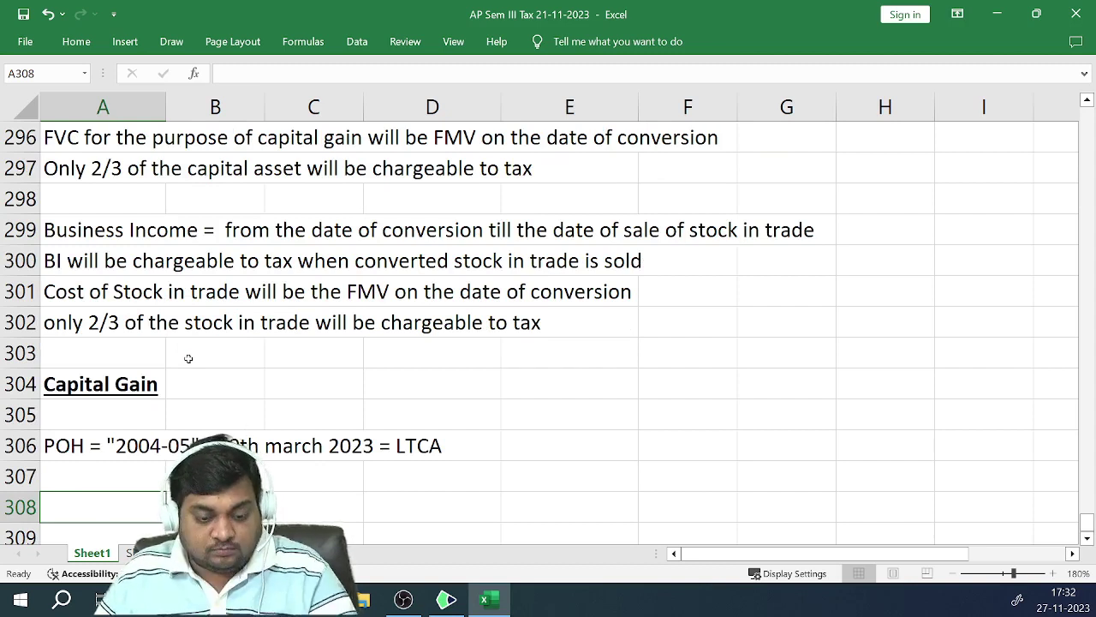
Add a bold, underlined 'Computation of LTCG' heading in A308
type("Con")
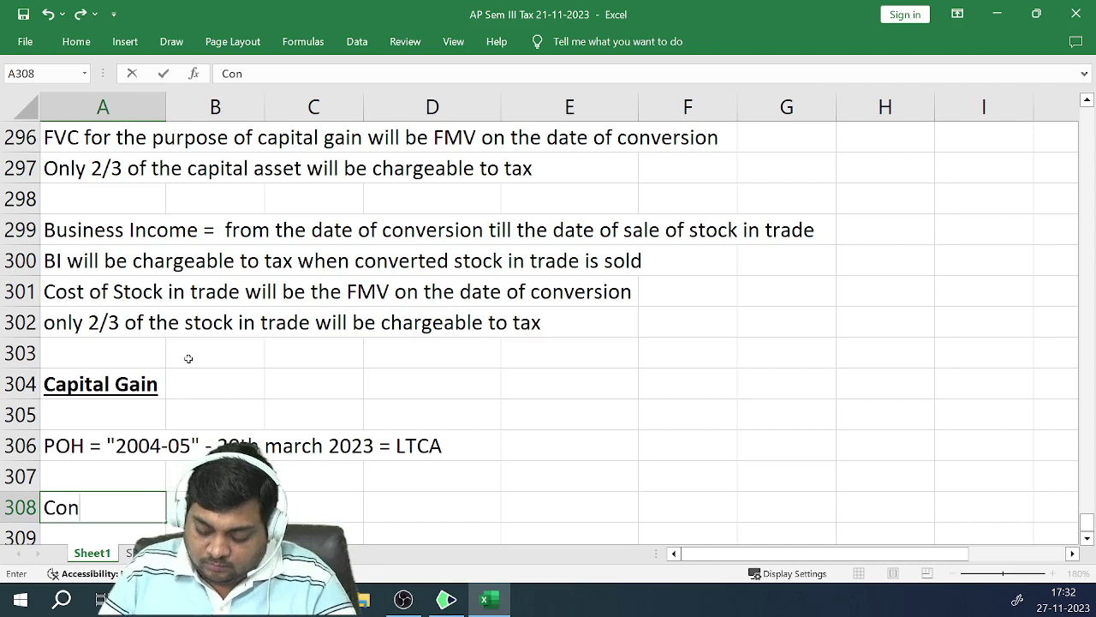
key("BackSpace")
type("mputat")
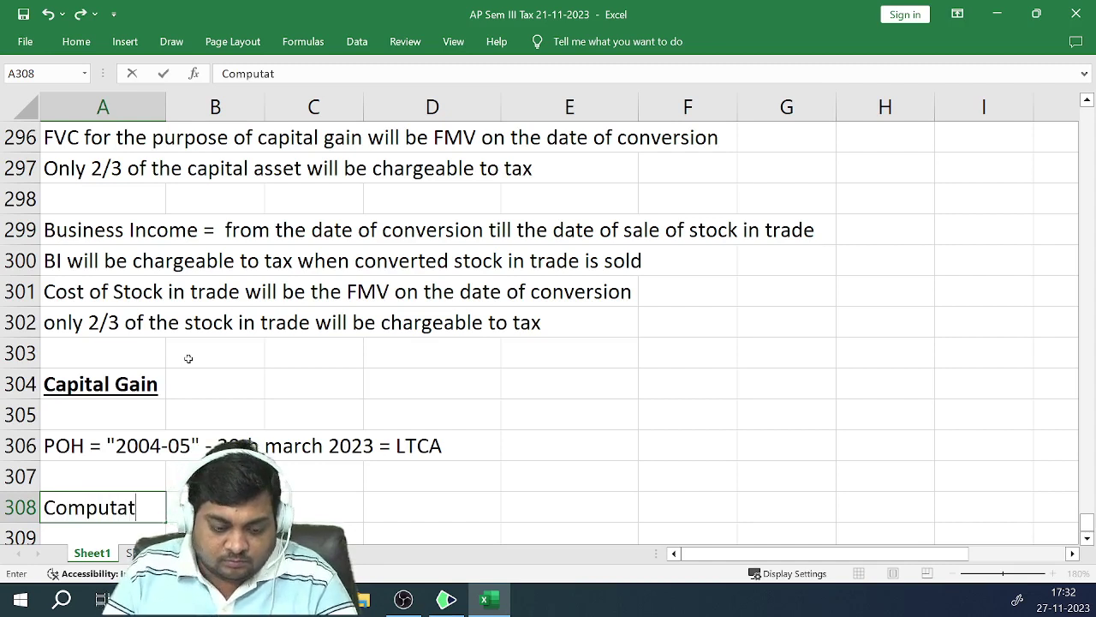
type("ion of")
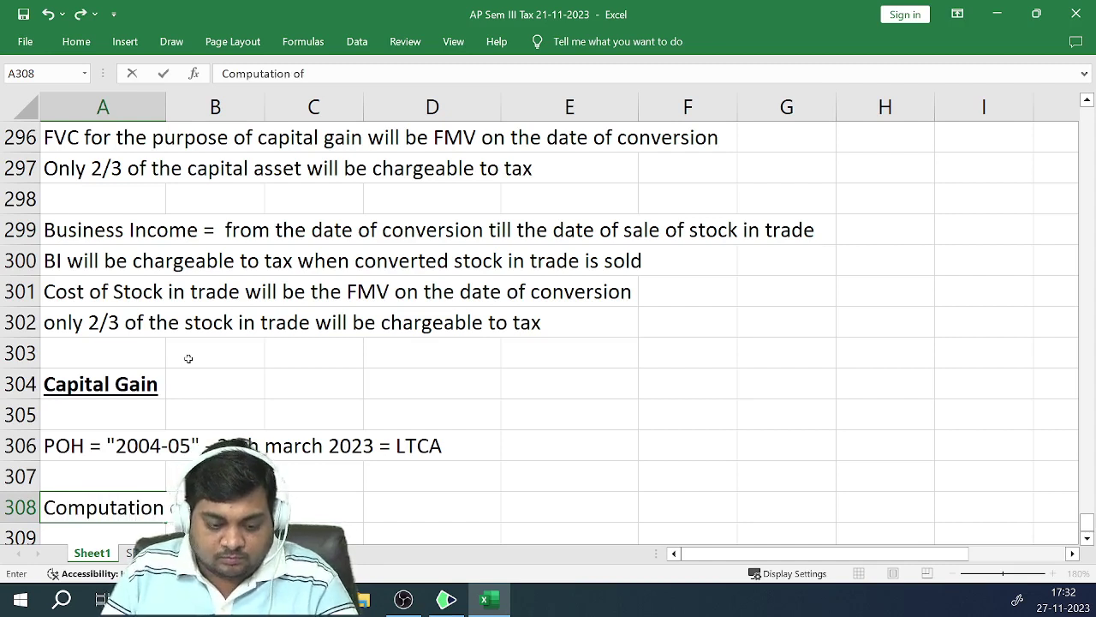
type(" LTCG")
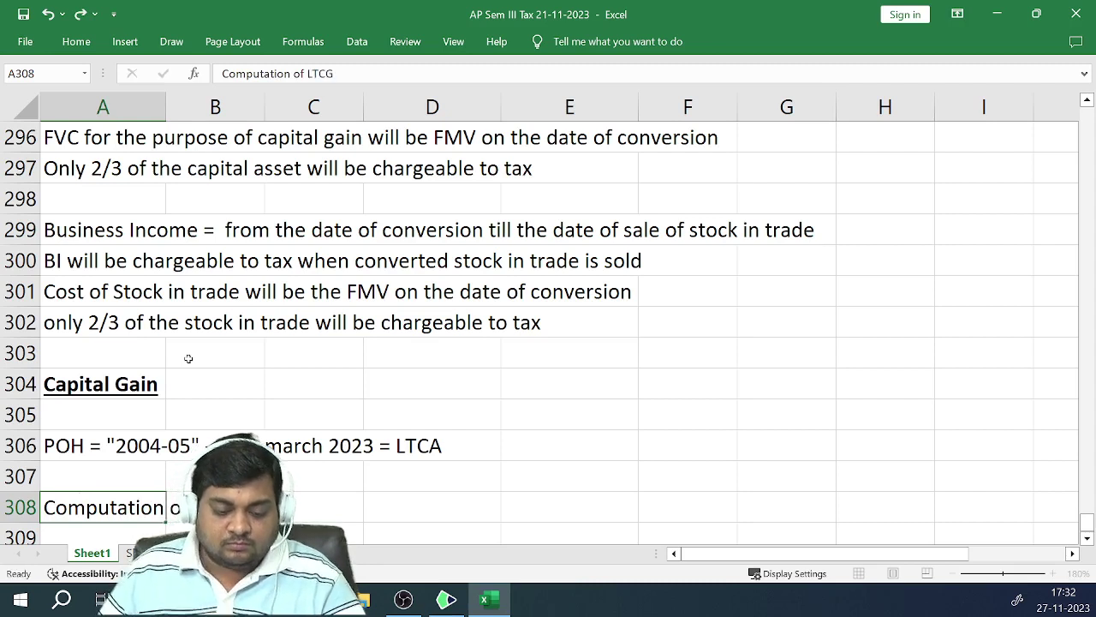
key("Return")
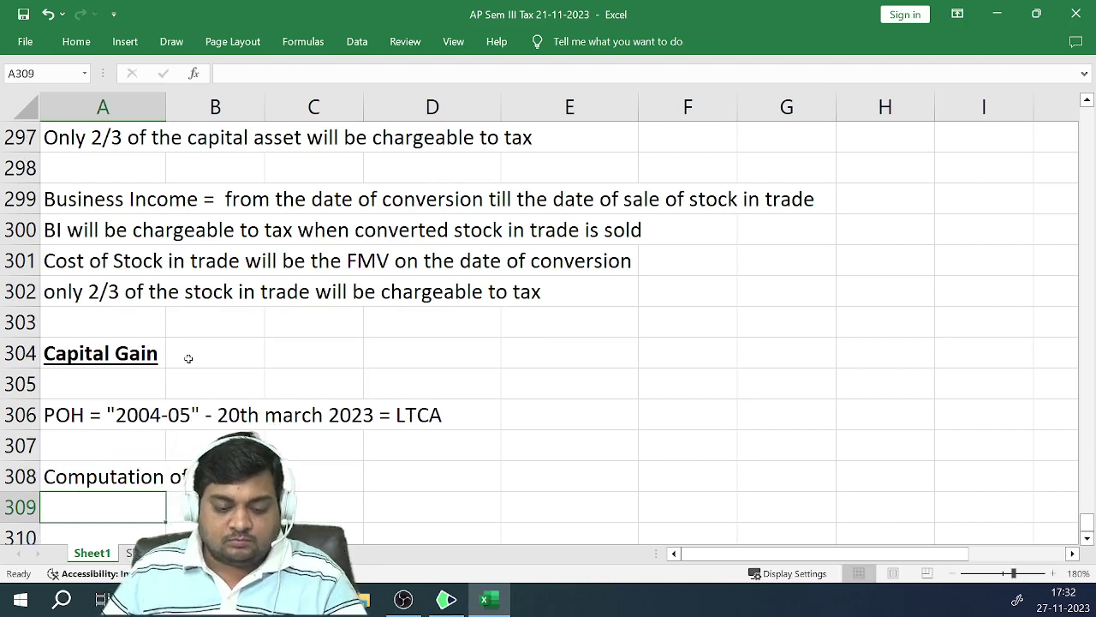
key("Up")
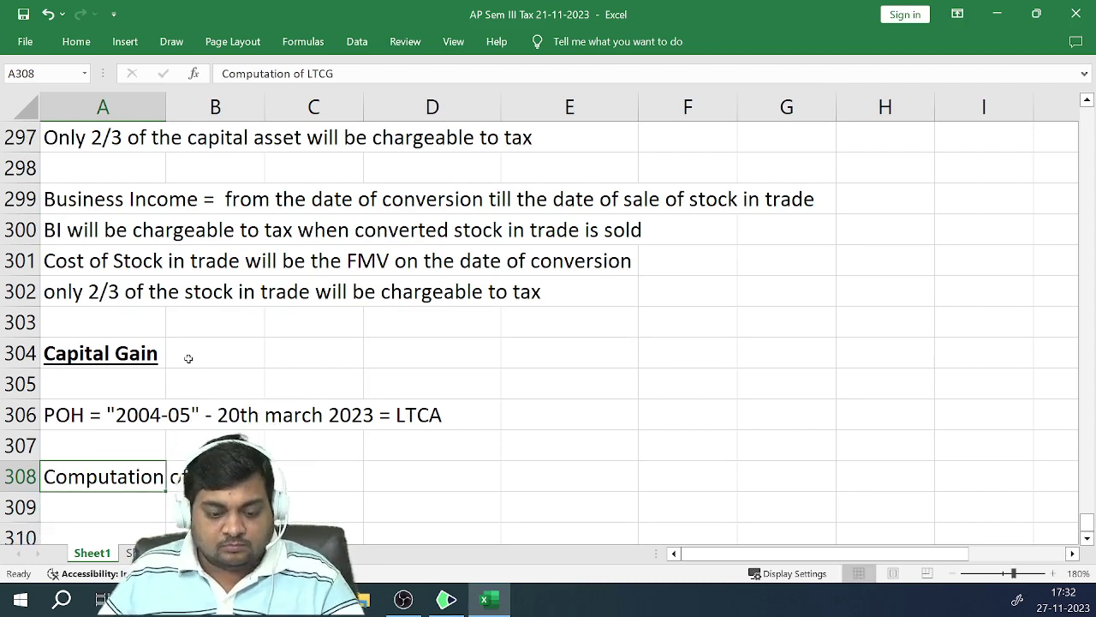
key("ctrl+b")
key("ctrl+u")
key("Down")
key("Up")
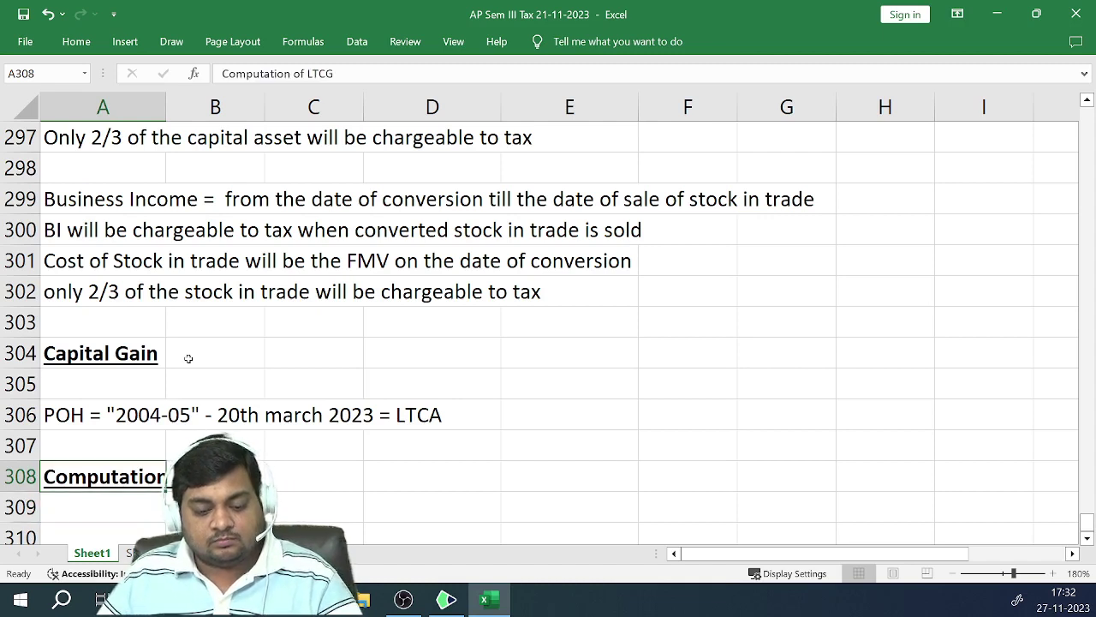
Label the heading 'PY 2023-24' in C308
key("Right")
key("Right")
type("PY")
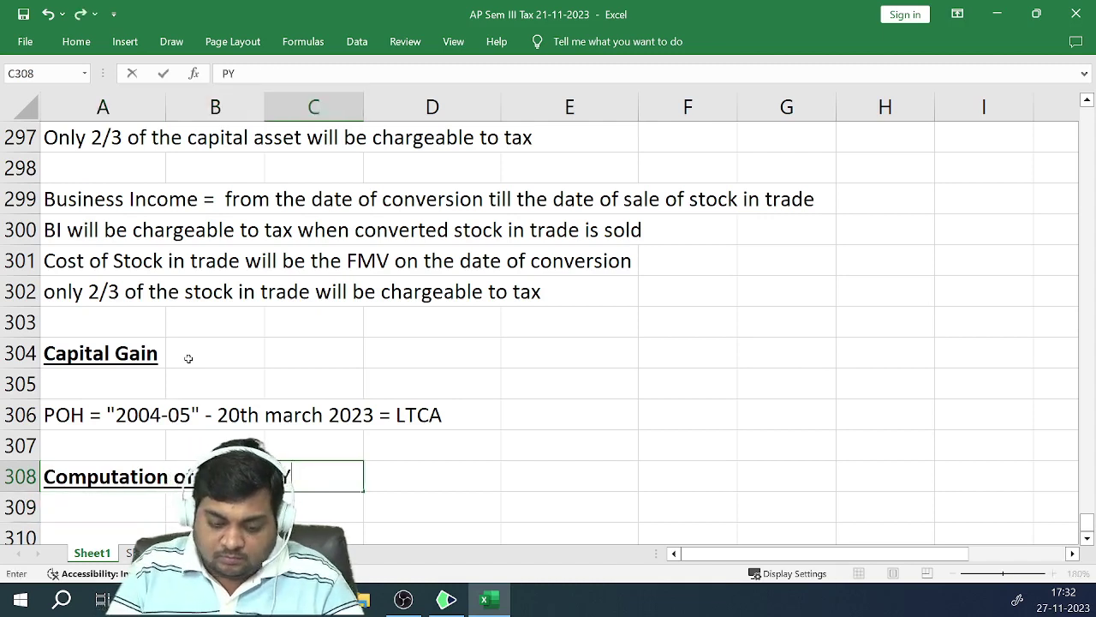
type(" 2023")
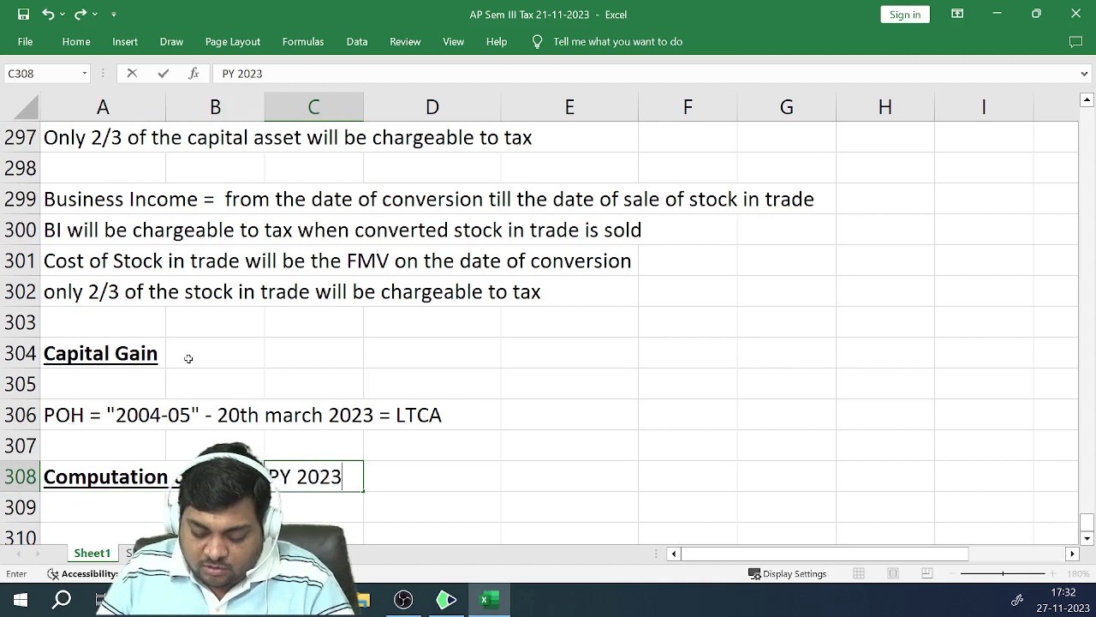
type("-24")
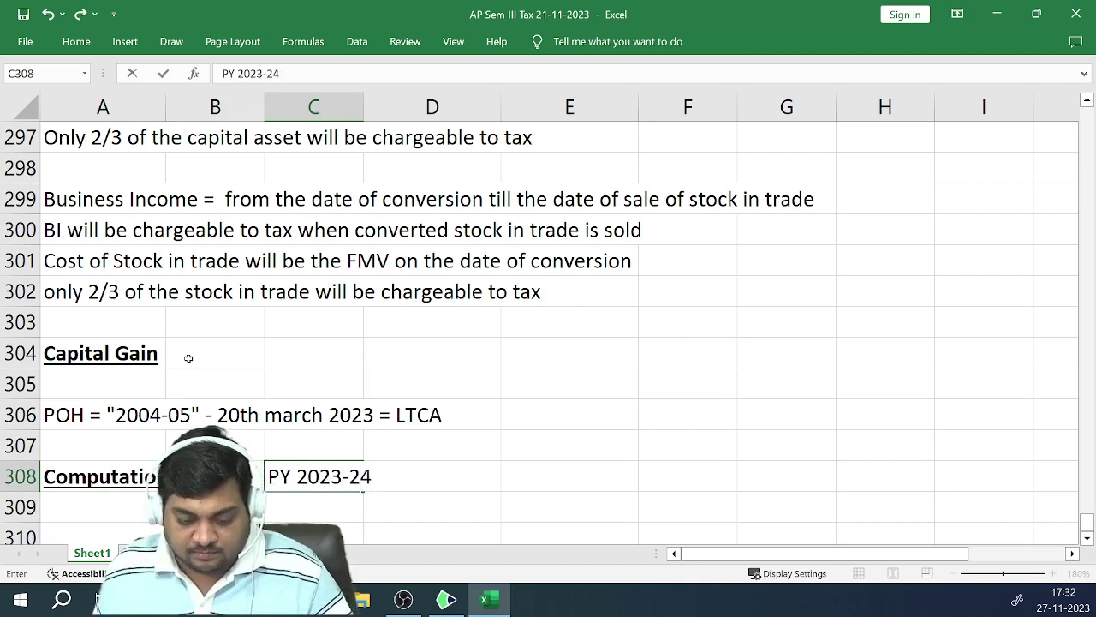
key("Return")
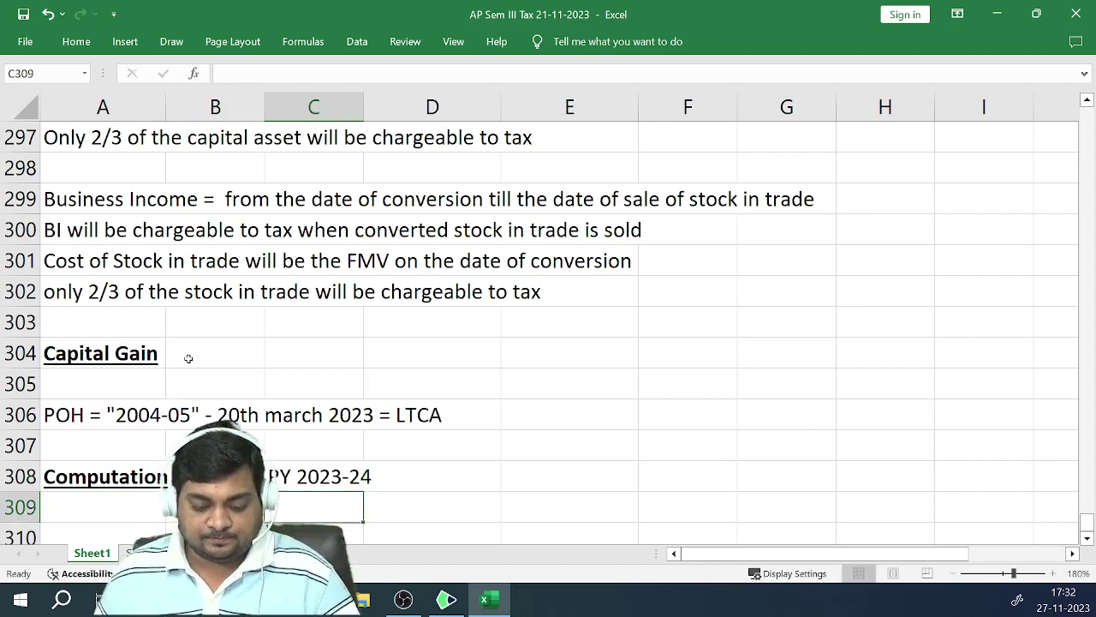
Enter the 'Rs.' column label in D309
key("Home")
key("Right")
key("Right")
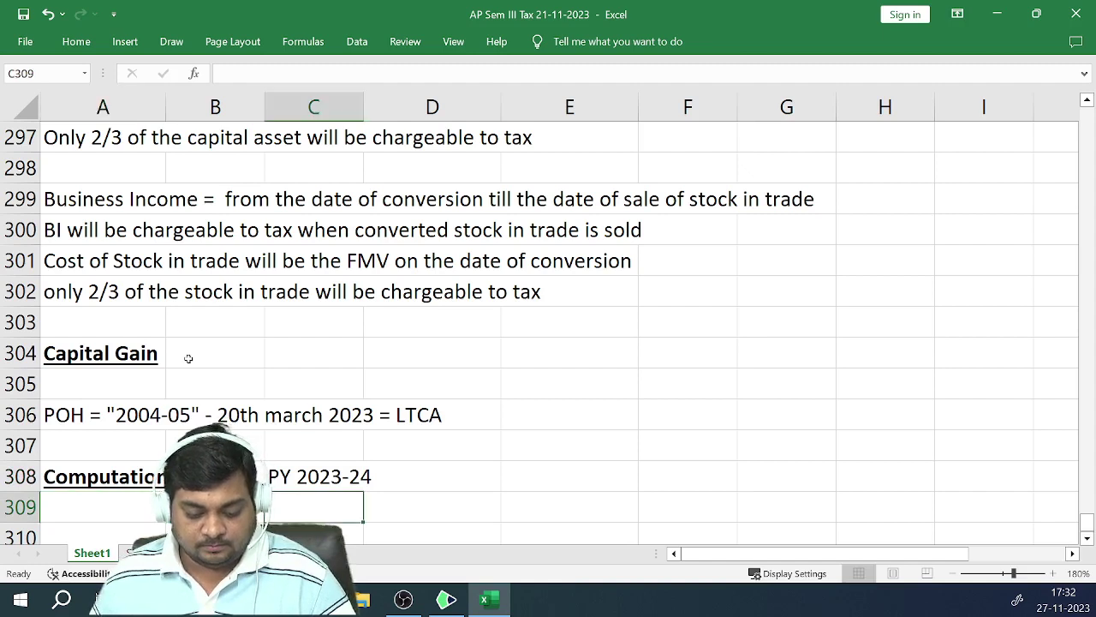
key("Right")
type("Rsx")
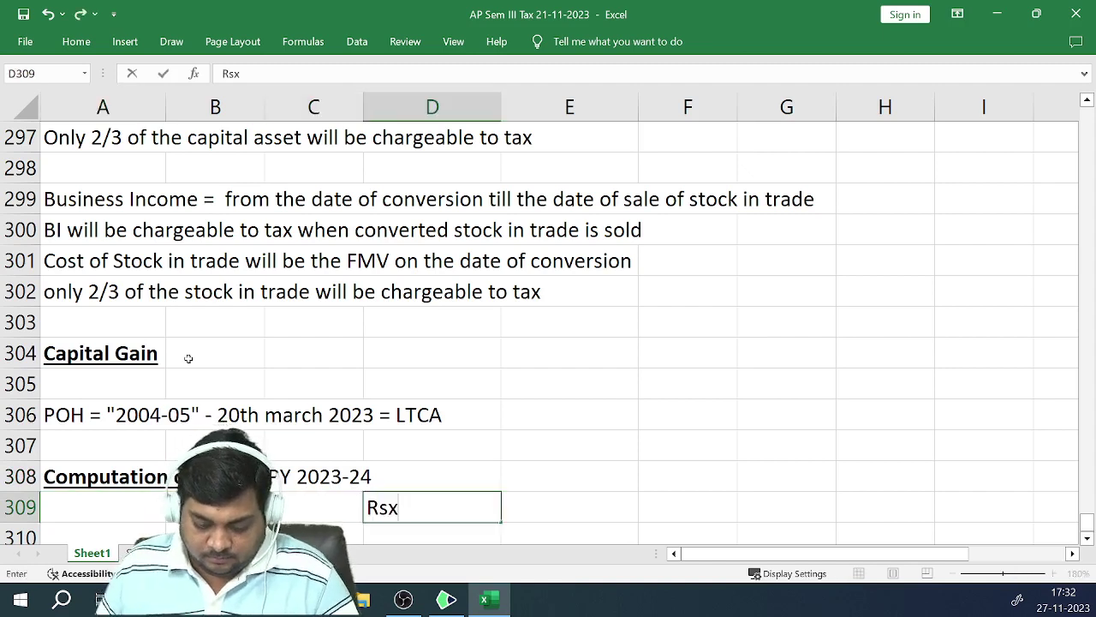
key("BackSpace")
type(".")
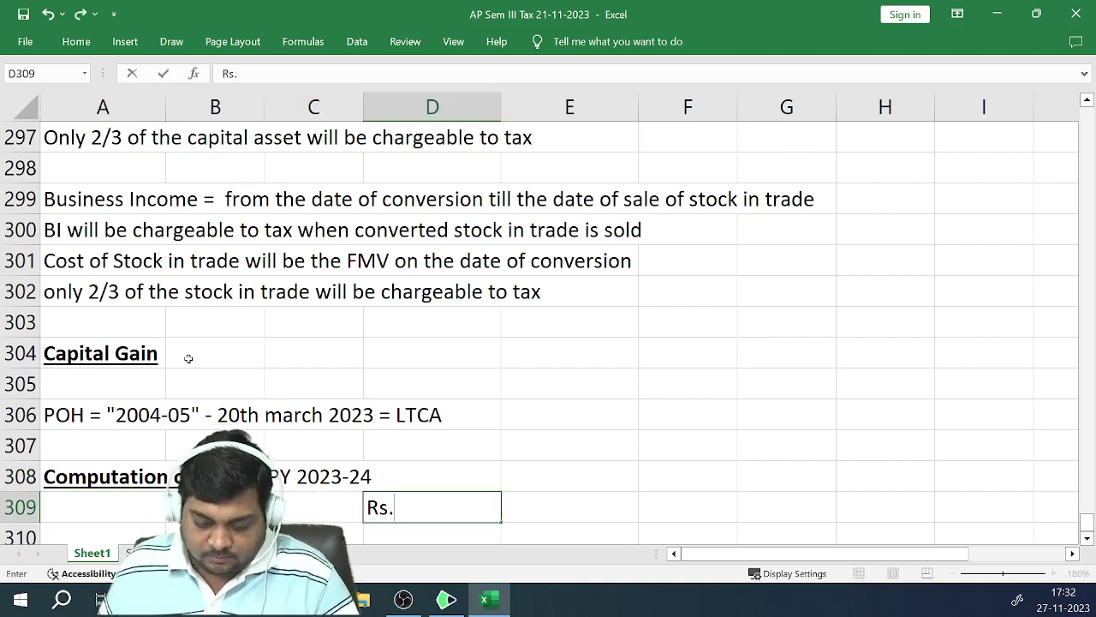
key("ctrl+Return")
key("Down")
key("Left")
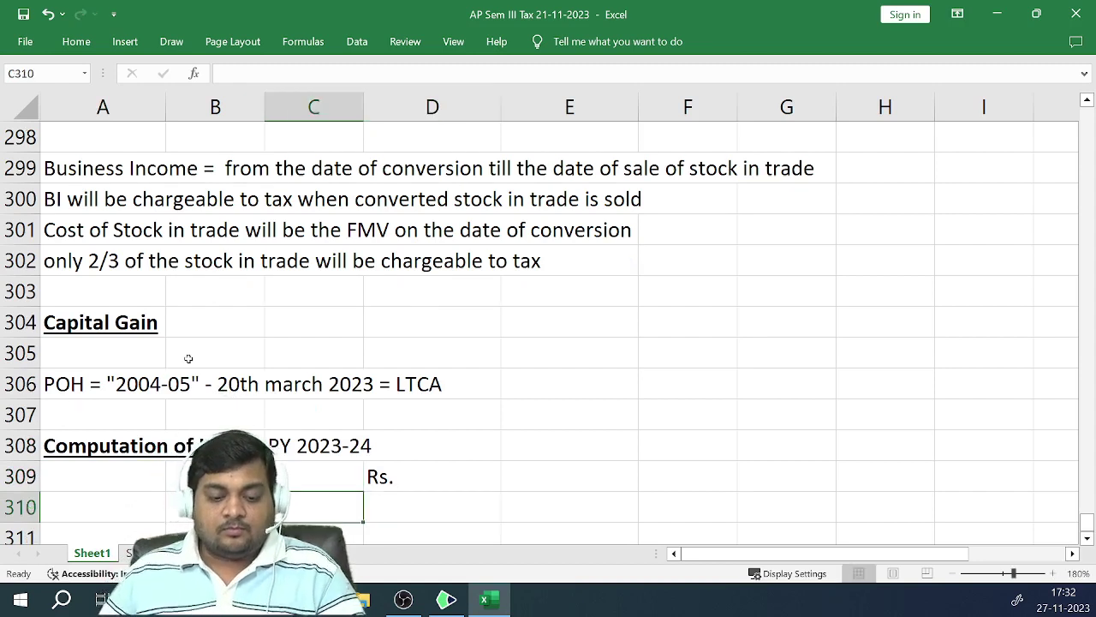
key("Left")
key("Left")
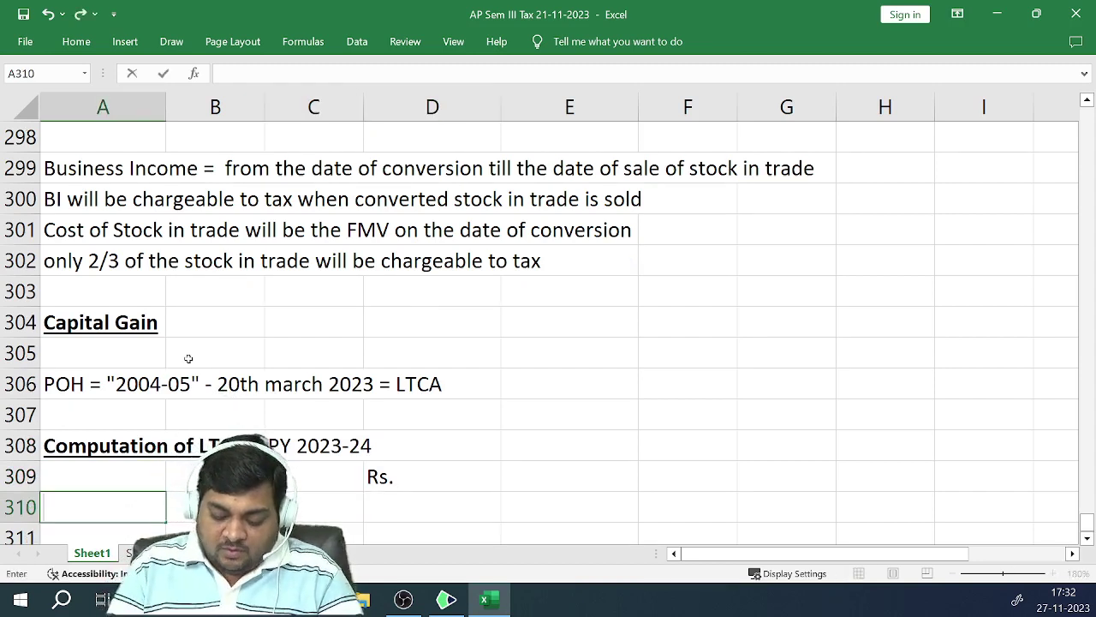
Enter 'FVC = FMV on the date of conversion' in A310 with '(210*2/3)' below it
type("FVC =")
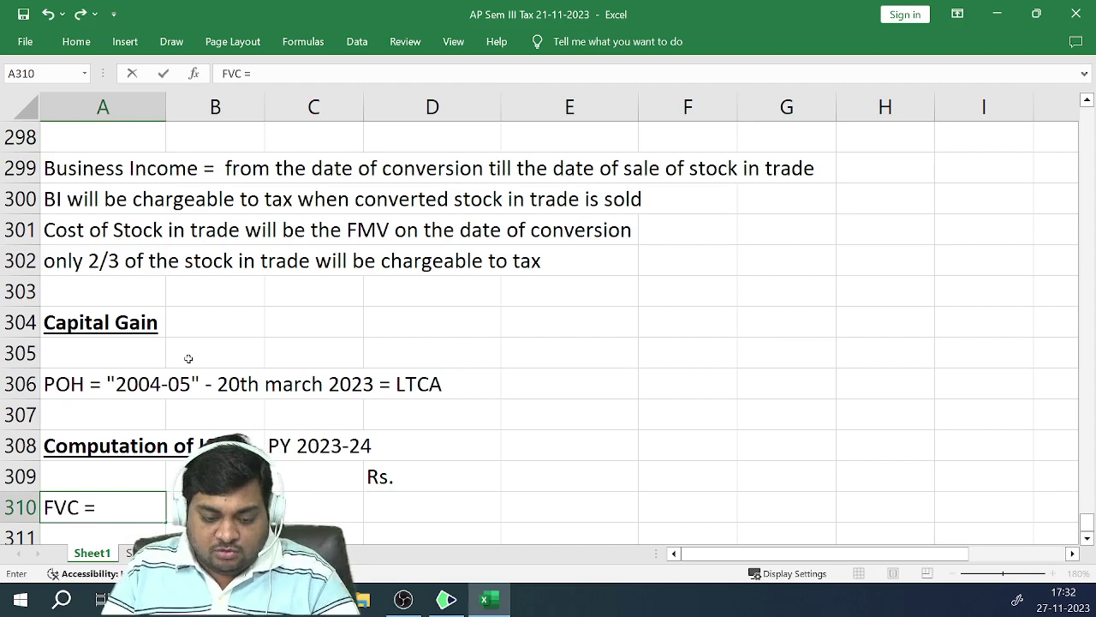
type(" FN")
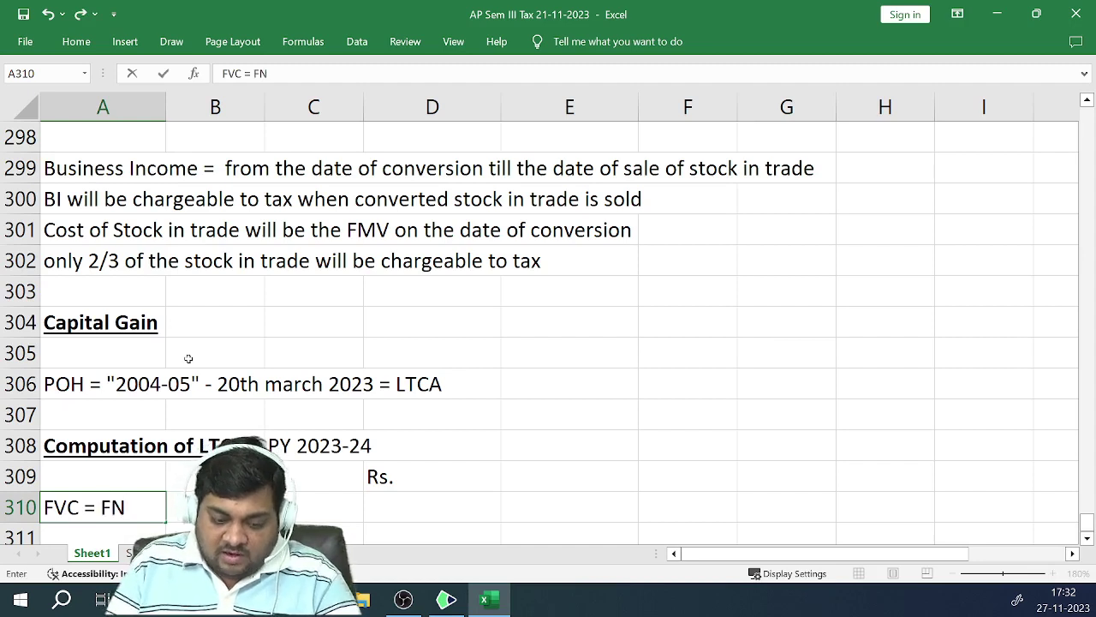
key("BackSpace")
type("MV")
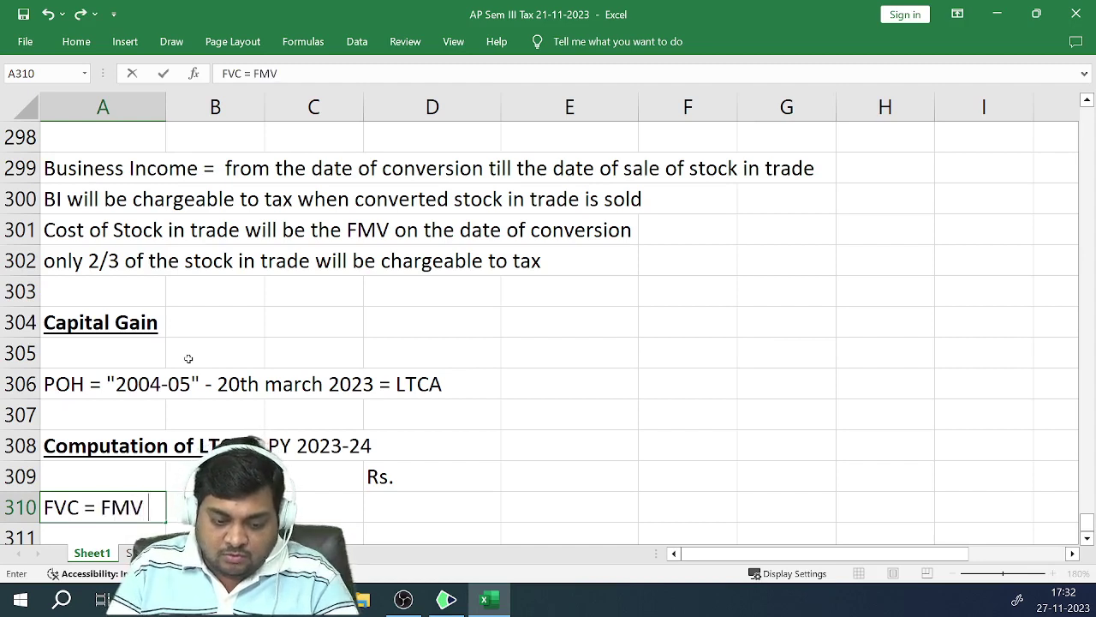
type(" on the")
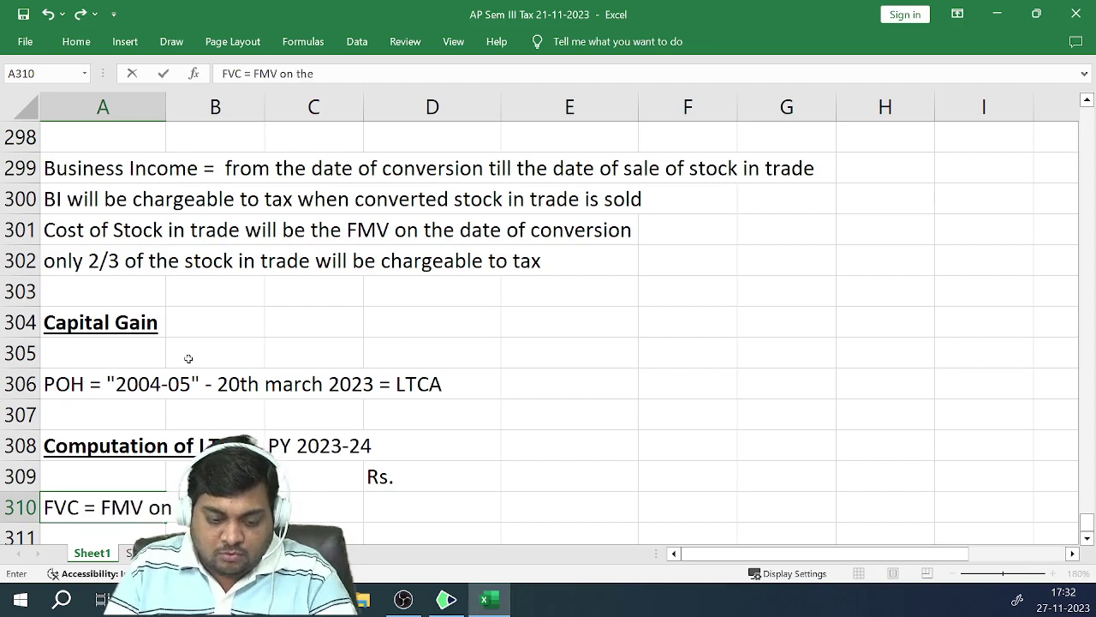
type(" date o")
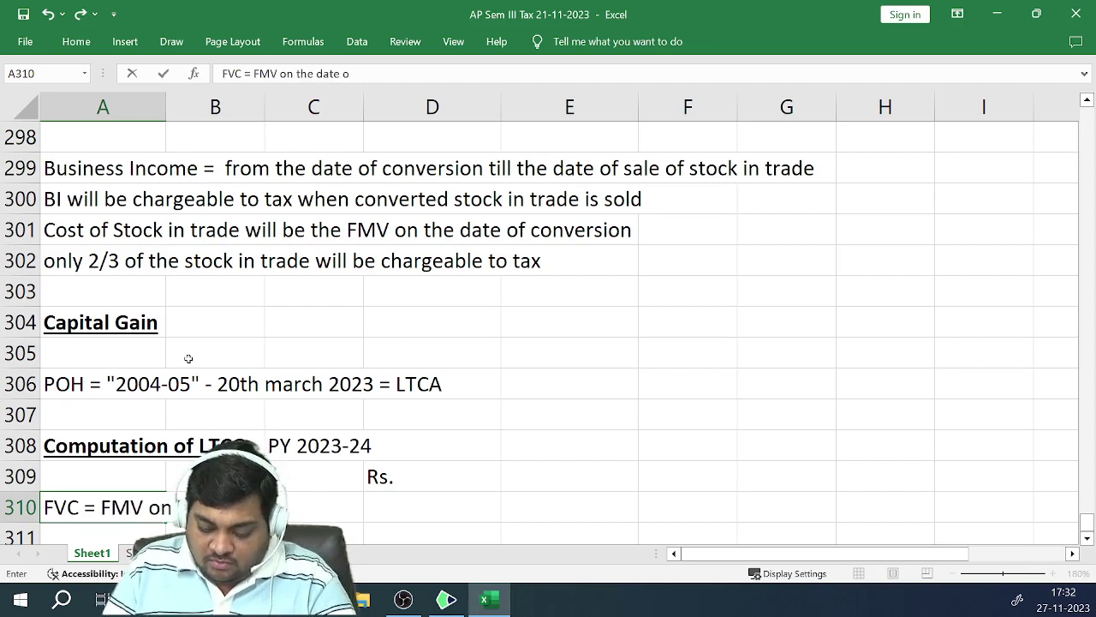
type("f con")
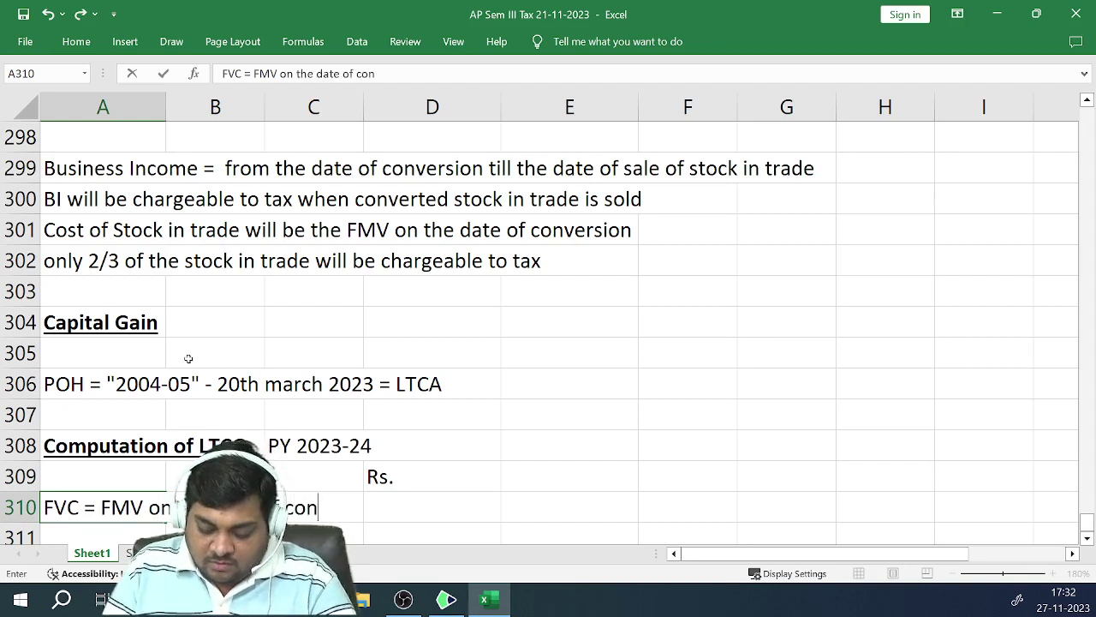
type("version")
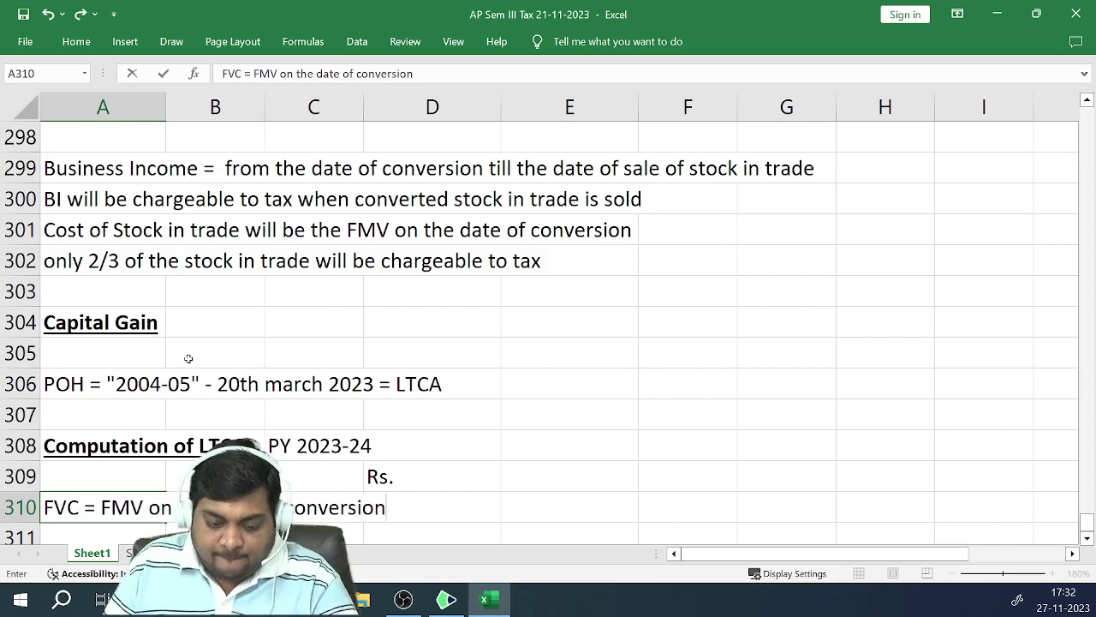
key("Return")
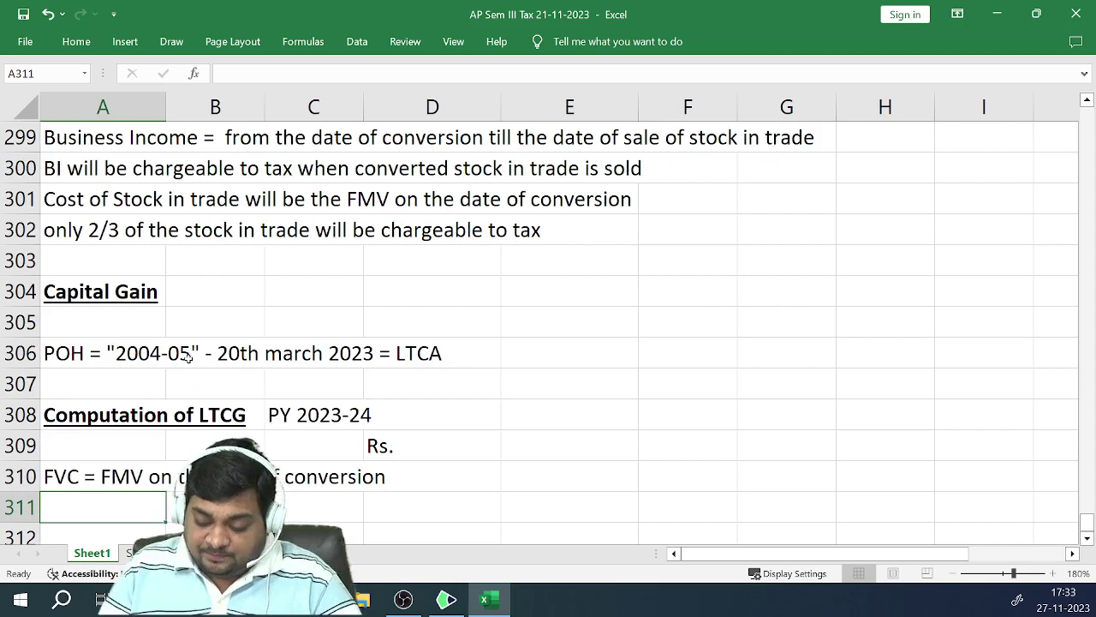
type("(")
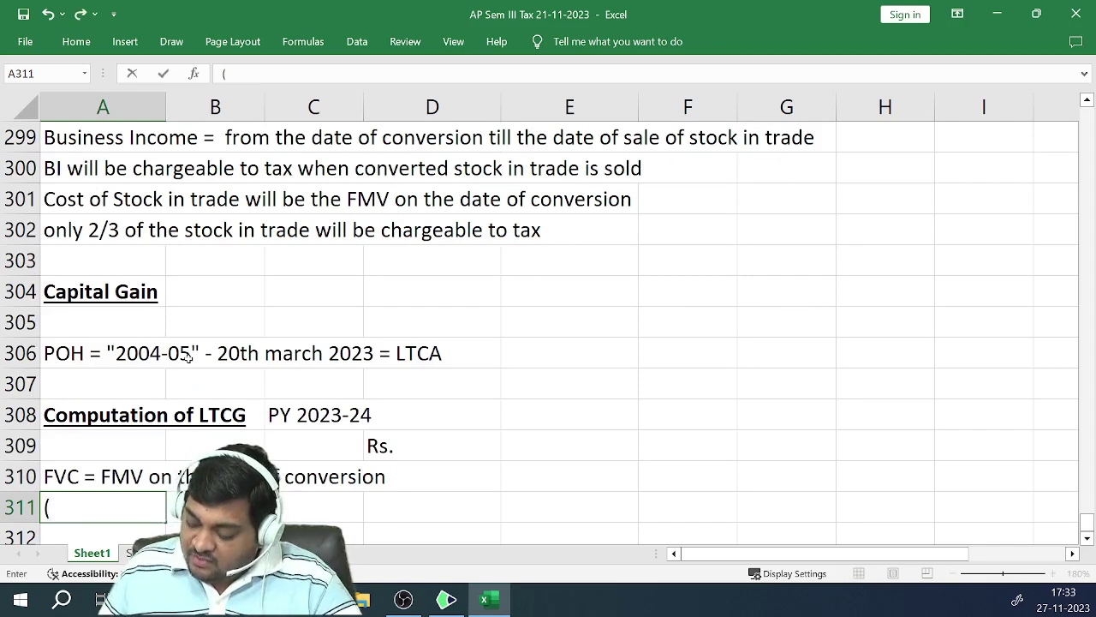
type("210")
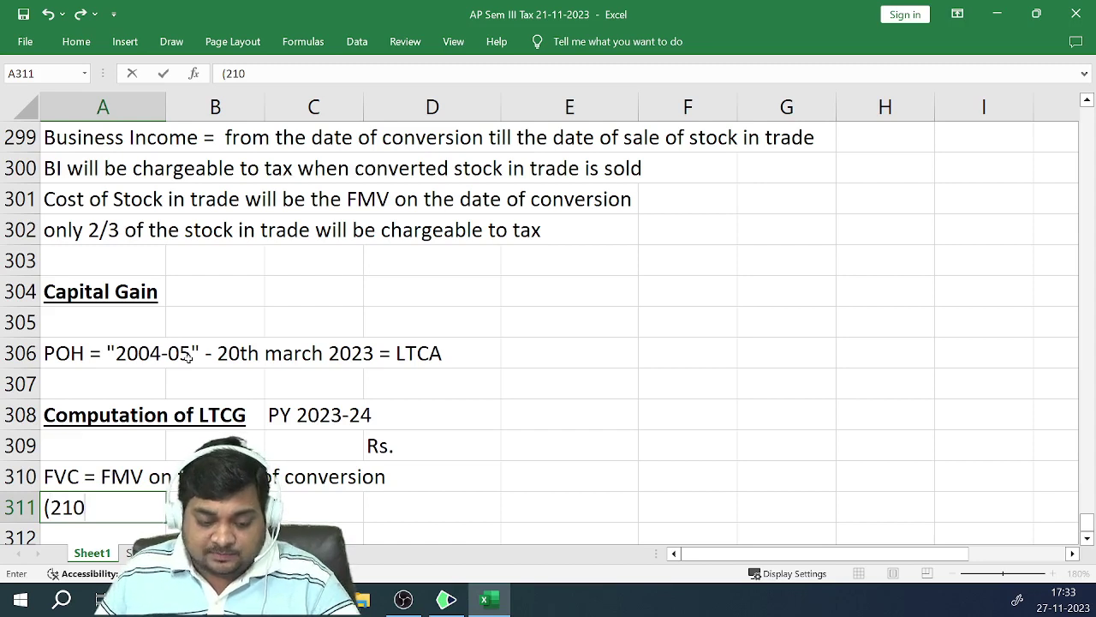
type("*")
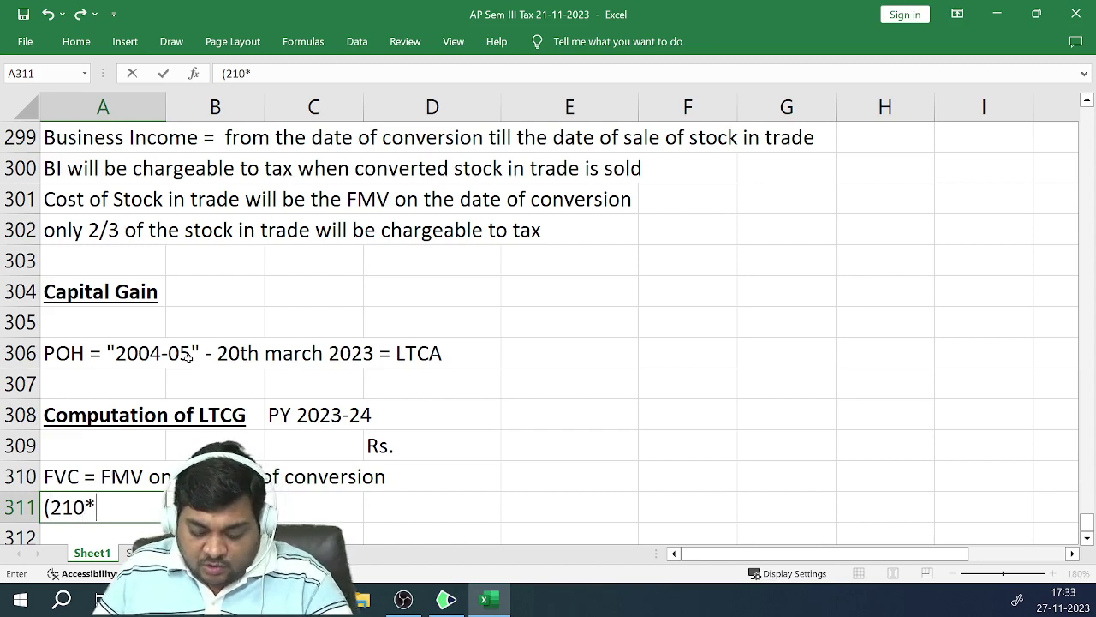
type("2/3")
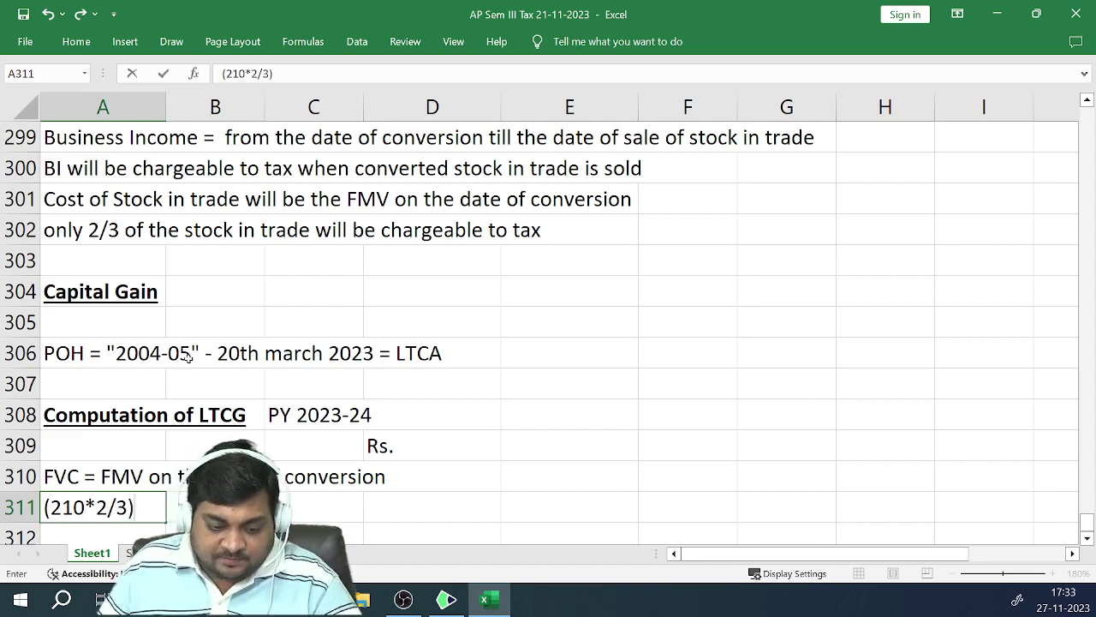
type(")")
key("Return")
Move the Rs. label to E309 and enter 140 in E310
key("Up")
key("Up")
key("Up")
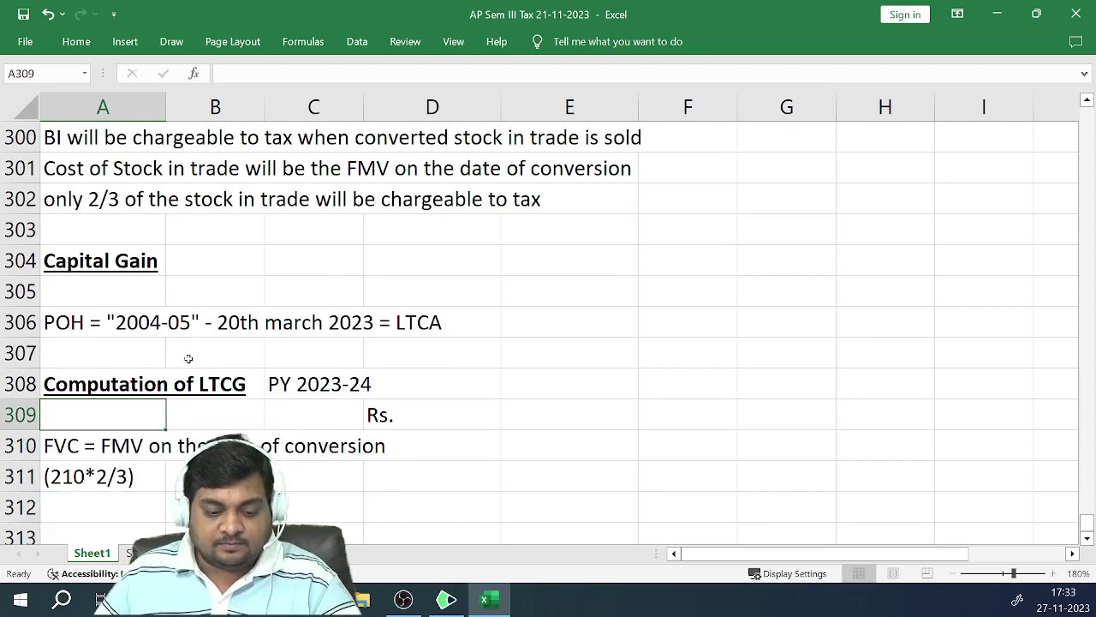
key("Right")
key("Right")
key("Right")
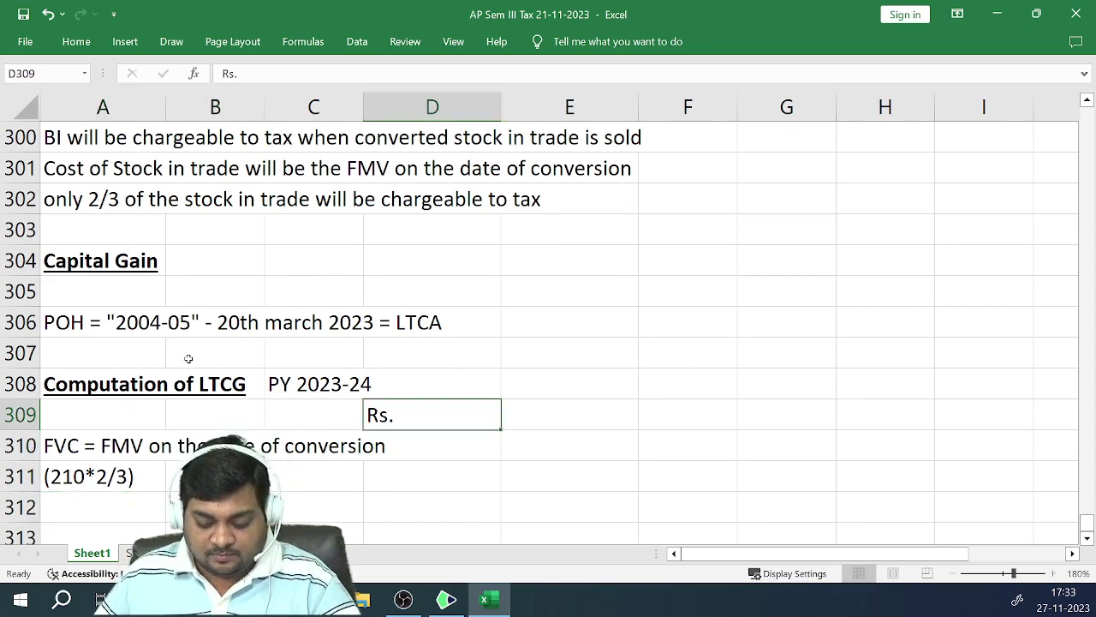
key("ctrl+c")
key("Right")
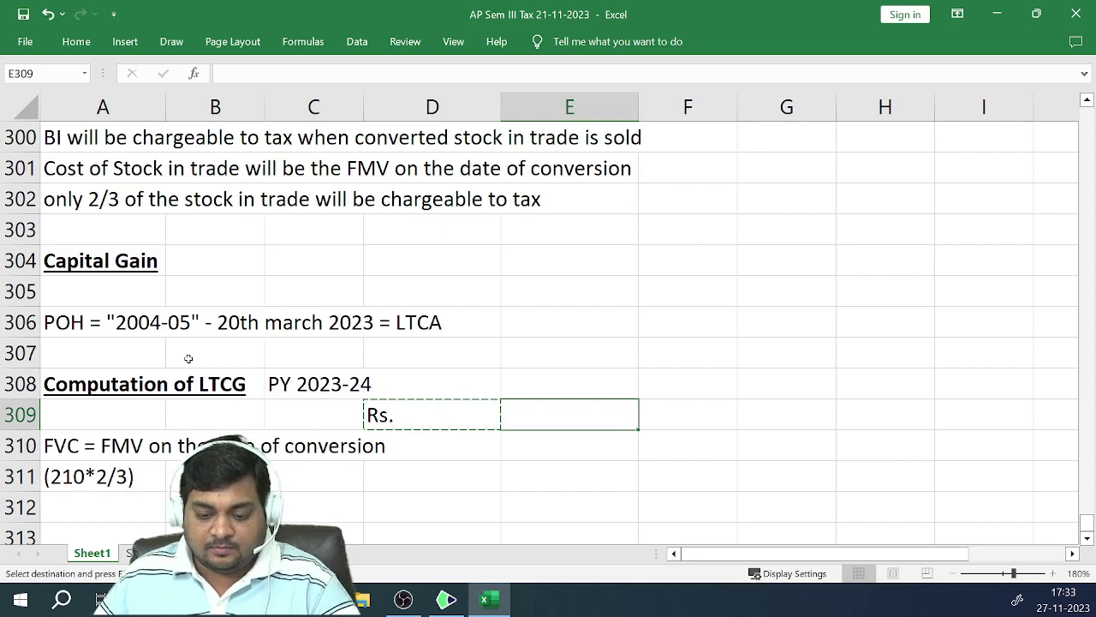
key("Return")
key("Down")
type("140")
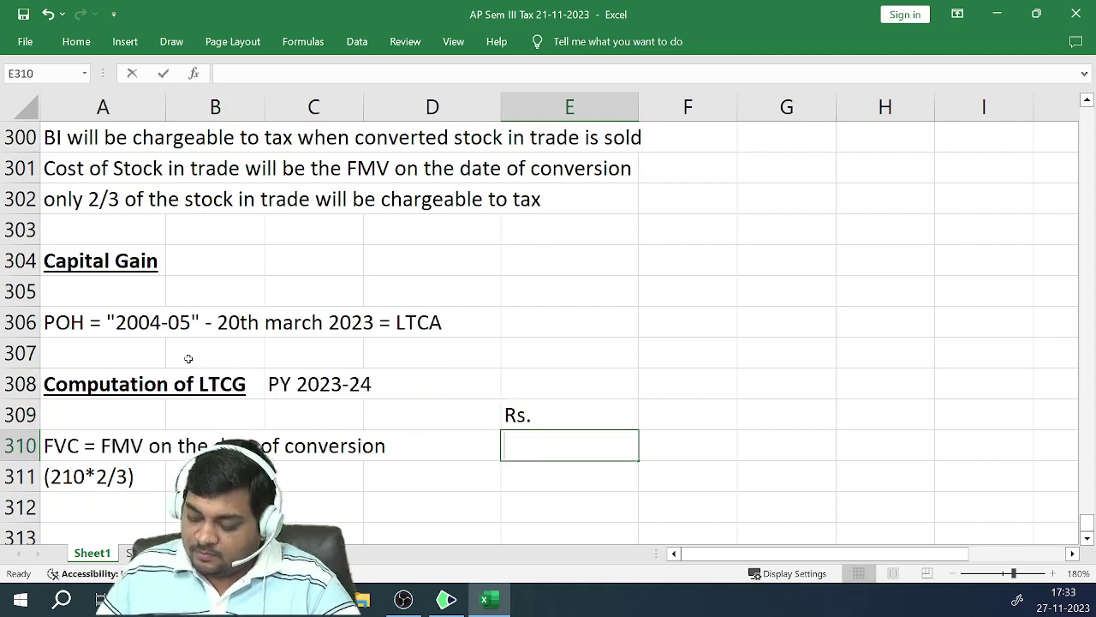
key("Return")
Change the E309 label to a bold, underlined 'Rs. In lakhs'
key("Up")
key("Up")
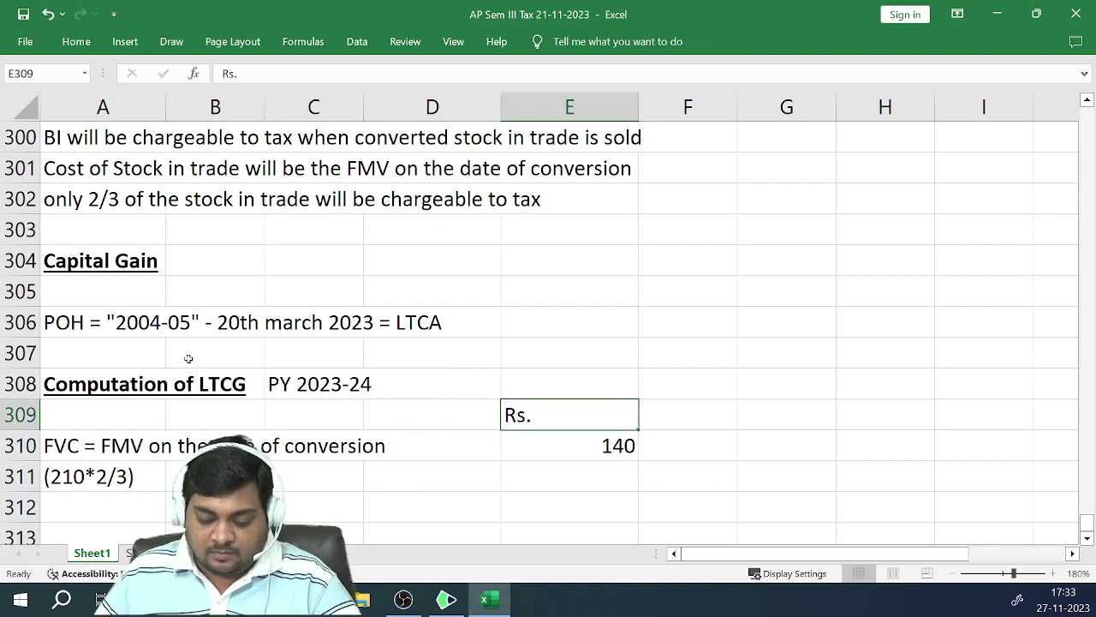
key("F2")
type("In lakhs")
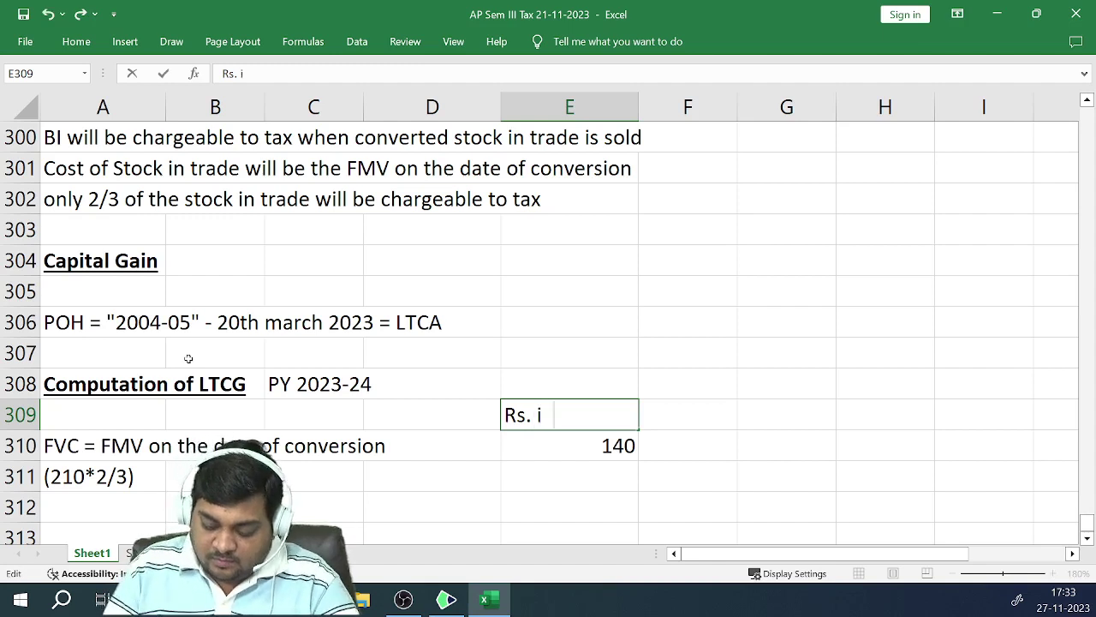
key("Return")
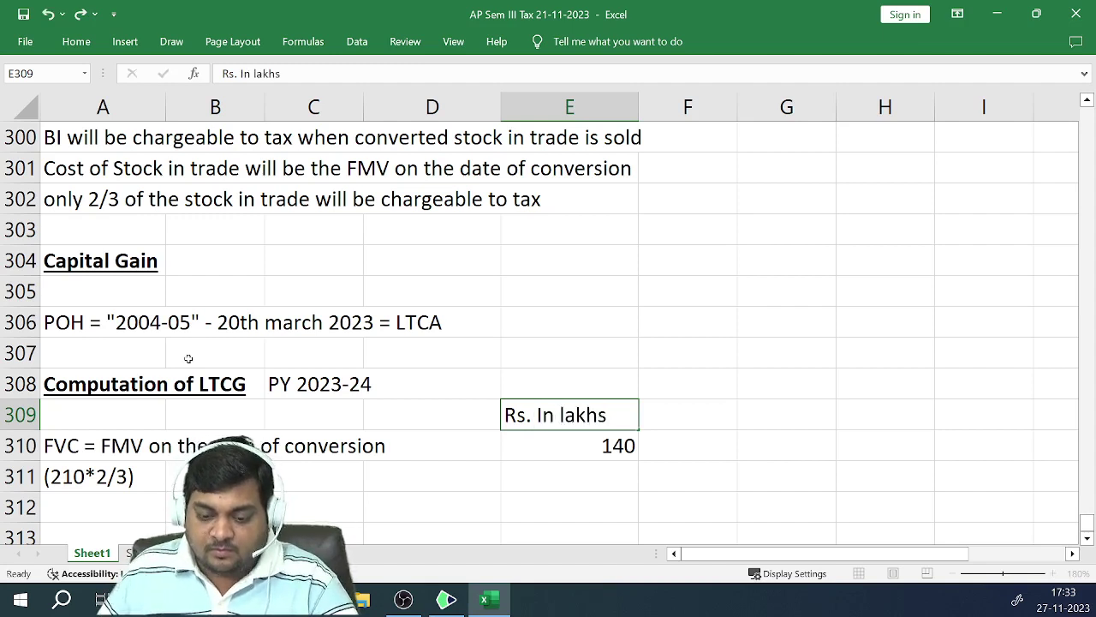
key("Up")
key("ctrl+b")
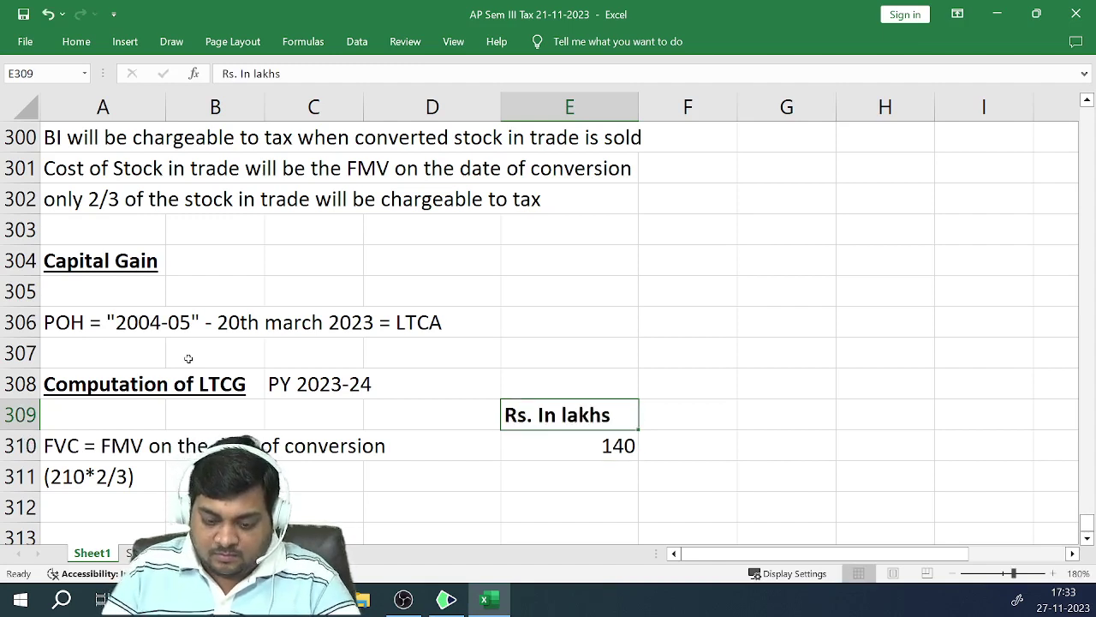
key("ctrl+u")
key("Down")
key("Down")
key("Down")
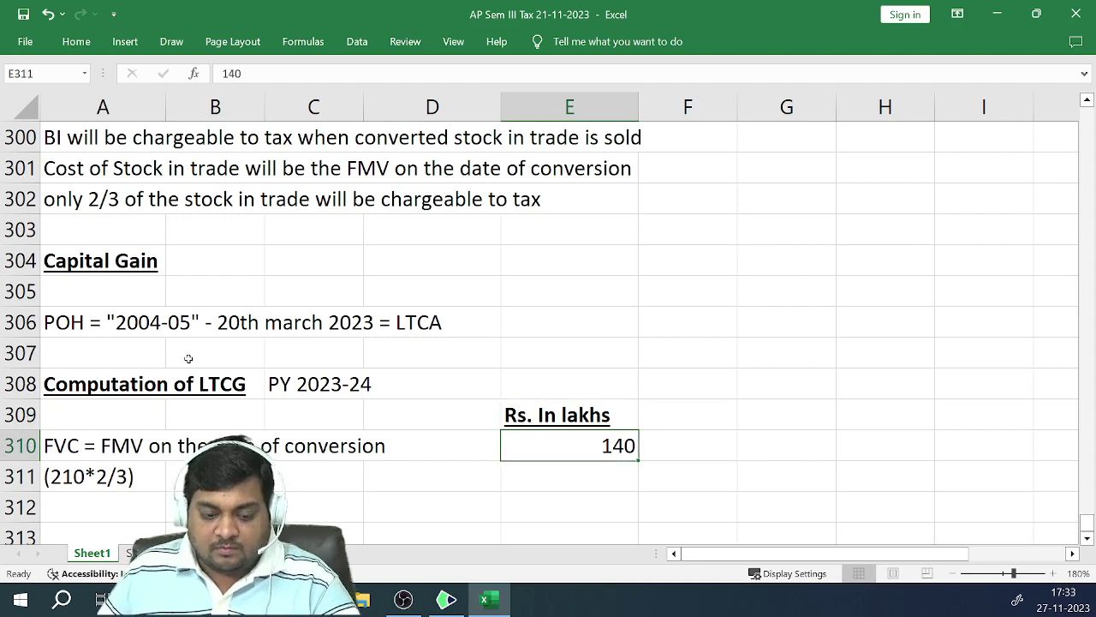
key("Left")
key("Left")
key("Left")
key("Left")
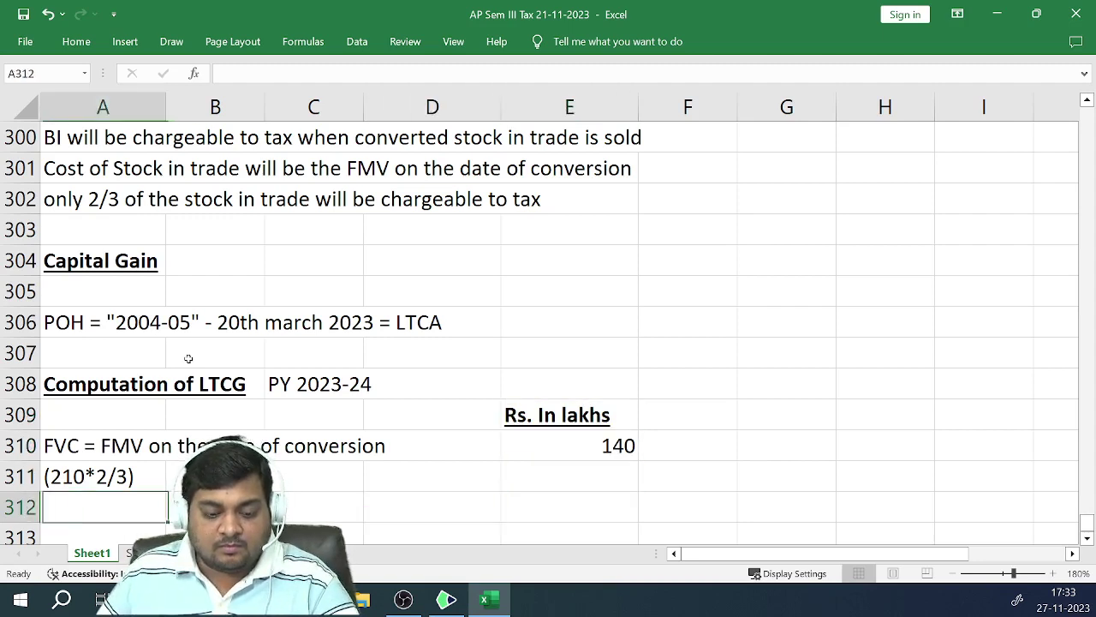
Type 'Less: ICOA (COA * CII of the year 2022-23/CII of 04-05)' into A312
type("Less: ")
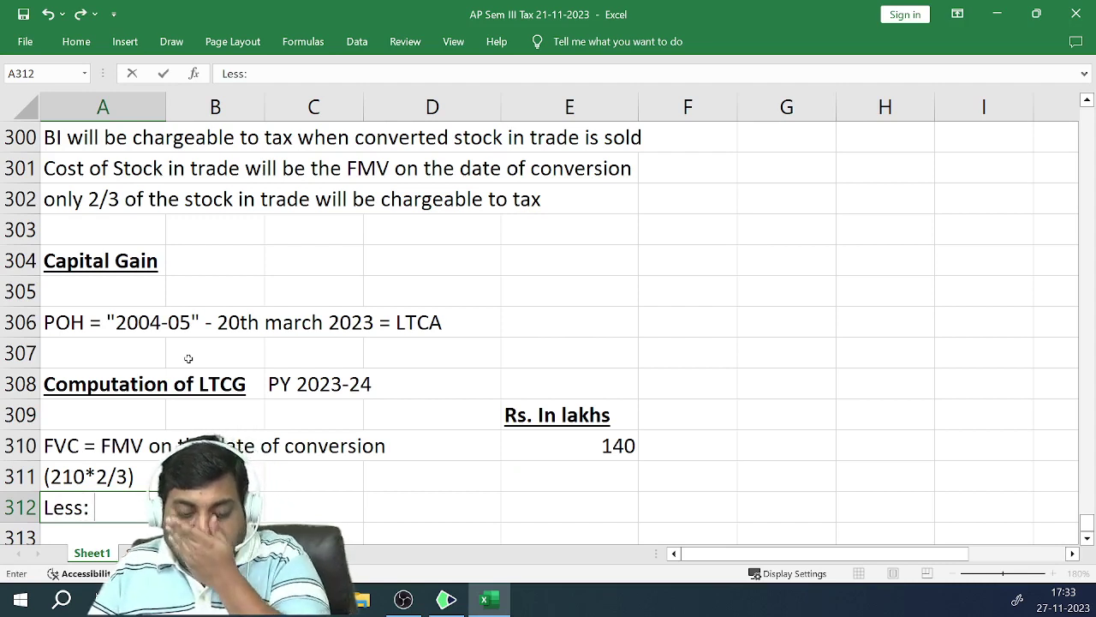
type("ICOA")
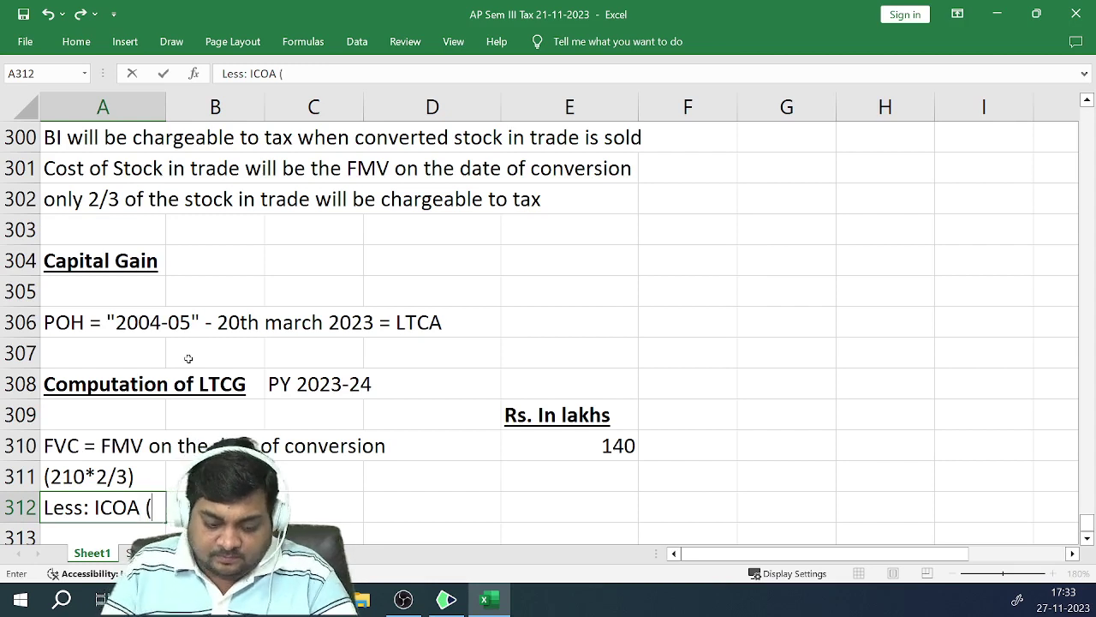
type("(COA")
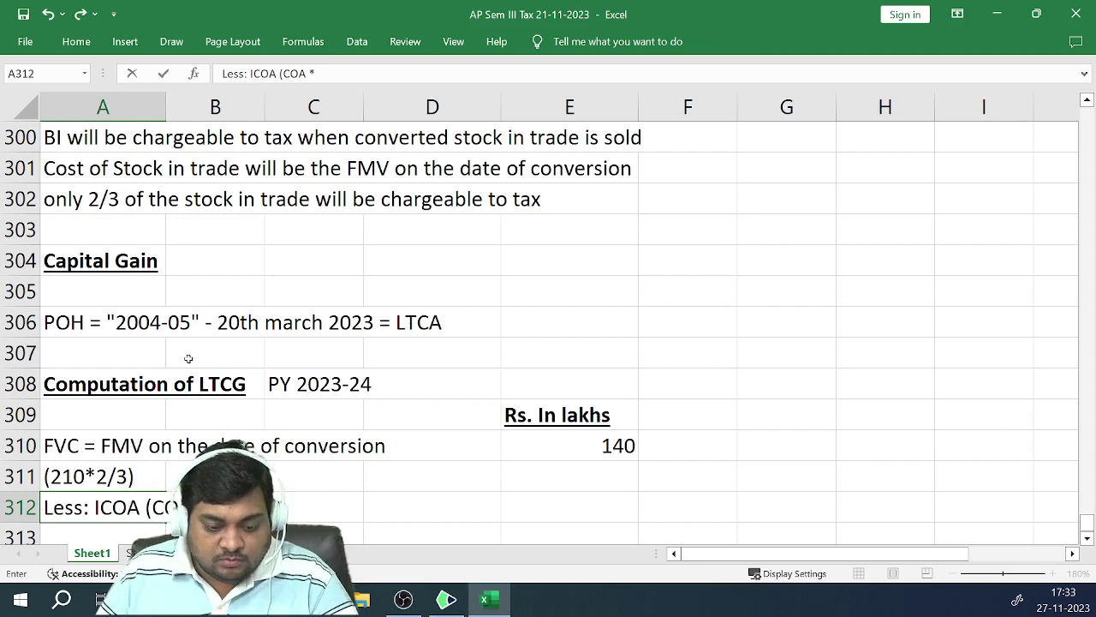
type(" * CII")
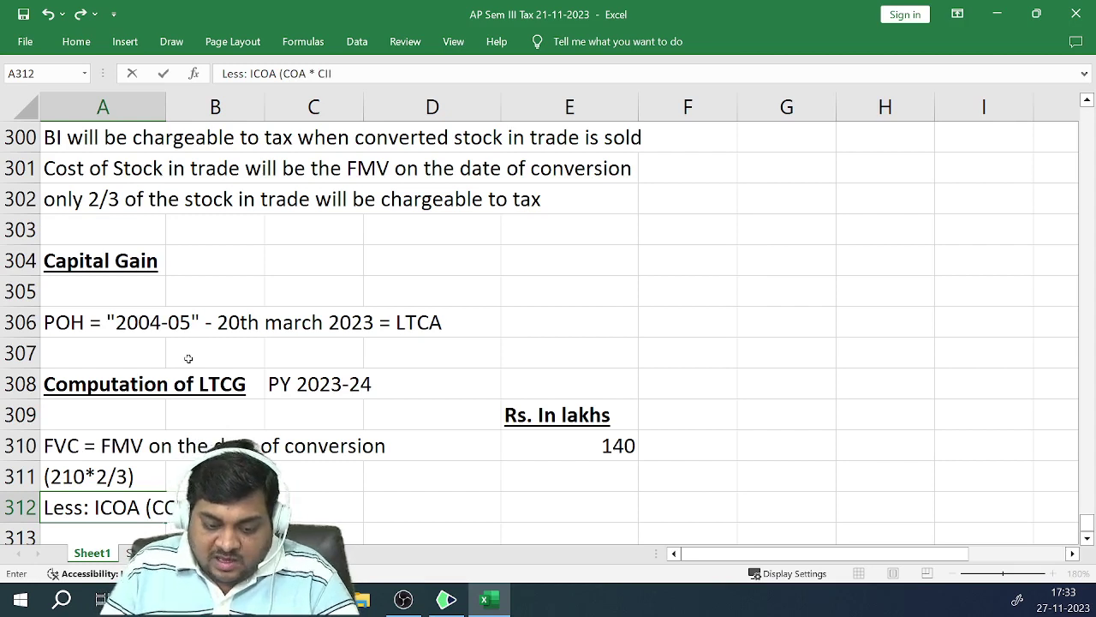
type(" of the yea")
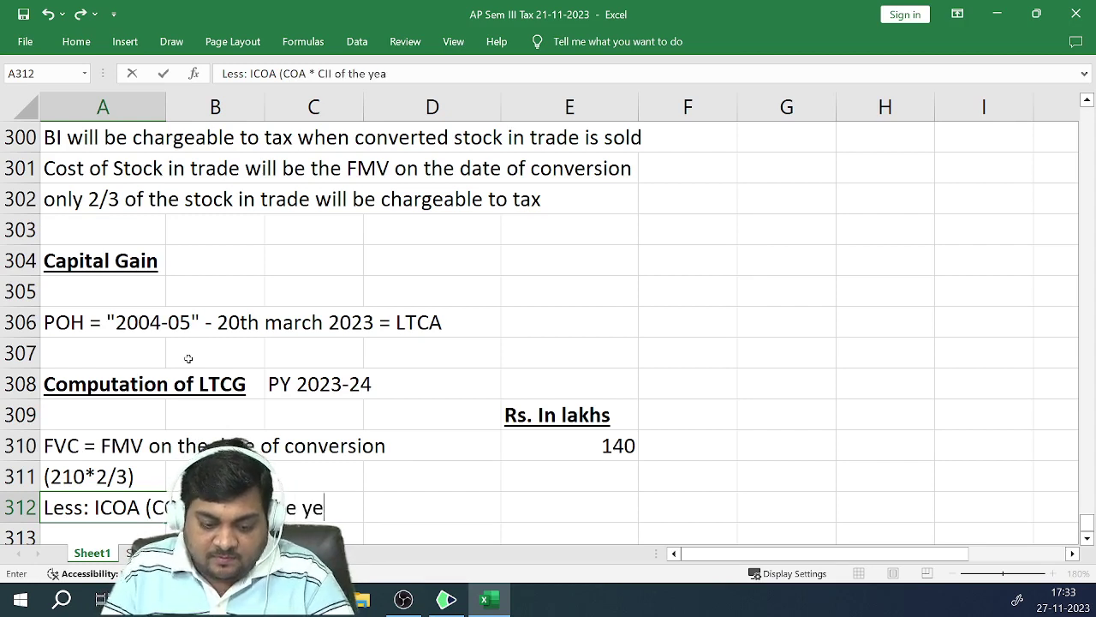
type("r 20")
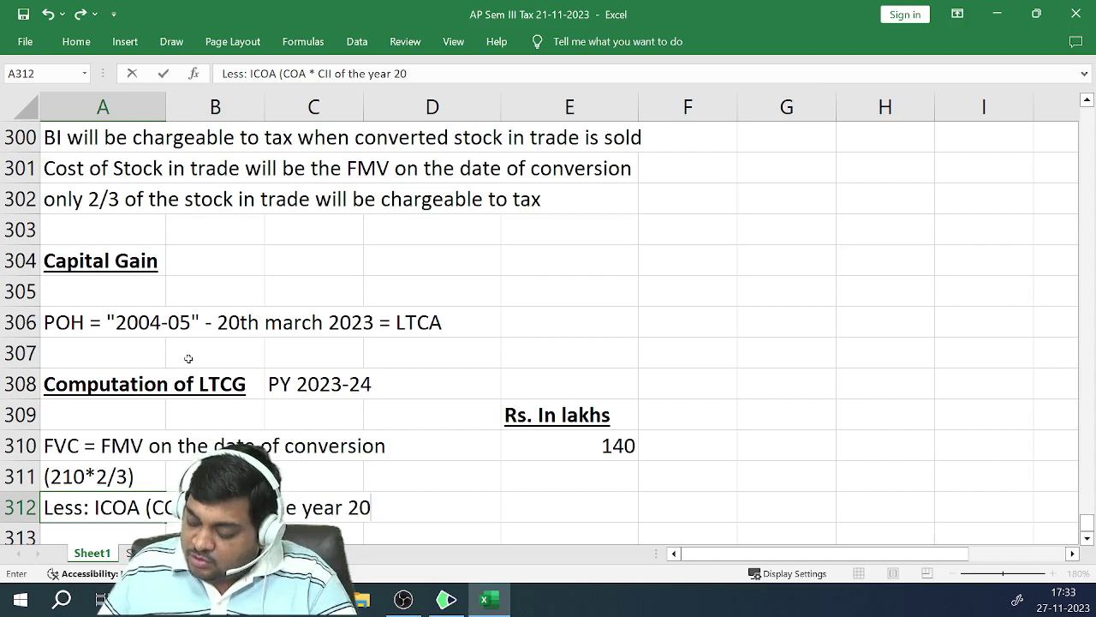
type("22-23/")
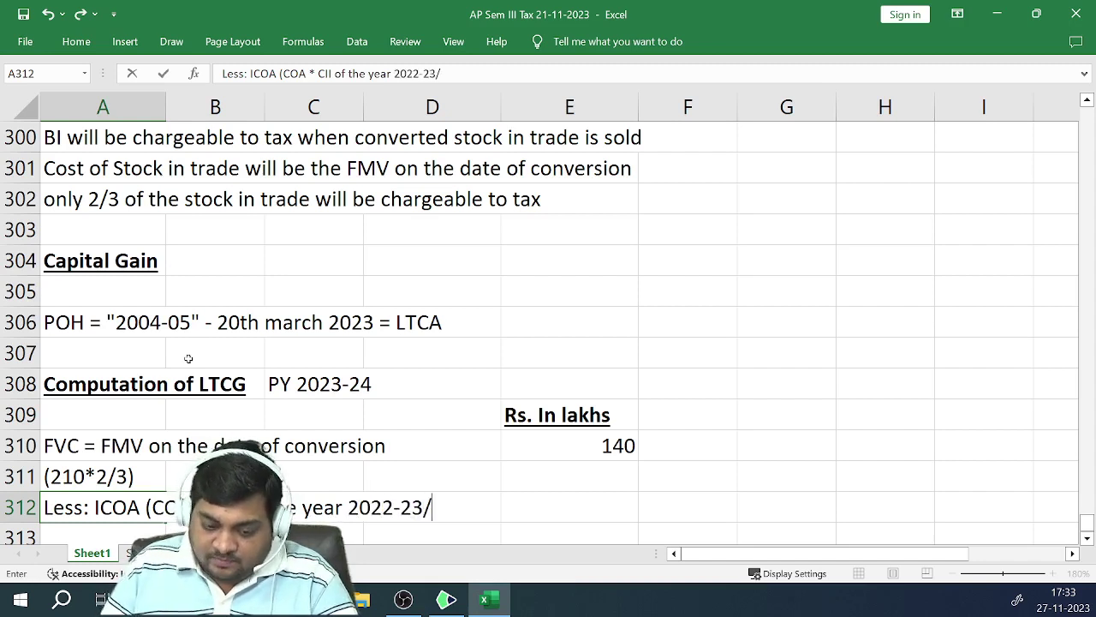
type("CII o")
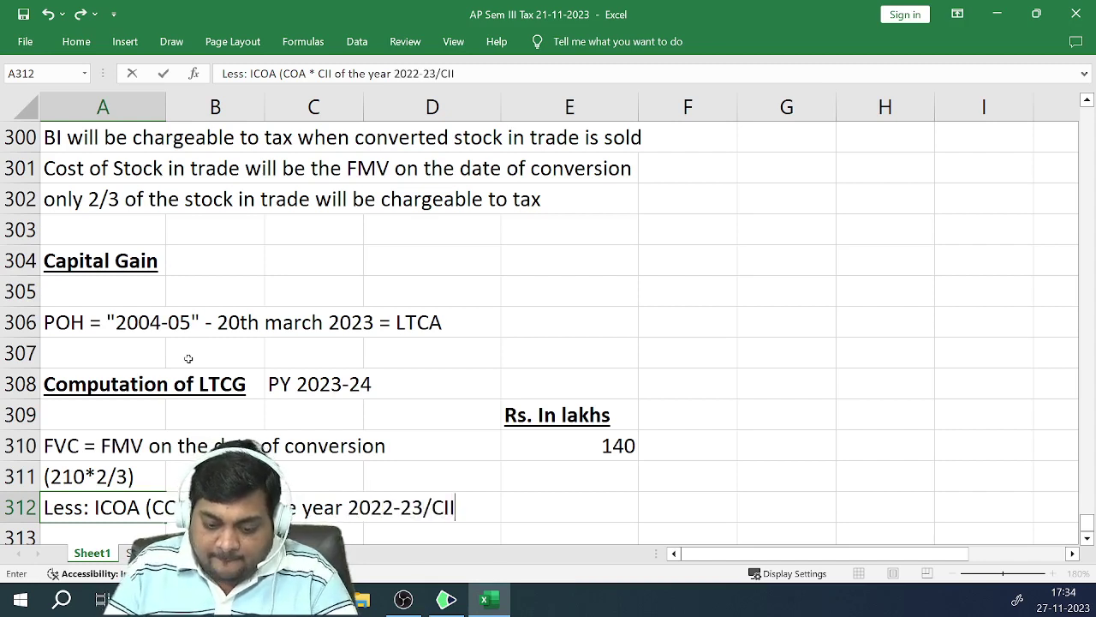
type("f 04-05")
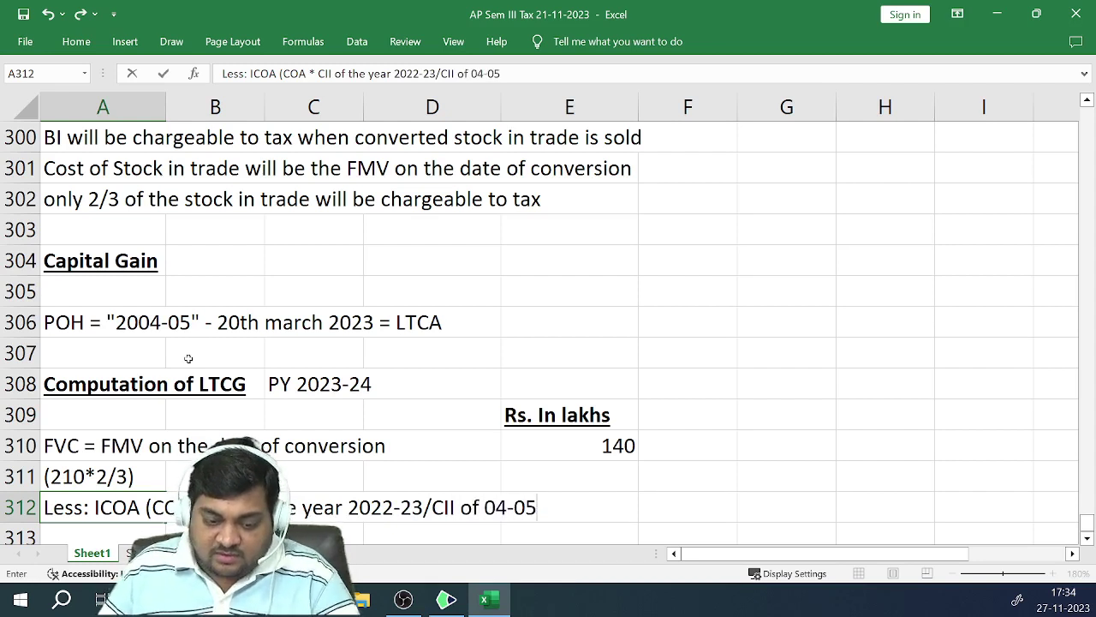
type(")")
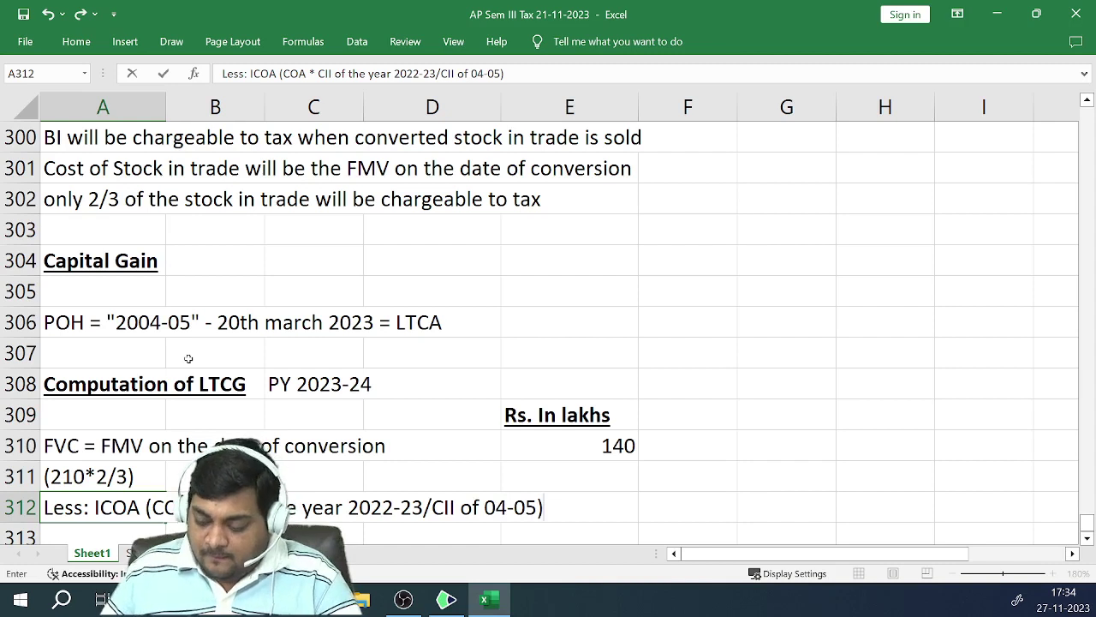
Commit the Less: ICOA line and check the figures in the question PDF
key("Return")
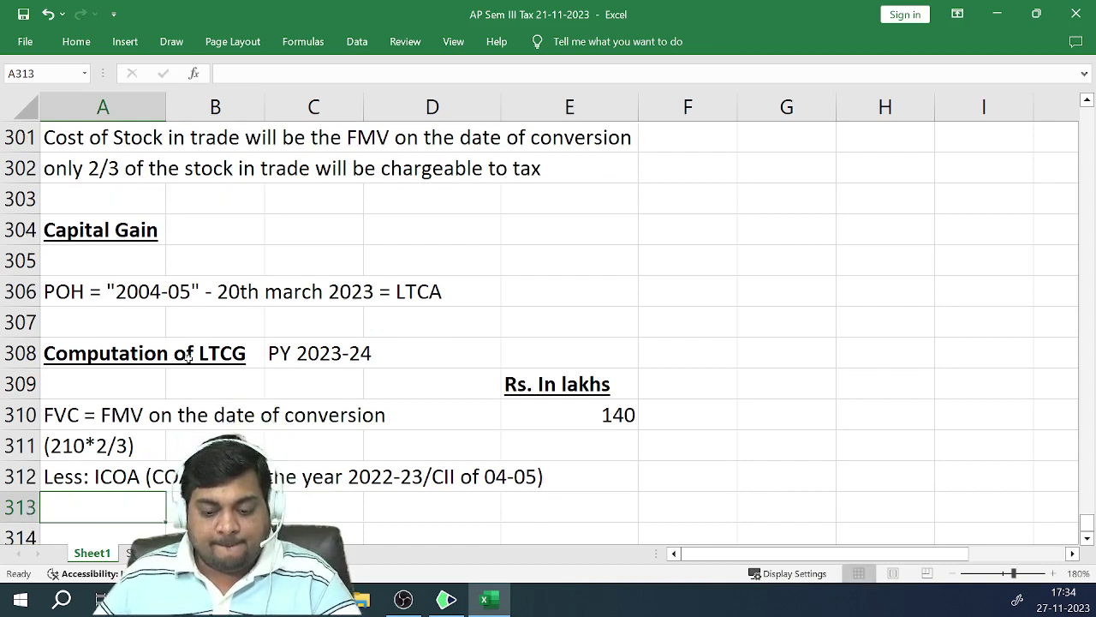
key("Return")
key("Up")
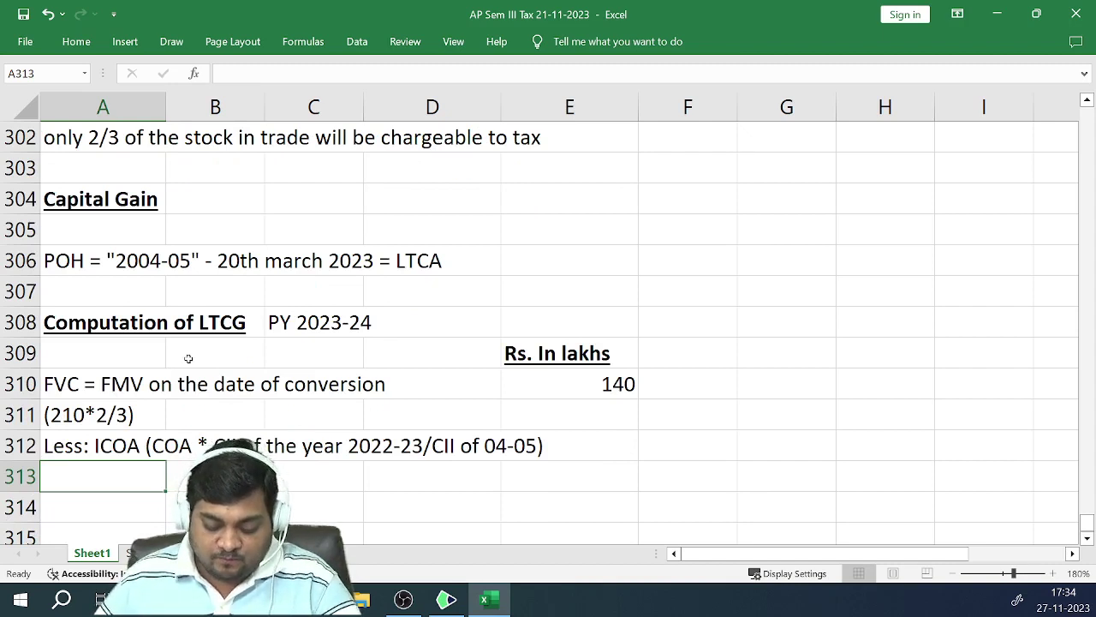
key("alt+Tab")
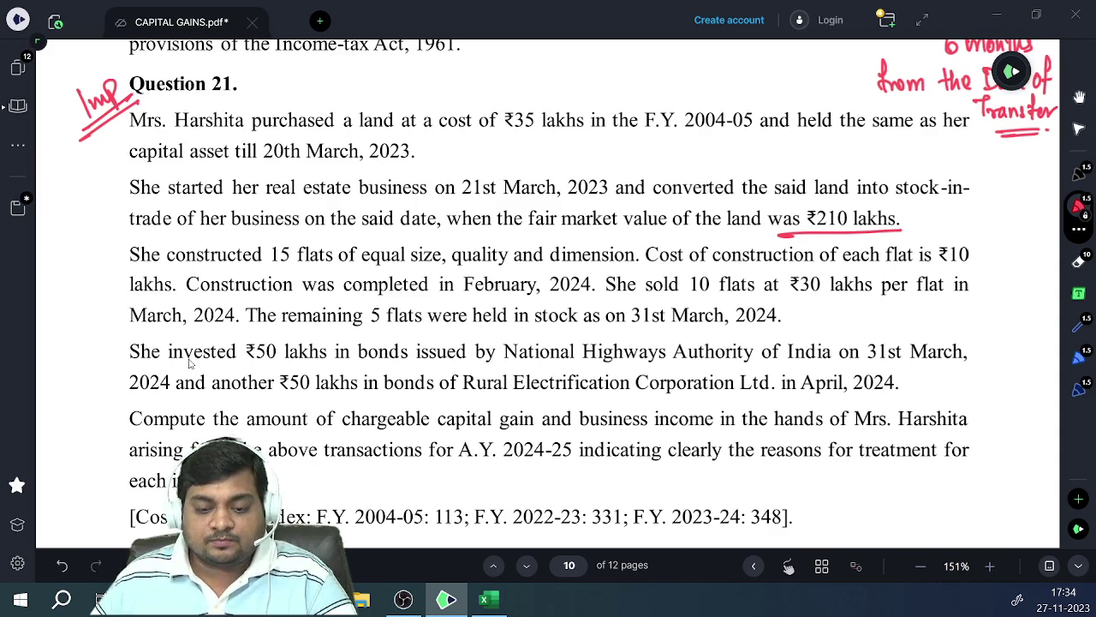
key("alt+Tab")
Enter the indexed cost working (35*331/113*2/3) in A313, checking CII values in the PDF
type("(35")
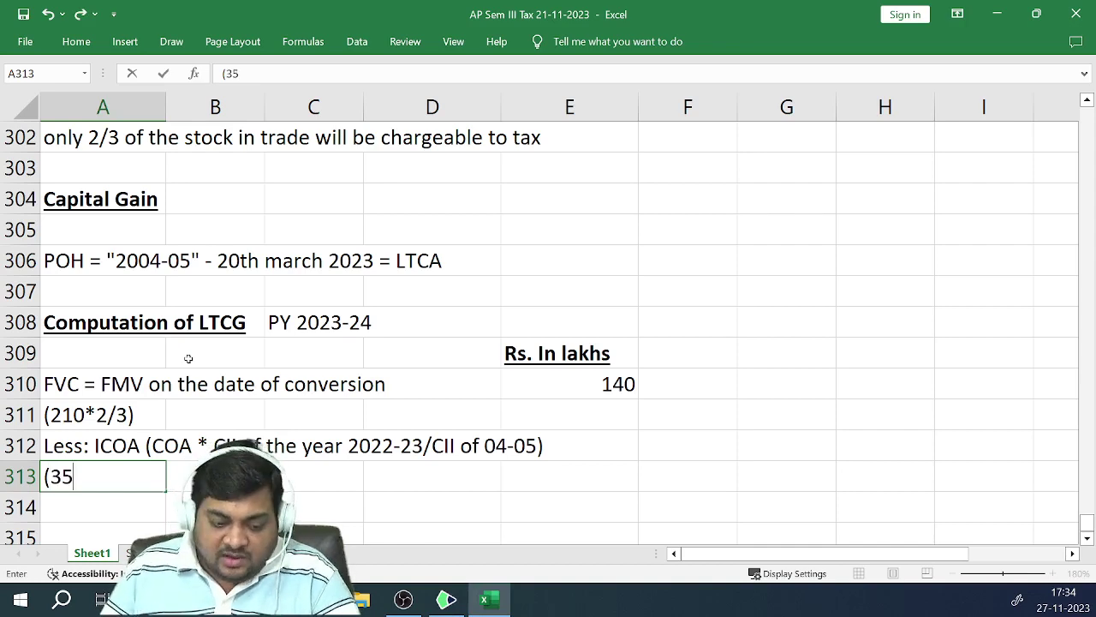
type("*")
key("alt+Tab")
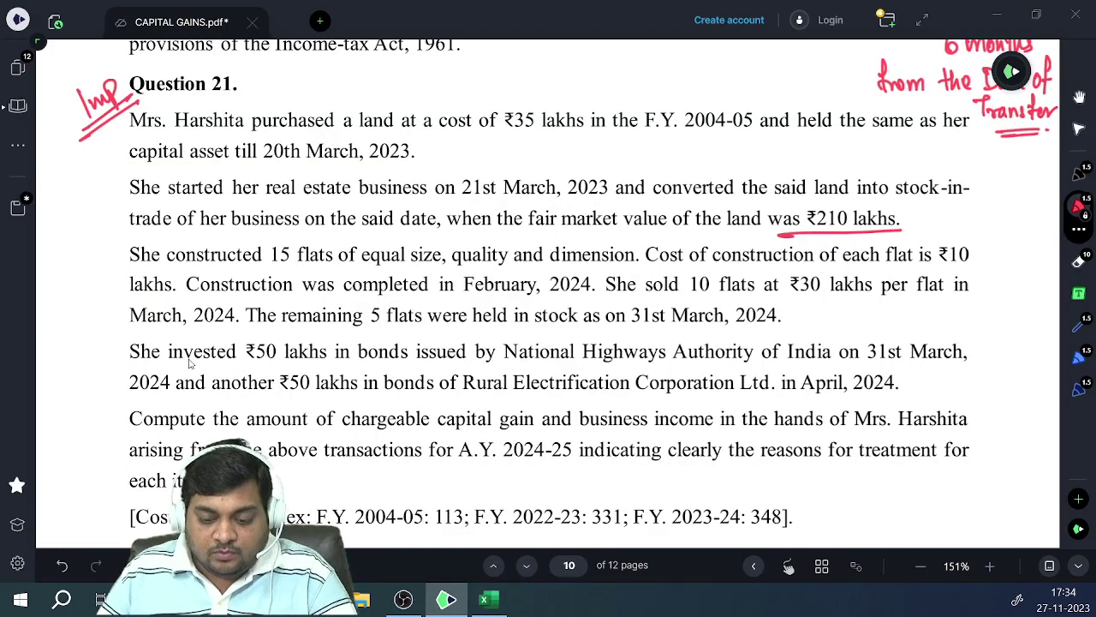
key("alt+Tab")
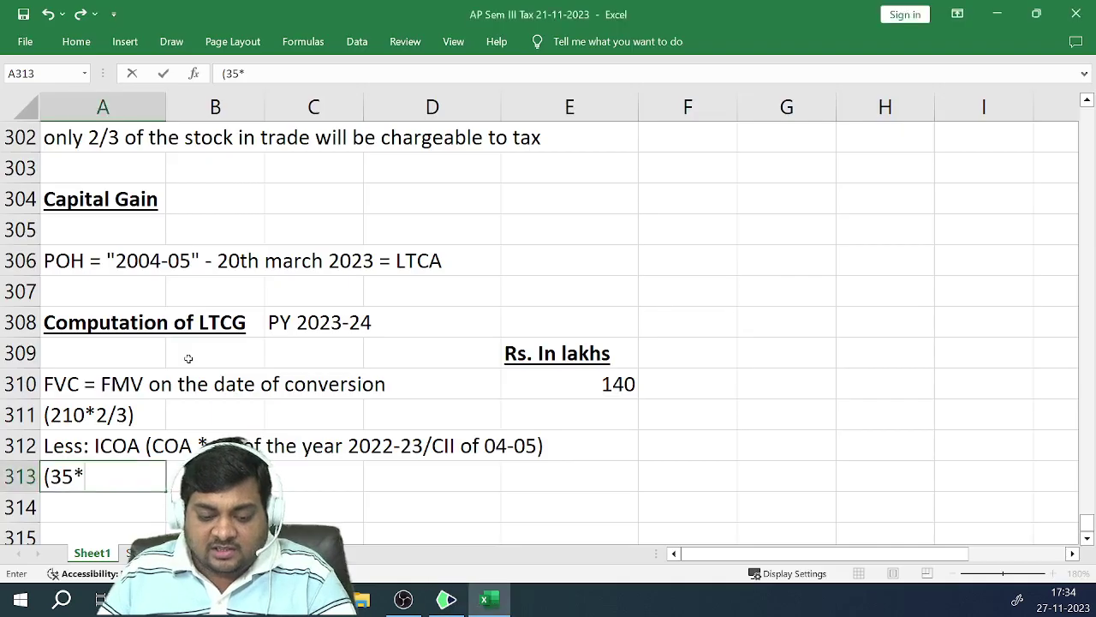
type("331")
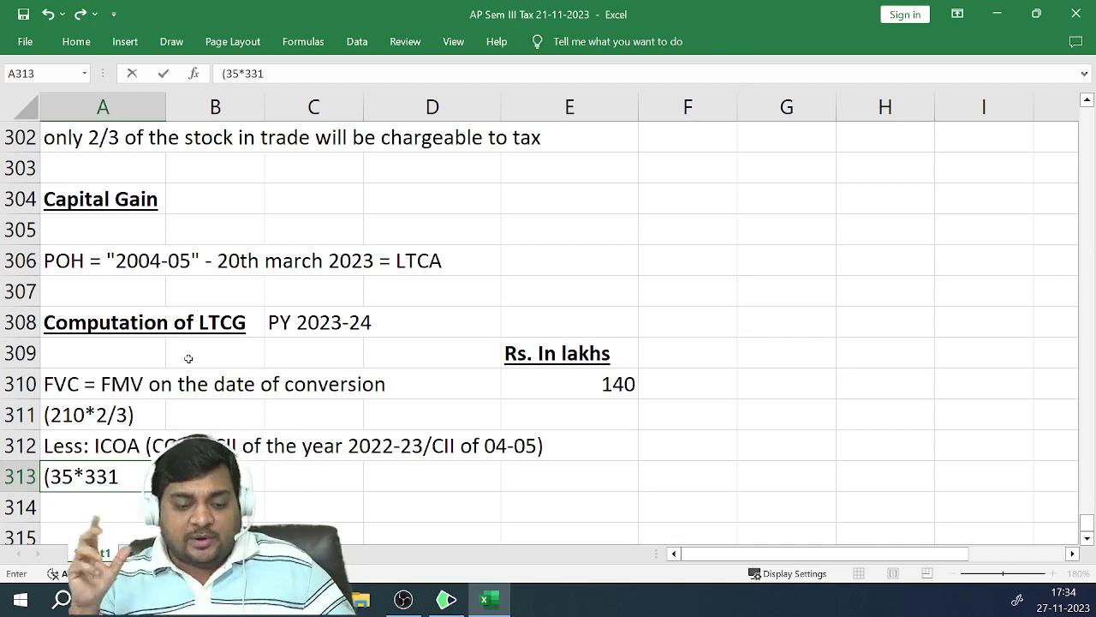
type("/")
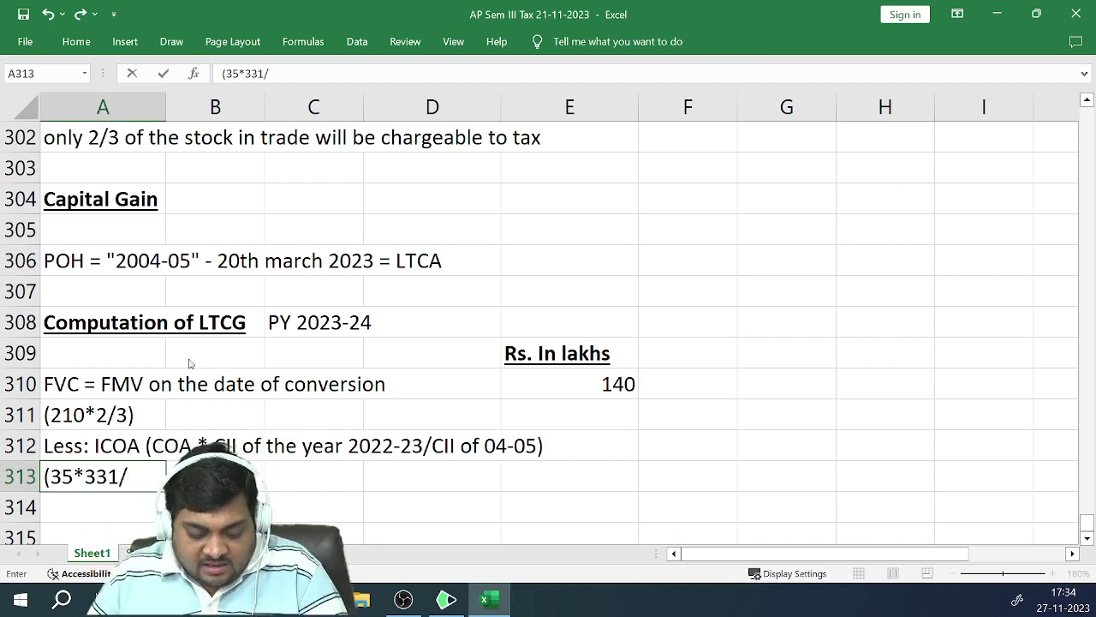
key("alt+Tab")
key("alt+Tab")
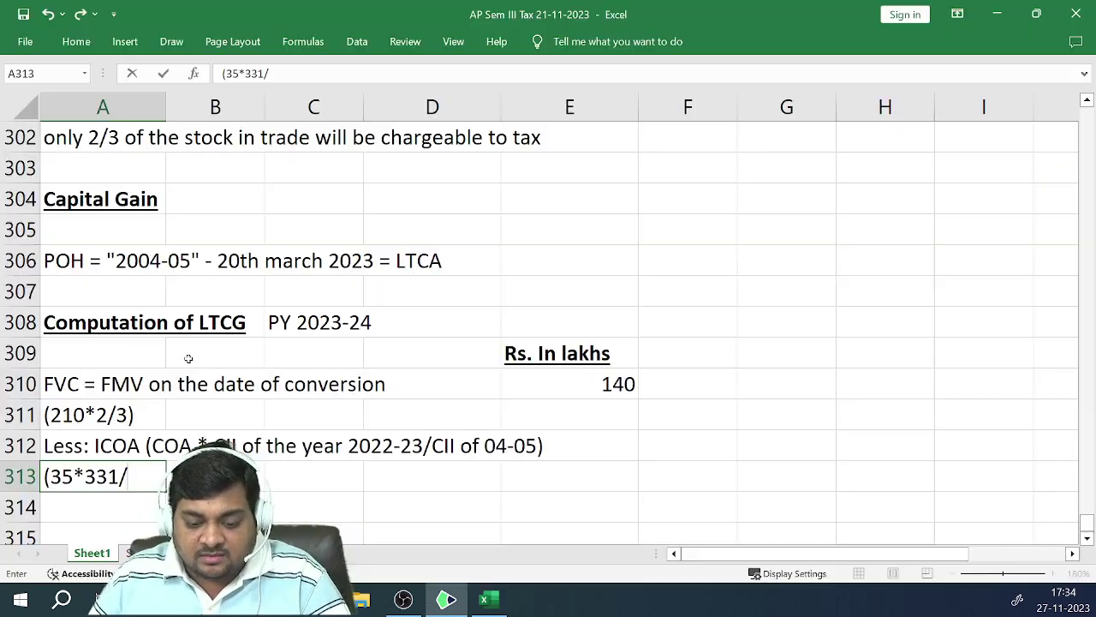
type("113")
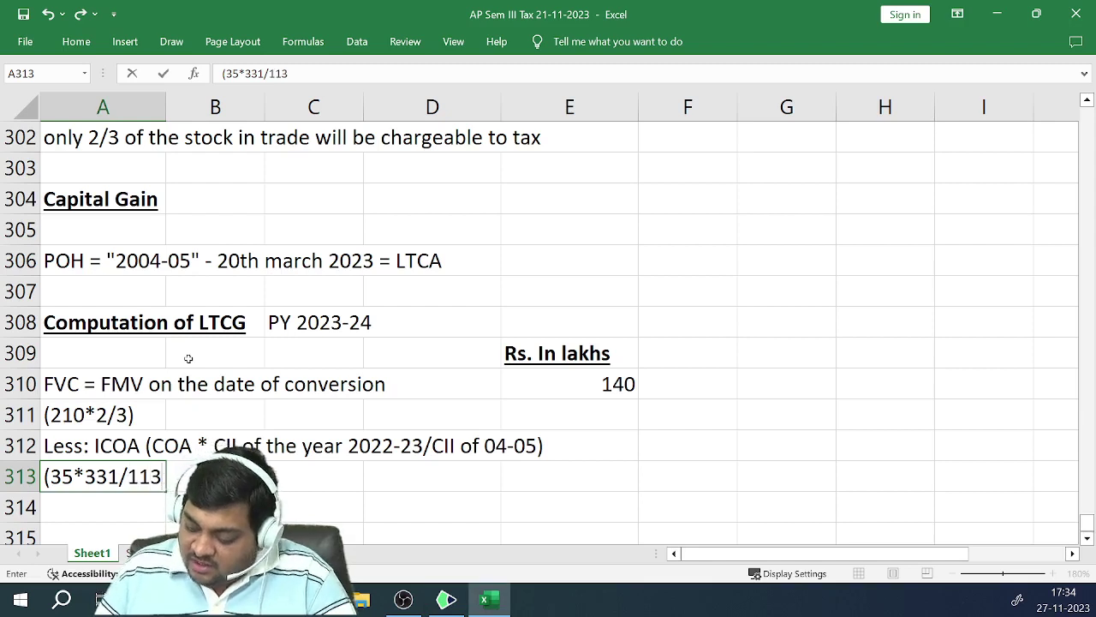
type("*2/3")
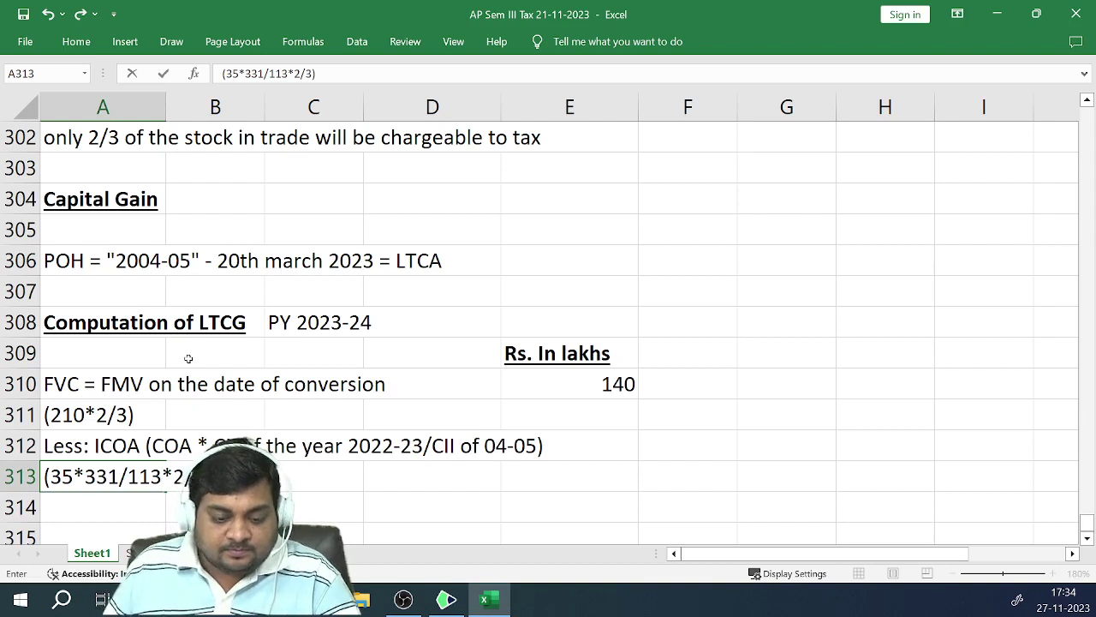
key("Return")
key("Up")
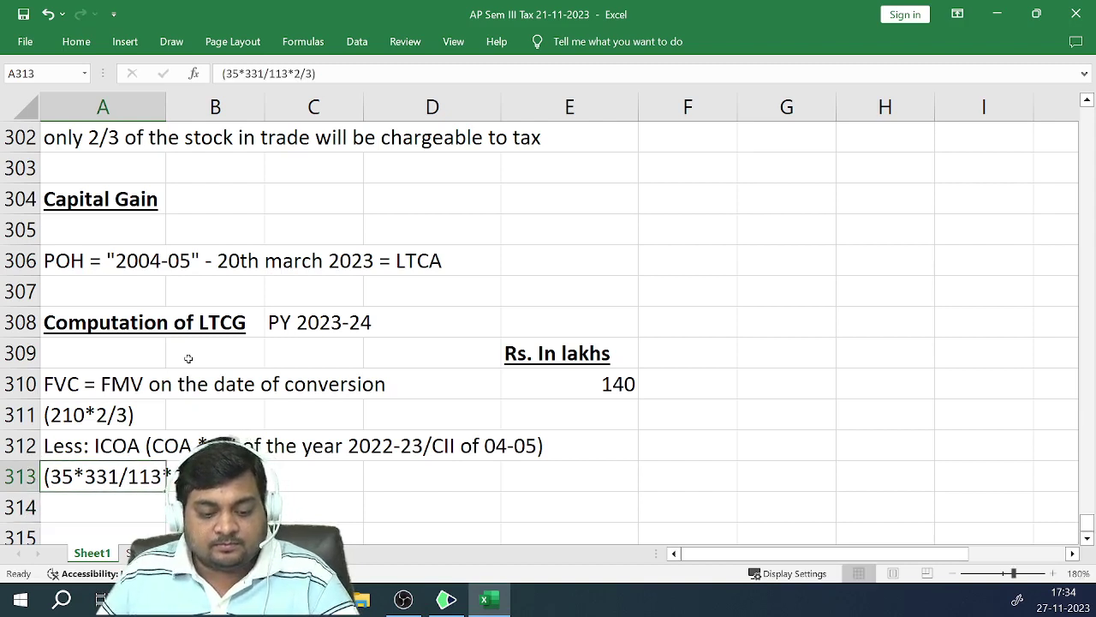
key("Right")
key("Right")
key("Right")
key("Right")
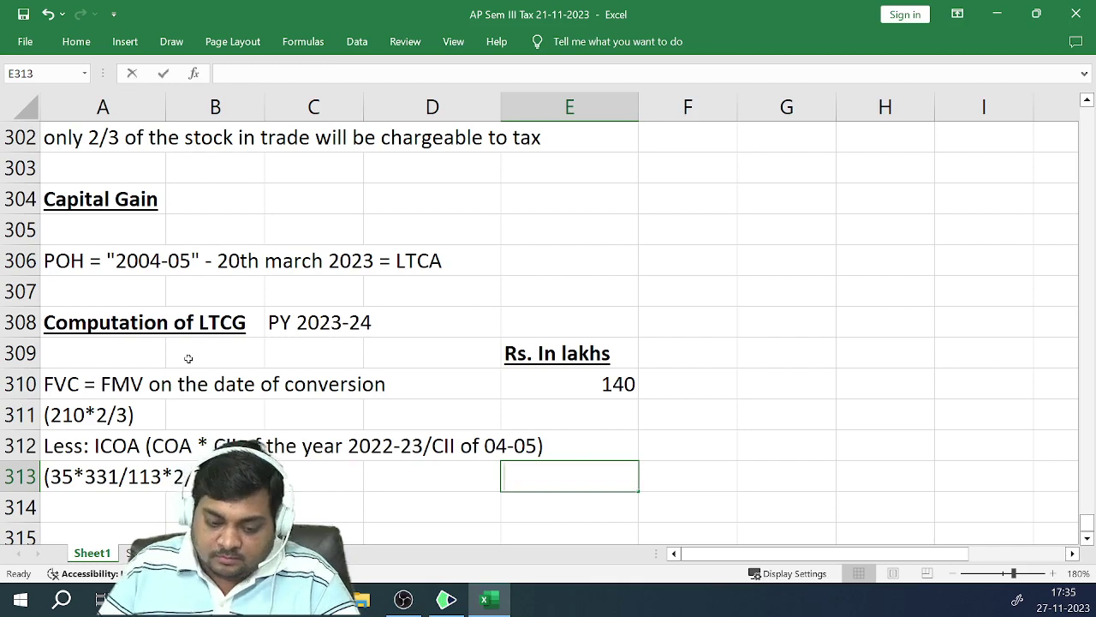
Enter the negative indexed cost formula =-35*331/113*2/3 in E313
type("=35")
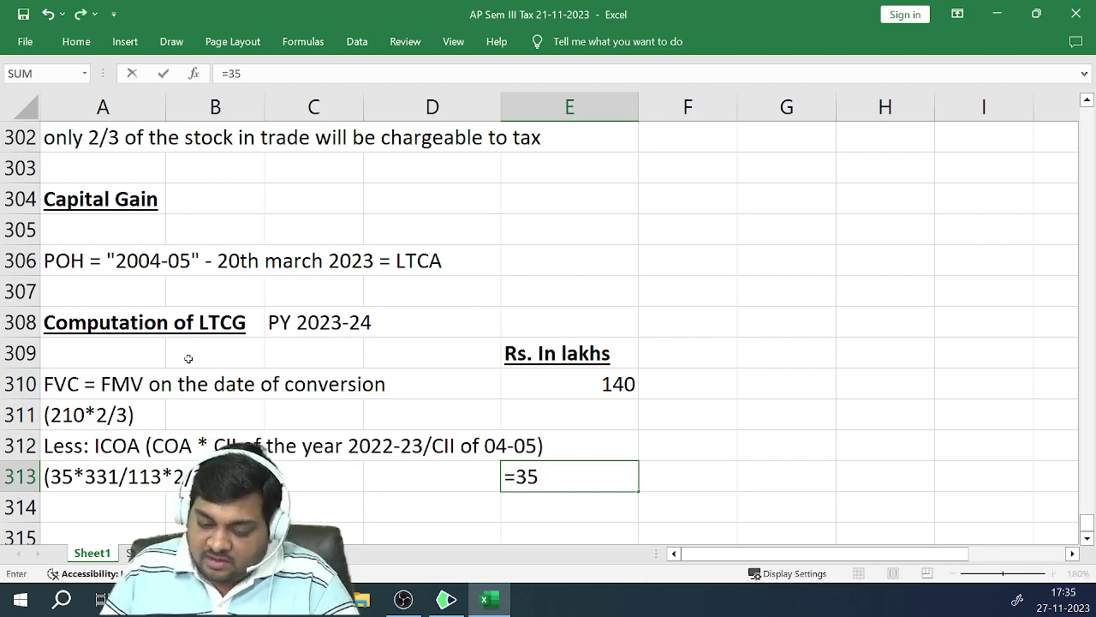
type("*")
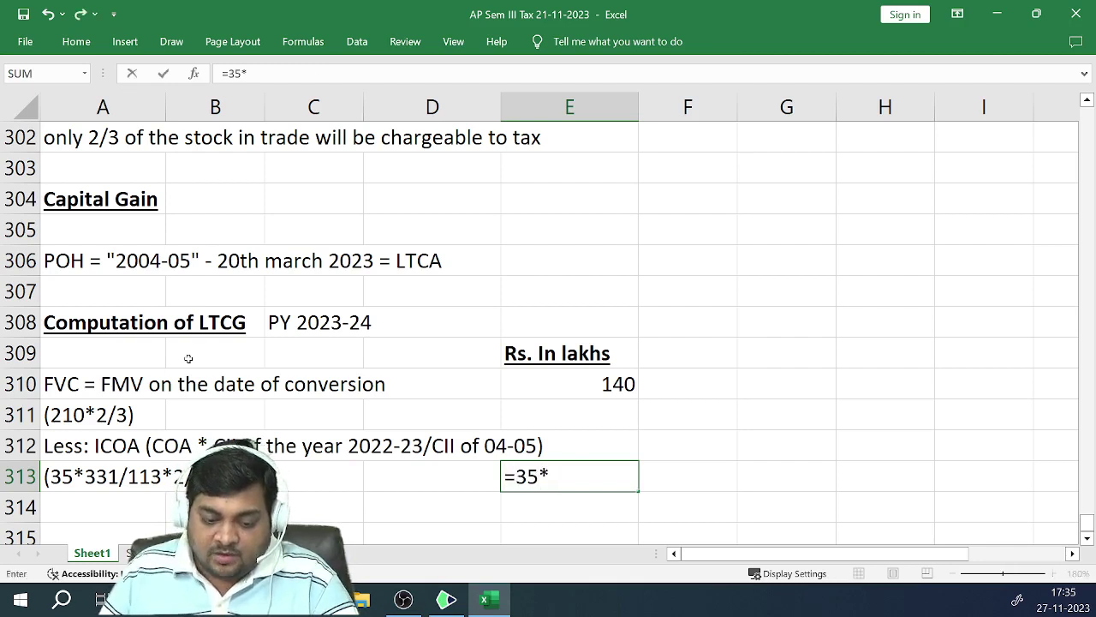
type("331/11")
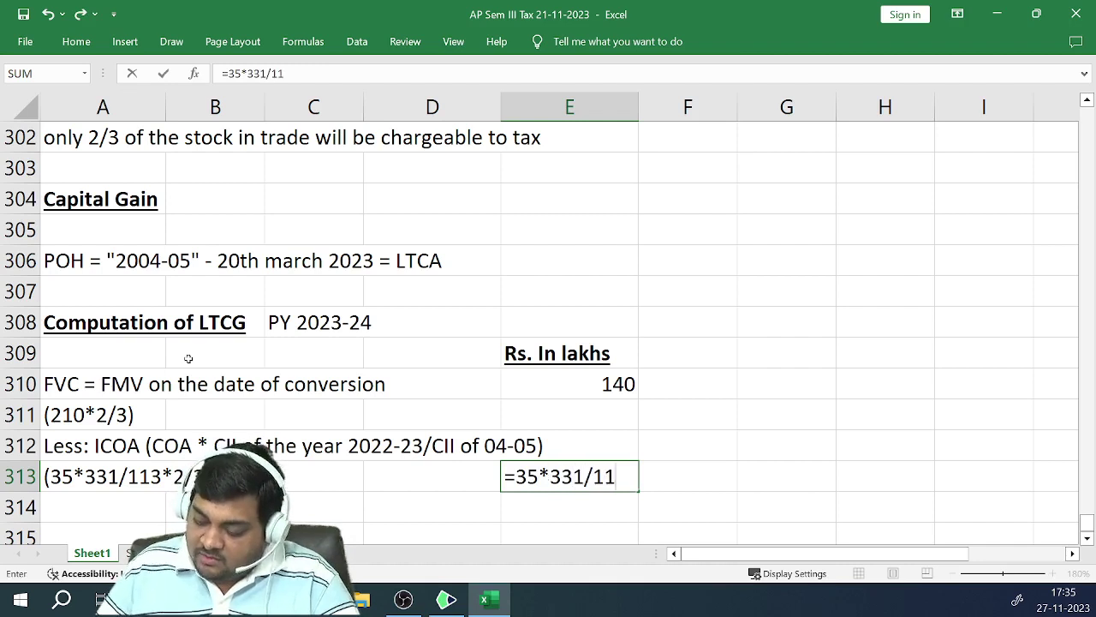
type("3*")
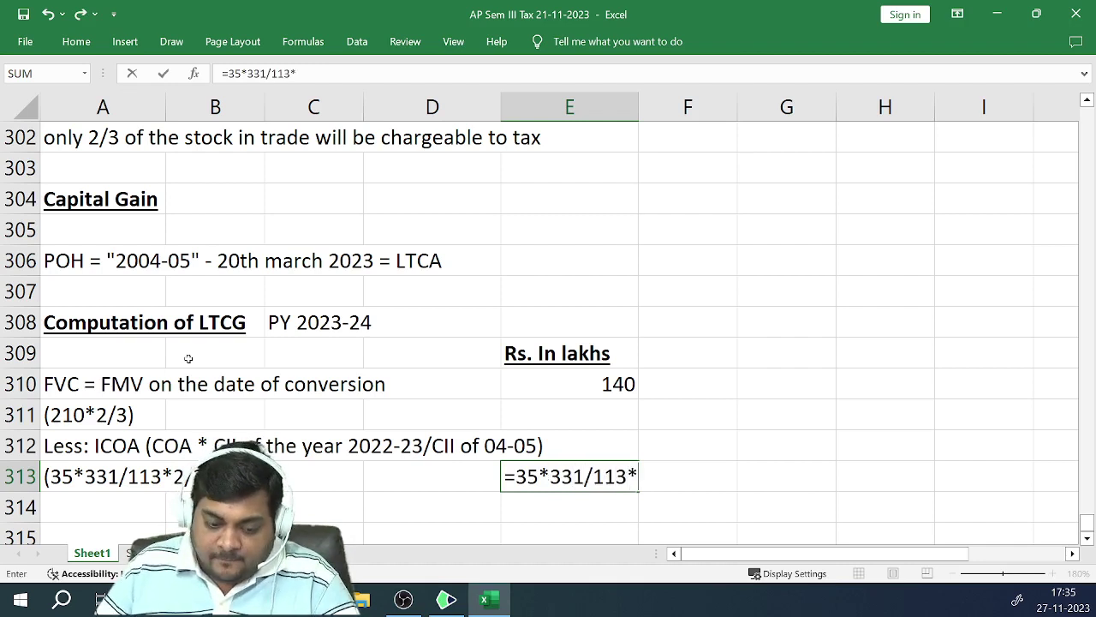
type("2/3")
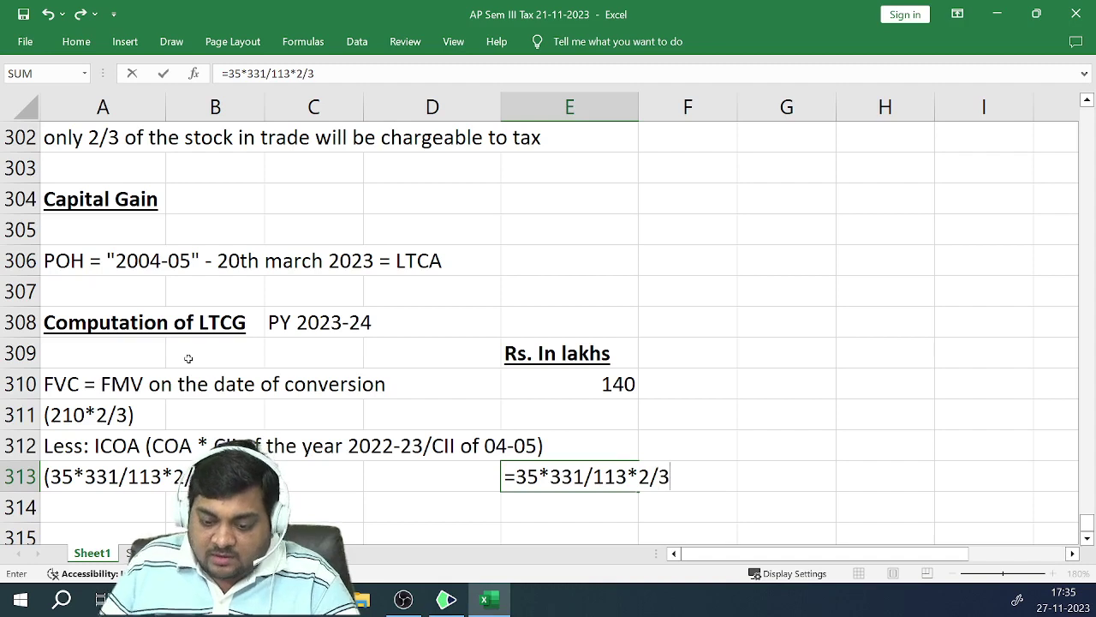
key("Return")
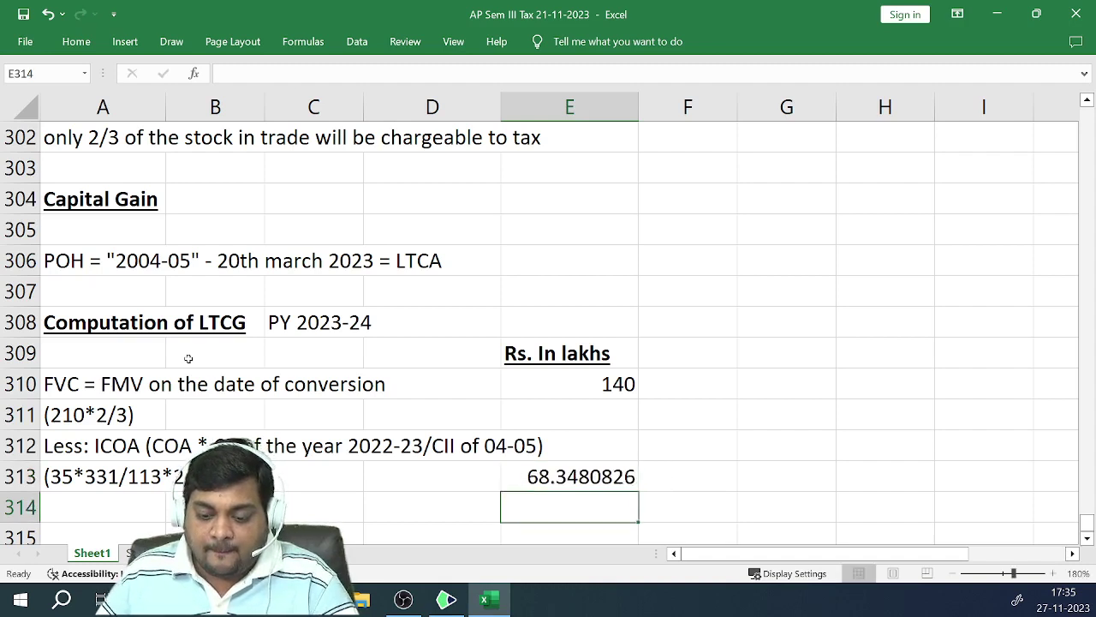
key("Up")
key("F2")
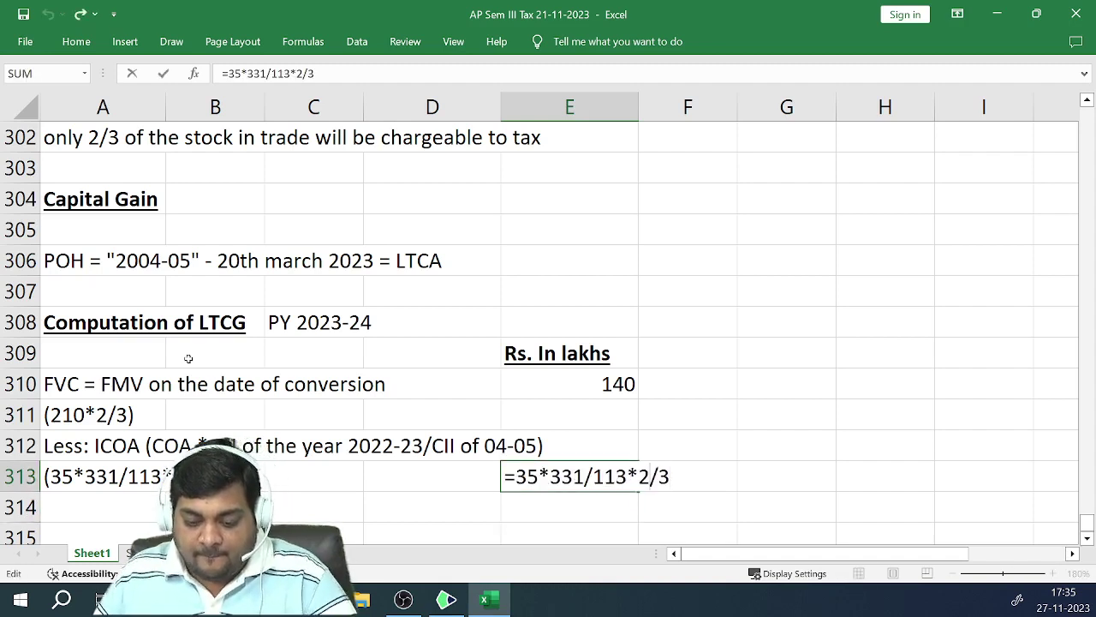
key("Left")
key("Left")
key("Left")
key("Left")
key("Left")
key("Left")
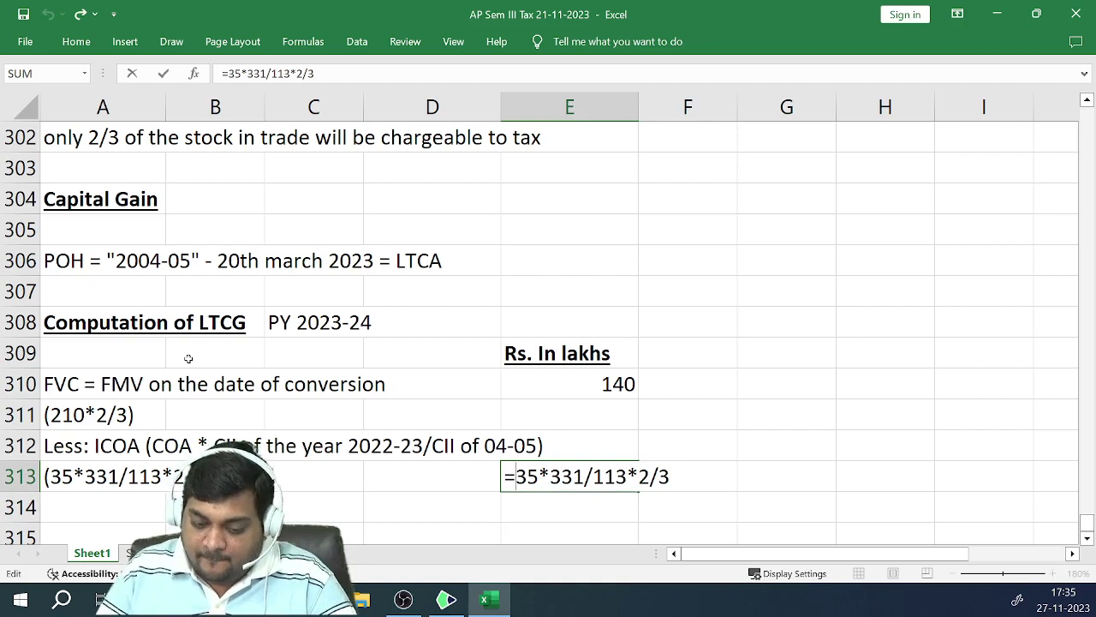
type("-")
key("Return")
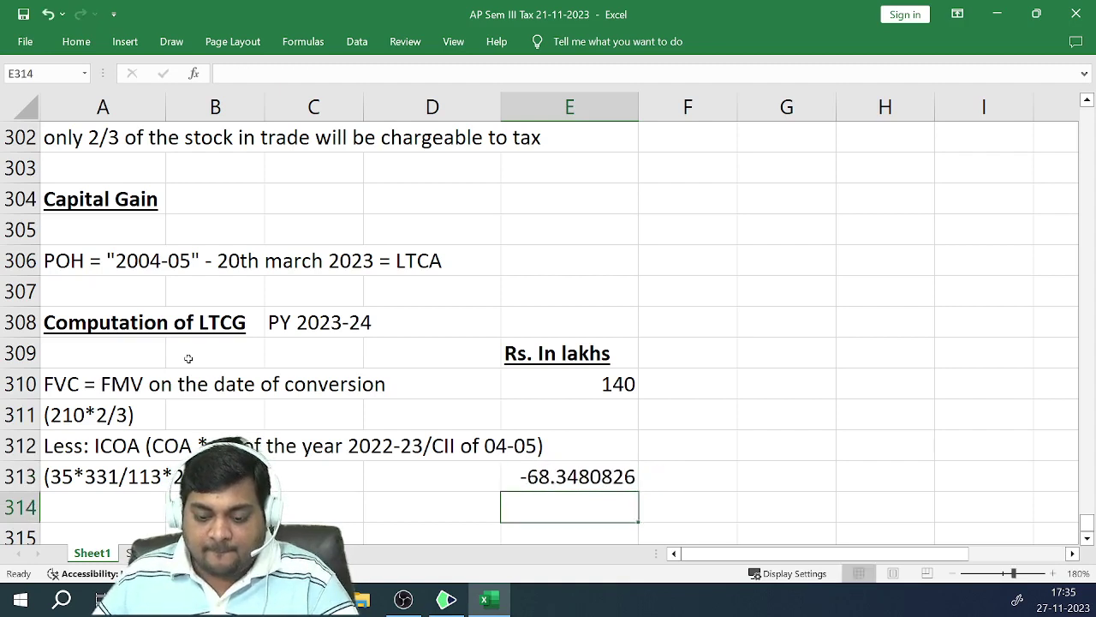
key("Up")
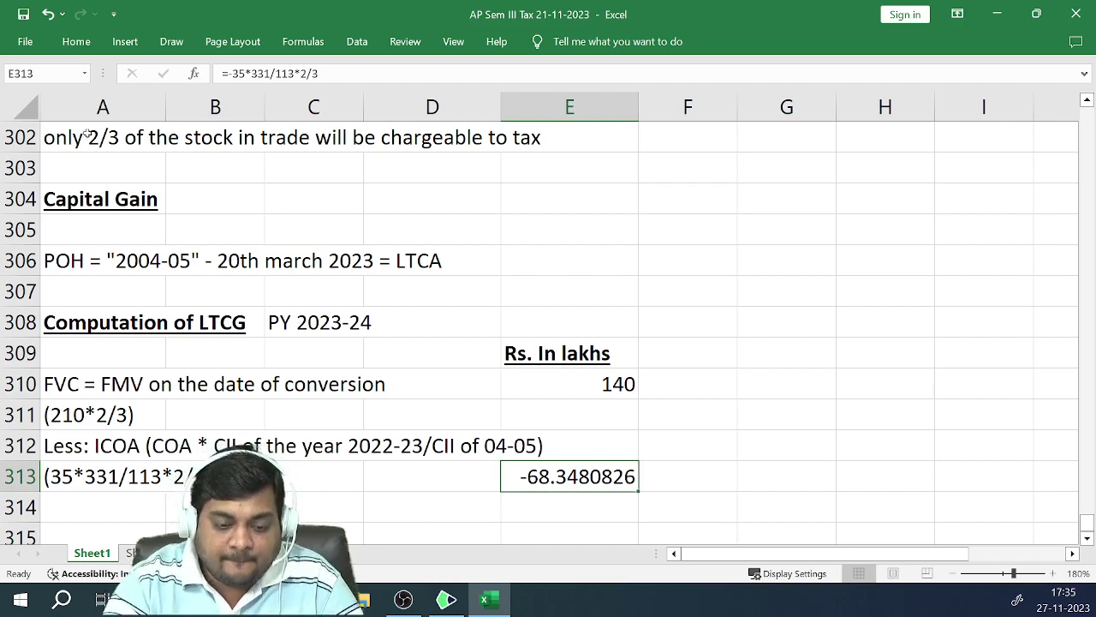
Reduce E313's decimals so it displays -68.35
left_click(77, 43)
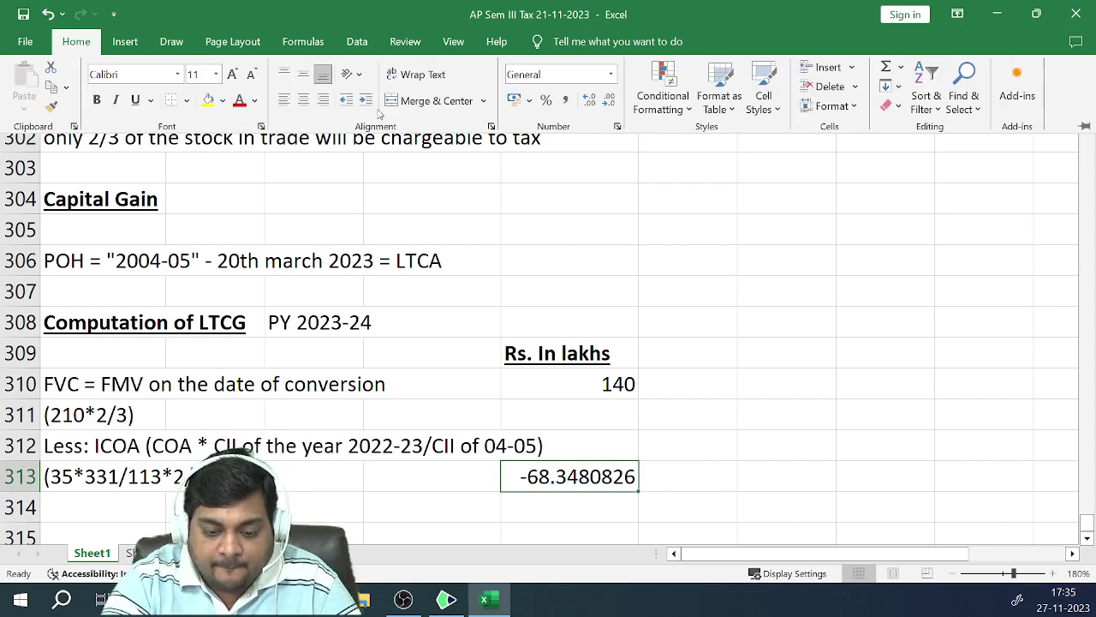
left_click(609, 101)
left_click(609, 101)
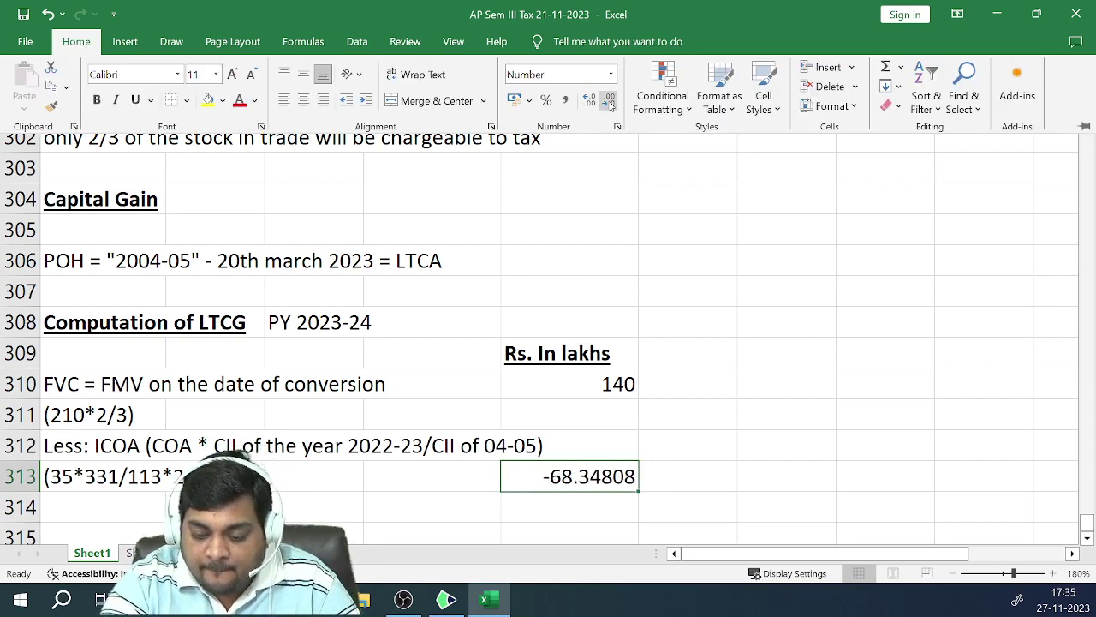
left_click(609, 101)
left_click(609, 101)
left_click(609, 101)
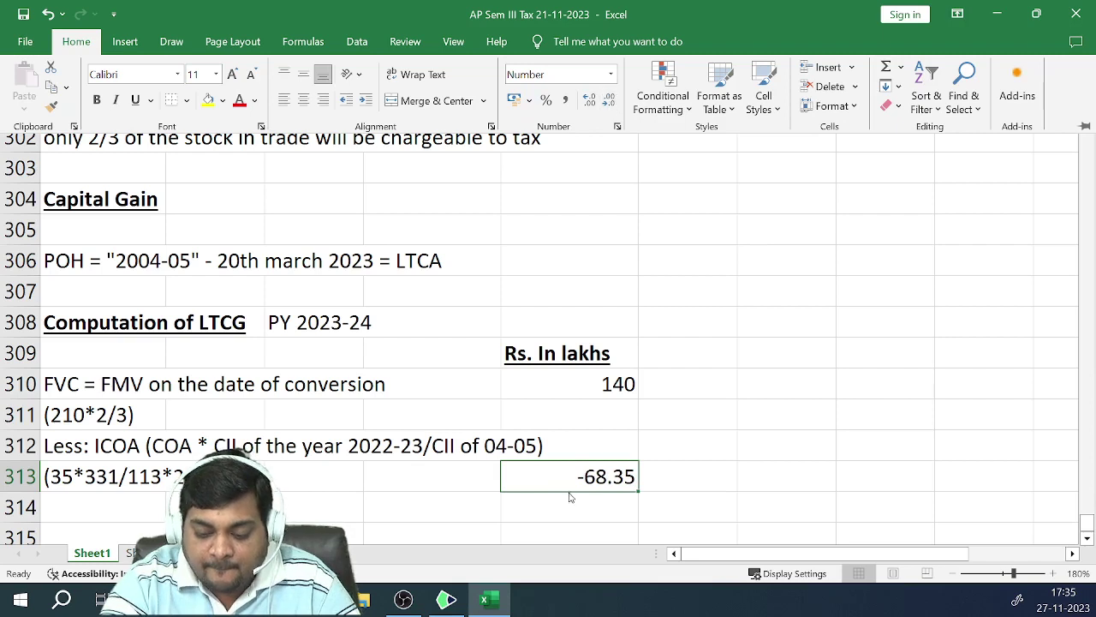
left_click(702, 482)
left_click(702, 482)
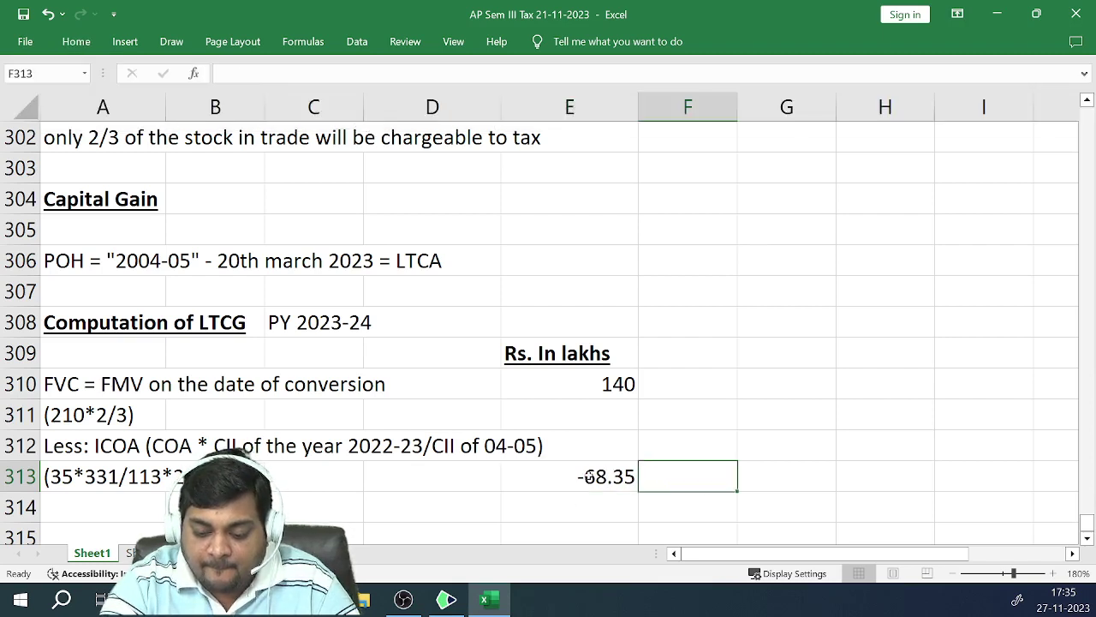
left_click(588, 476)
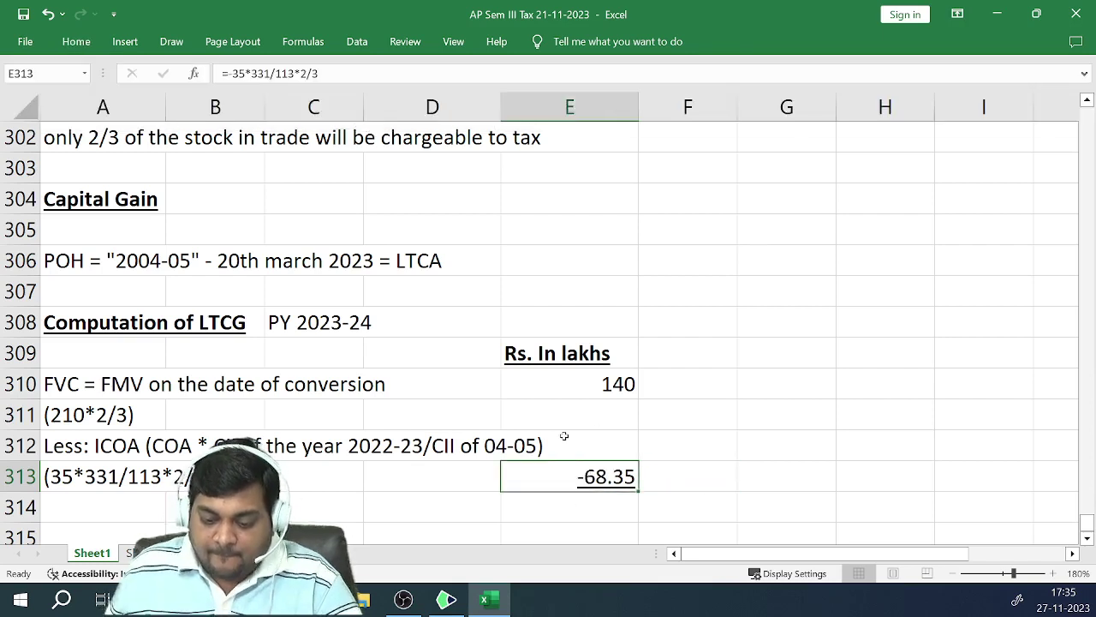
key("Down")
Label row 314 'LTCG' in C314
key("Left")
key("Left")
key("Left")
key("Left")
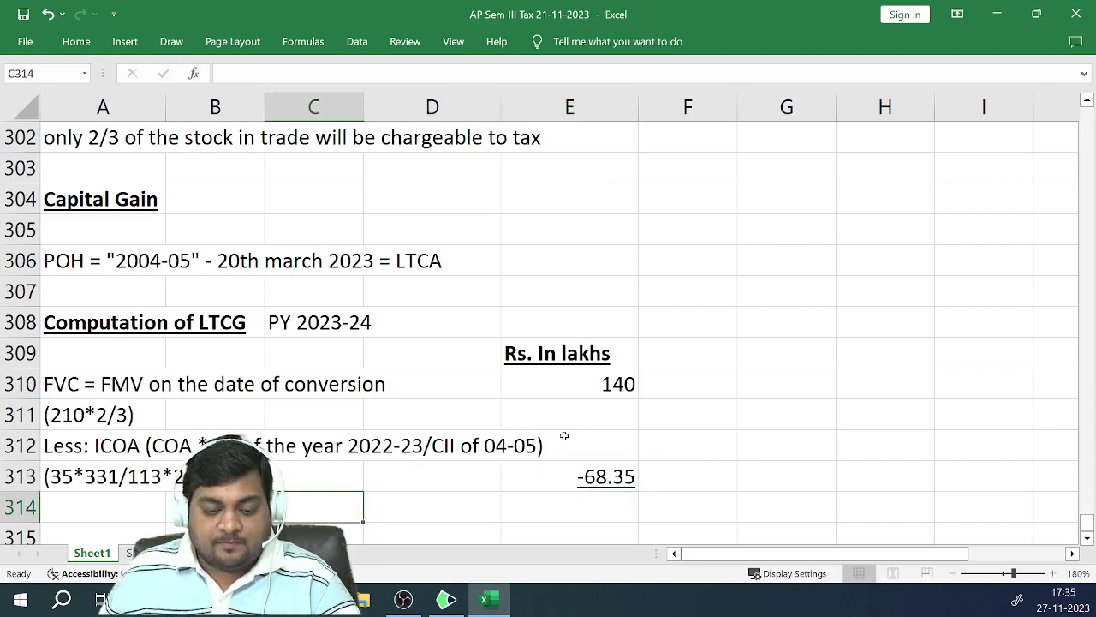
key("Right")
key("Right")
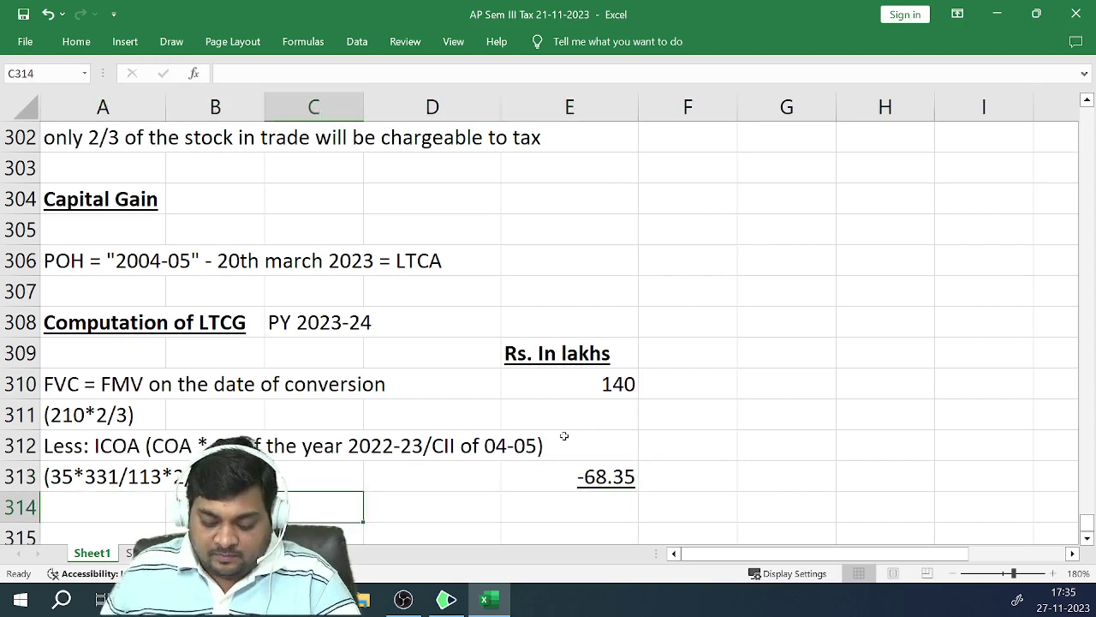
type("LTCg")
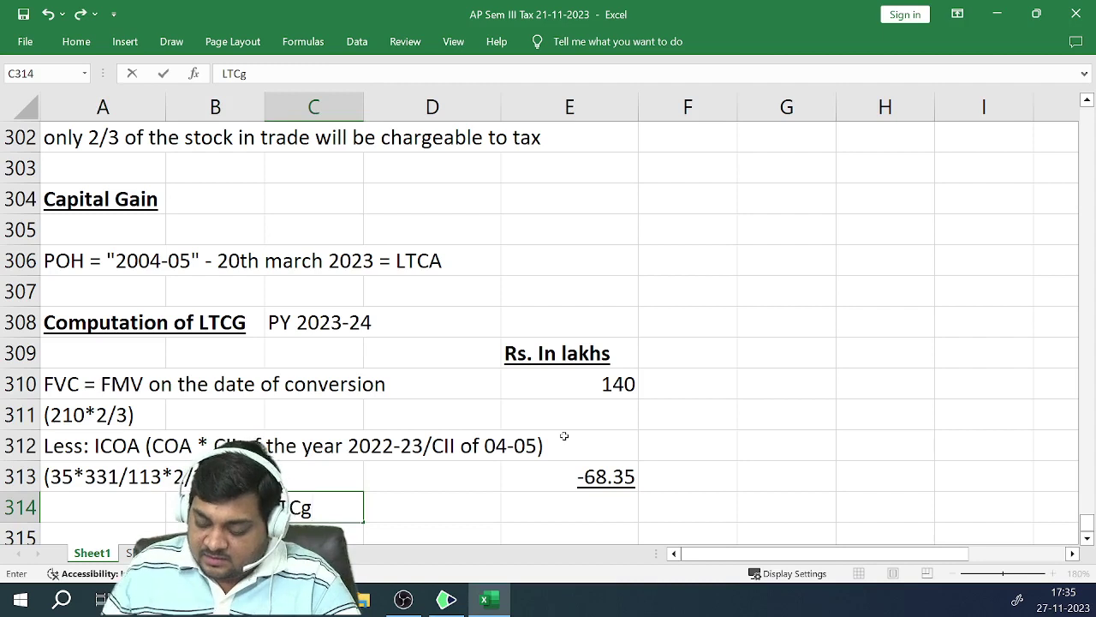
key("BackSpace")
type("G")
key("Return")
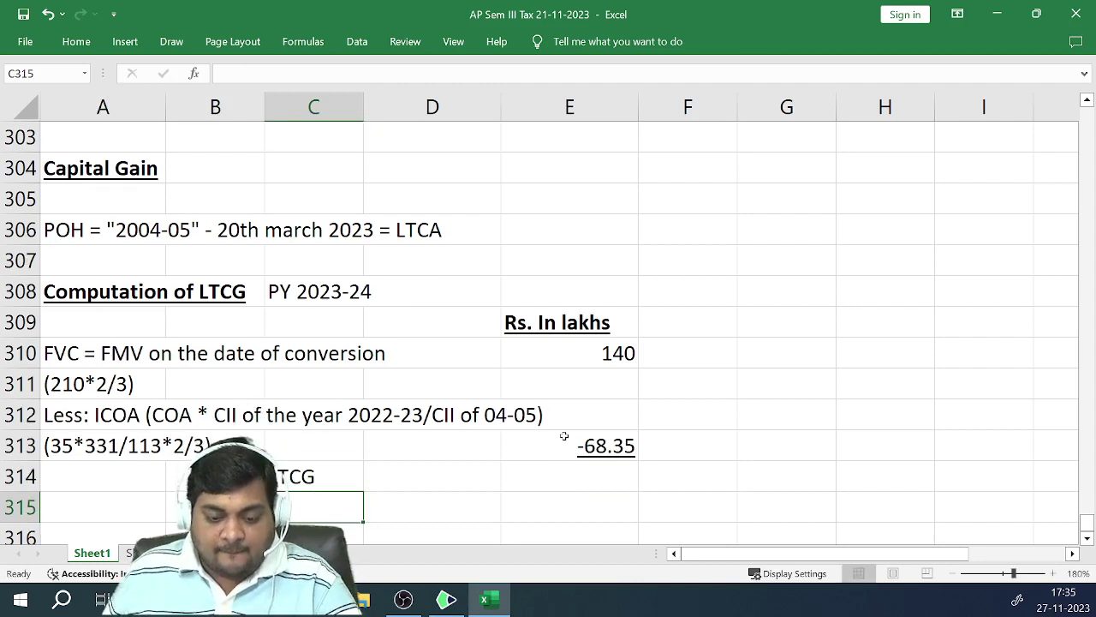
Enter =E310+E313 in E314, giving an LTCG of 71.65
key("Up")
key("Right")
key("Right")
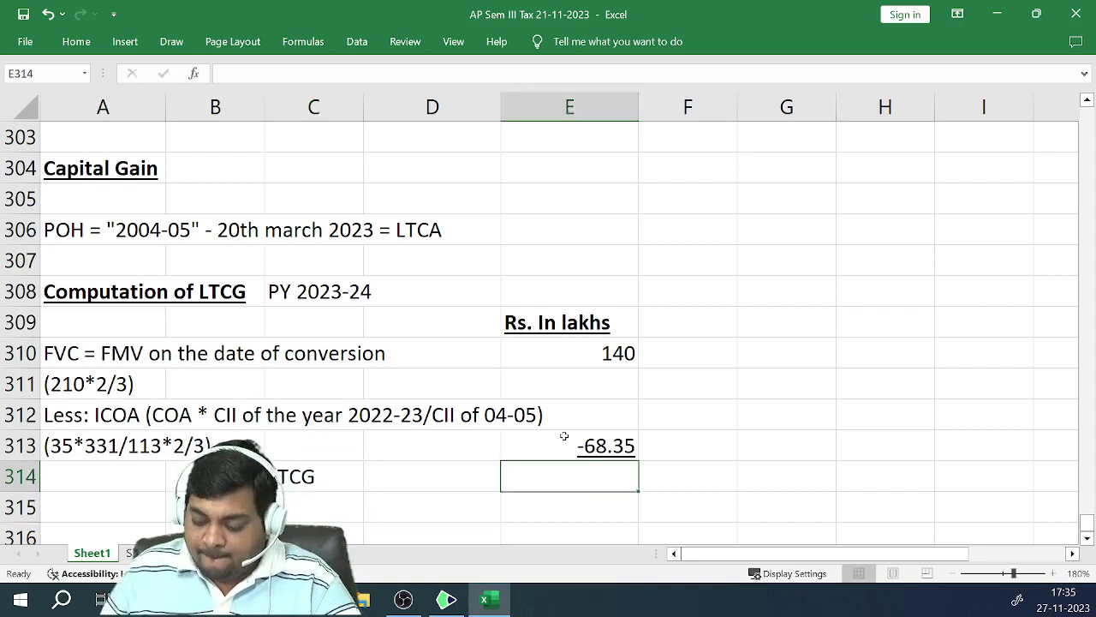
type("=")
key("Up")
key("Up")
key("Up")
key("Up")
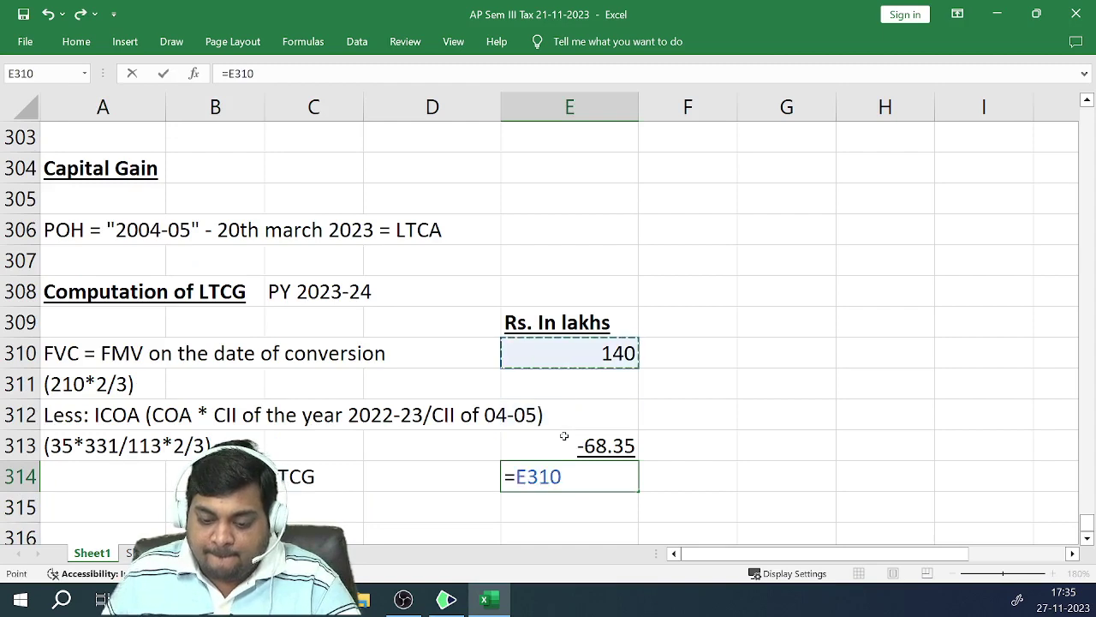
type("+")
key("Up")
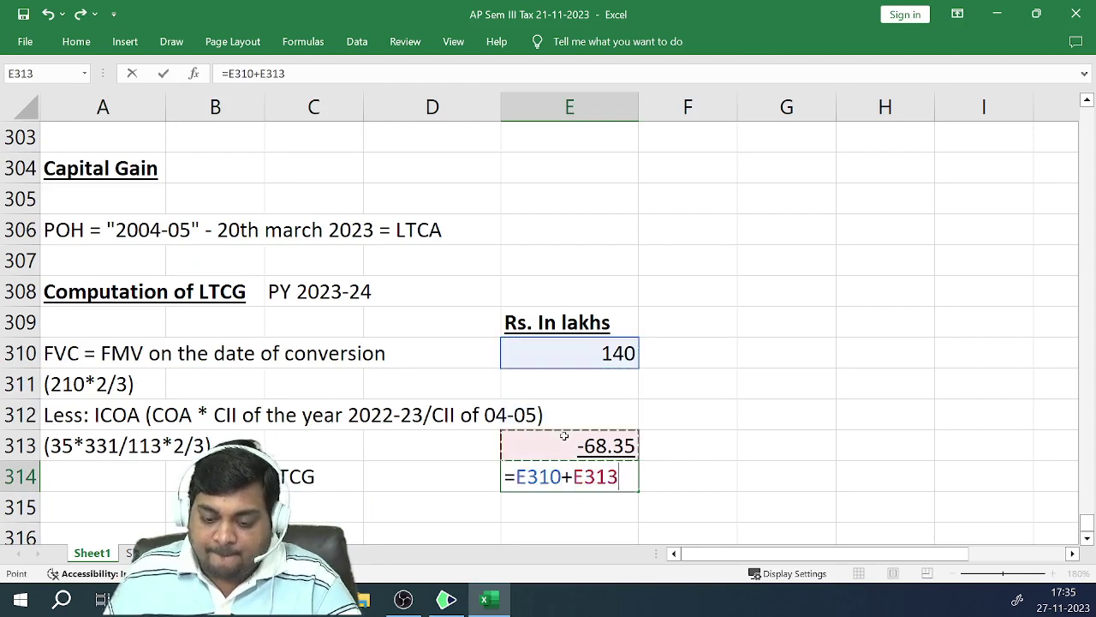
key("Return")
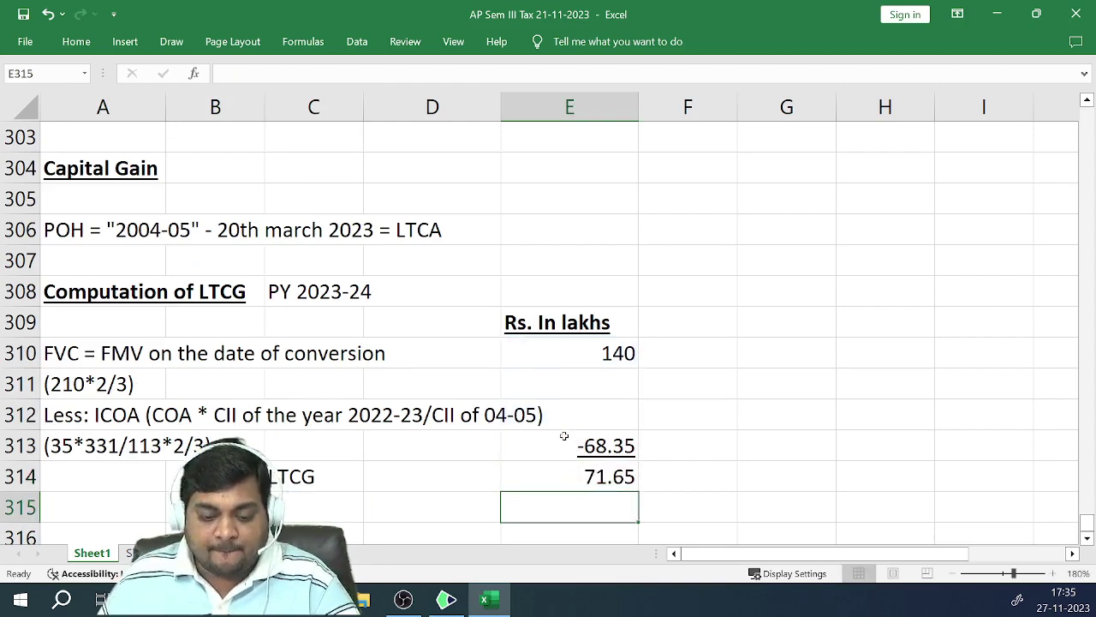
key("Left")
key("Left")
key("Left")
key("Left")
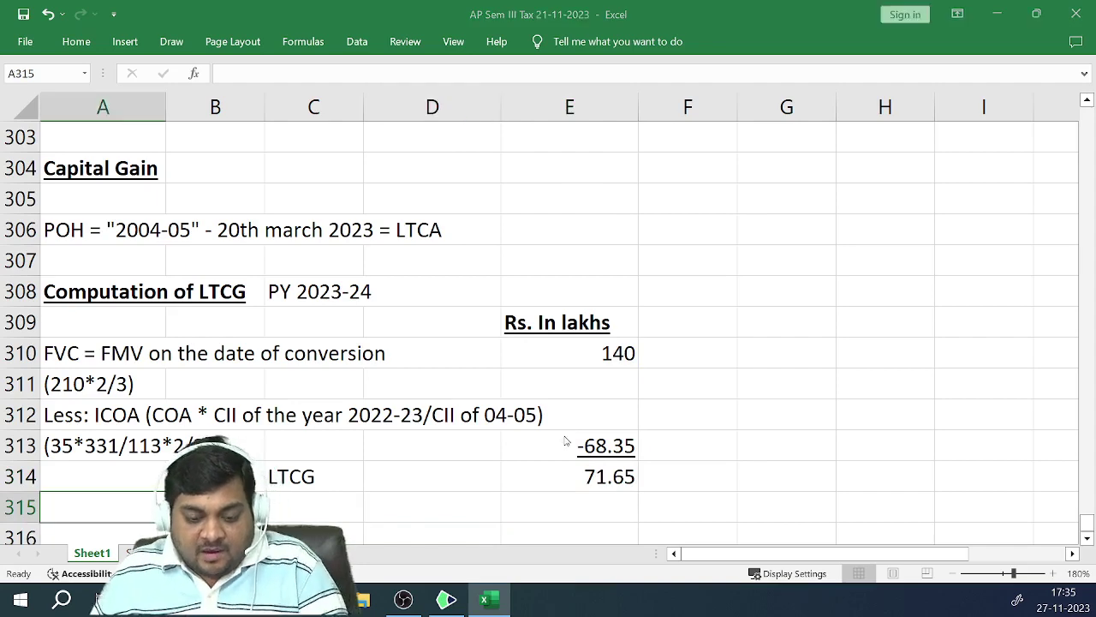
key("alt+Tab")
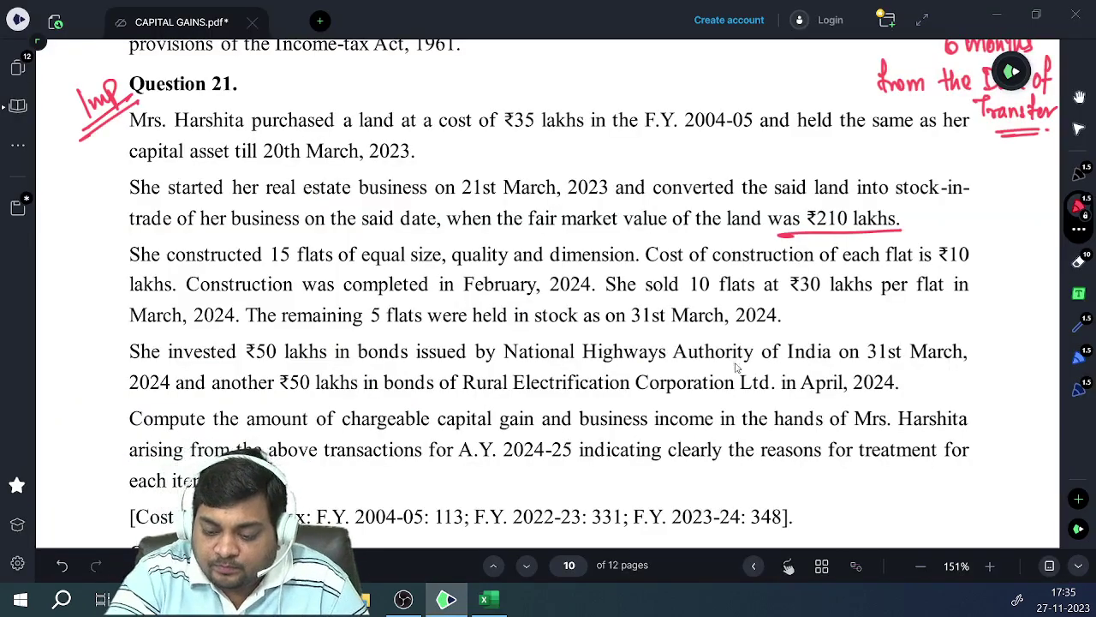
Underline the first ₹50 lakhs bond investment in red, undoing stray strokes
left_click_drag(248, 366, 753, 379)
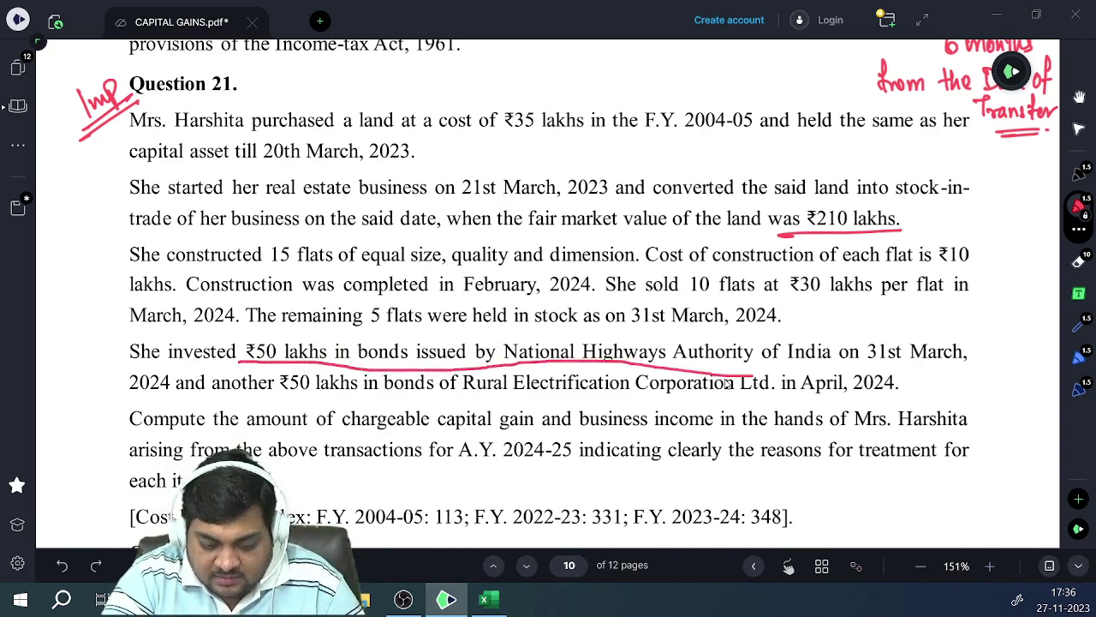
key("ctrl+z")
left_click_drag(248, 374, 376, 375)
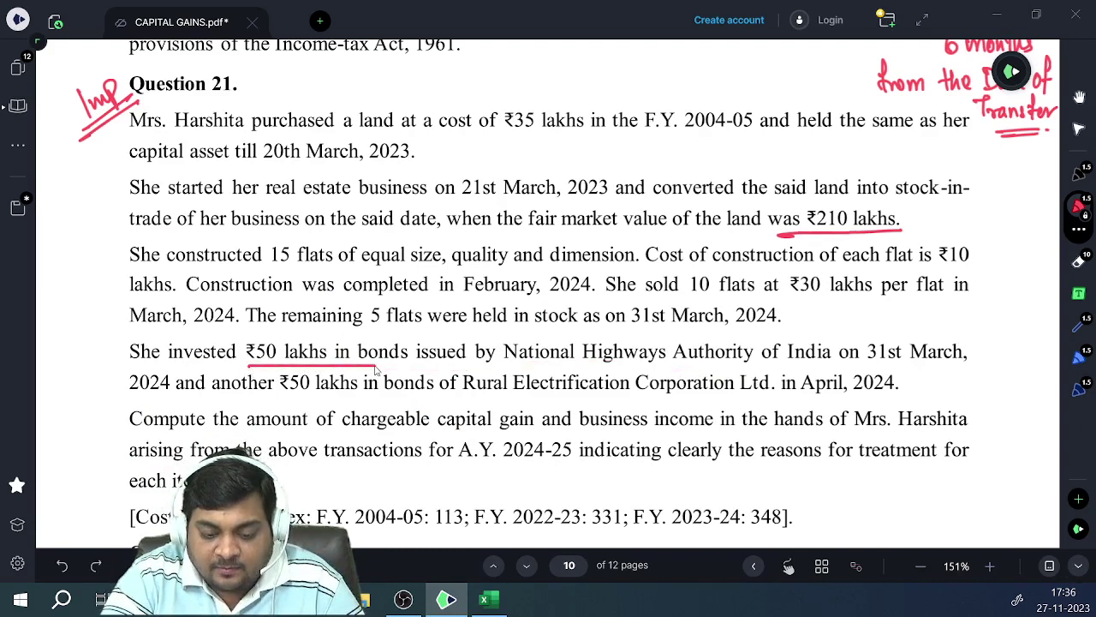
left_click_drag(519, 358, 708, 382)
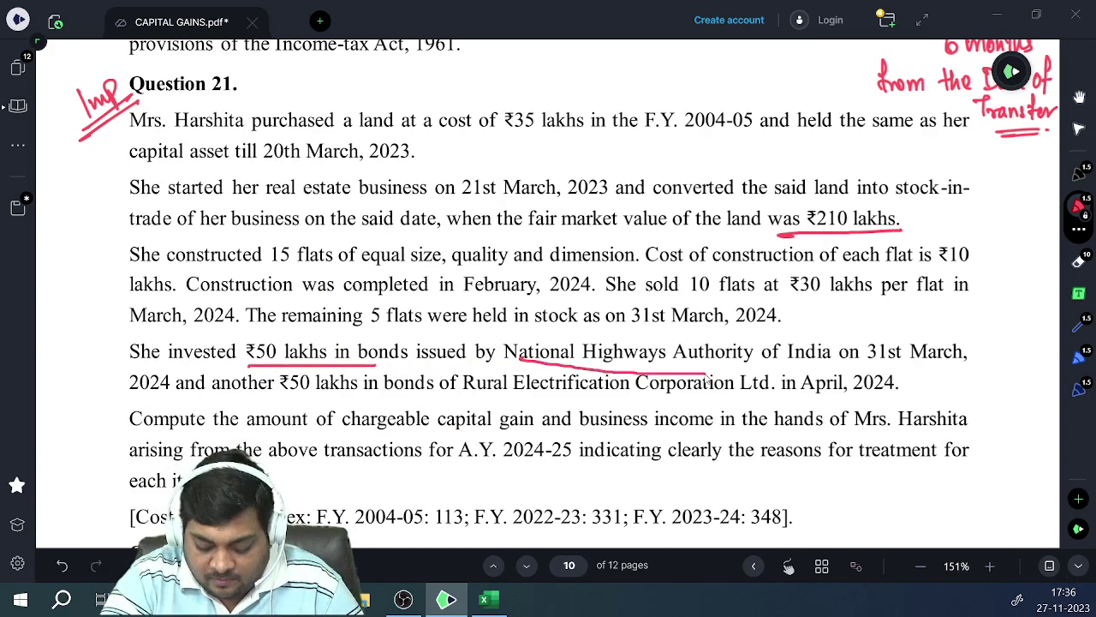
key("ctrl+z")
mouse_move(585, 363)
left_mouse_down()
mouse_move(781, 382)
mouse_move(950, 372)
left_mouse_up()
key("ctrl+z")
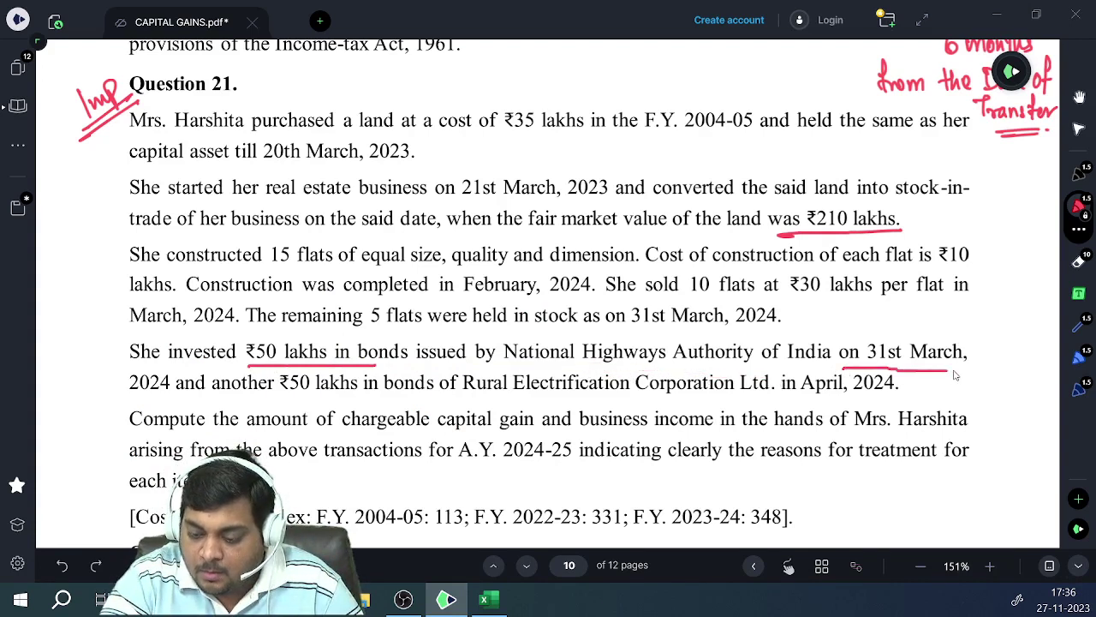
Underline 31st March, 2024, the second ₹50 lakhs investment, and its April, 2024 date
left_click_drag(134, 394, 181, 394)
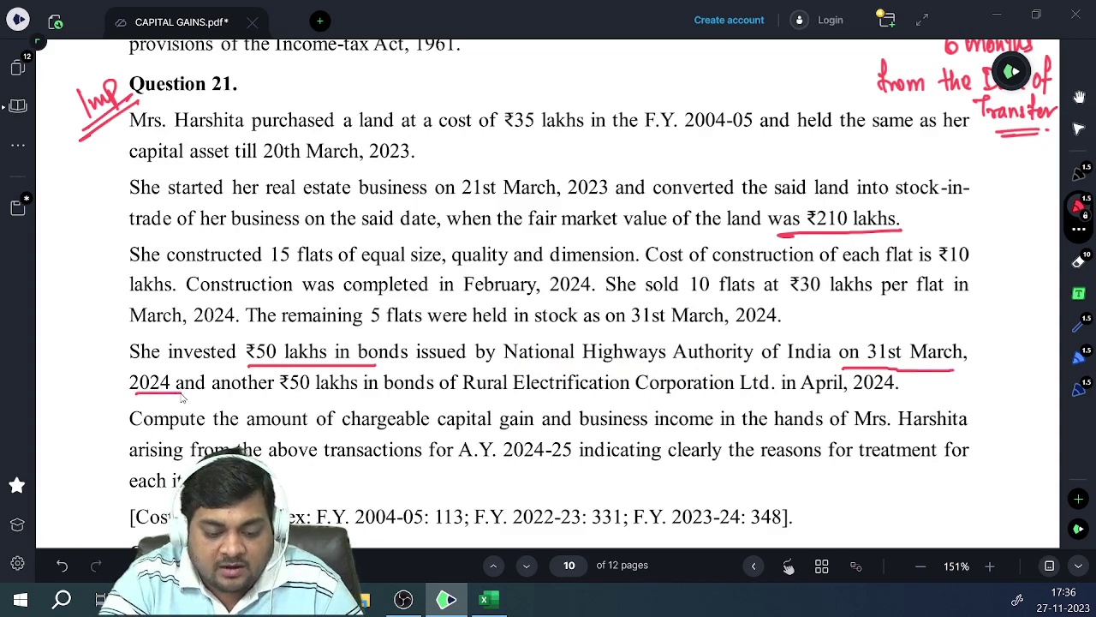
left_click_drag(280, 394, 526, 394)
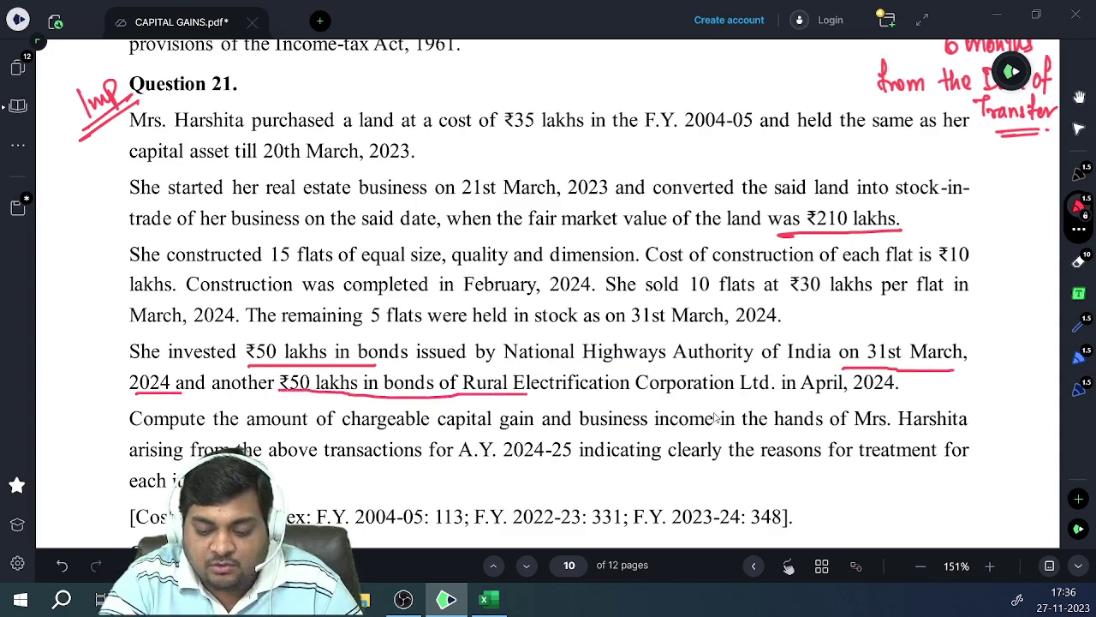
left_click_drag(783, 398, 885, 400)
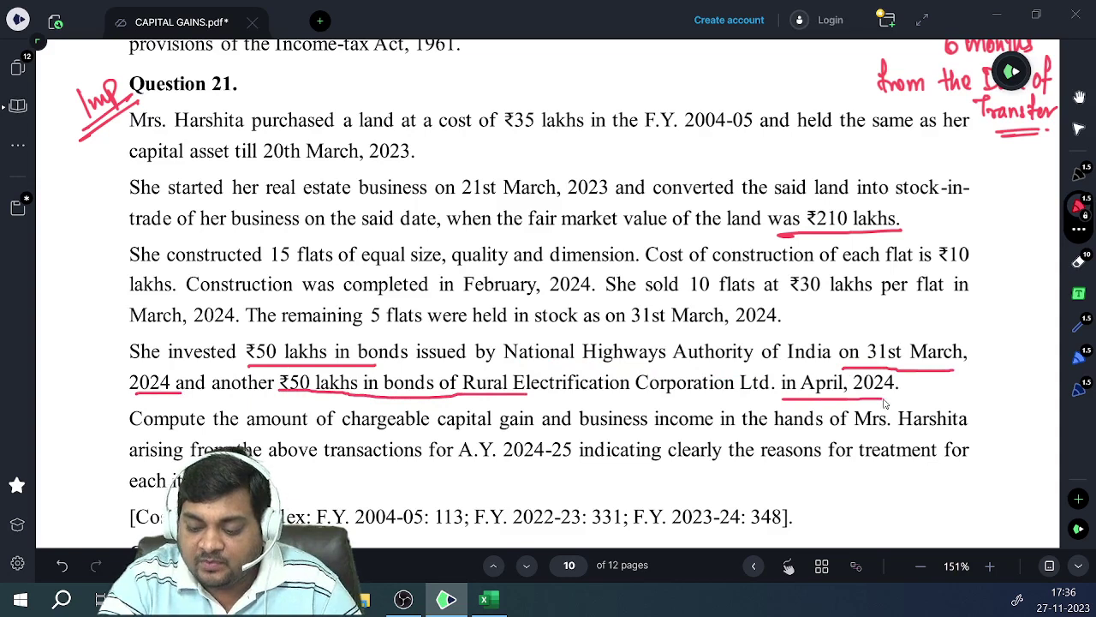
Return to Excel and select G314 beside the 71.65 LTCG total, erasing a false-start note
key("alt+Tab")
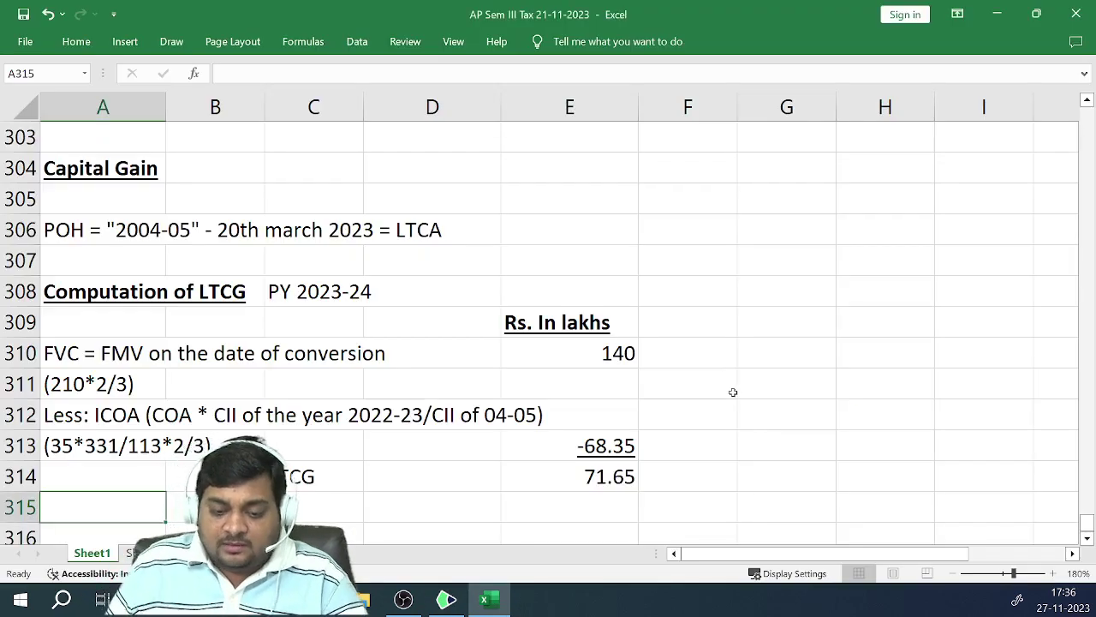
key("Down")
key("Down")
key("Down")
key("Down")
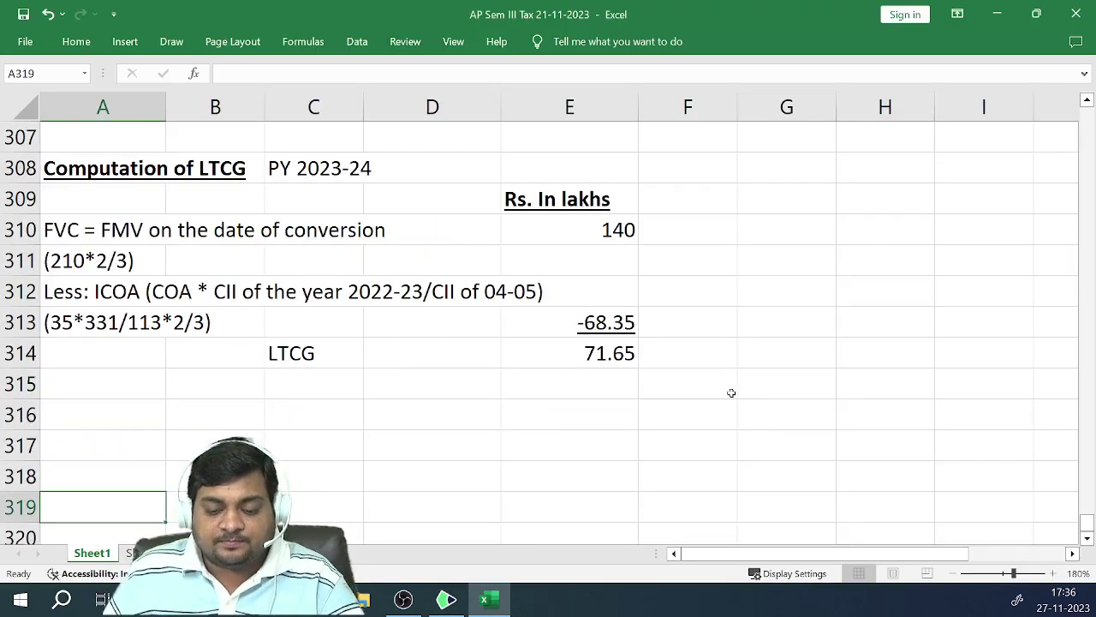
left_click(752, 356)
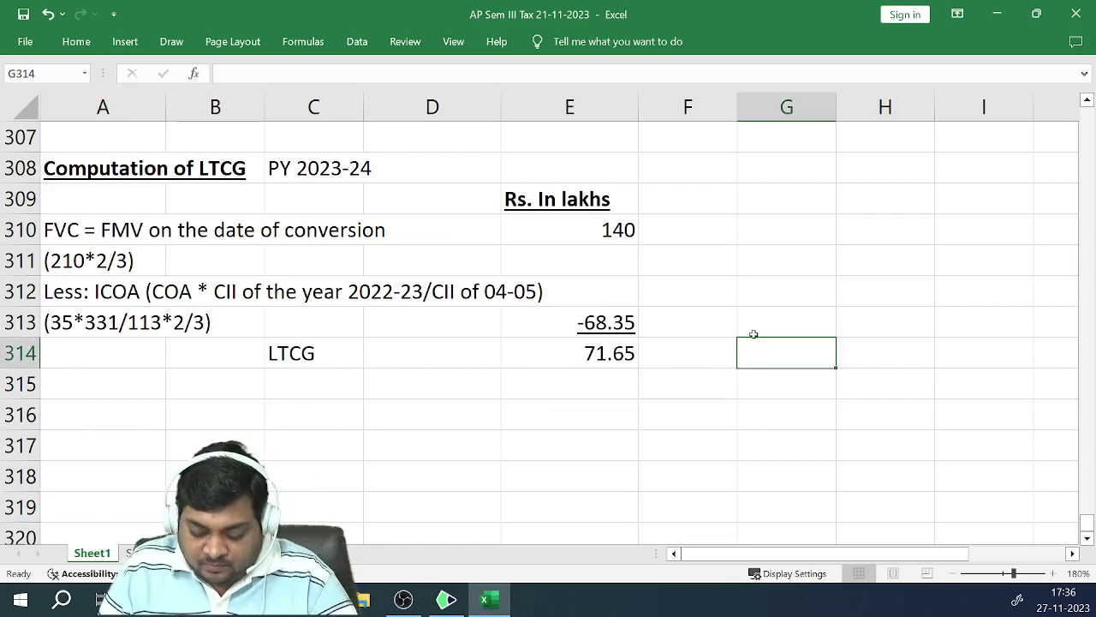
type("for ")
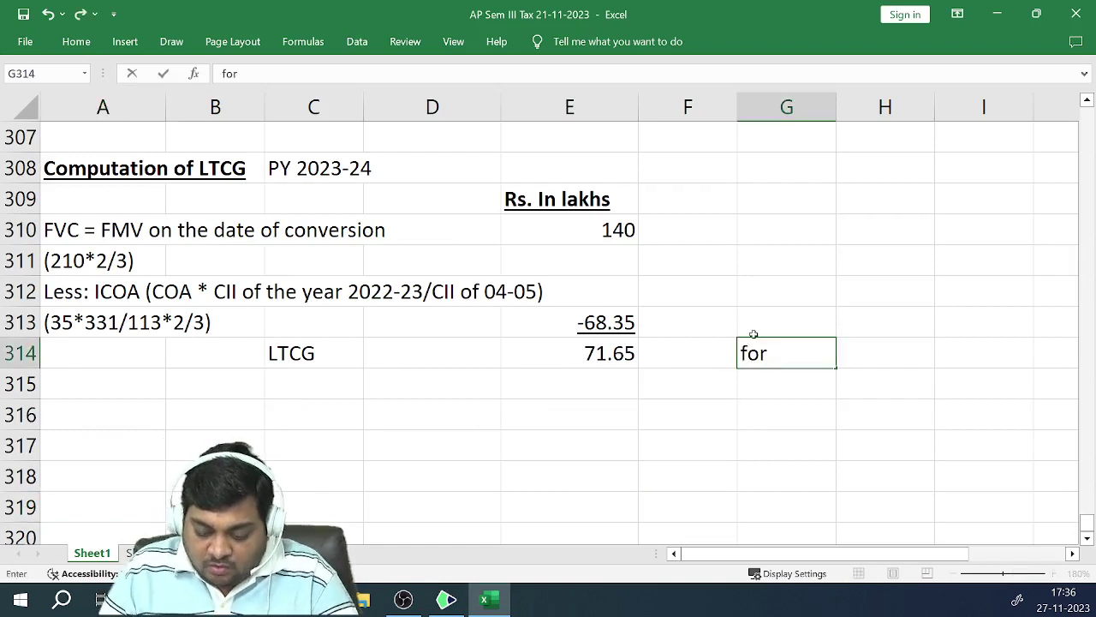
type("c")
key("BackSpace")
key("BackSpace")
key("BackSpace")
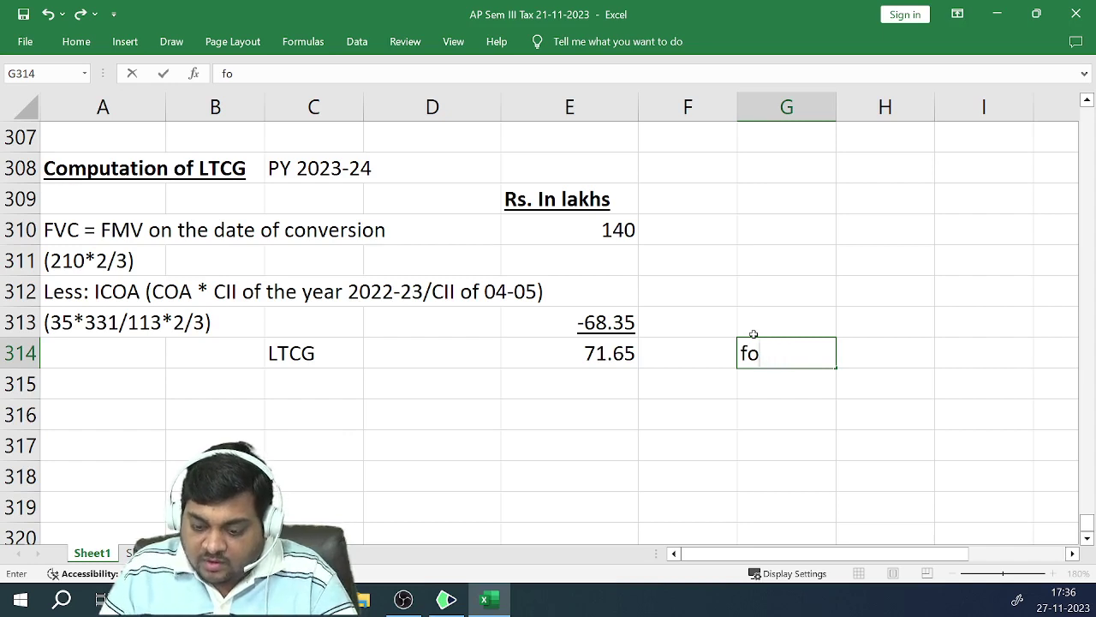
key("BackSpace")
key("BackSpace")
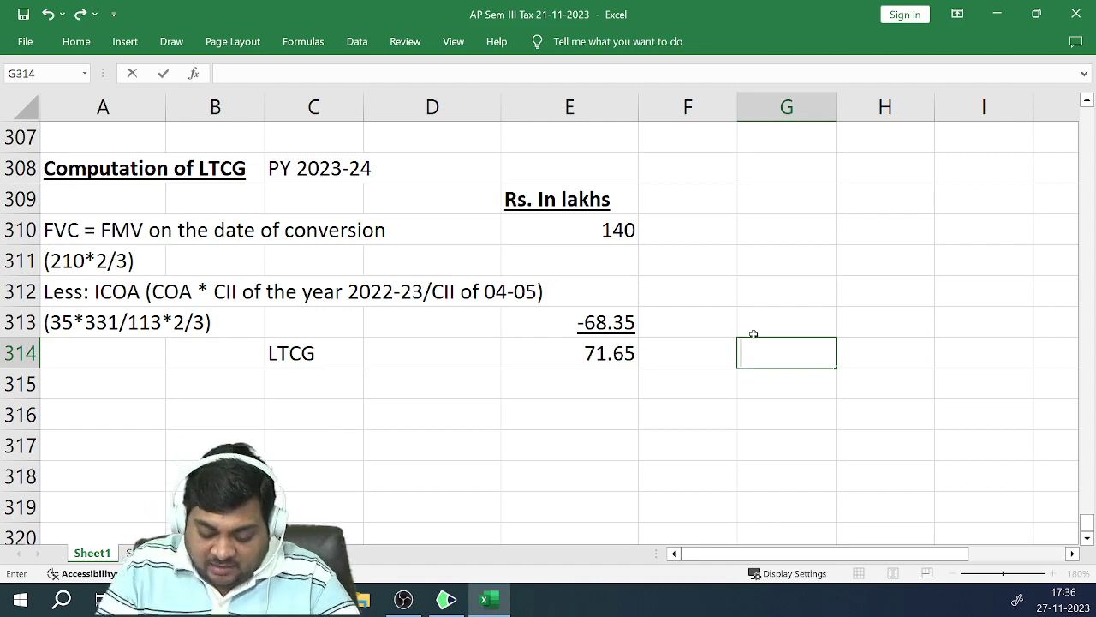
Write 'Conversion - 6 months from the' in G314, continuing 'date stock in trade is sold' in H315
type("Co")
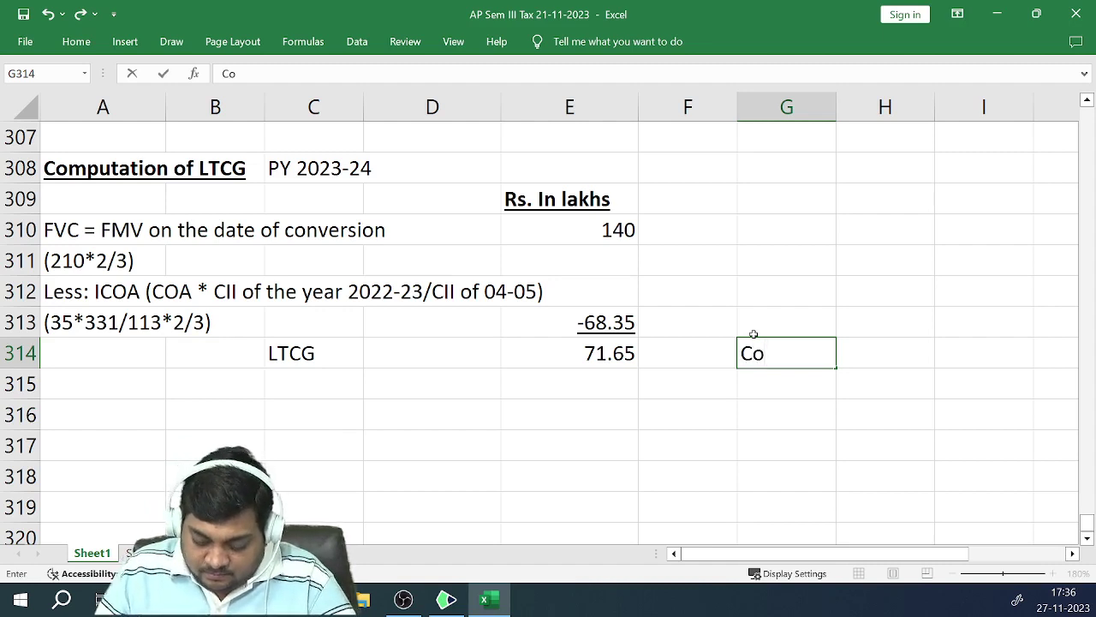
type("nversion")
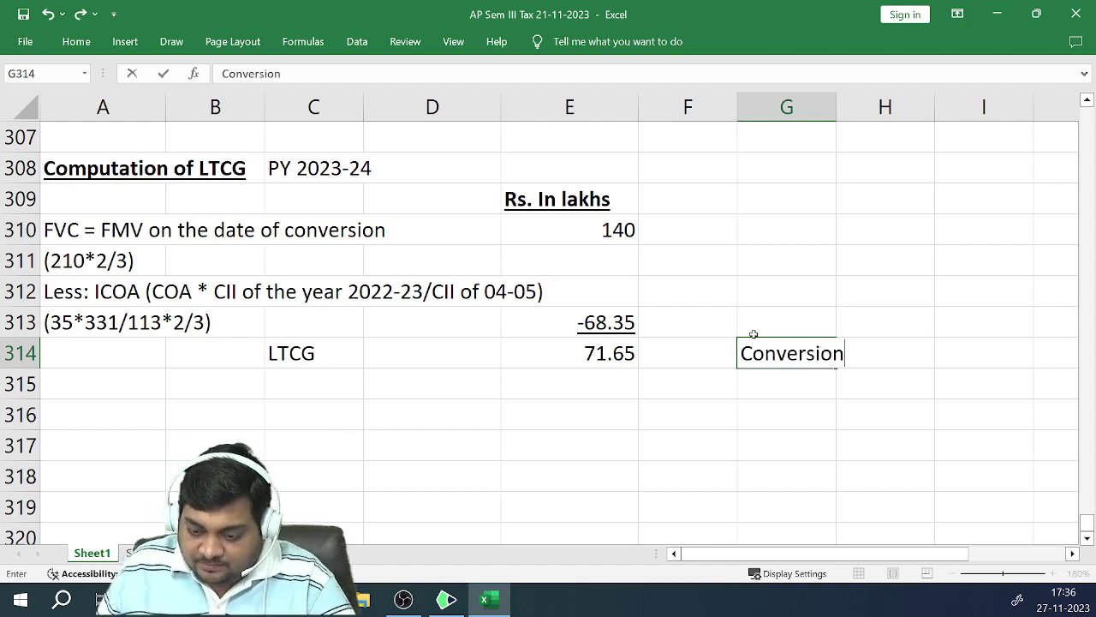
type(" - ")
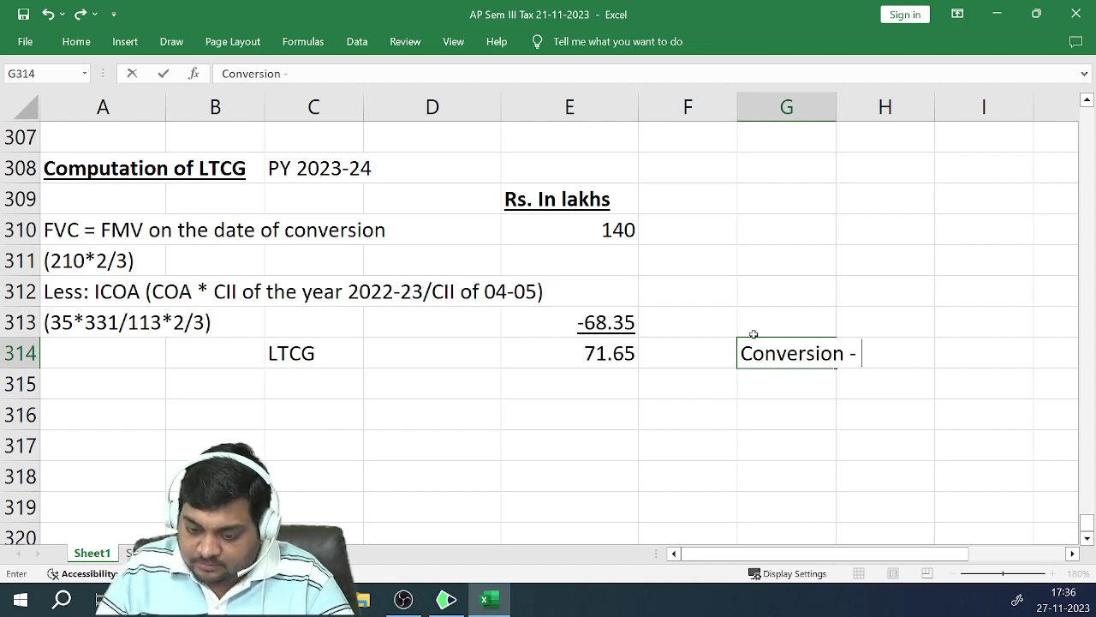
type("6 mon th")
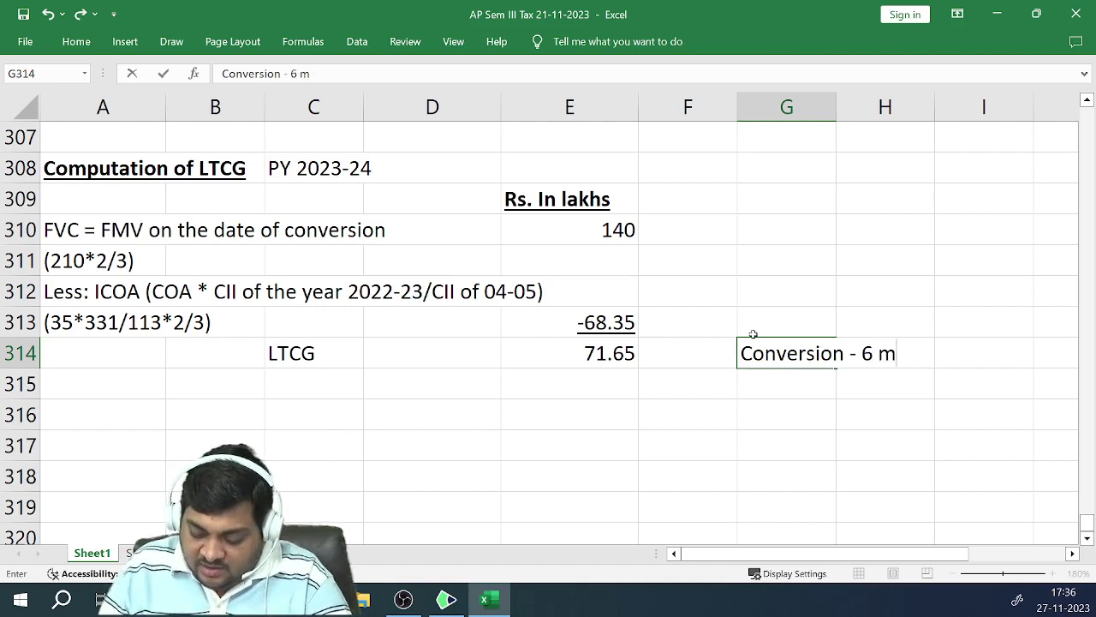
key("BackSpace")
key("BackSpace")
key("BackSpace")
key("BackSpace")
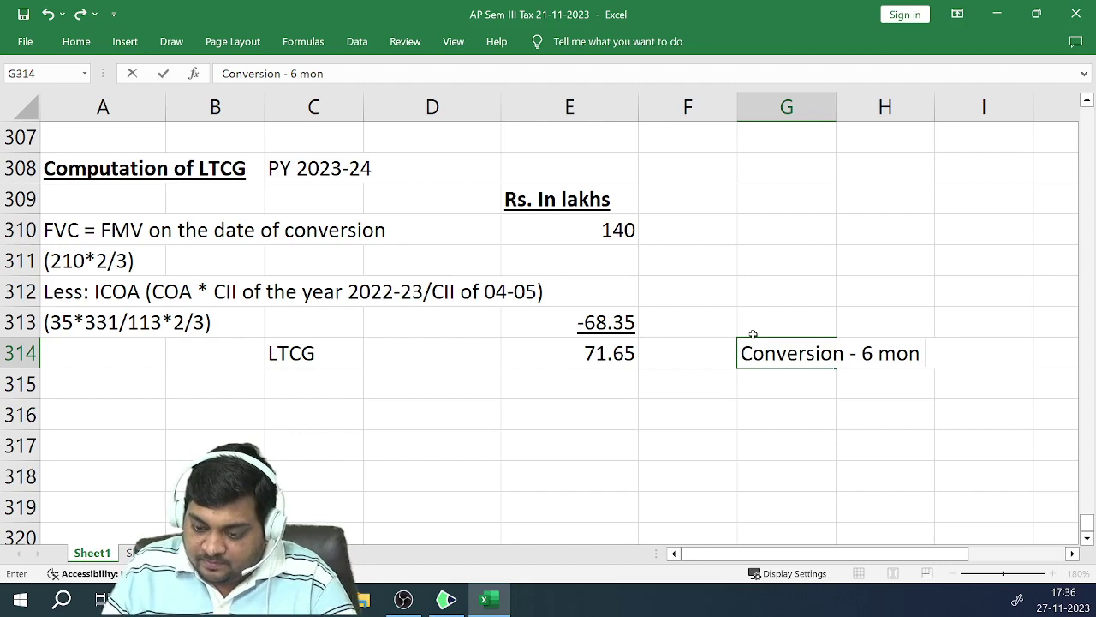
type("nths ")
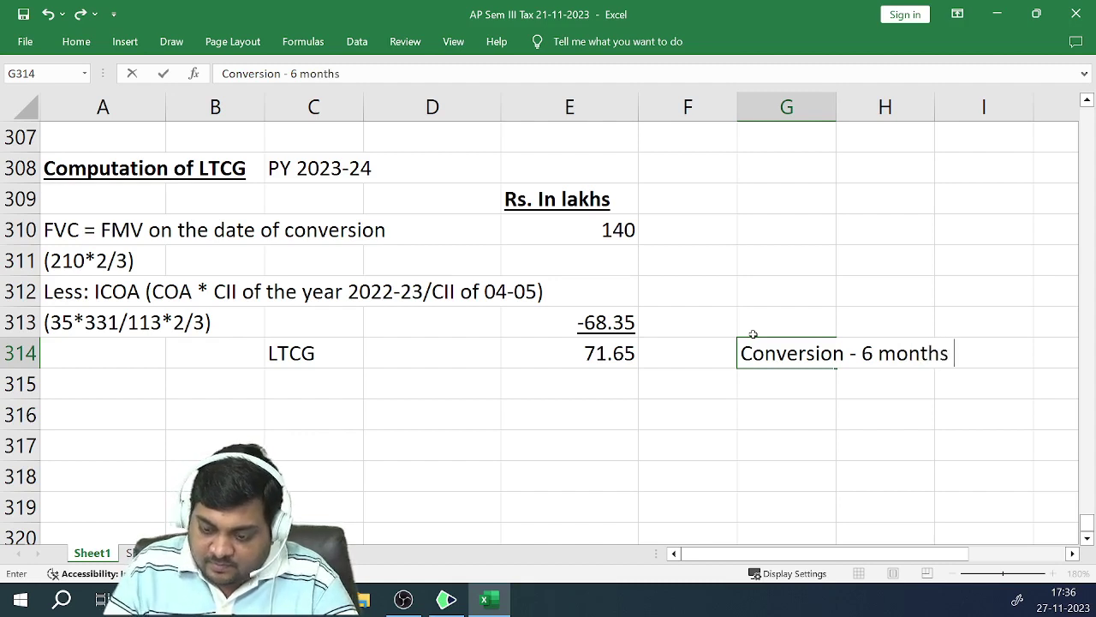
type("from the")
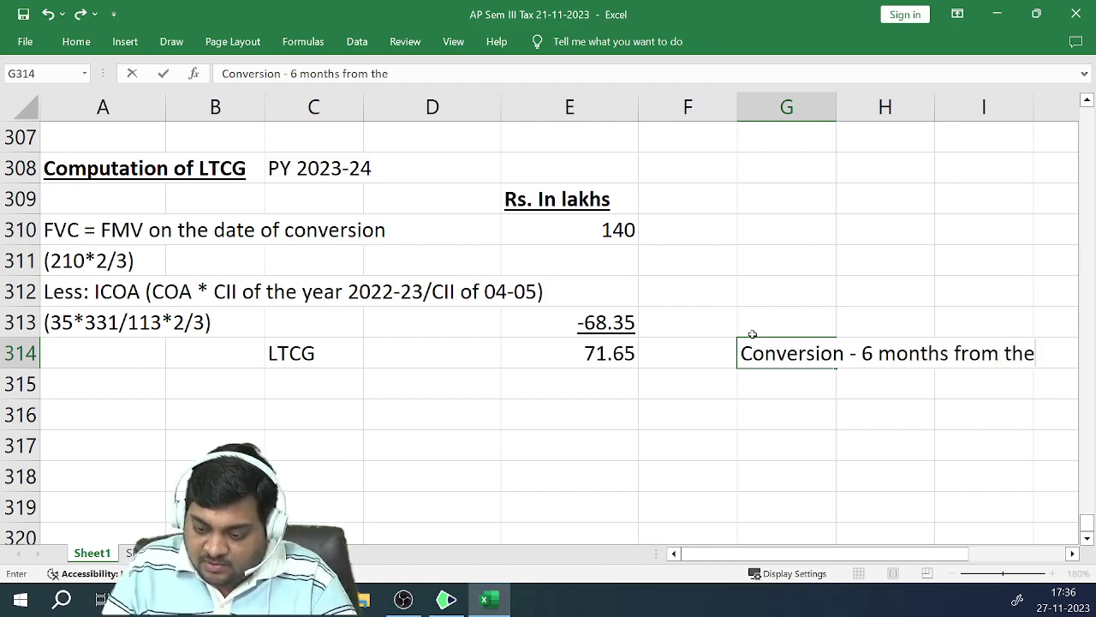
key("Return")
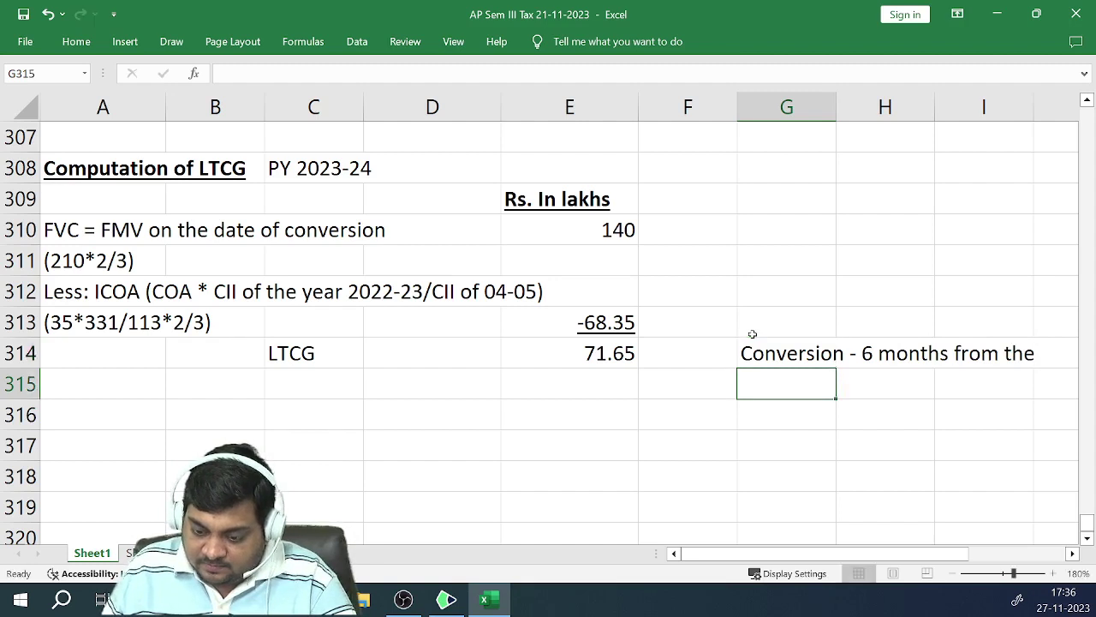
key("Right")
type("date ")
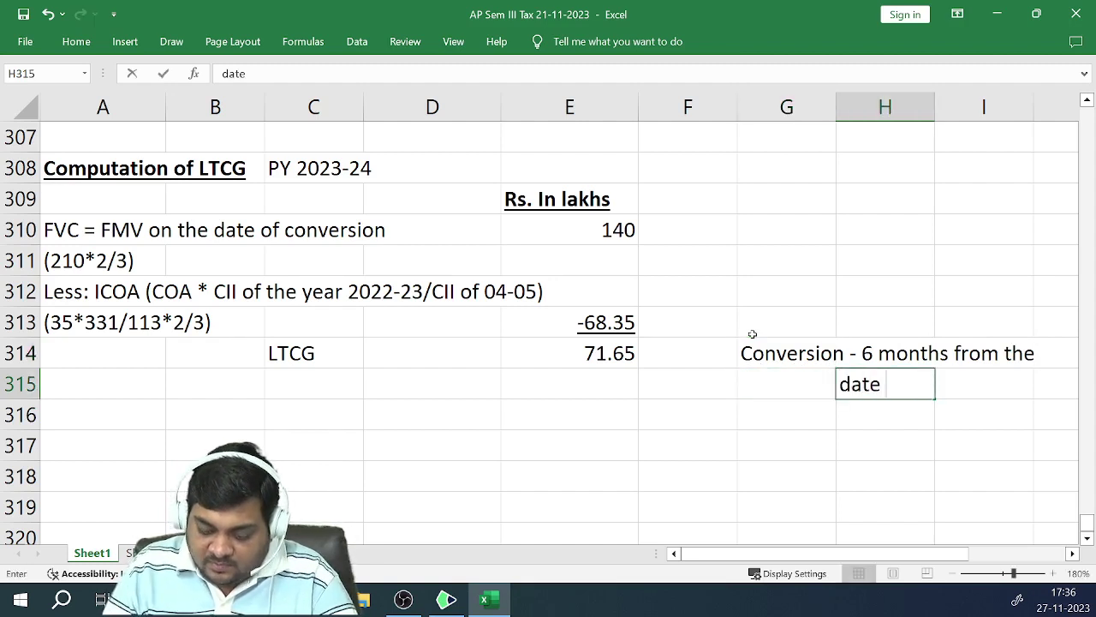
type("stock i")
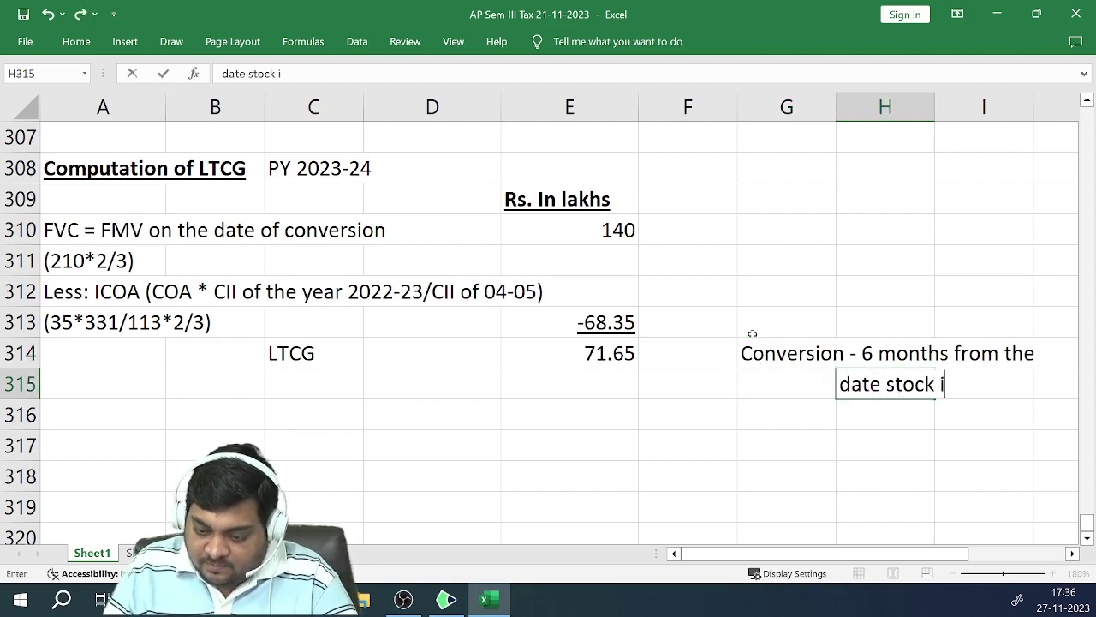
type("n trade ")
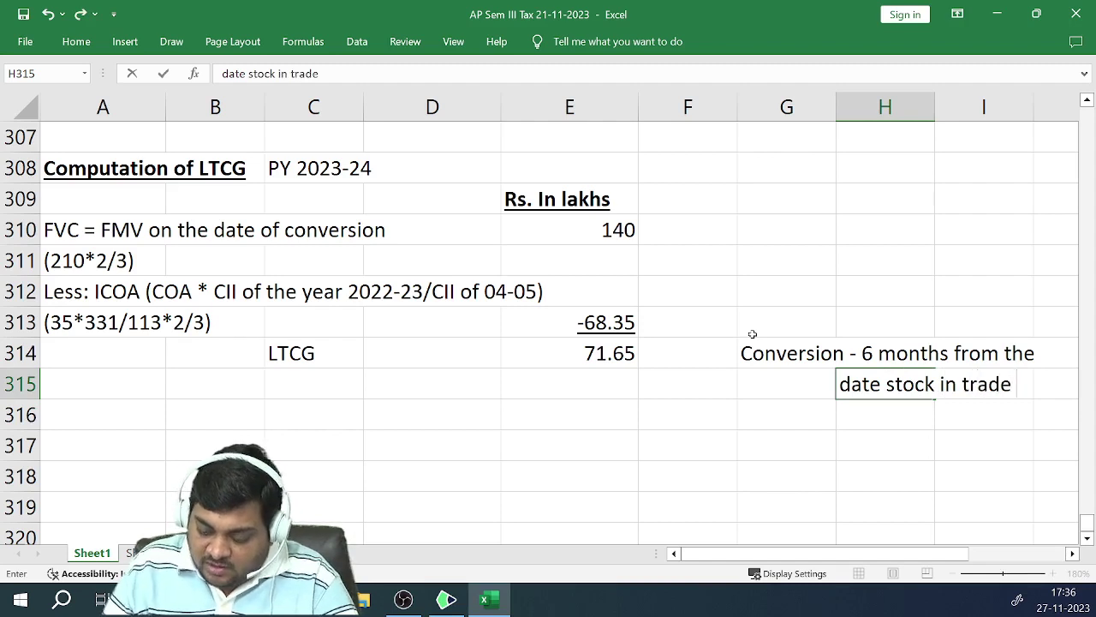
type("is sold")
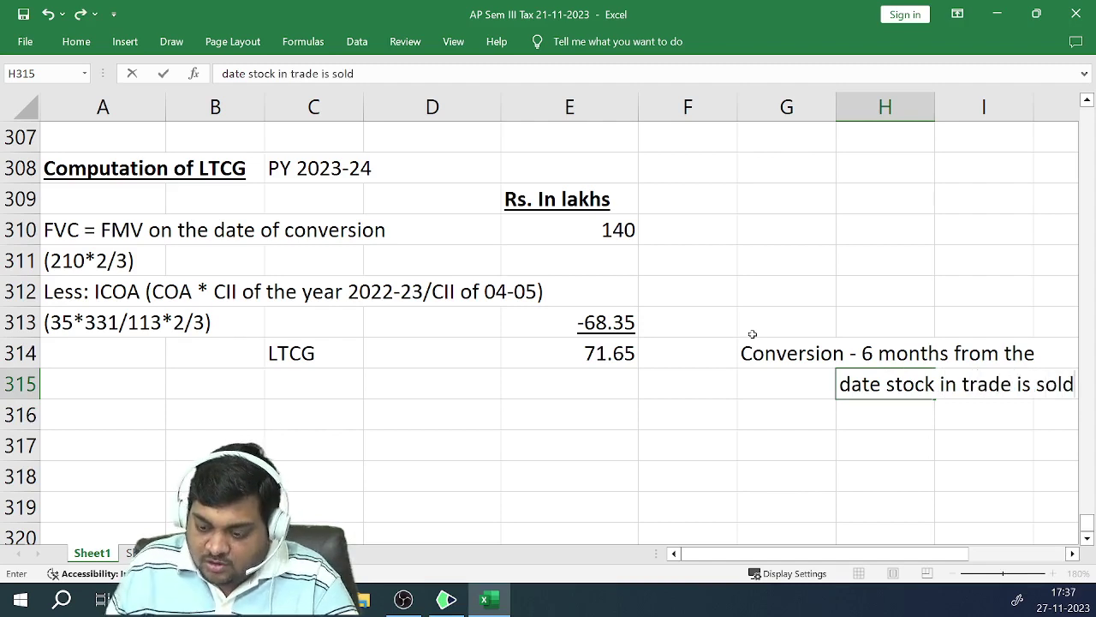
key("Return")
key("Left")
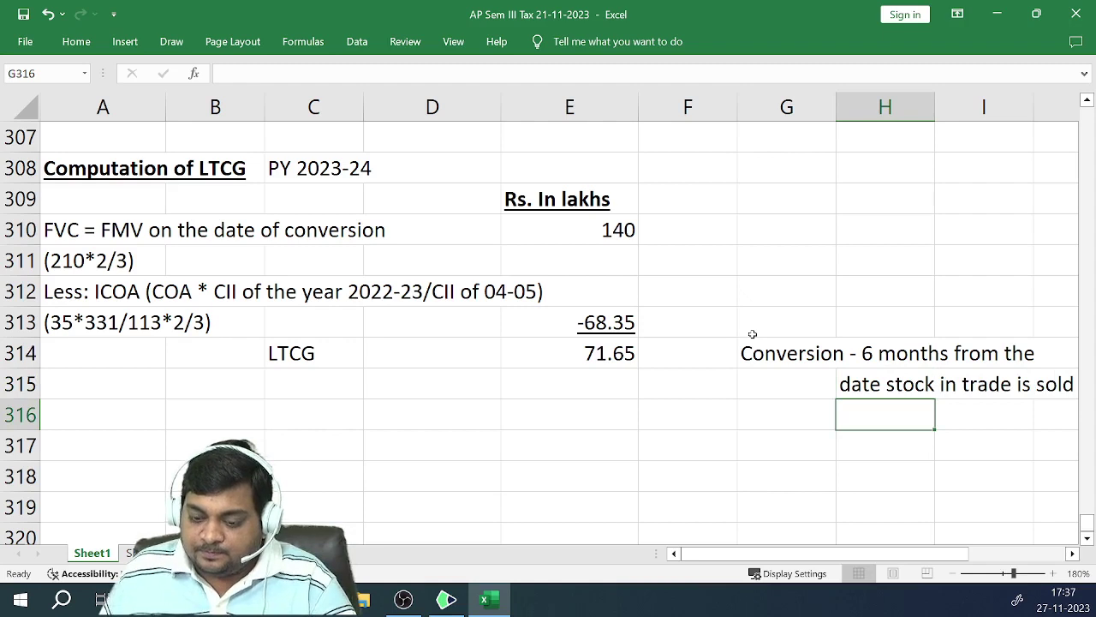
Write 'Insurance claim - from the date' in G316, continuing 'claim is received' in H317
type("Inx")
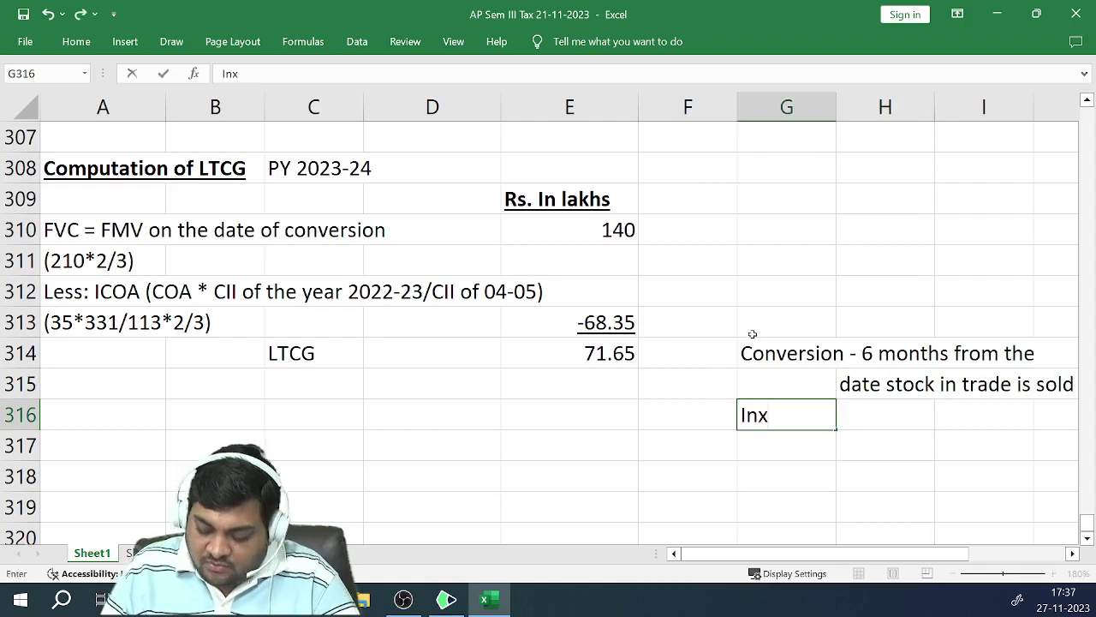
key("BackSpace")
type("su")
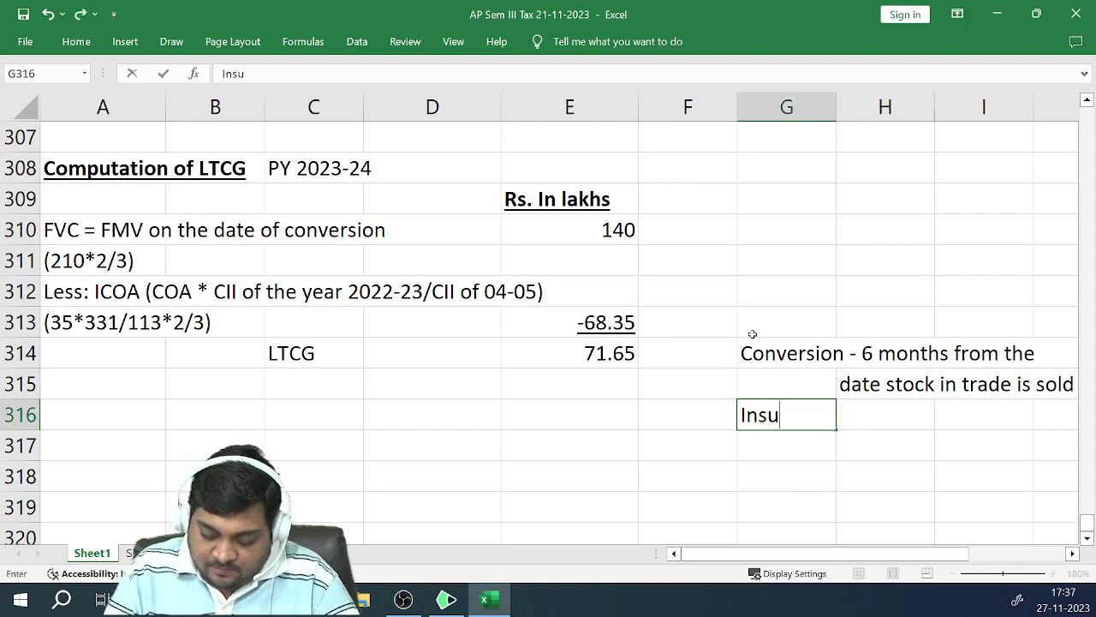
type("rance claim ")
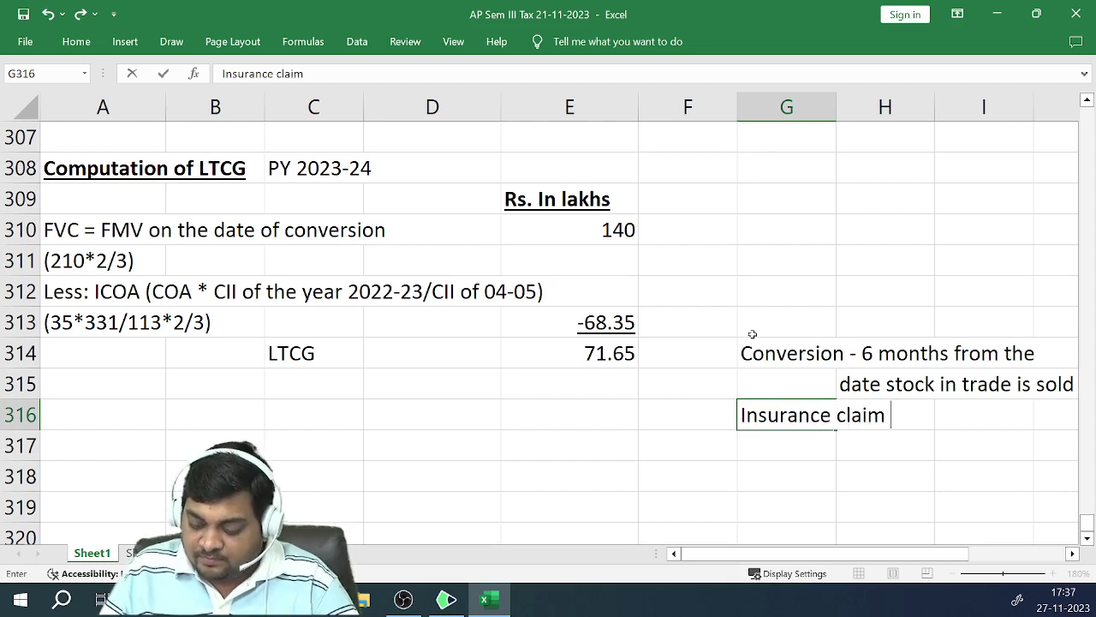
type("- ")
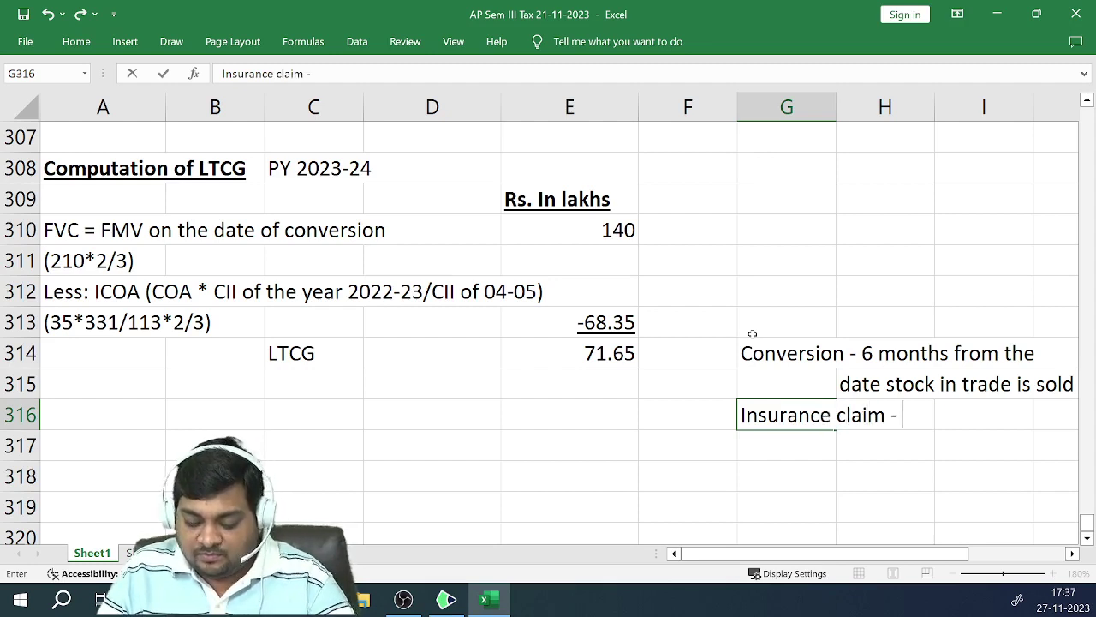
type("from the d")
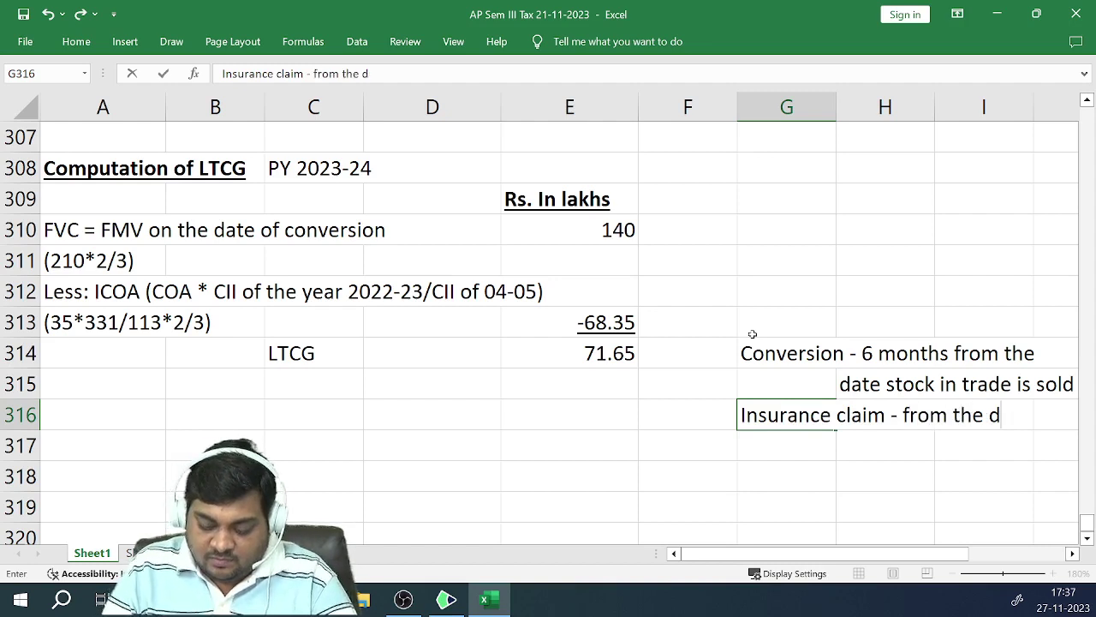
type("ate")
key("Return")
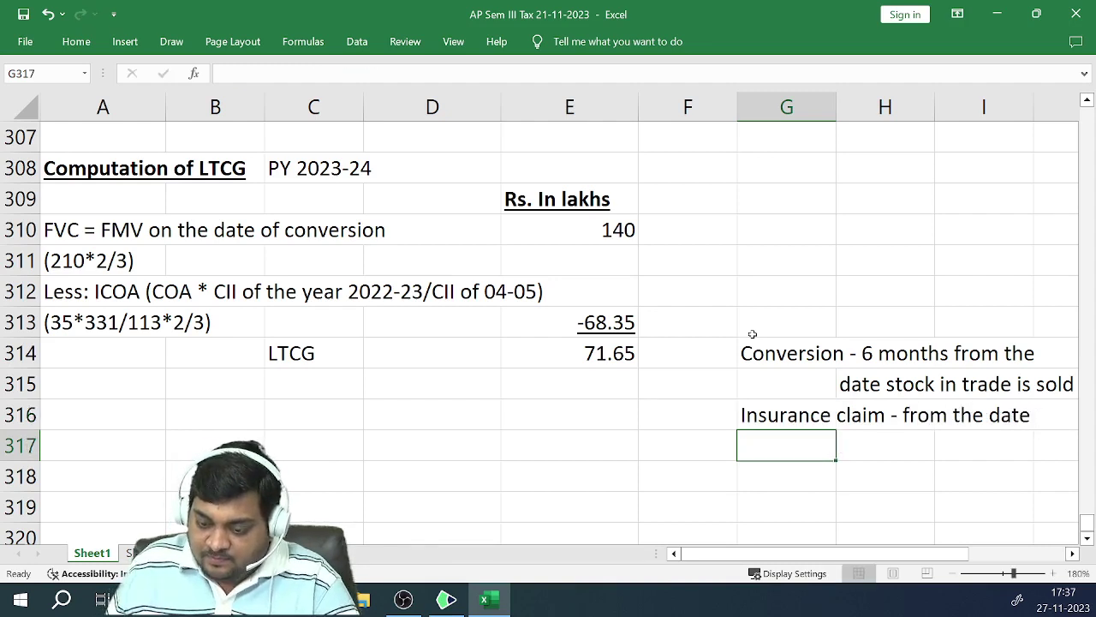
key("Right")
type("claim i ")
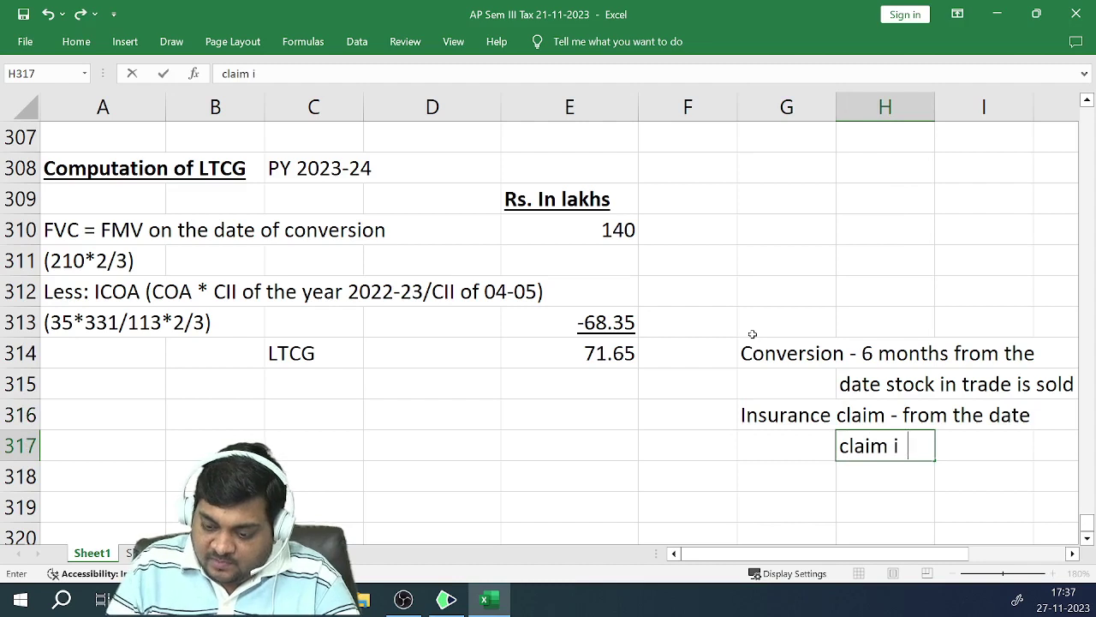
type("s received")
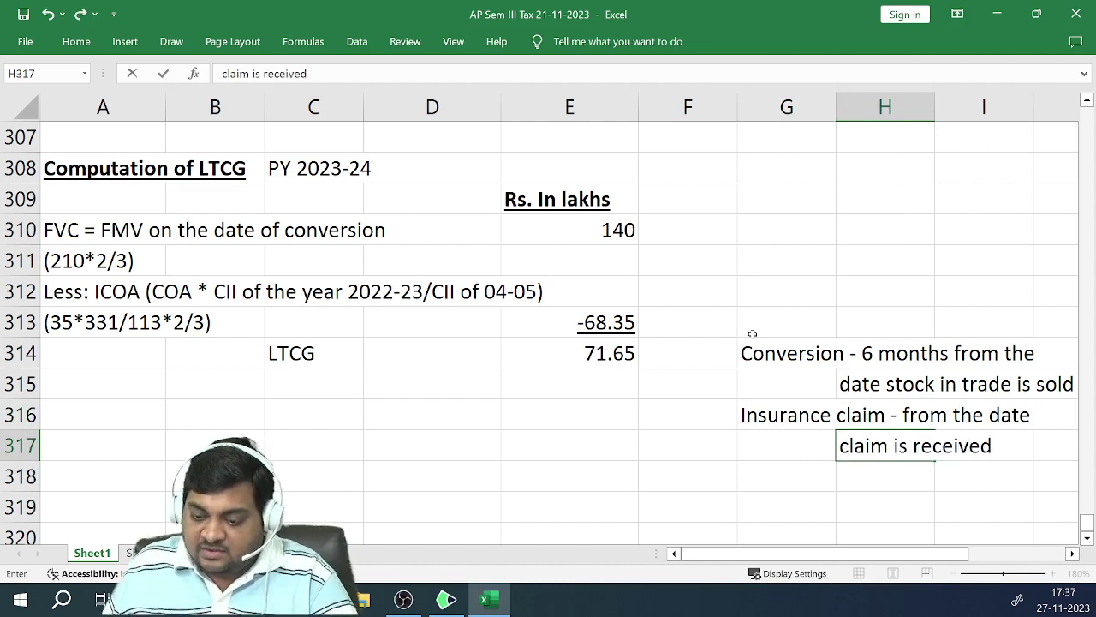
key("Return")
key("Left")
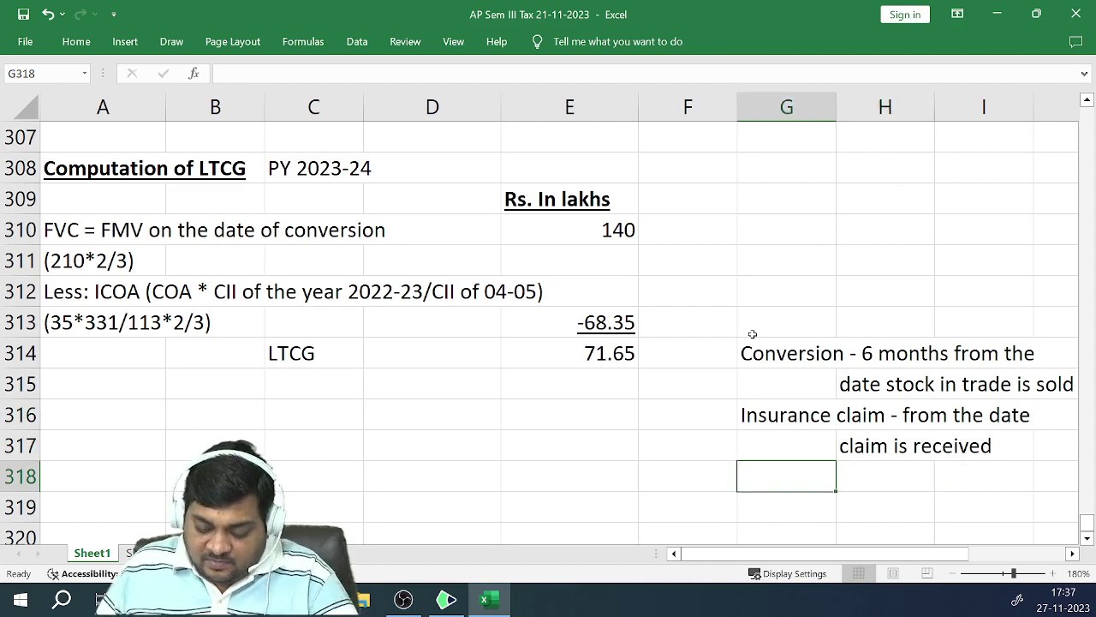
Write the note 'Compulsory acquisition - from the date compensation is received.' across G318, H319 and H320
type("Compulso")
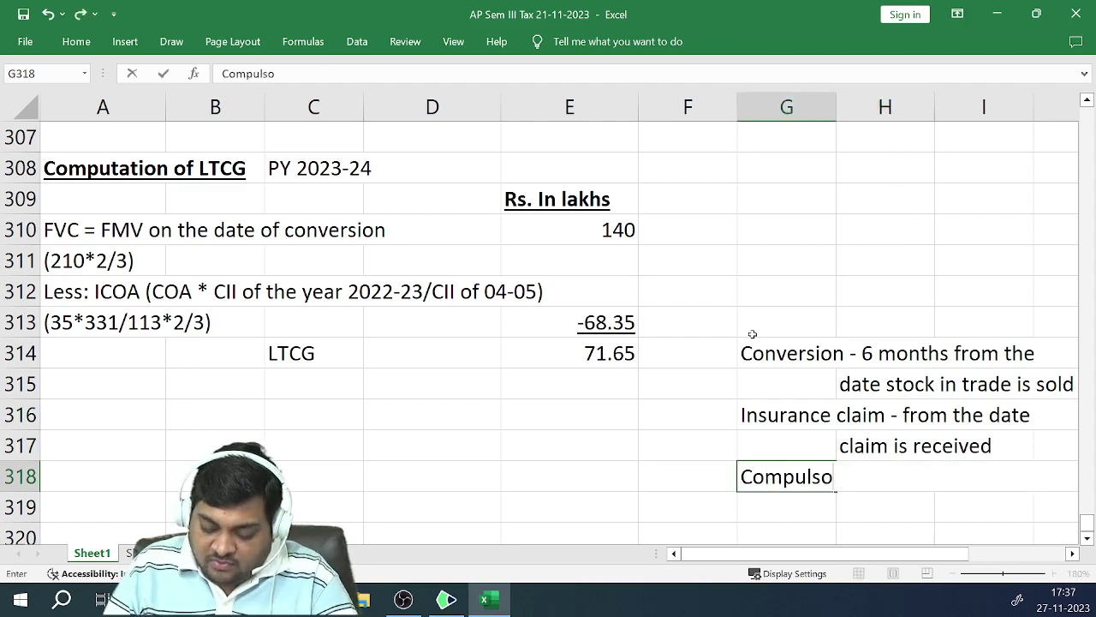
type("ry ac")
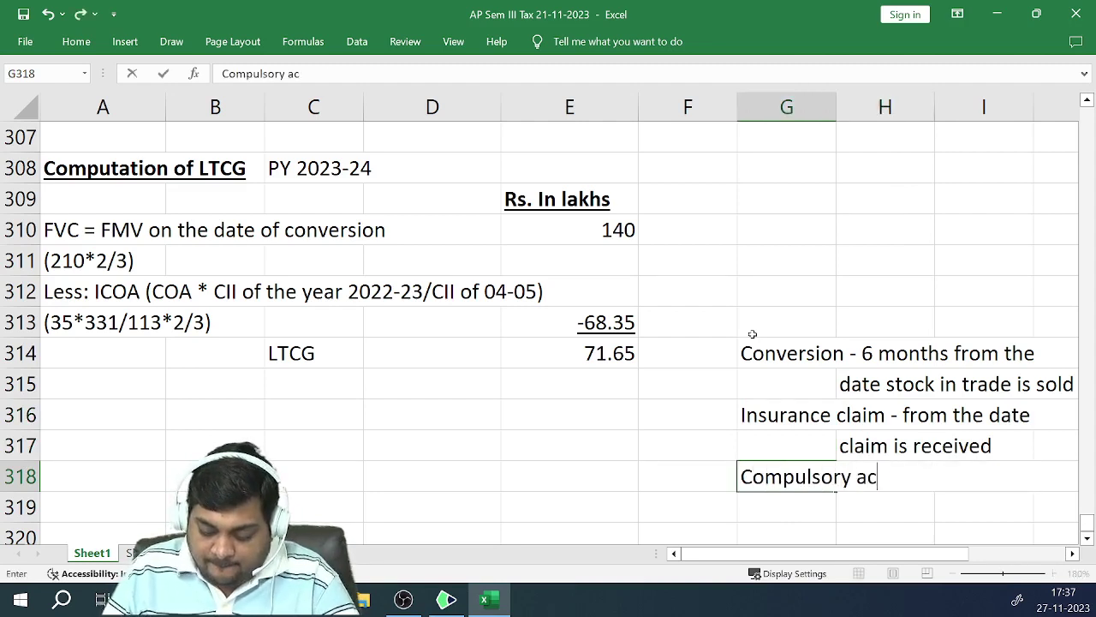
type("quisition")
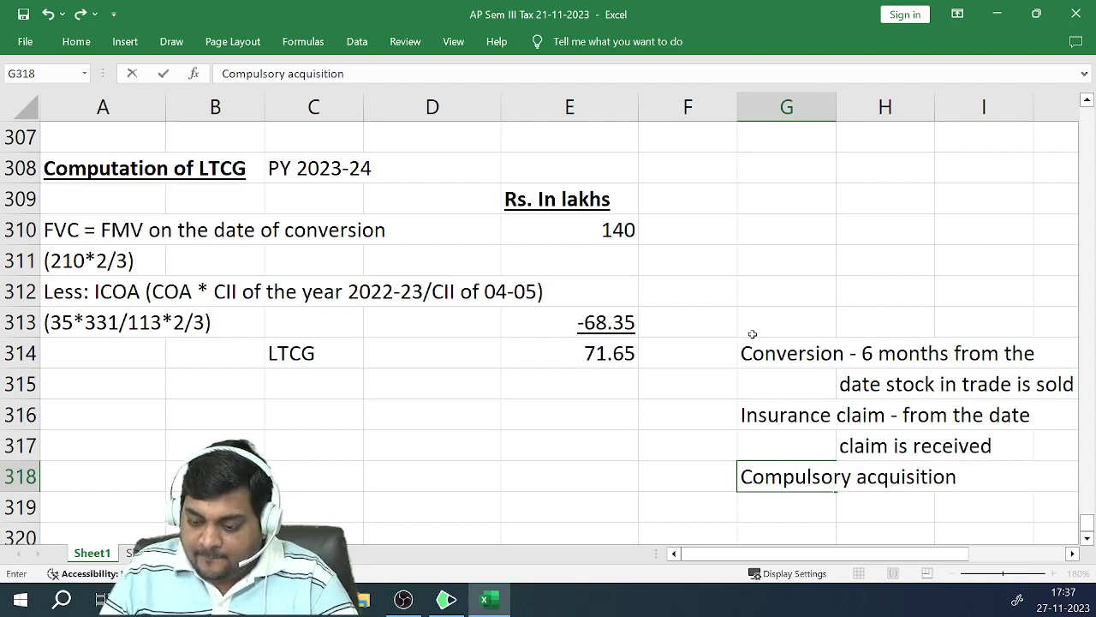
type(" - ")
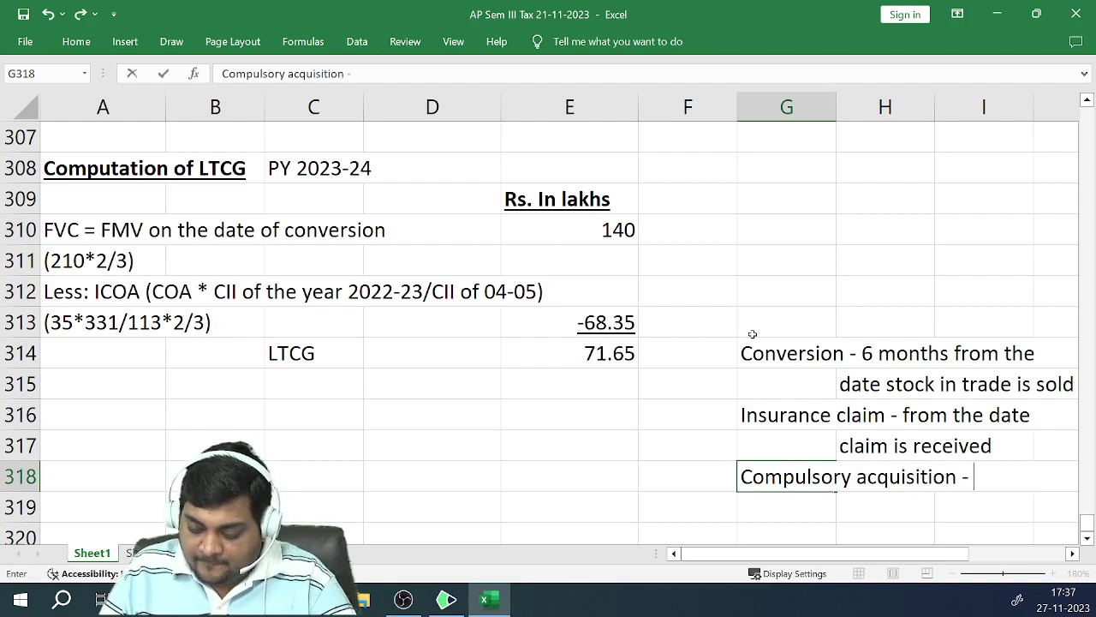
type("from the")
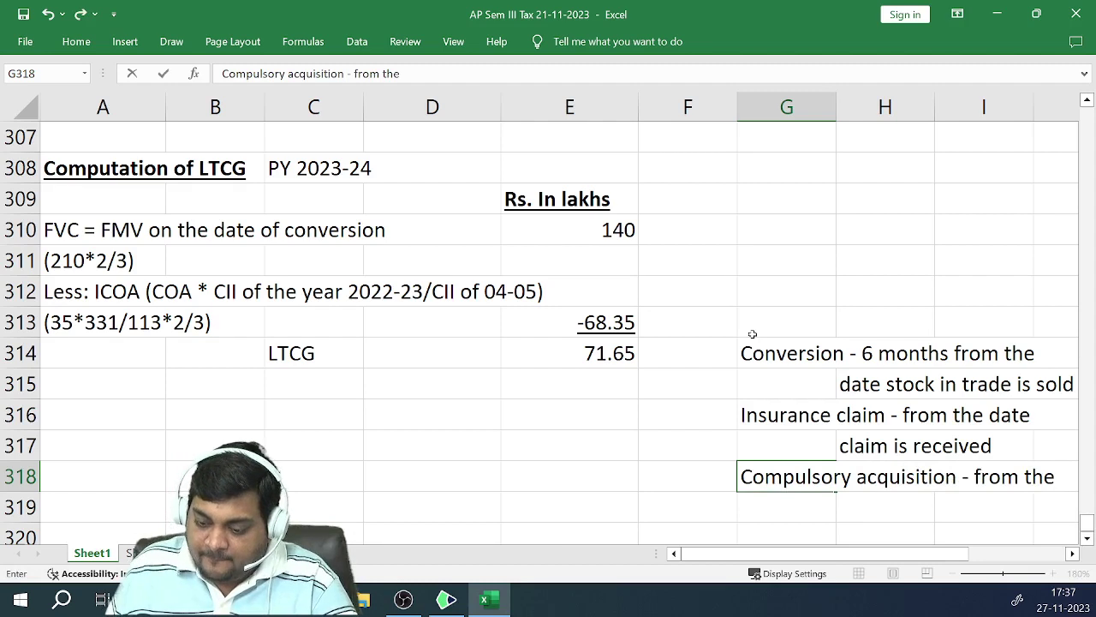
key("Return")
key("Right")
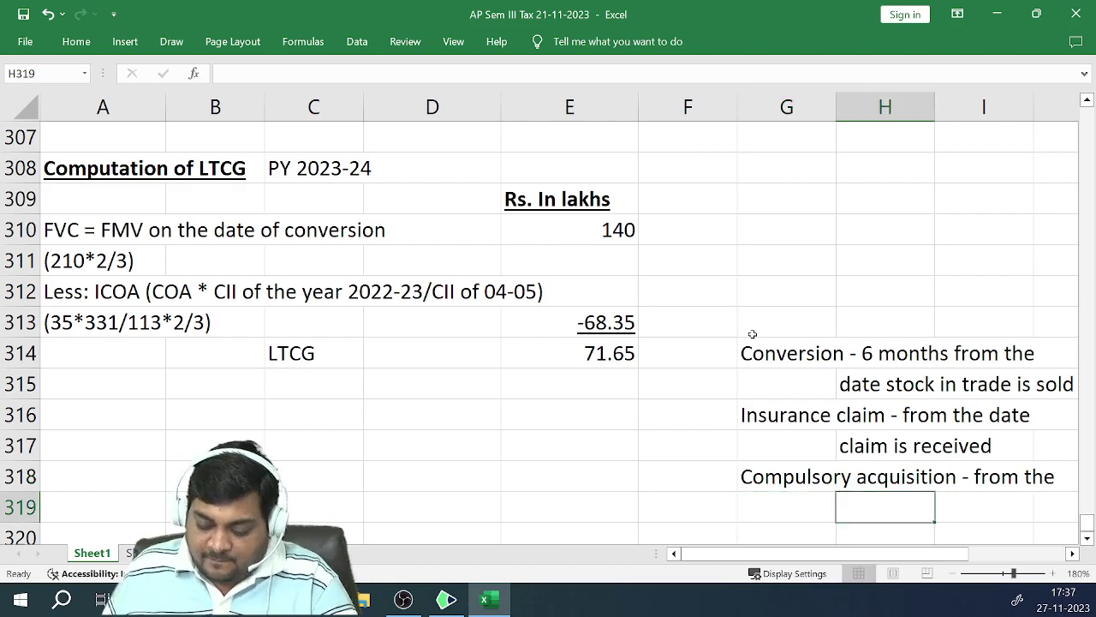
type("date")
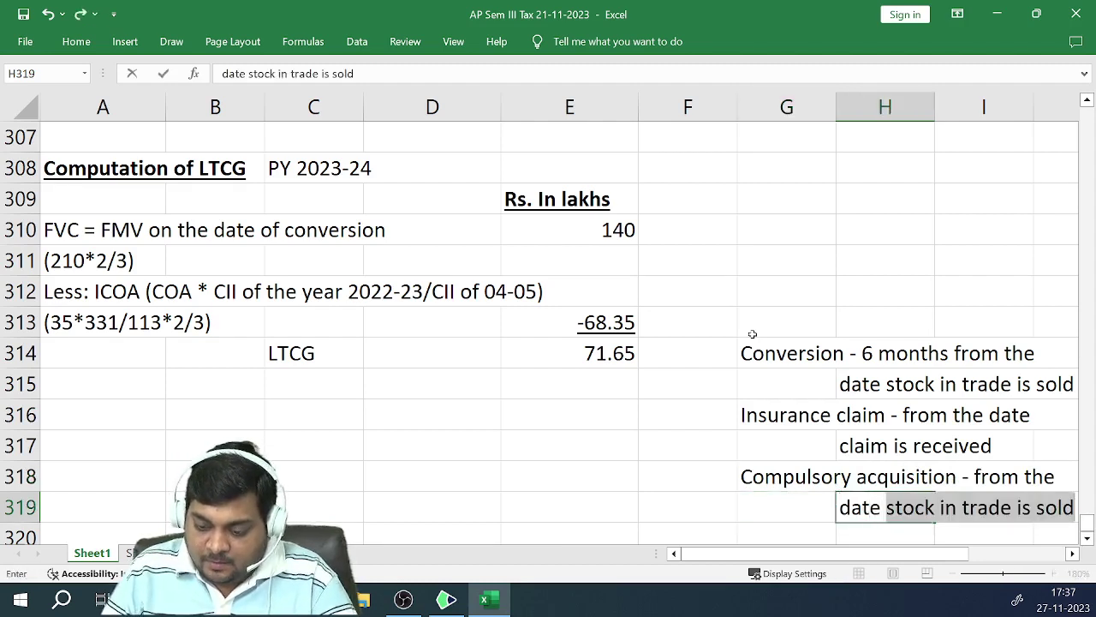
type(" compe")
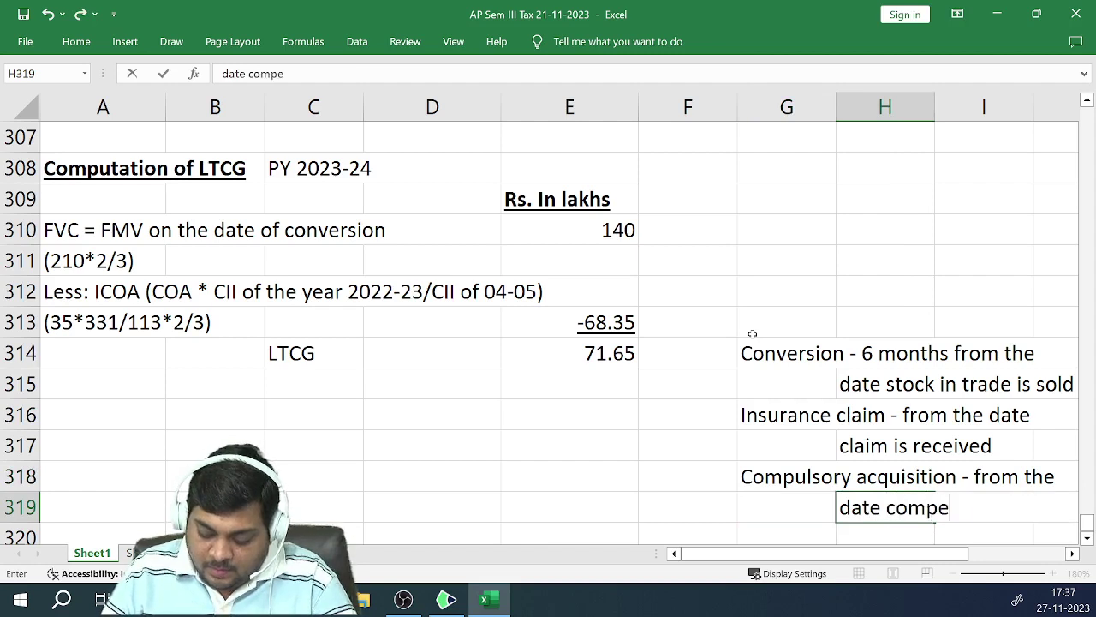
type("nsation is")
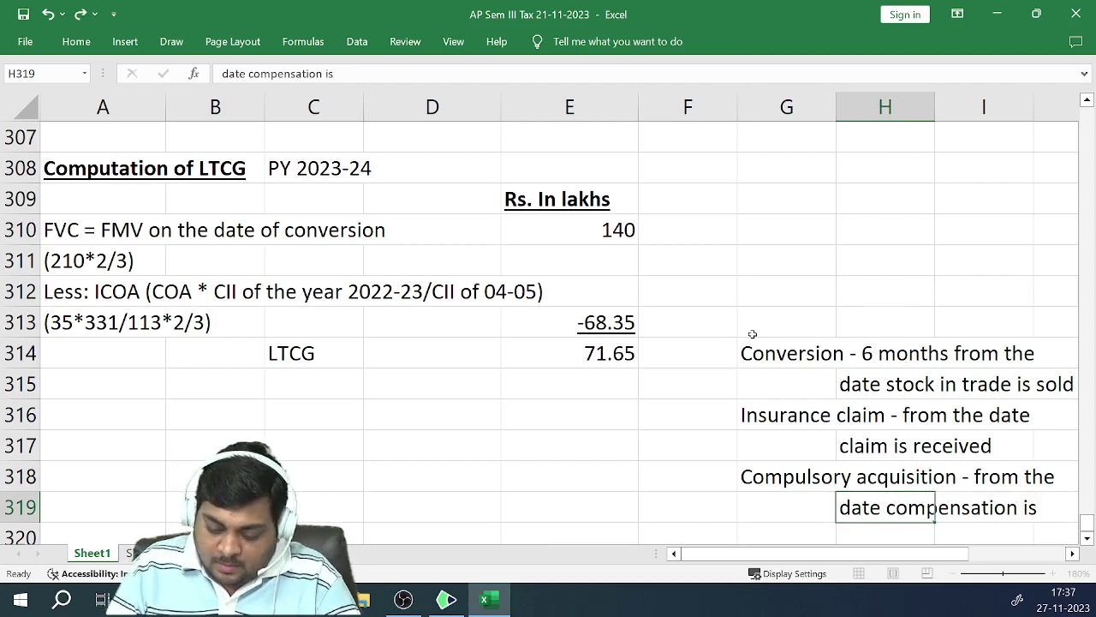
key("Return")
type("received")
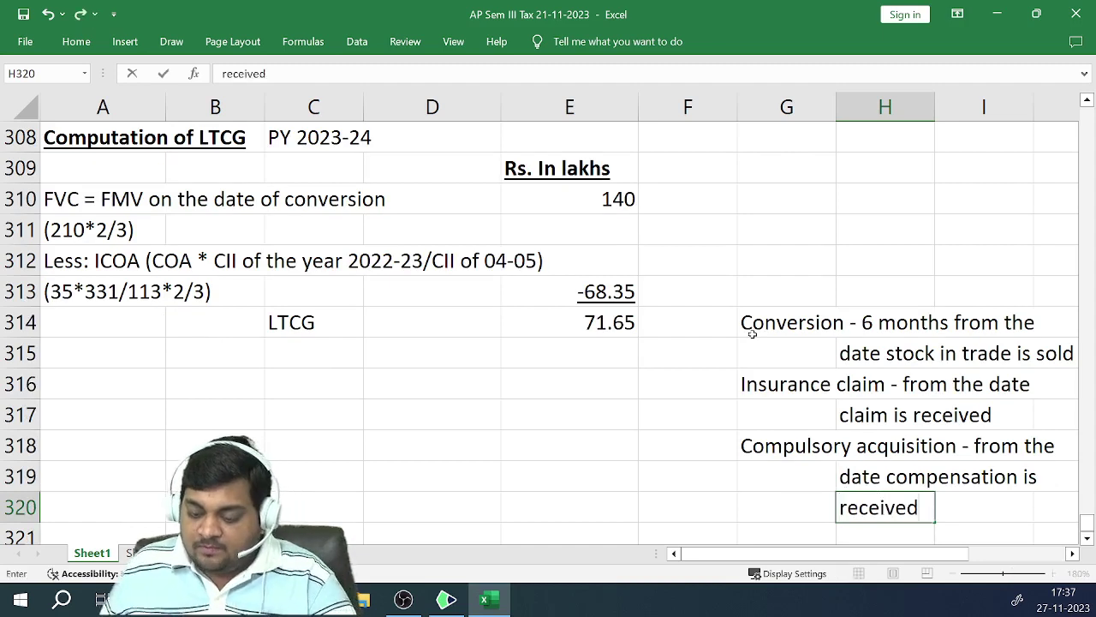
type(".")
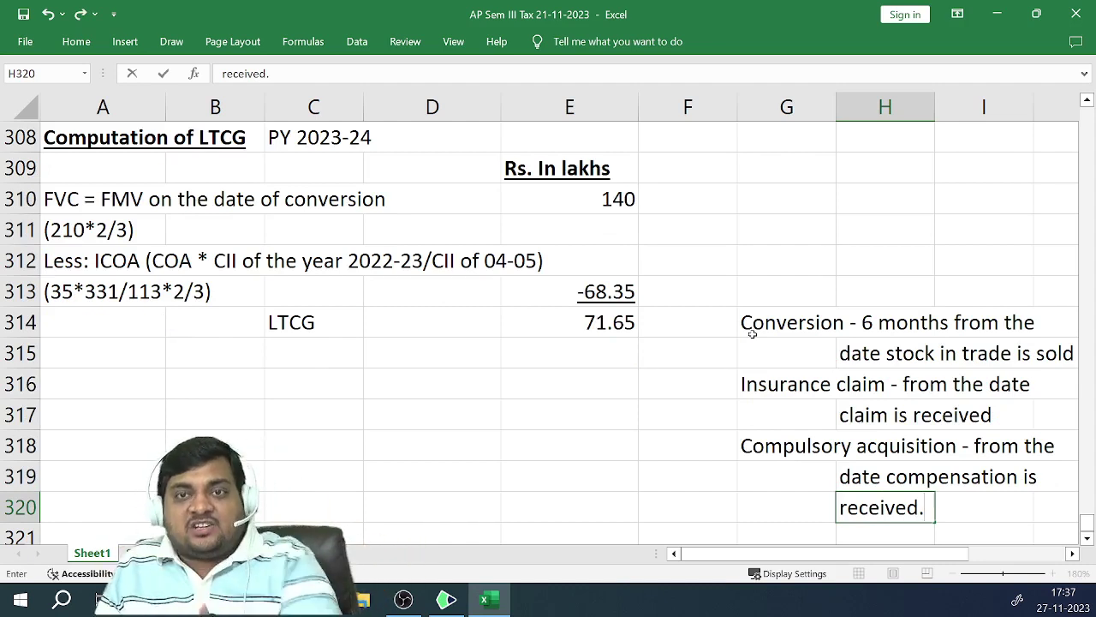
key("Return")
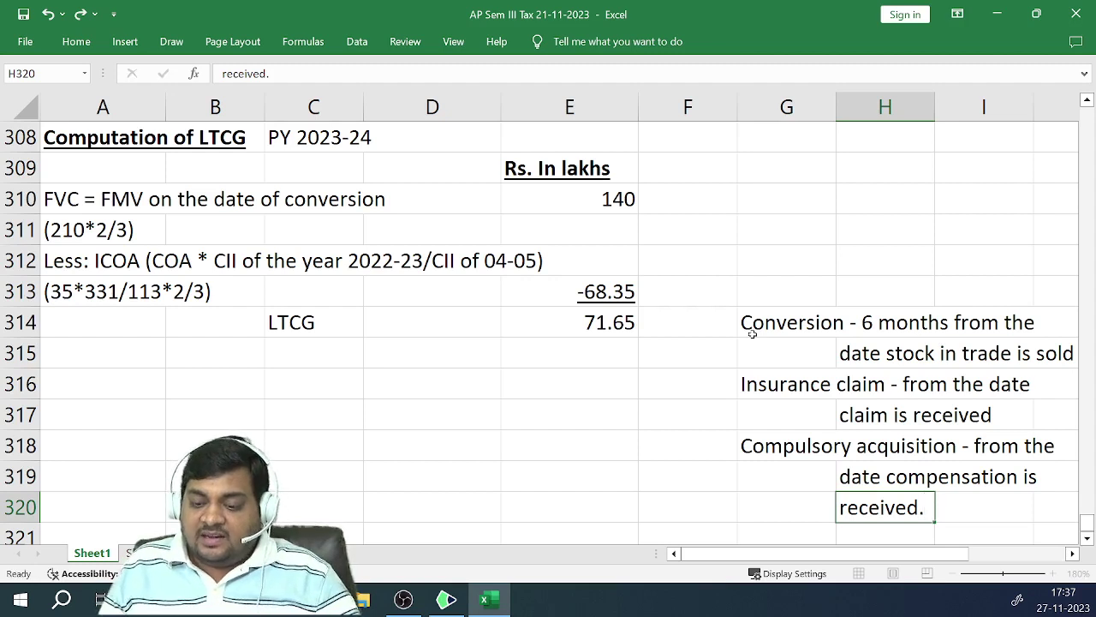
key("Up")
key("Up")
key("Up")
key("Up")
key("Up")
key("Up")
key("Up")
key("Up")
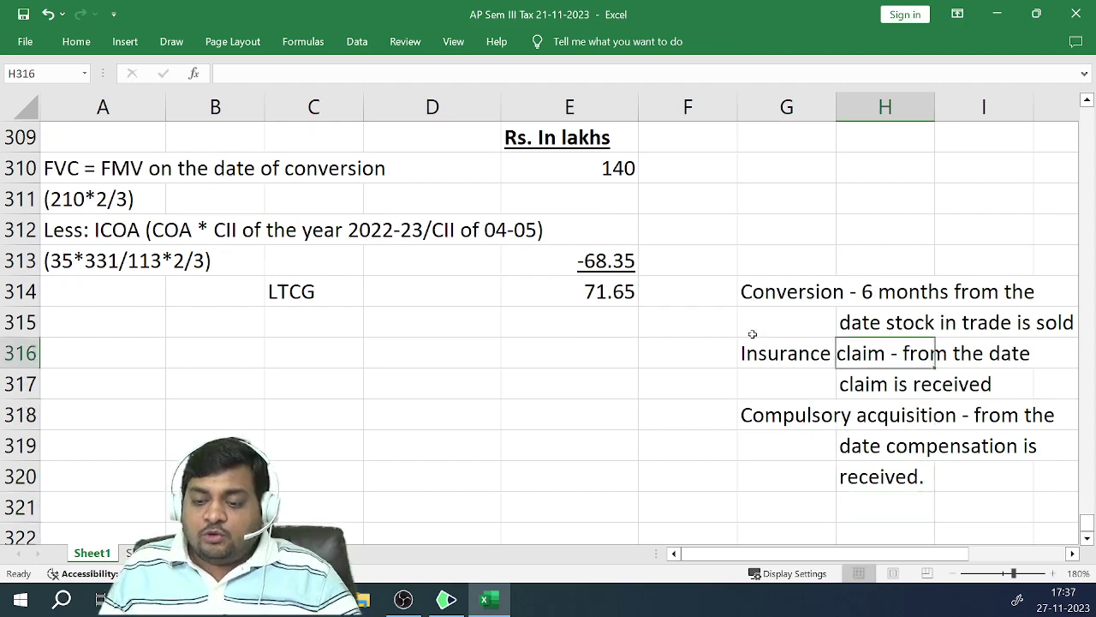
key("Left")
key("Left")
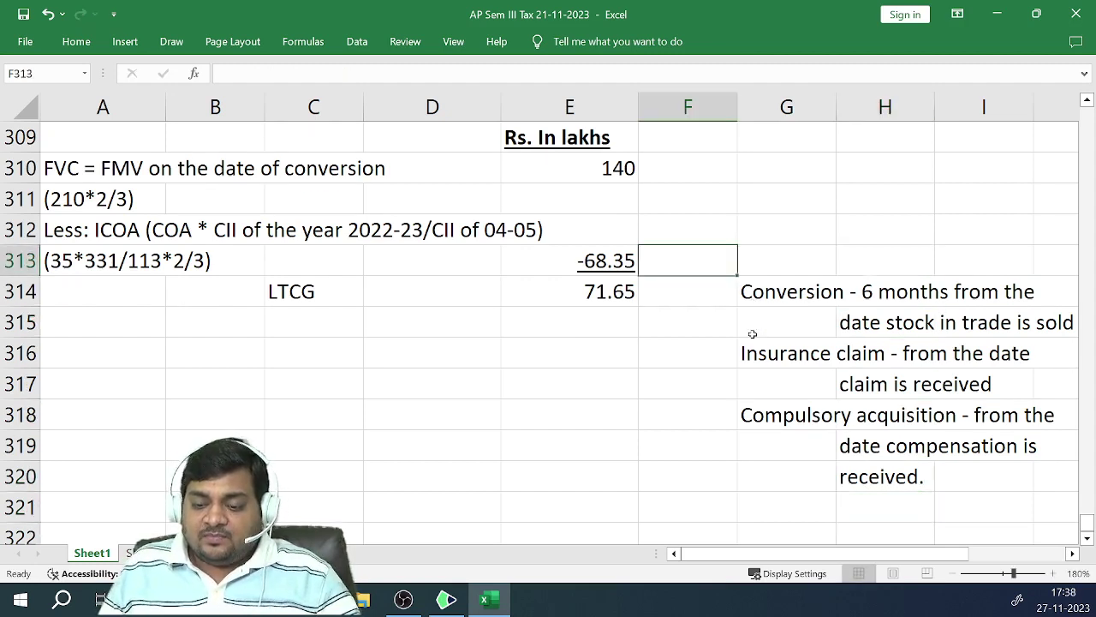
key("Down")
key("Right")
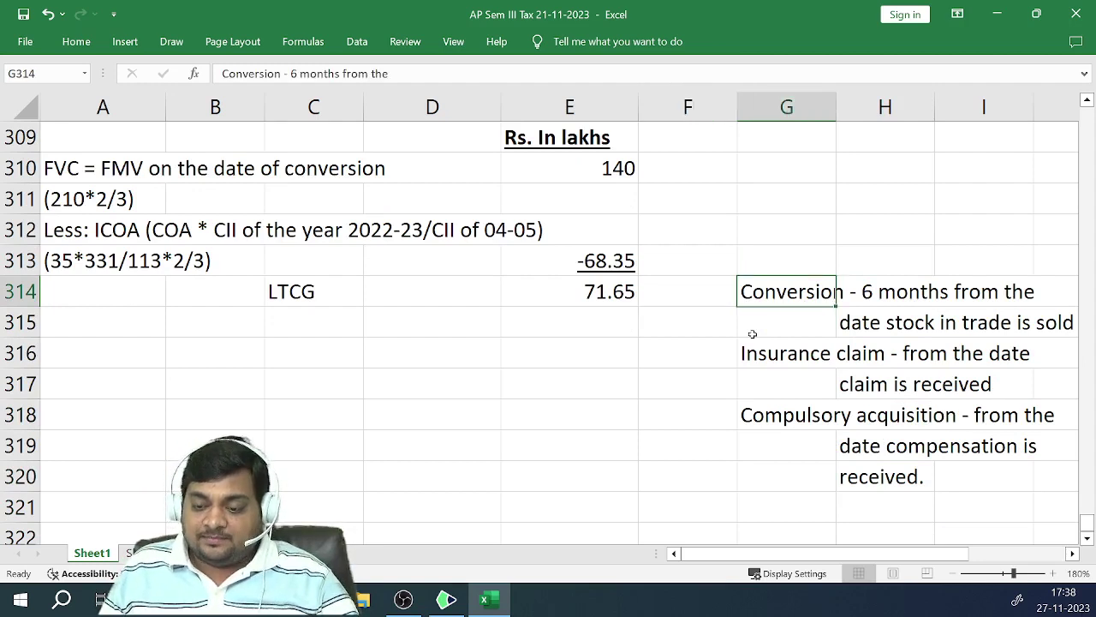
key("Left")
key("Left")
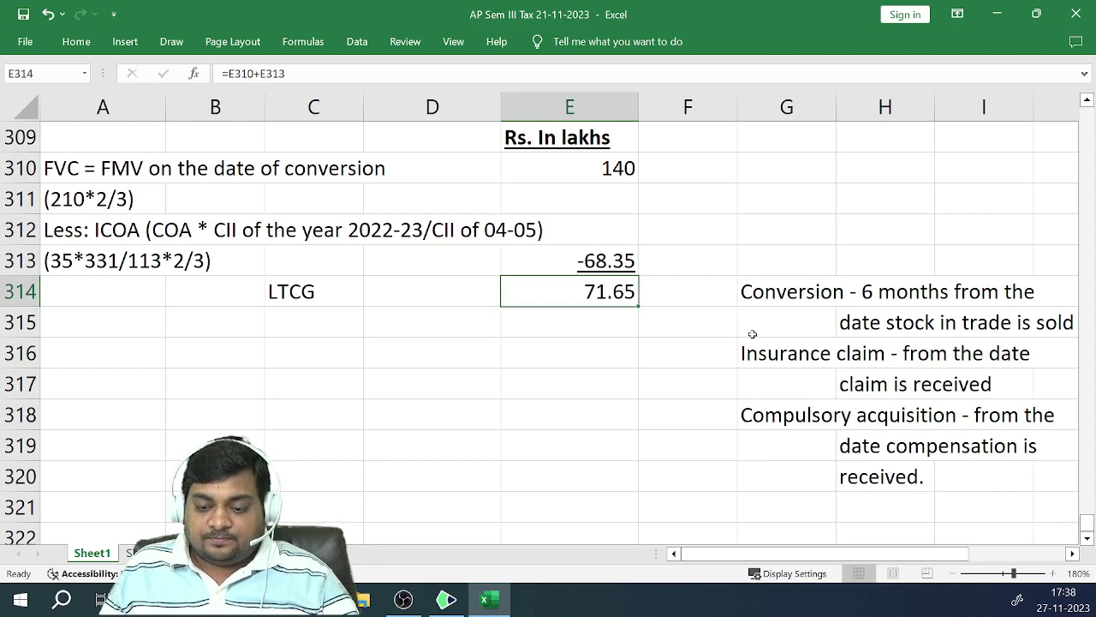
key("Down")
key("Left")
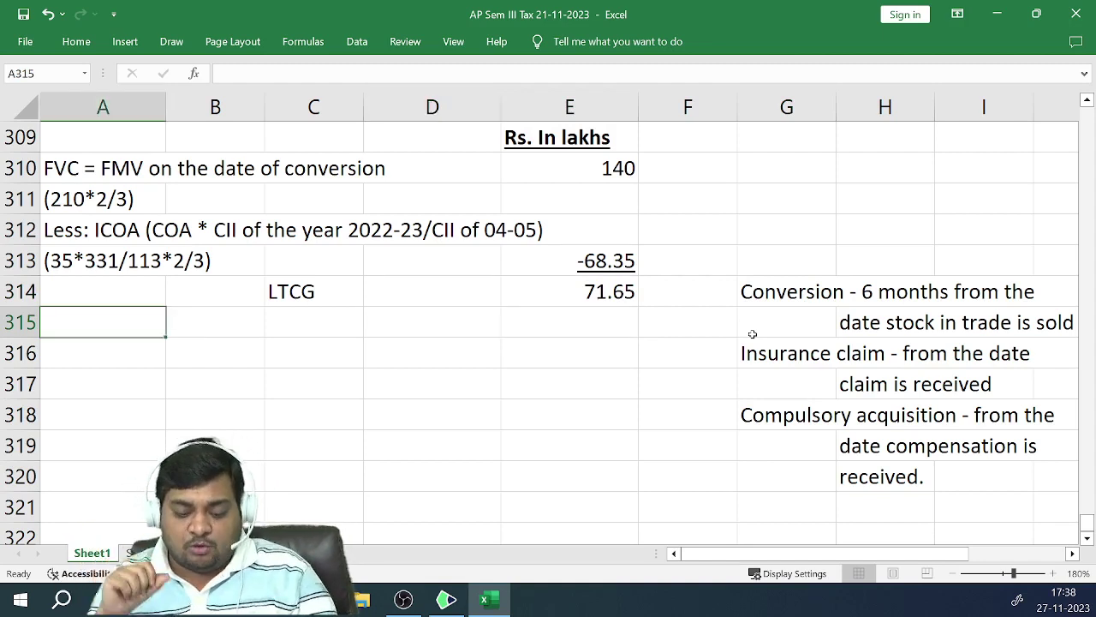
Label the deduction row 'Less: 54EC (maximum 50 lakhs)'
type("Less")
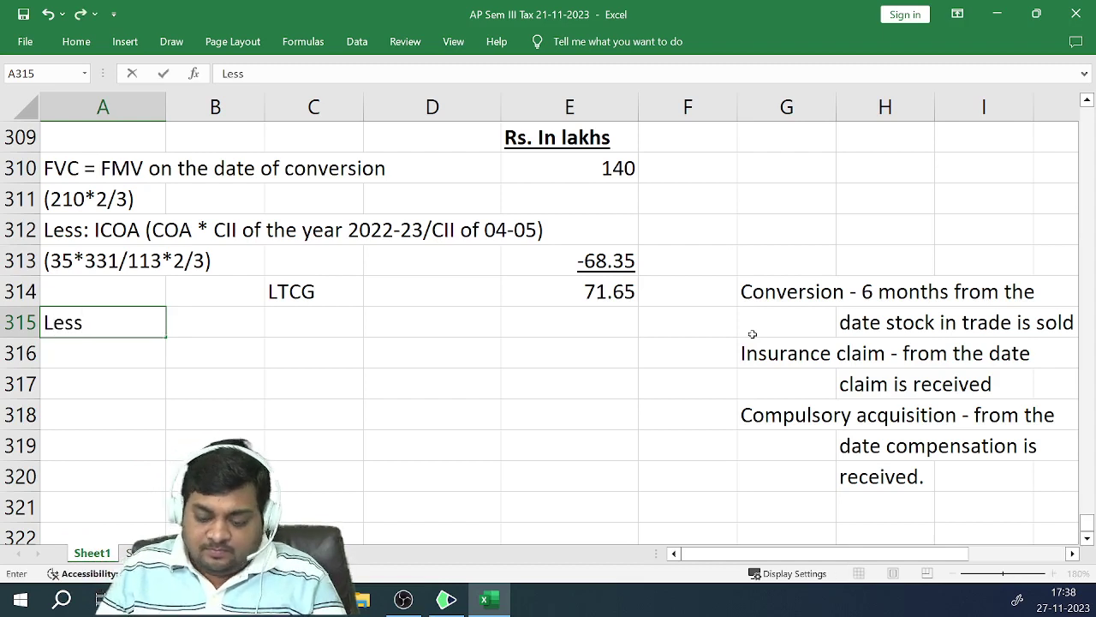
key("BackSpace")
type(":")
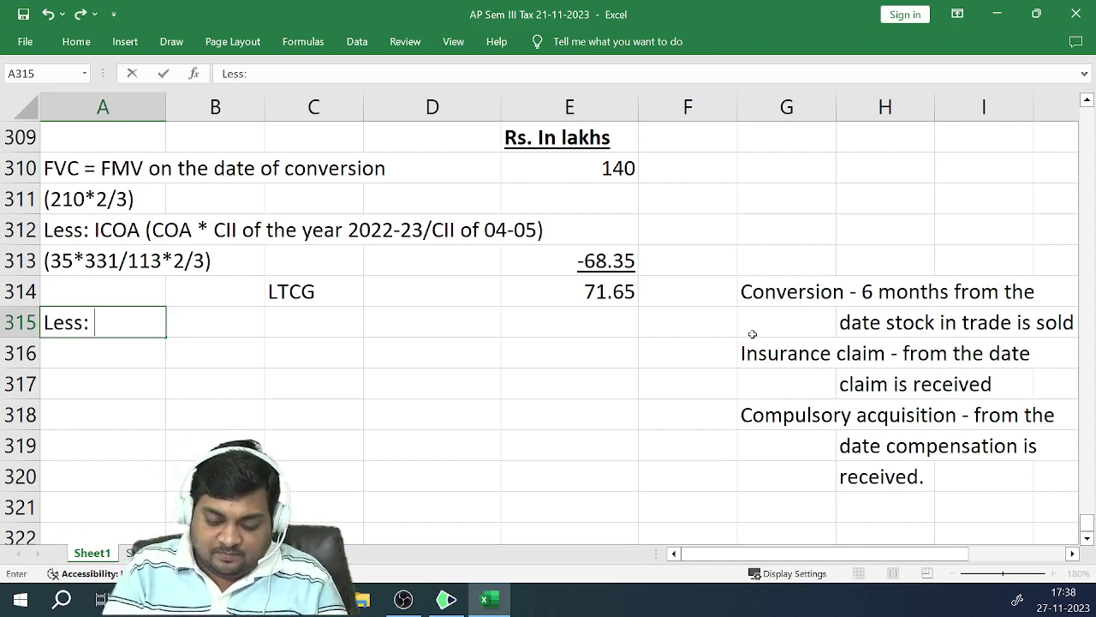
type(" 54")
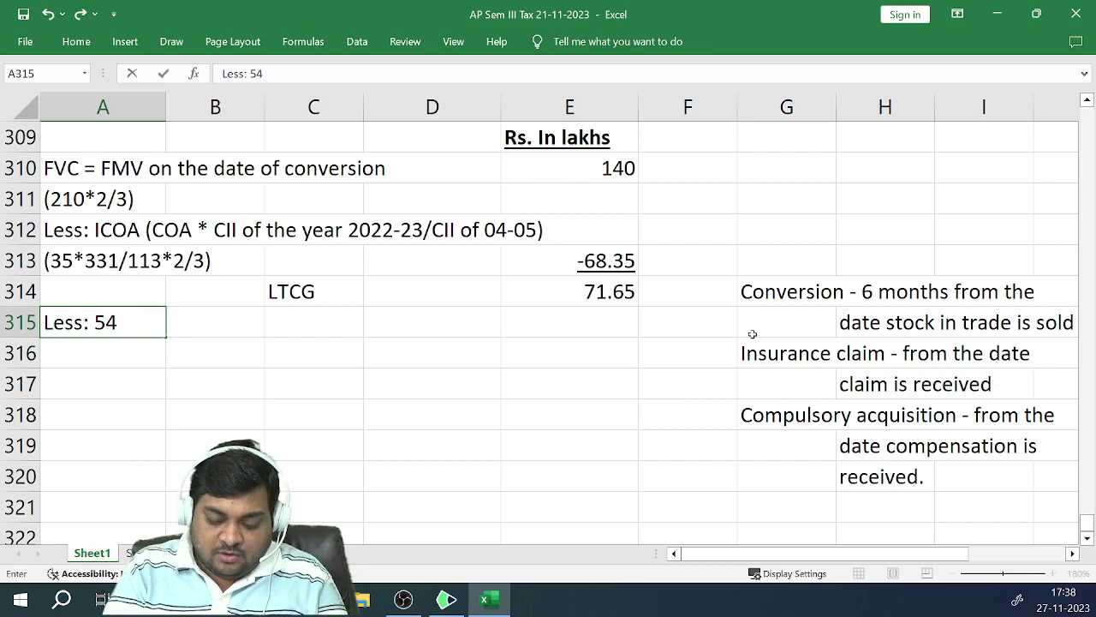
type("EC (")
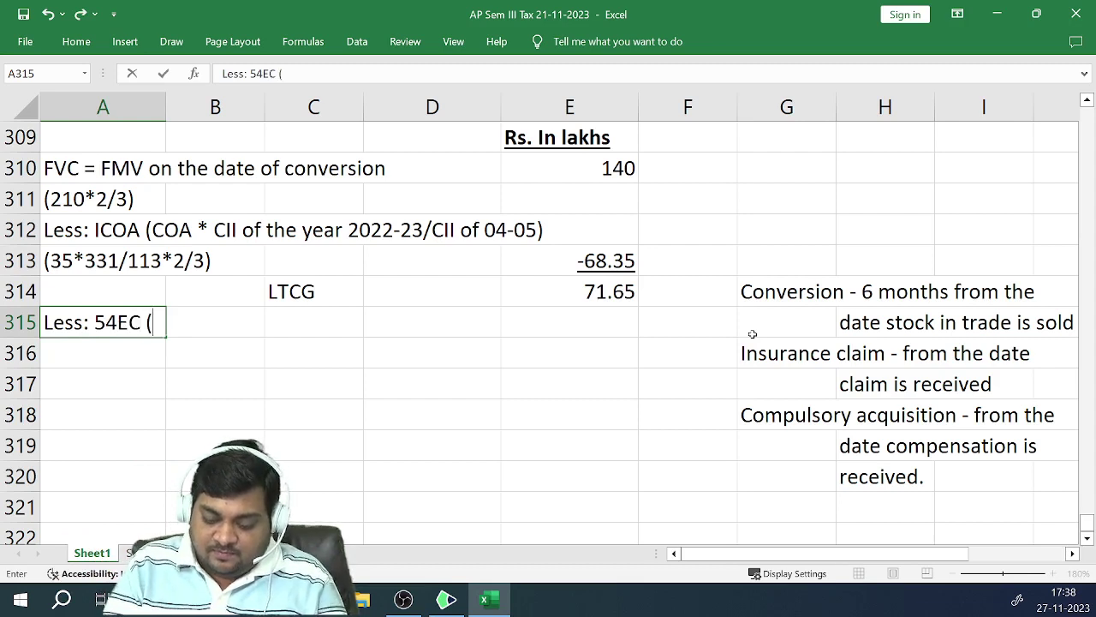
type("maximum ")
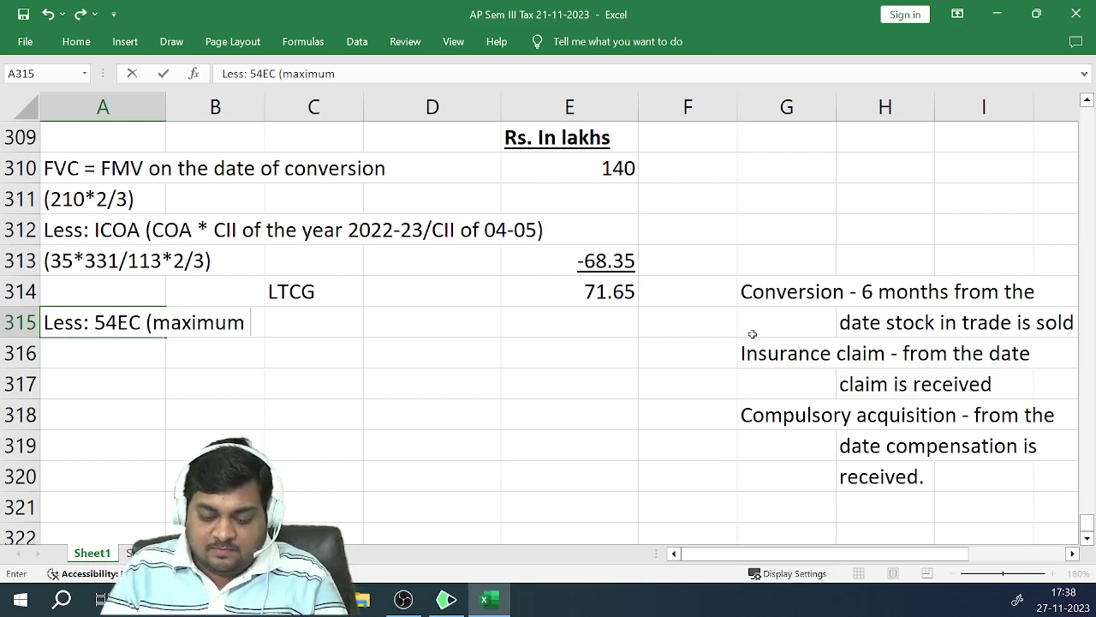
type("50 lak")
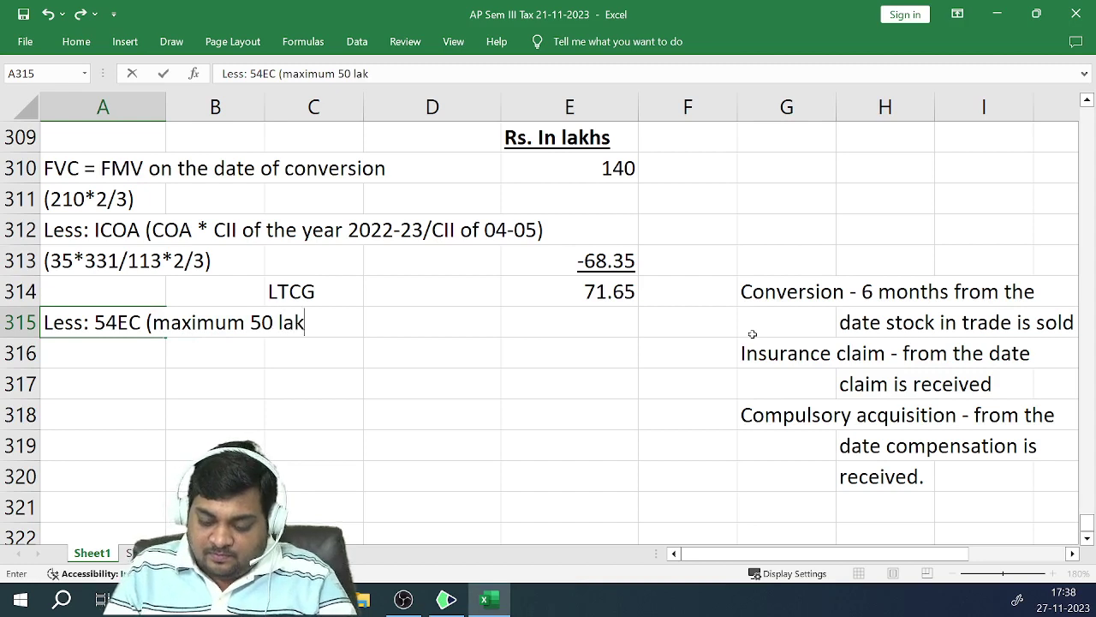
type("hs)")
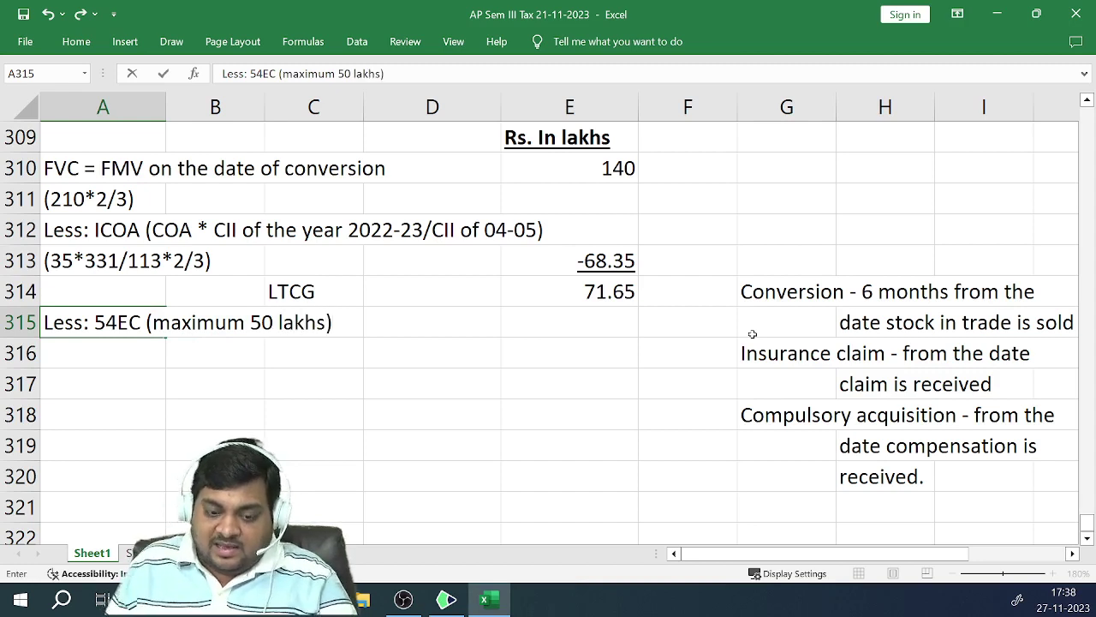
key("Return")
Enter the 54EC deduction in E315 as -50, replacing -20, and underline it
key("Up")
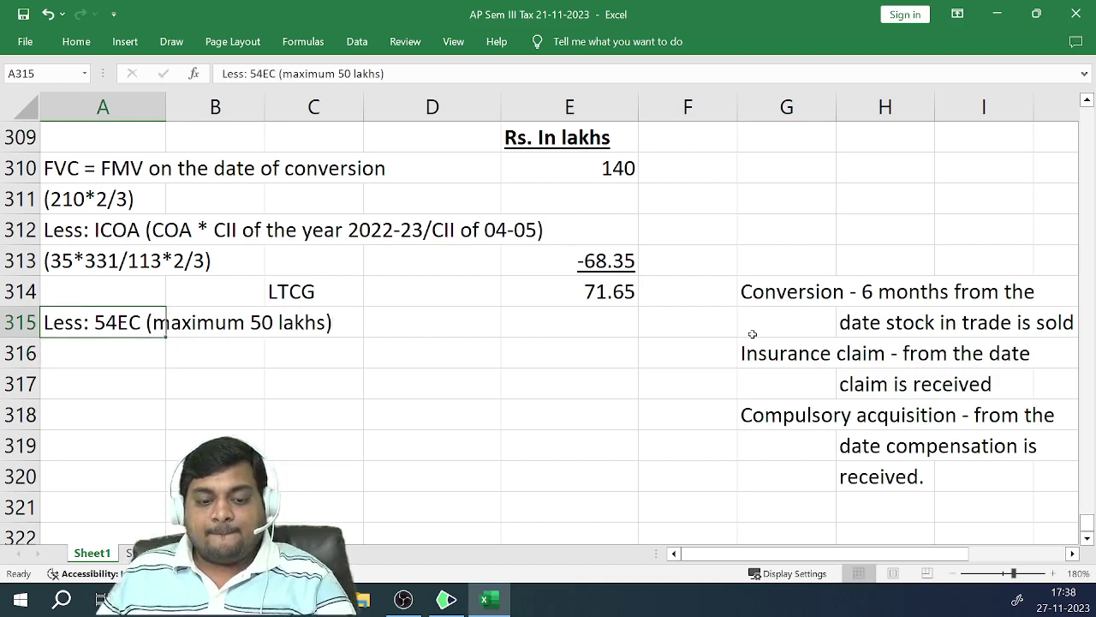
key("Right")
key("Right")
key("Right")
key("Right")
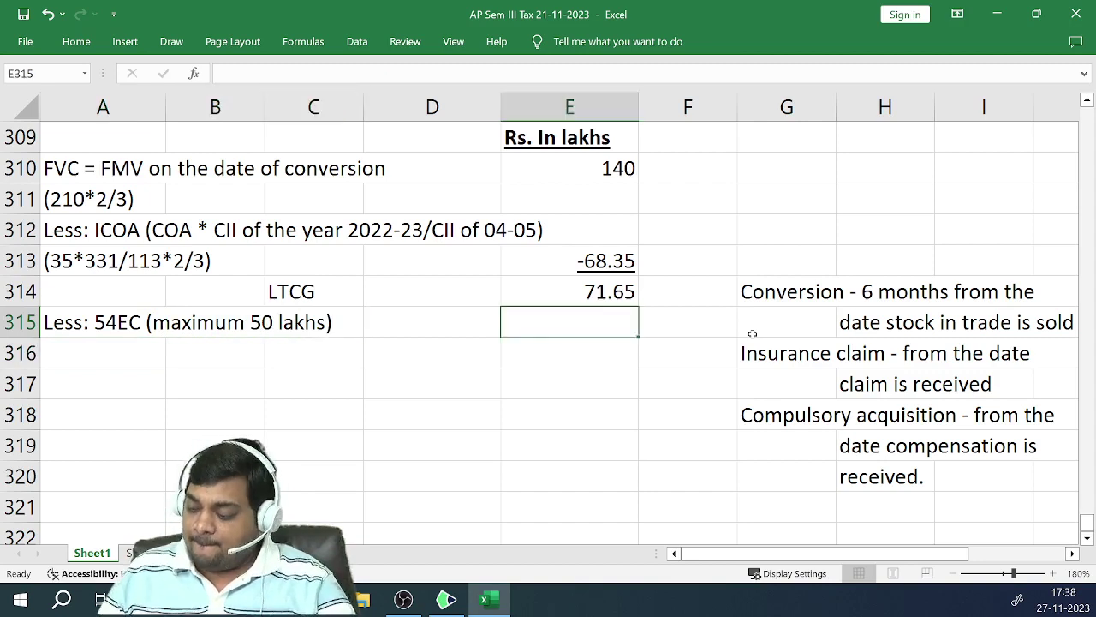
type("-20")
key("Return")
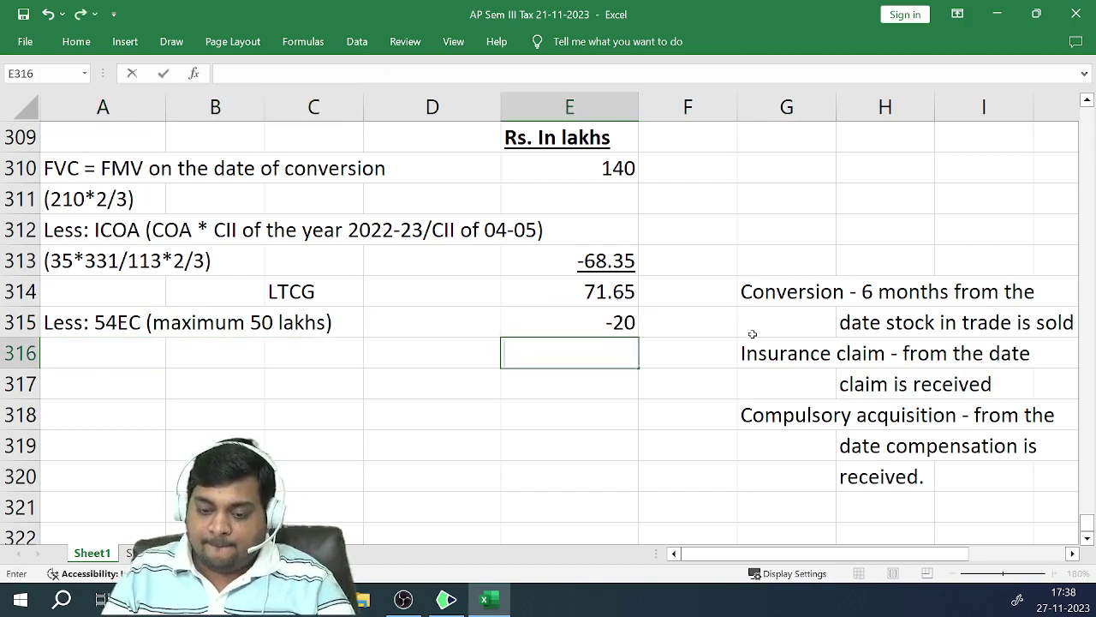
key("Up")
key("BackSpace")
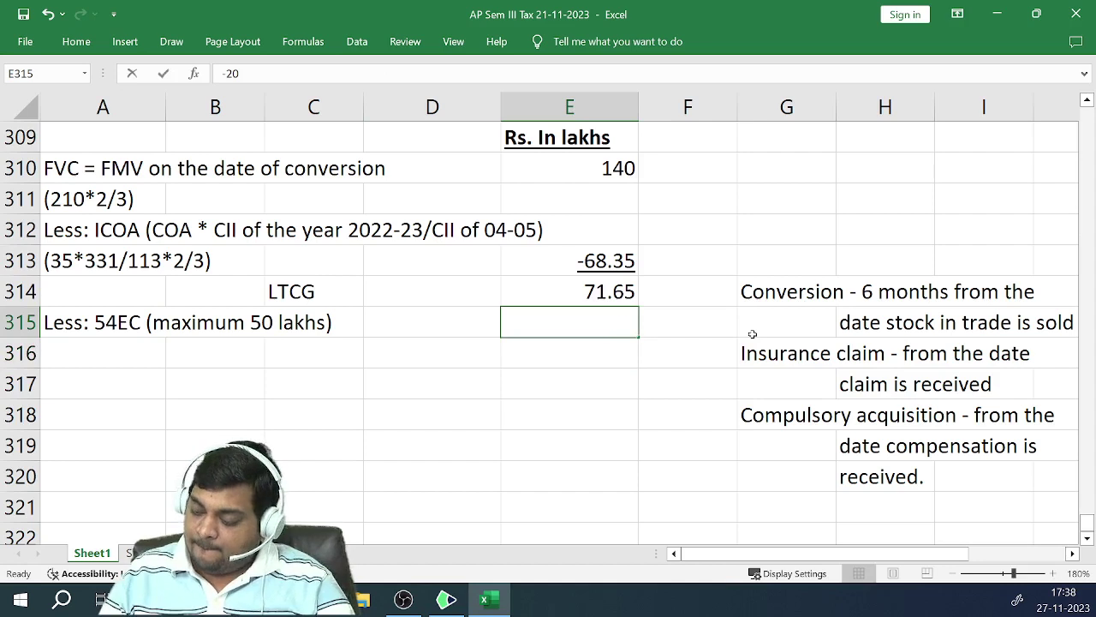
type("-50")
key("Return")
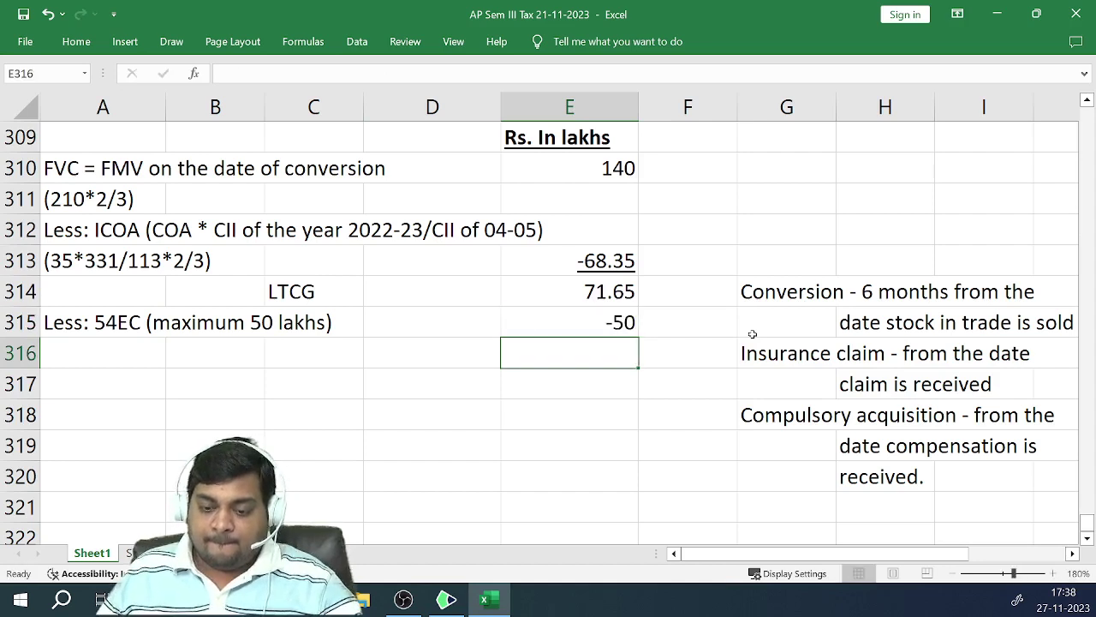
key("Up")
key("ctrl+u")
Enter the taxable amount 21.65 in E316, bold and underlined
key("Down")
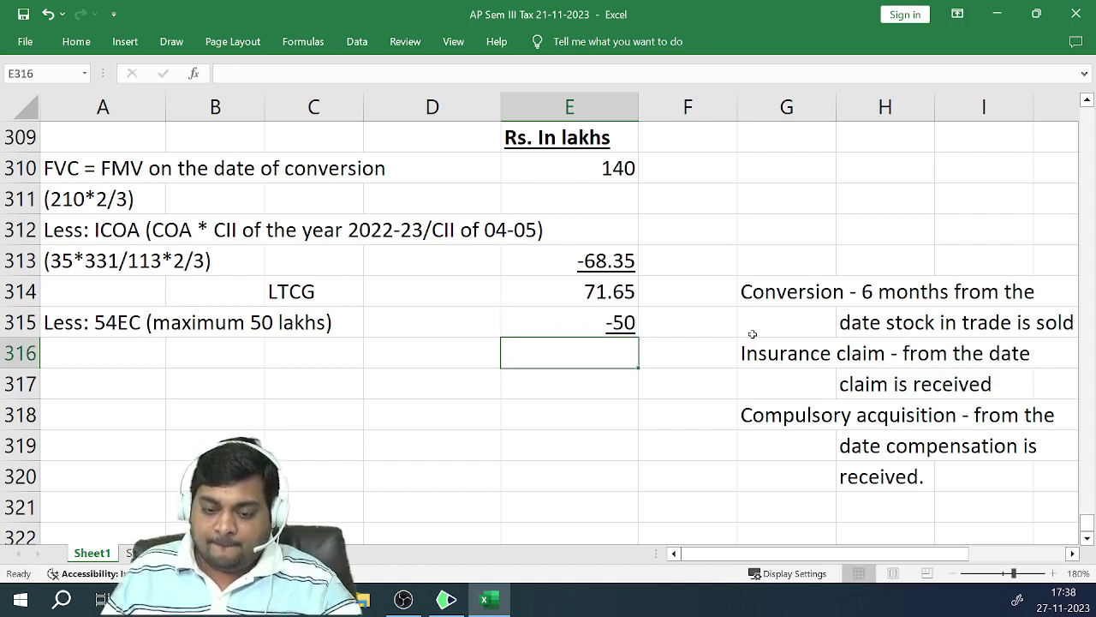
type("3")
key("BackSpace")
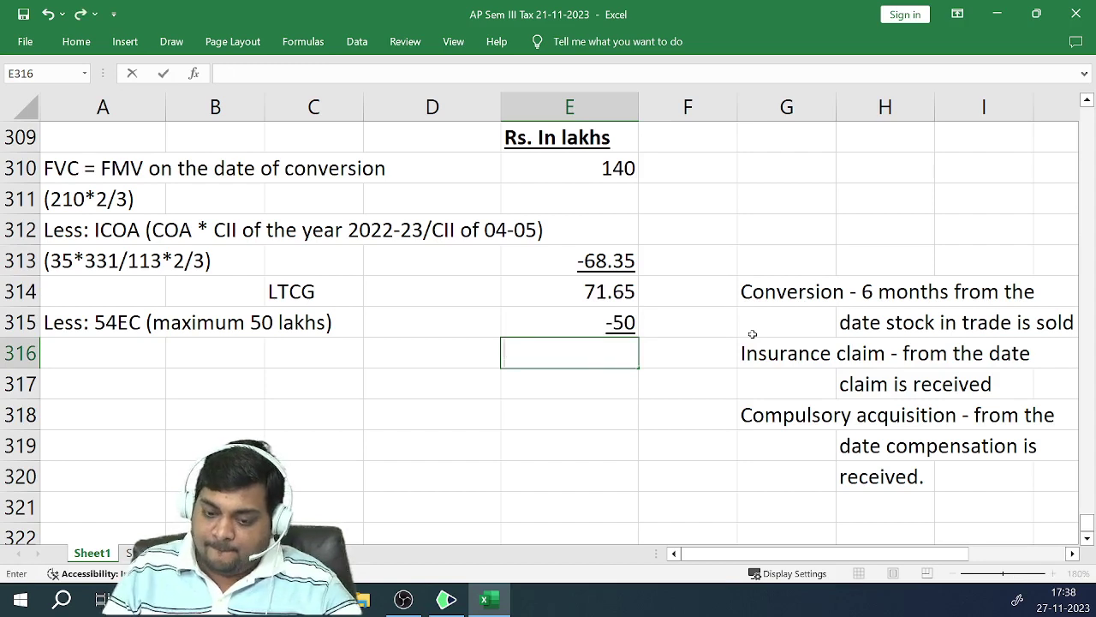
type("231")
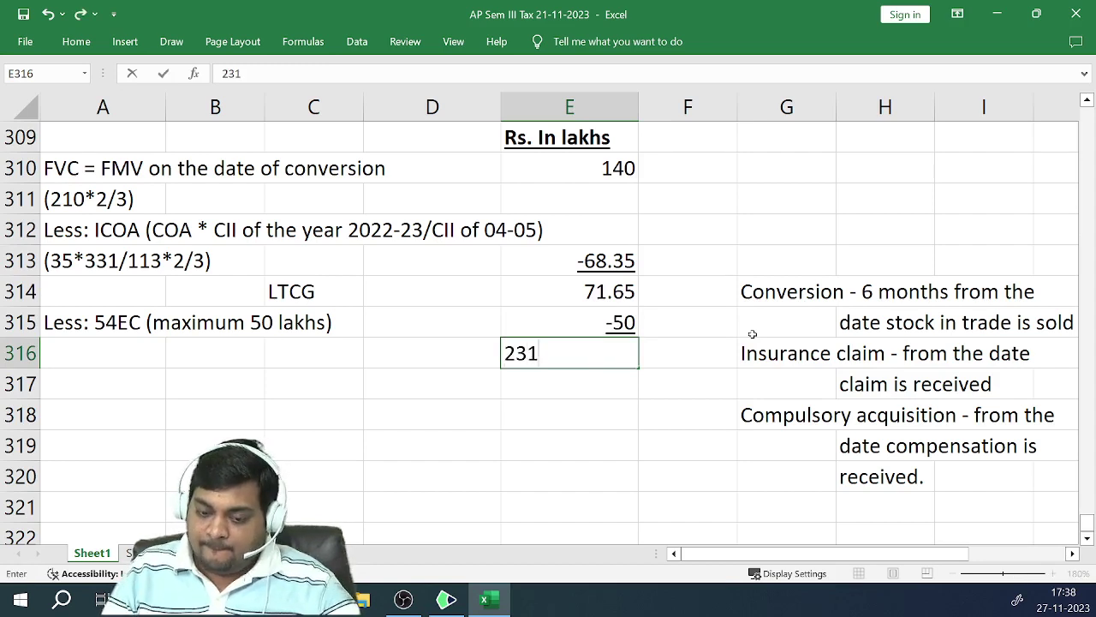
key("BackSpace")
key("BackSpace")
type("1.65")
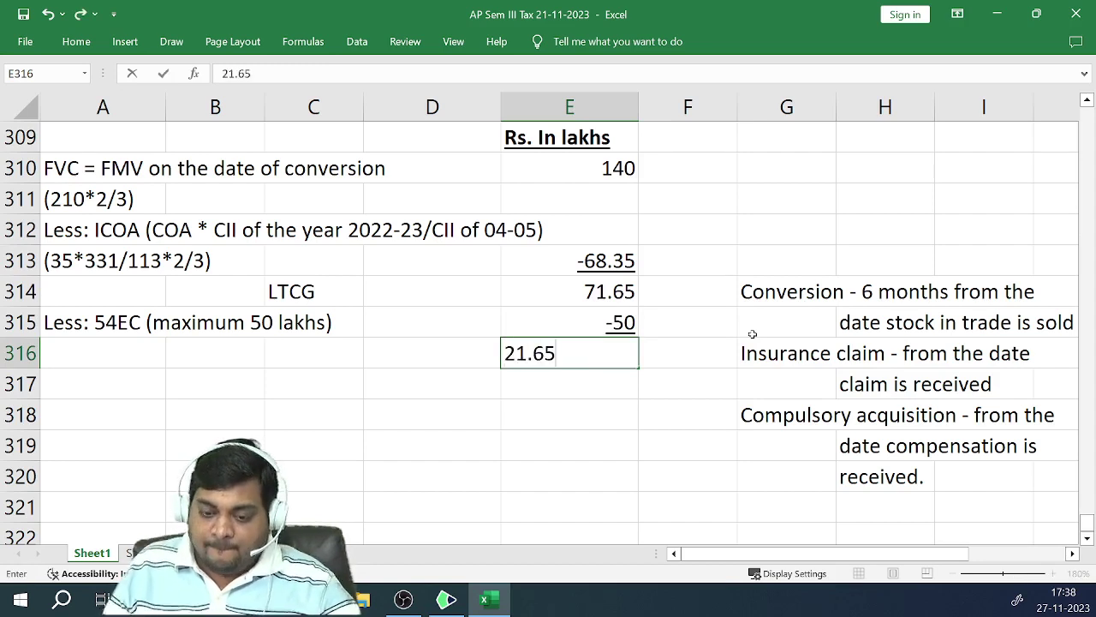
key("ctrl+Return")
key("Return")
key("Up")
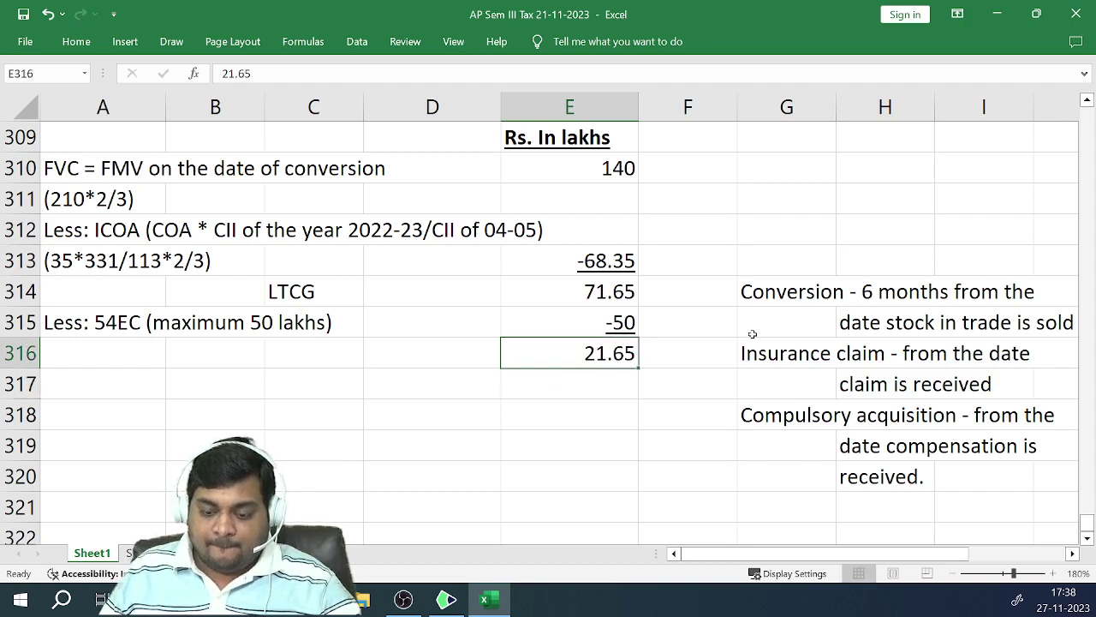
key("ctrl+u")
key("ctrl+b")
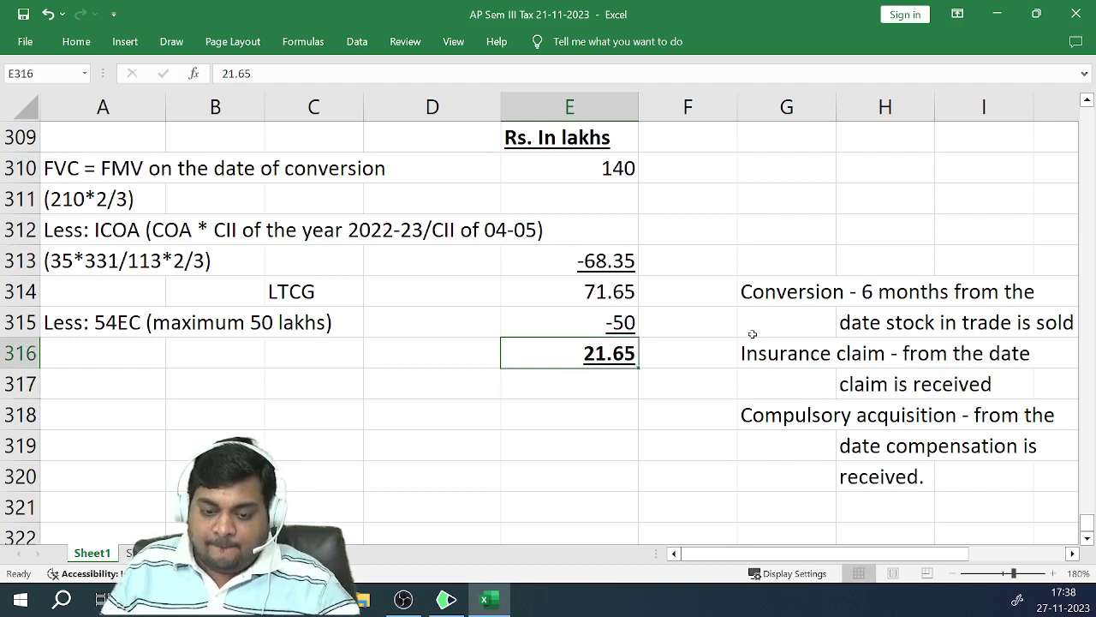
Label the row 'Taxable LTCG' in C316 and make it bold
key("Left")
key("Left")
type("taxable")
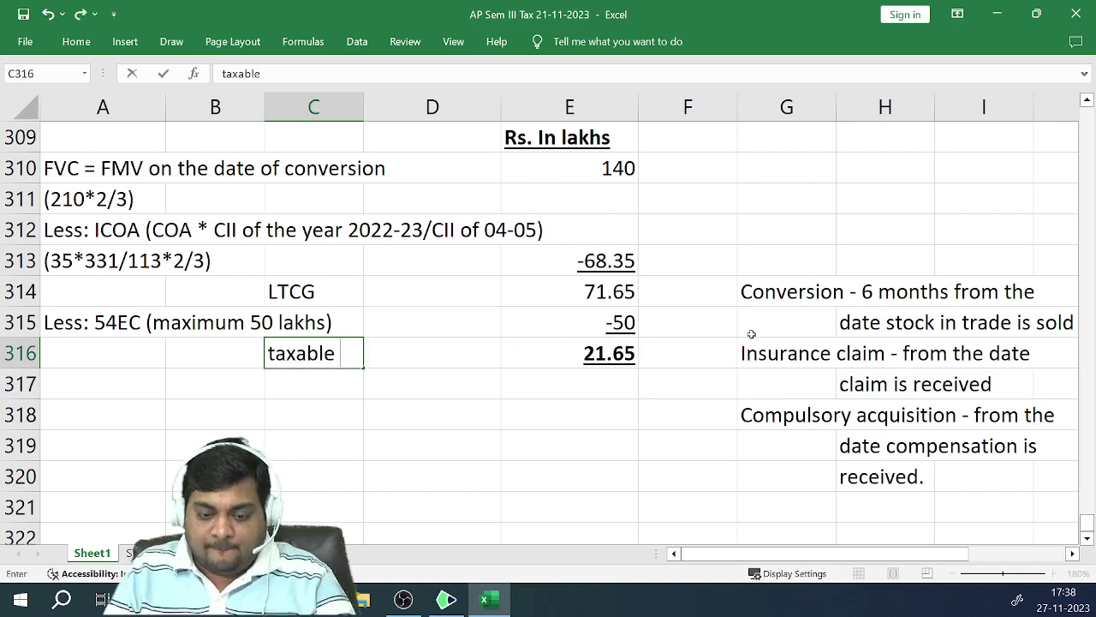
key("BackSpace")
key("BackSpace")
key("BackSpace")
key("BackSpace")
key("BackSpace")
key("BackSpace")
key("BackSpace")
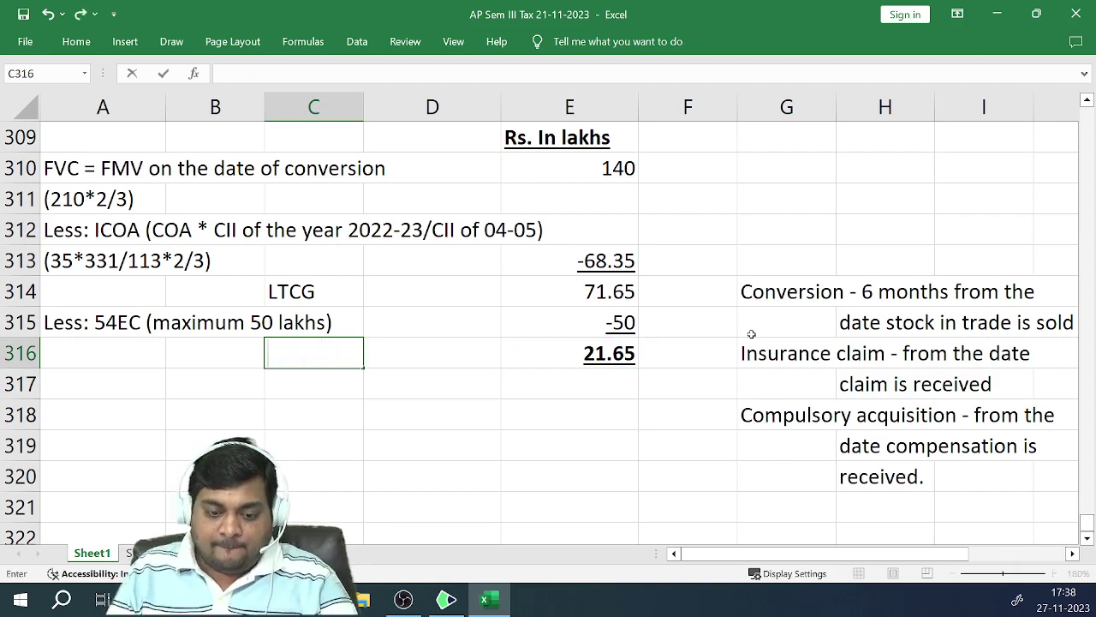
type("Taxa")
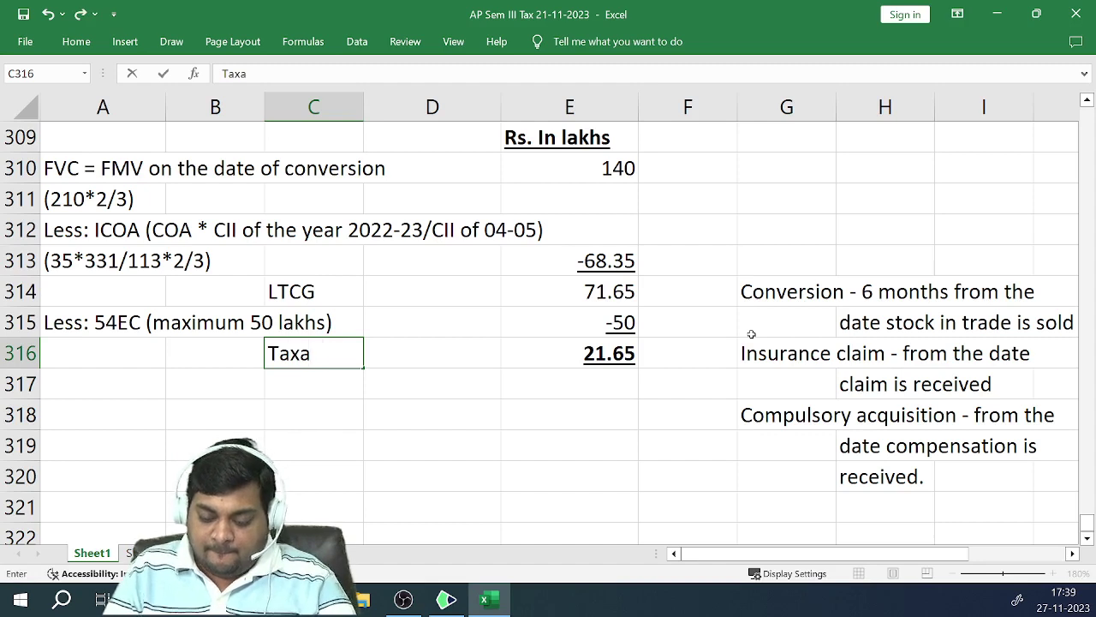
type("ble LTCG")
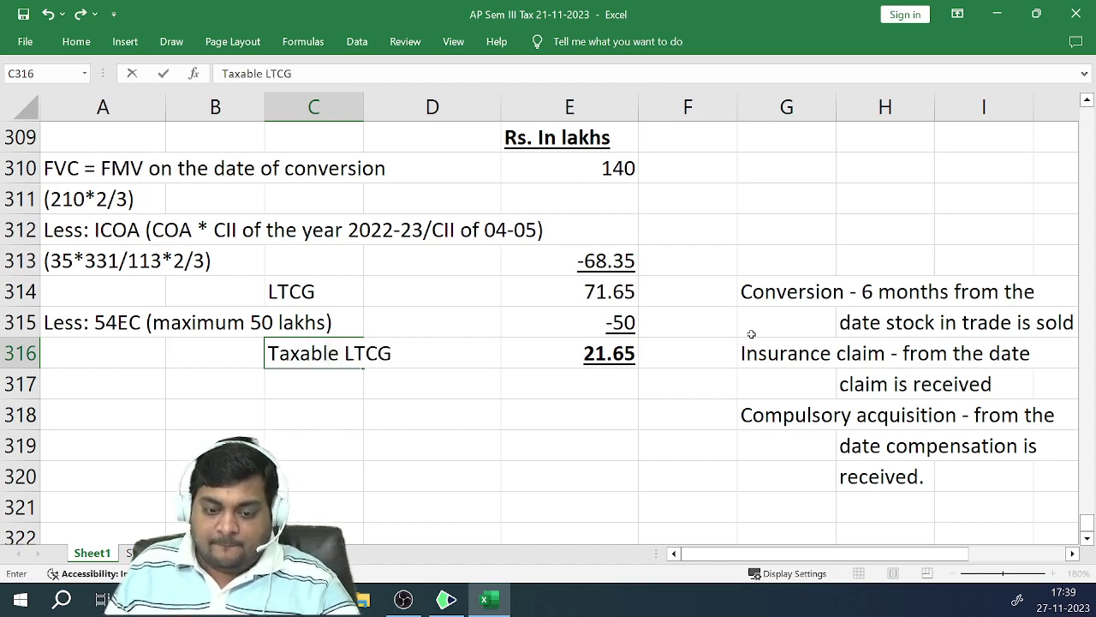
key("ctrl+Return")
key("Down")
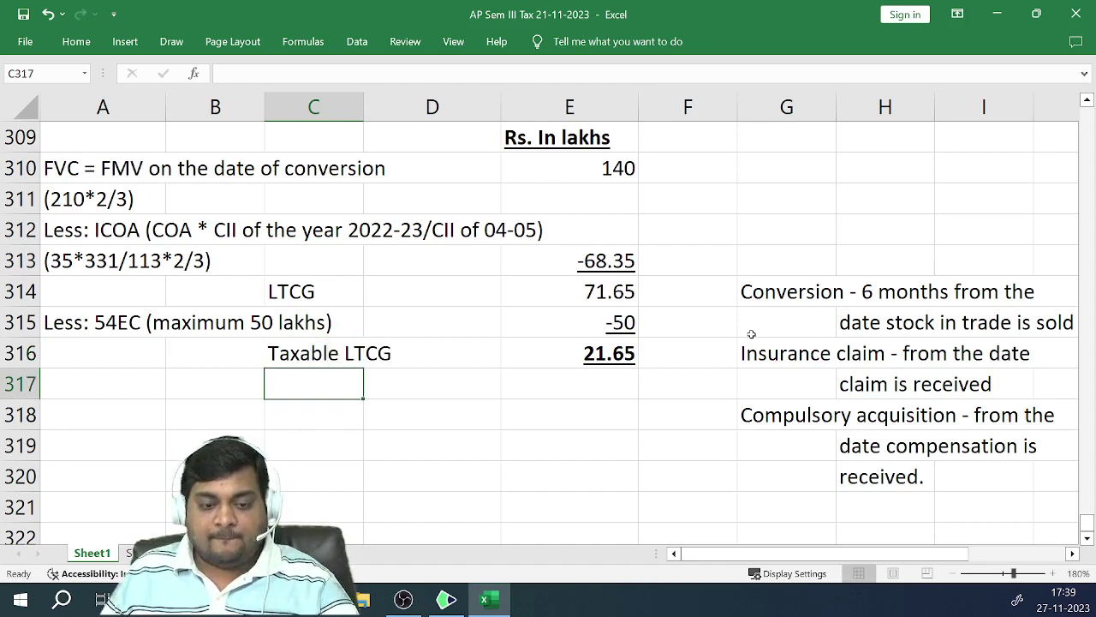
key("Up")
key("shift+Right")
key("shift+Right")
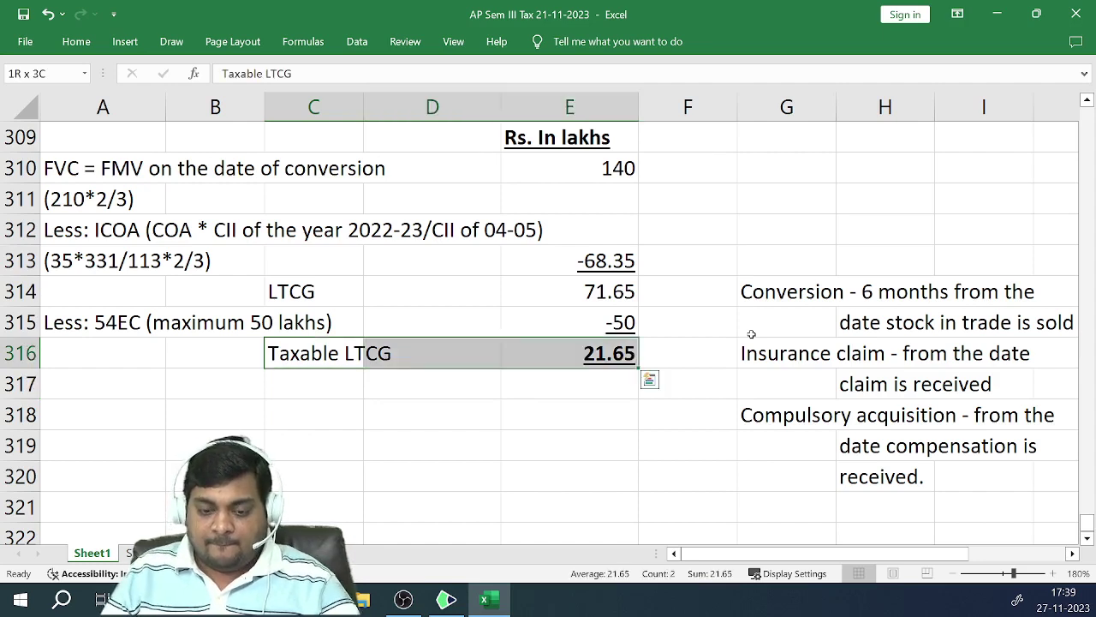
key("ctrl+b")
key("Up")
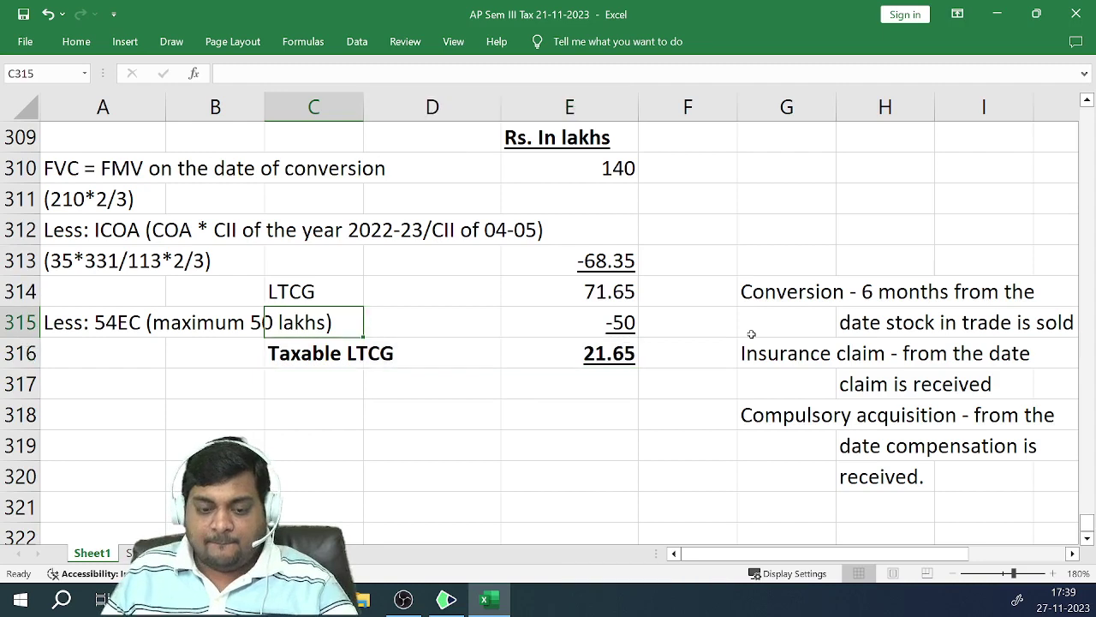
key("Up")
key("Up")
key("Up")
key("Up")
key("Up")
key("Up")
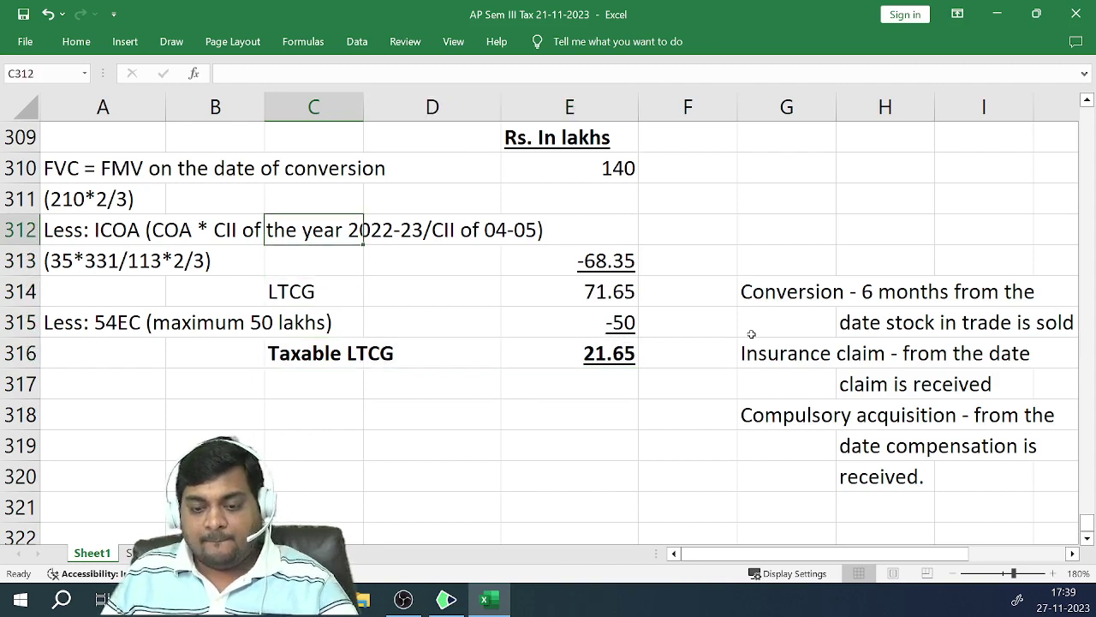
key("Up")
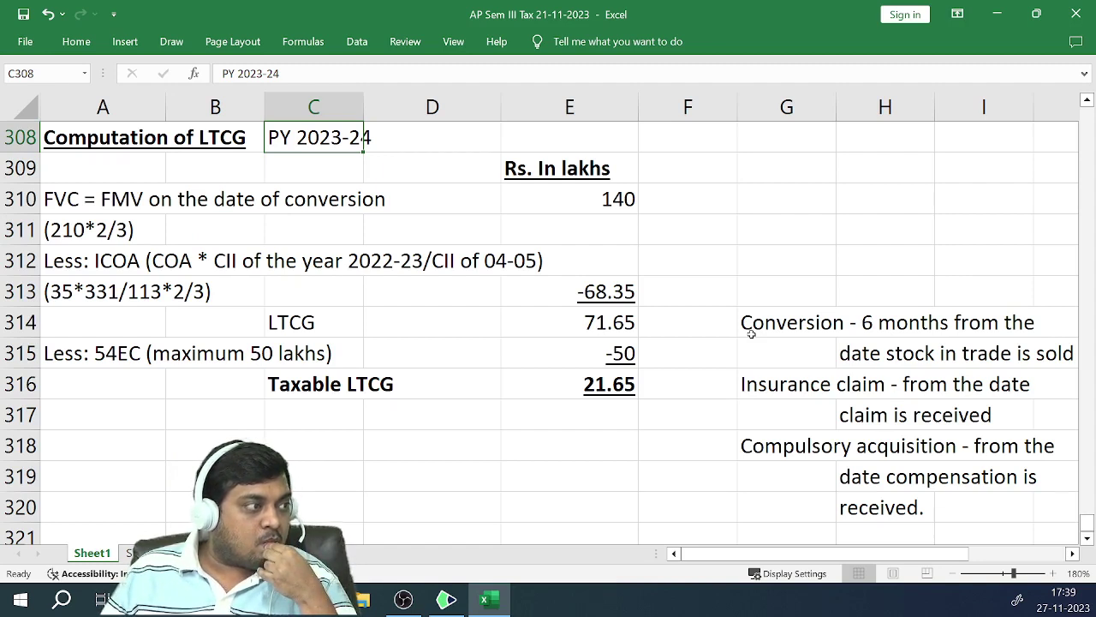
key("Up")
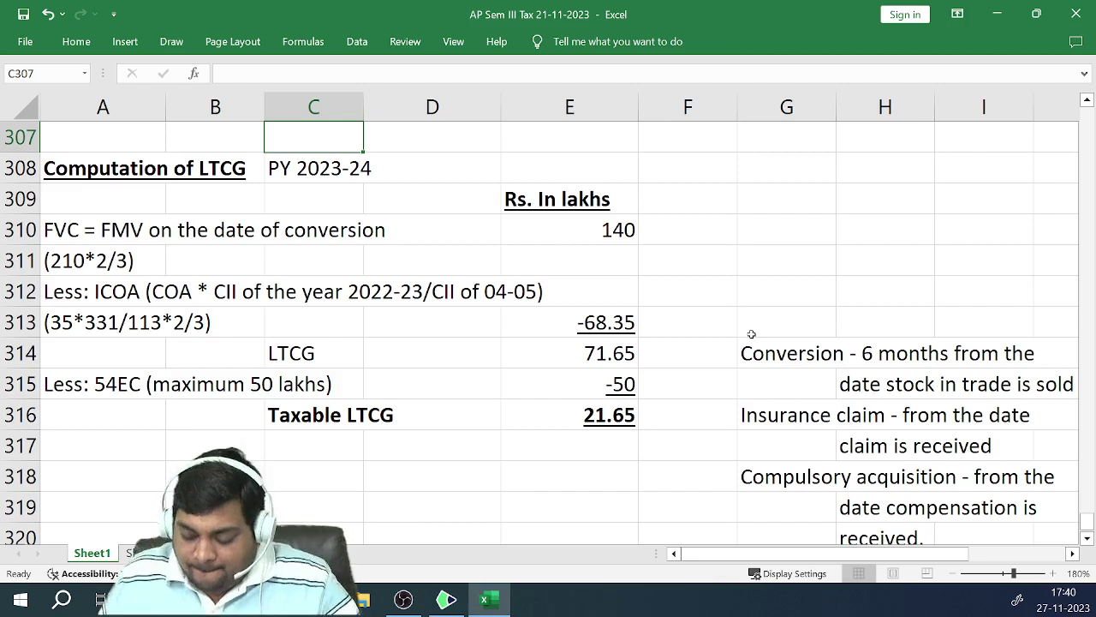
key("Up")
key("Up")
key("Up")
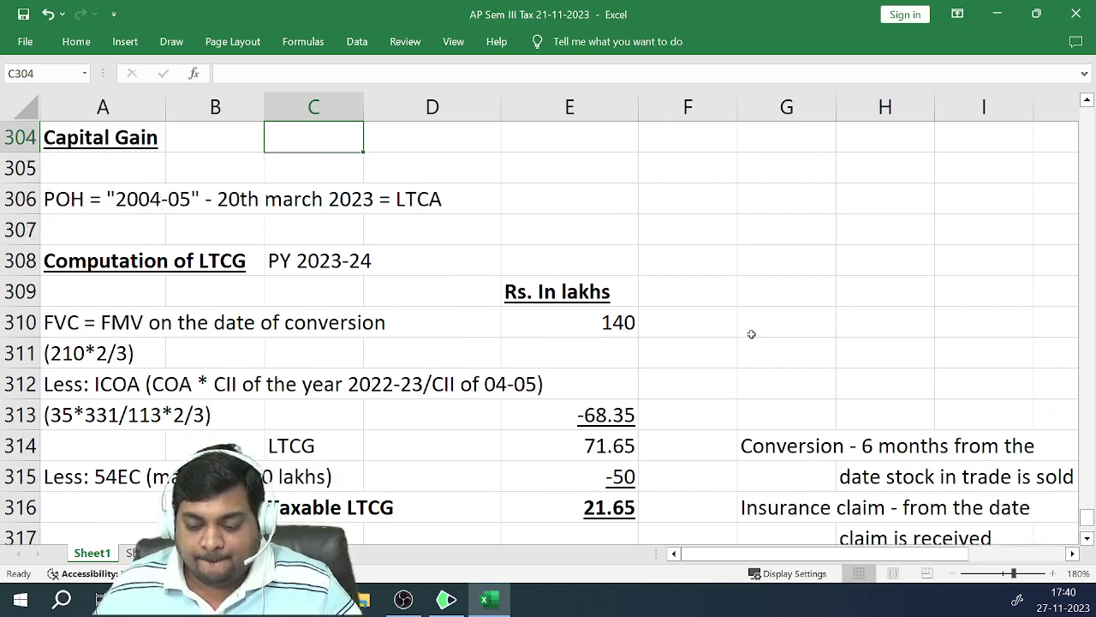
key("Down")
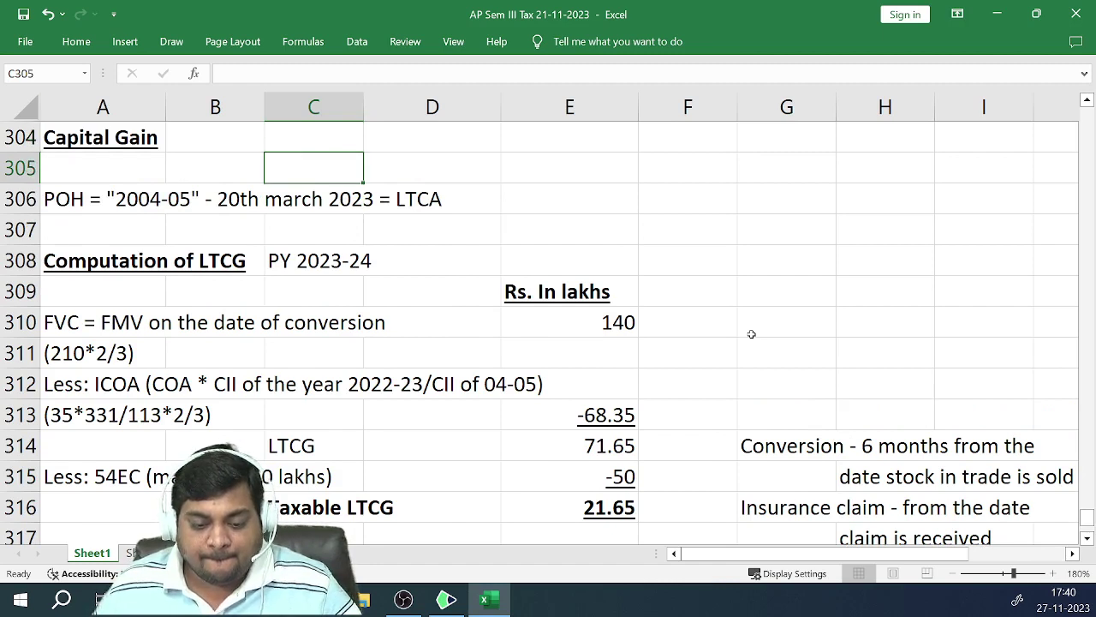
key("Down")
key("Down")
key("Down")
key("Down")
key("Down")
key("Down")
key("Down")
key("Down")
key("Down")
key("Down")
key("Down")
key("Down")
key("Down")
Add a bold, underlined 'Business Income' heading with 'Sale proceeds (10*30 lakhs)' beneath it
key("Left")
key("Left")
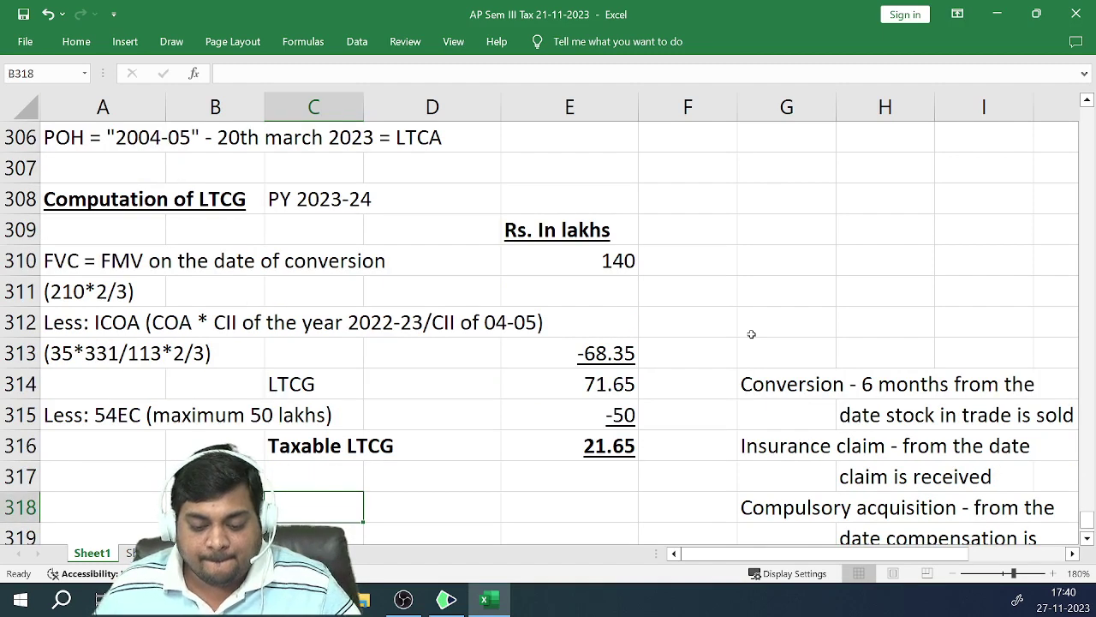
type("Business")
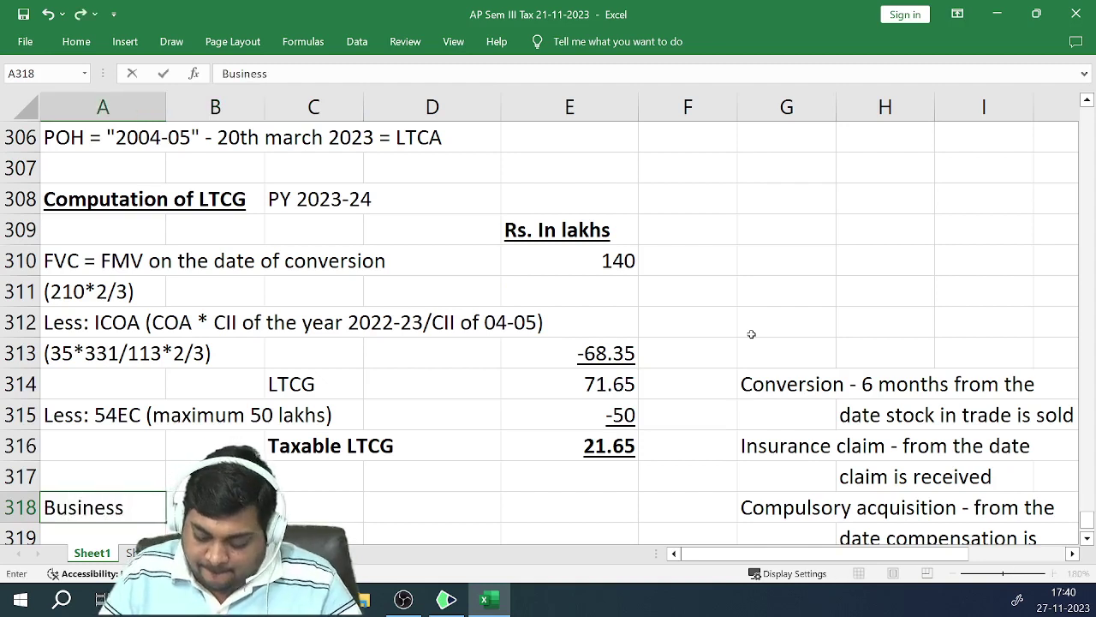
type(" Income")
key("ctrl+Return")
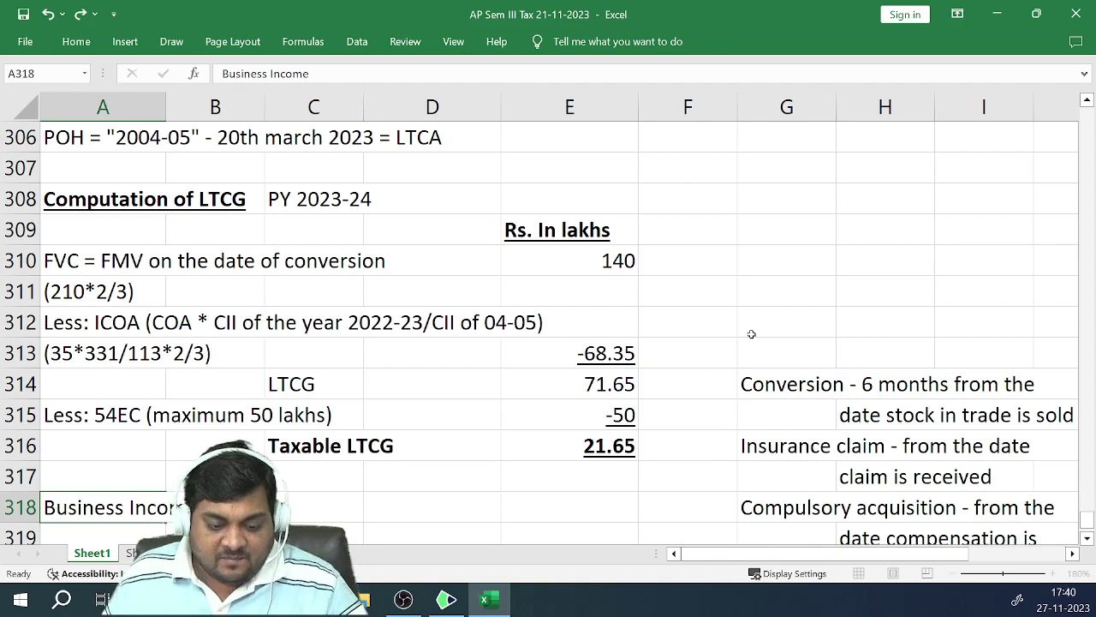
key("Down")
key("Up")
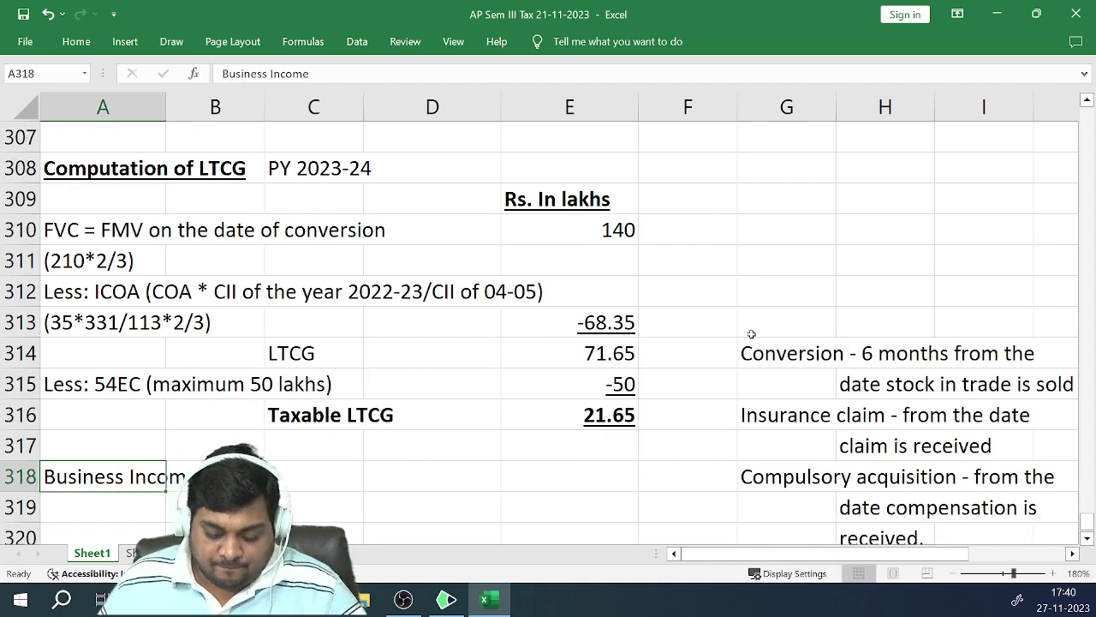
key("ctrl+b")
key("ctrl+u")
key("Down")
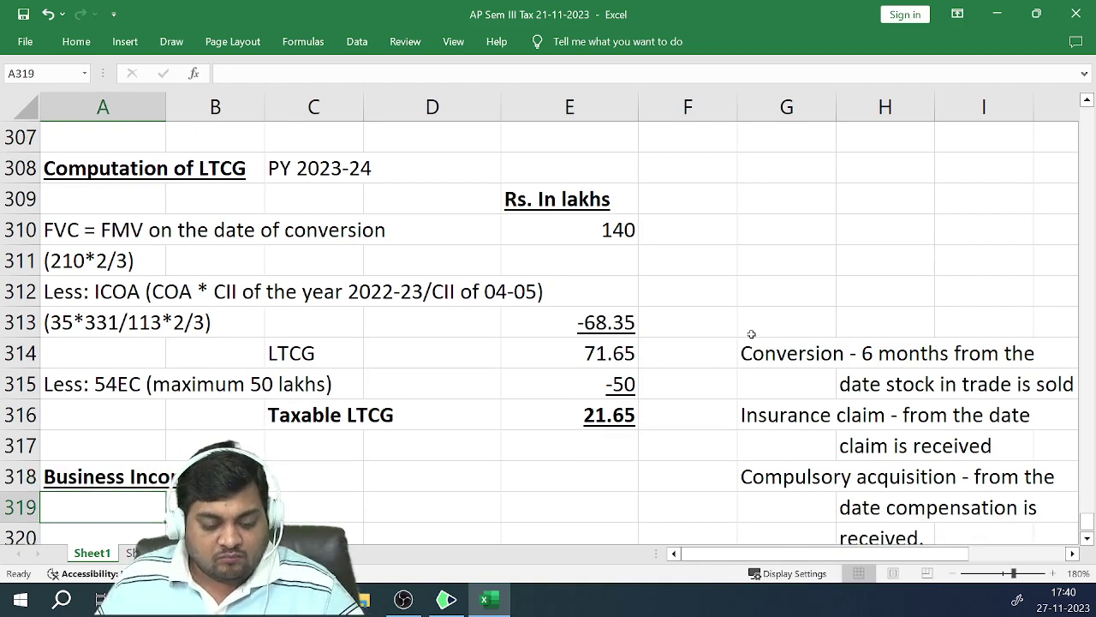
type("Sale")
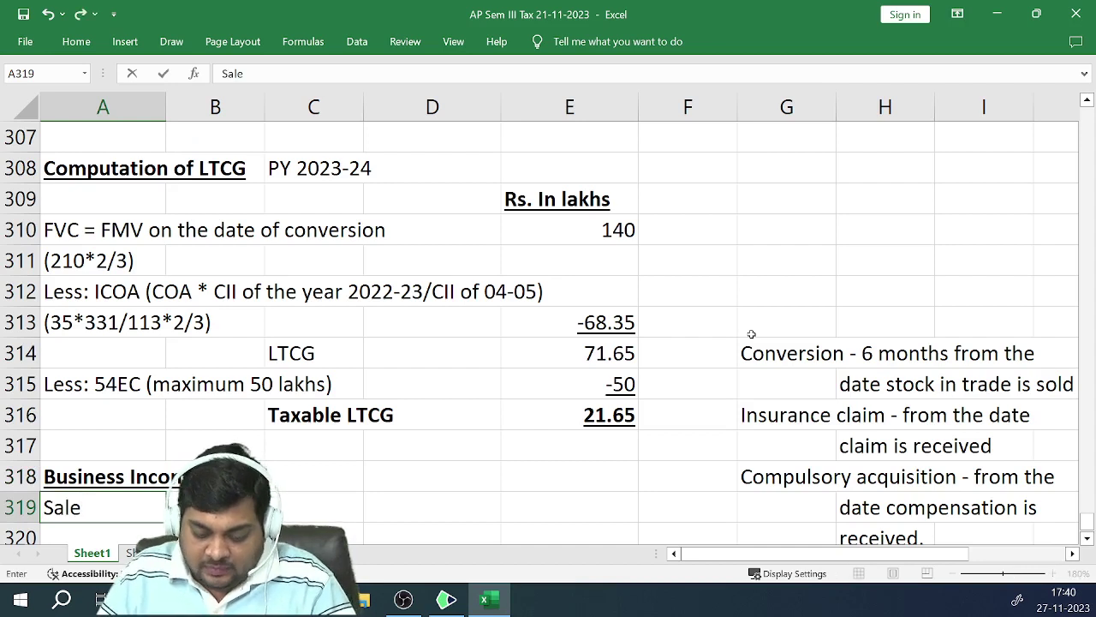
type(" proc")
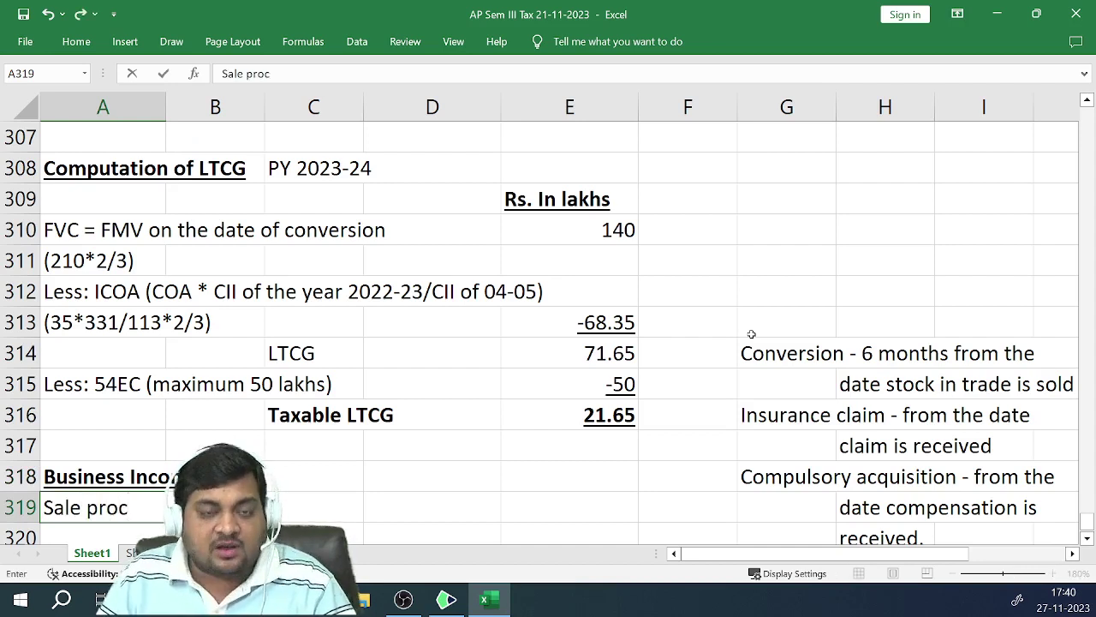
type("eeds")
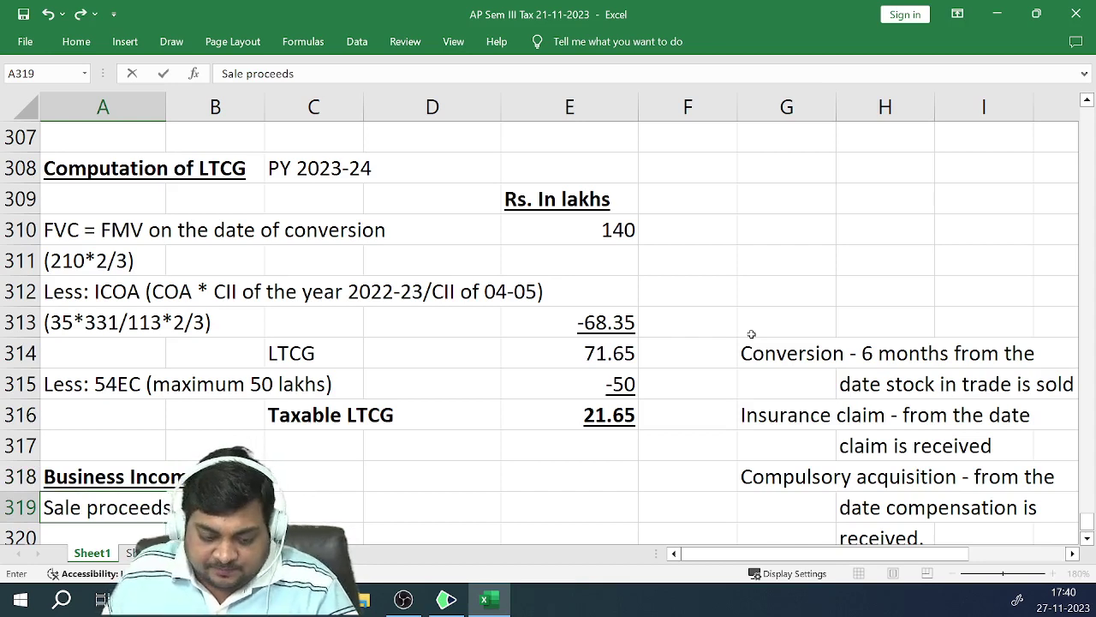
type(" (10*30 l")
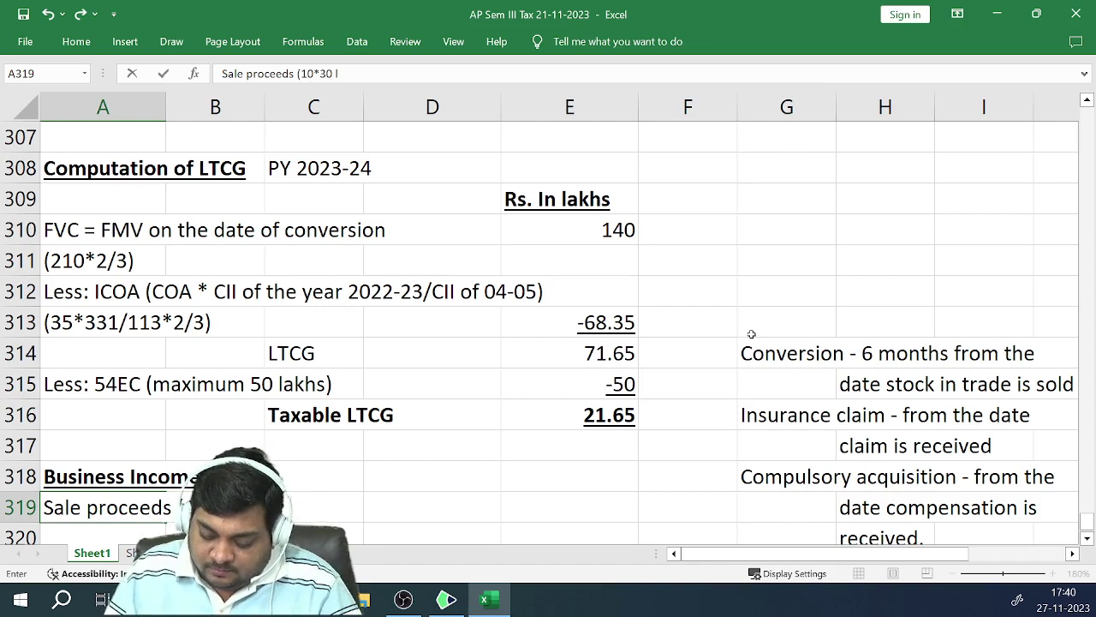
type("akhs")
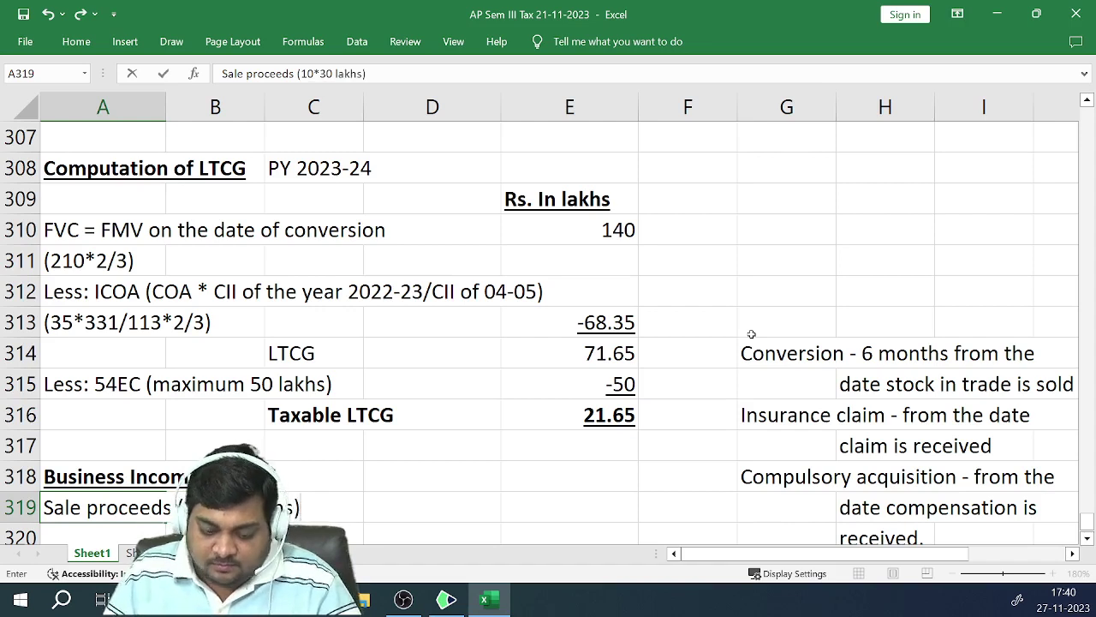
type(")")
key("Return")
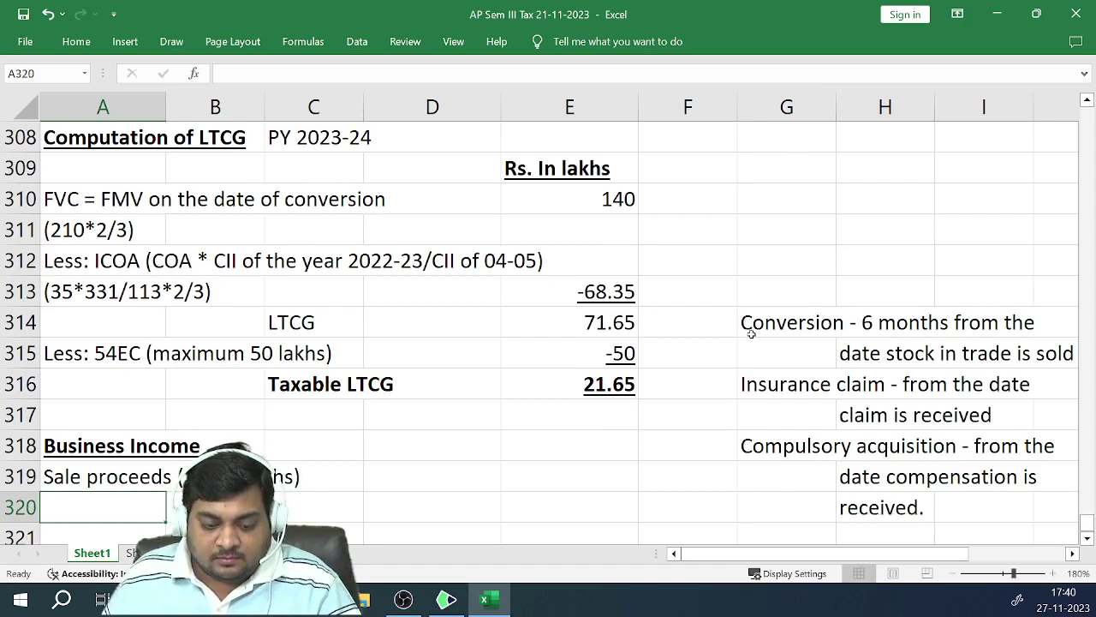
Add a bold, underlined 'Rs. In lakhs' heading in E318 and enter 300 in E319
key("Up")
key("Up")
key("Right")
key("Right")
key("Right")
key("Right")
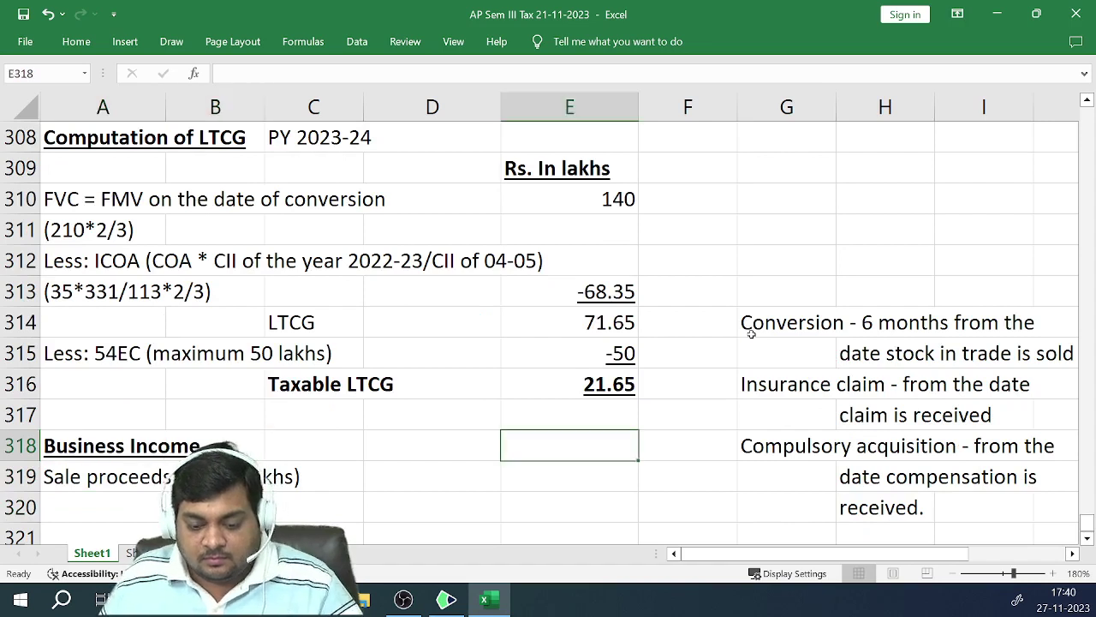
type("Rs")
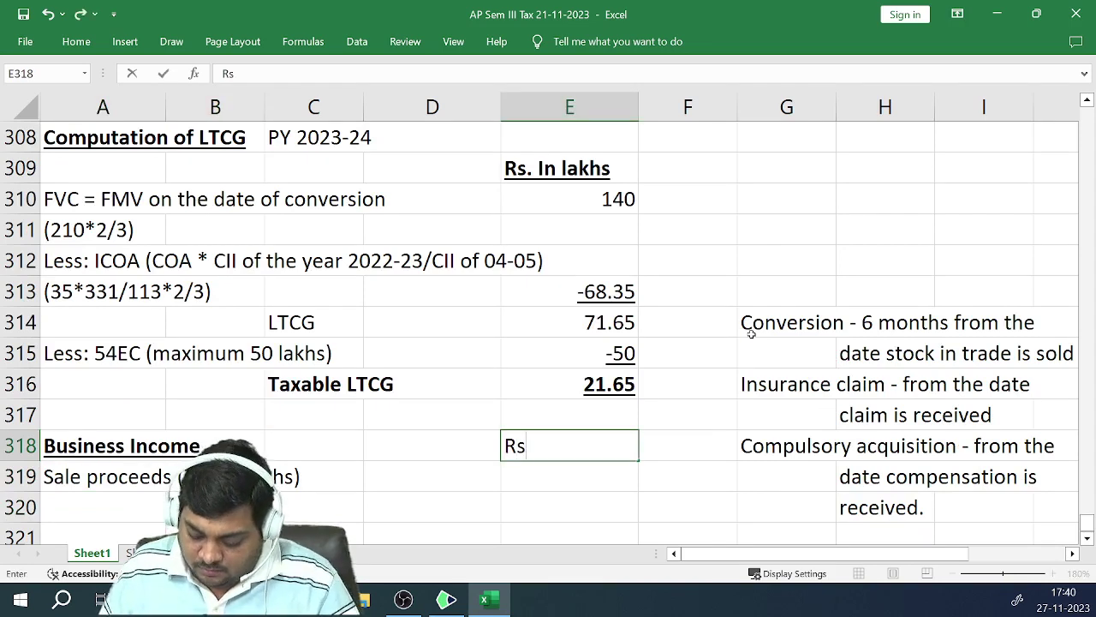
type(". In l")
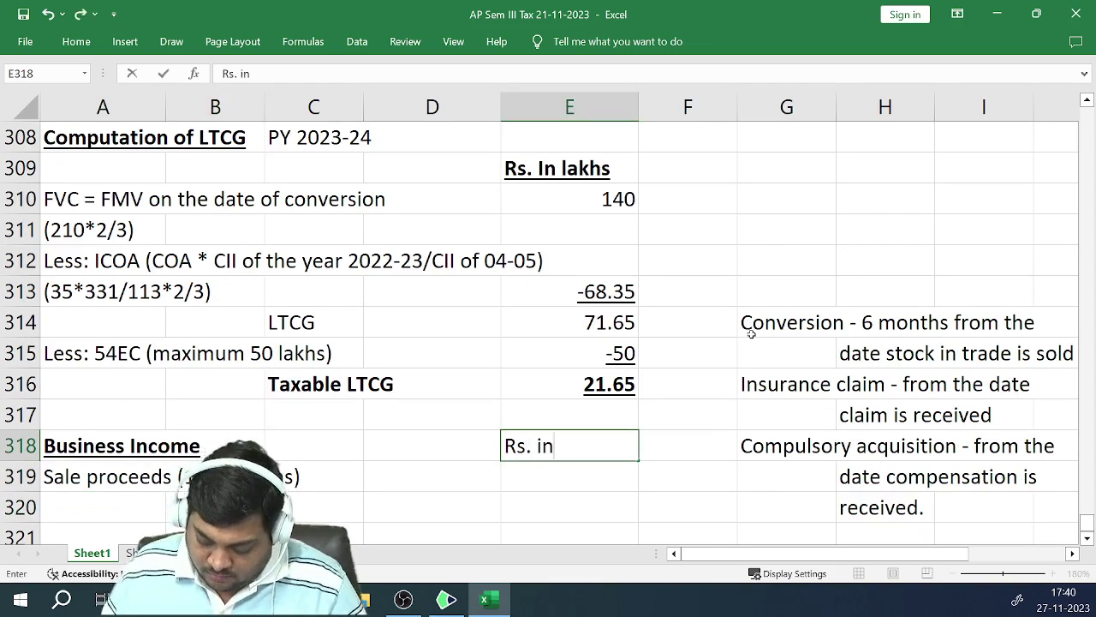
type("akhs")
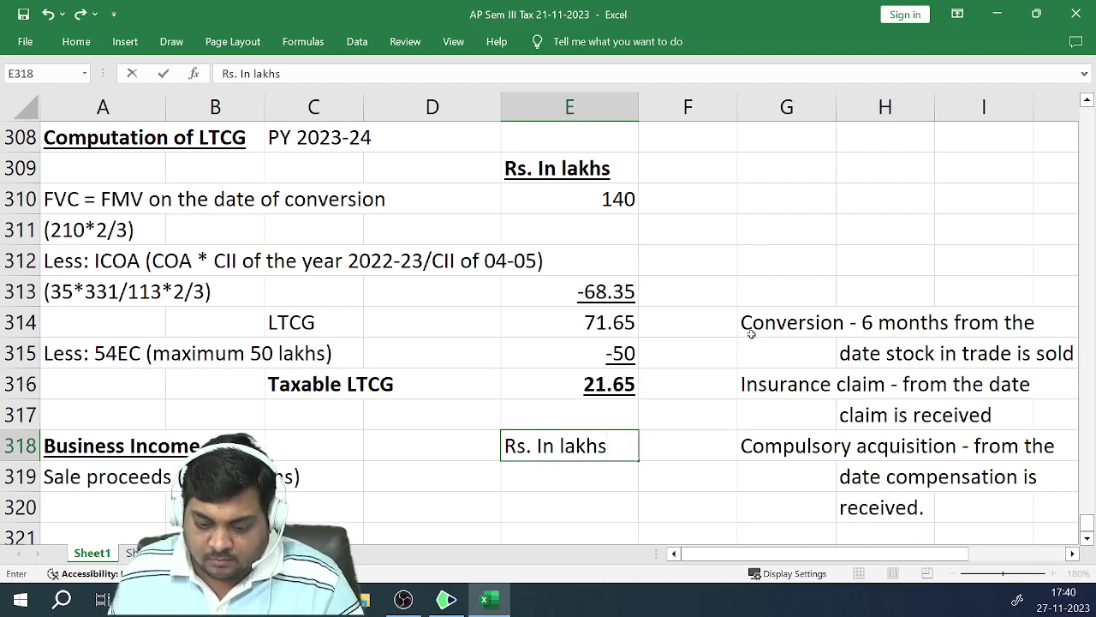
key("Return")
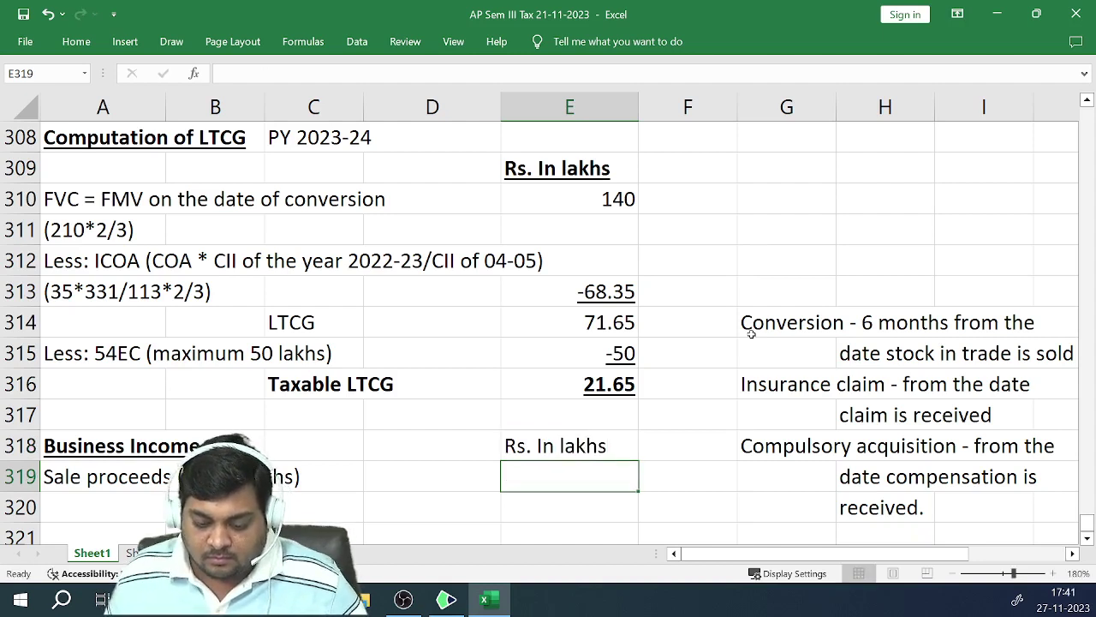
key("Up")
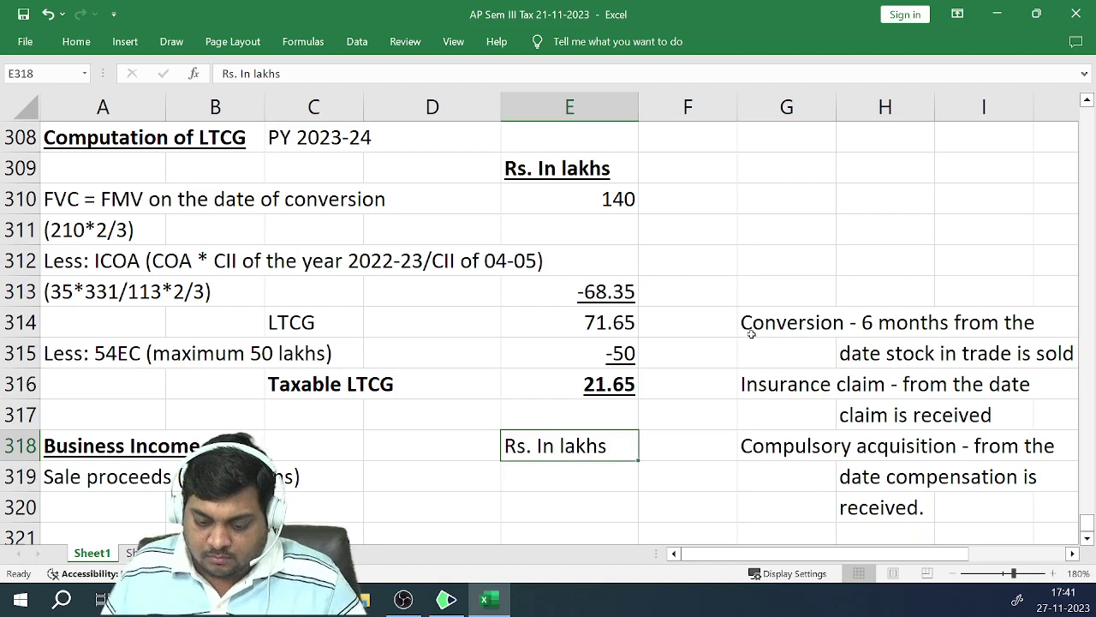
key("ctrl+b")
key("ctrl+i")
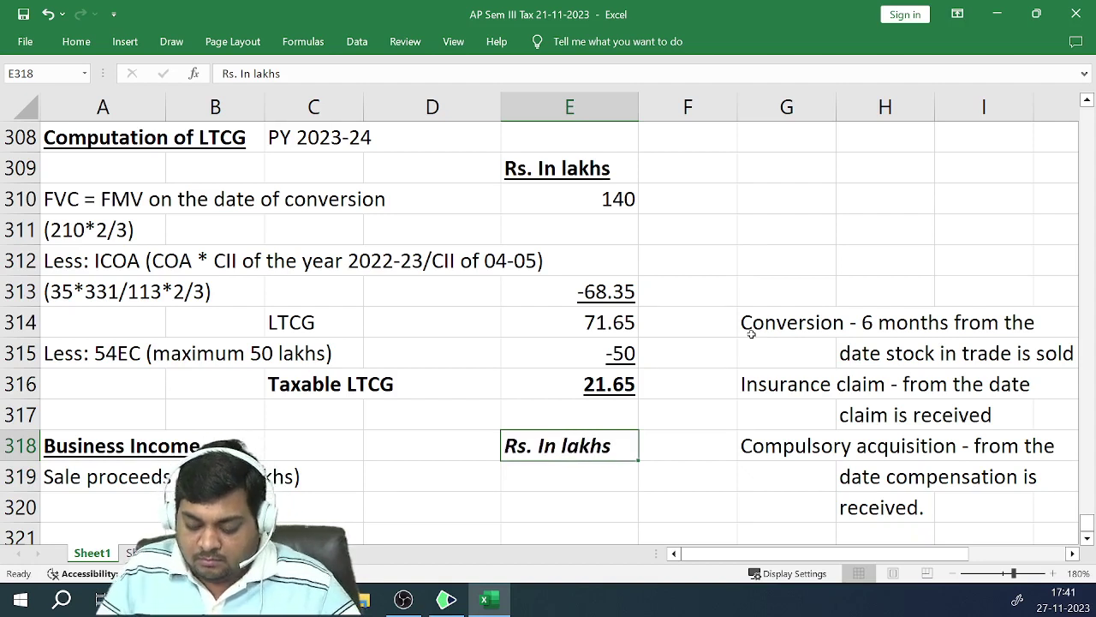
key("ctrl+i")
key("ctrl+u")
key("Down")
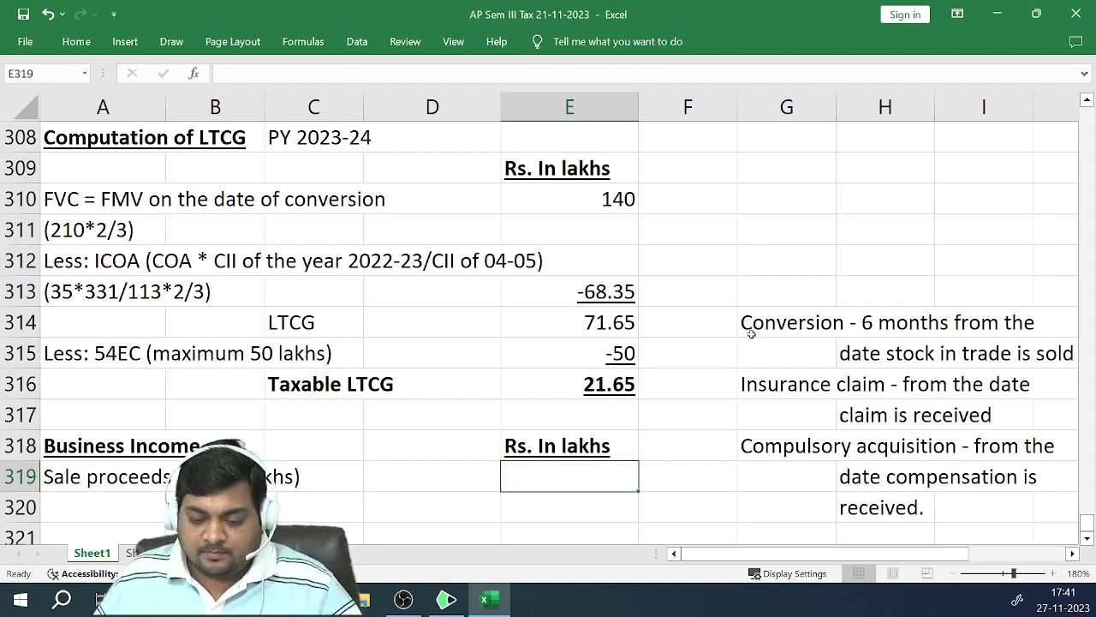
type("300")
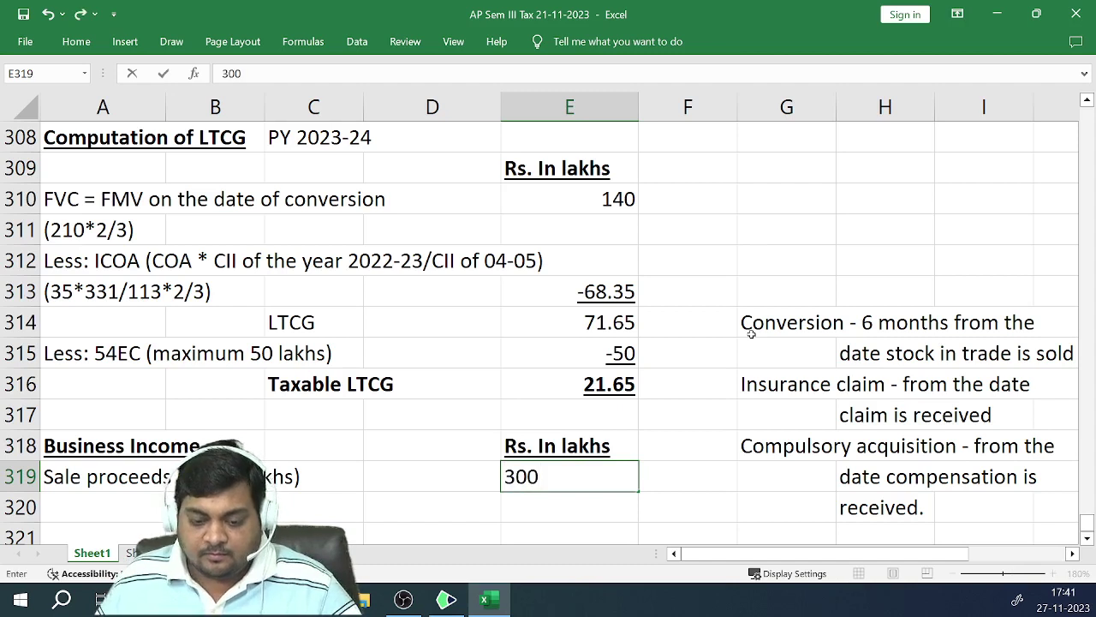
key("Return")
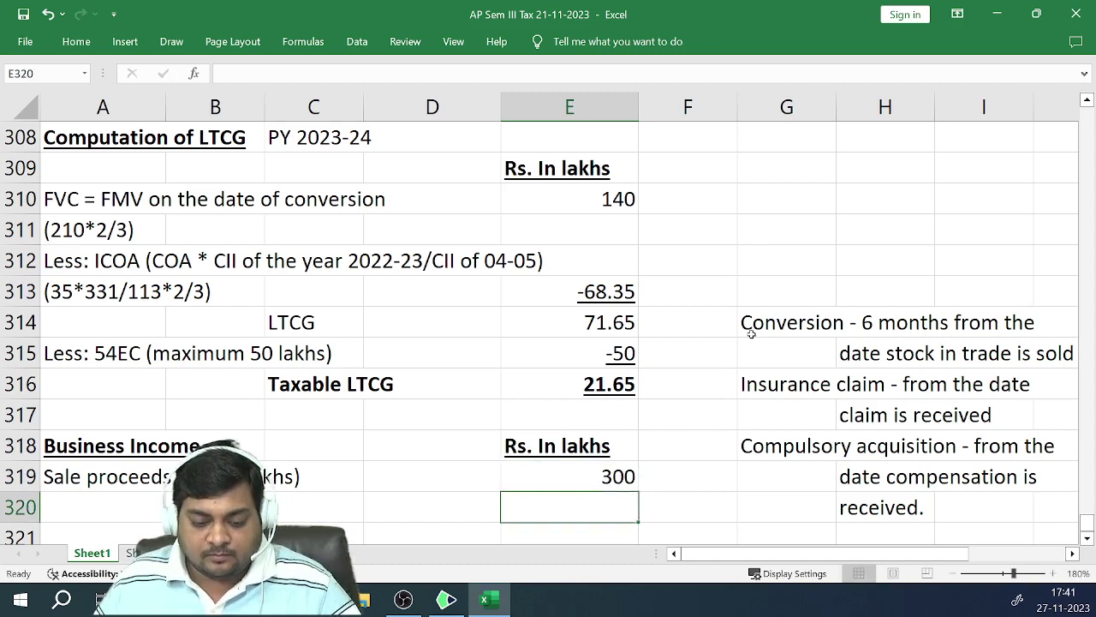
Enter 'Less: Cost of stock in trade (210*2/3)' in A320 with -140 in column E
key("Home")
type("Less:")
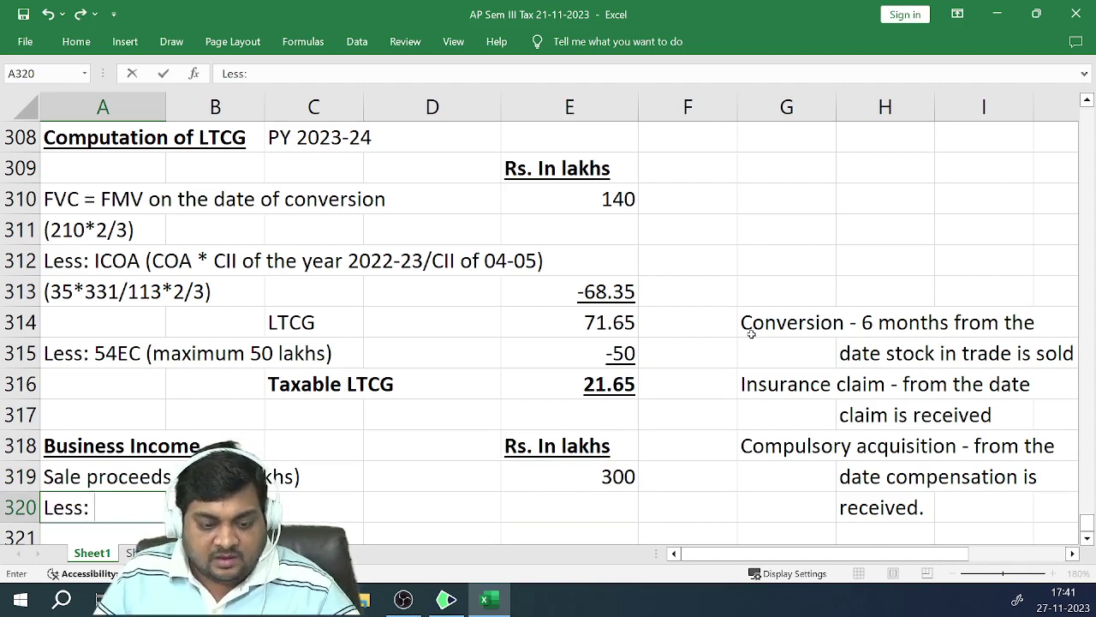
type(" C")
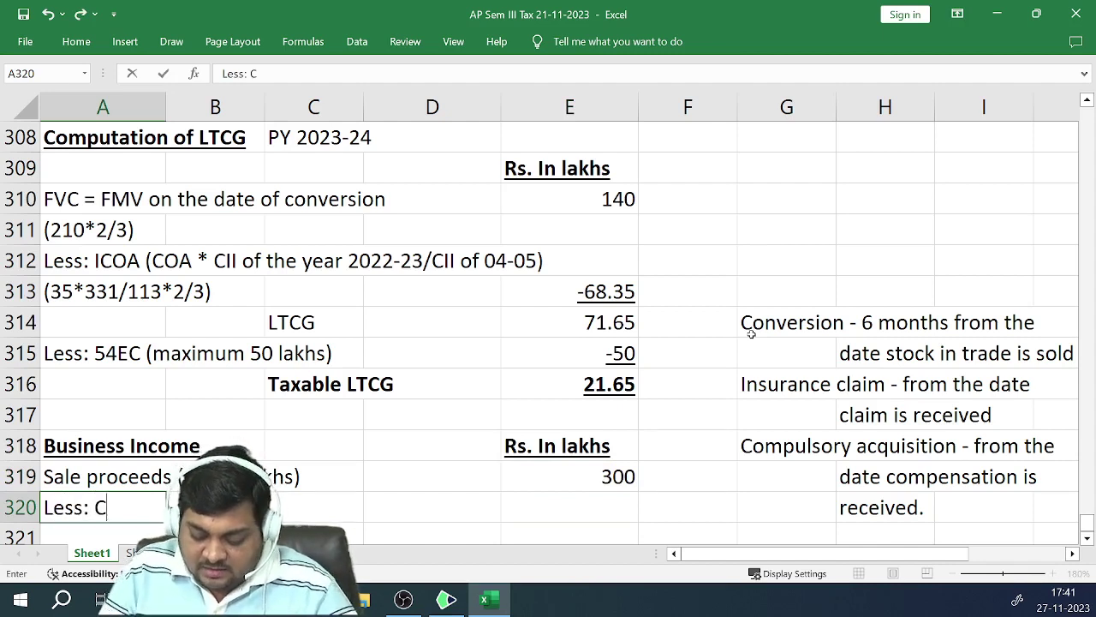
type("ost of st")
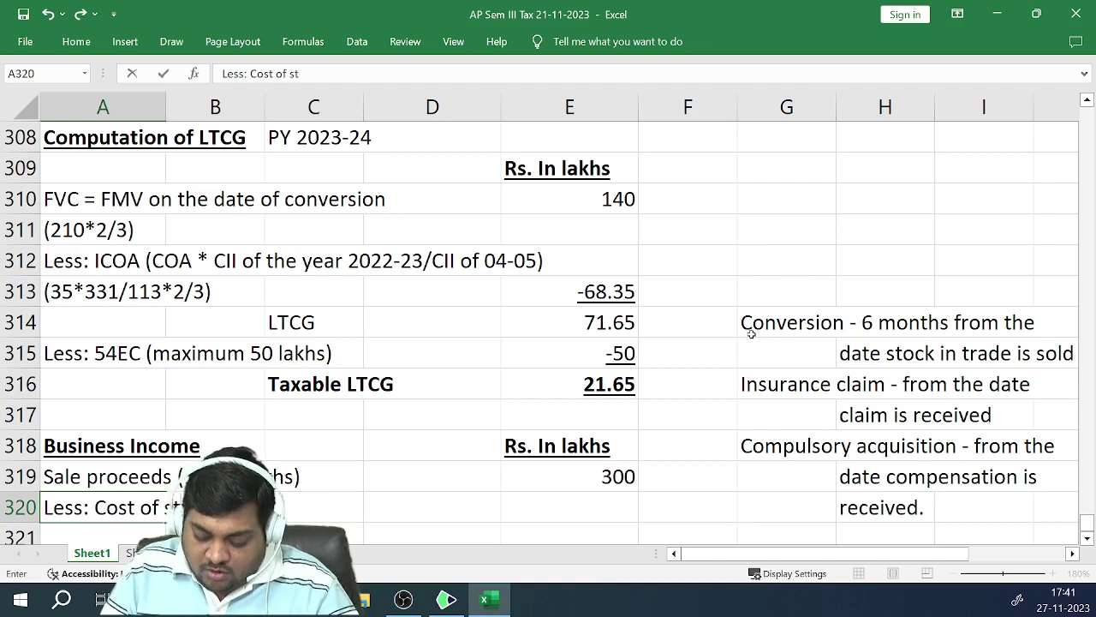
type("ock in tr")
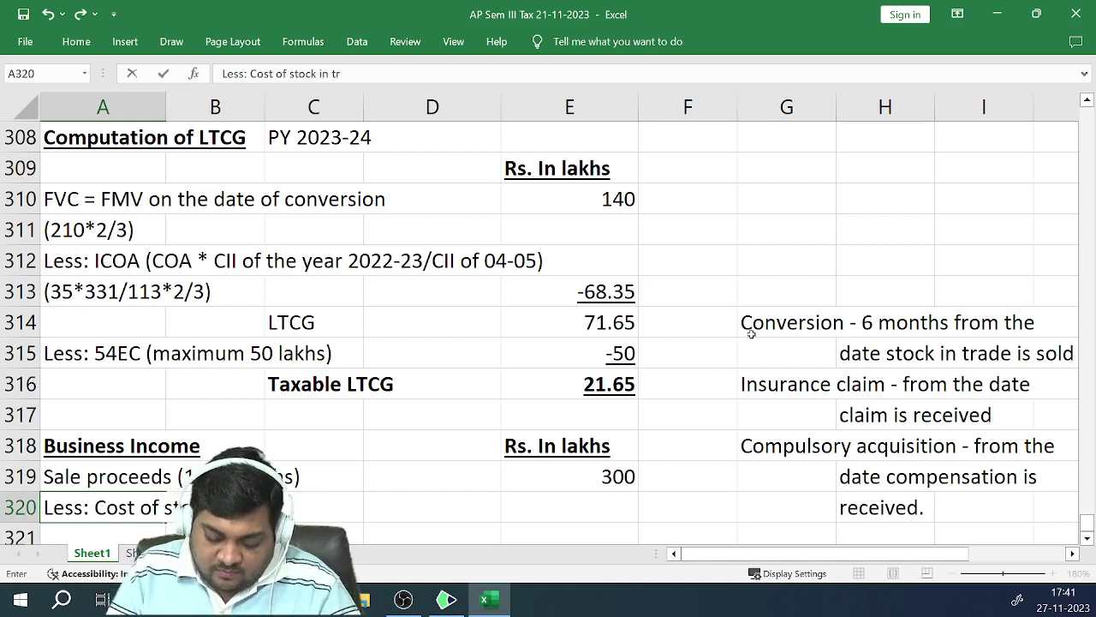
type("ade (")
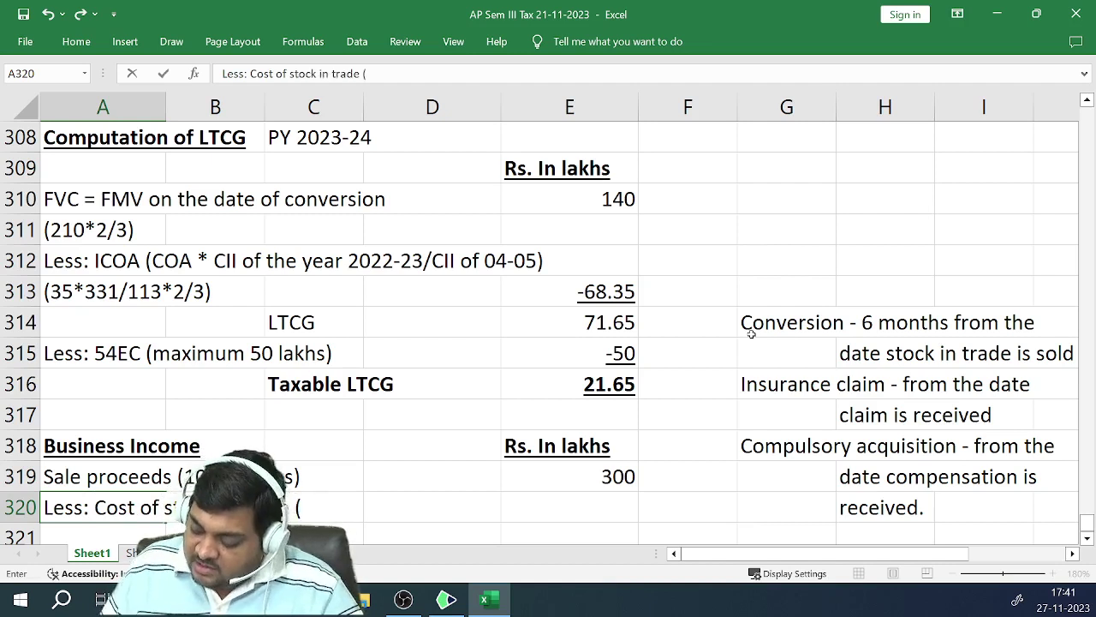
type("210*")
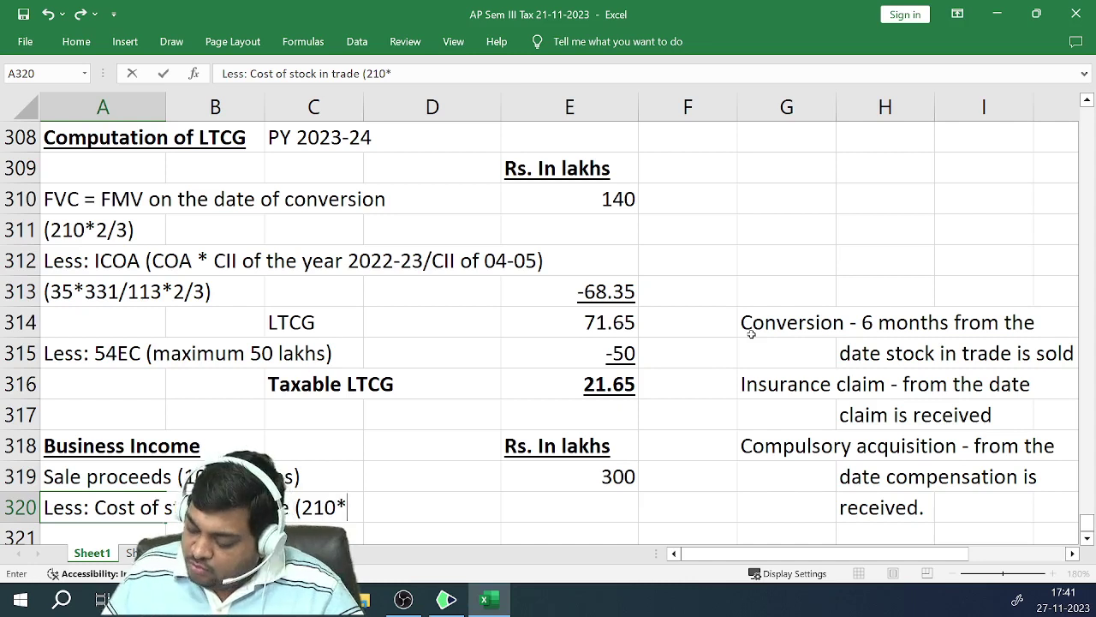
type("2/3)")
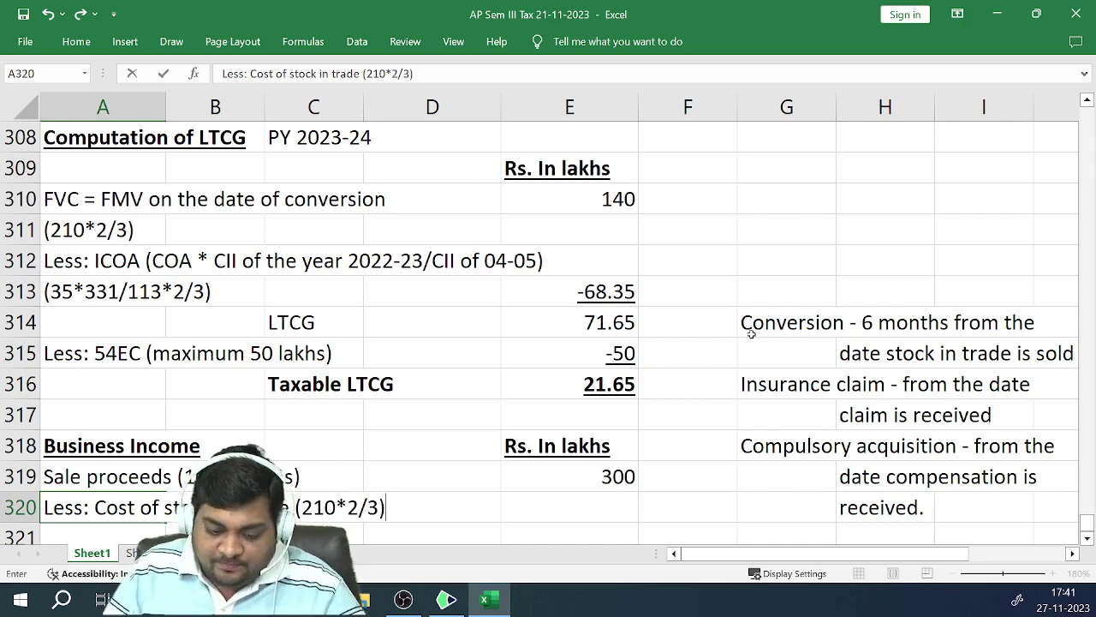
key("Return")
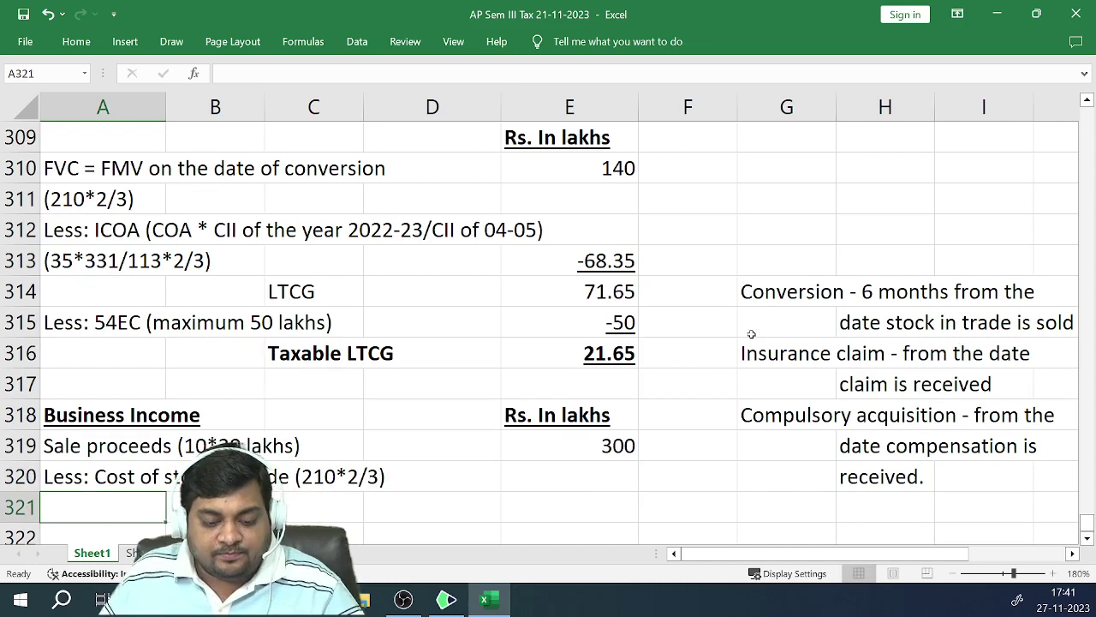
key("Up")
key("Right")
key("Right")
key("Right")
key("Right")
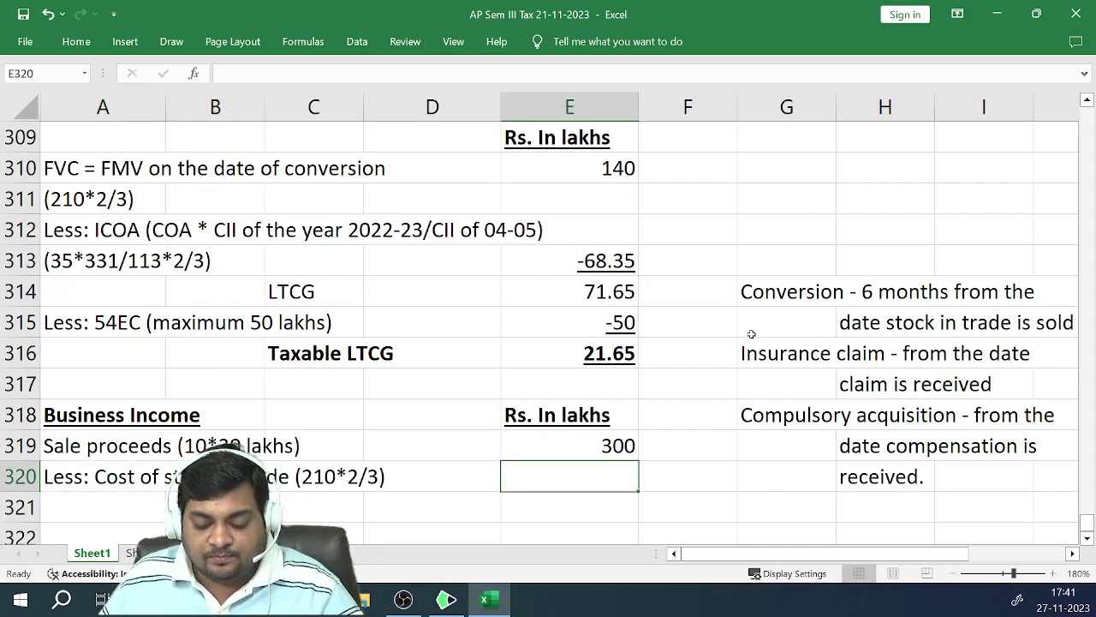
type("-140")
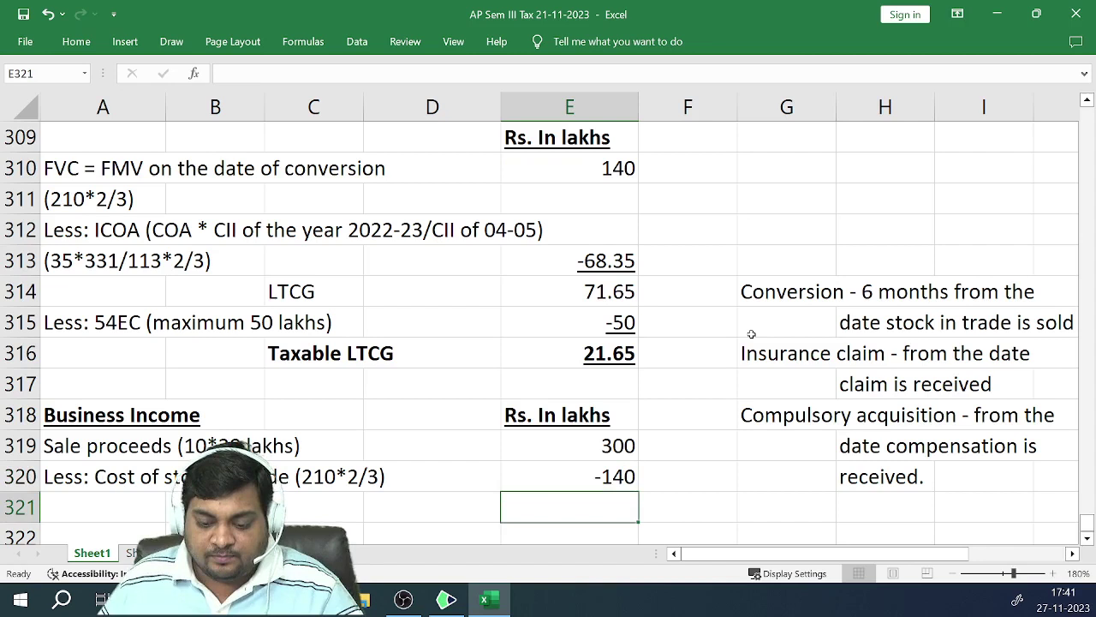
key("Left")
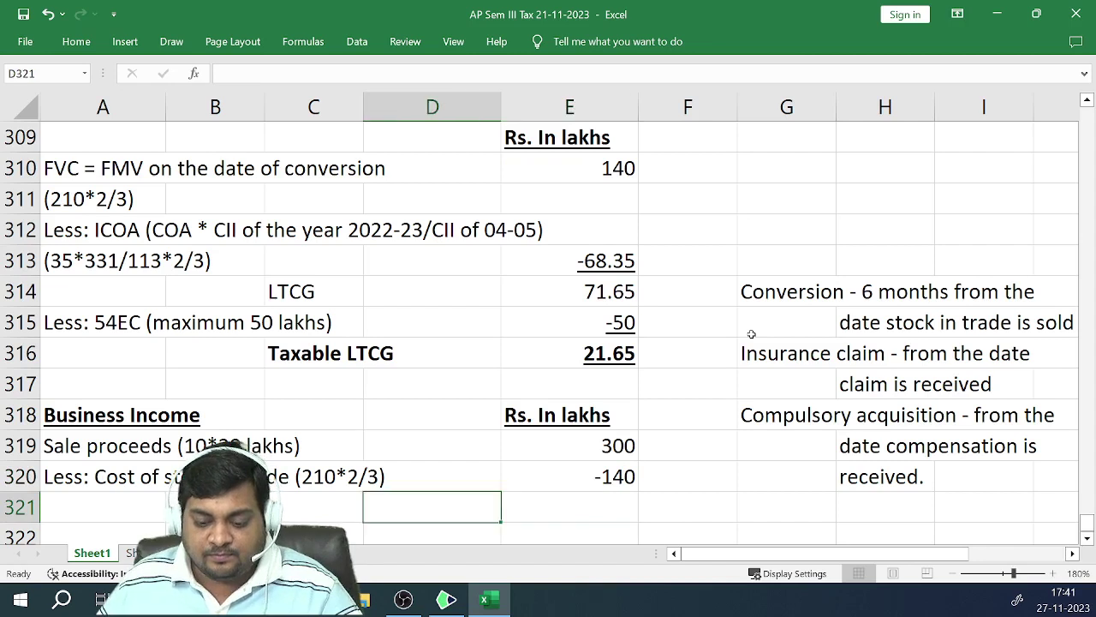
Add 'Less: Cost of construction (10*10lakhs)' in row 321 with -100 underlined in column E
key("Left")
key("Left")
key("Left")
type("Less: ")
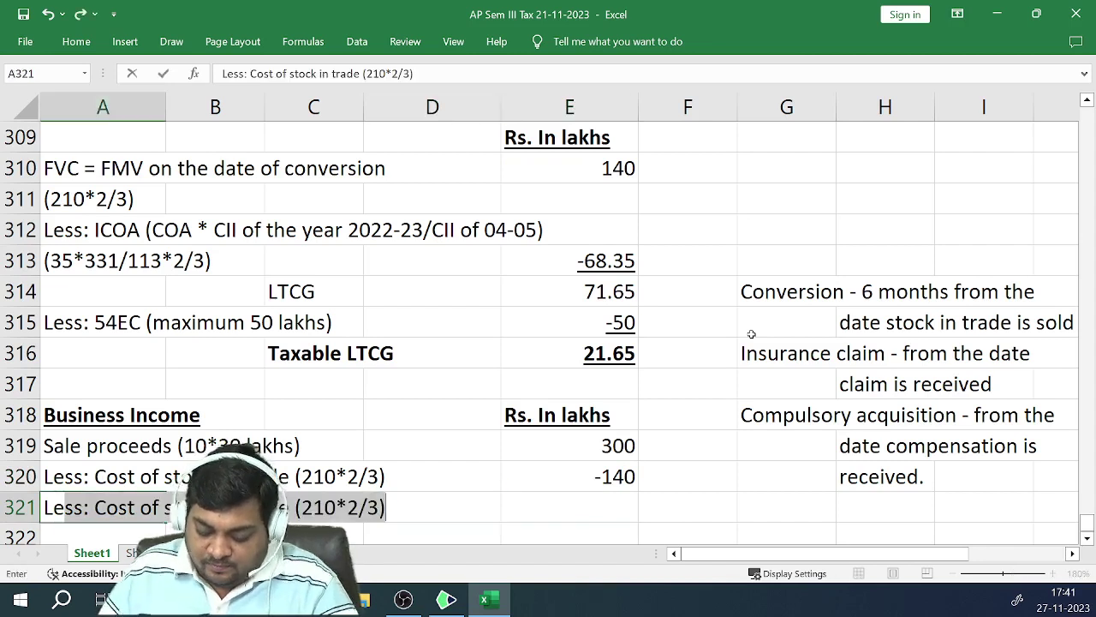
type("Cost")
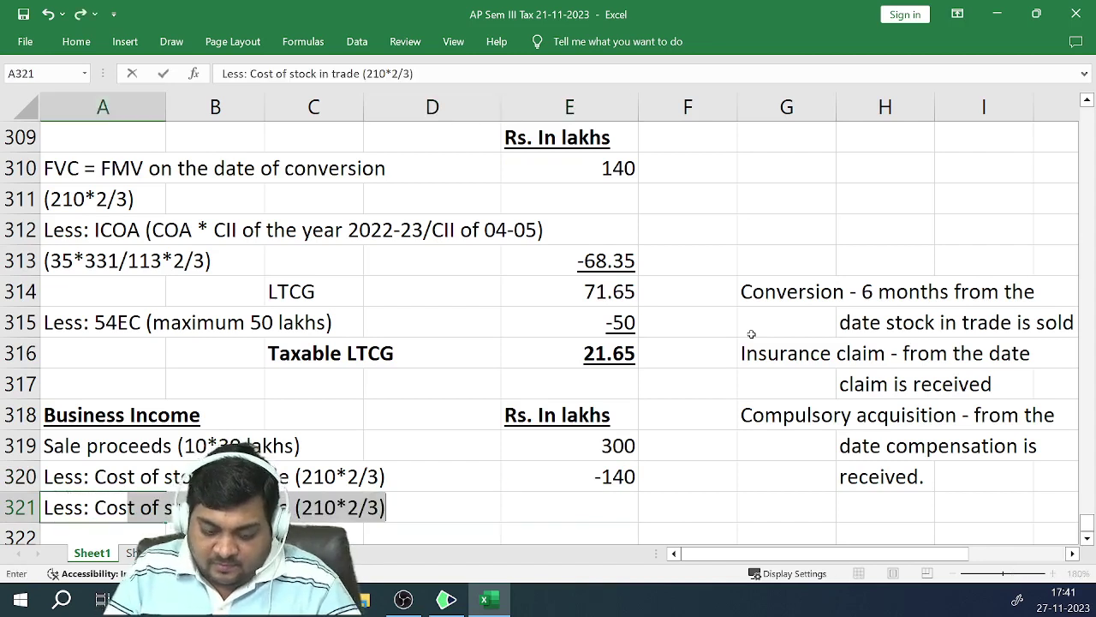
type(" of cons")
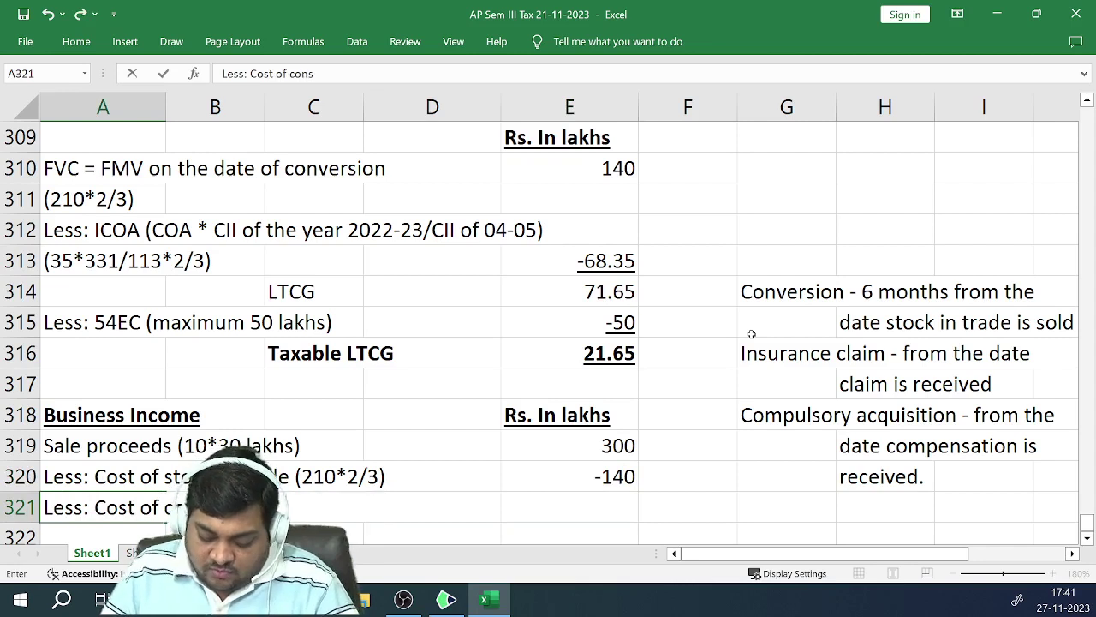
type("truction")
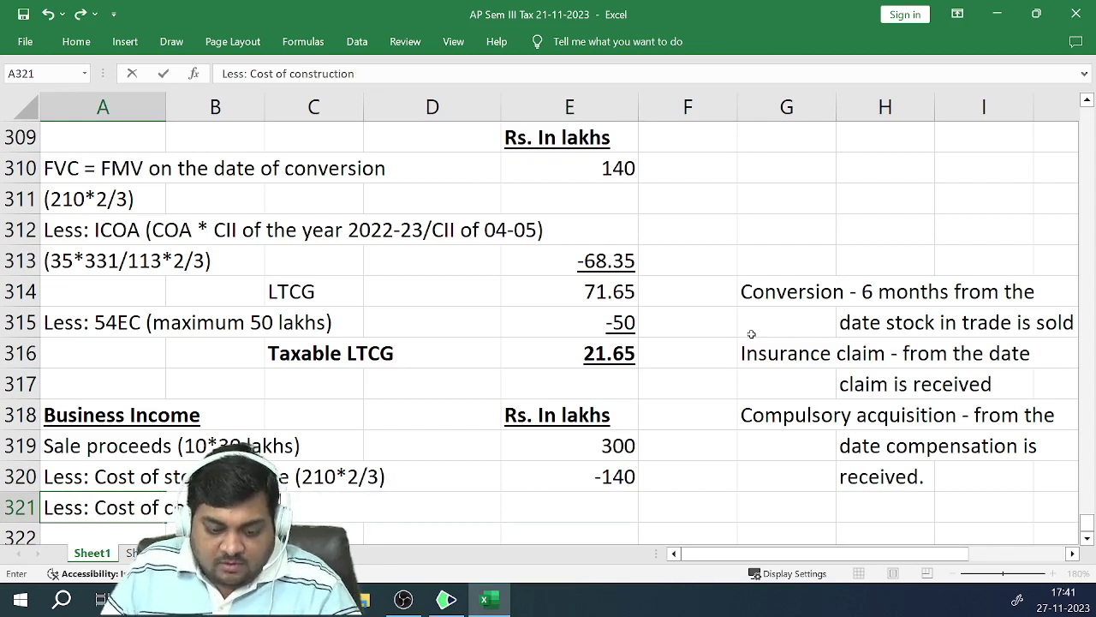
type(" (")
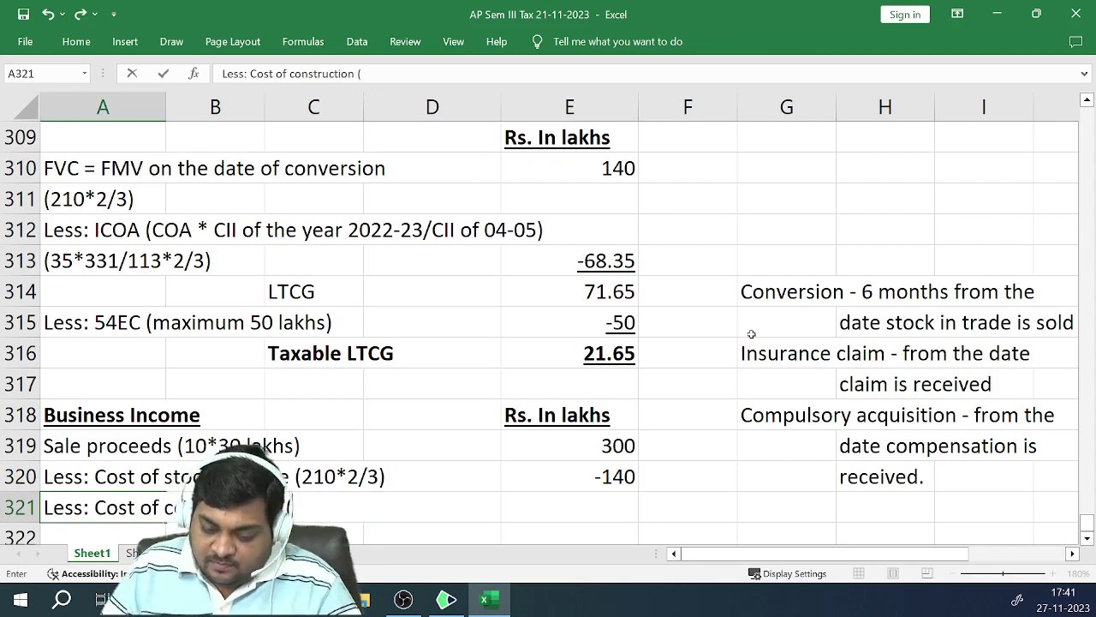
type("10*10")
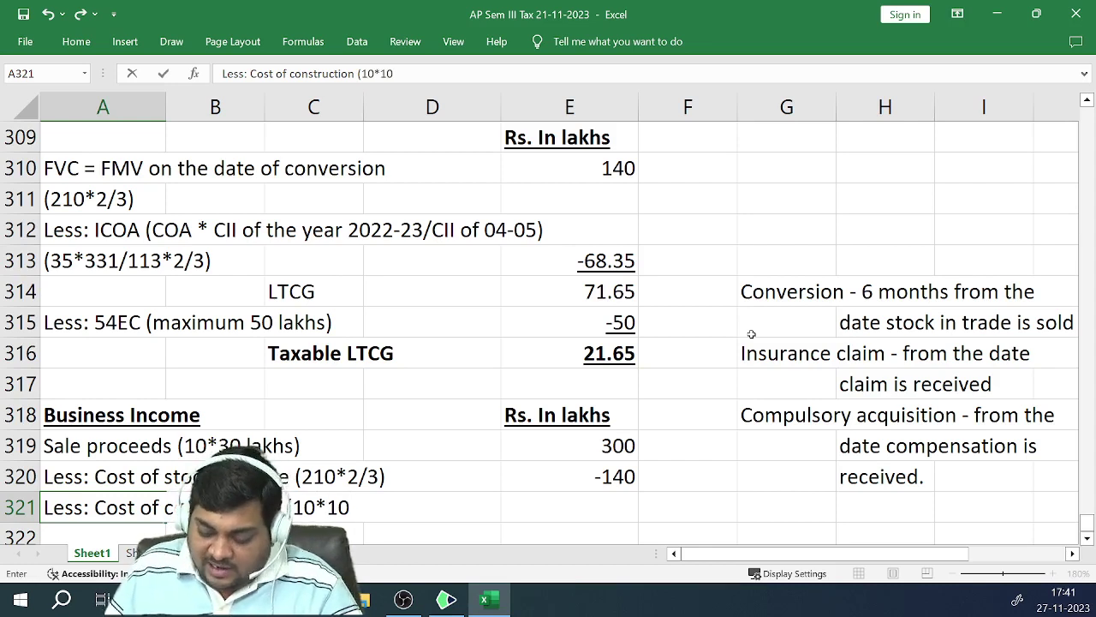
type("lakhs)")
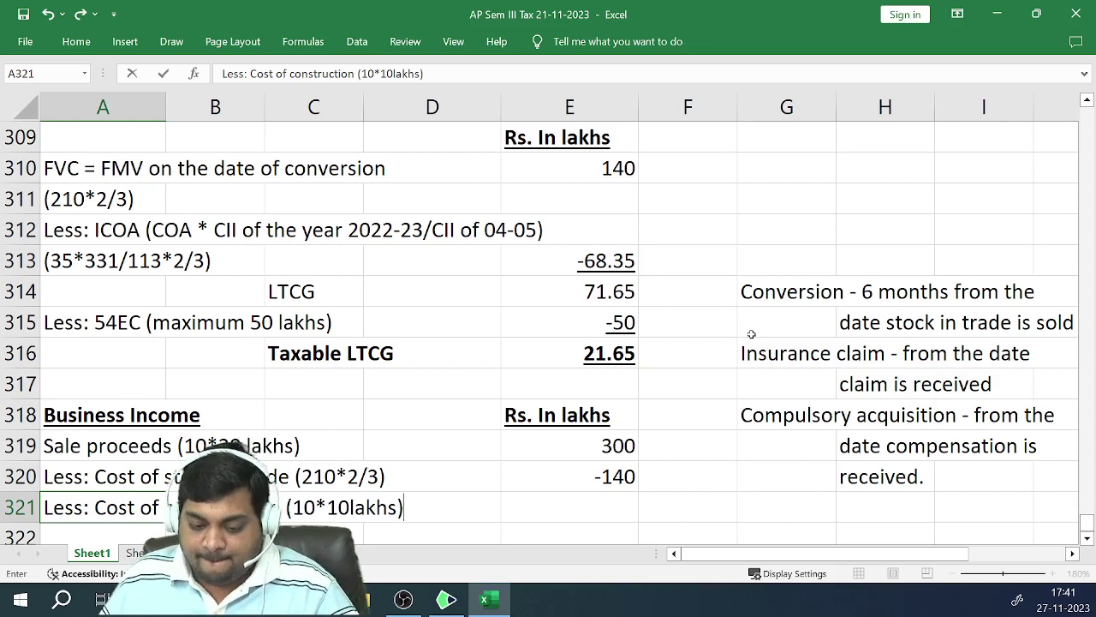
key("ctrl+Return")
key("Right")
key("Right")
key("Right")
key("Right")
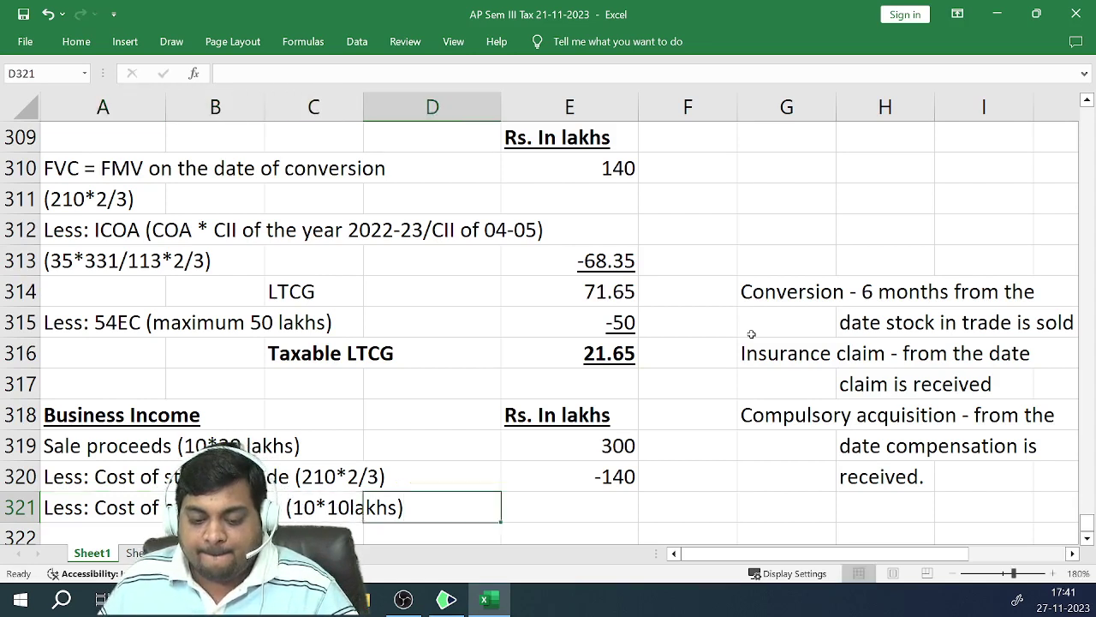
type("-100")
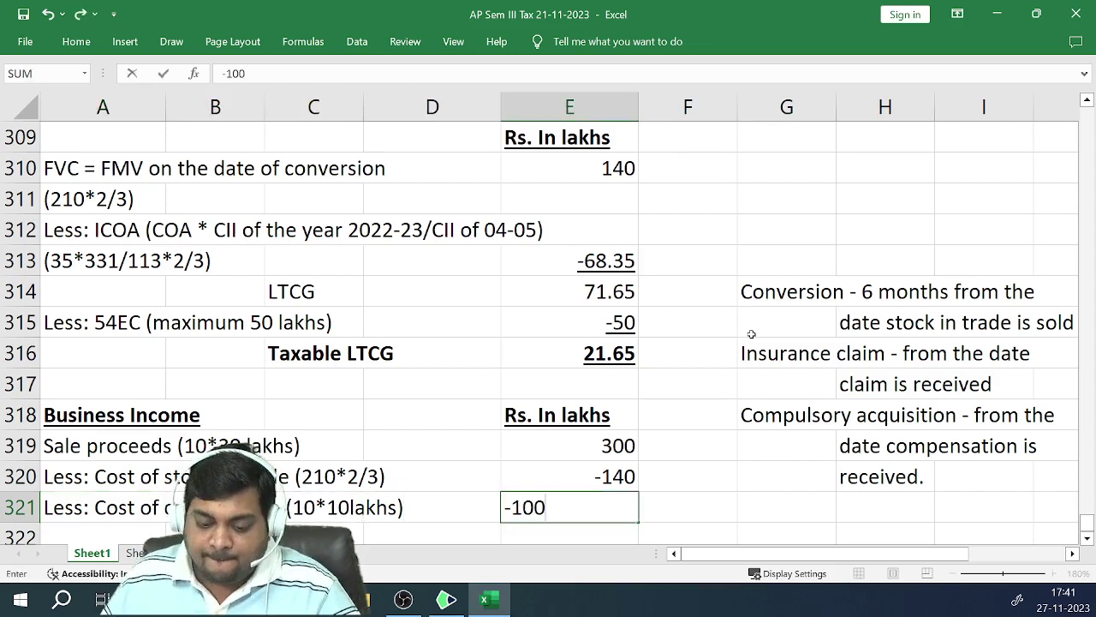
key("ctrl+Return")
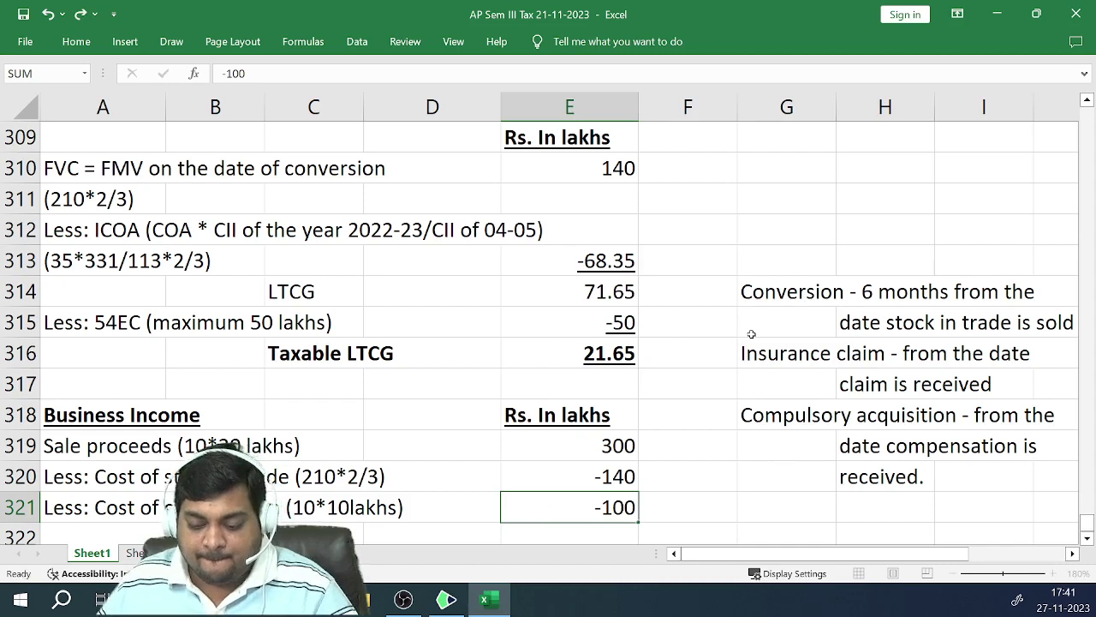
key("Down")
key("Up")
key("ctrl+u")
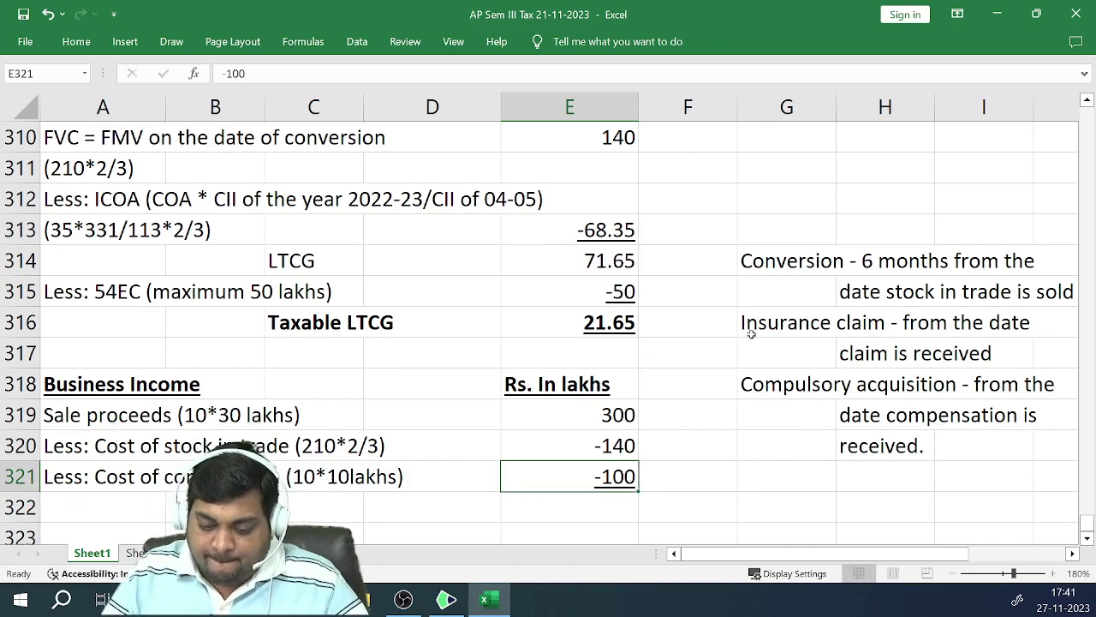
Enter the Business Income total of 60 in E322
key("ctrl+z")
key("Down")
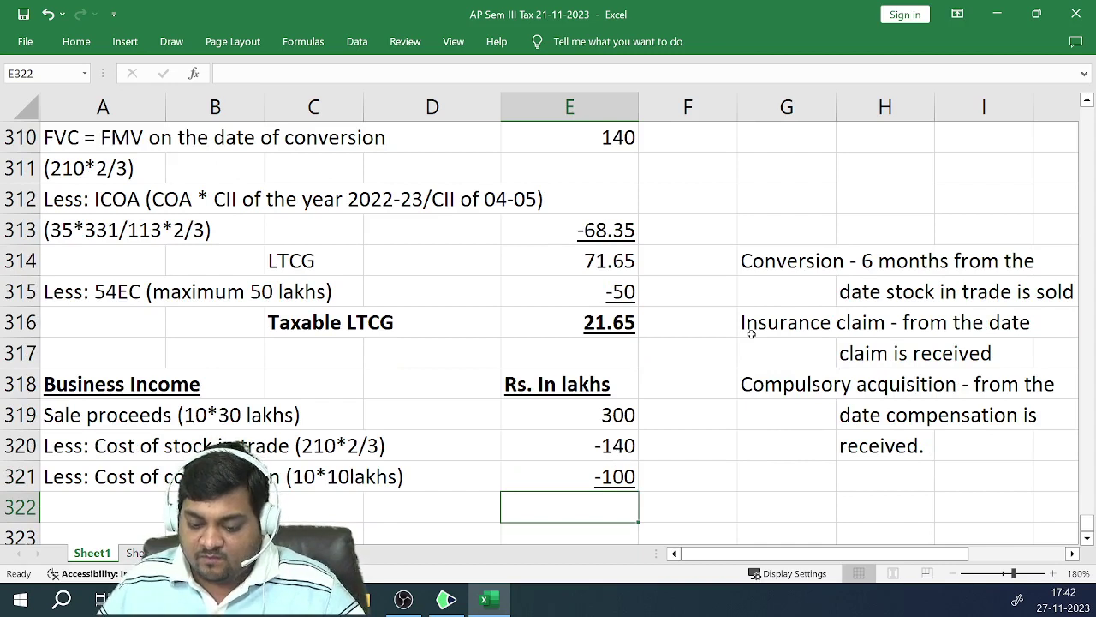
type("60")
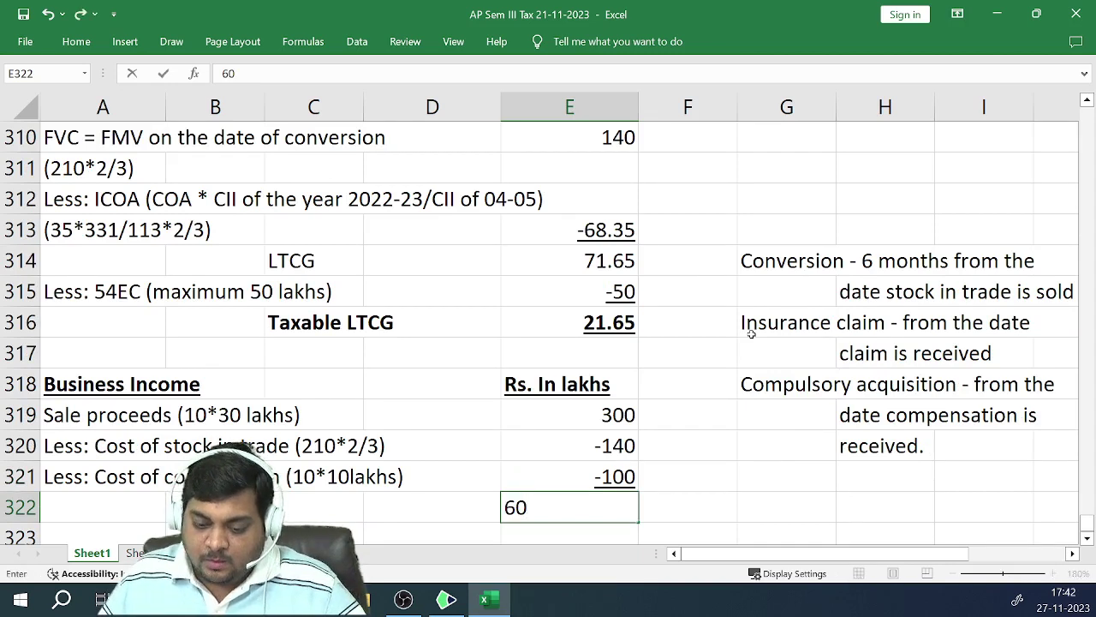
key("ctrl+Return")
scroll(751, 334, "down", 1)
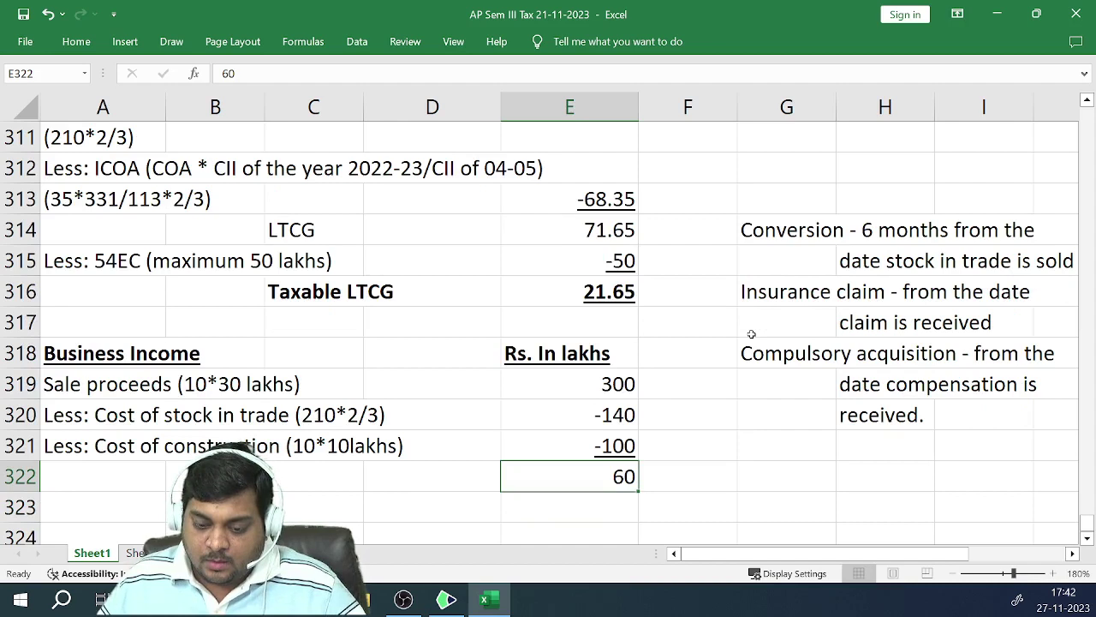
key("Down")
key("Up")
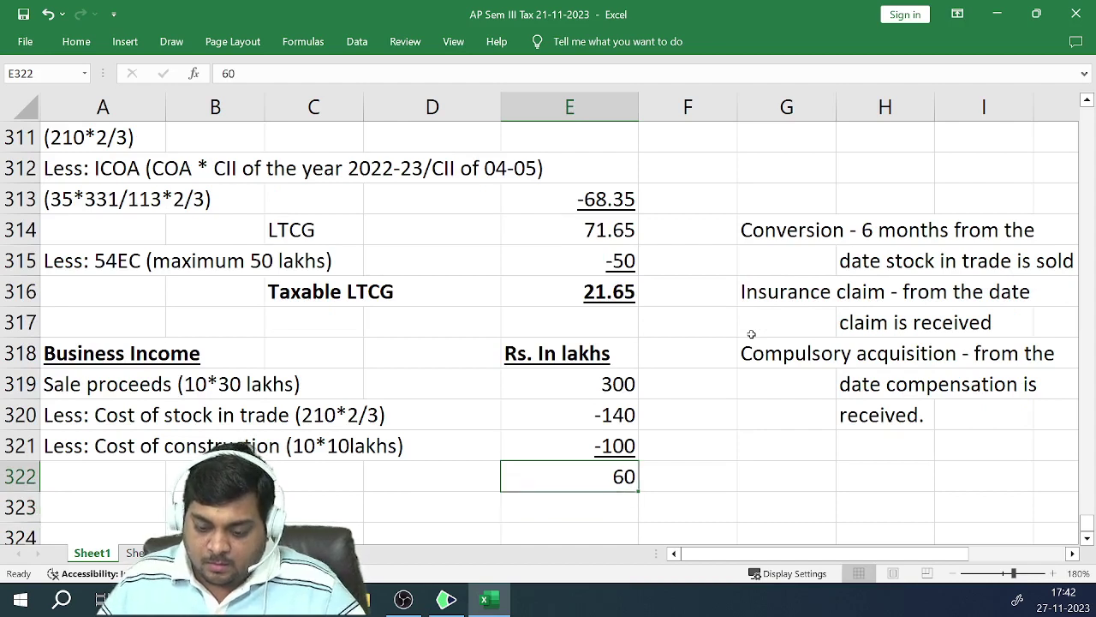
key("Left")
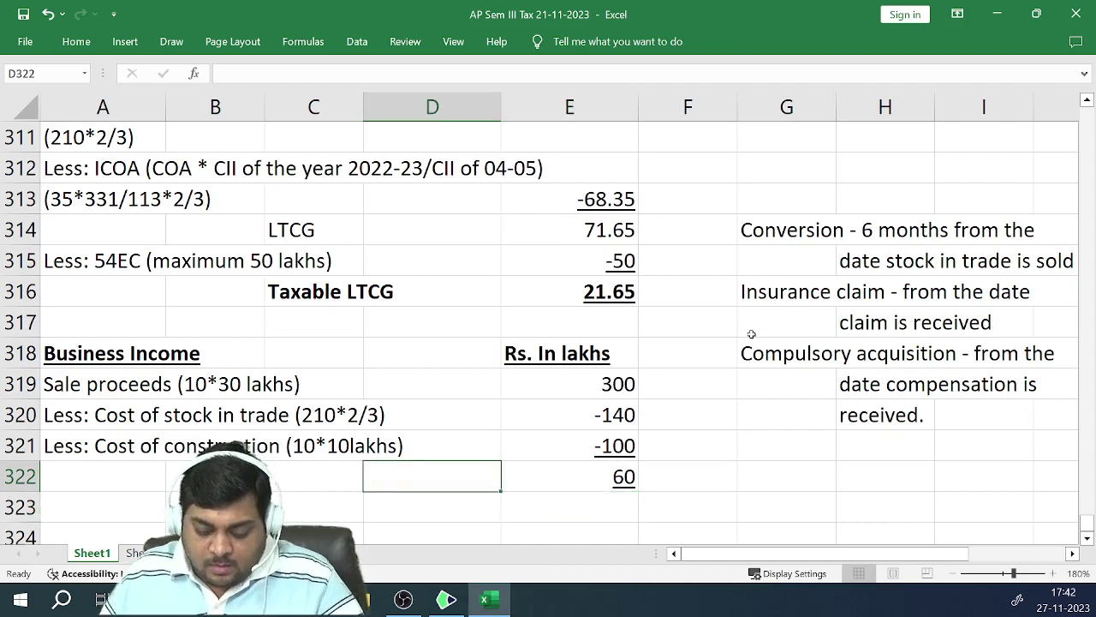
Label row 322 'Business Income' in C322 and make C322:E322 bold and underlined
type("Busin")
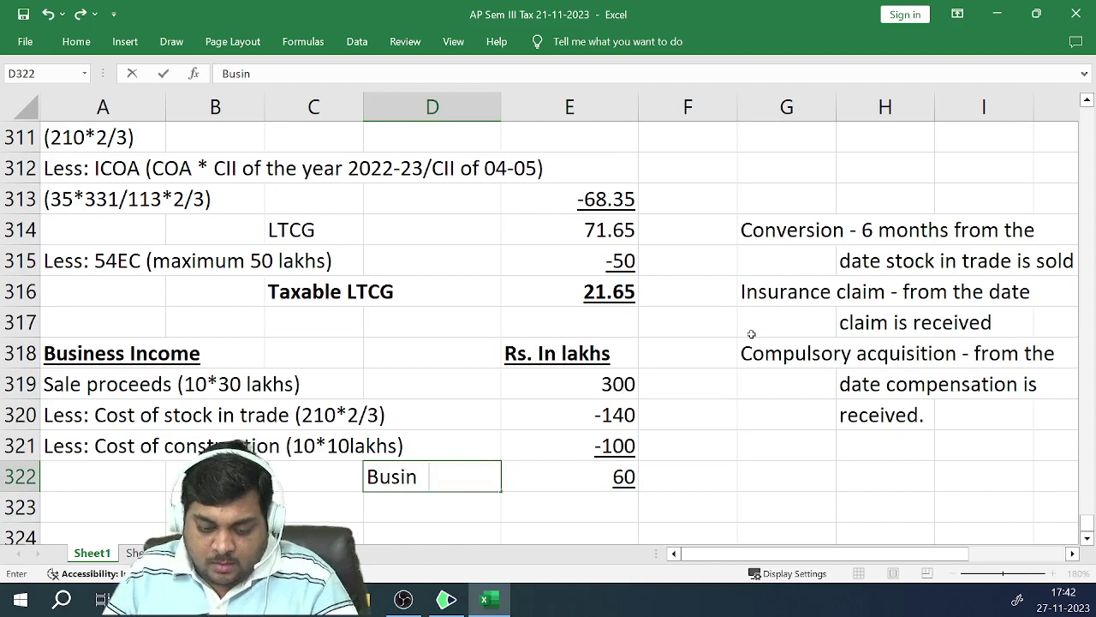
type("ee")
key("BackSpace")
type("ss")
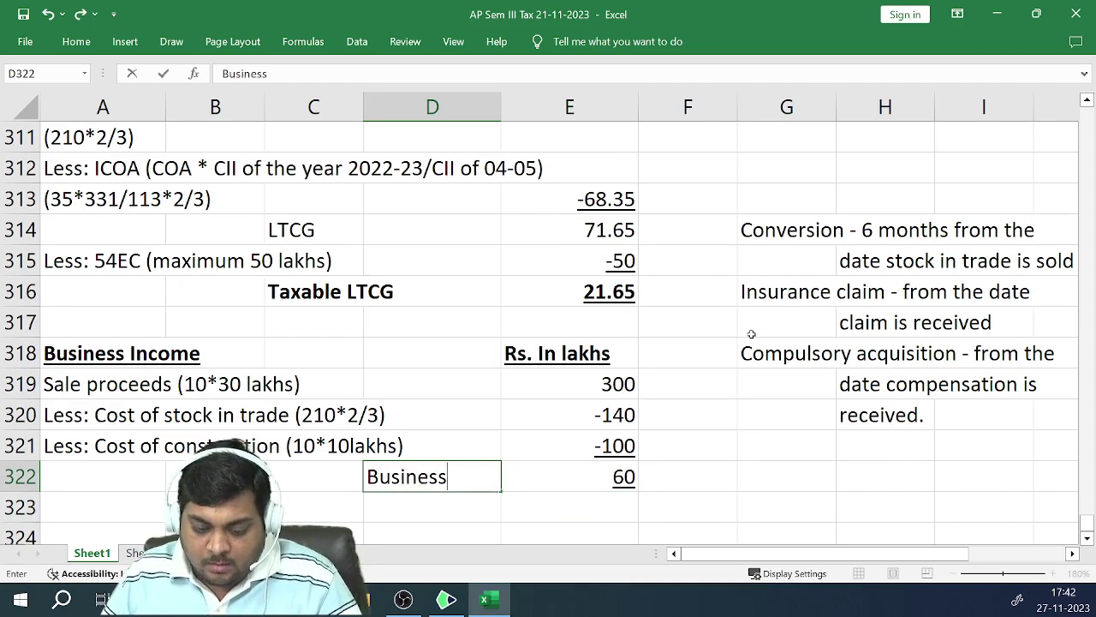
type(" Income")
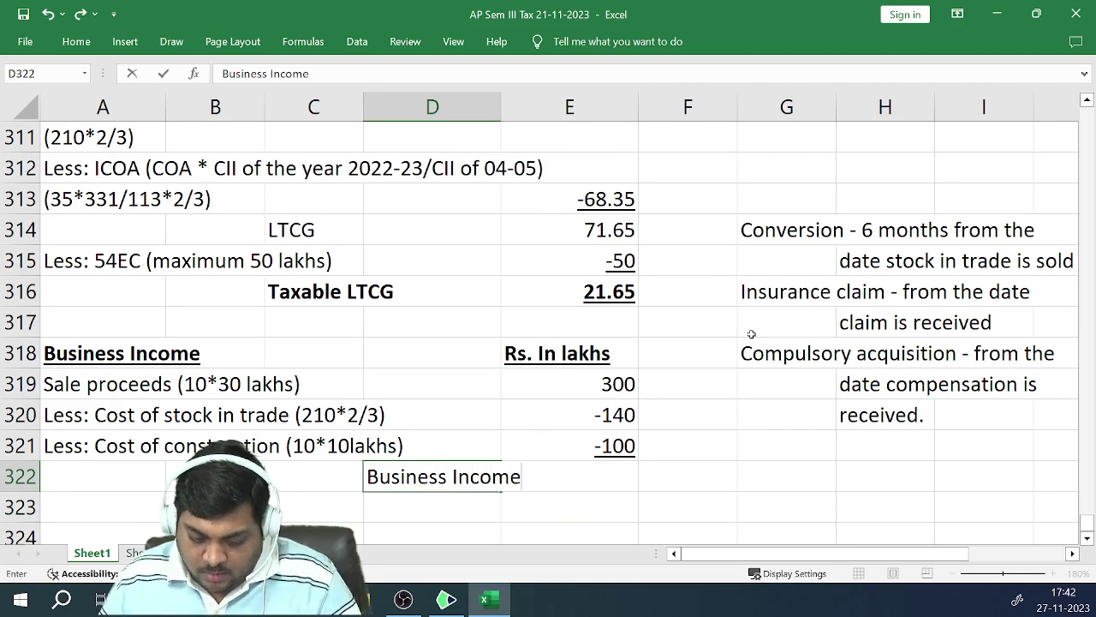
key("Return")
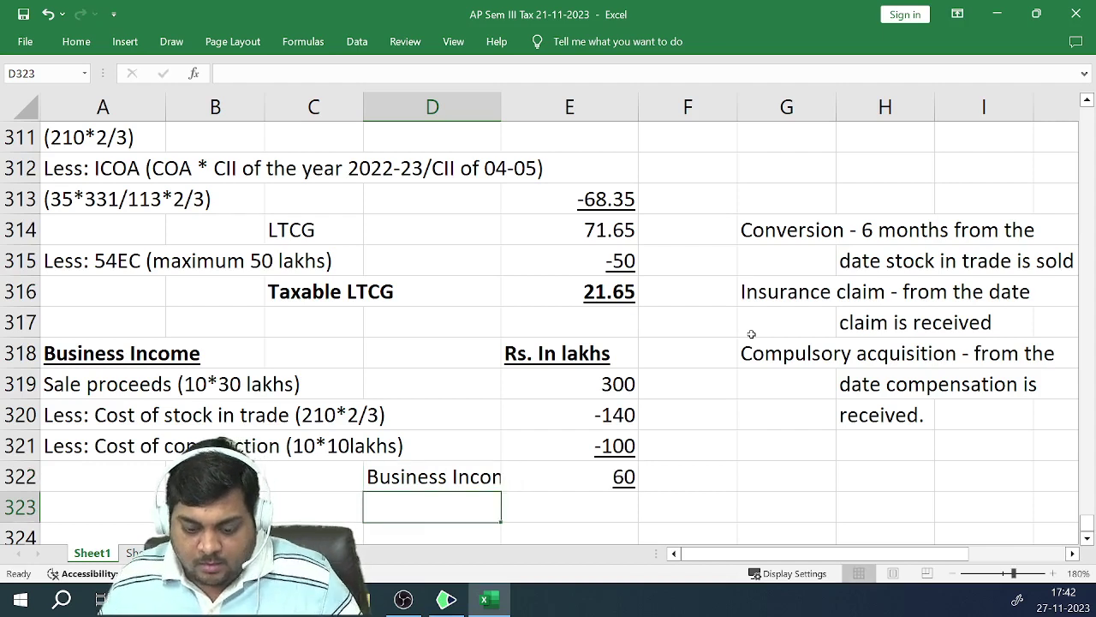
key("ctrl+c")
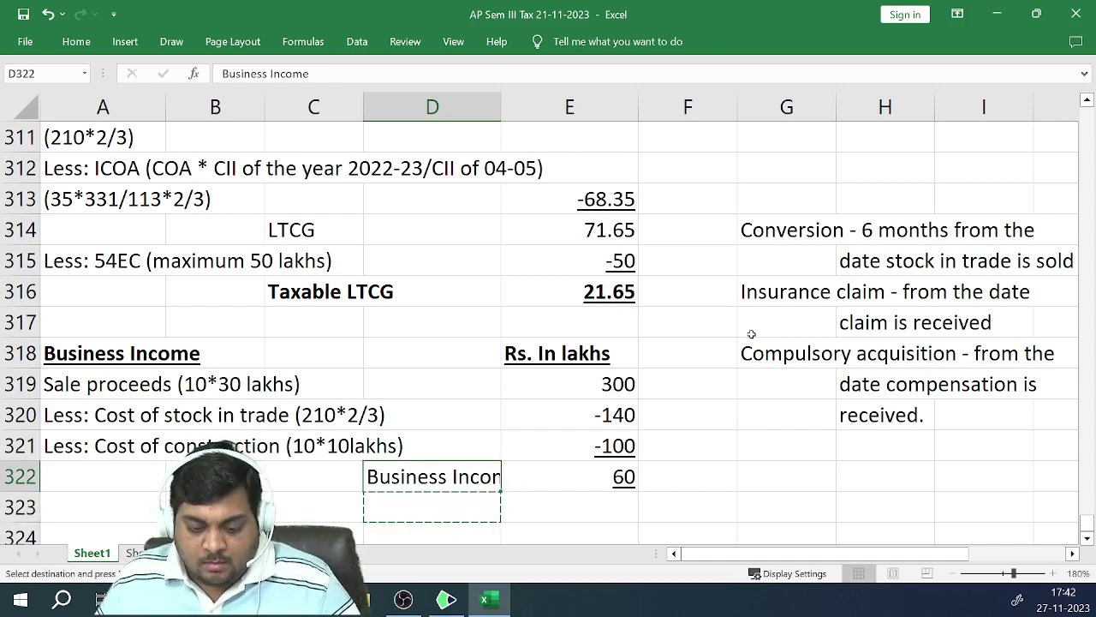
key("Up")
key("ctrl+c")
key("Left")
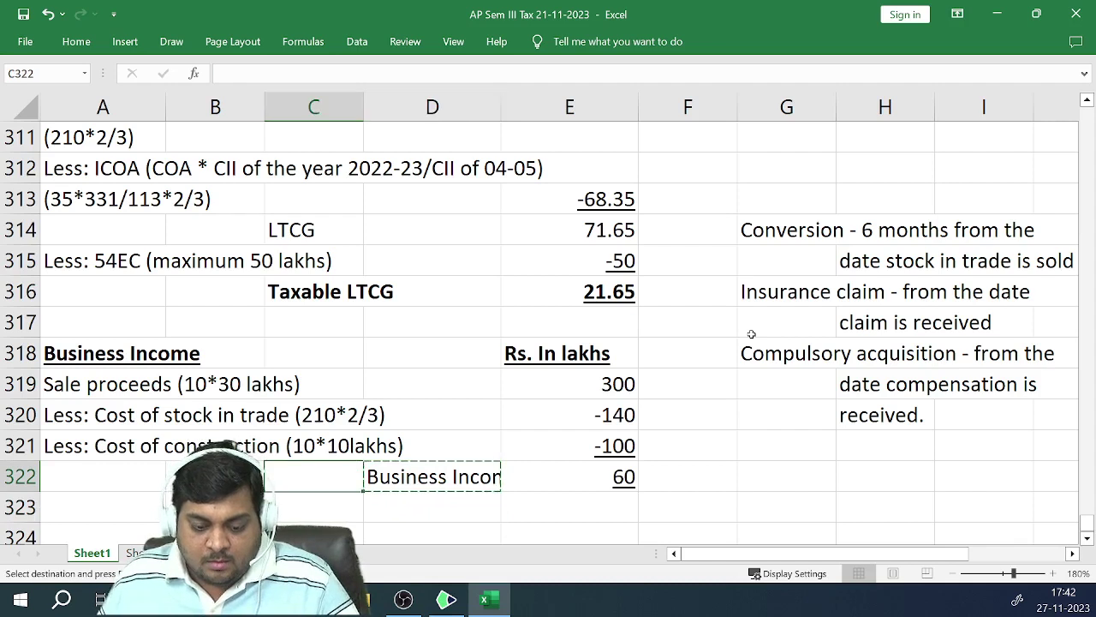
key("ctrl+v")
key("shift+Right")
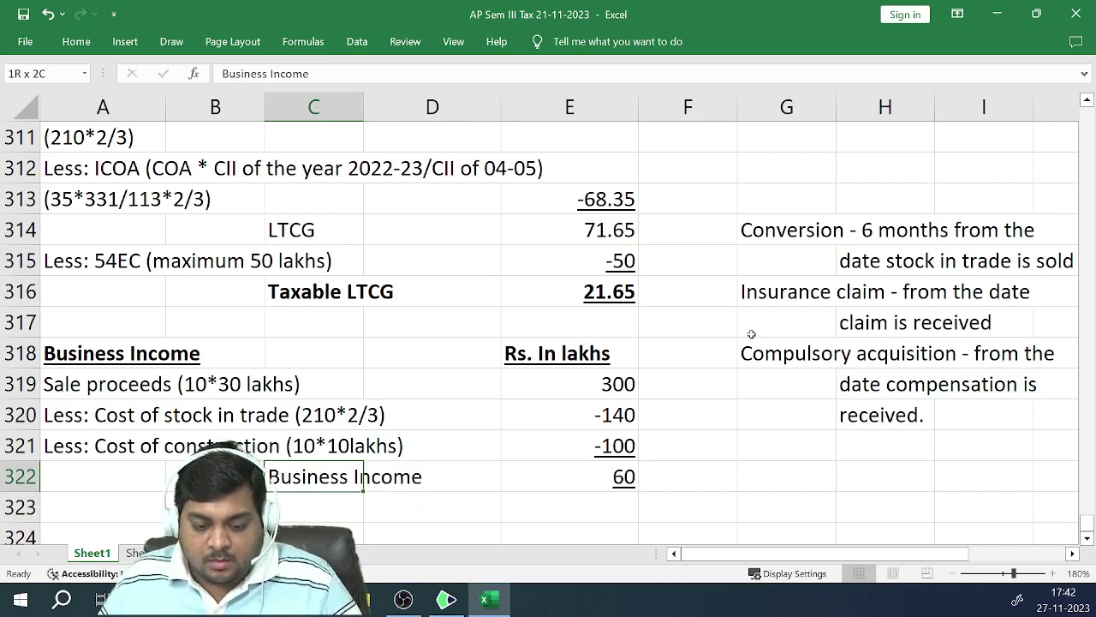
key("shift+Right")
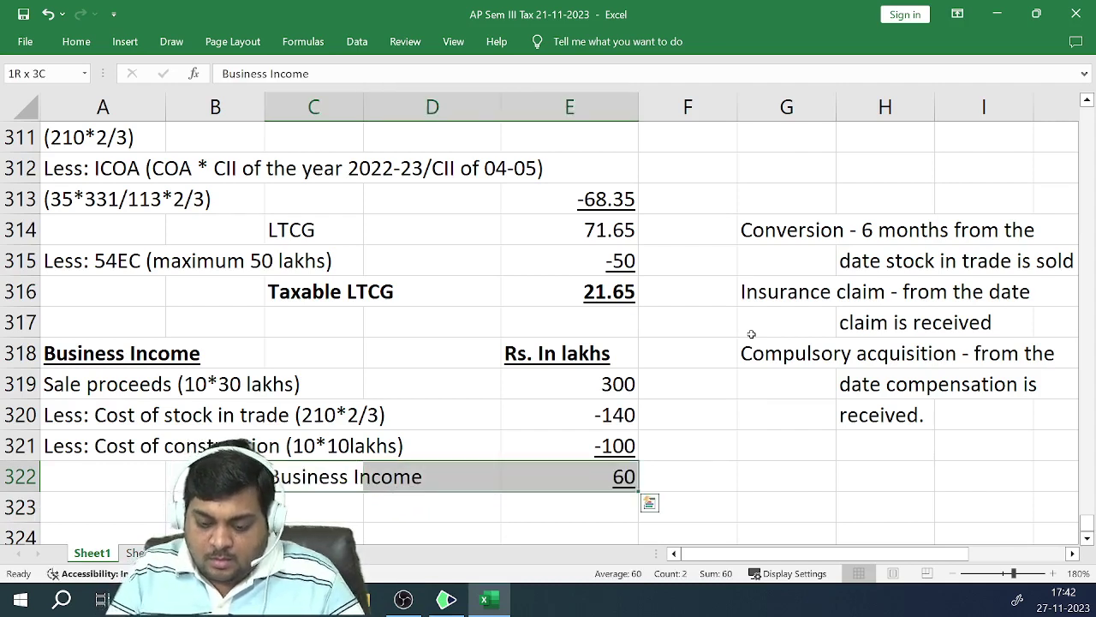
key("ctrl+b")
key("ctrl+u")
Underline the Taxable LTCG label, keeping it bold, then return to the PDF question
key("Up")
key("Up")
key("Up")
key("Up")
key("Up")
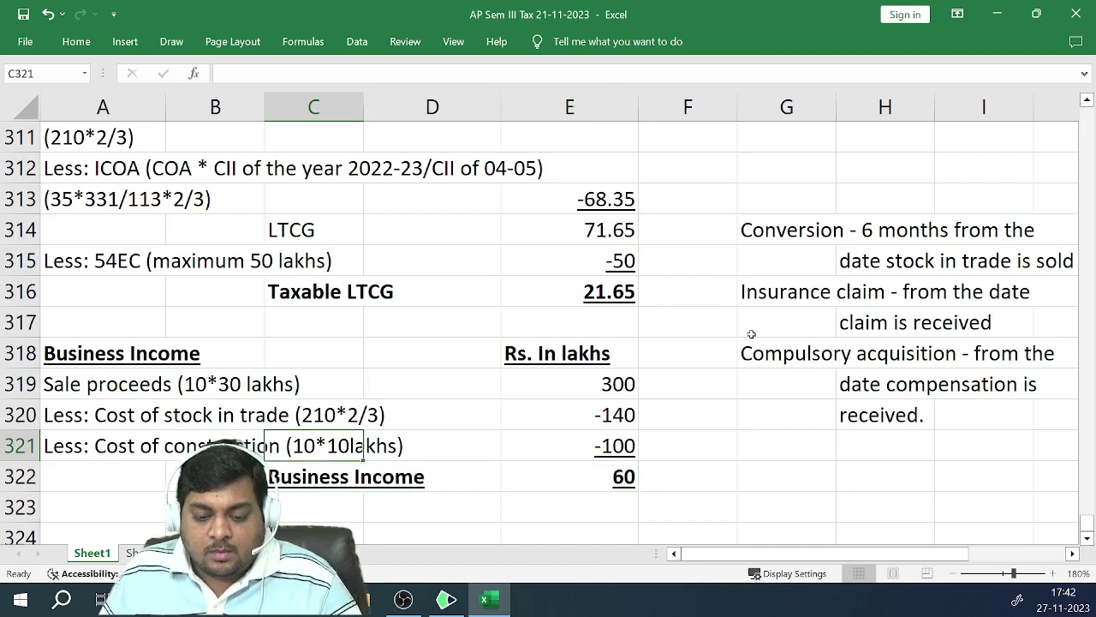
key("Up")
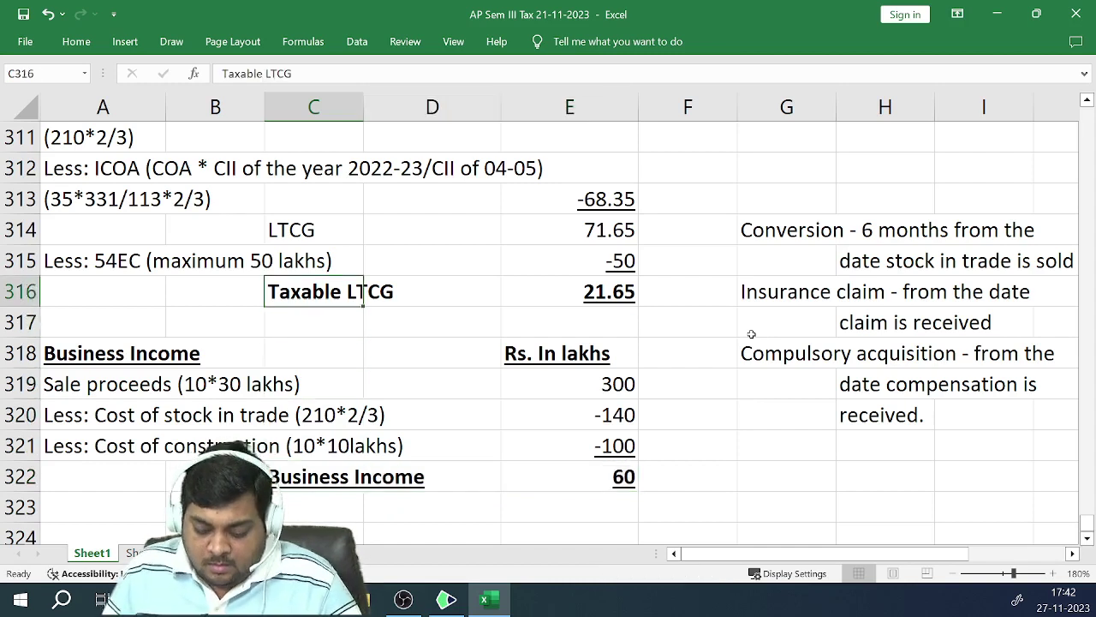
key("ctrl+b")
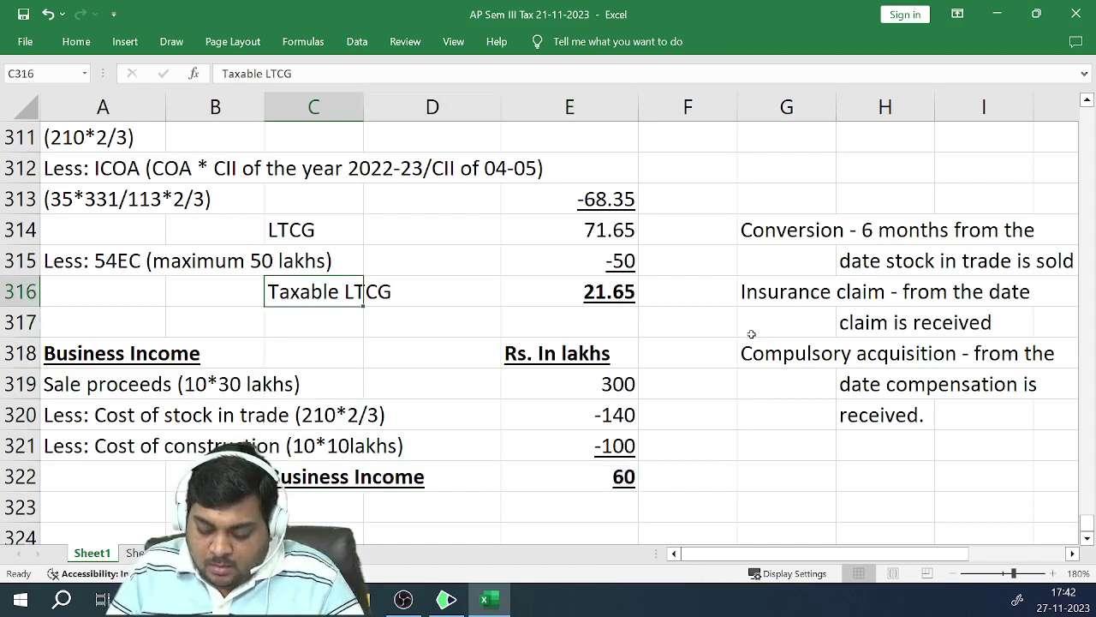
key("ctrl+b")
key("ctrl+u")
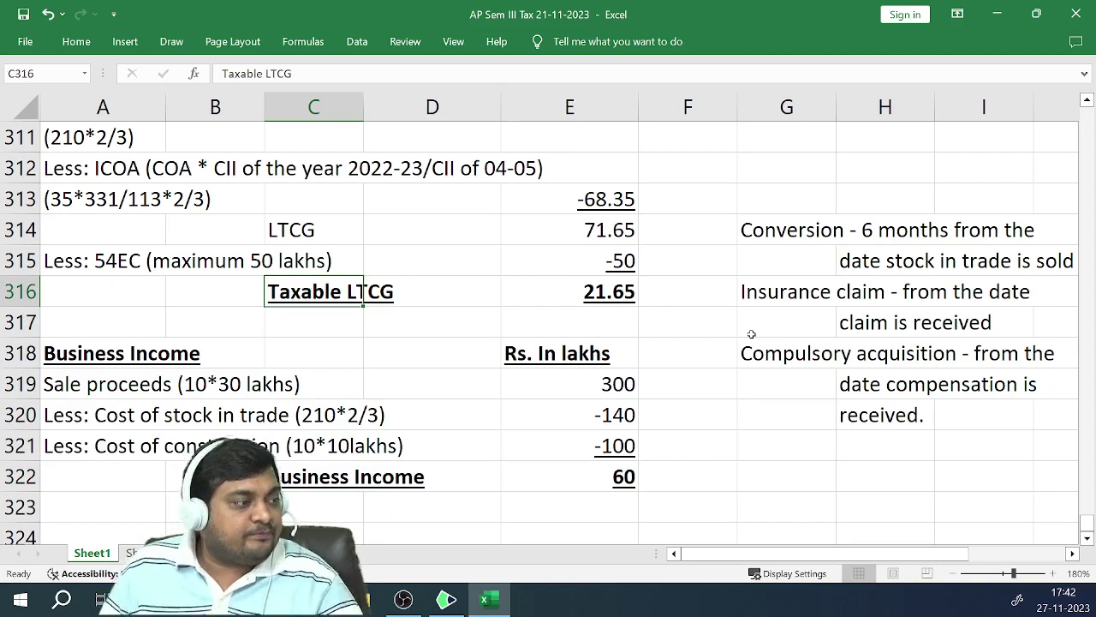
key("Down")
key("Down")
key("Down")
key("Down")
key("Down")
key("Down")
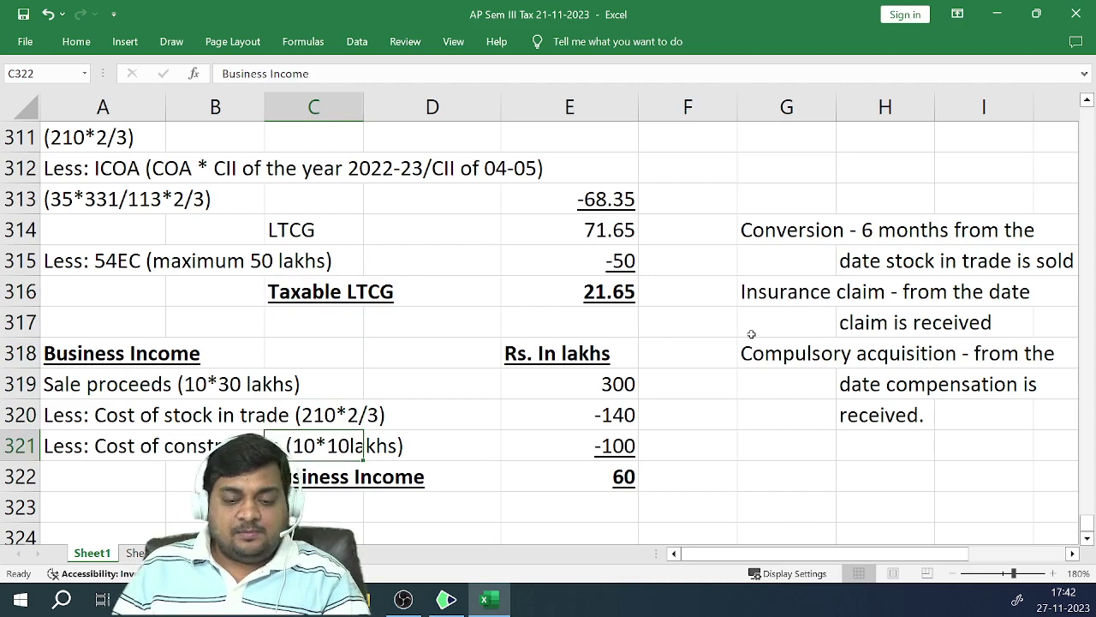
key("Down")
key("Down")
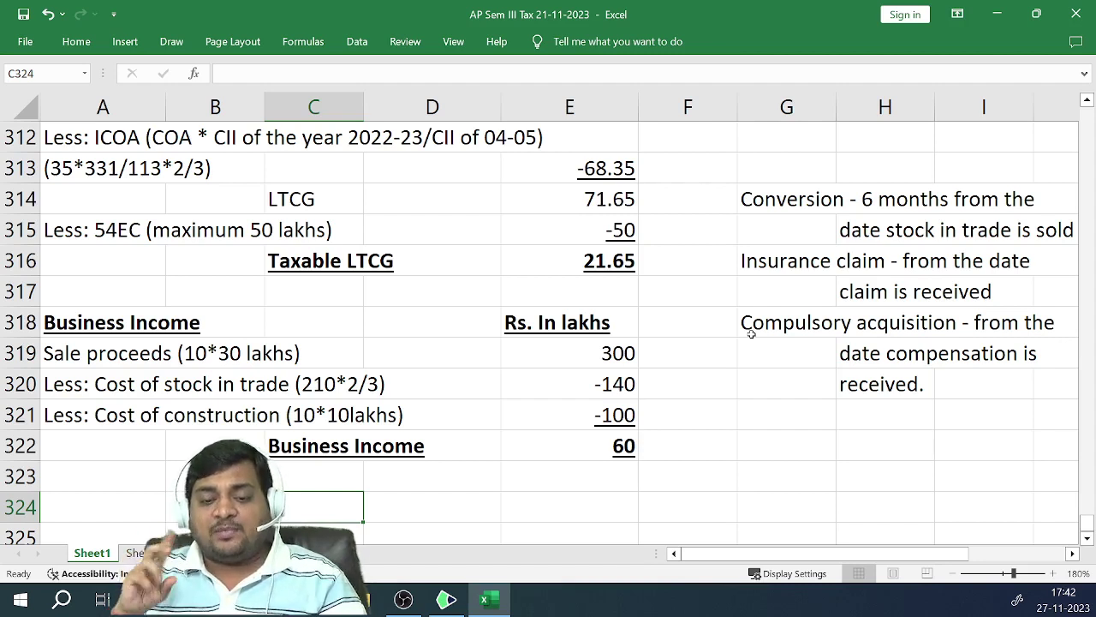
key("alt+Tab")
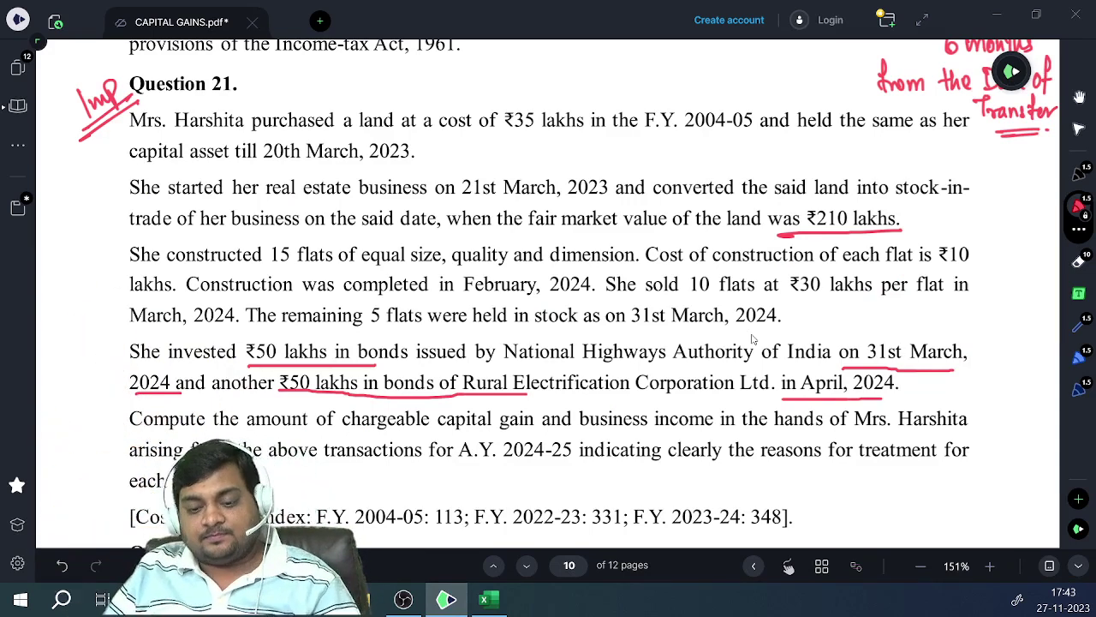
key("alt+Tab")
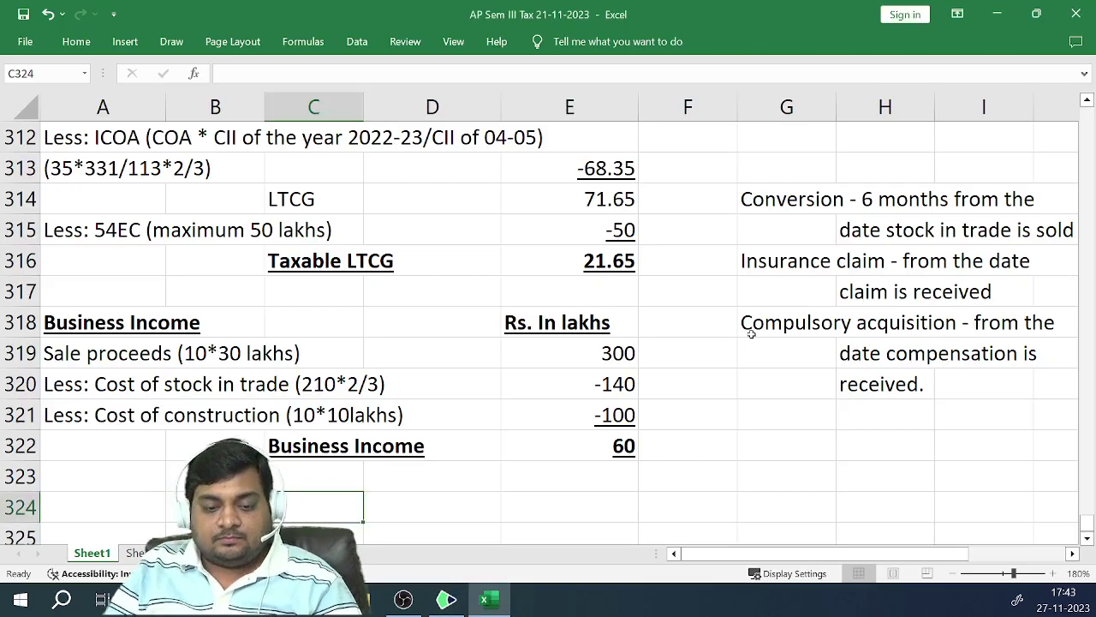
key("Up")
key("Up")
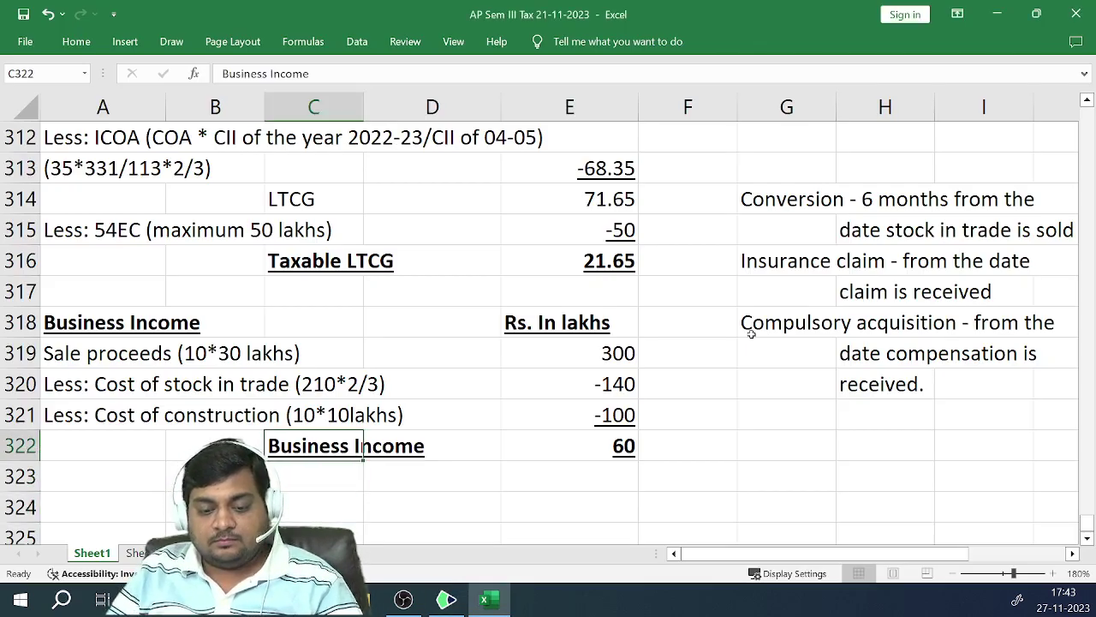
key("Up")
key("Up")
key("Up")
key("Up")
key("Up")
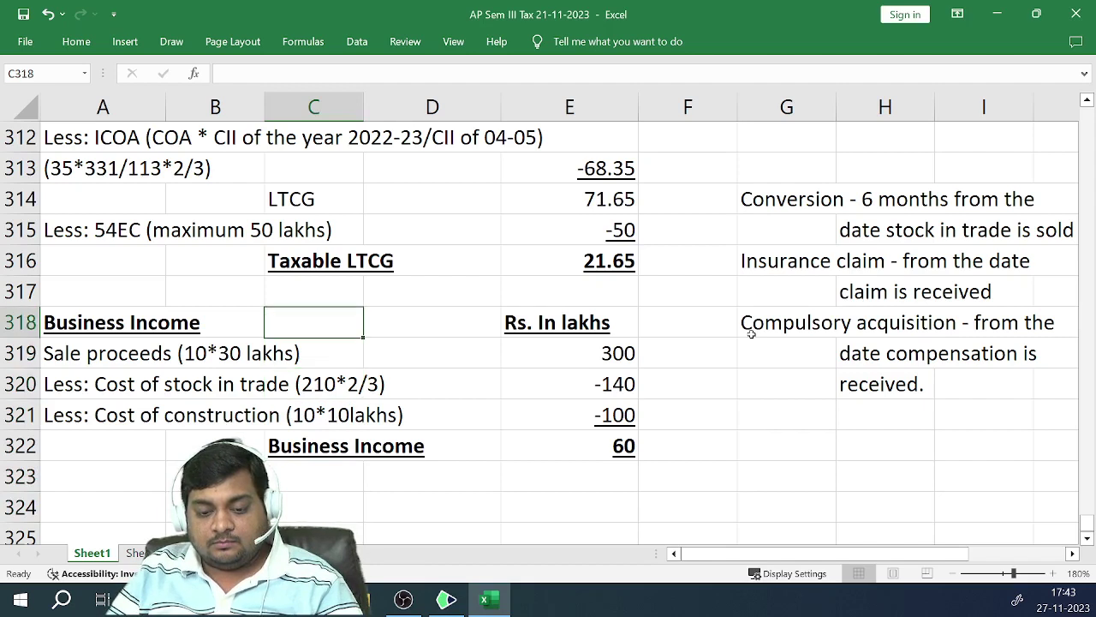
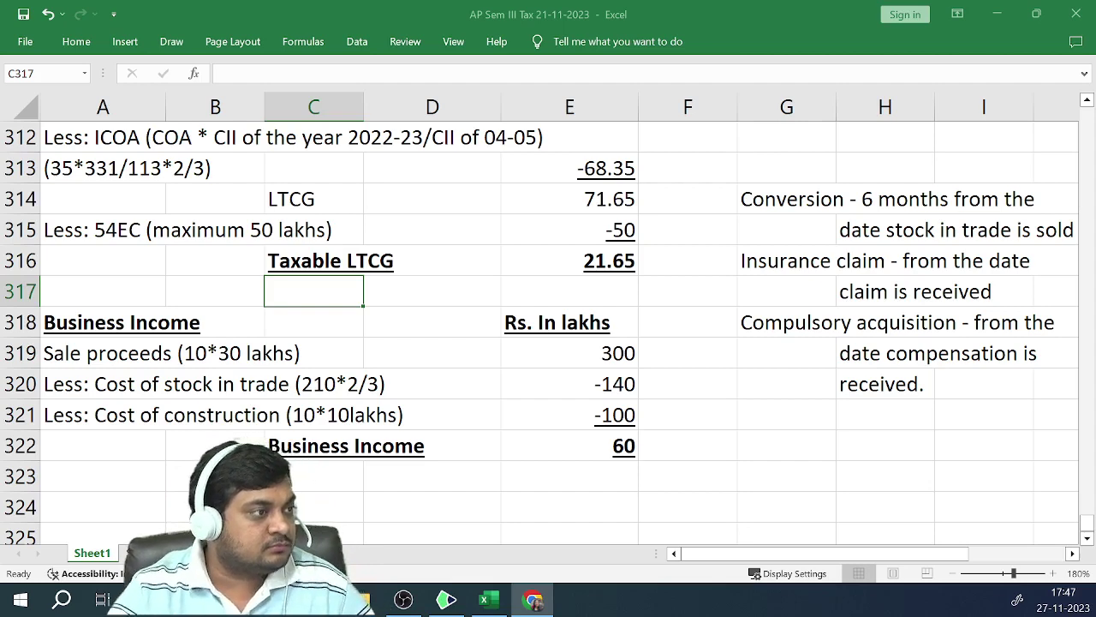
Switch to the CAPITAL GAINS.pdf question paper showing Question 21
key("alt+Tab")
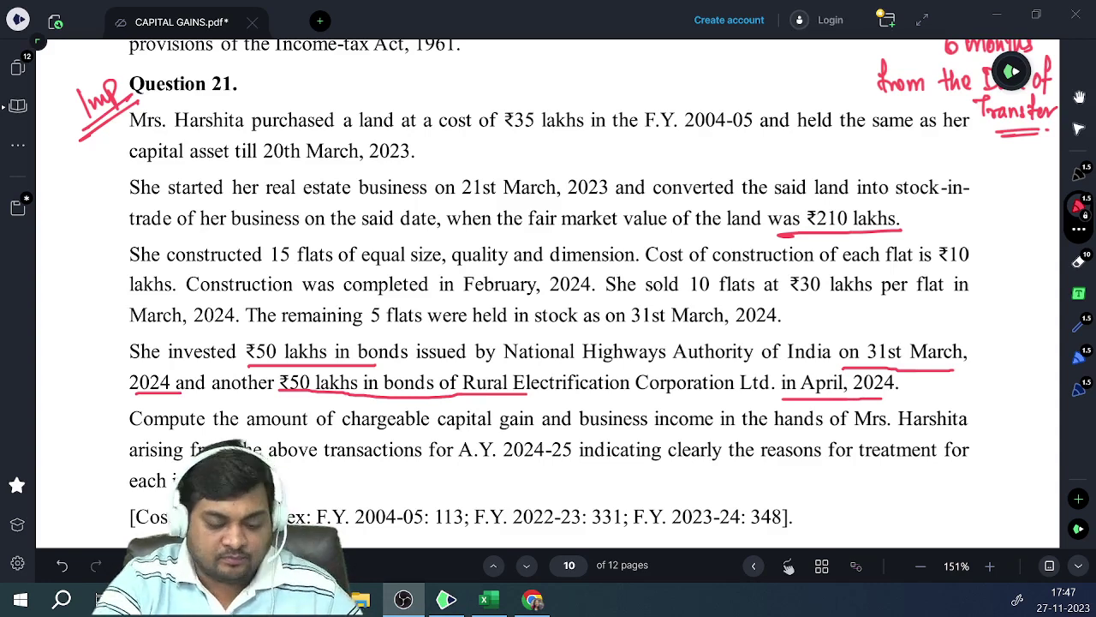
Scroll through Questions 22–26 of the PDF, then return to the Excel worksheet
scroll(463, 480, "down", 4)
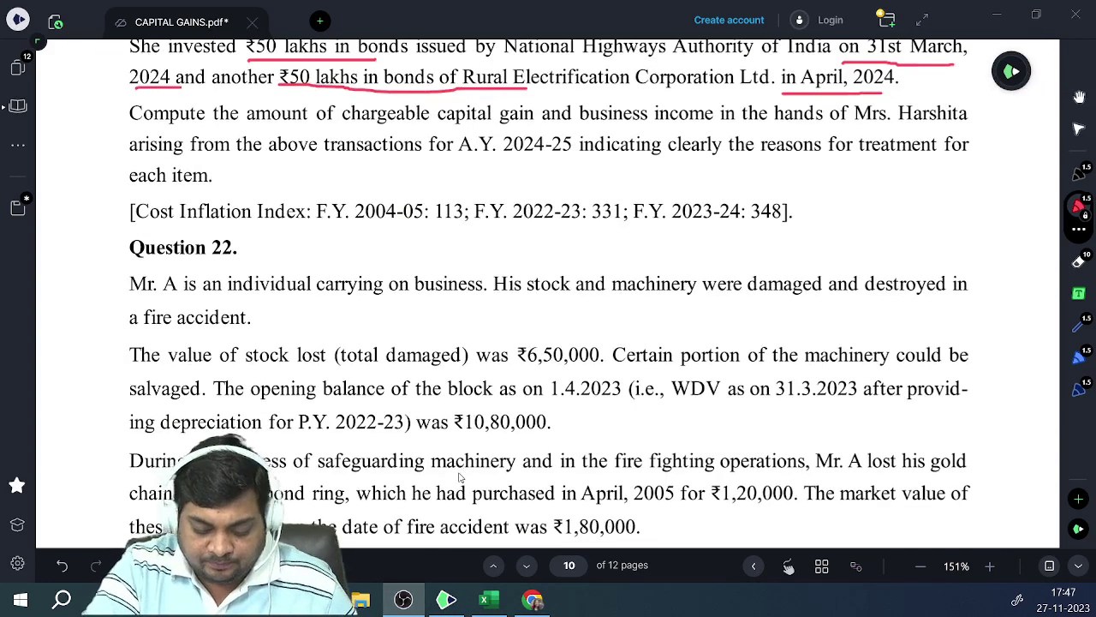
scroll(457, 477, "down", 10)
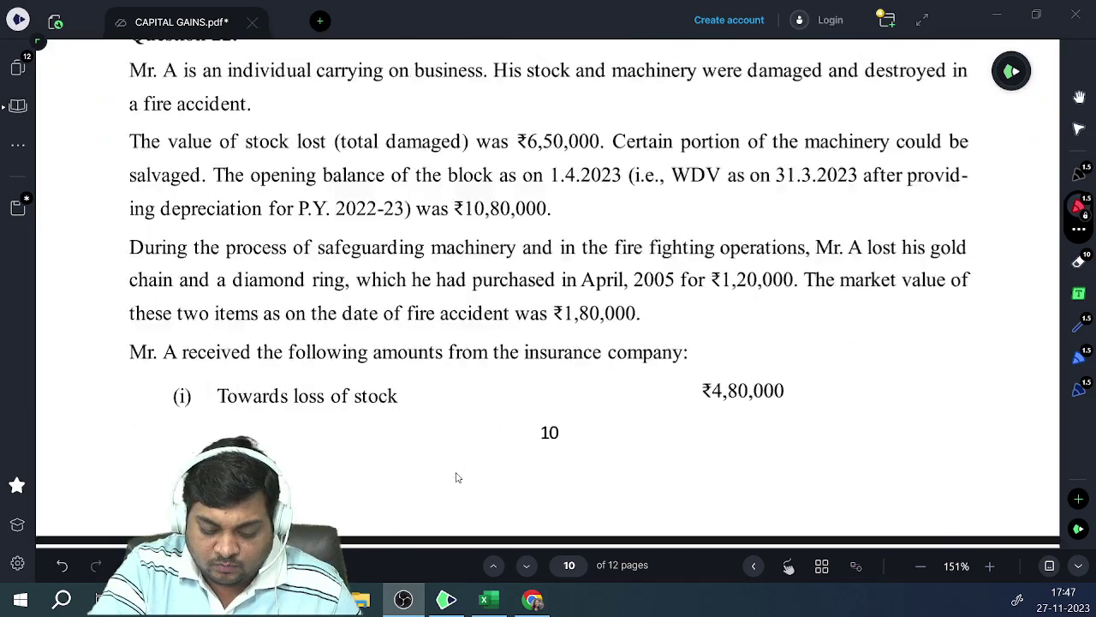
scroll(456, 477, "down", 9)
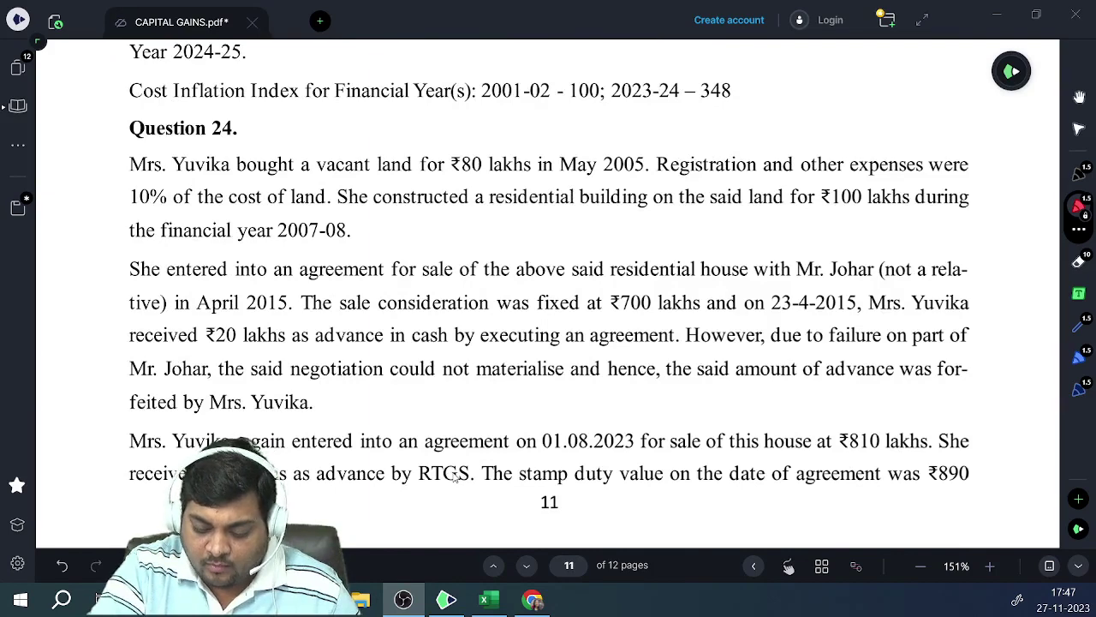
scroll(457, 477, "down", 10)
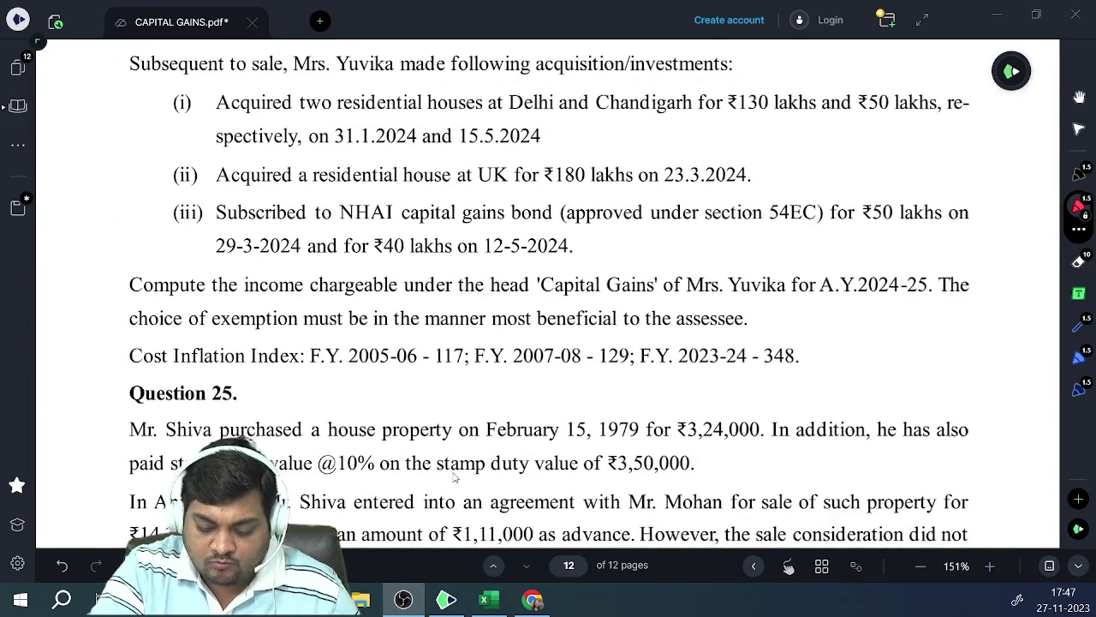
scroll(456, 477, "down", 5)
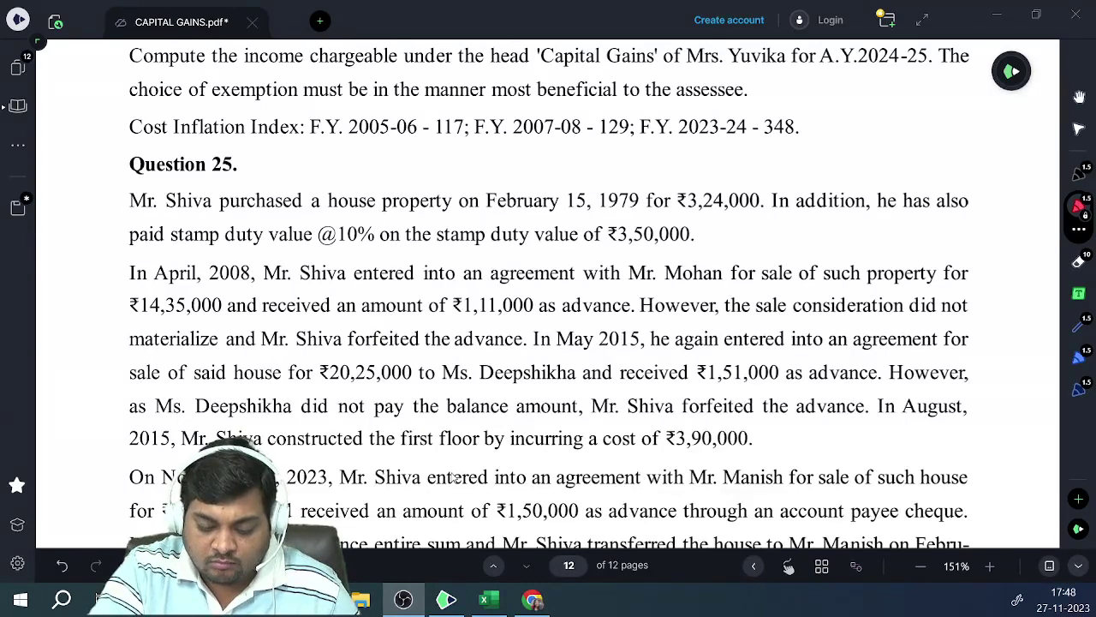
scroll(454, 477, "down", 10)
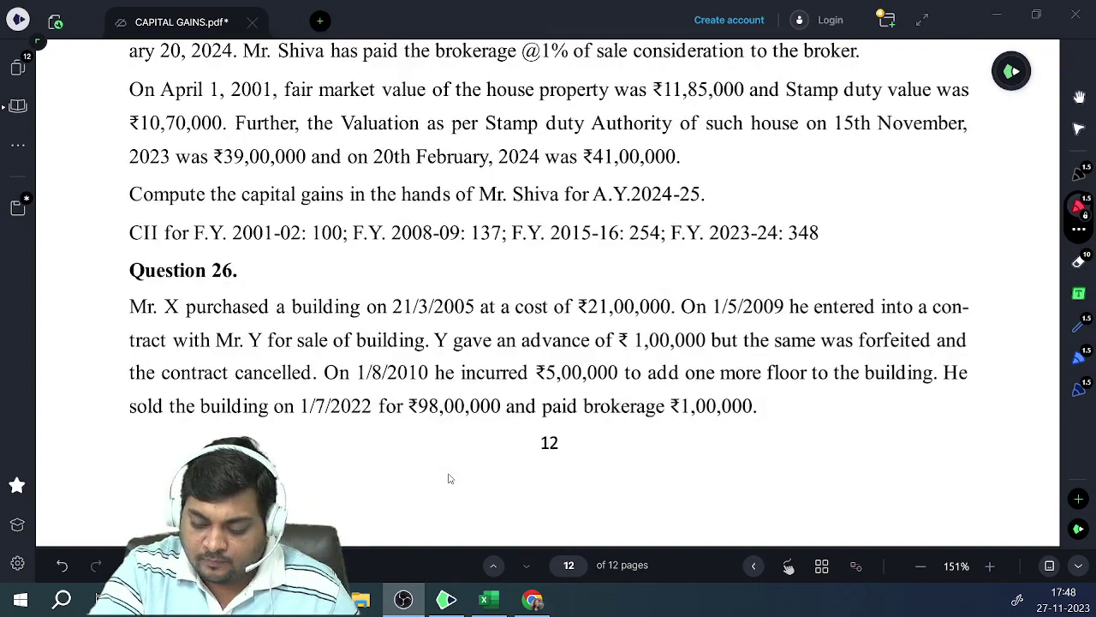
scroll(450, 478, "up", 10)
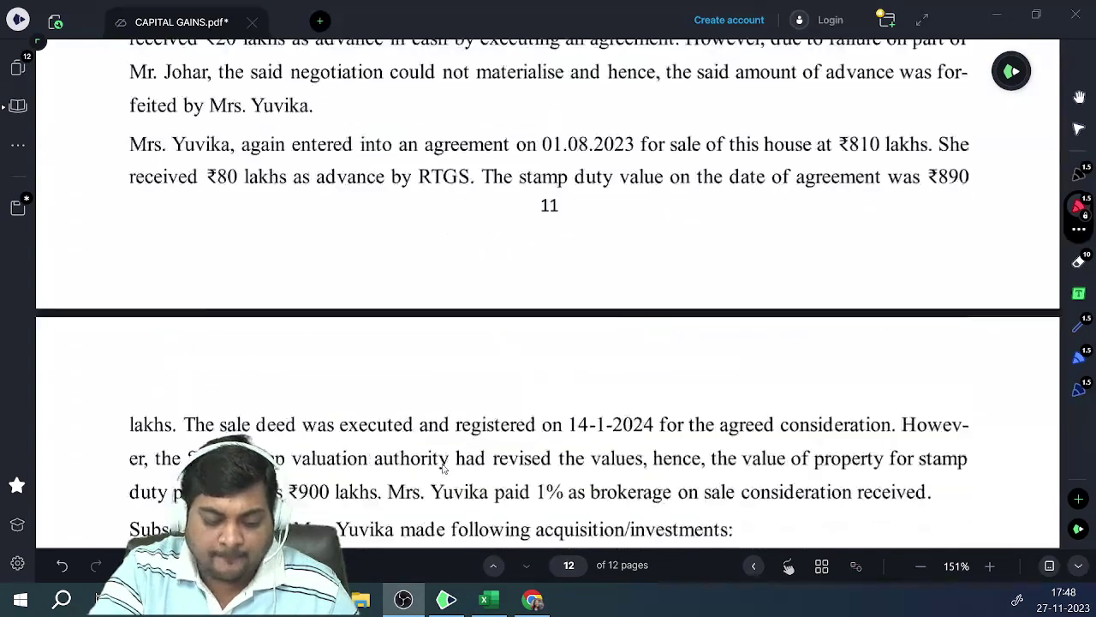
left_click(488, 602)
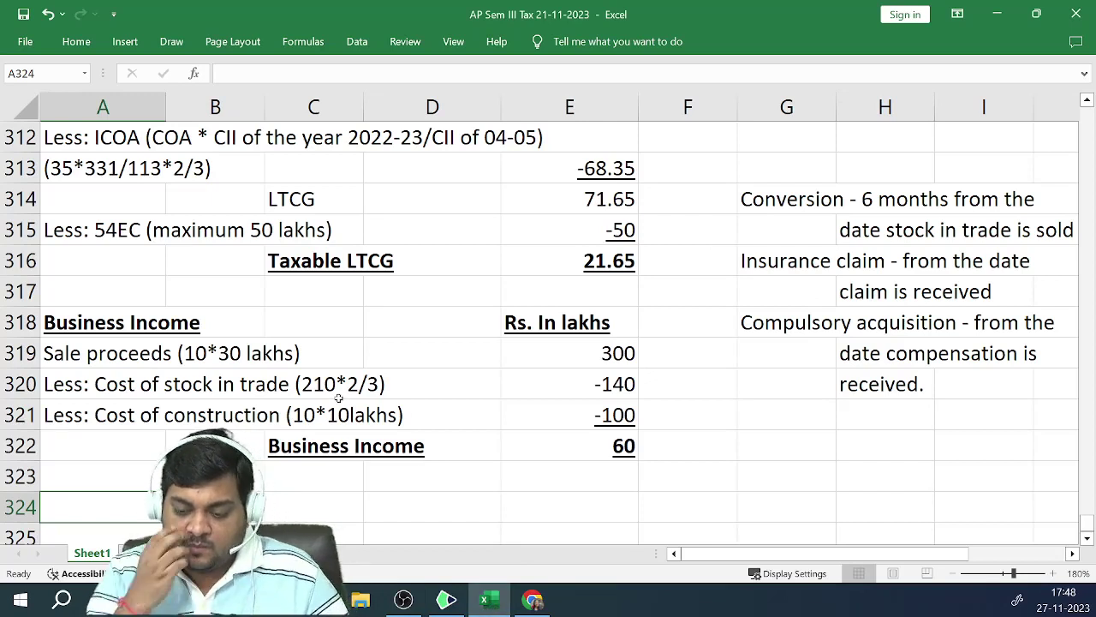
Enter the heading 'Exemption u/s 54F' in A324 below Business Income
scroll(338, 398, "down", 4)
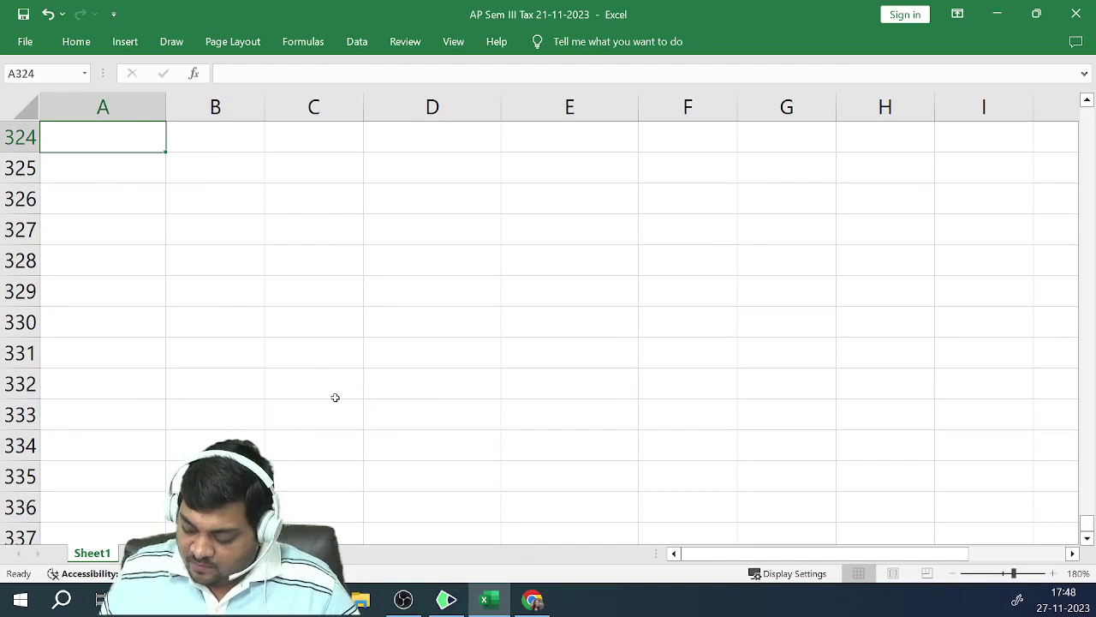
key("Up")
key("Up")
key("Up")
key("Up")
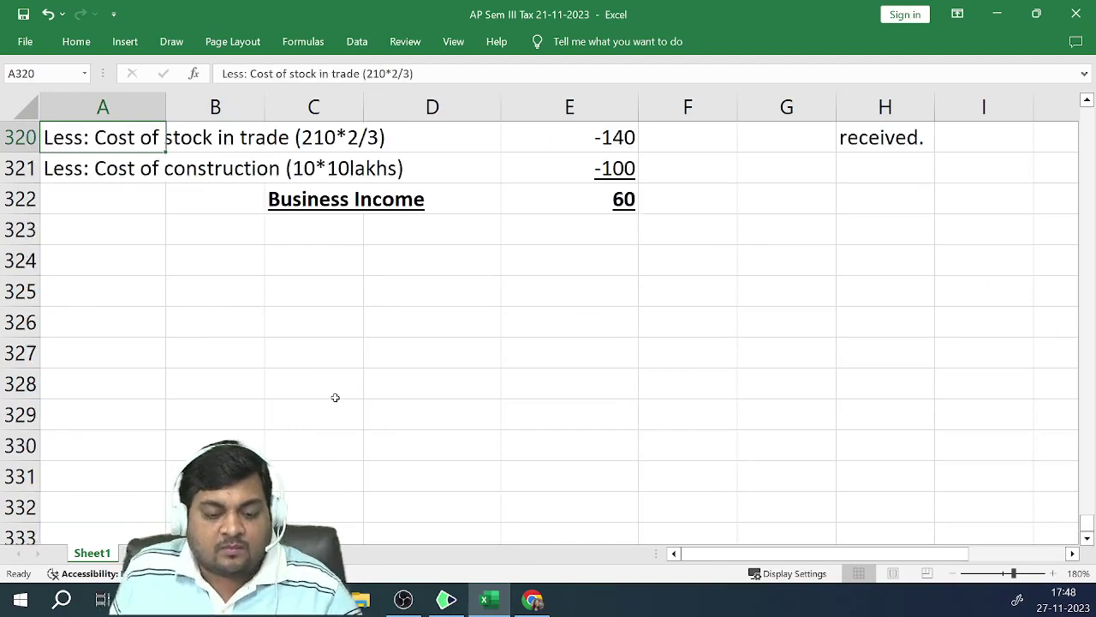
key("Down")
key("Down")
key("Down")
key("Down")
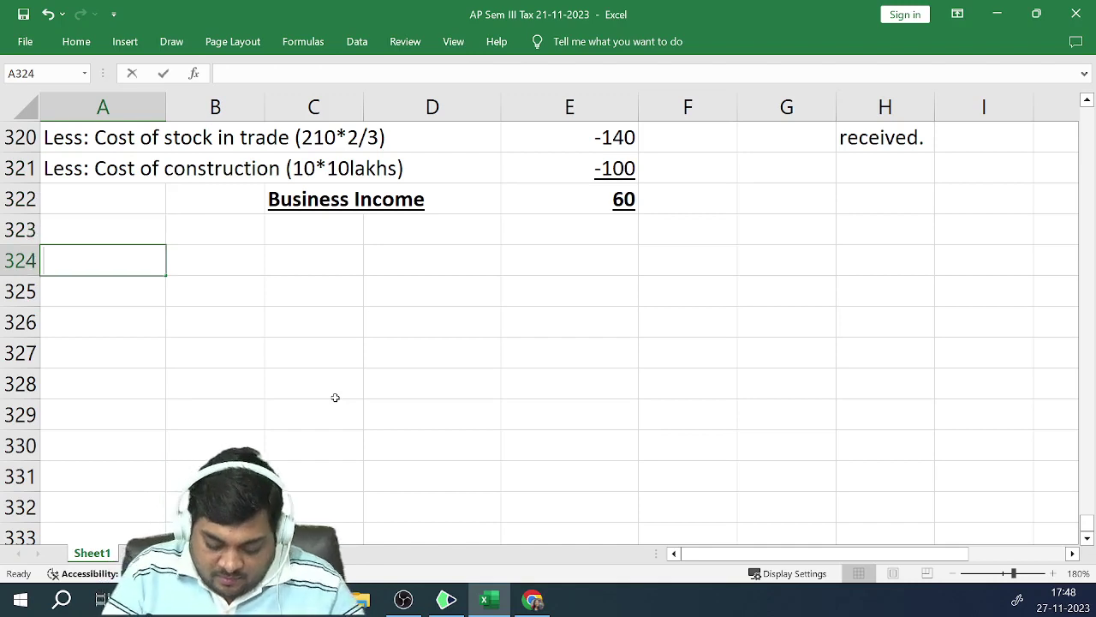
type("Exemption ")
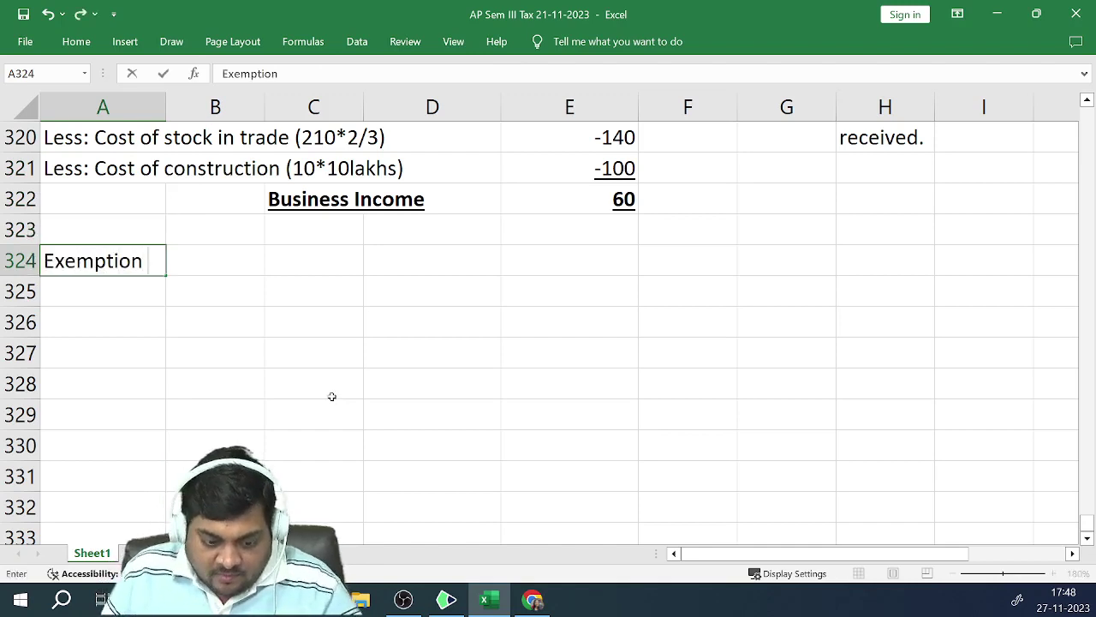
type("u")
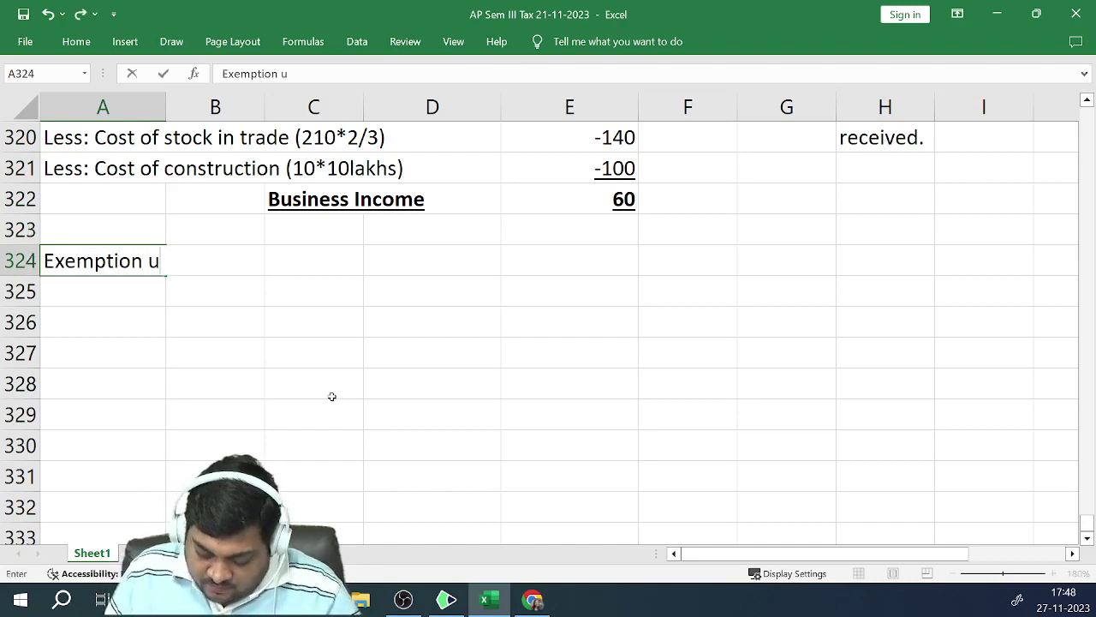
type("/s 54F")
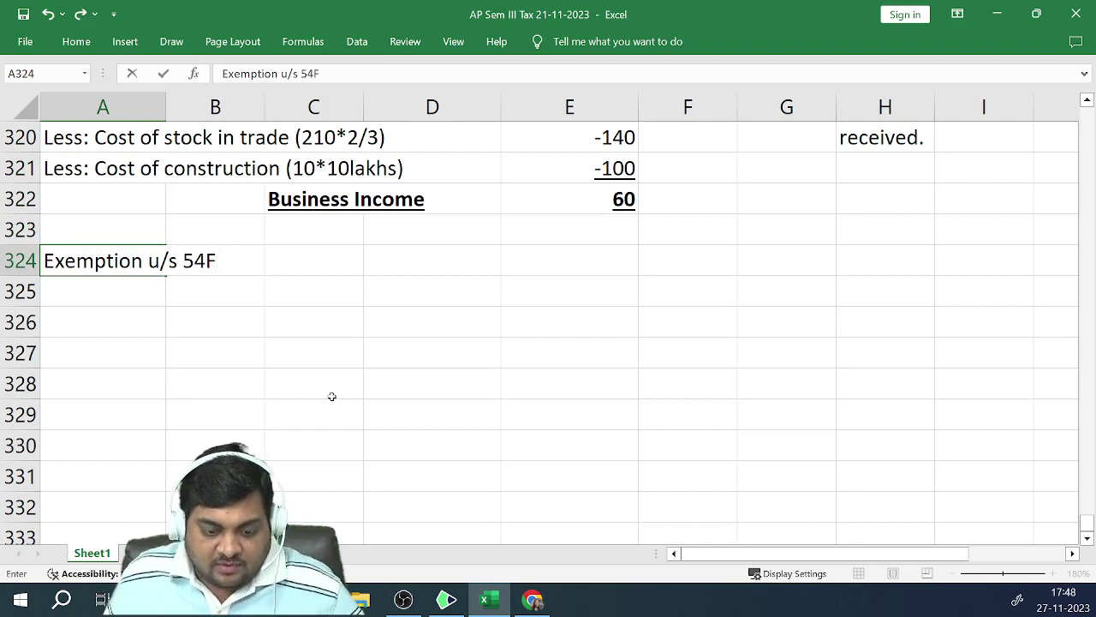
key("Return")
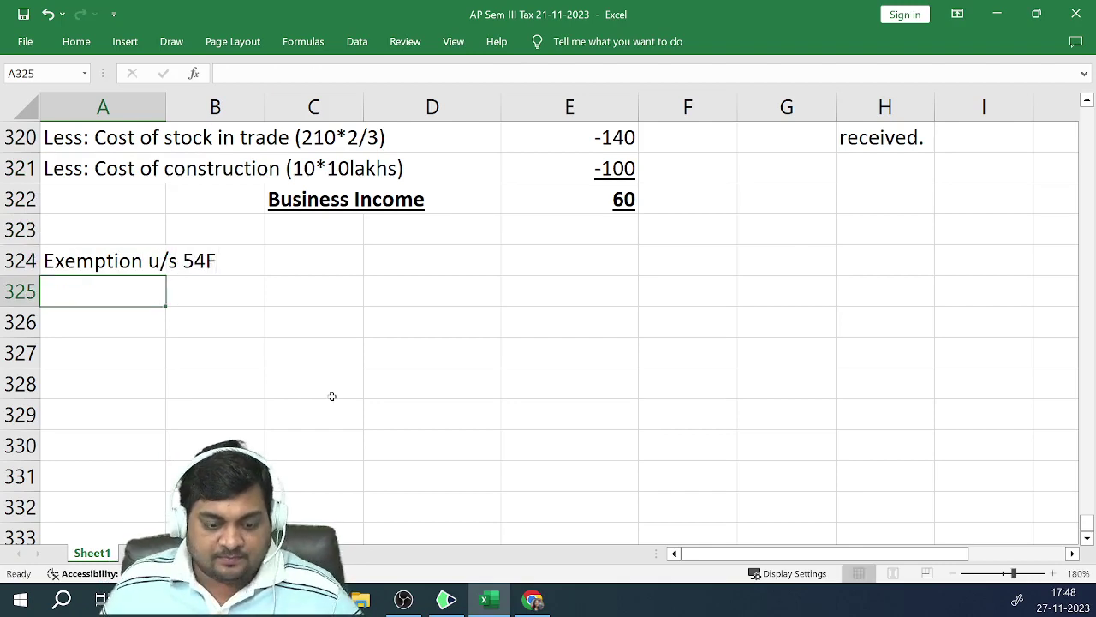
key("Return")
Enter 'Any long term capital asset (other than L/B)' in A326 and 'Purchase of RH' in G326
type("Any")
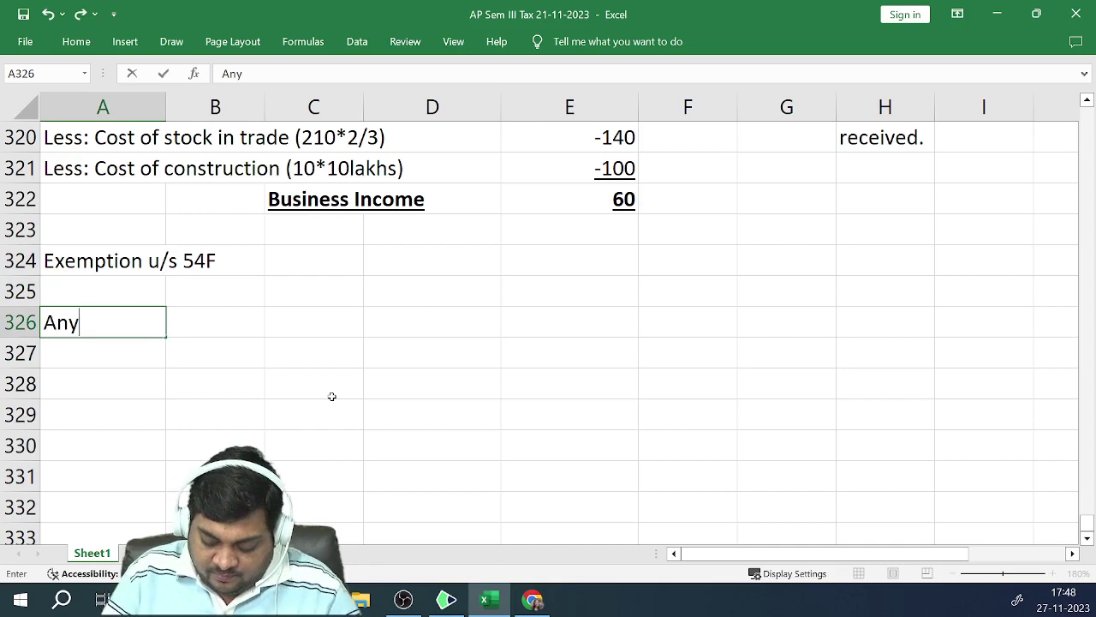
type(" long te")
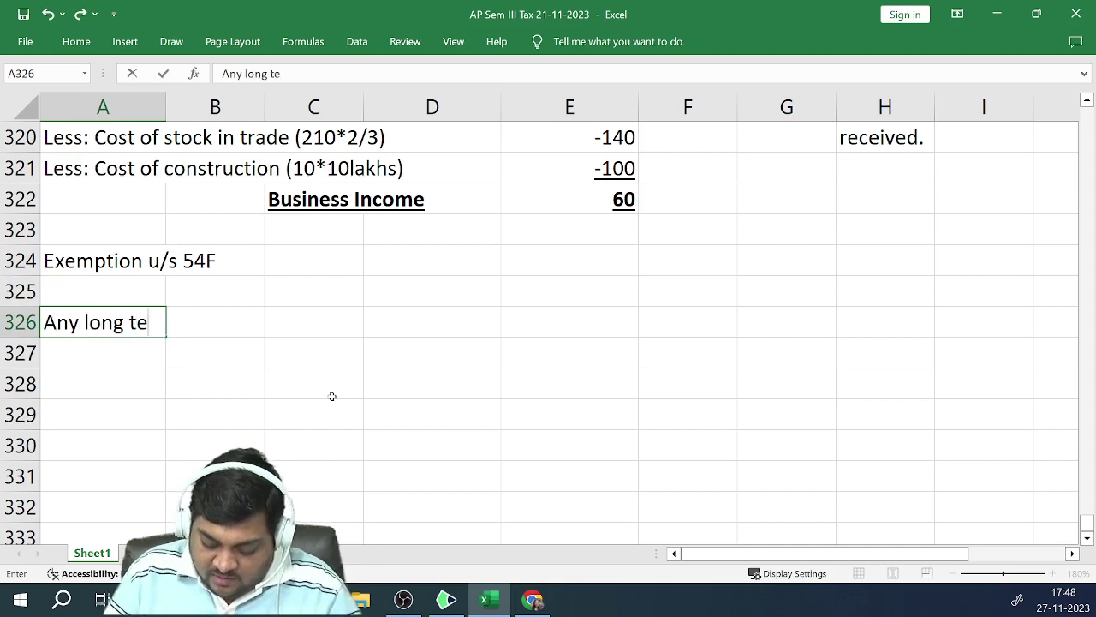
type("rm v")
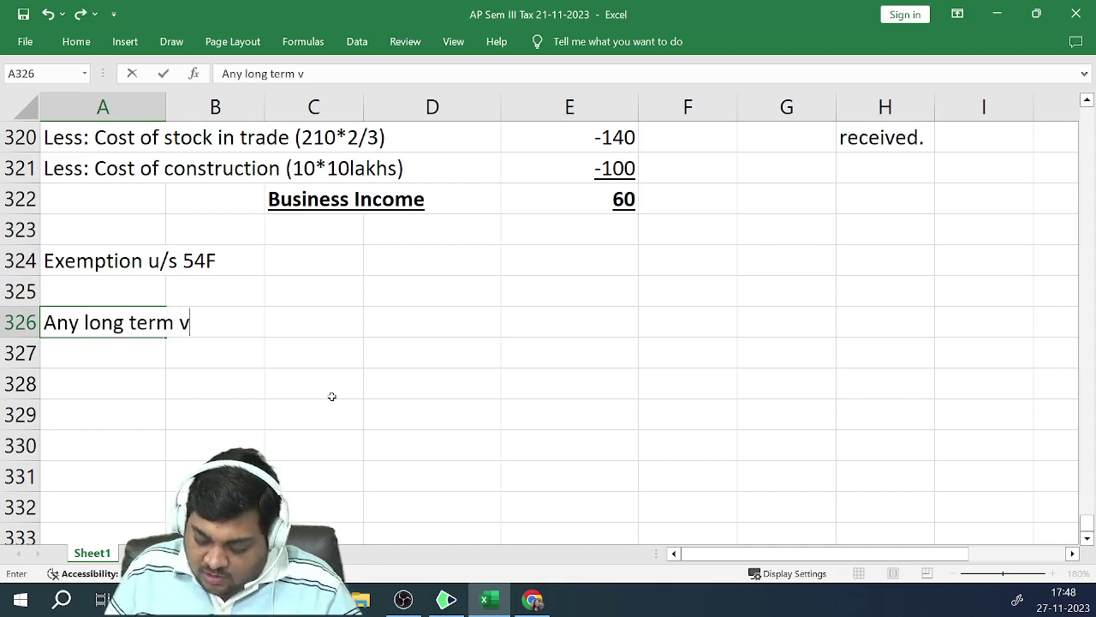
key("BackSpace")
type("capit")
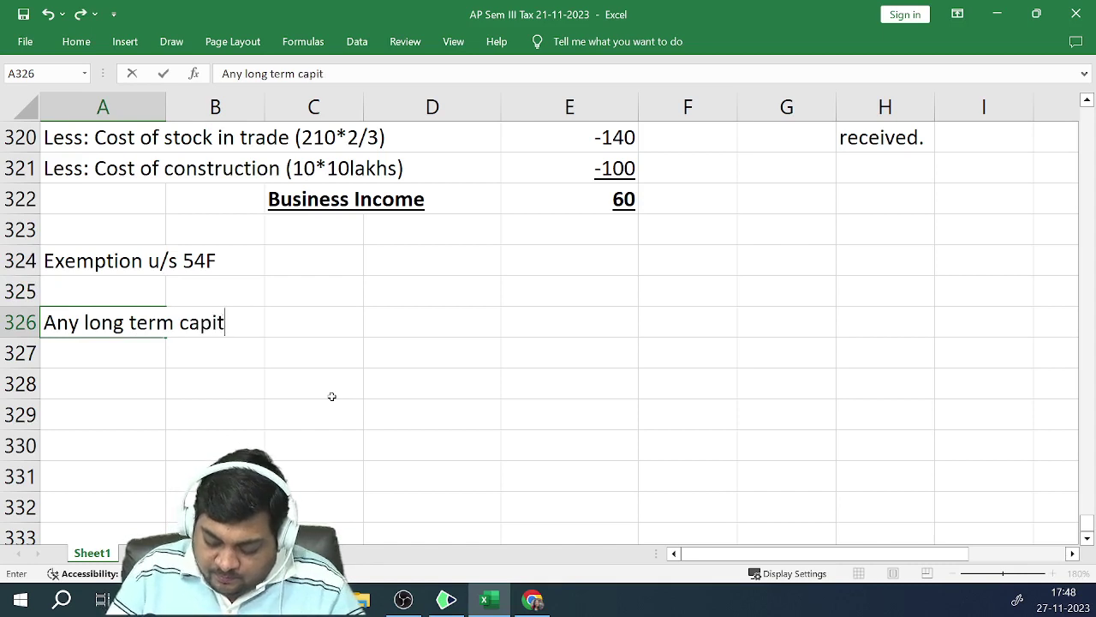
type("al asset")
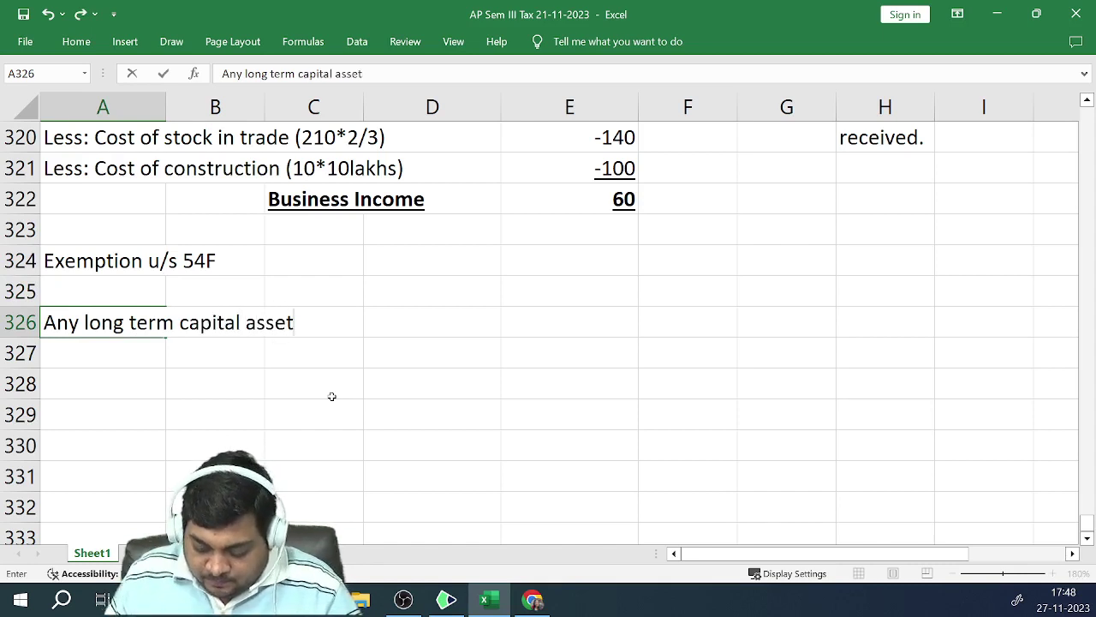
type(" (o")
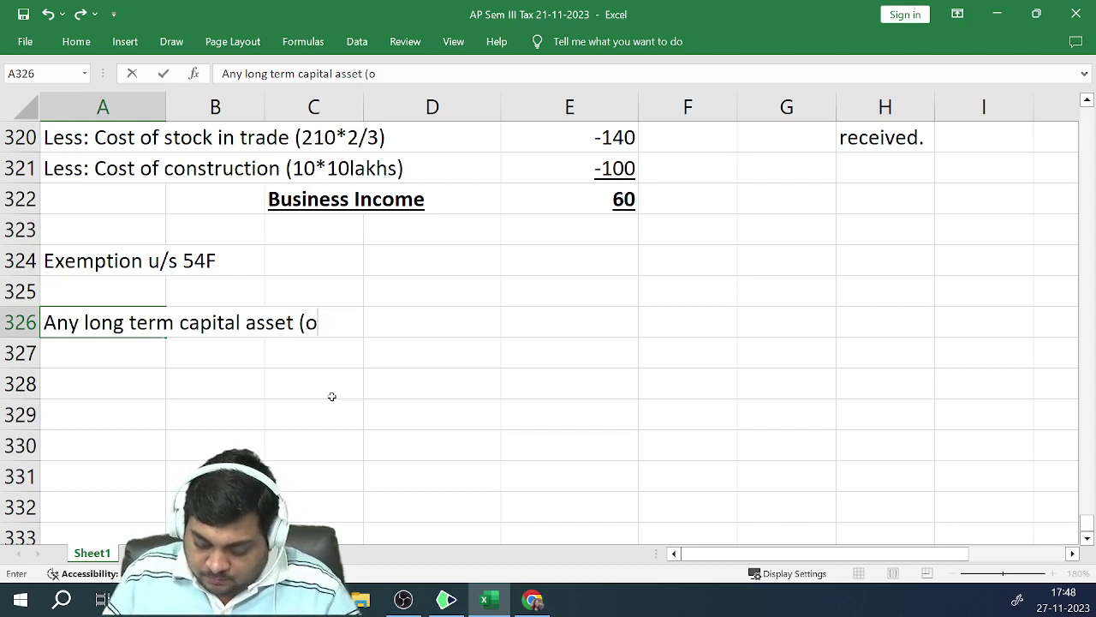
type("ther than ")
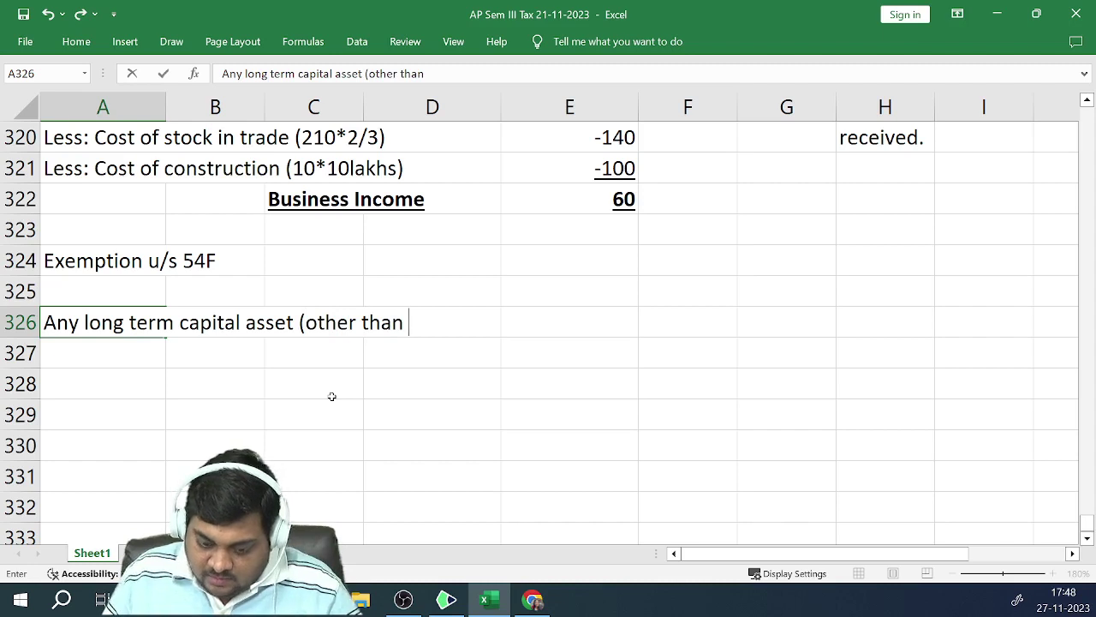
type("L/")
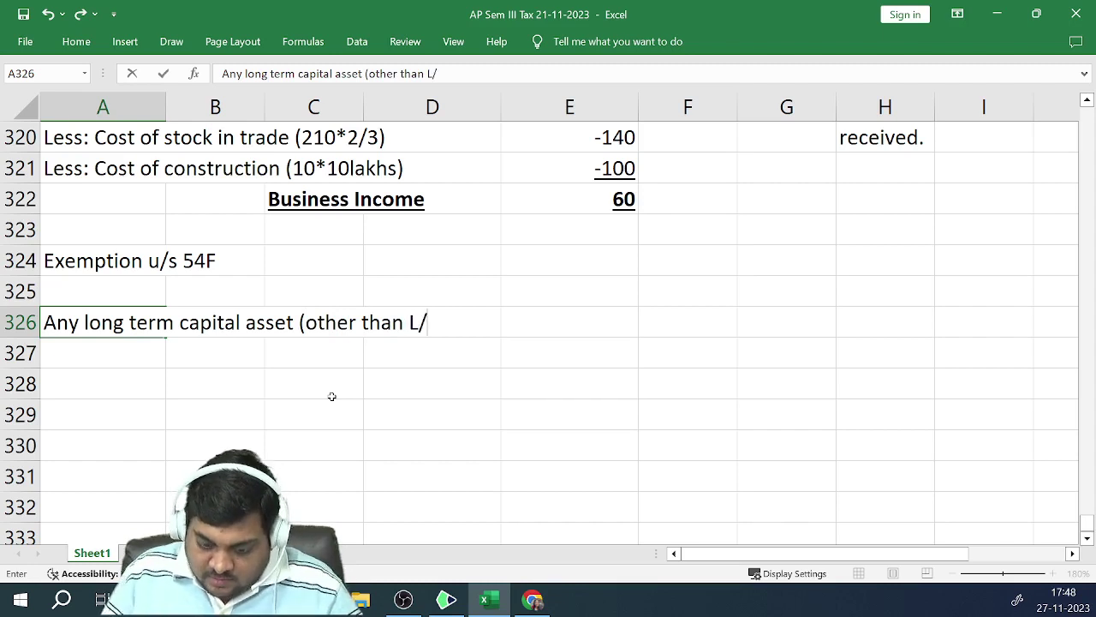
type("B)")
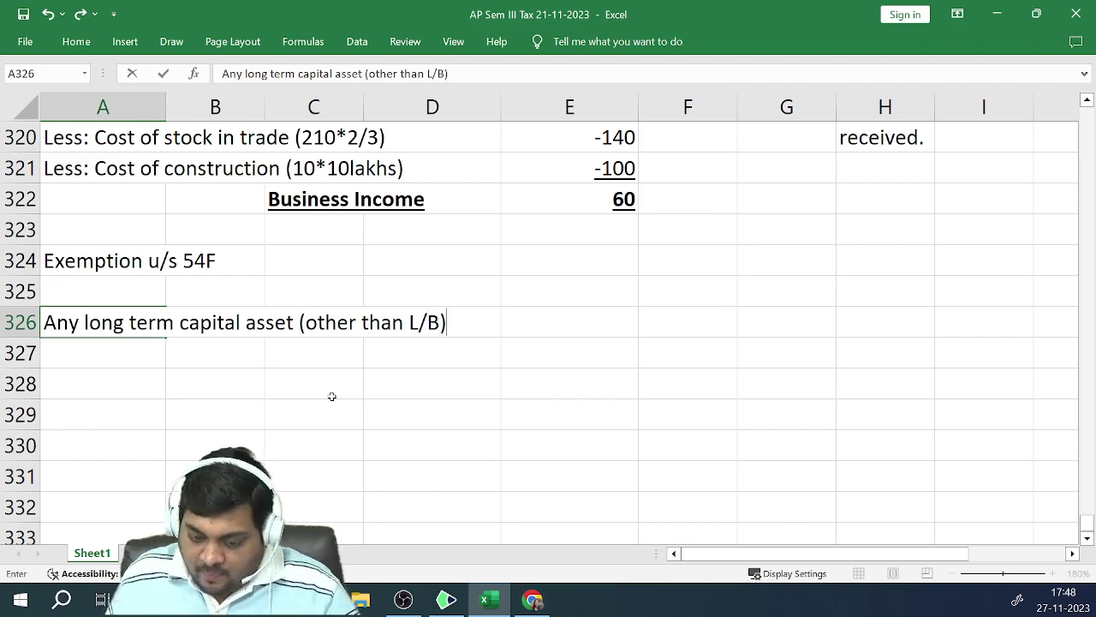
key("Tab")
key("Right")
key("Right")
key("Right")
key("Right")
key("Right")
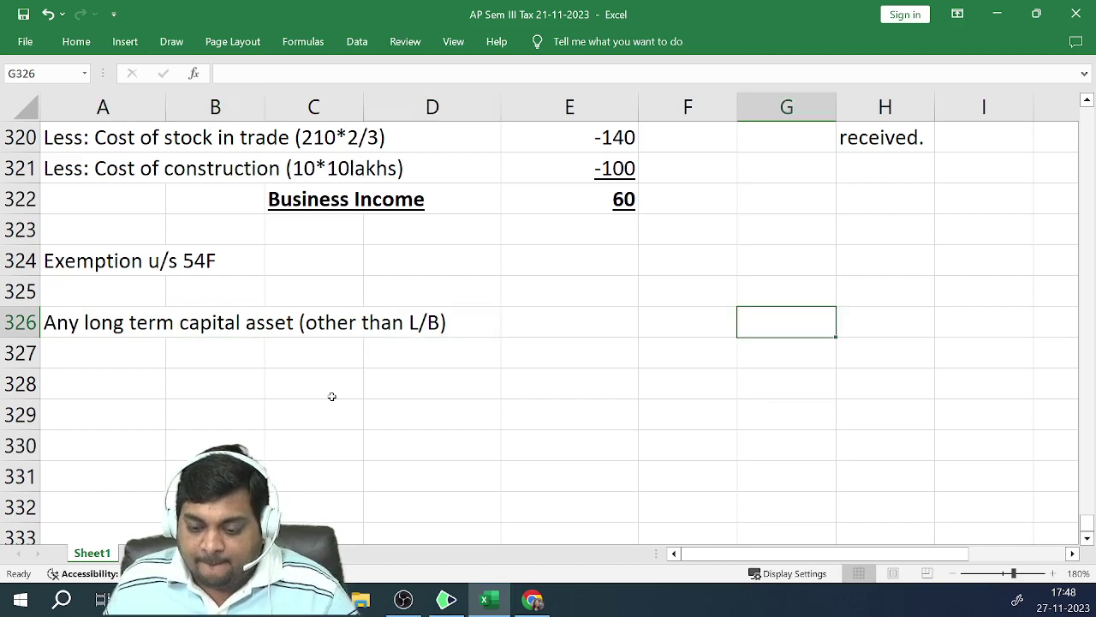
type("Purc")
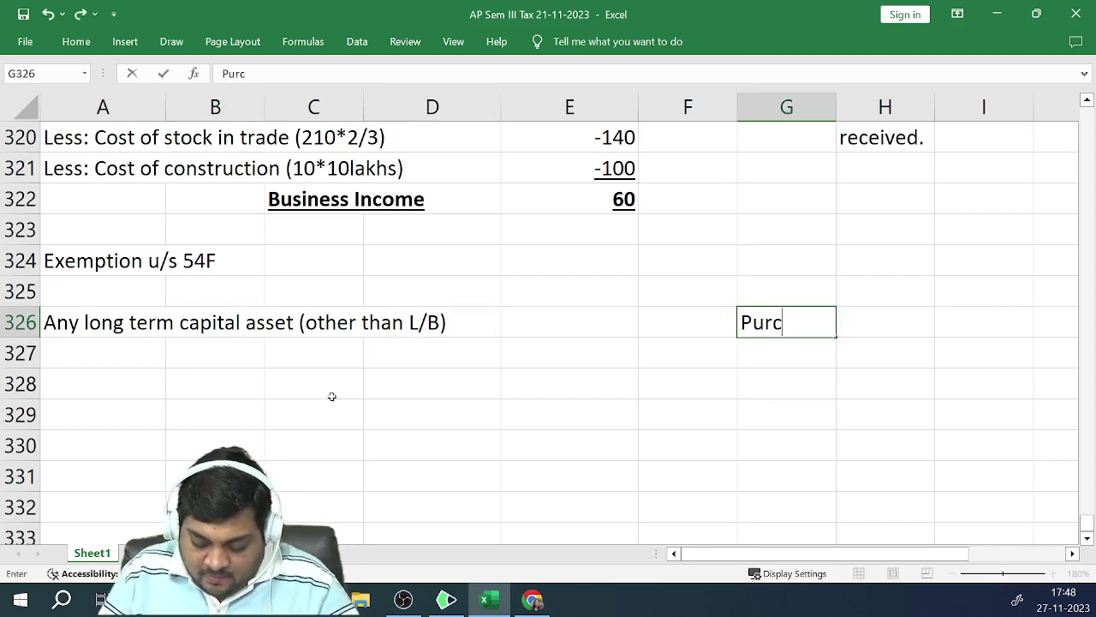
type("hase of RH")
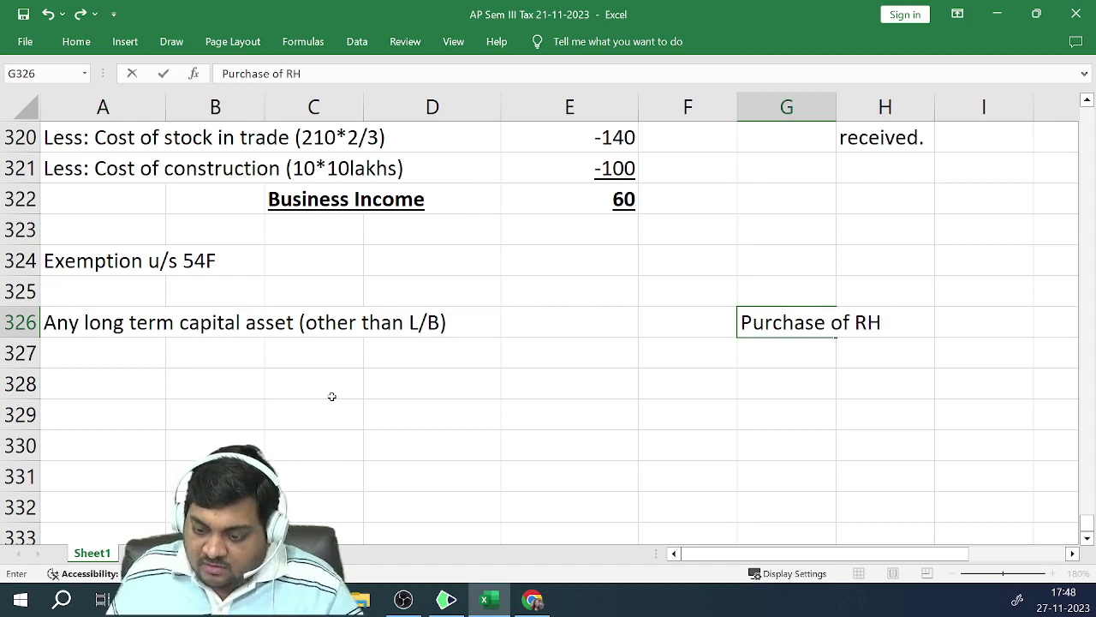
key("Return")
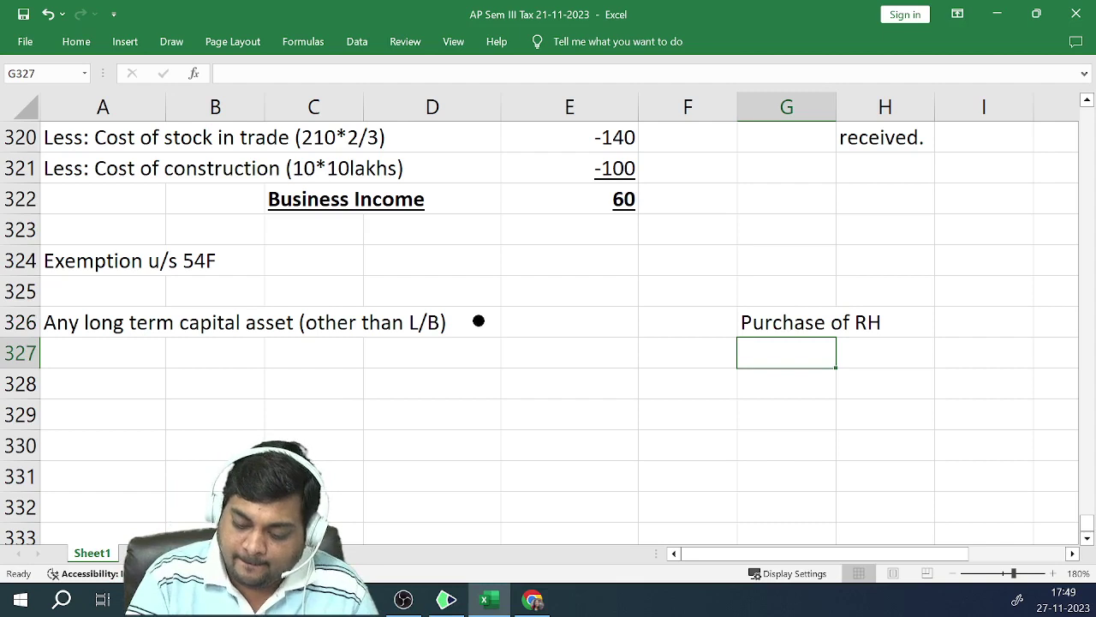
Draw an ink arrow along row 326 from the capital asset text to Purchase of RH
left_click_drag(480, 319, 744, 324)
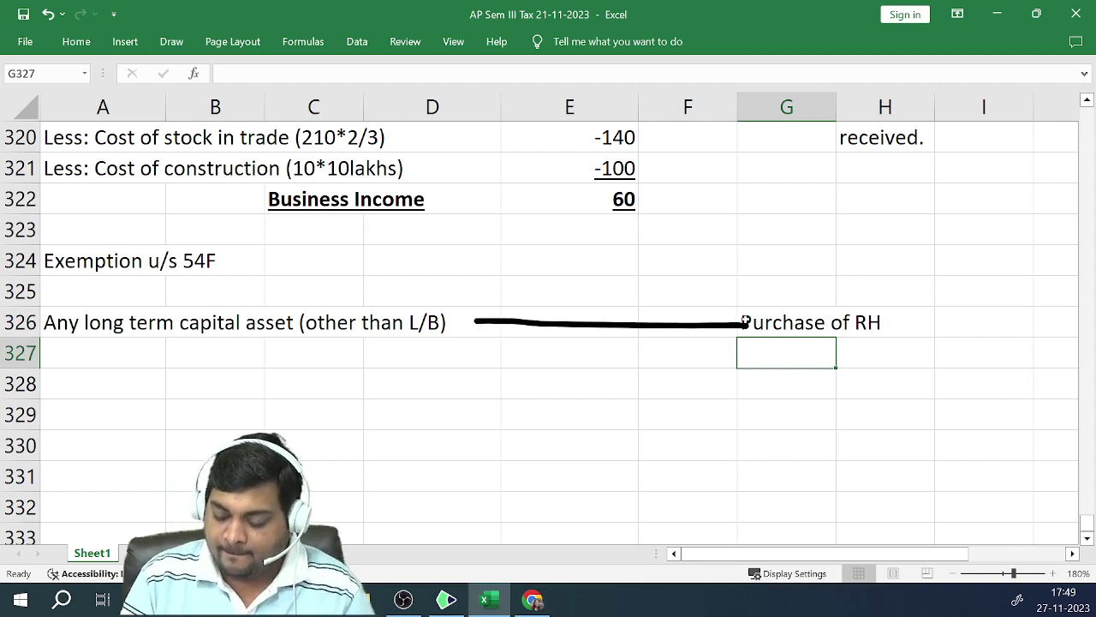
key("ctrl+z")
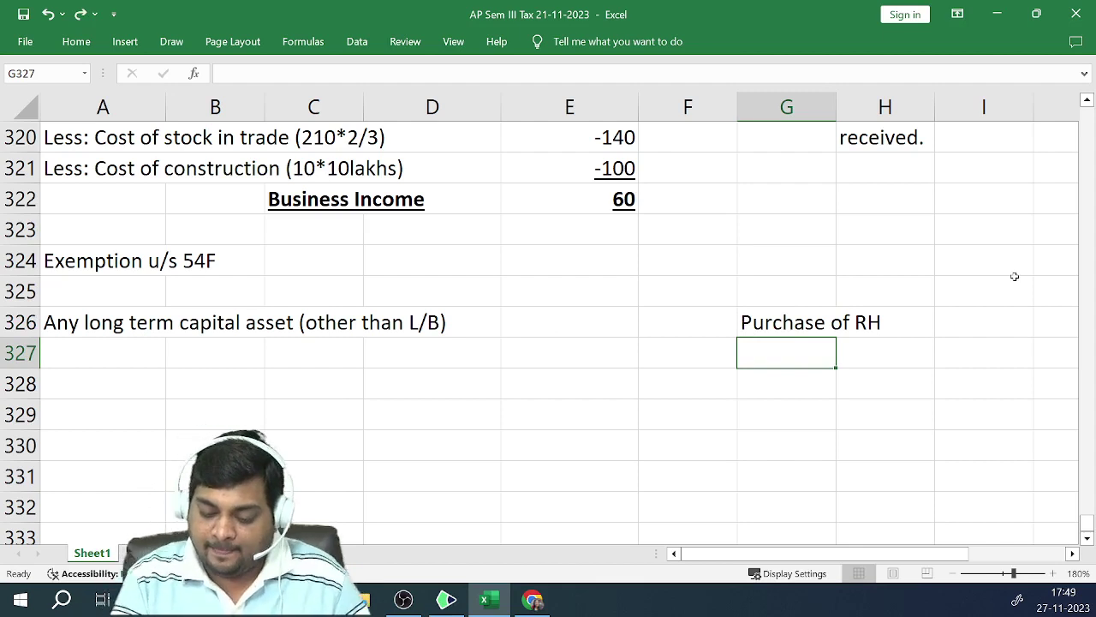
mouse_move(478, 322)
left_mouse_down()
mouse_move(724, 322)
mouse_move(707, 333)
left_mouse_up()
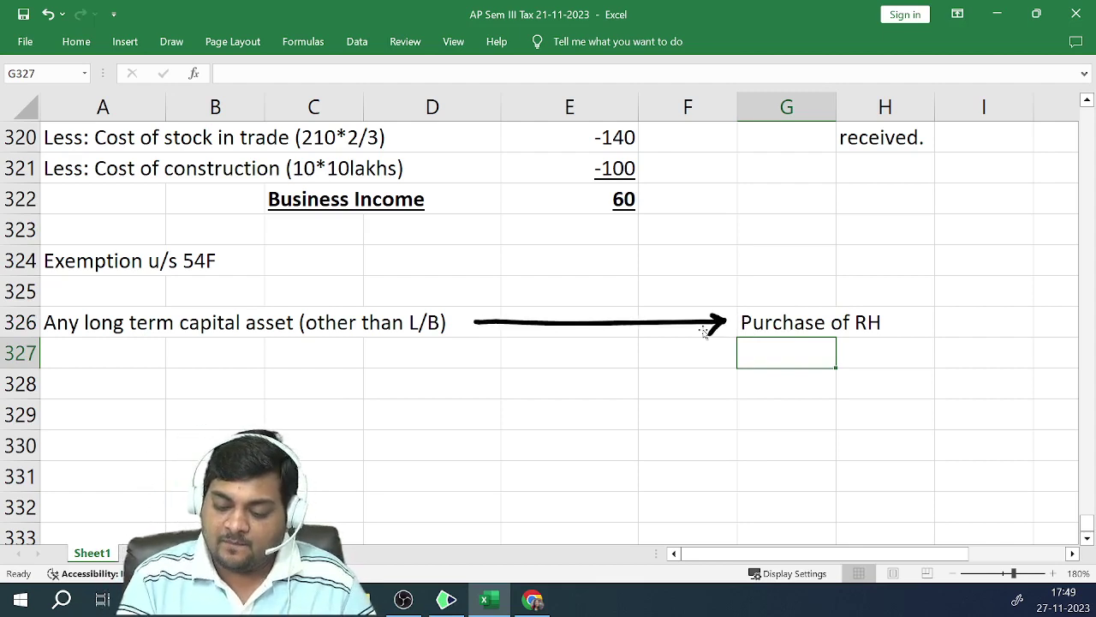
Handwrite '1 year' and '2 year' above the ink arrow
mouse_move(571, 259)
left_mouse_down()
mouse_move(586, 270)
mouse_move(577, 284)
left_mouse_up()
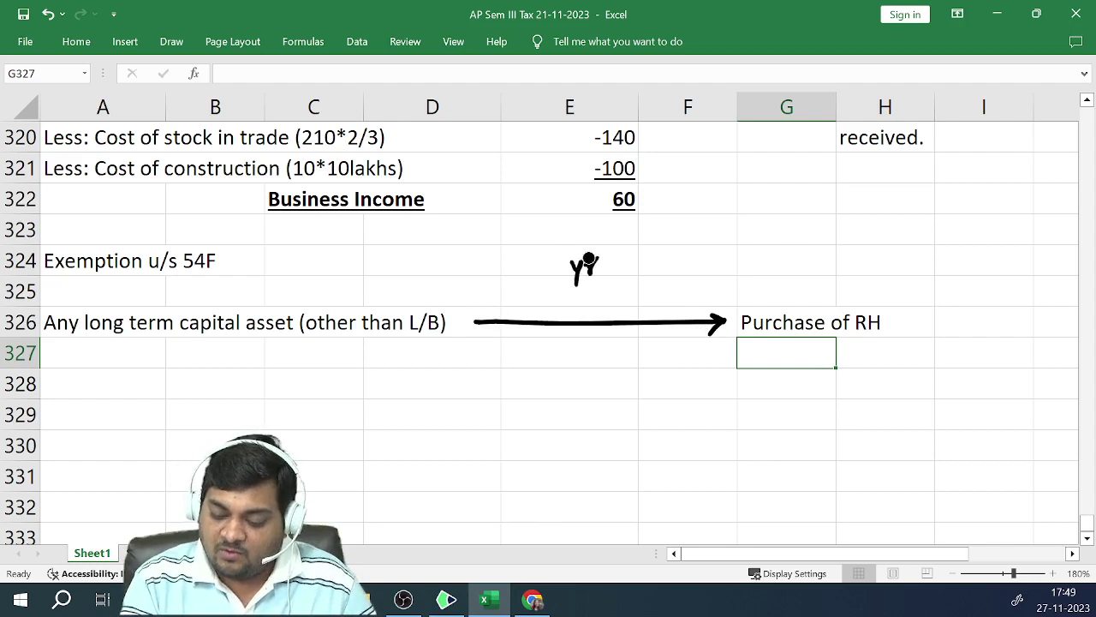
left_click_drag(559, 247, 560, 273)
left_click_drag(565, 248, 566, 273)
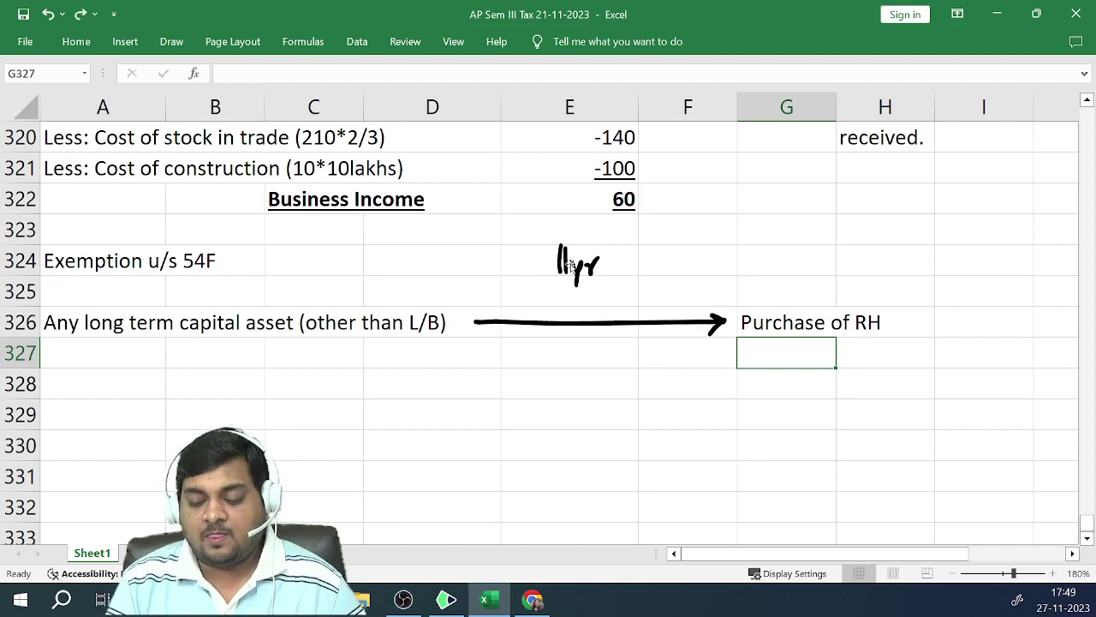
key("ctrl+z")
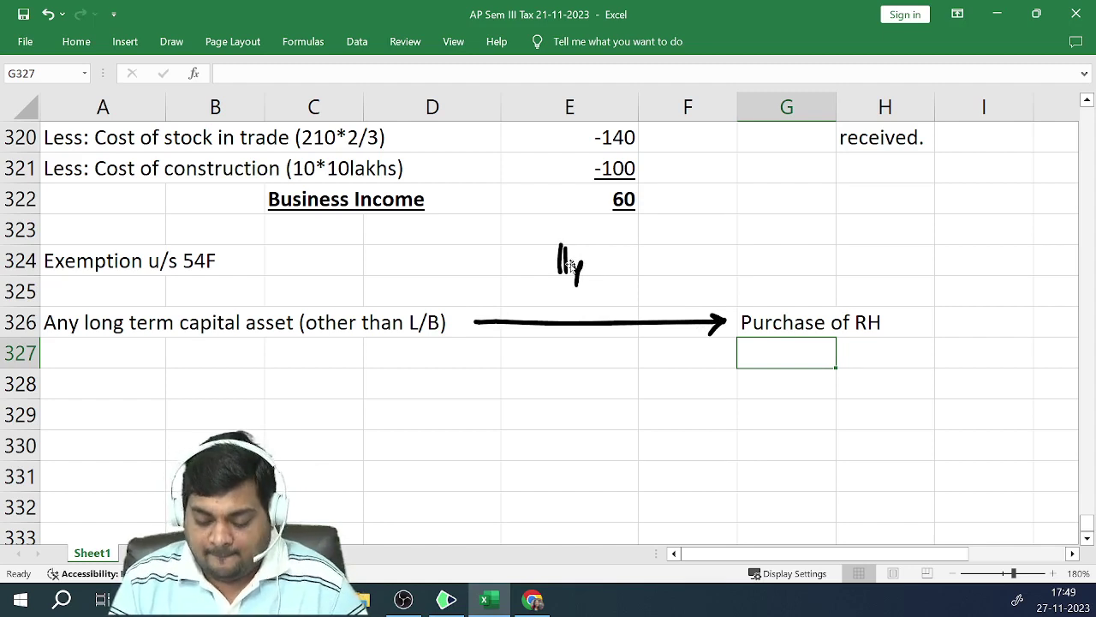
key("ctrl+z")
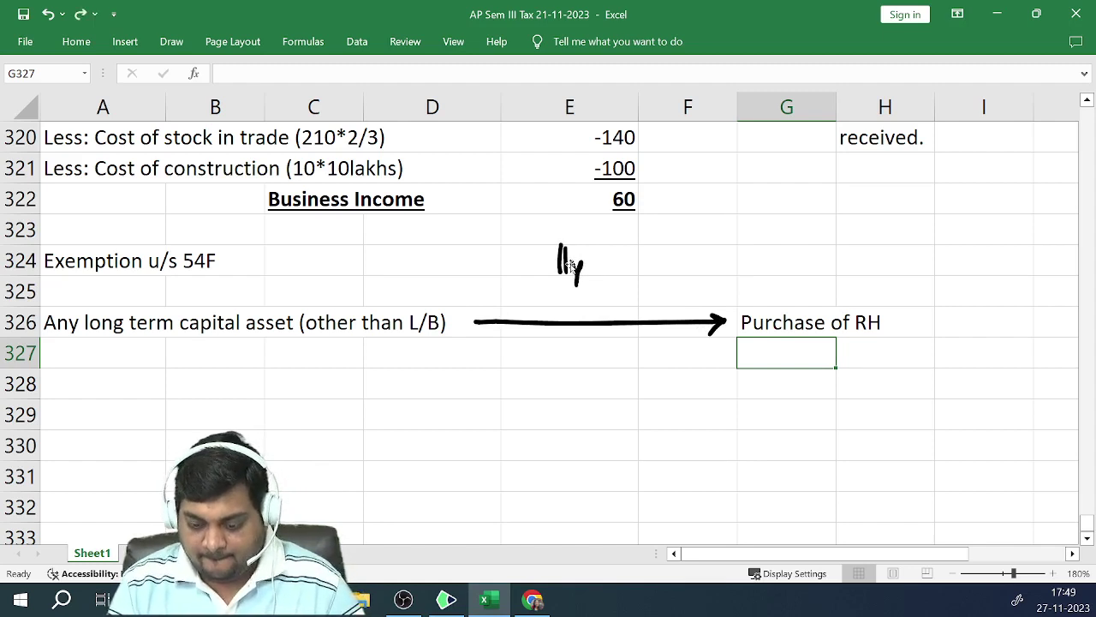
key("ctrl+z")
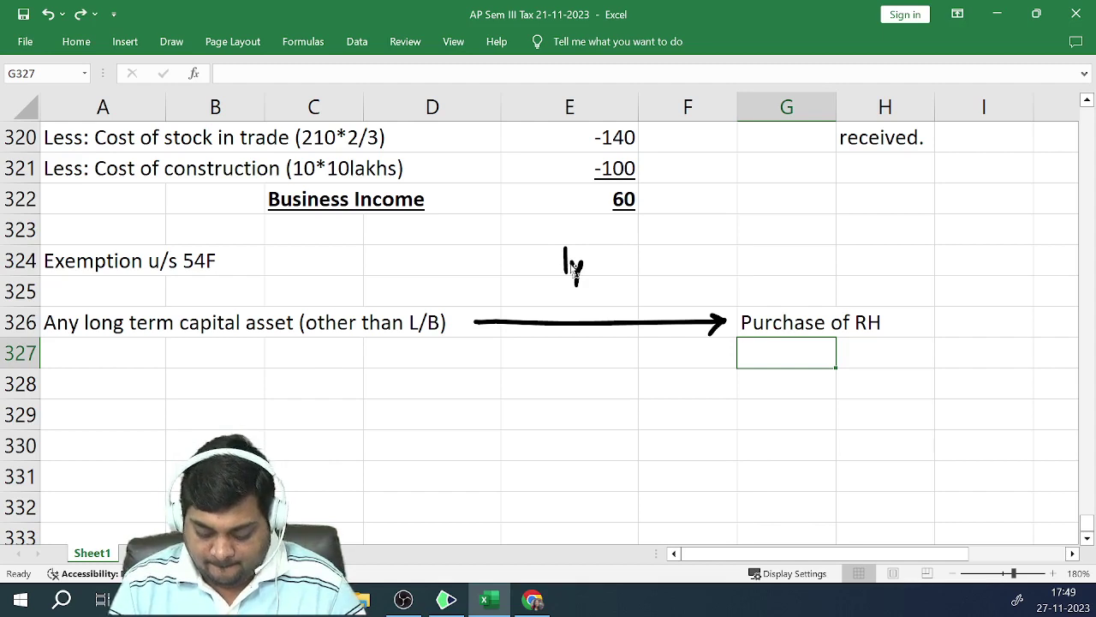
key("ctrl+z")
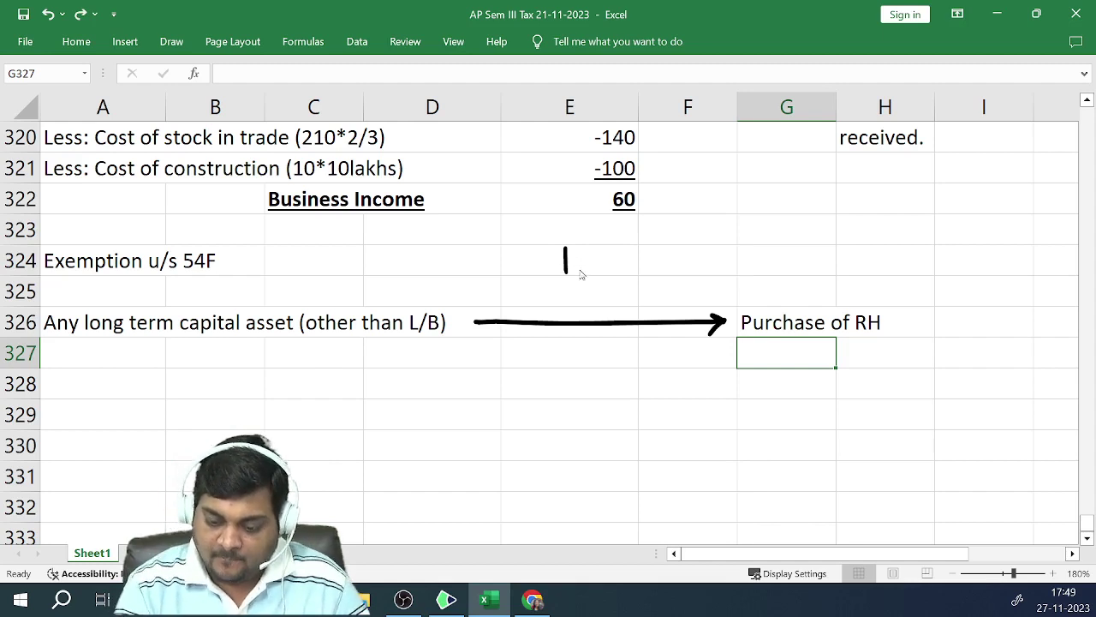
mouse_move(578, 261)
left_mouse_down()
mouse_move(583, 286)
mouse_move(634, 264)
left_mouse_up()
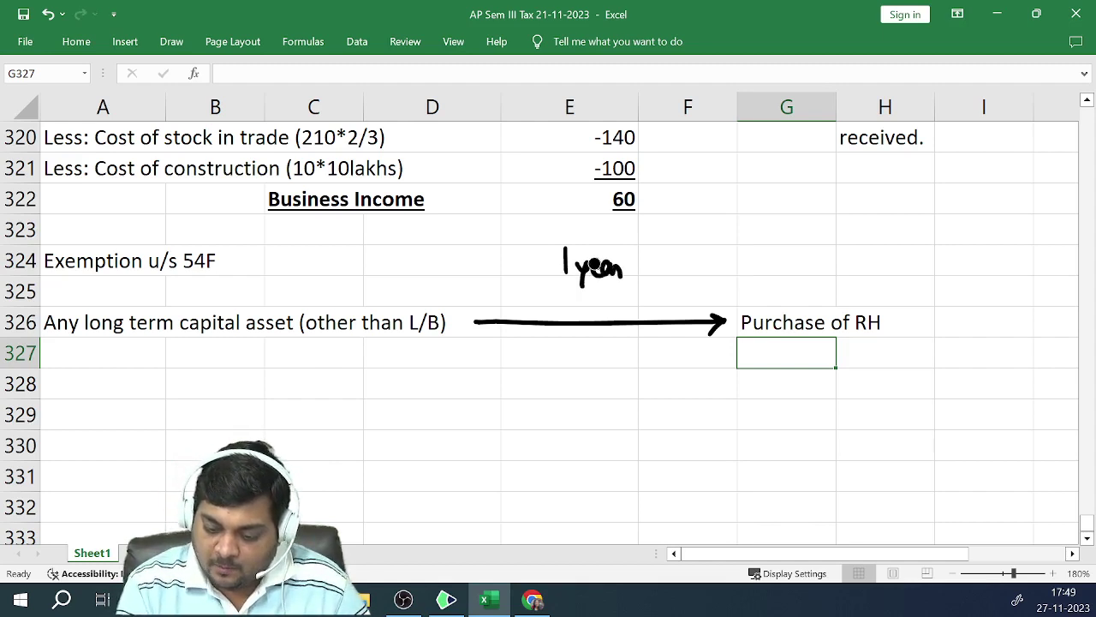
key("ctrl+z")
key("ctrl+z")
mouse_move(559, 289)
left_mouse_down()
mouse_move(600, 319)
mouse_move(630, 291)
left_mouse_up()
left_click_drag(591, 269, 630, 266)
Handwrite '3 year' below the ink arrow
left_click(562, 298)
mouse_move(560, 338)
left_mouse_down()
mouse_move(572, 346)
mouse_move(561, 360)
mouse_move(587, 378)
left_mouse_up()
left_click_drag(596, 351, 635, 343)
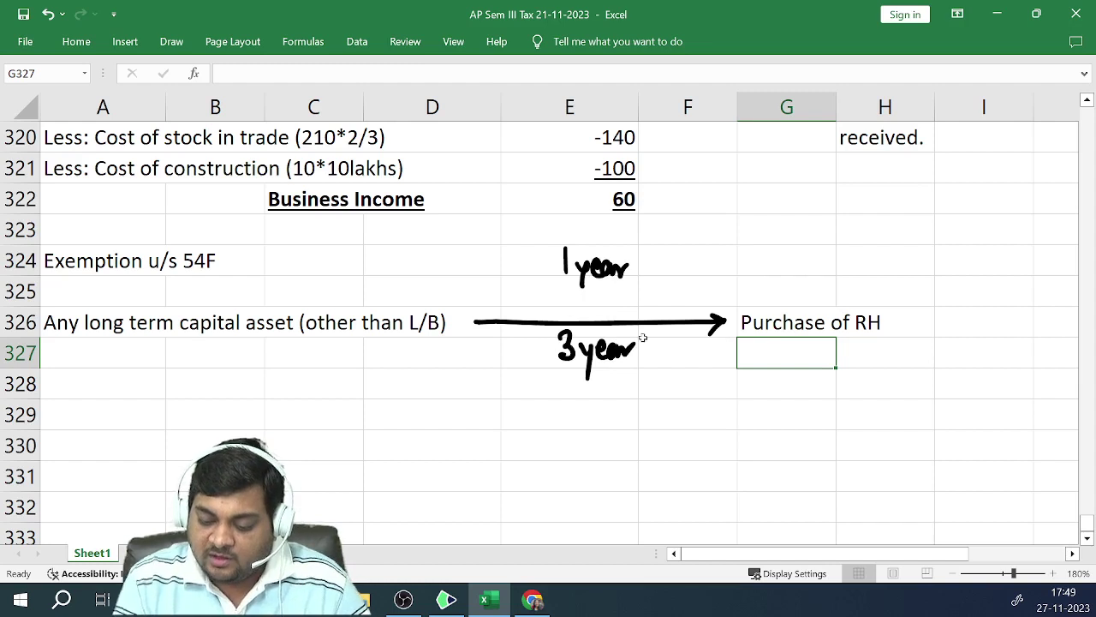
left_click_drag(555, 286, 572, 312)
left_click_drag(637, 351, 558, 346)
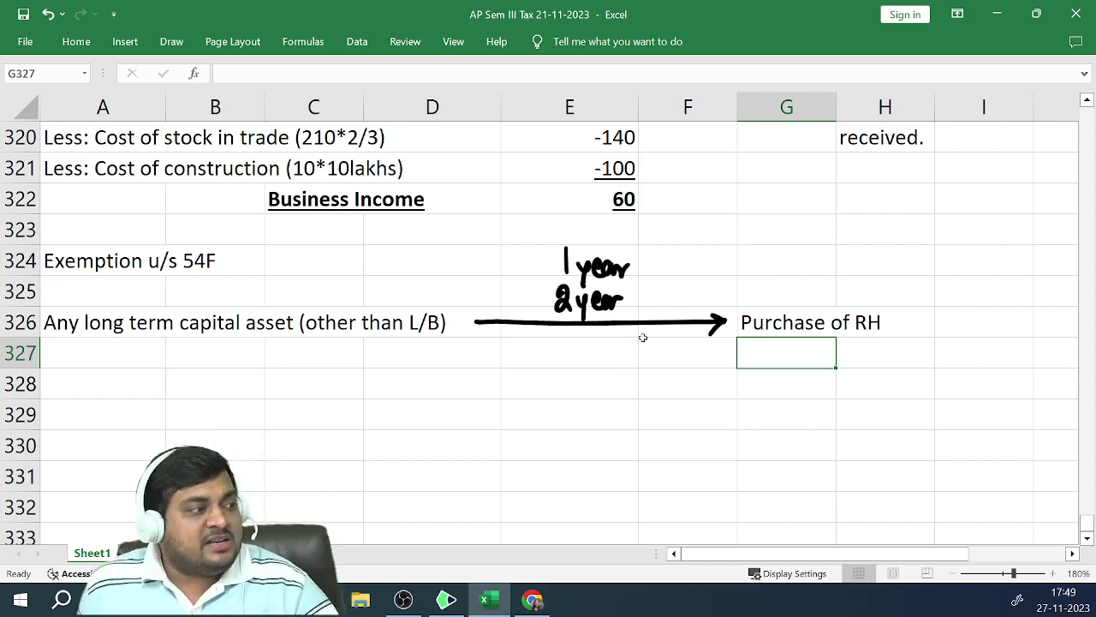
Restore the '3 year' note and draw a box around the 1, 2 and 3 year notes
key("ctrl+z")
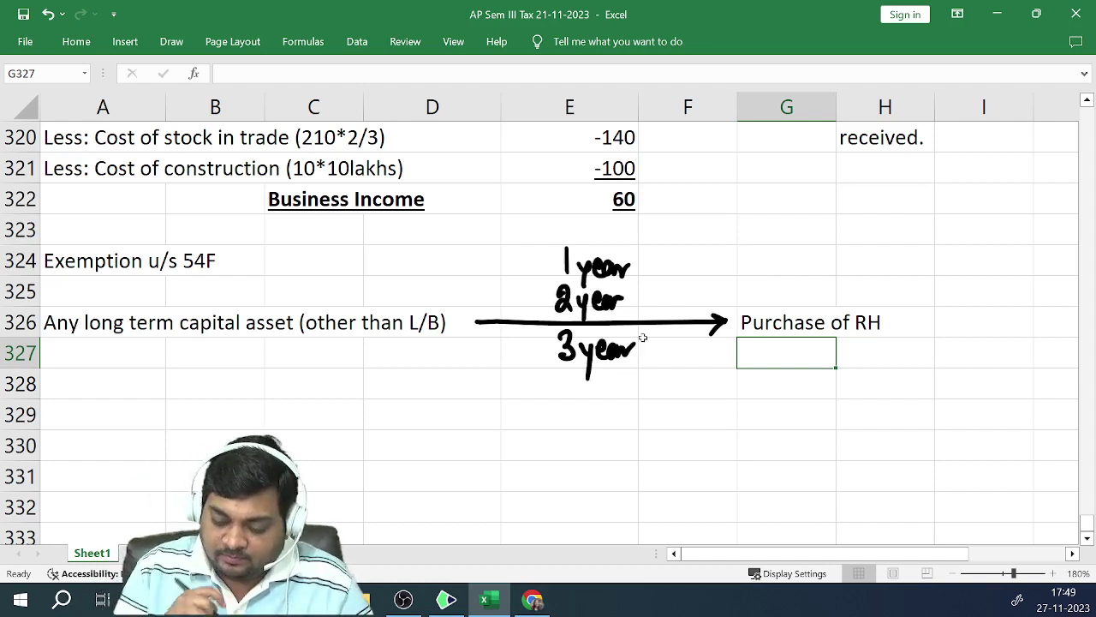
left_click_drag(537, 231, 538, 402)
key("ctrl+z")
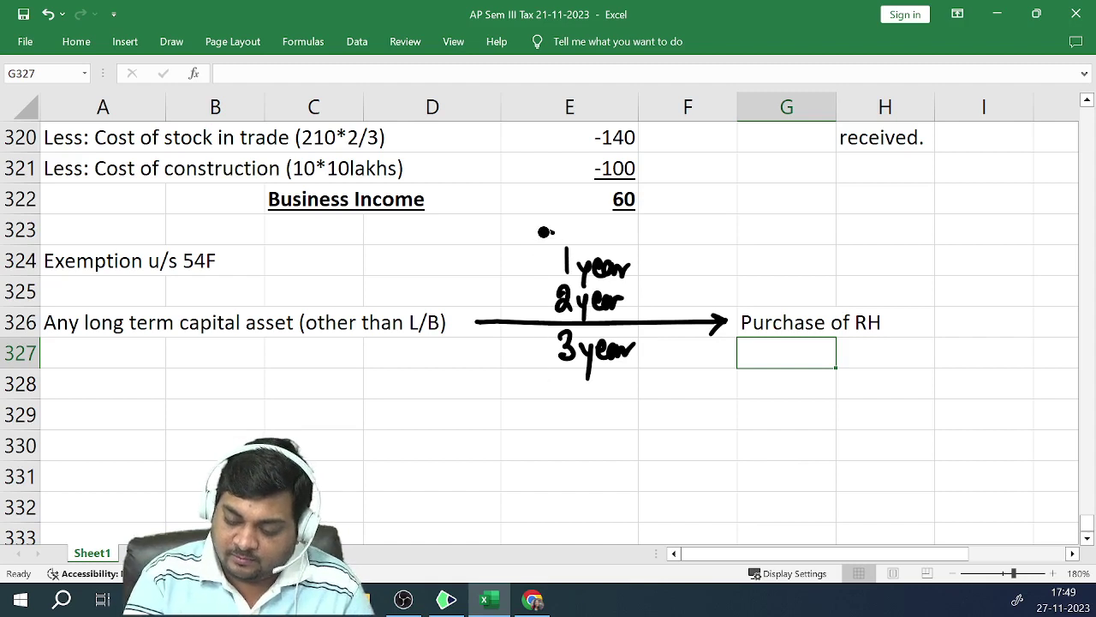
mouse_move(549, 230)
left_mouse_down()
mouse_move(664, 347)
mouse_move(543, 402)
left_mouse_up()
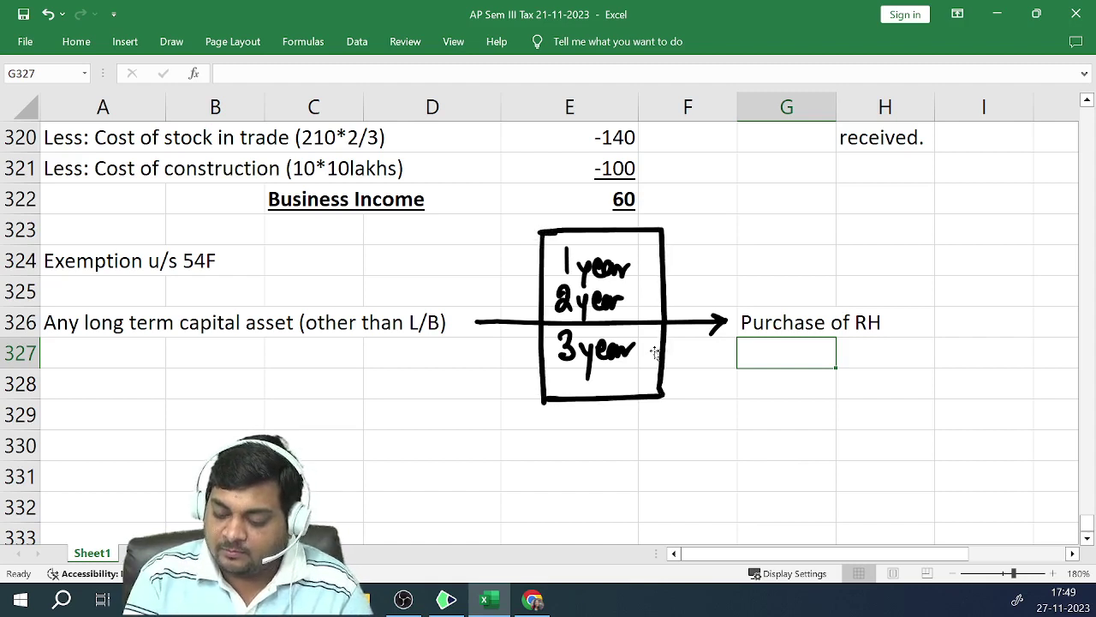
left_click_drag(656, 348, 659, 385)
left_click_drag(543, 398, 665, 395)
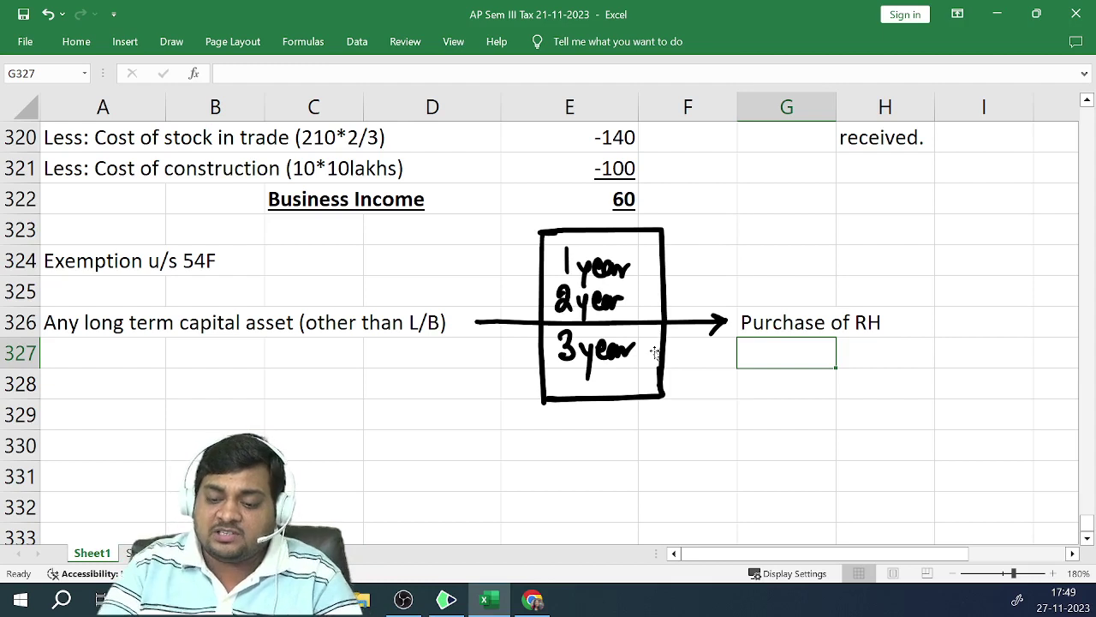
Make the 'Exemption u/s 54F' heading in A324 bold and underlined
left_click(135, 261)
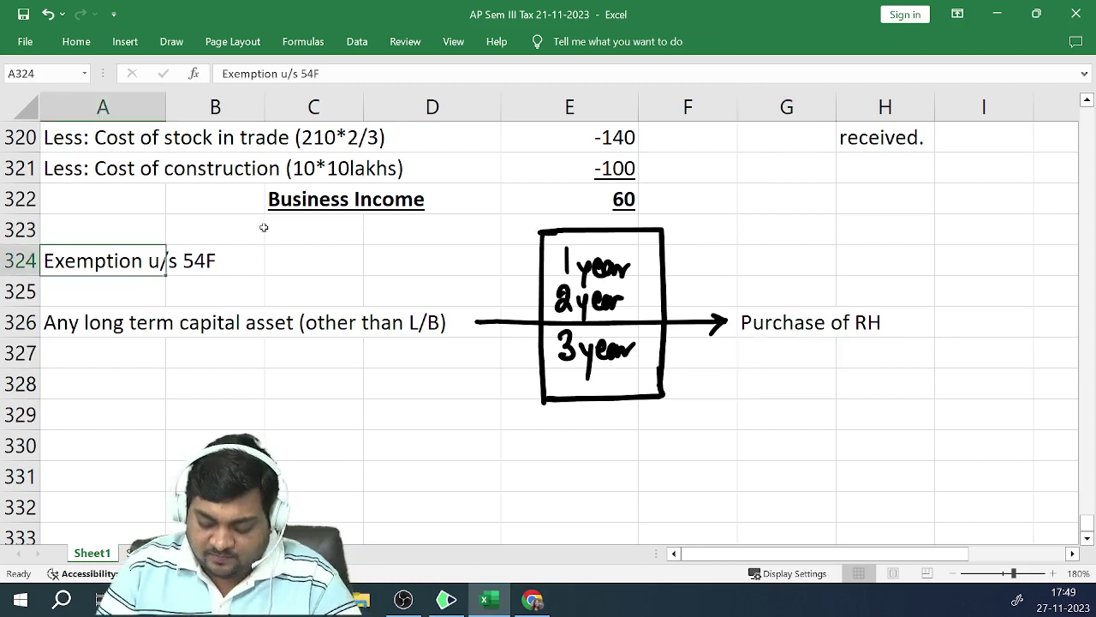
key("ctrl+b")
key("ctrl+u")
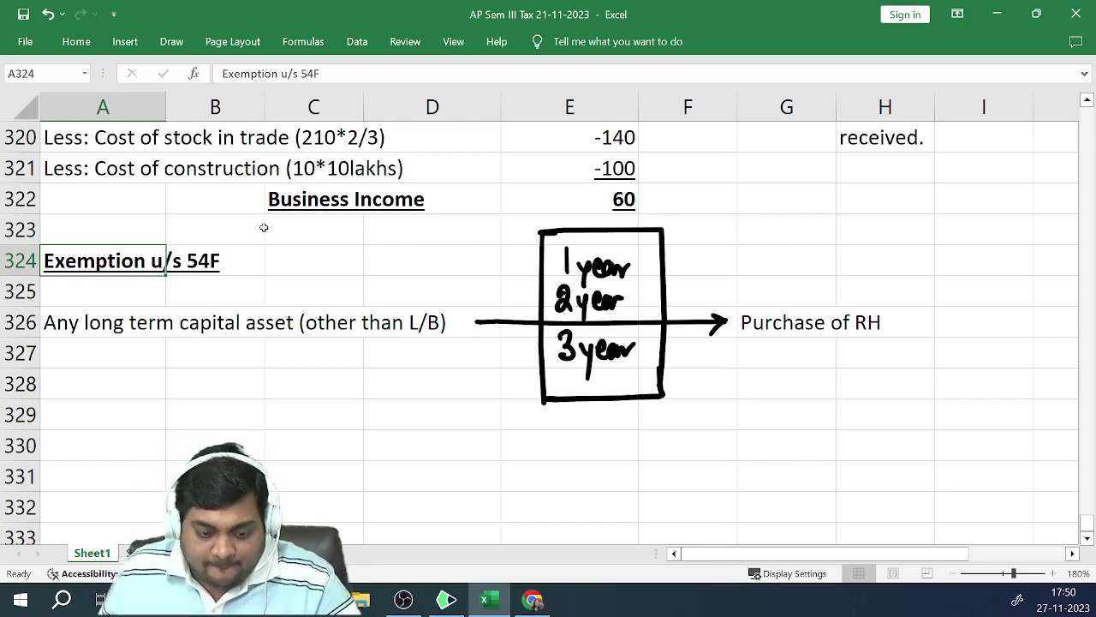
key("Down")
key("Down")
key("Down")
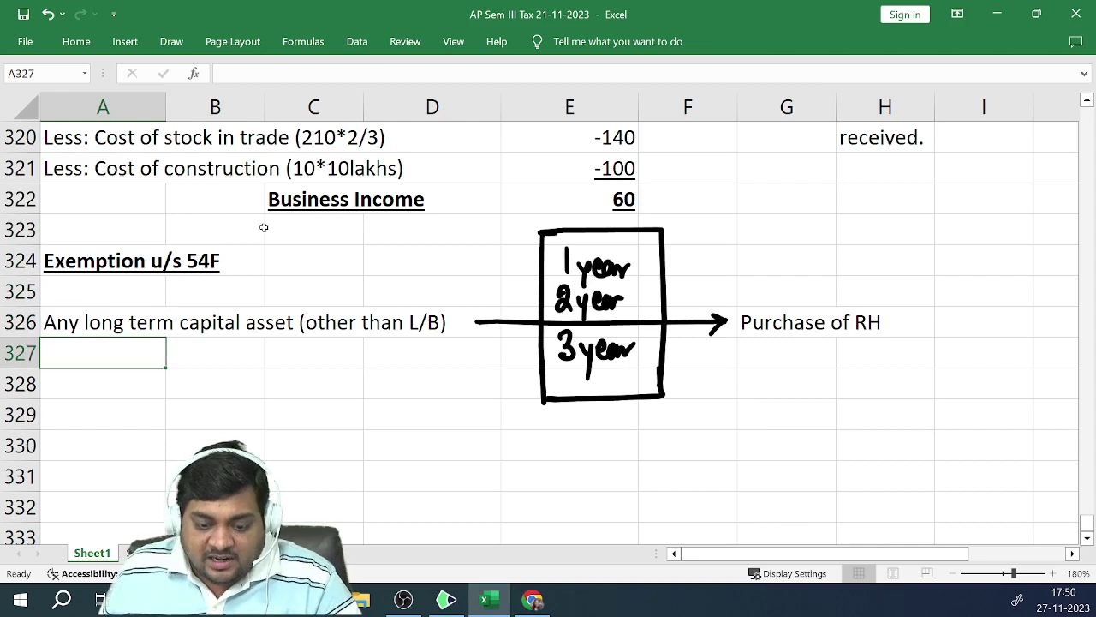
key("Right")
key("Right")
key("Right")
key("Right")
key("Right")
key("Right")
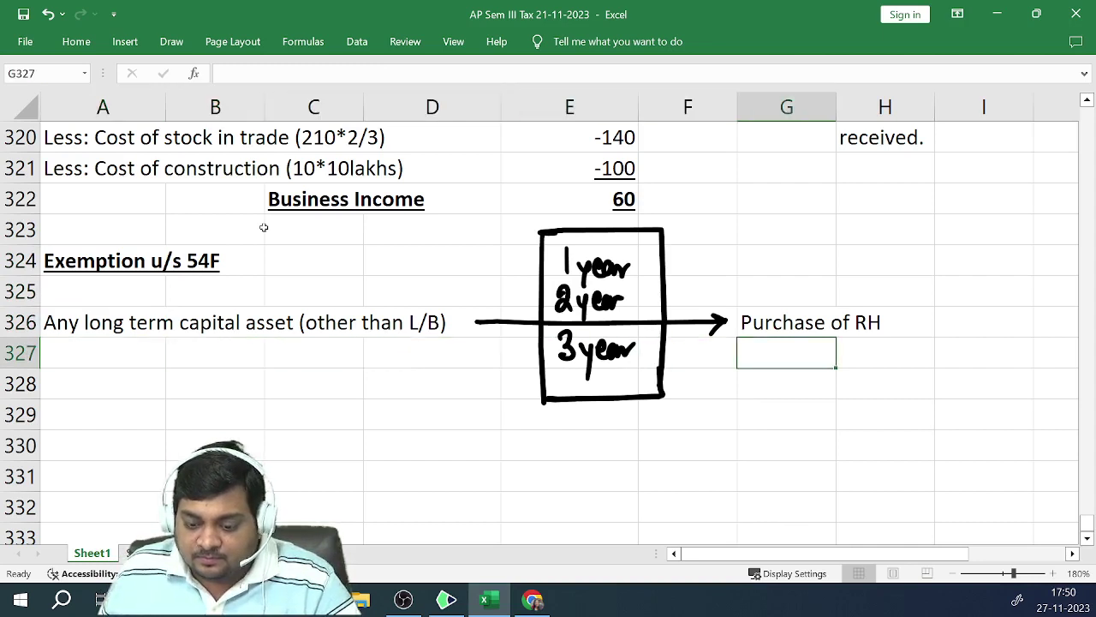
In G327–G329 note: 'Assessee should not have more than one house other than the new house on the date of transfer'
type("Assess")
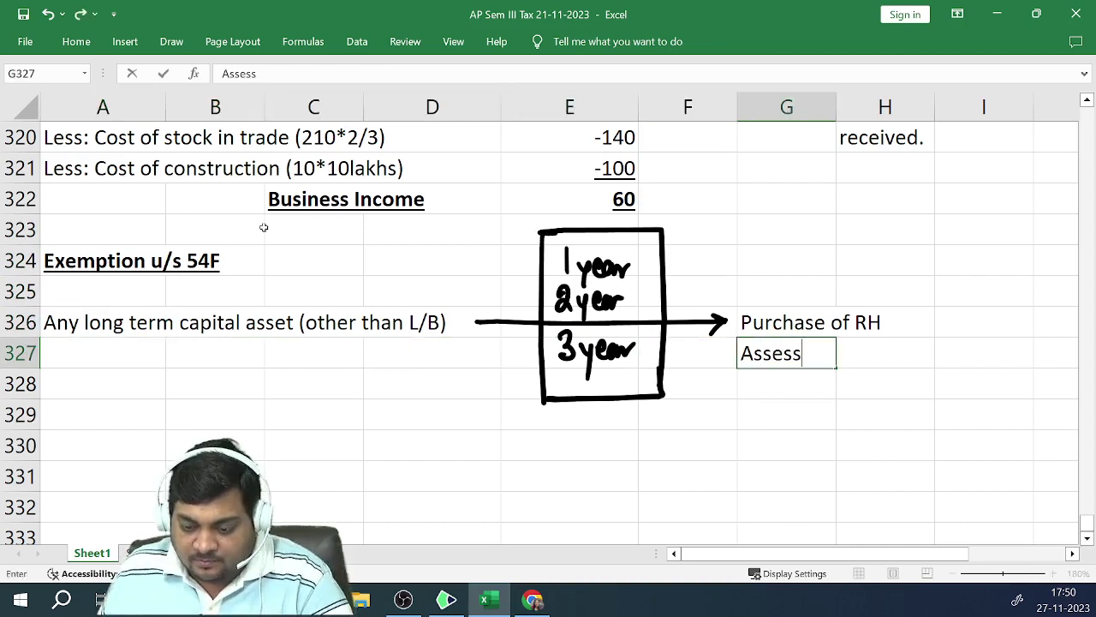
type("ee s")
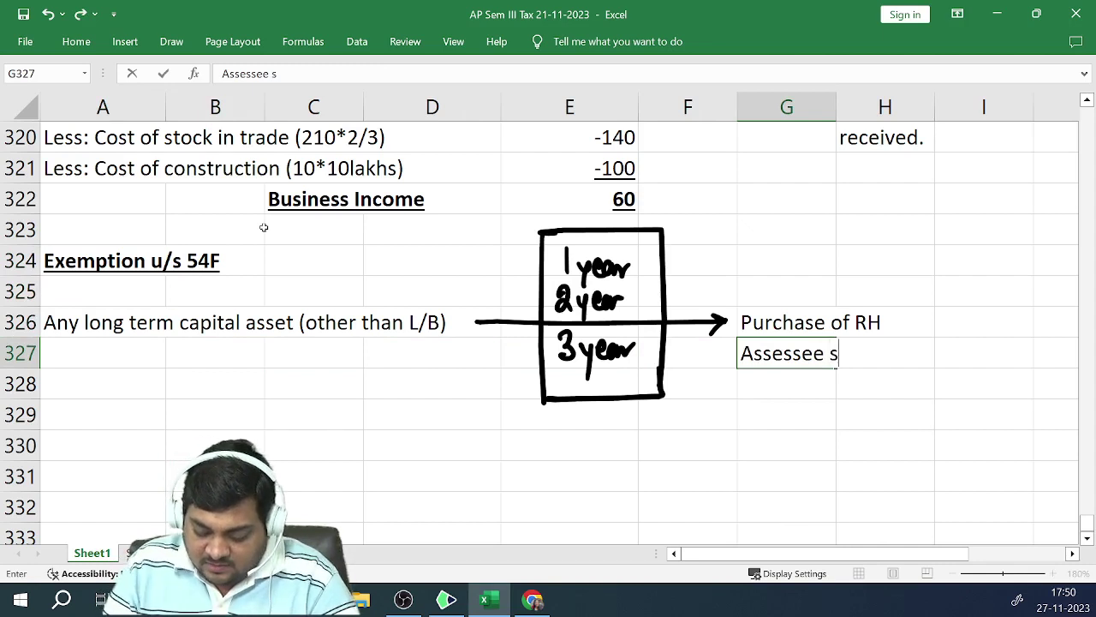
type("hoyuld")
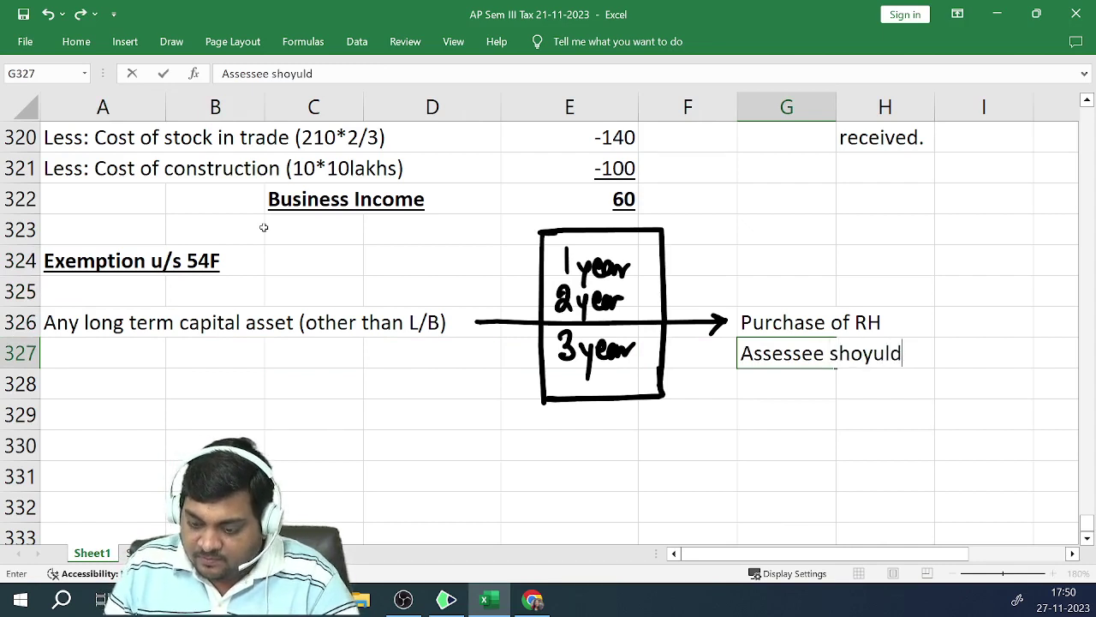
key("BackSpace")
key("BackSpace")
key("BackSpace")
key("BackSpace")
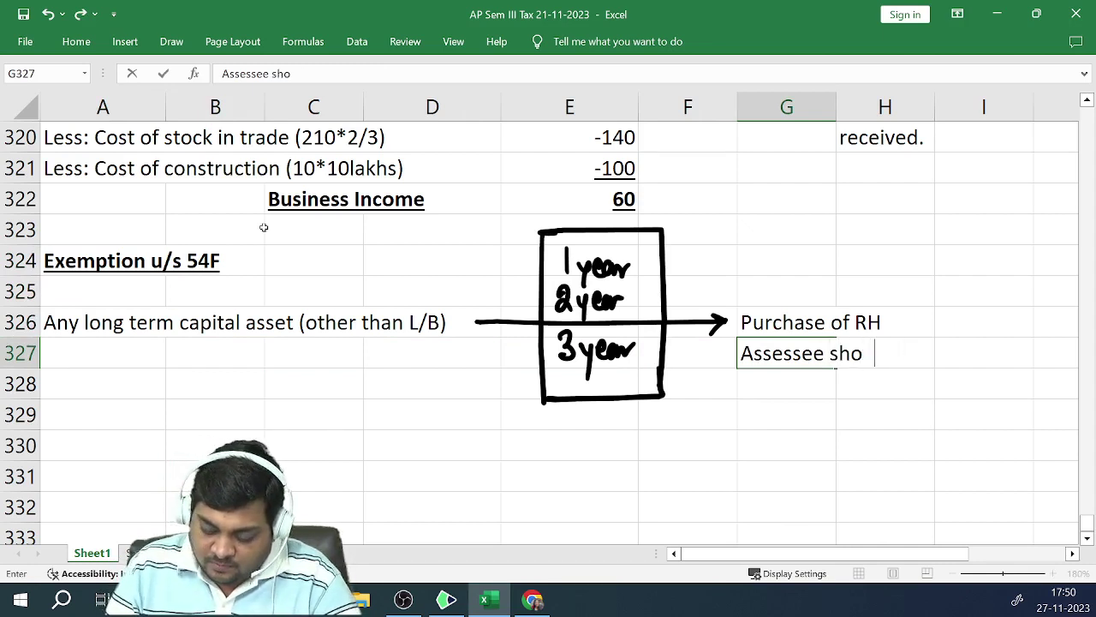
type("uld")
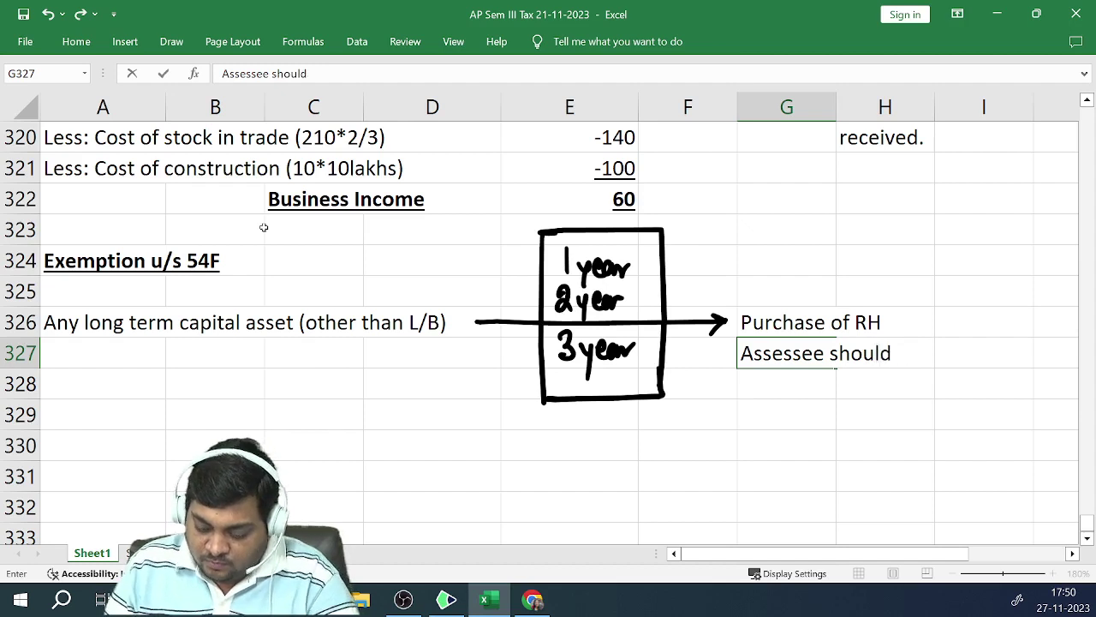
type(" not hav")
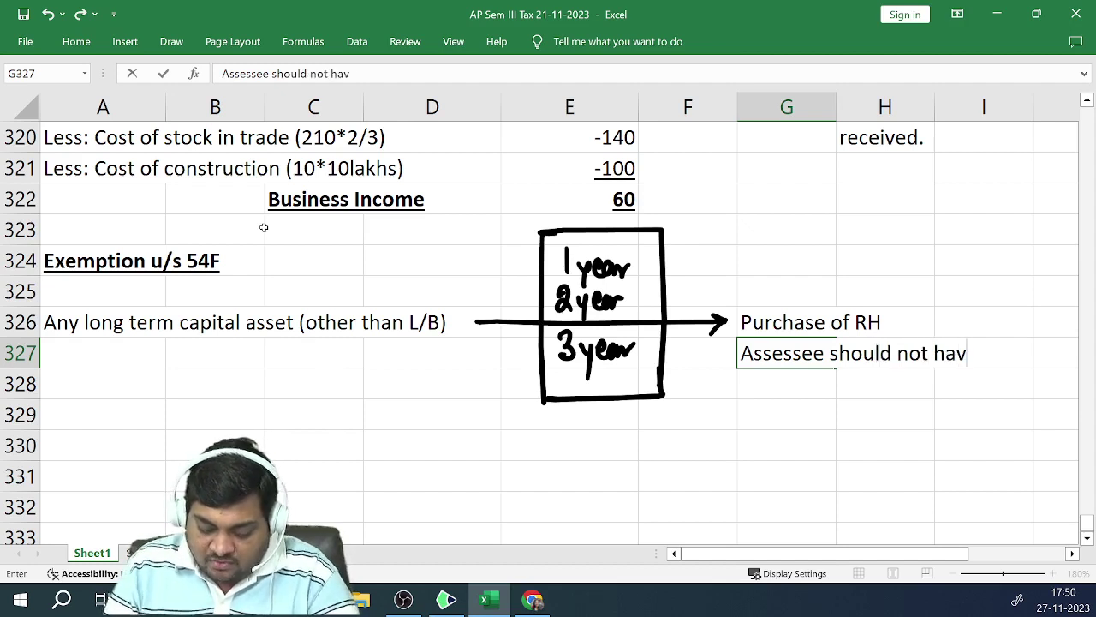
type("e more t")
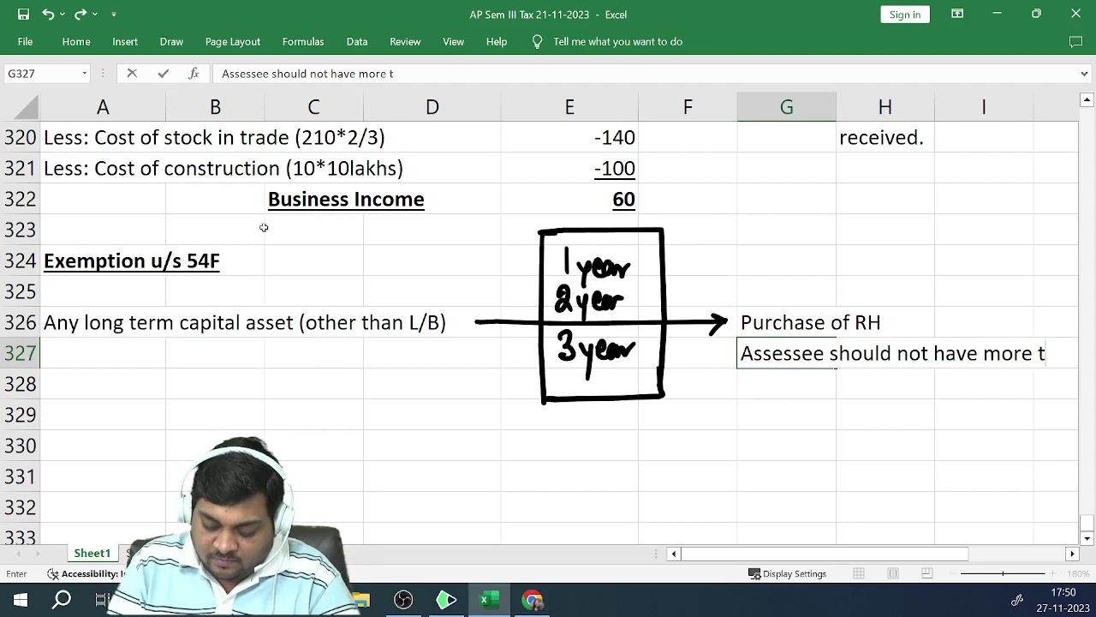
type("han")
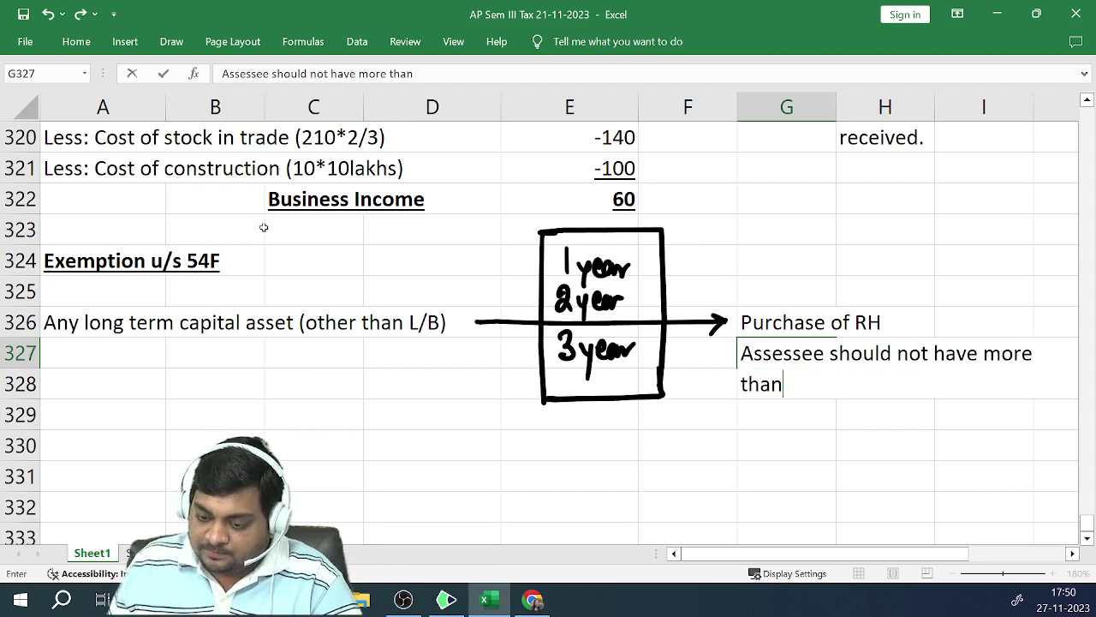
key("Return")
type("one")
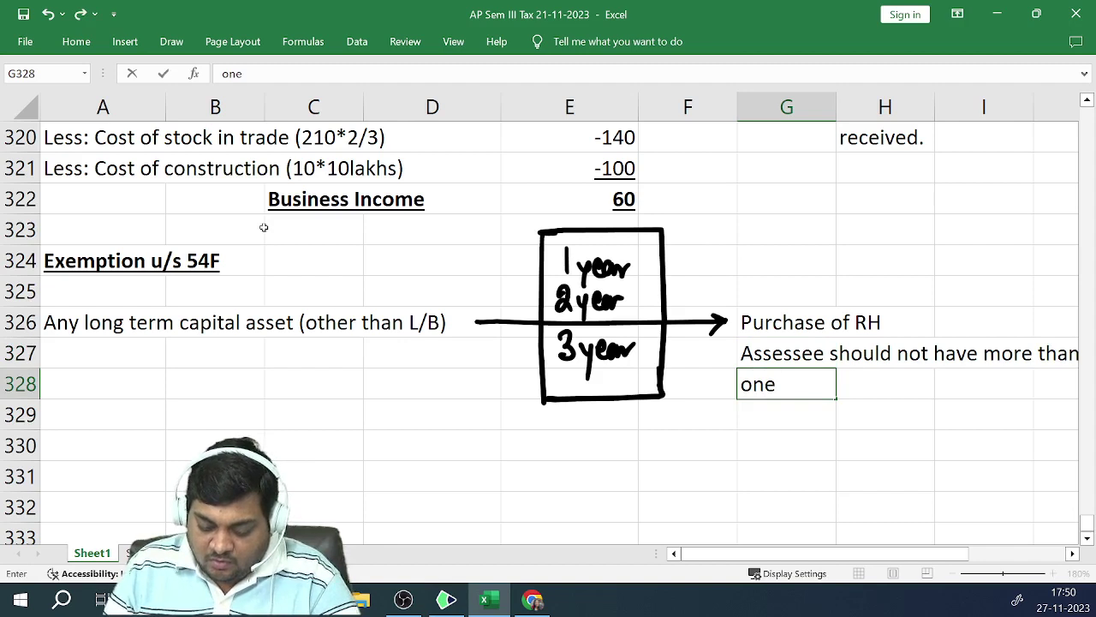
type(" house")
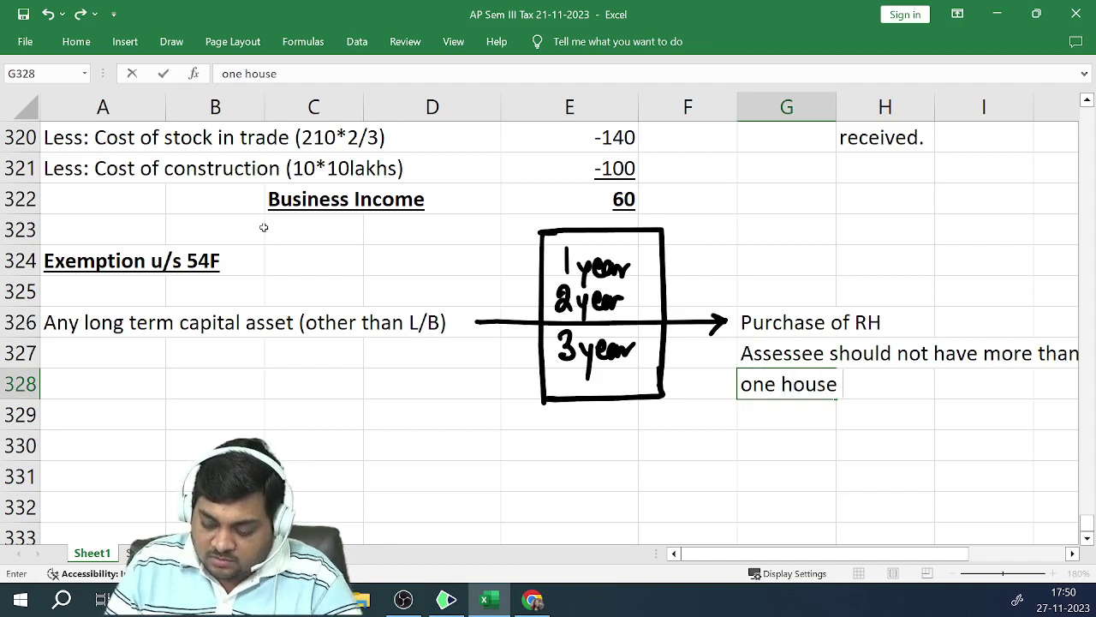
type(" other t")
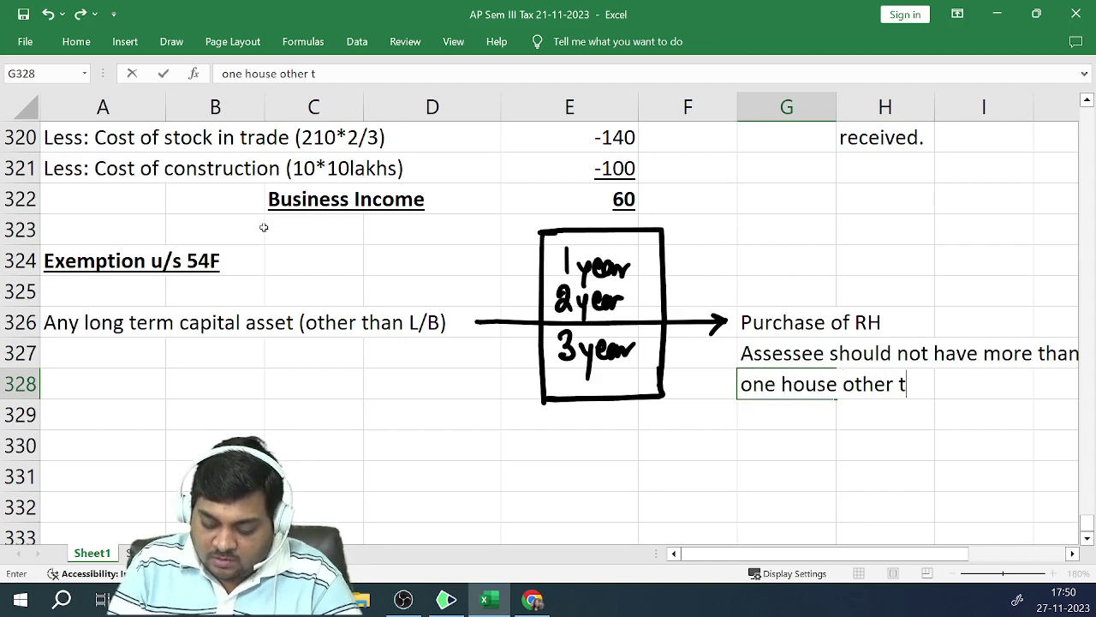
type("han the n")
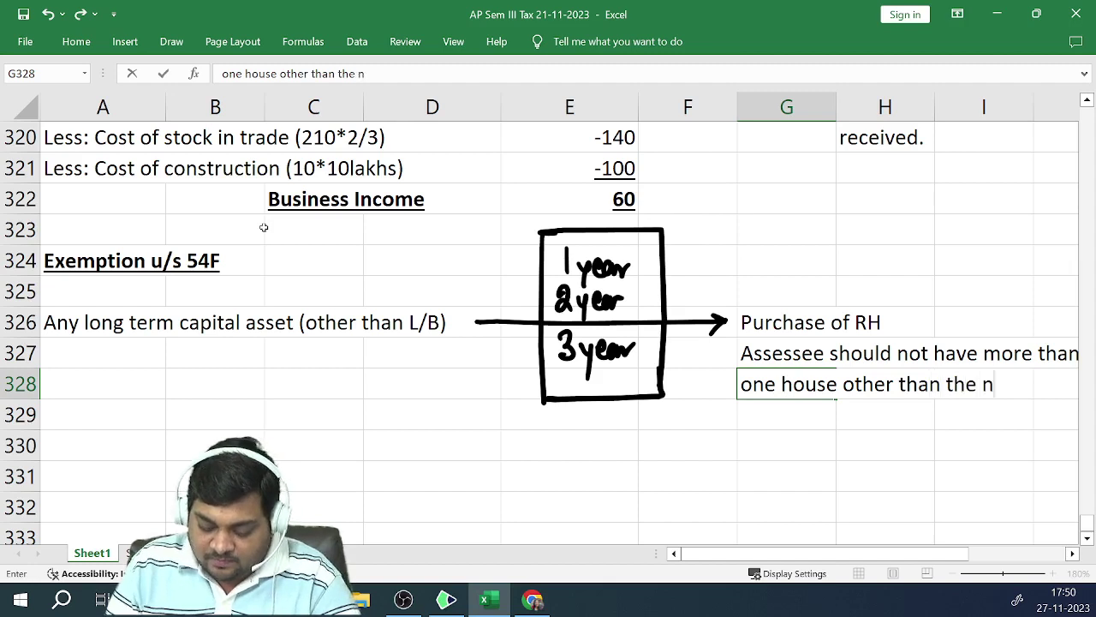
type("ew house")
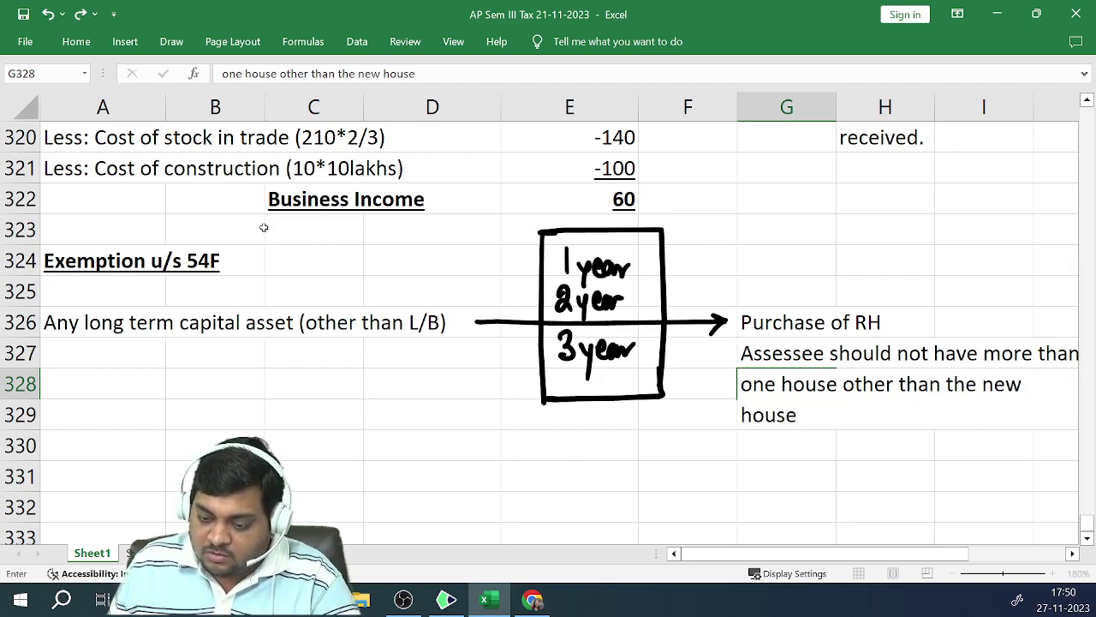
key("Return")
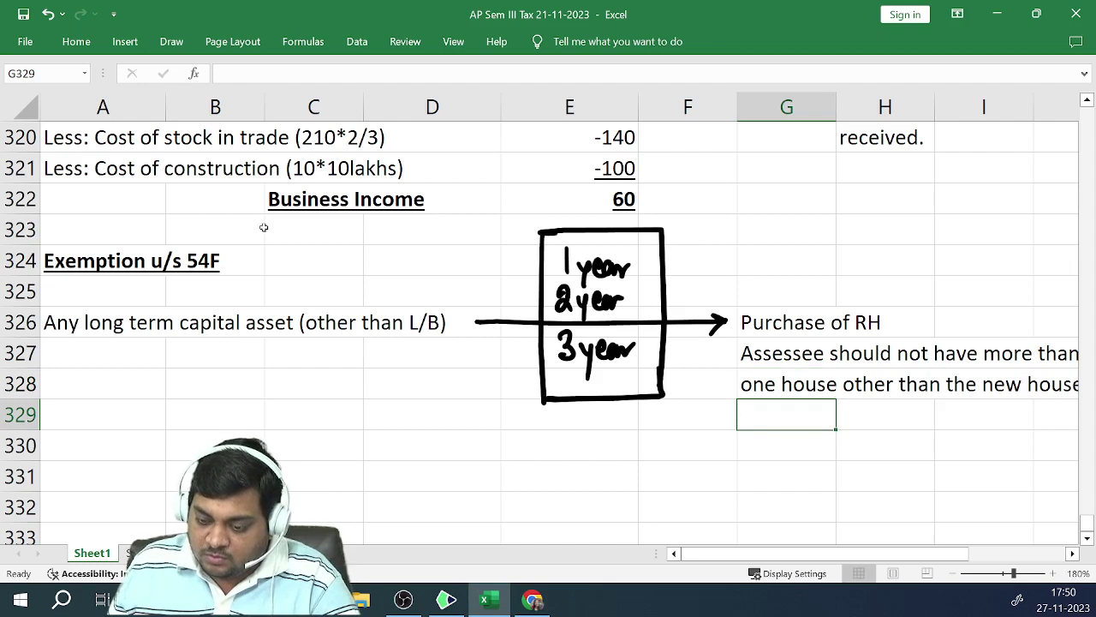
type("on the ")
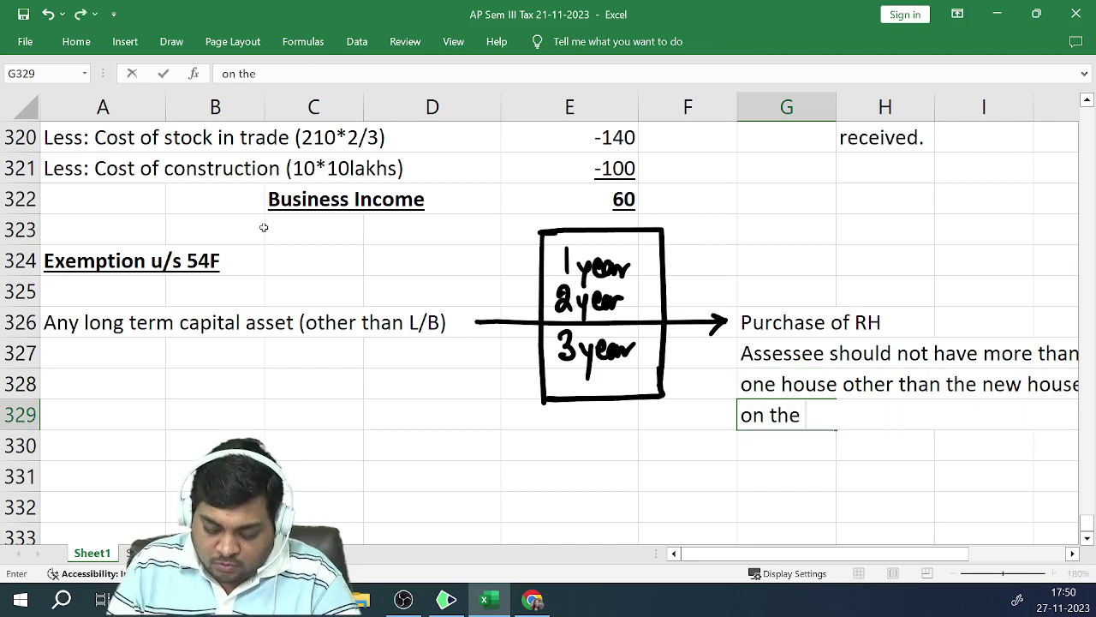
type("date of ")
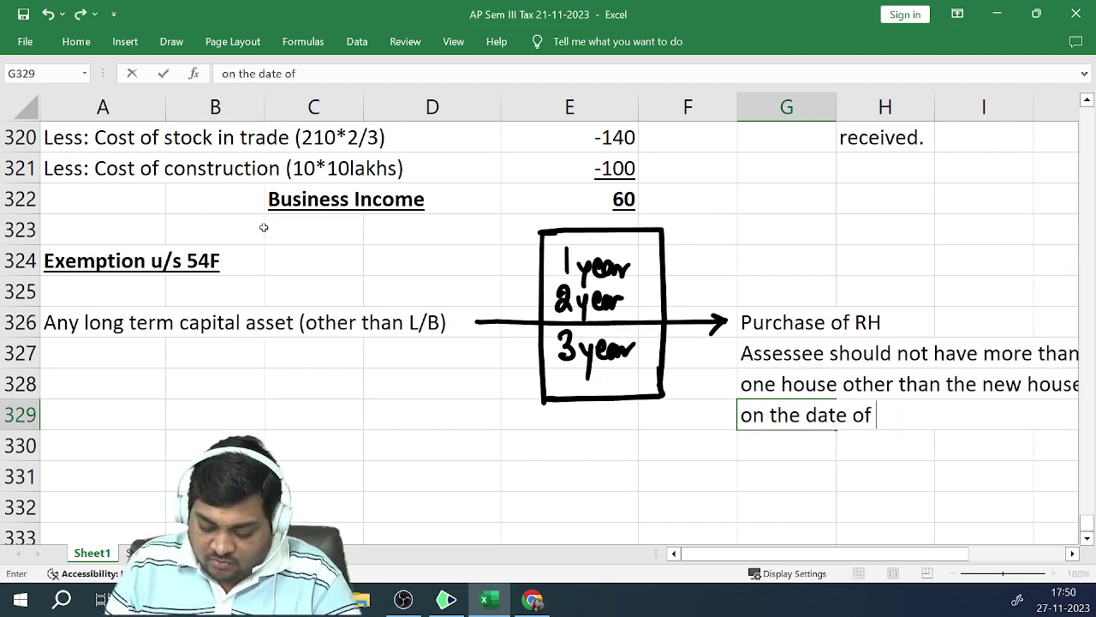
type("transfer")
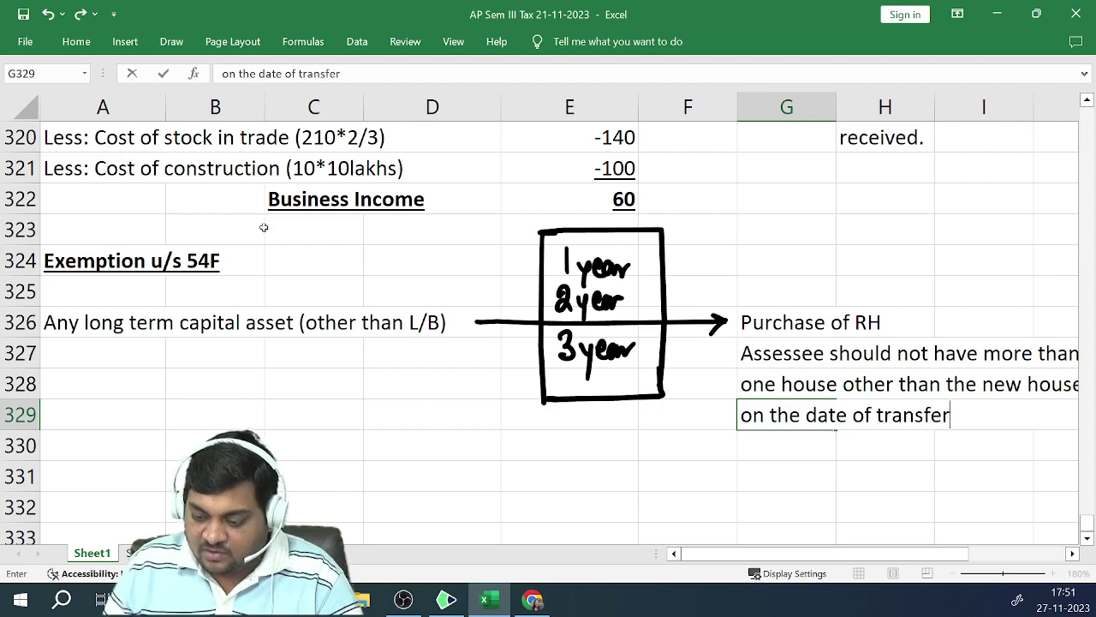
key("Return")
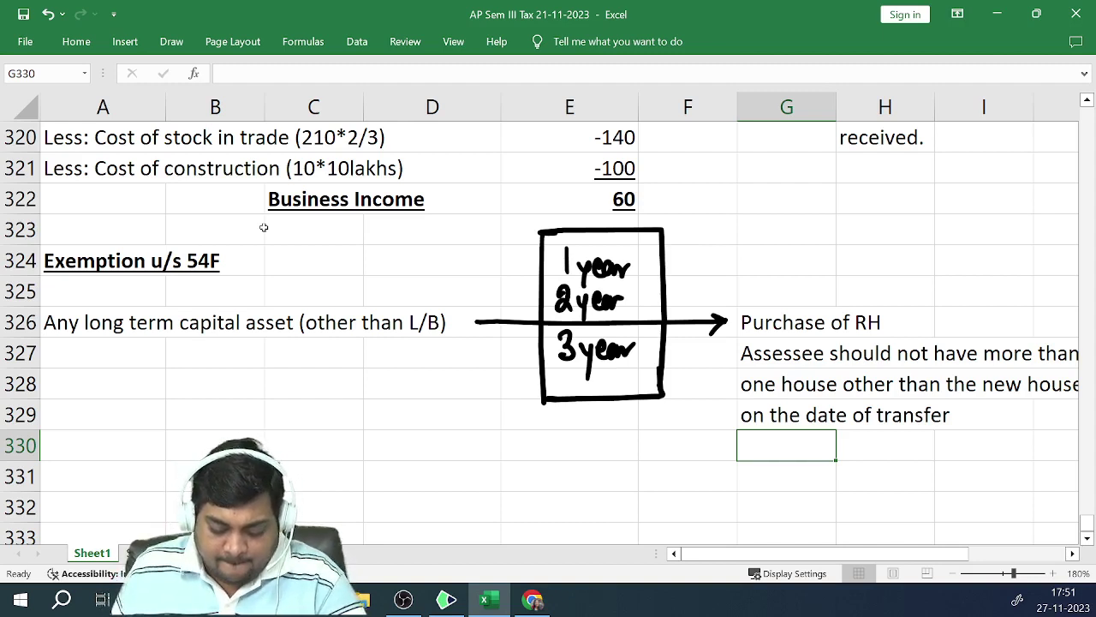
In A330 enter 'Exemption = Gross LTCG * cost of the new house/net sale consideration'
key("Left")
key("Left")
key("Left")
key("Left")
key("Left")
key("Left")
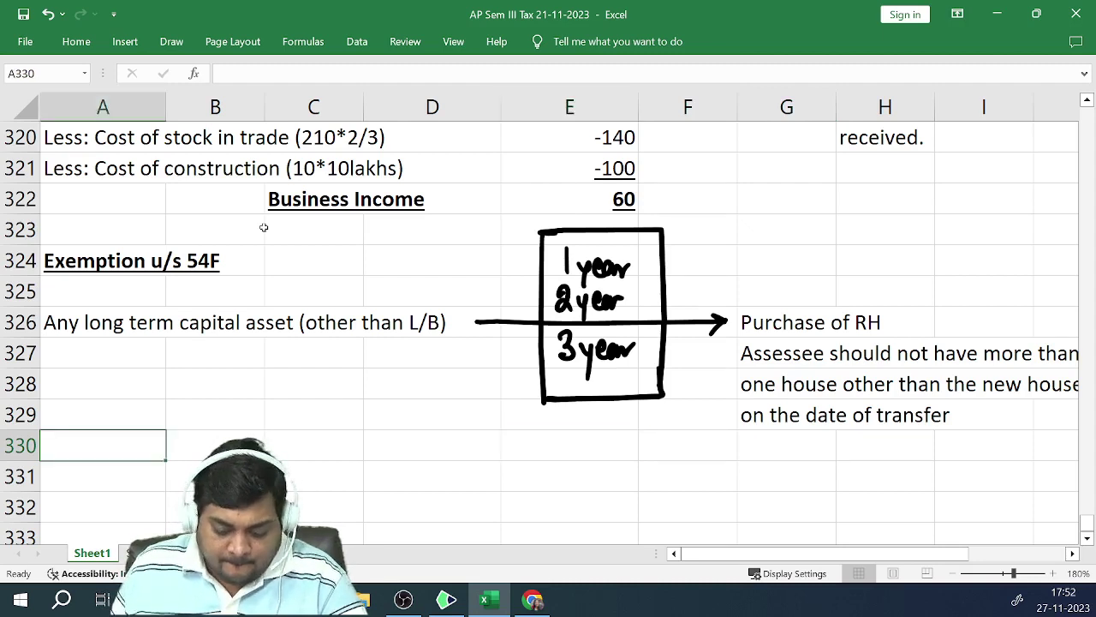
type("Exemp")
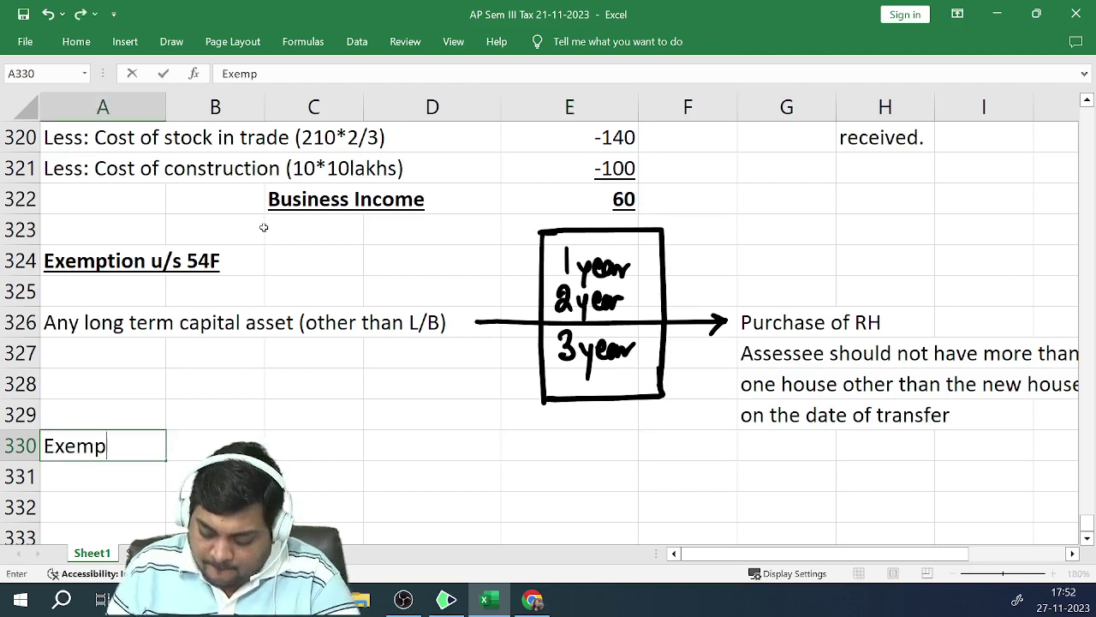
type("tion ")
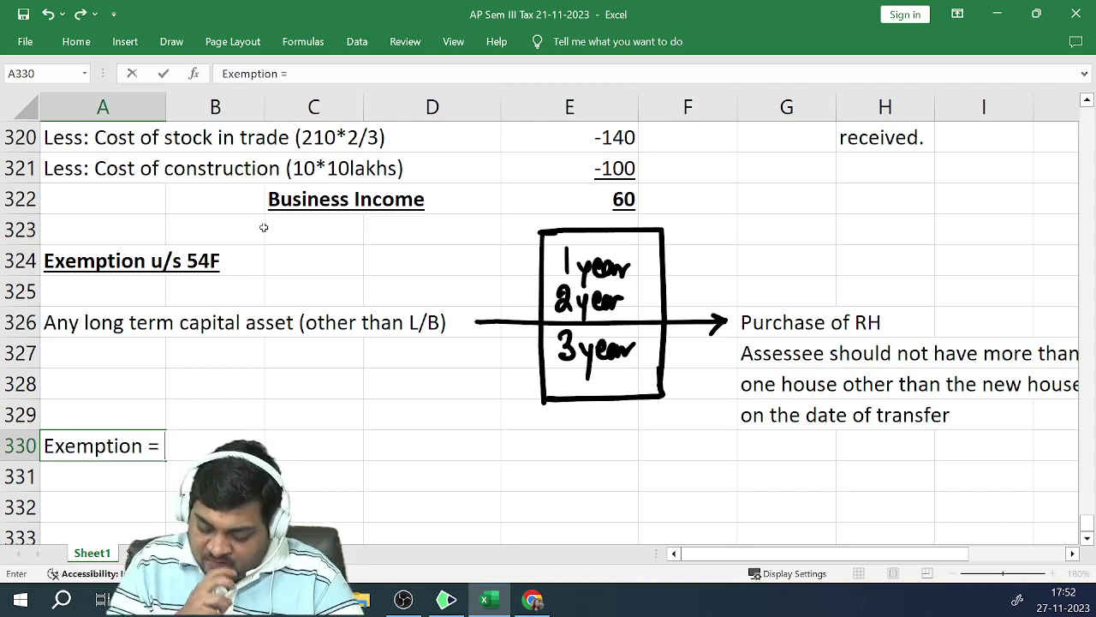
type("= GR")
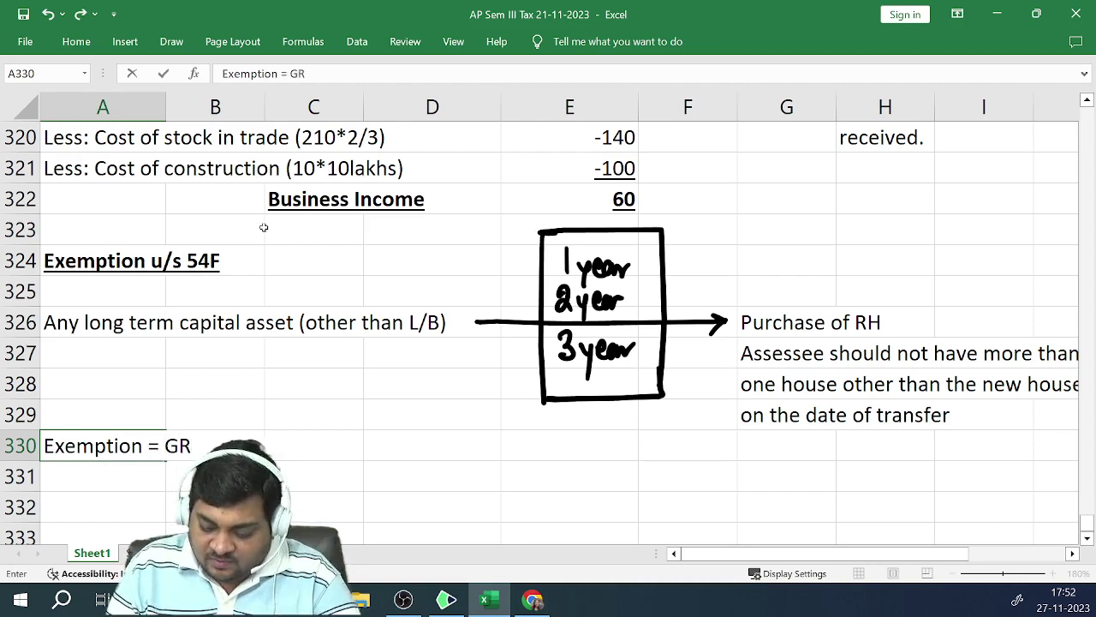
key("BackSpace")
type("ros")
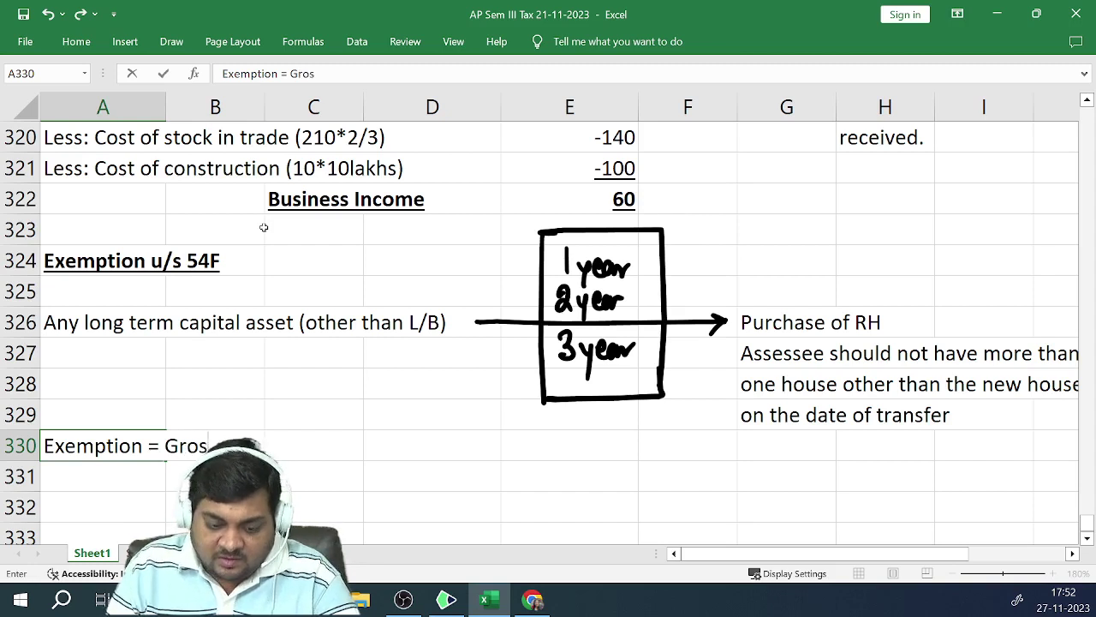
type("s LTCg")
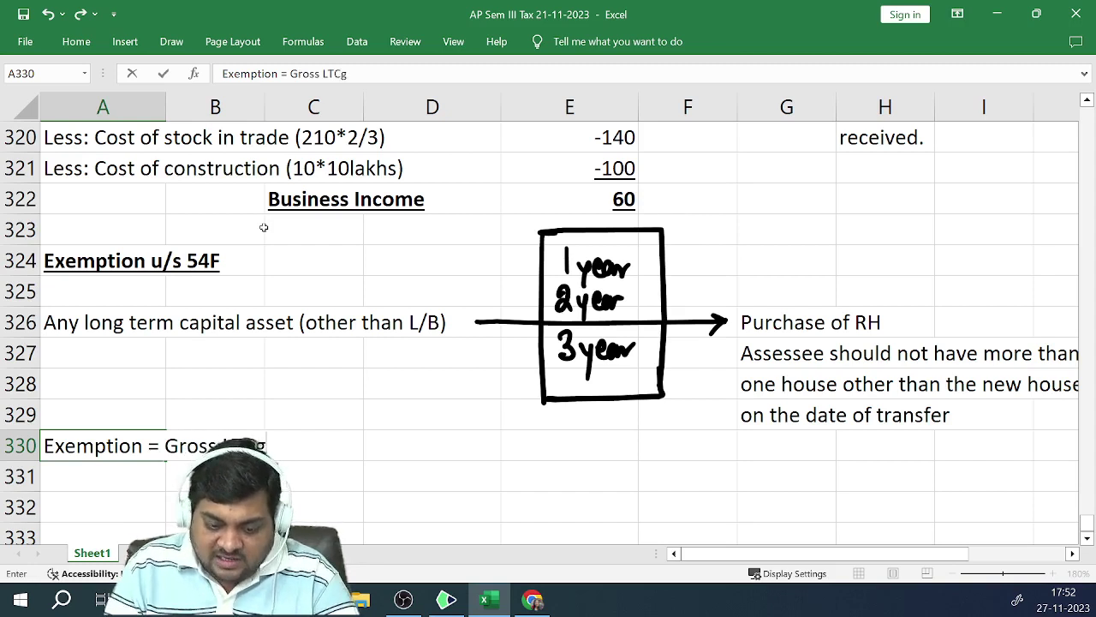
key("BackSpace")
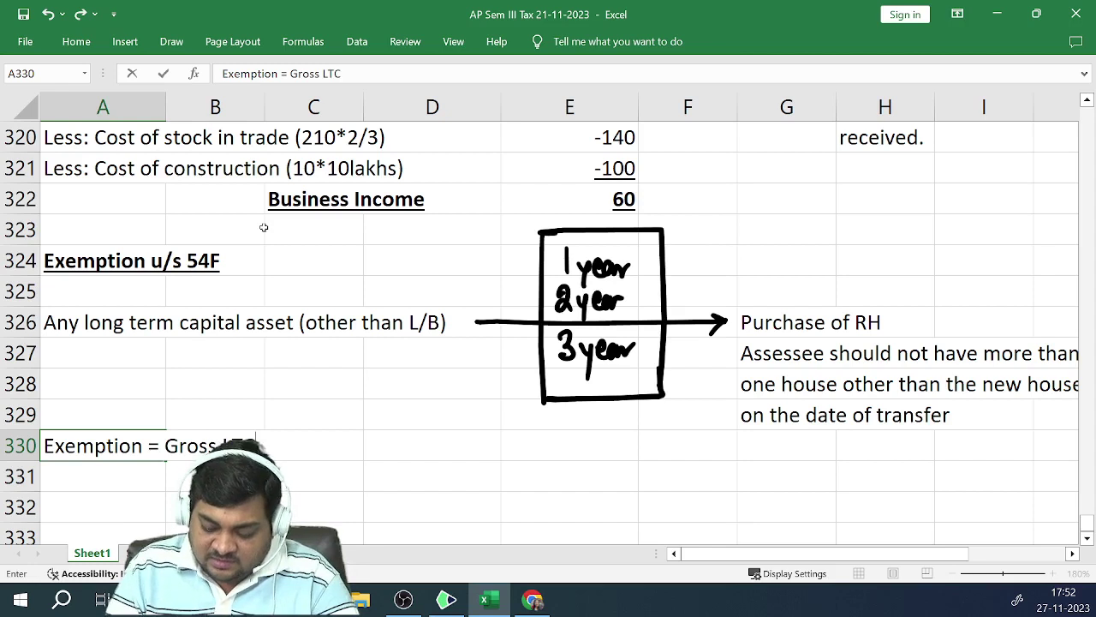
type("G")
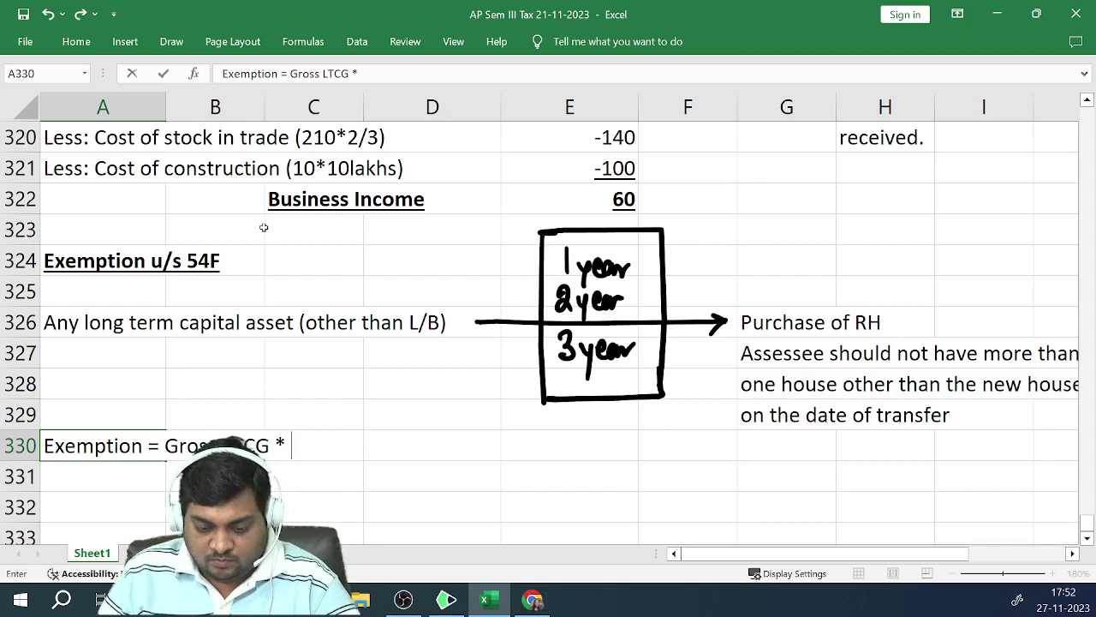
type("* cos")
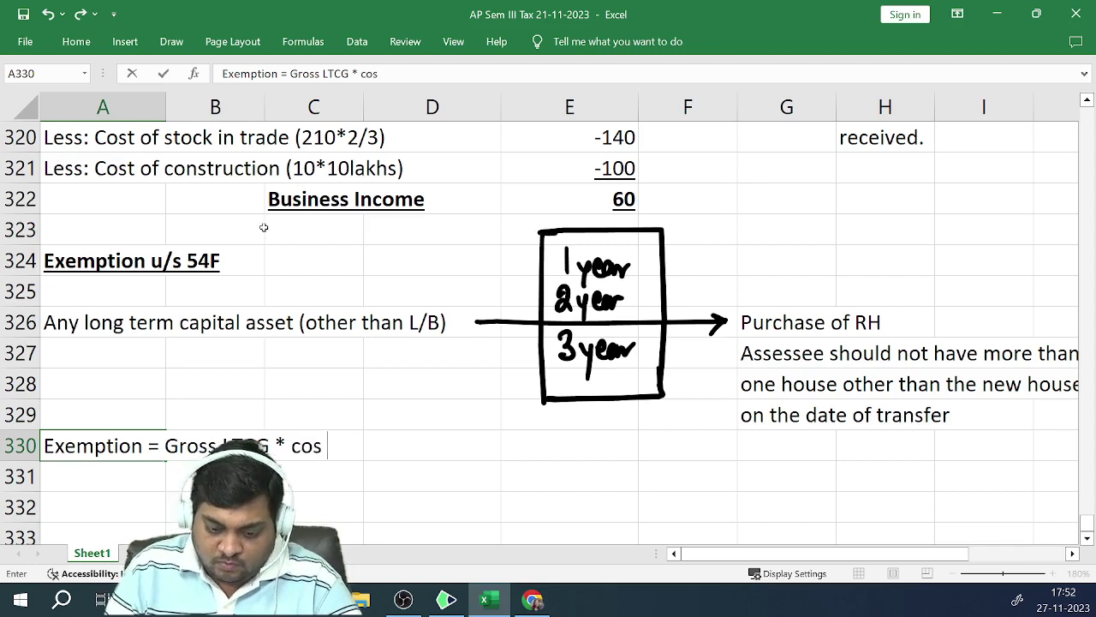
type("t")
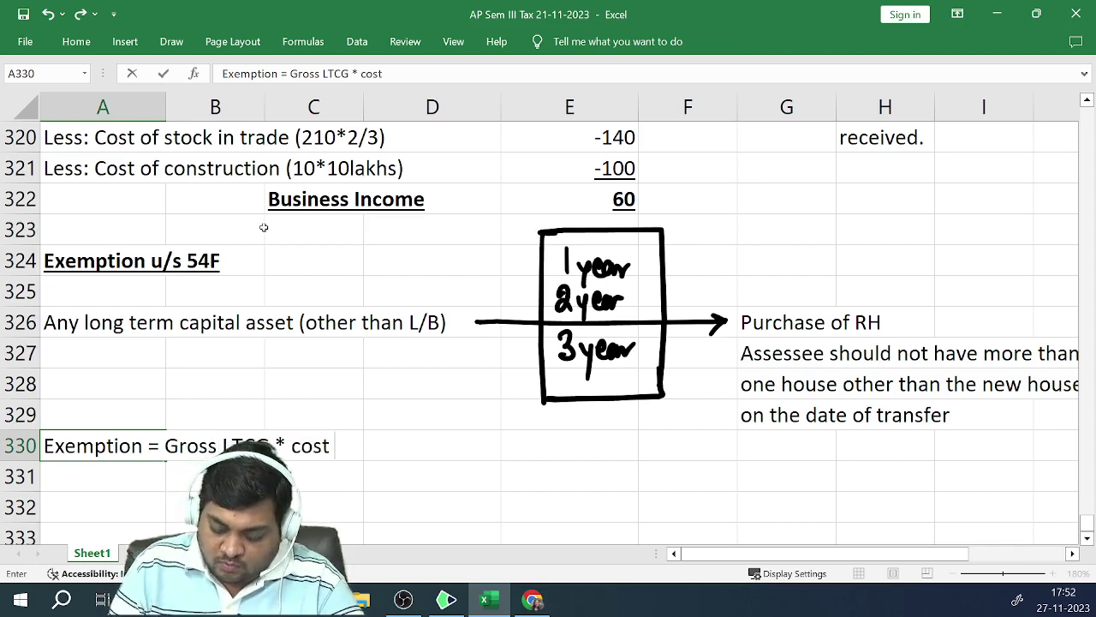
type(" of the n")
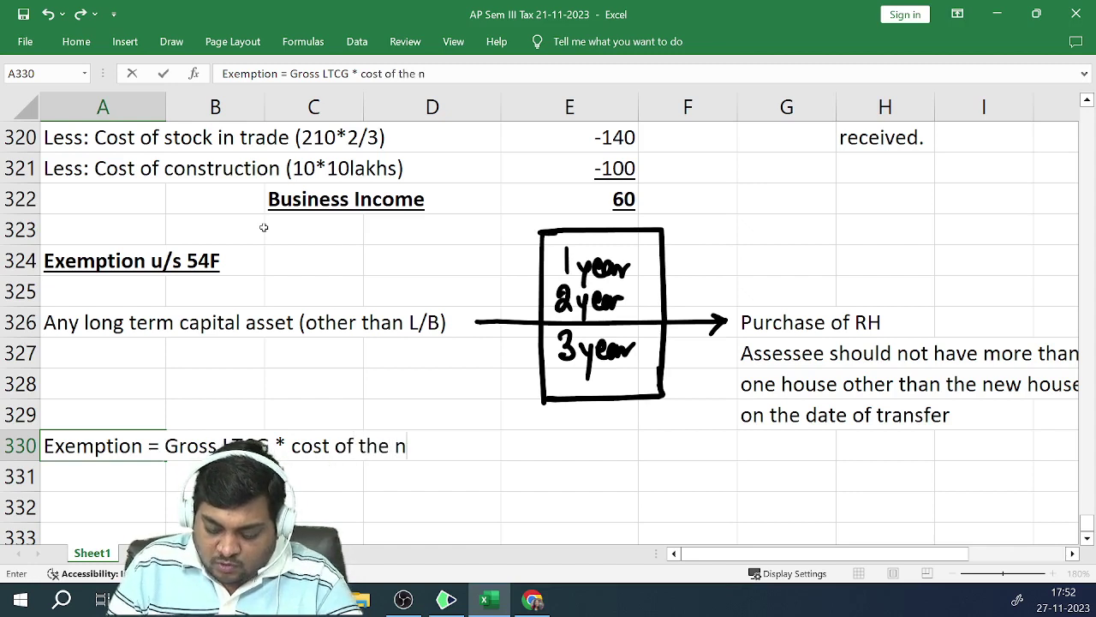
type("ew hop")
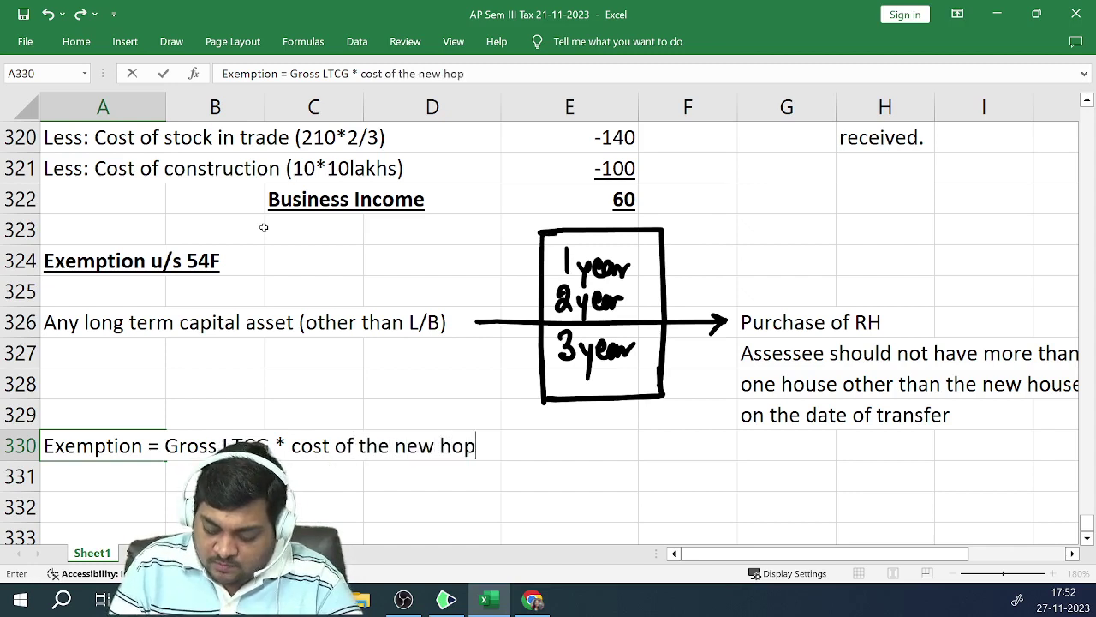
key("BackSpace")
type("us")
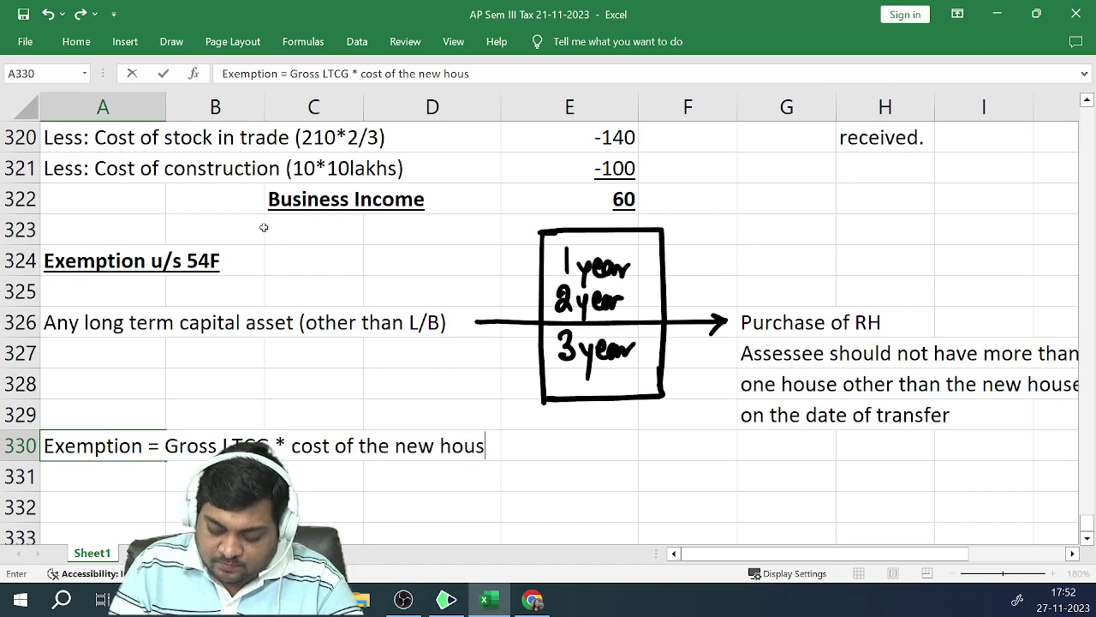
type("e/")
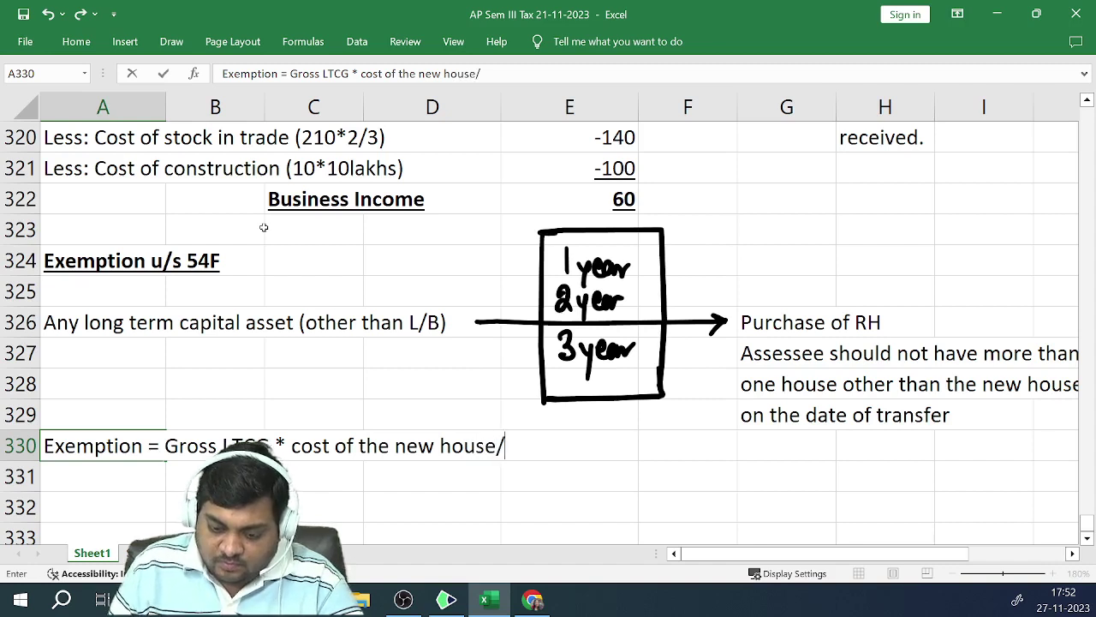
type("net s")
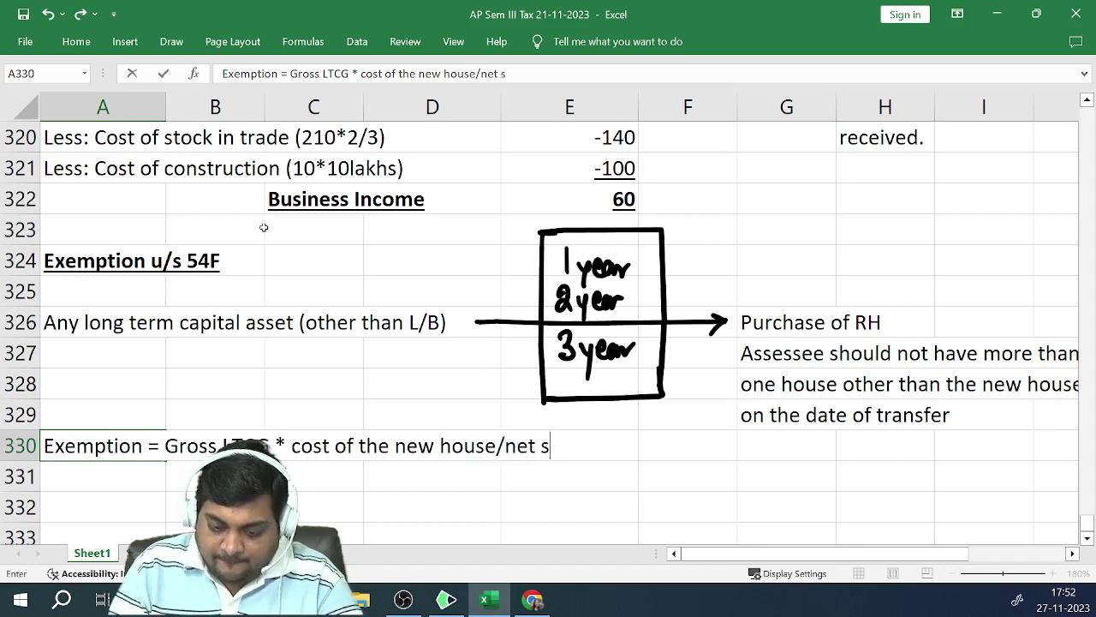
type("ale co")
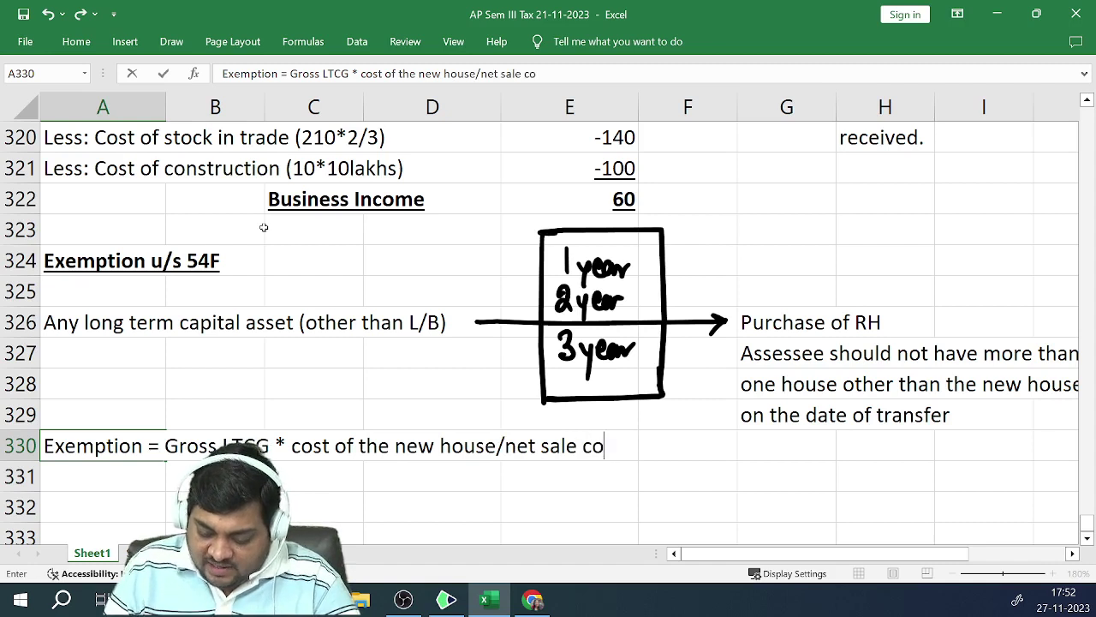
type("nsideration")
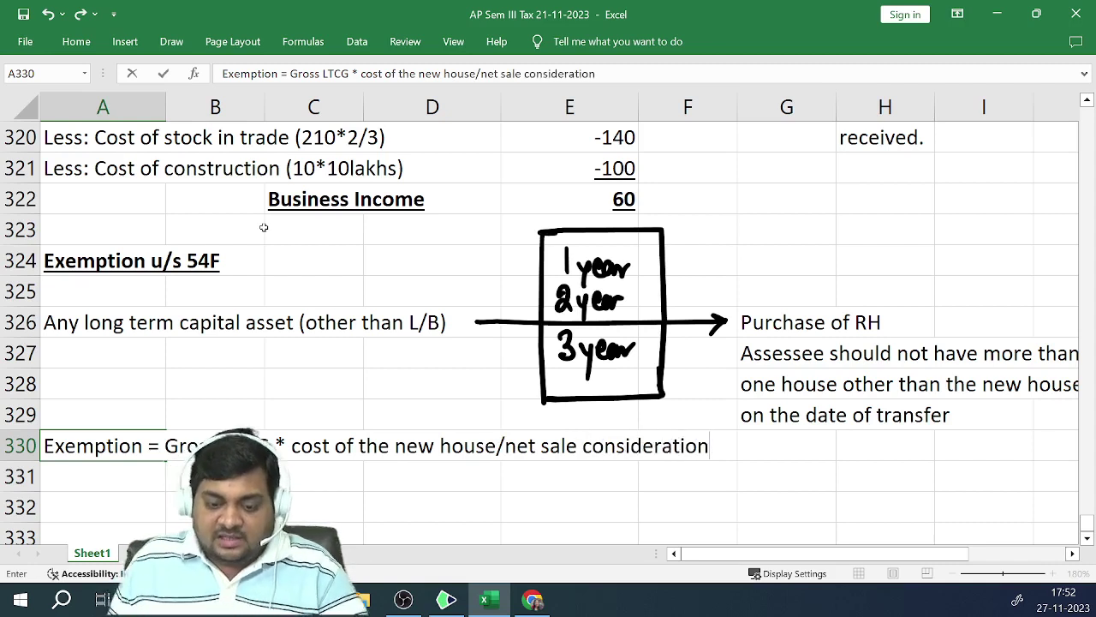
key("Return")
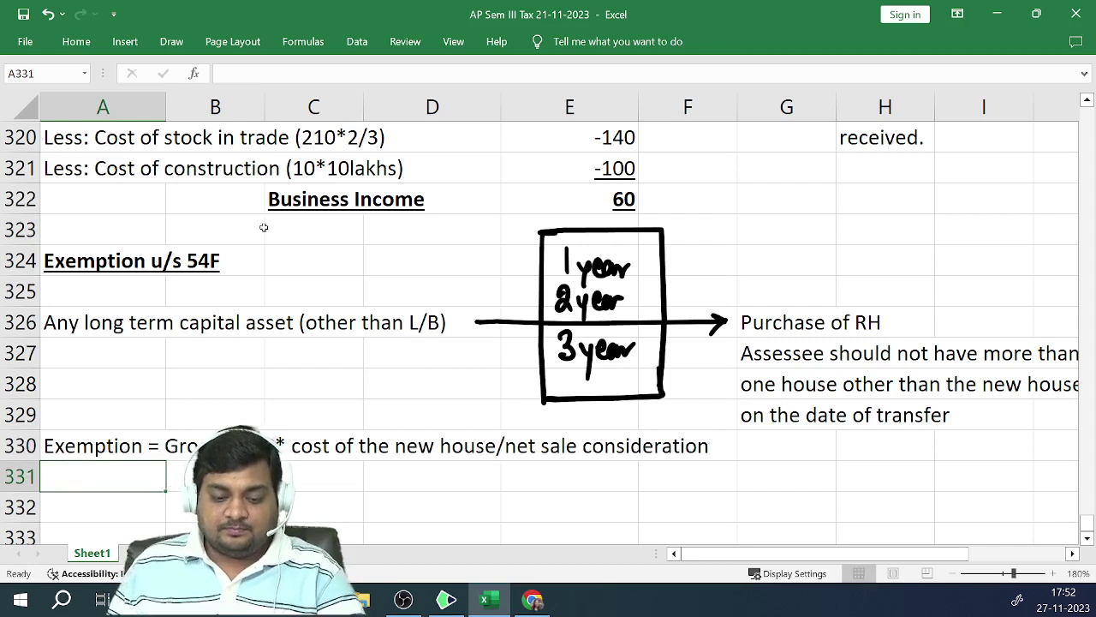
Make the A330 exemption rule bold and underlined
key("Up")
key("ctrl+b")
key("ctrl+u")
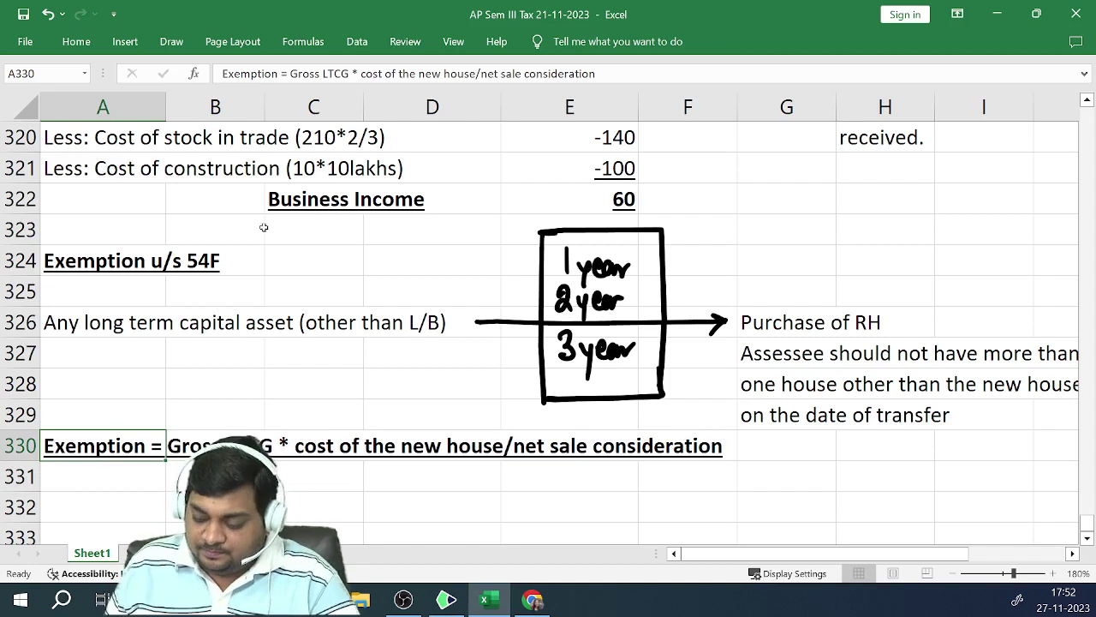
key("Down")
key("Down")
key("Down")
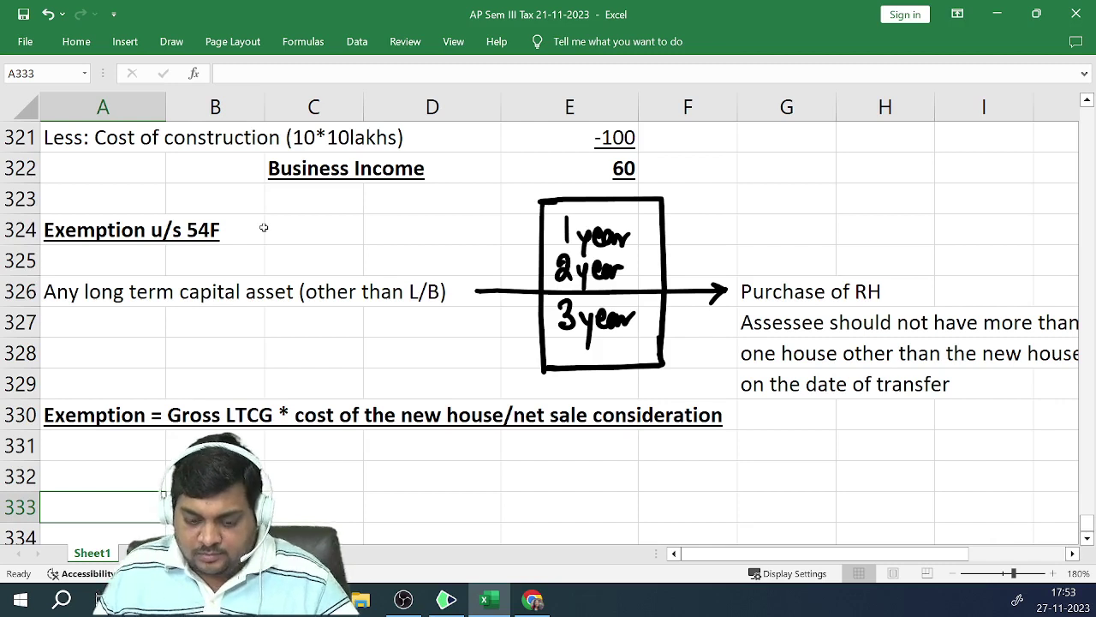
Start an 'If the new' note in G332, then clear it so the cell stays empty
key("Up")
key("Right")
key("Right")
key("Right")
key("Right")
key("Right")
key("Right")
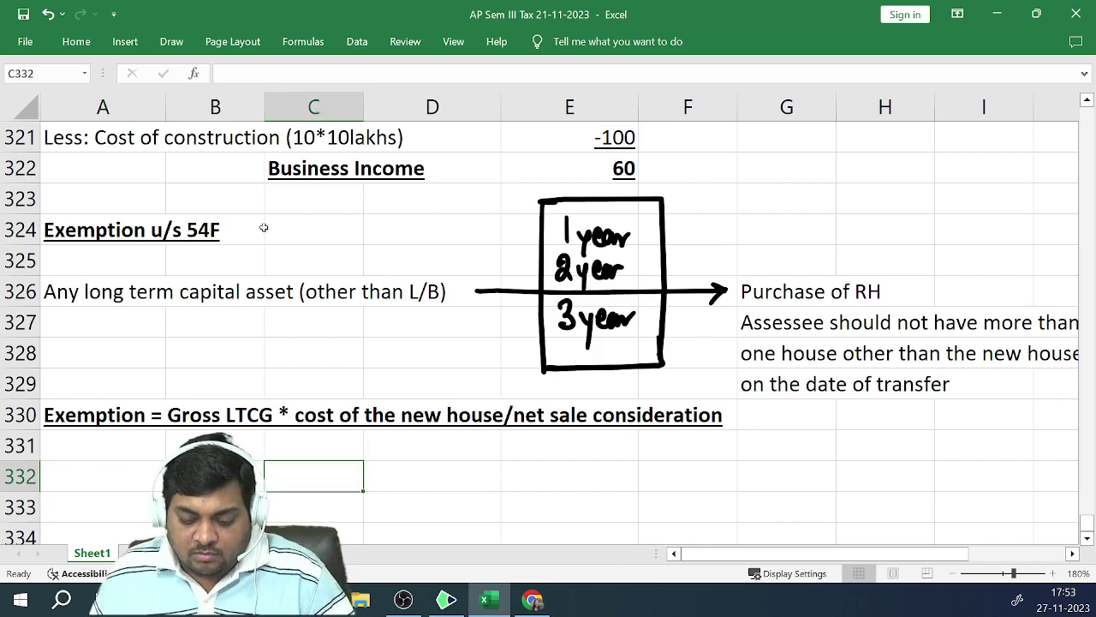
type("If")
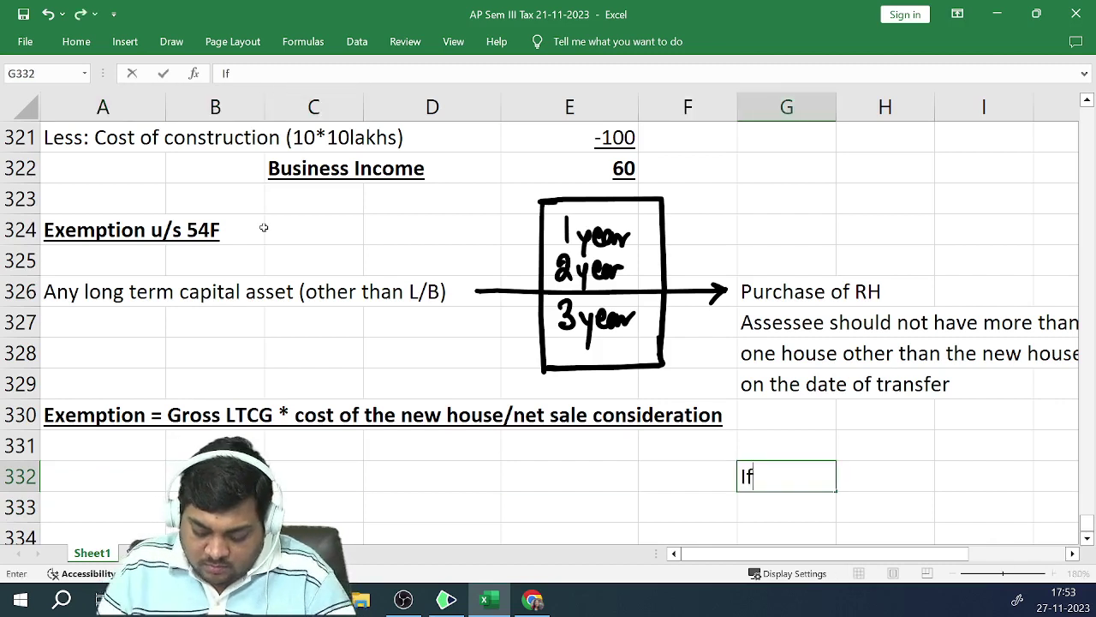
type(" the new")
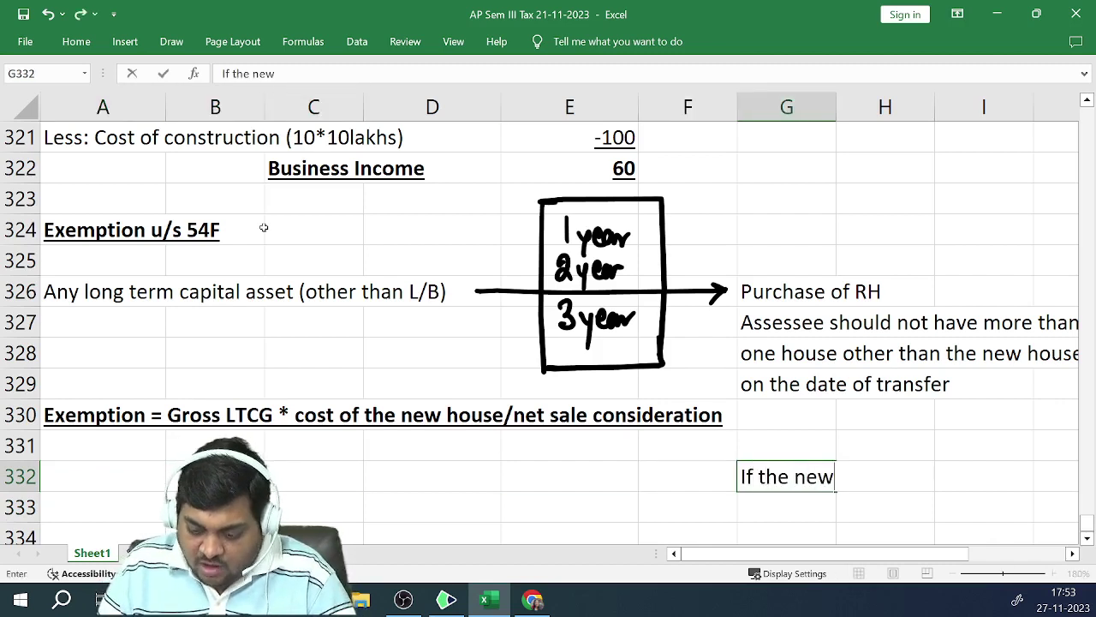
key("BackSpace")
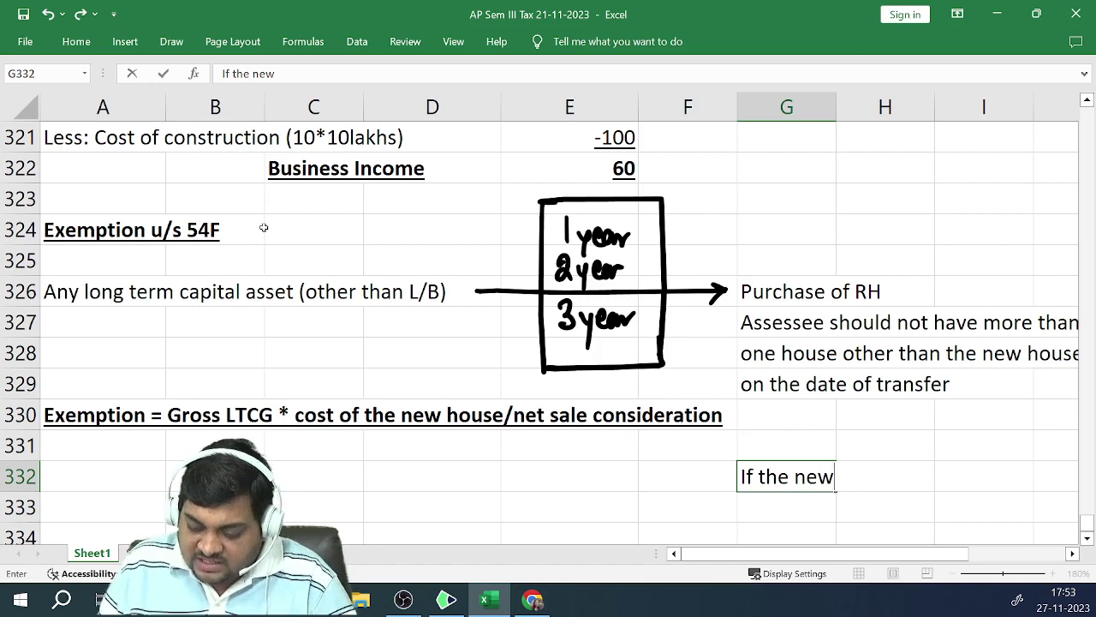
key("BackSpace")
key("BackSpace")
key("BackSpace")
key("BackSpace")
key("BackSpace")
key("BackSpace")
key("BackSpace")
key("BackSpace")
key("BackSpace")
key("BackSpace")
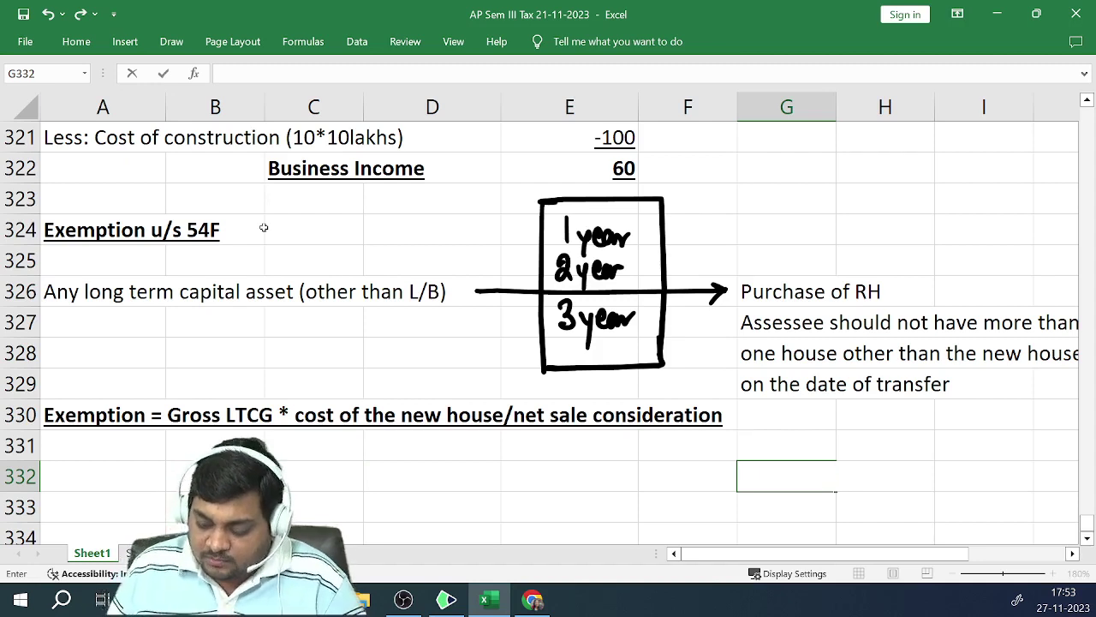
key("Escape")
key("Left")
key("Left")
key("Left")
key("Left")
key("Left")
key("Left")
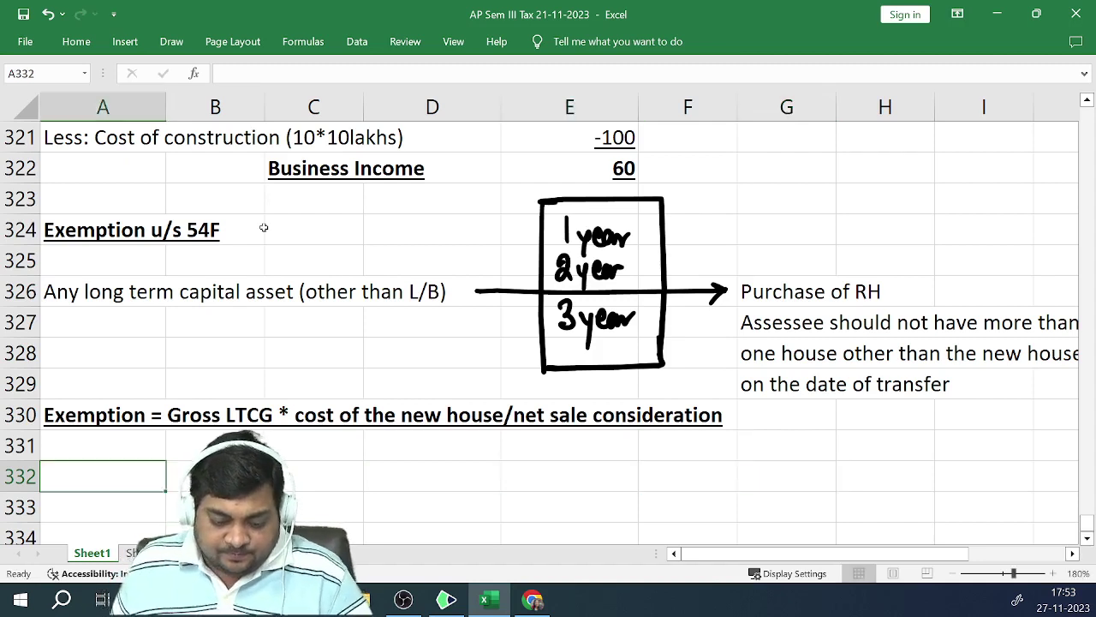
Add 'Conditions' in A332 and condition 1: unutilised CGAS amount after 3 years taxed as amount * LTCG/net sale consideration
type("Condi")
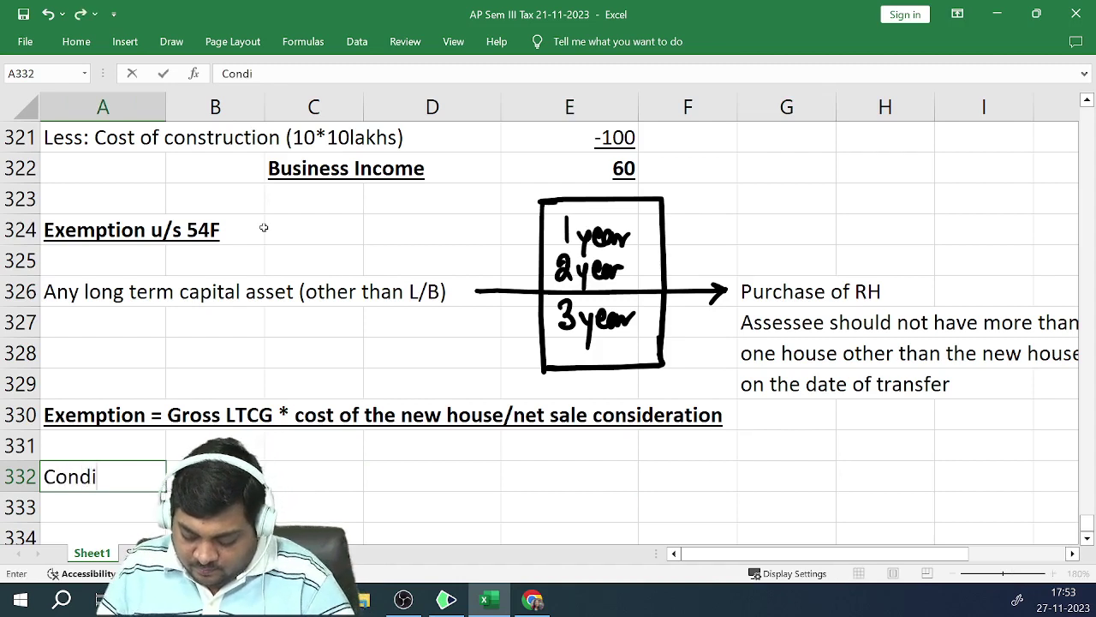
type("tions:")
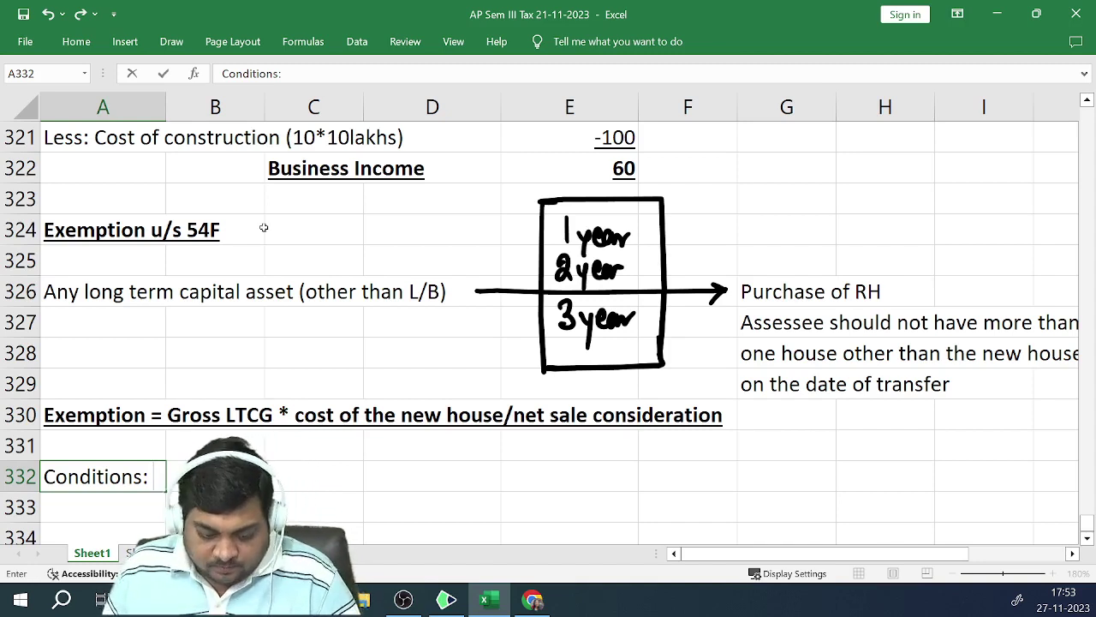
key("Return")
type("1.")
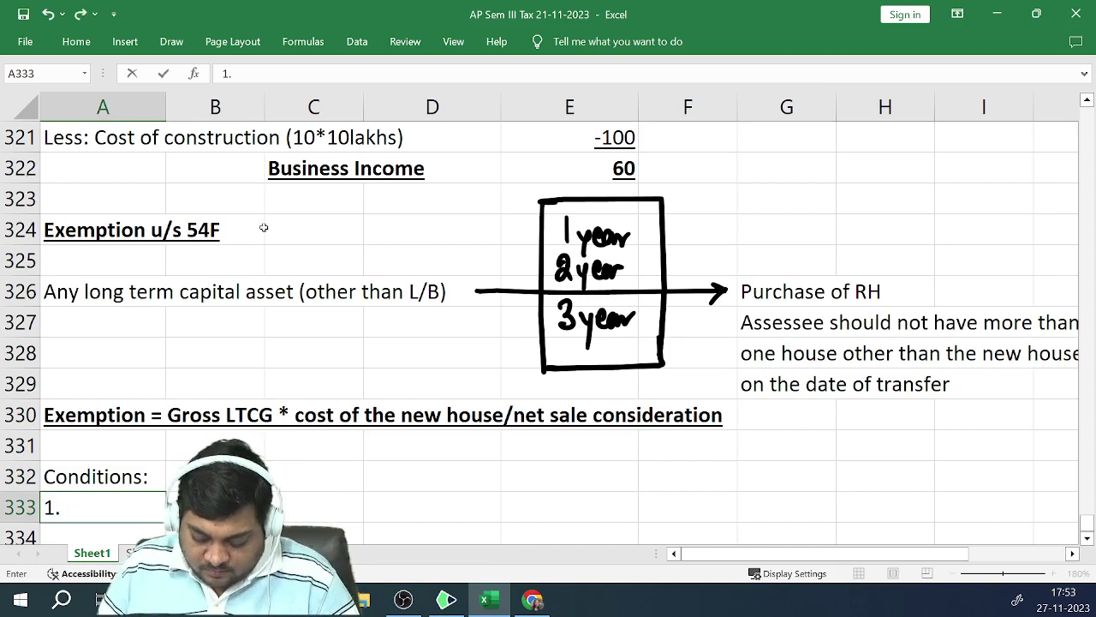
type(" Unut")
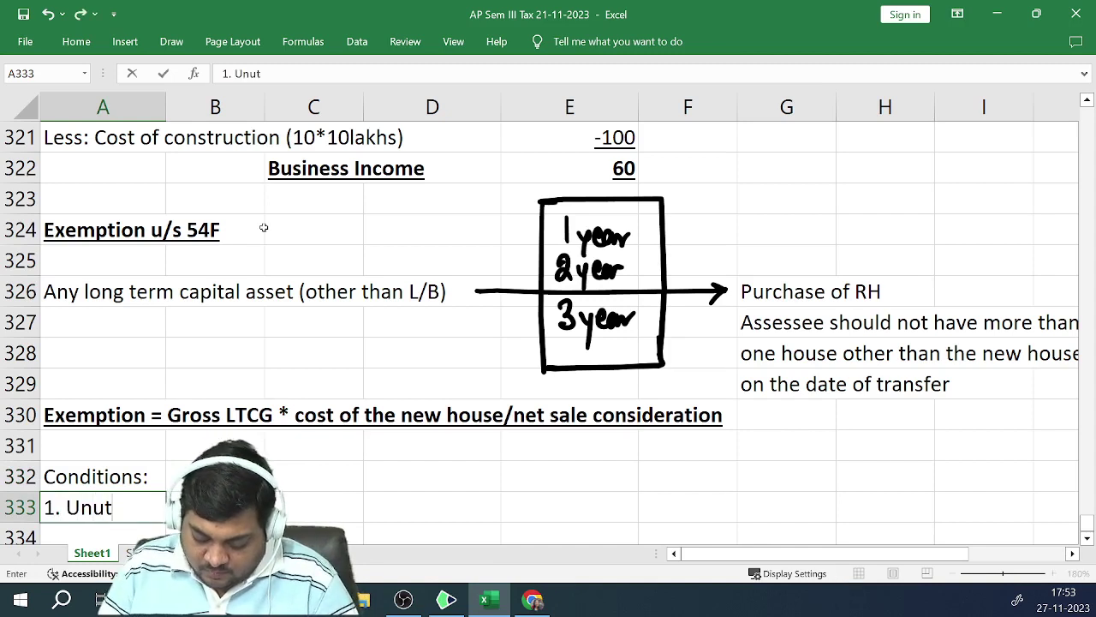
type("ilised")
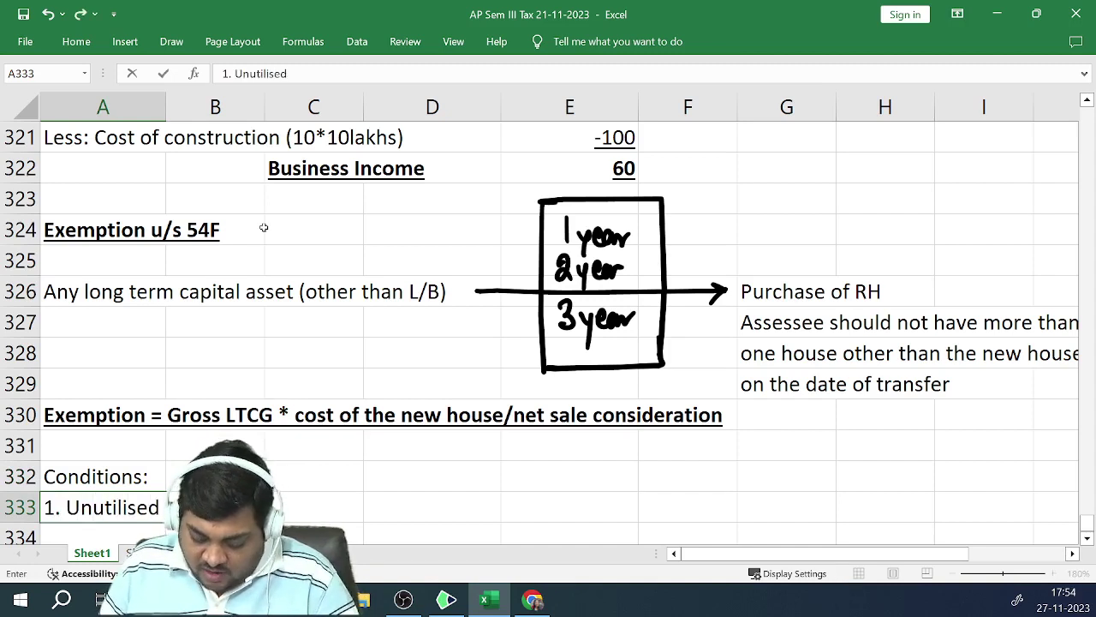
type(" amount")
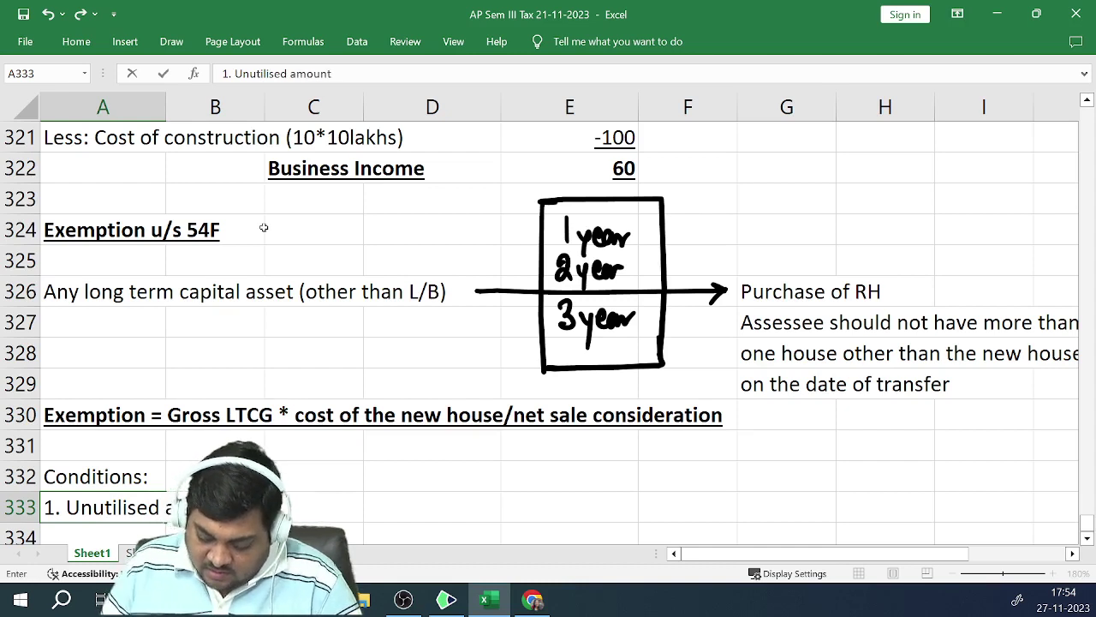
type(" in CG")
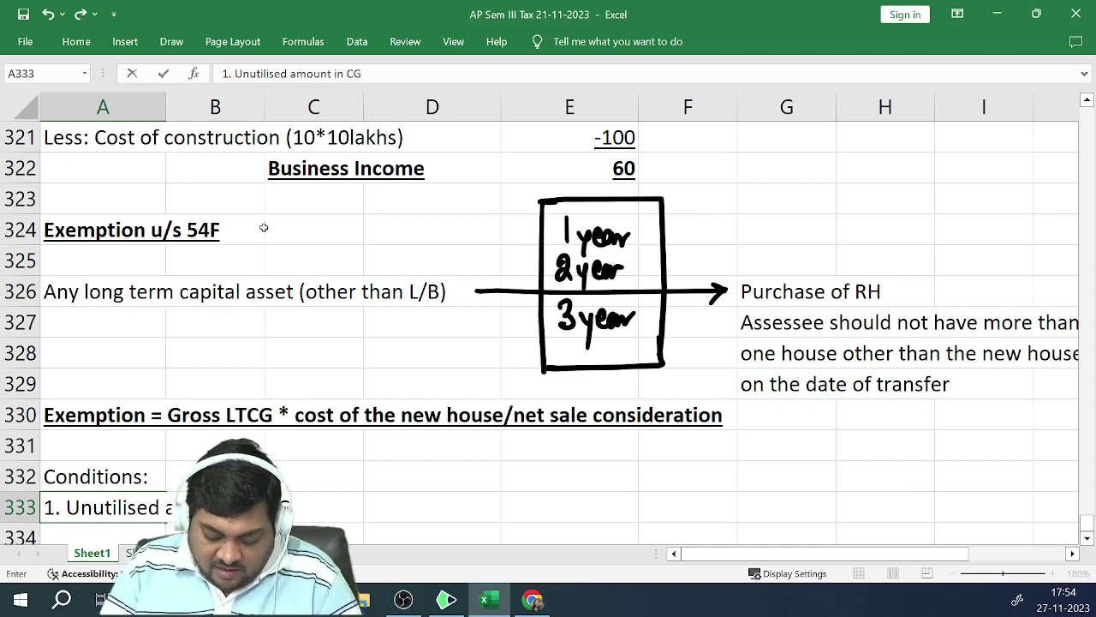
type("AS")
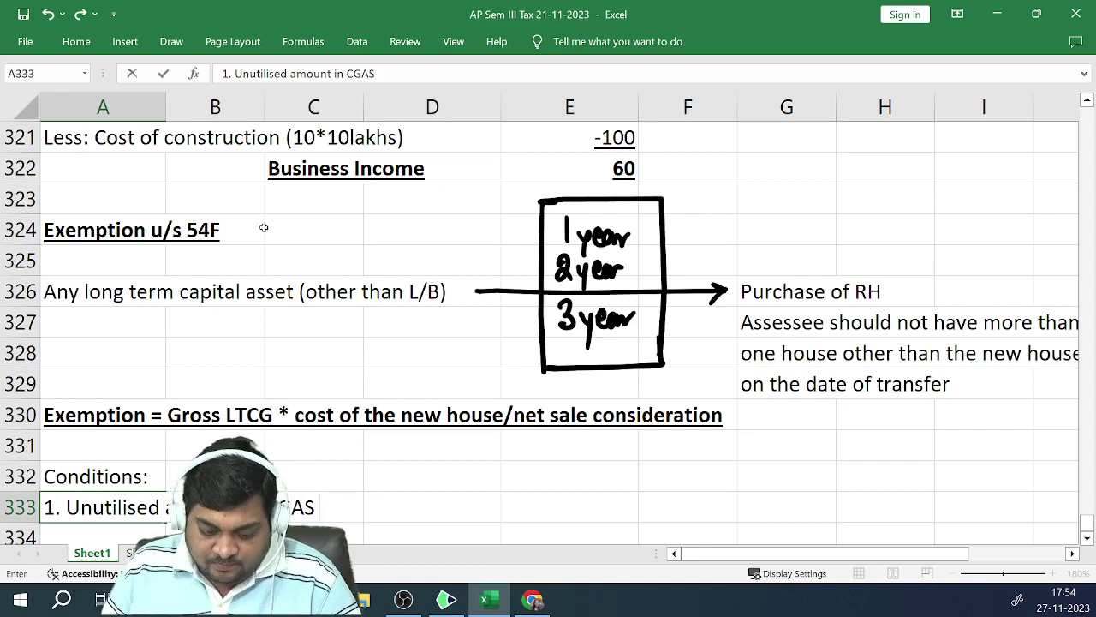
type(" after ")
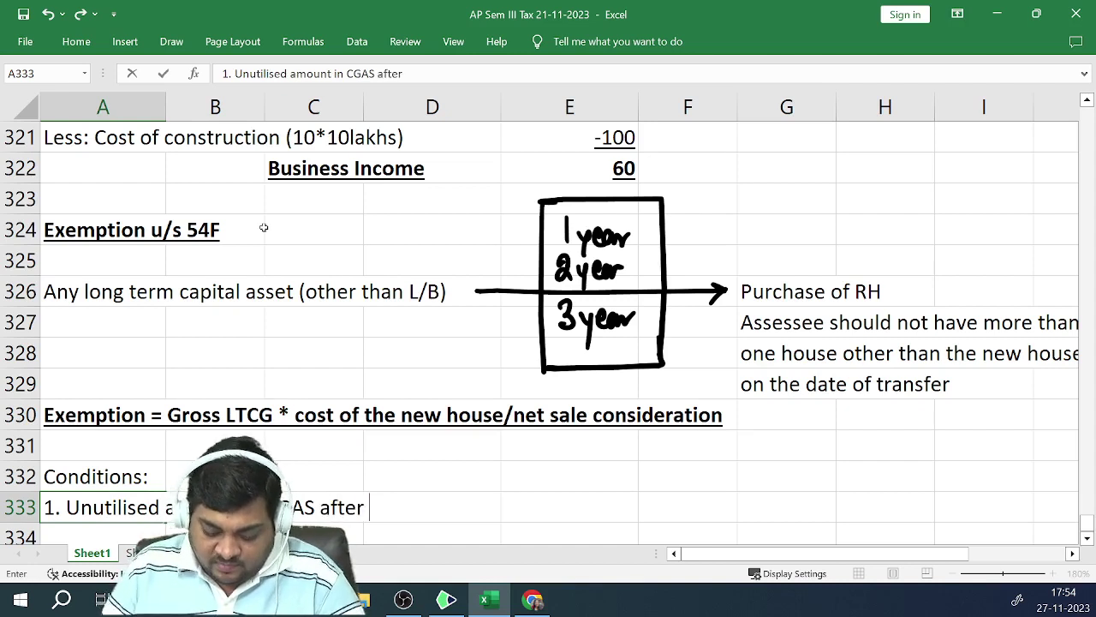
type("expiry ")
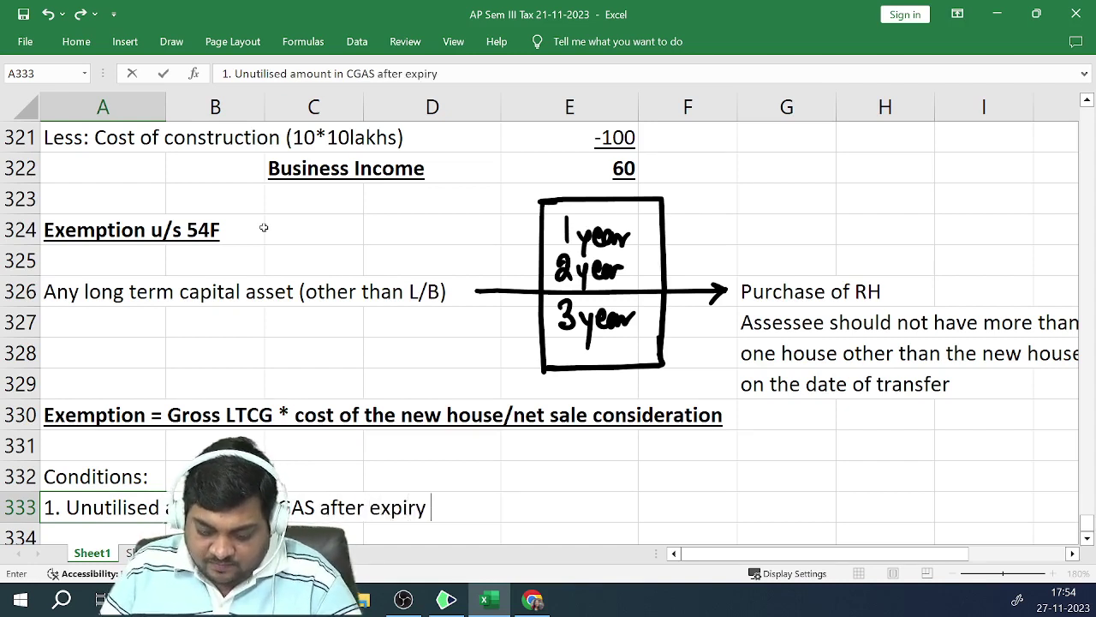
type("of 3 years")
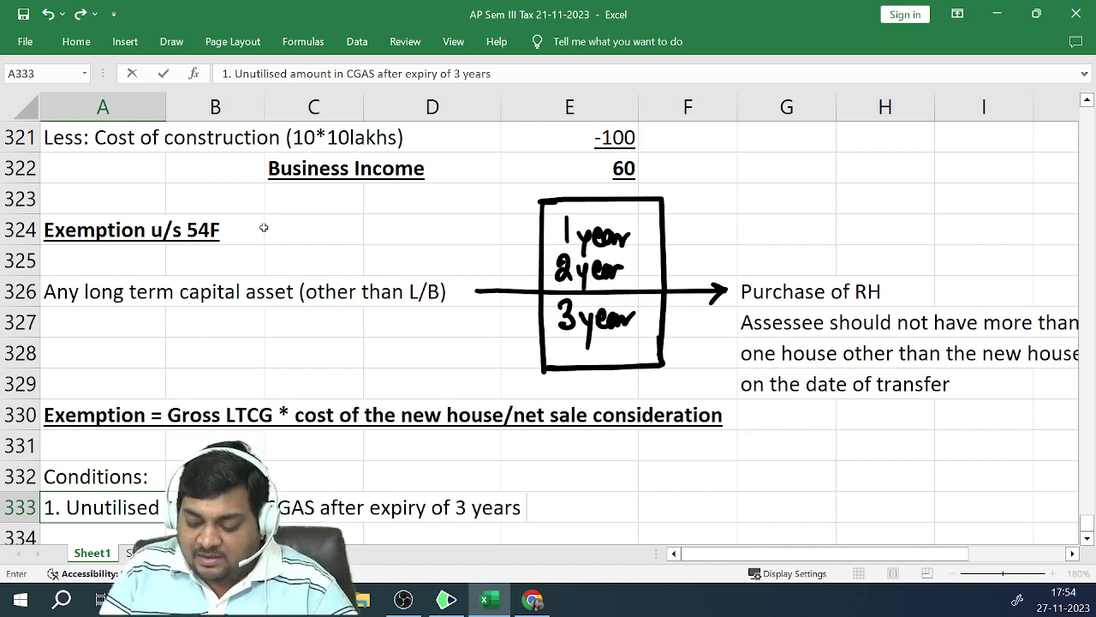
type("  - Taxablw")
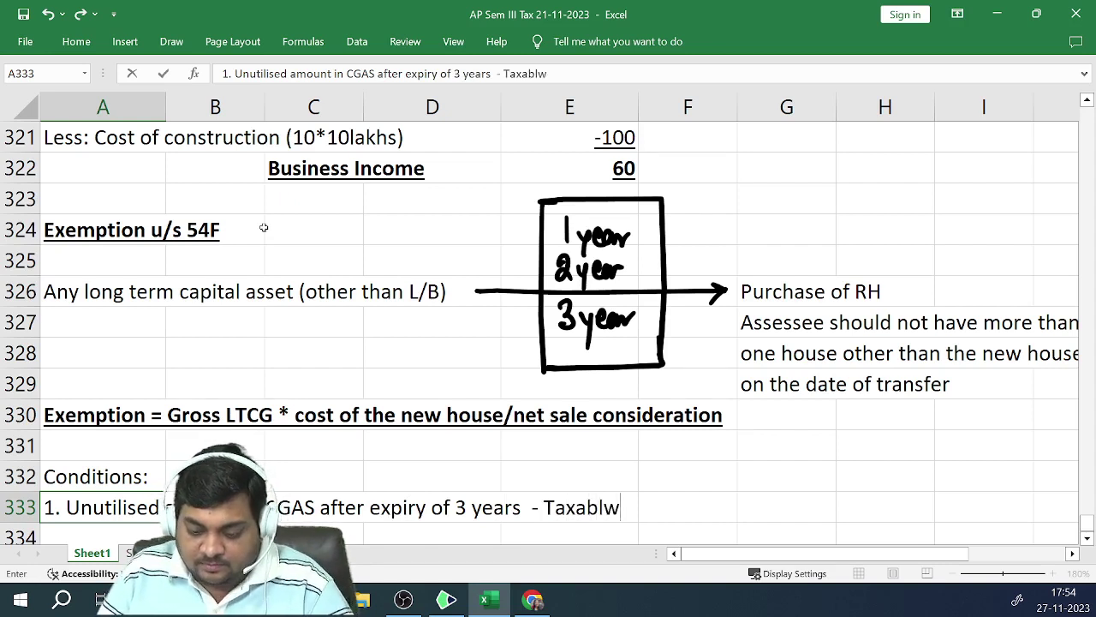
key("BackSpace")
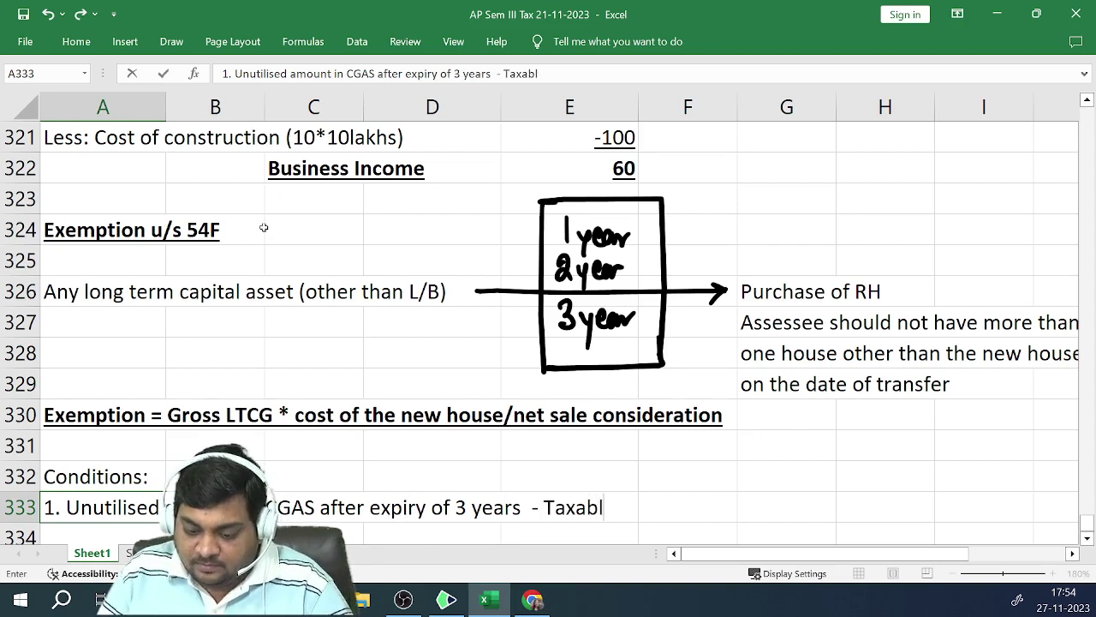
type("e = ")
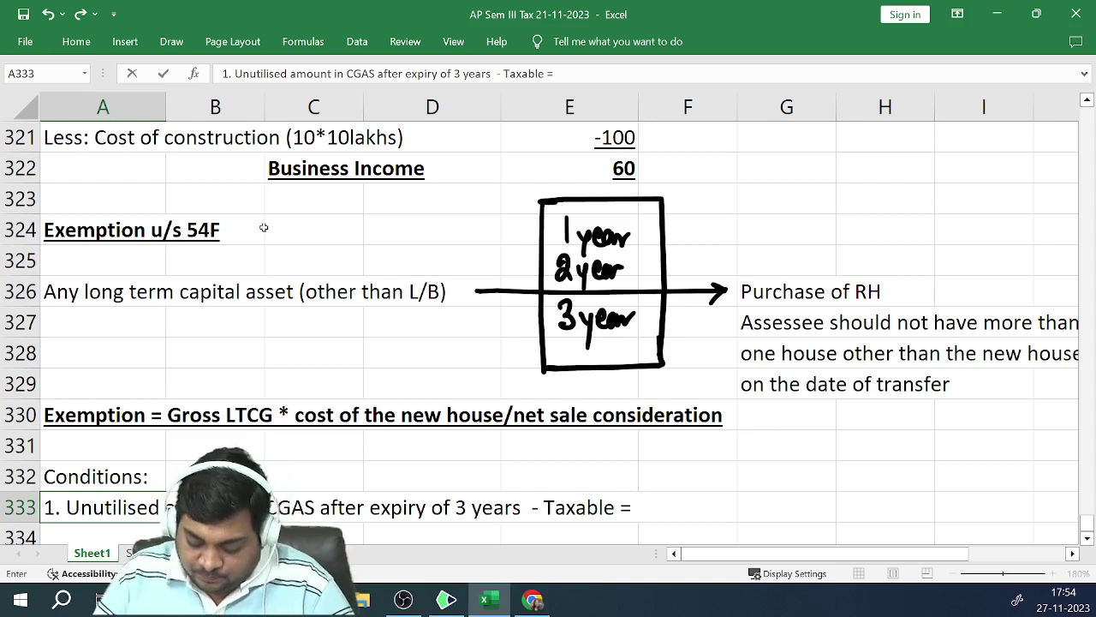
type("unutlised")
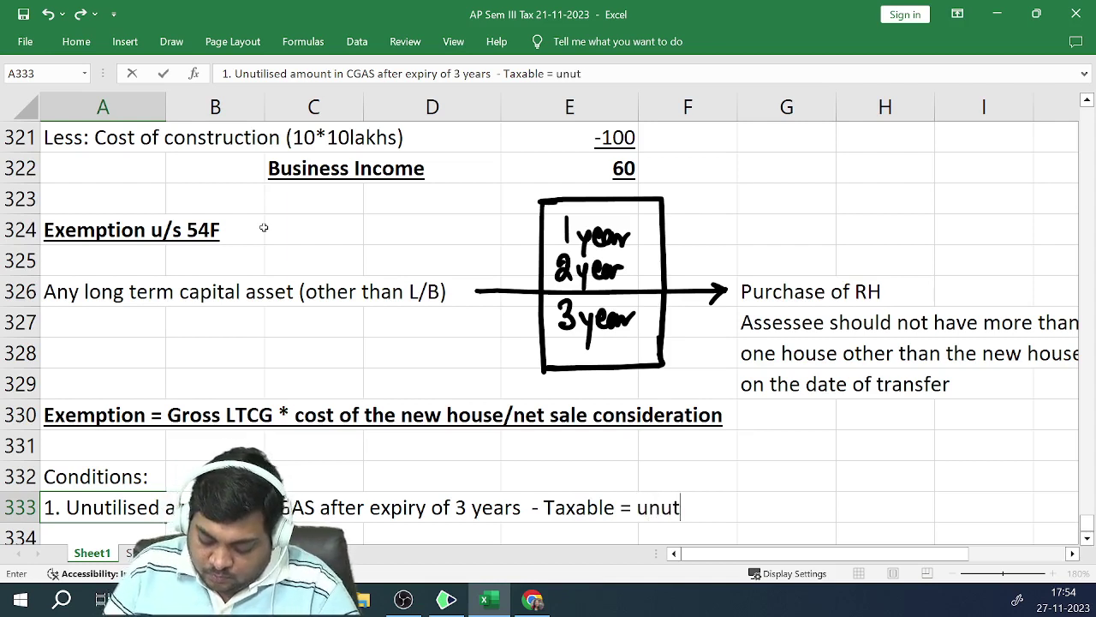
type(" amount")
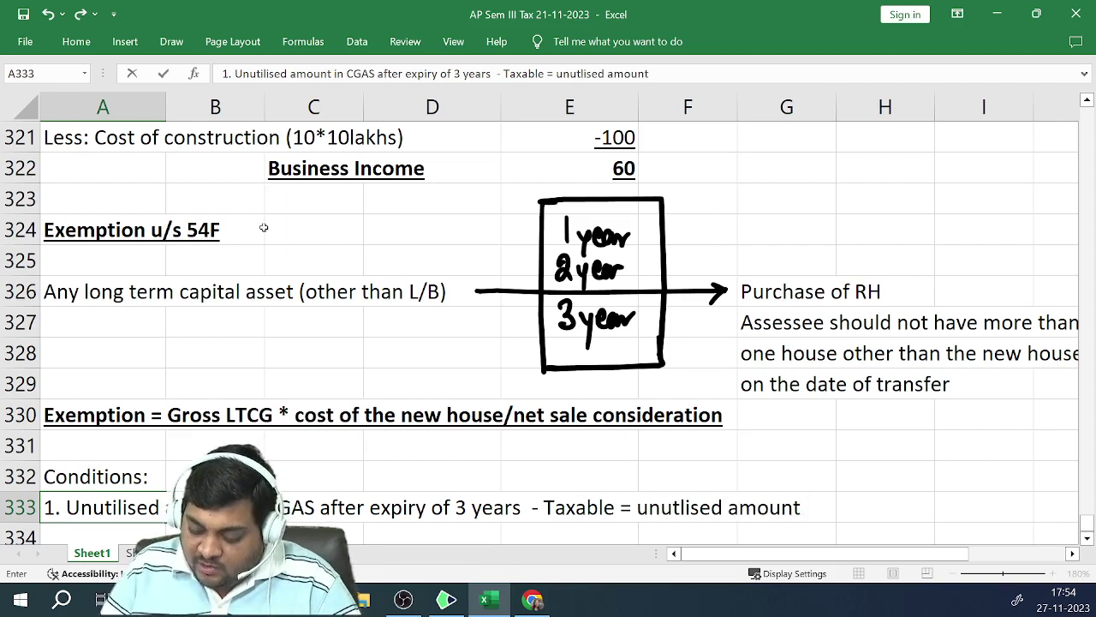
type(" *")
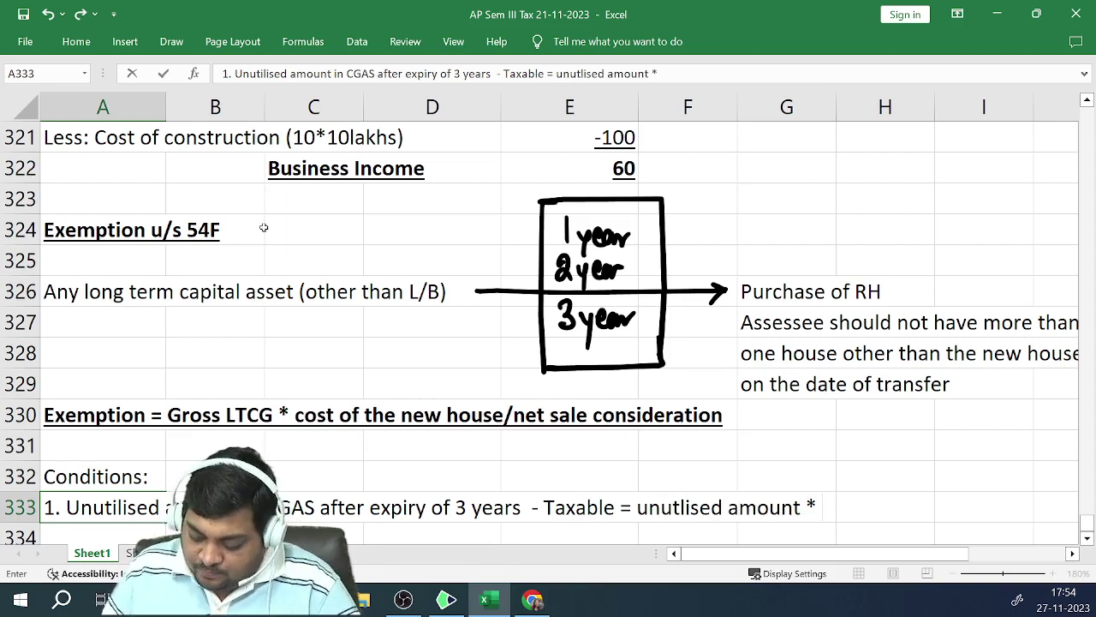
type(" ltcg")
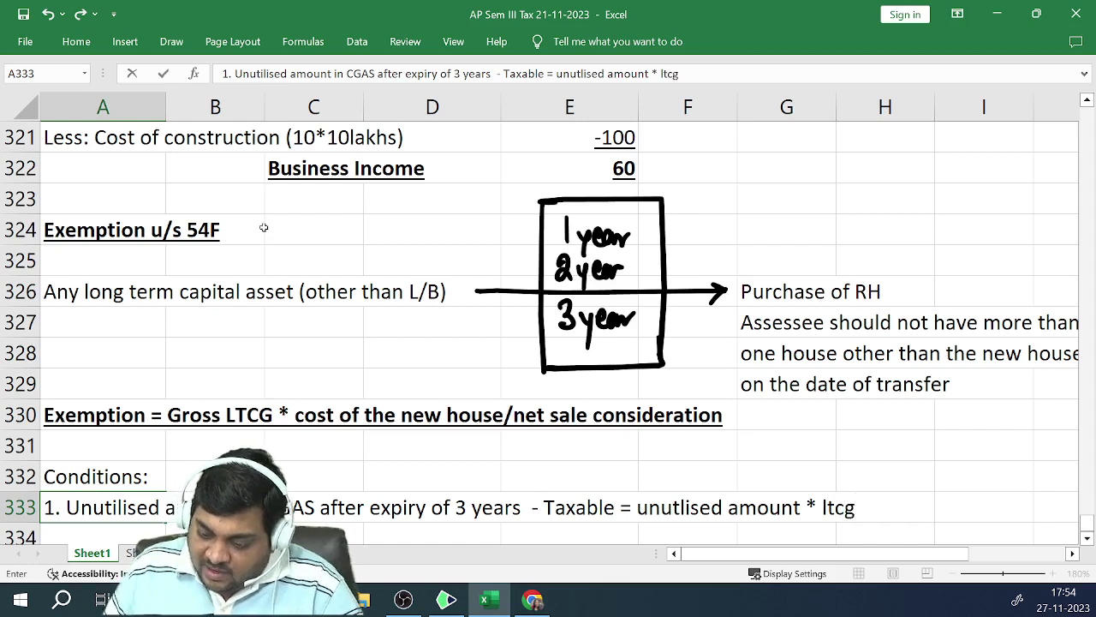
key("BackSpace")
key("BackSpace")
key("BackSpace")
key("BackSpace")
type("L")
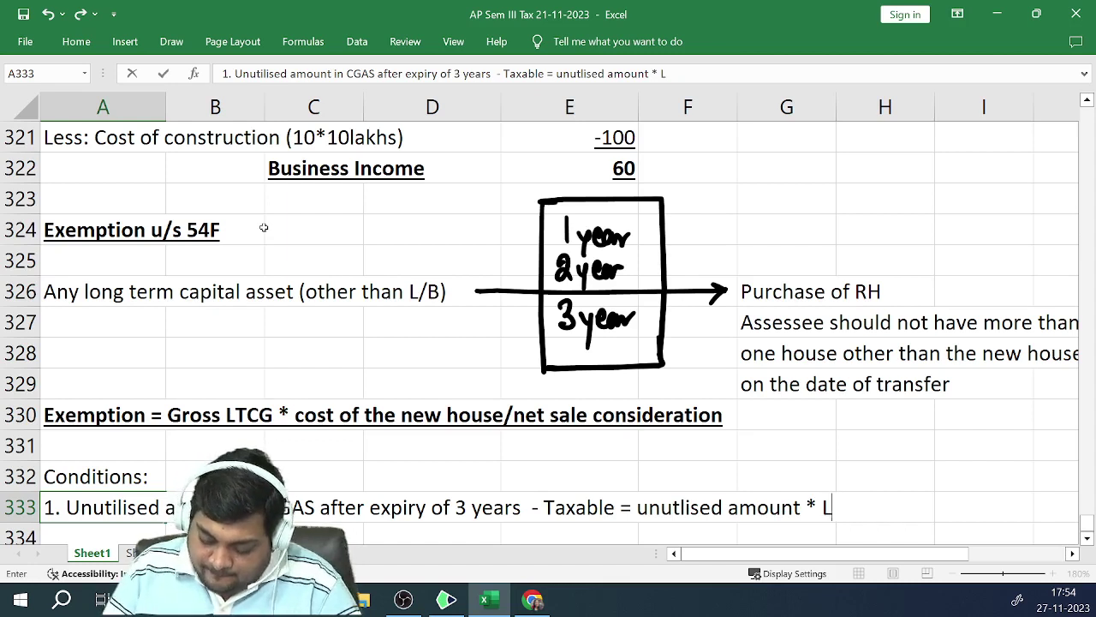
type("TCG/")
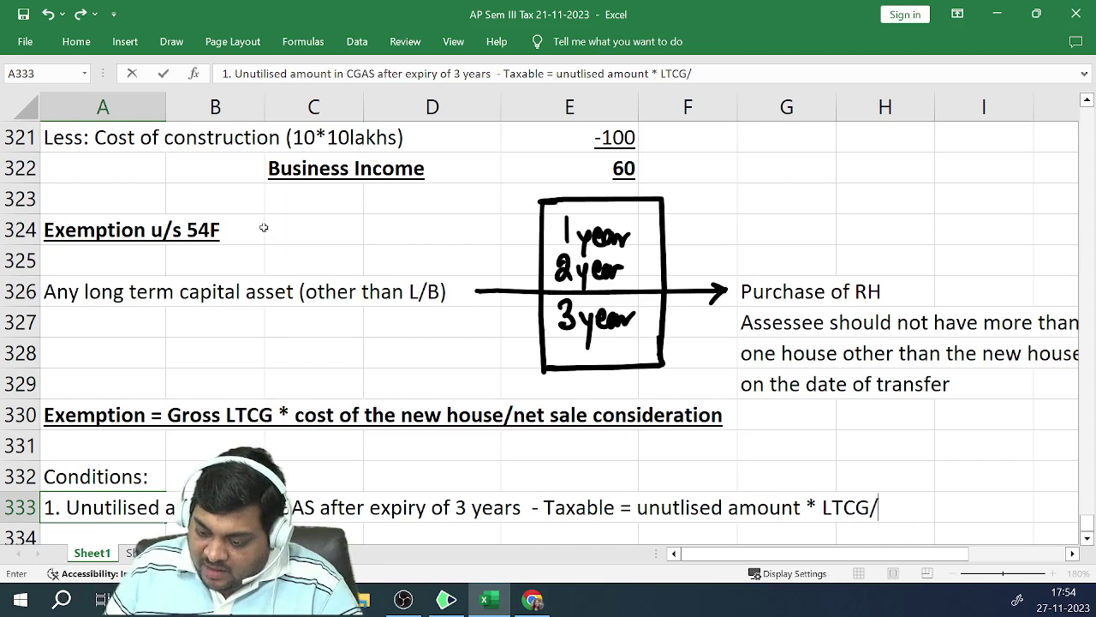
type("net sale")
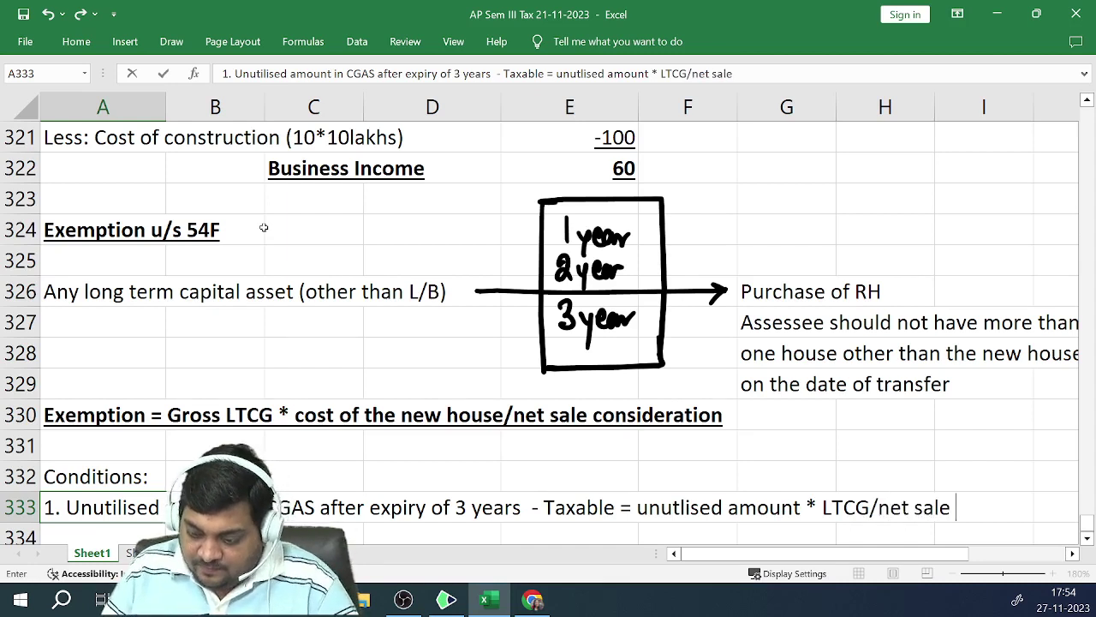
type(" consider")
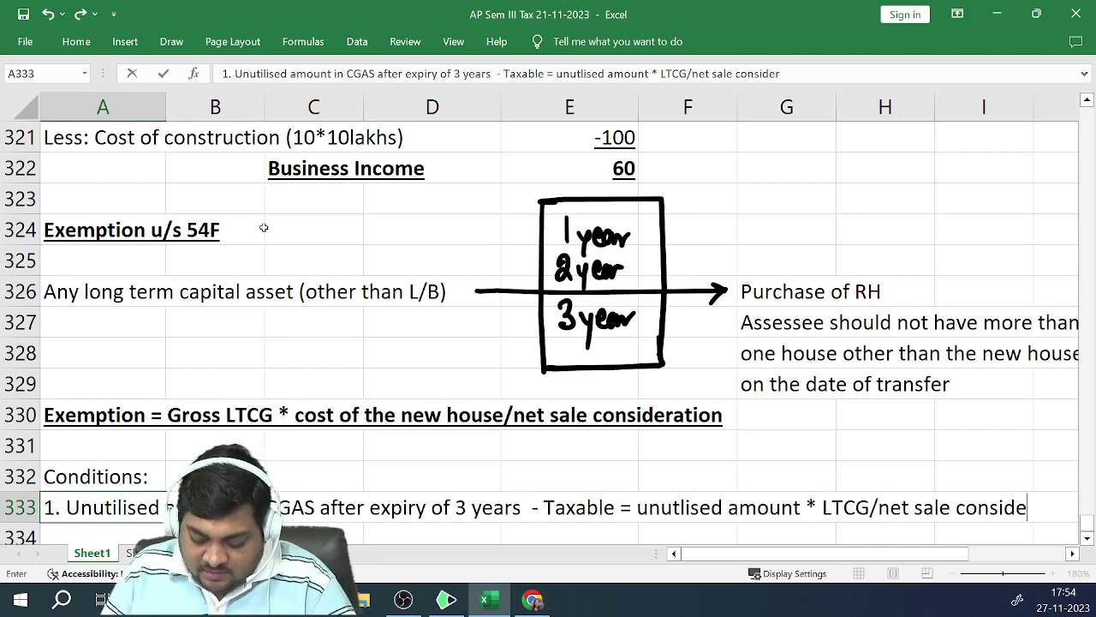
type("ation")
key("ctrl+Return")
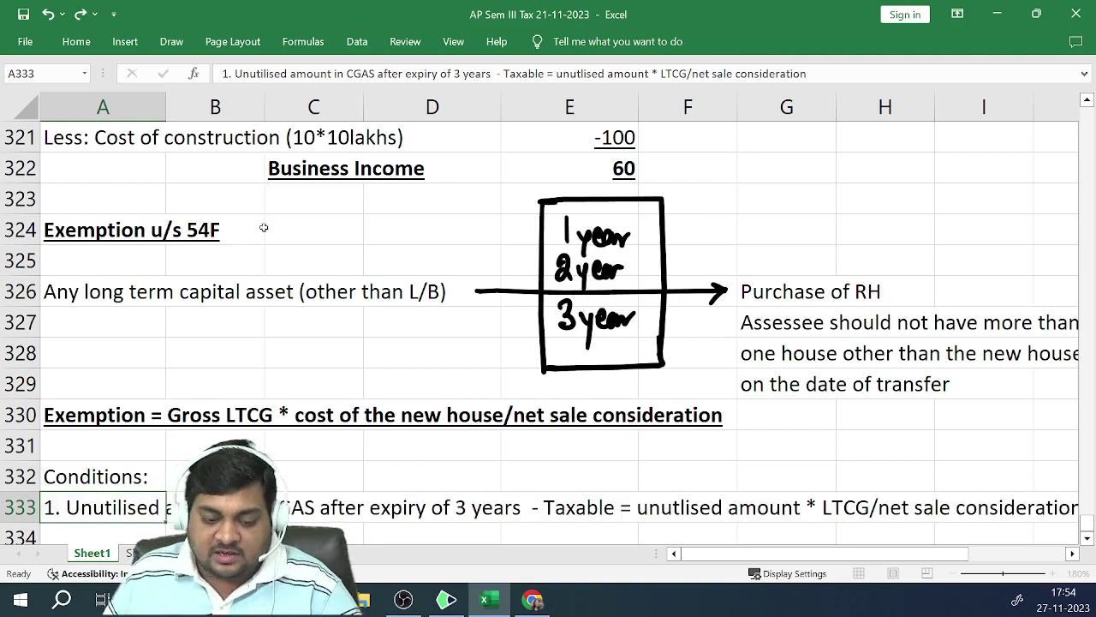
key("Return")
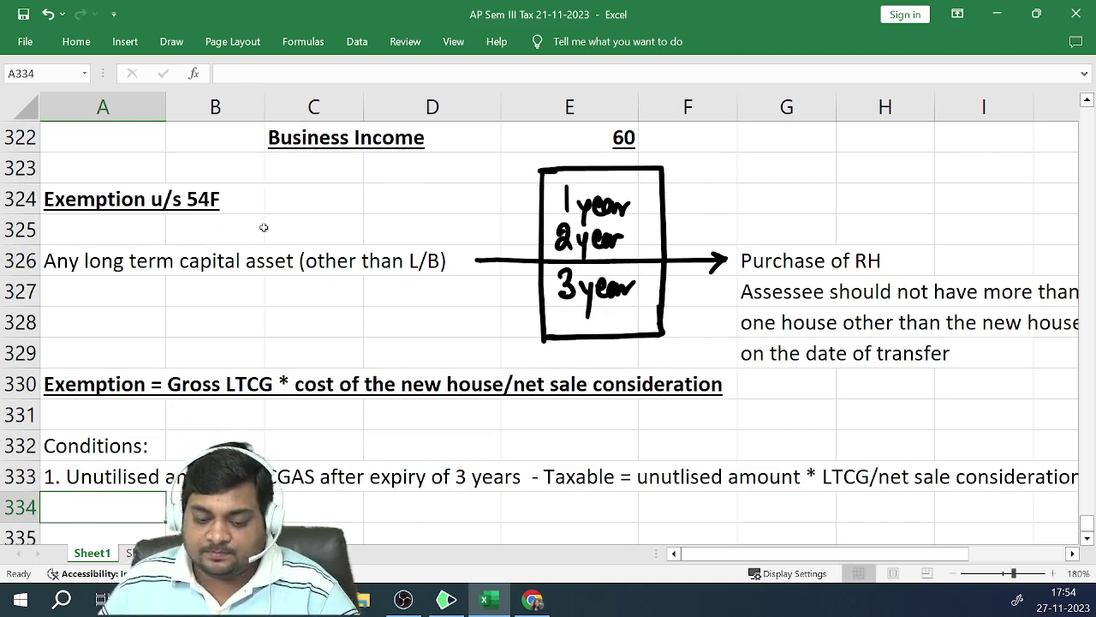
Enter condition 2 in A335–A336: a new house sold within 3 years makes the exemption taxable as LTCG
key("Return")
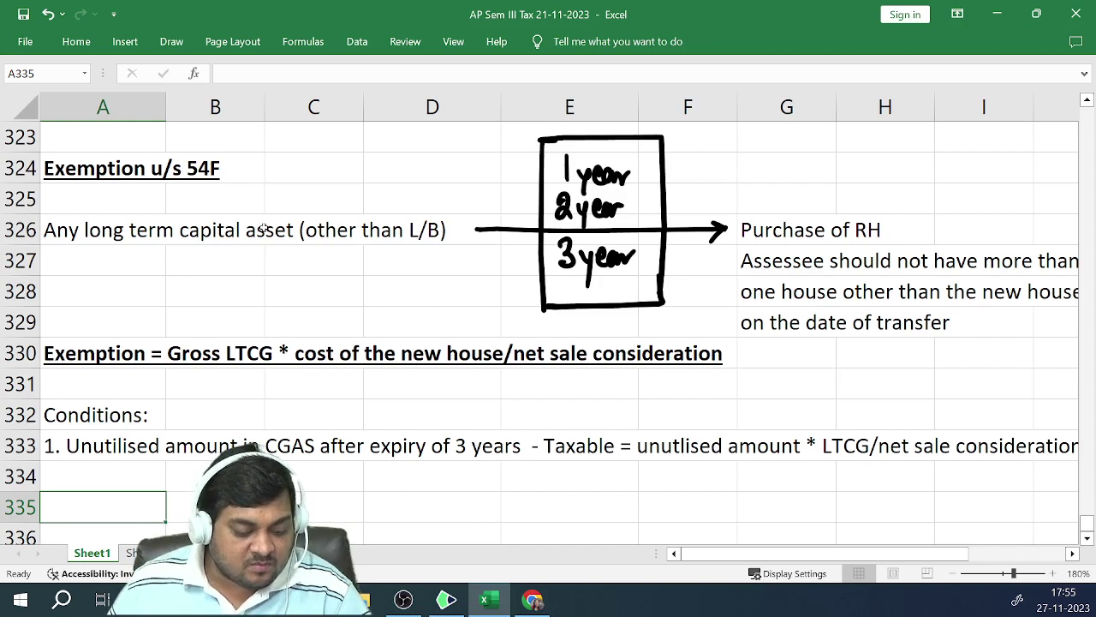
type("2")
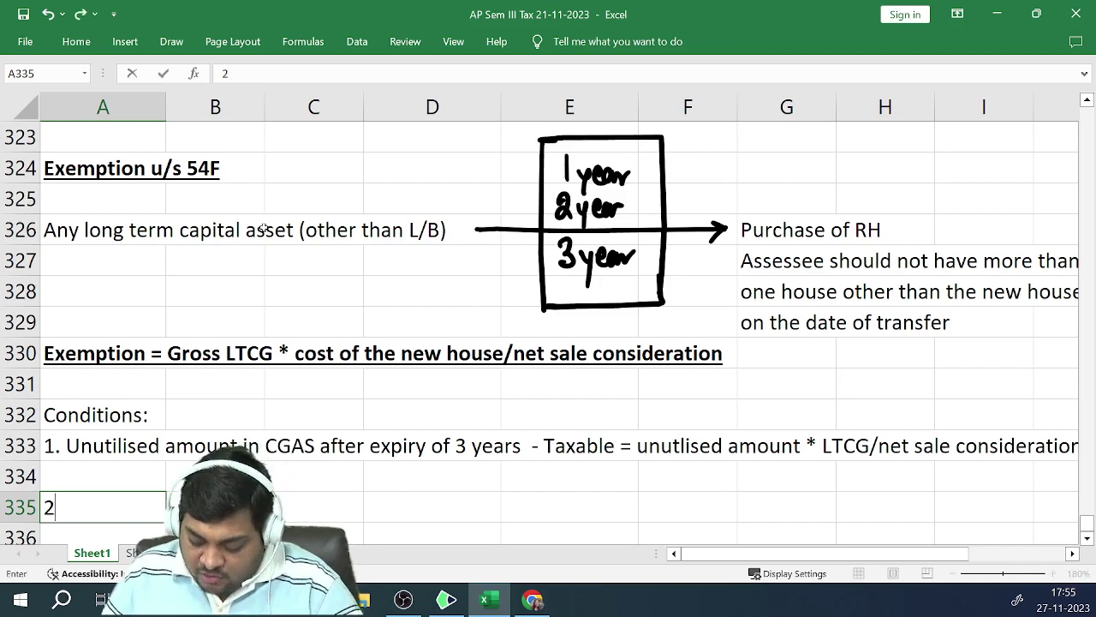
type(". if ")
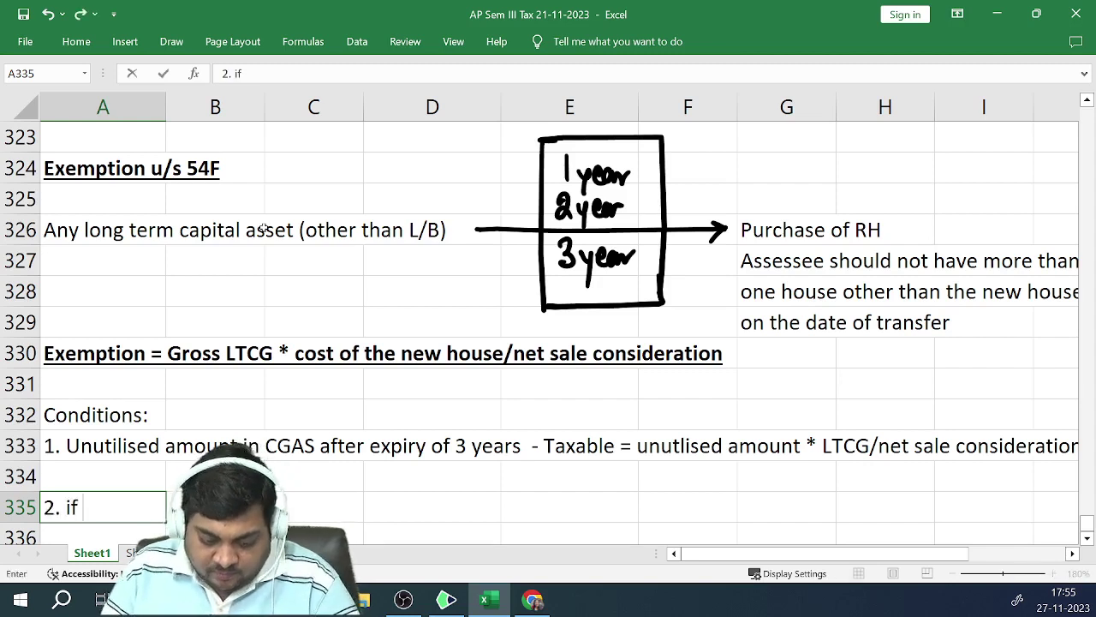
type("the new")
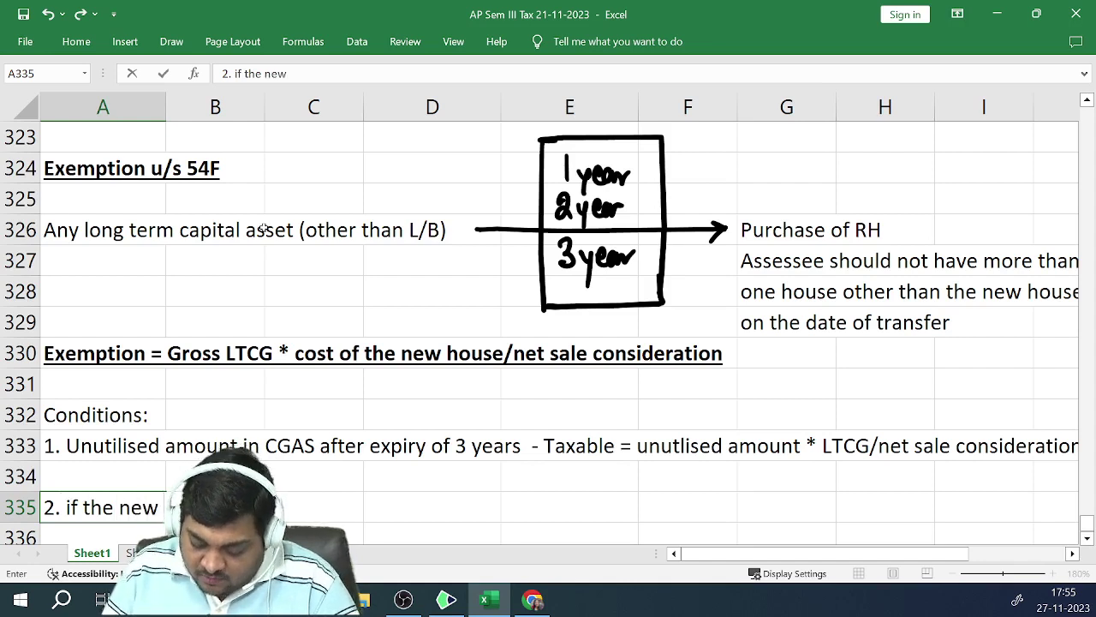
type(" house")
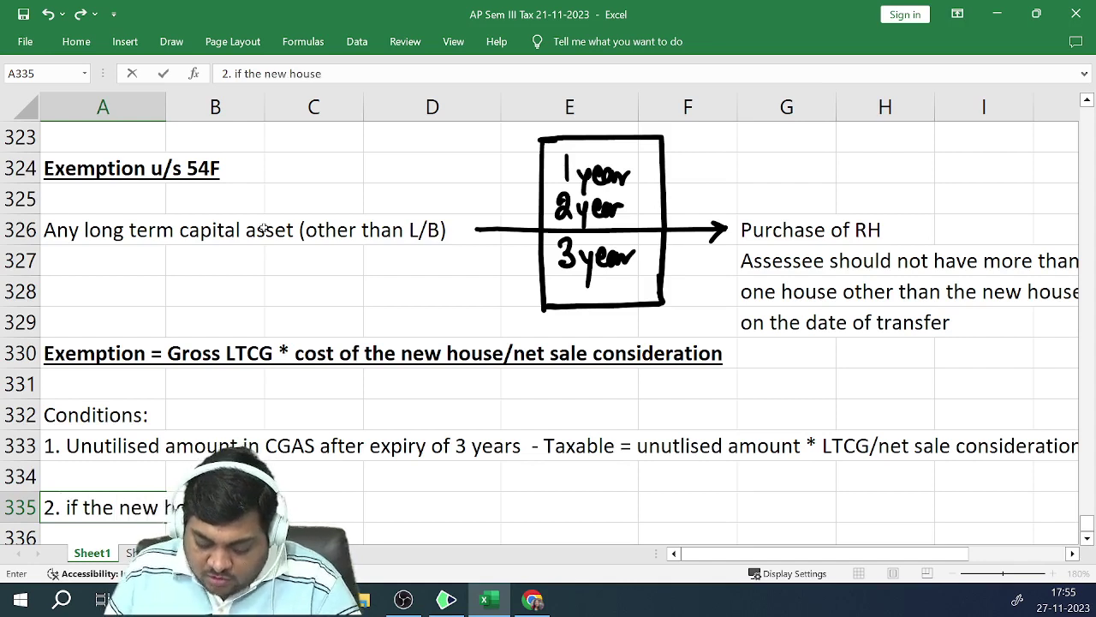
type(" purcha")
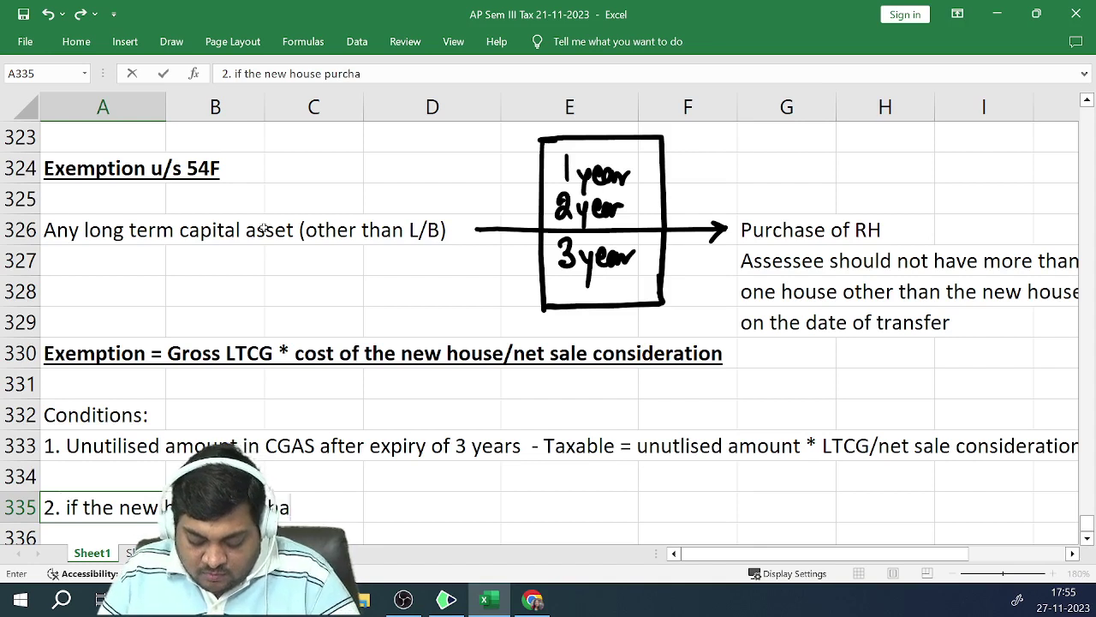
type("sed on wh")
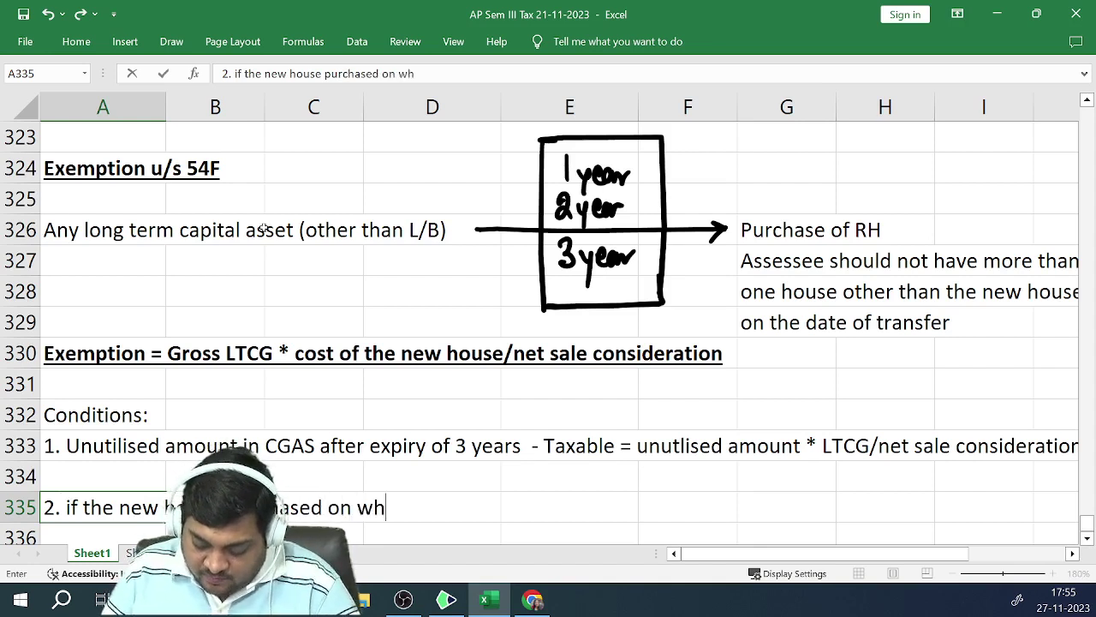
type("ich exe")
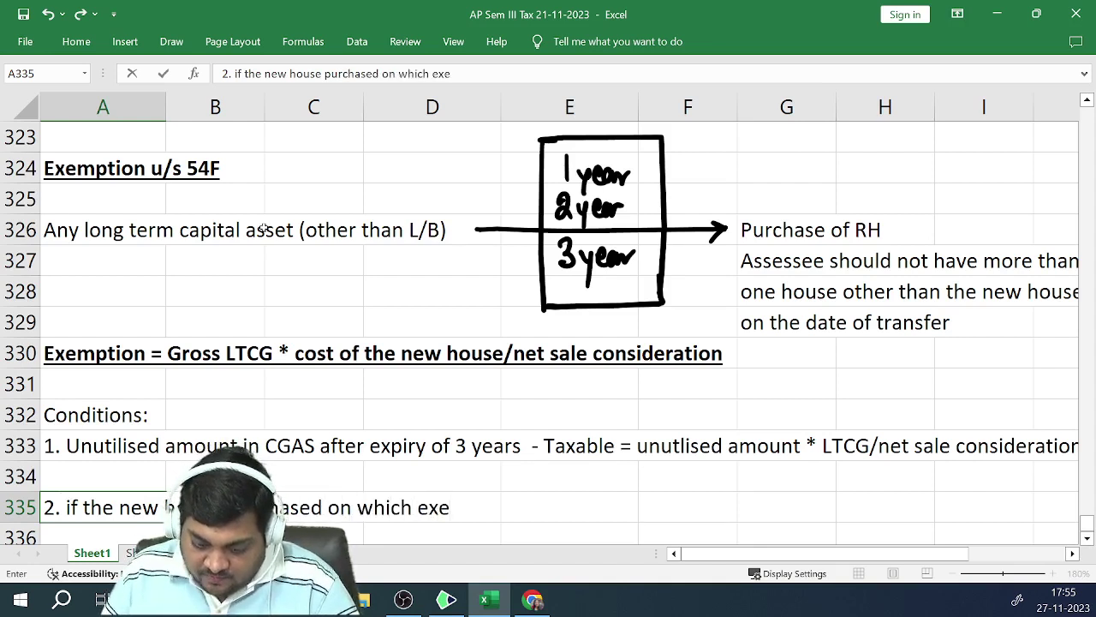
type("mption i")
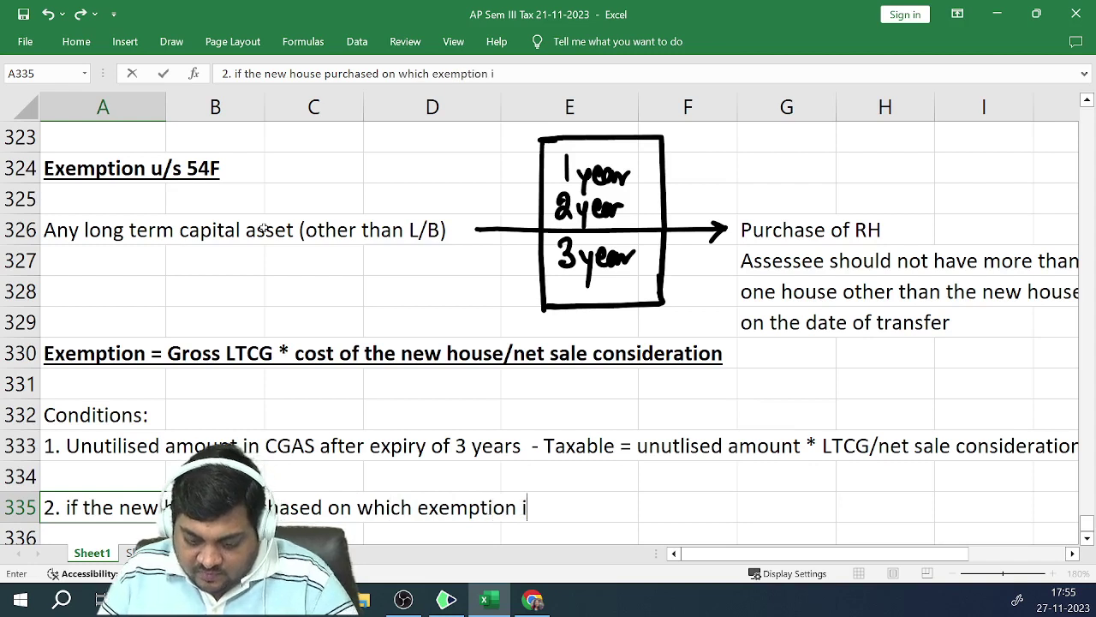
type("s claimed ")
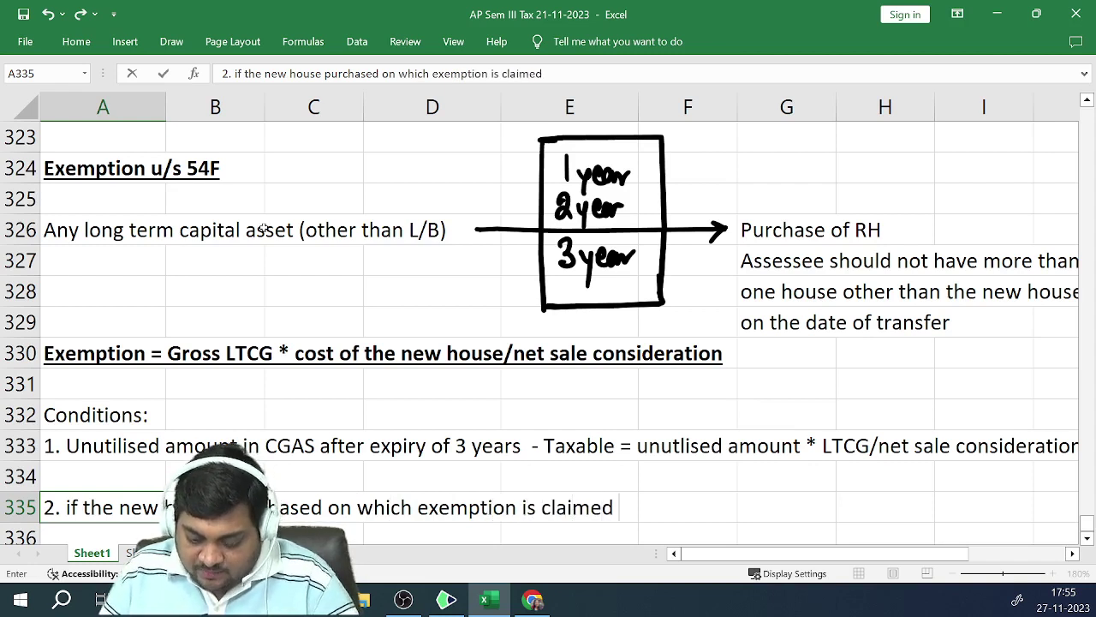
type("is sol")
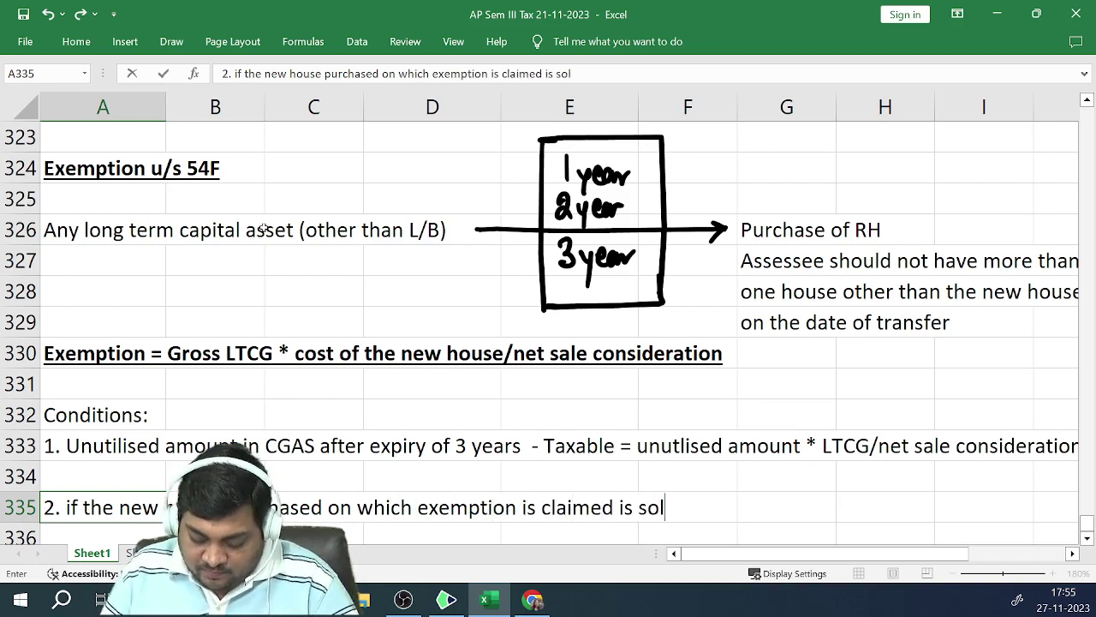
type("d within")
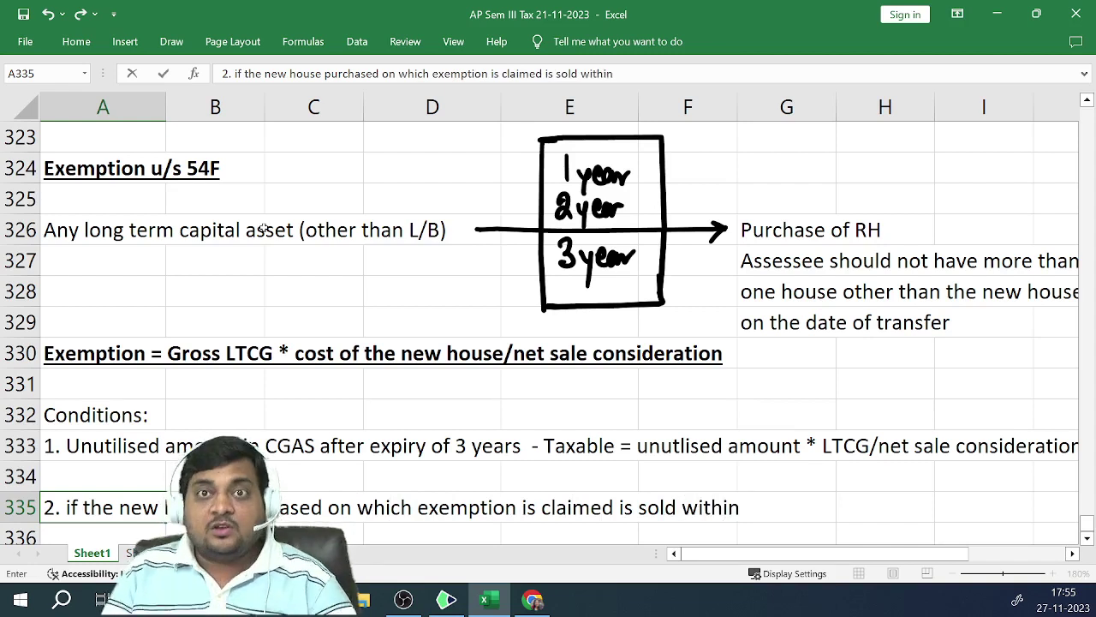
type(" 3 years ")
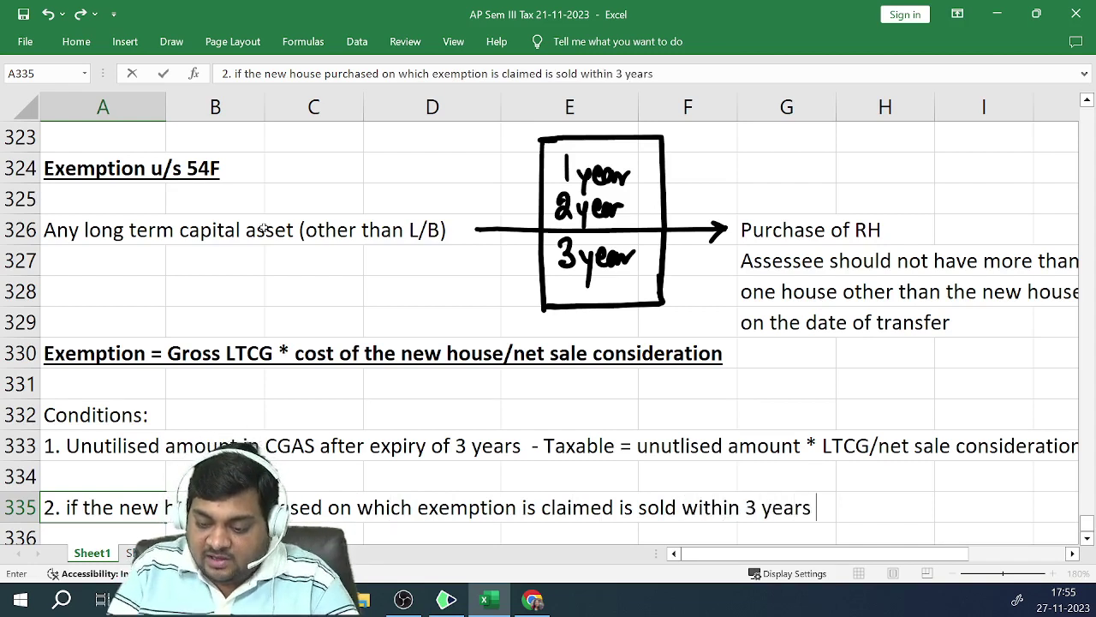
type("then")
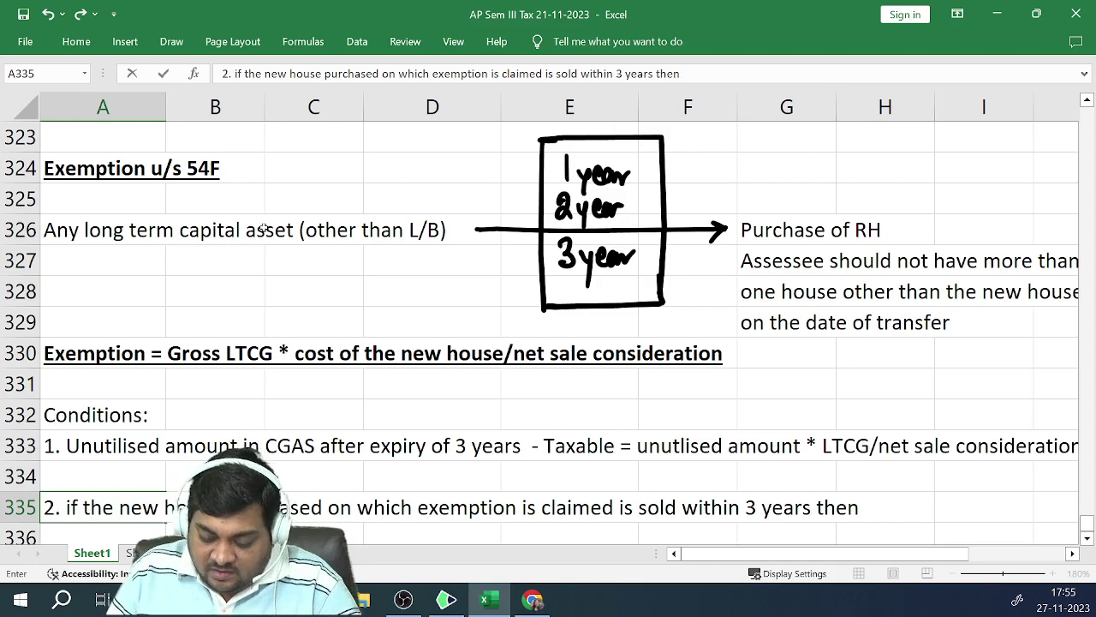
type(" amount ")
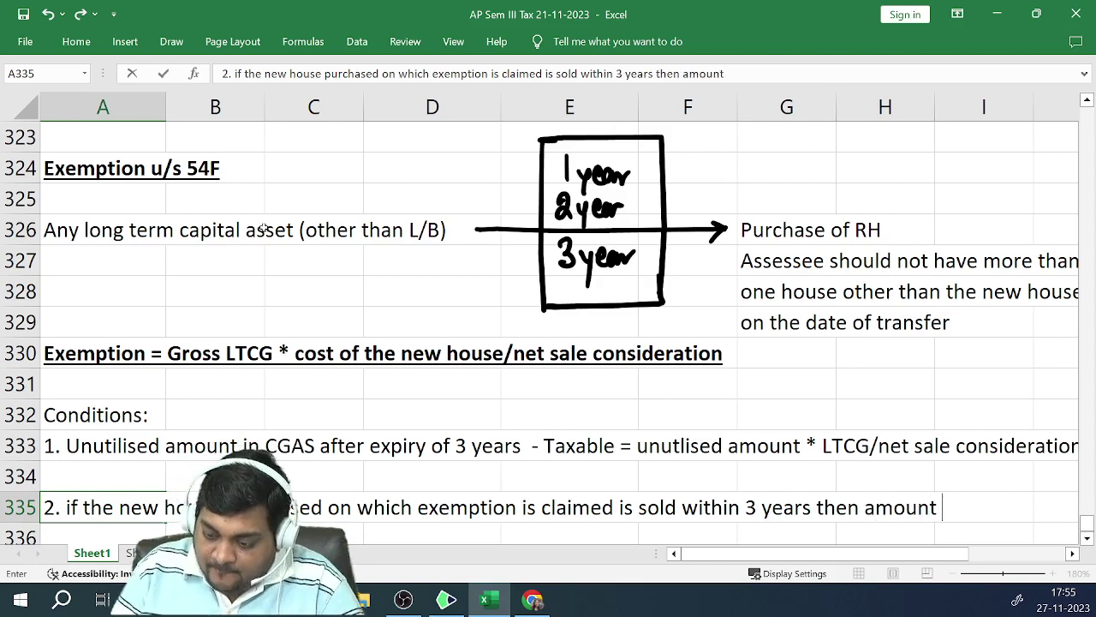
type("exempted")
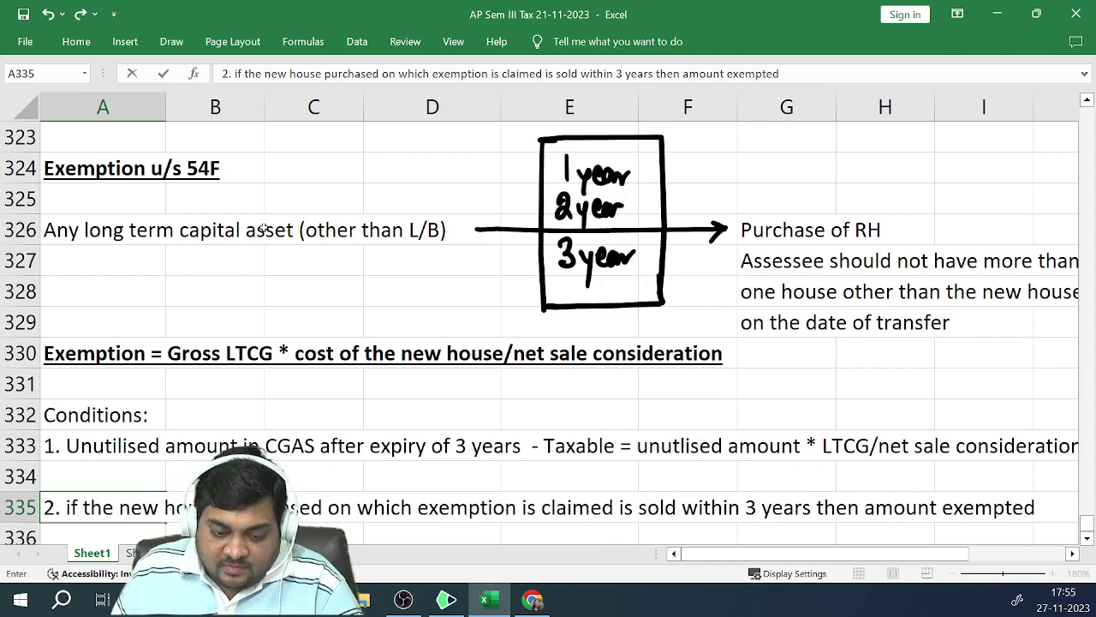
key("Return")
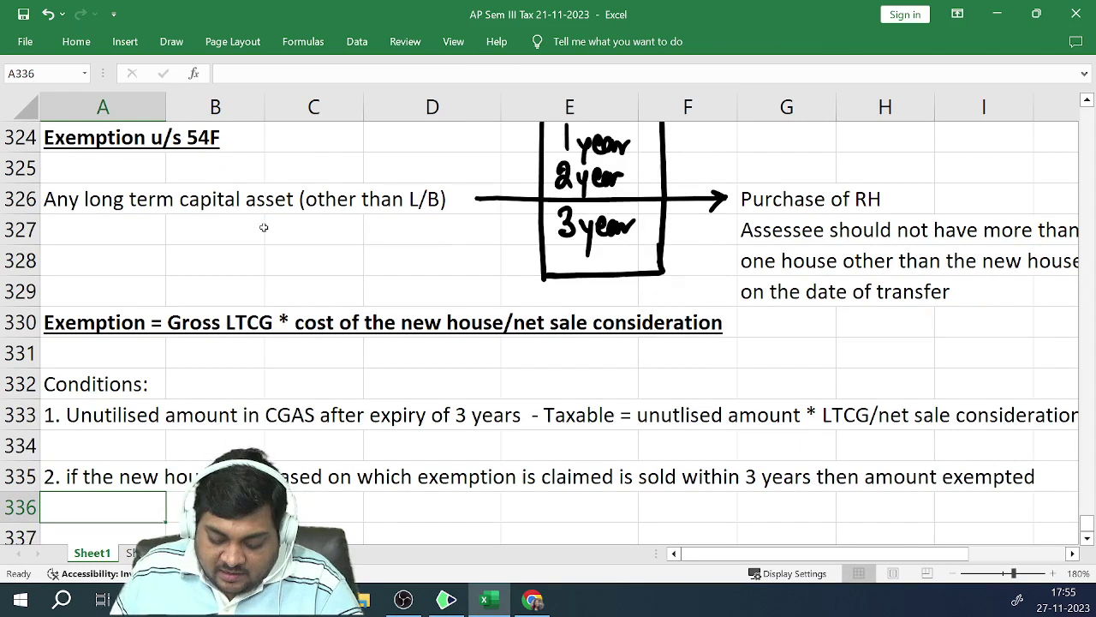
type("earlier ")
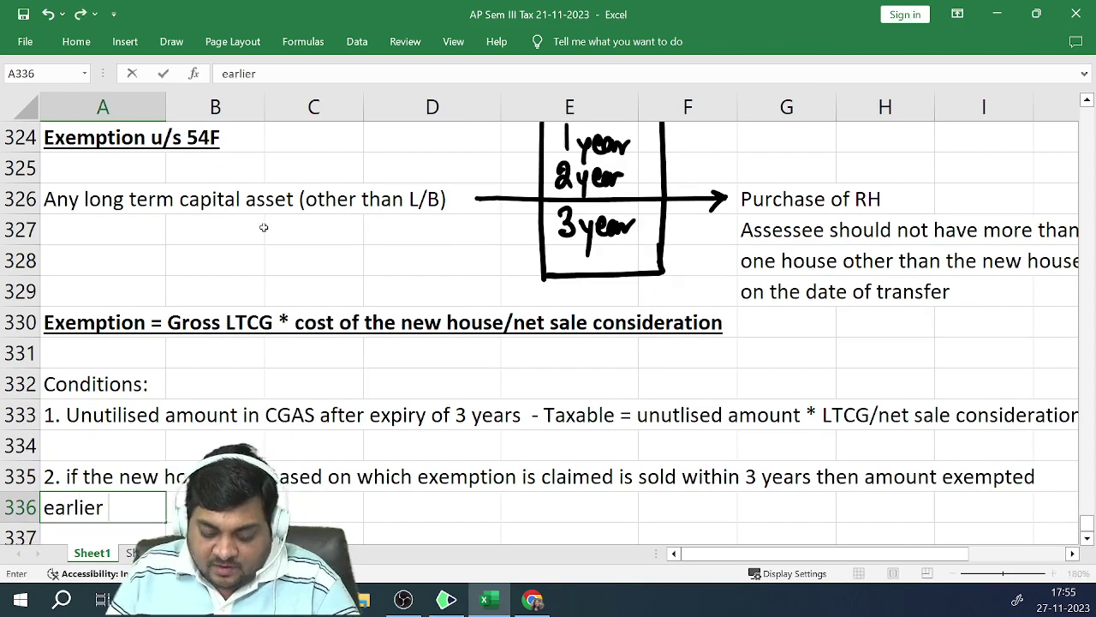
type("will be t")
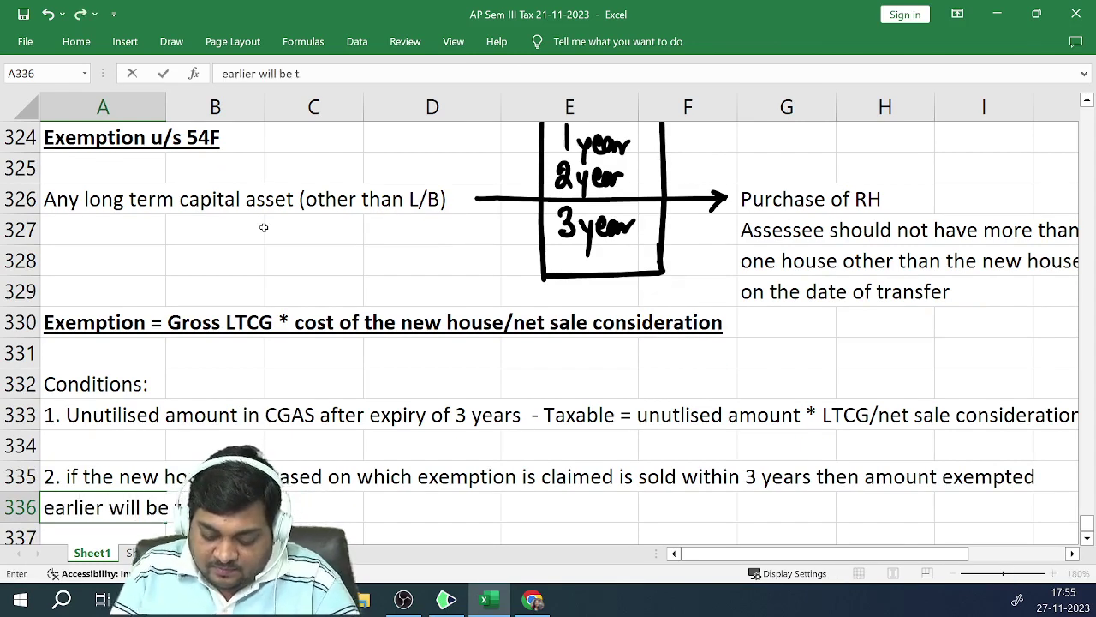
type("axable a")
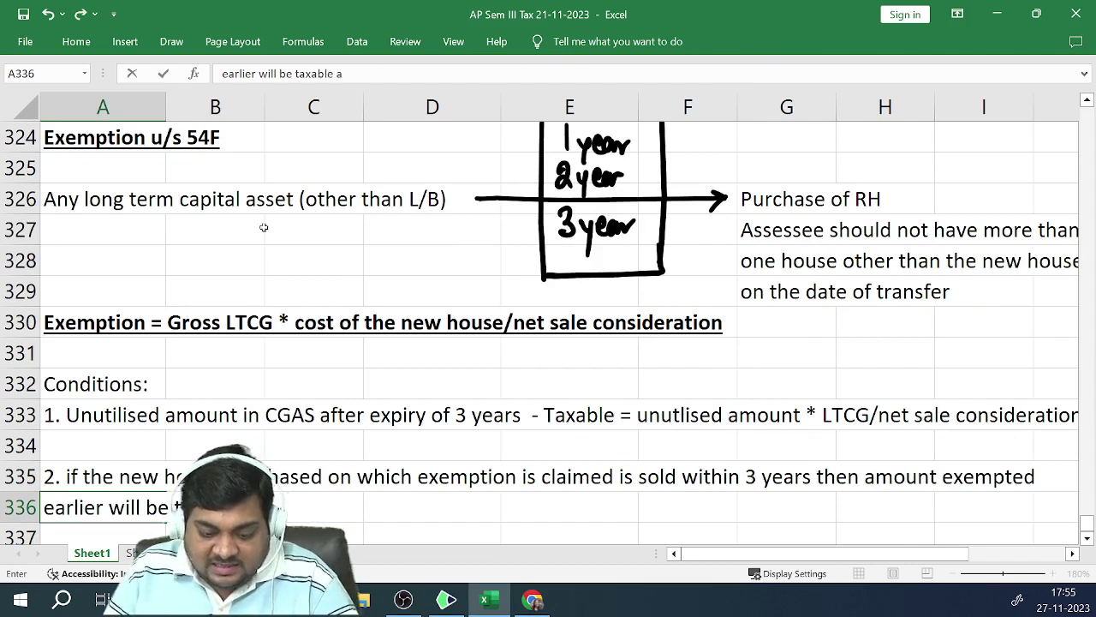
type("s L")
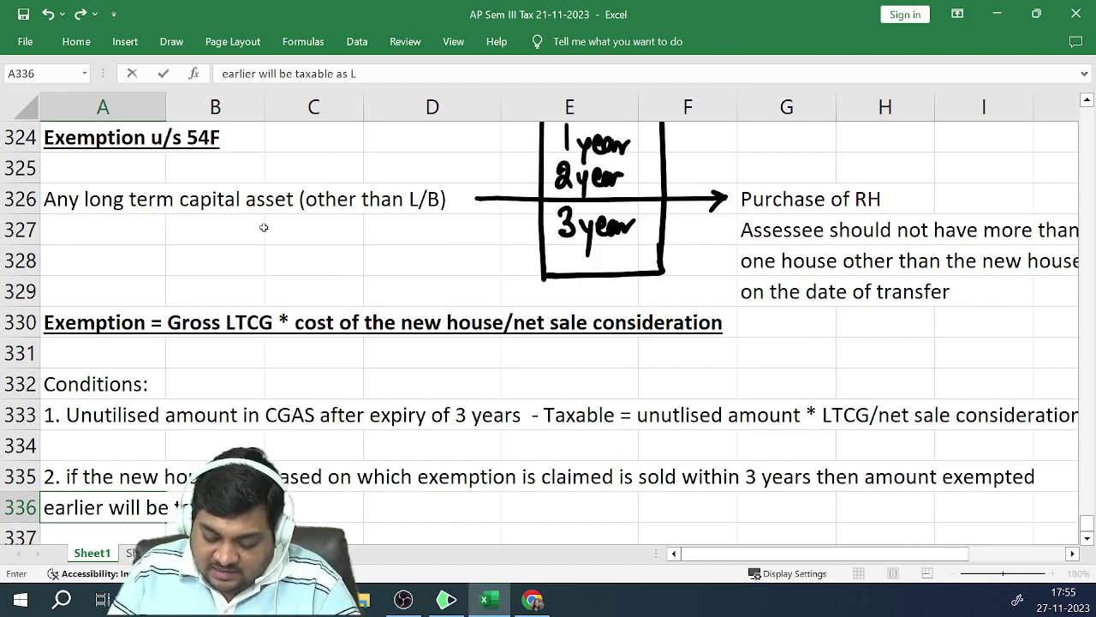
type("TCG in")
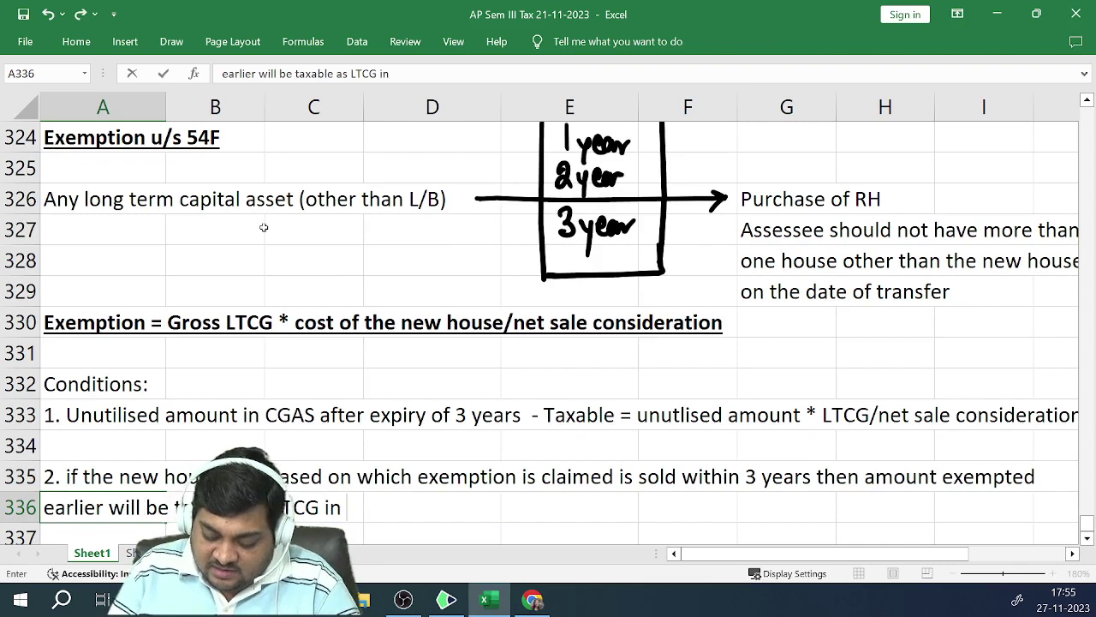
type(" the year ")
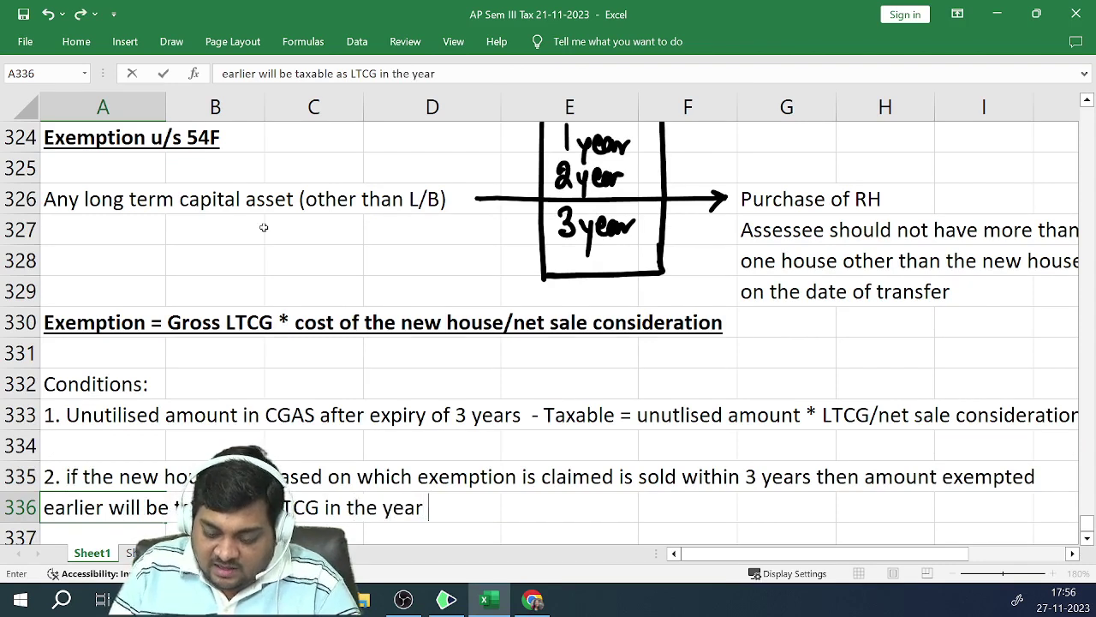
type("of Tra")
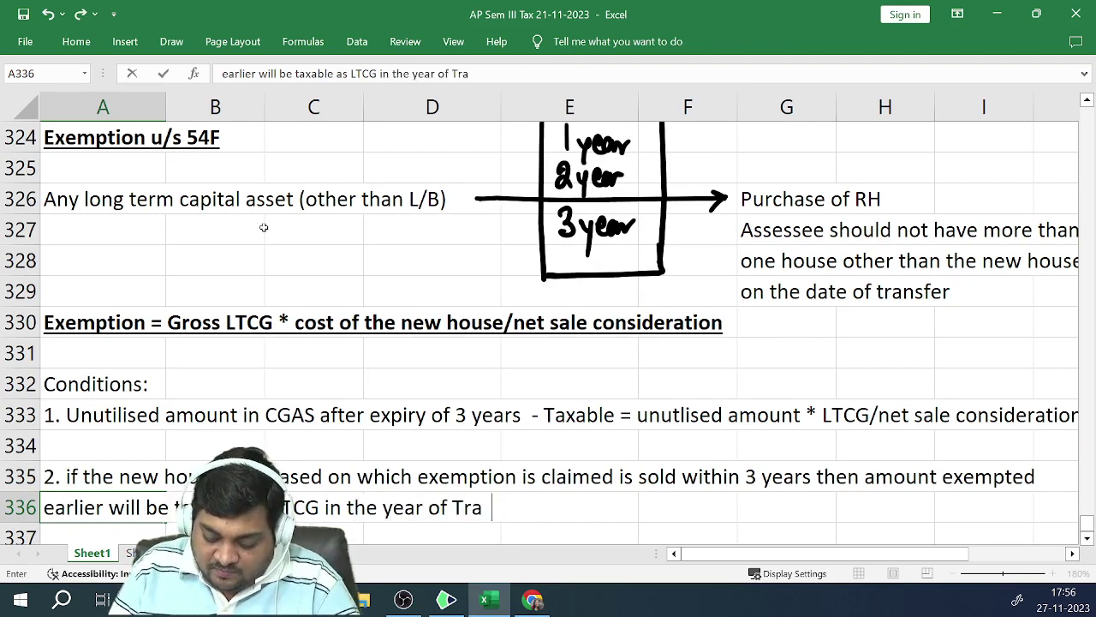
type("snfer")
key("BackSpace")
key("BackSpace")
key("BackSpace")
key("BackSpace")
key("BackSpace")
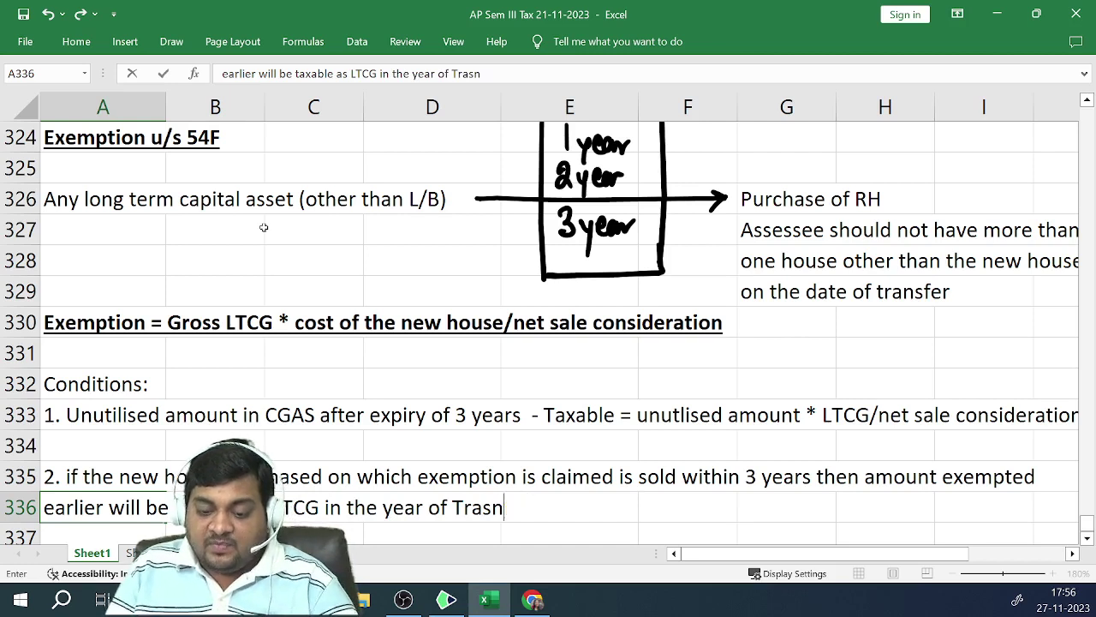
type("nsfer")
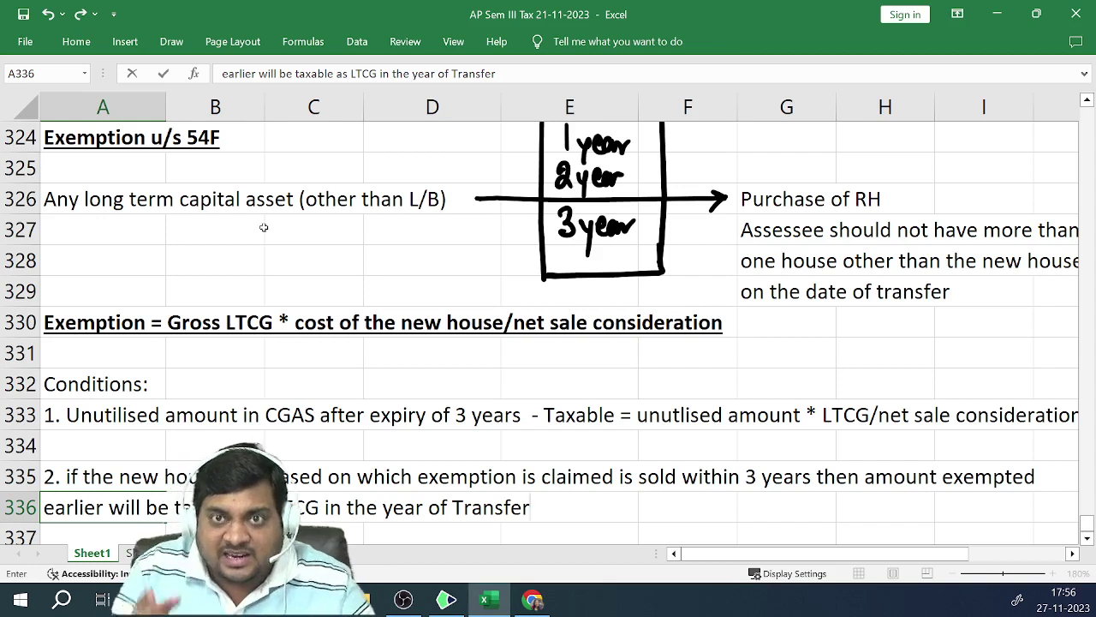
type(".")
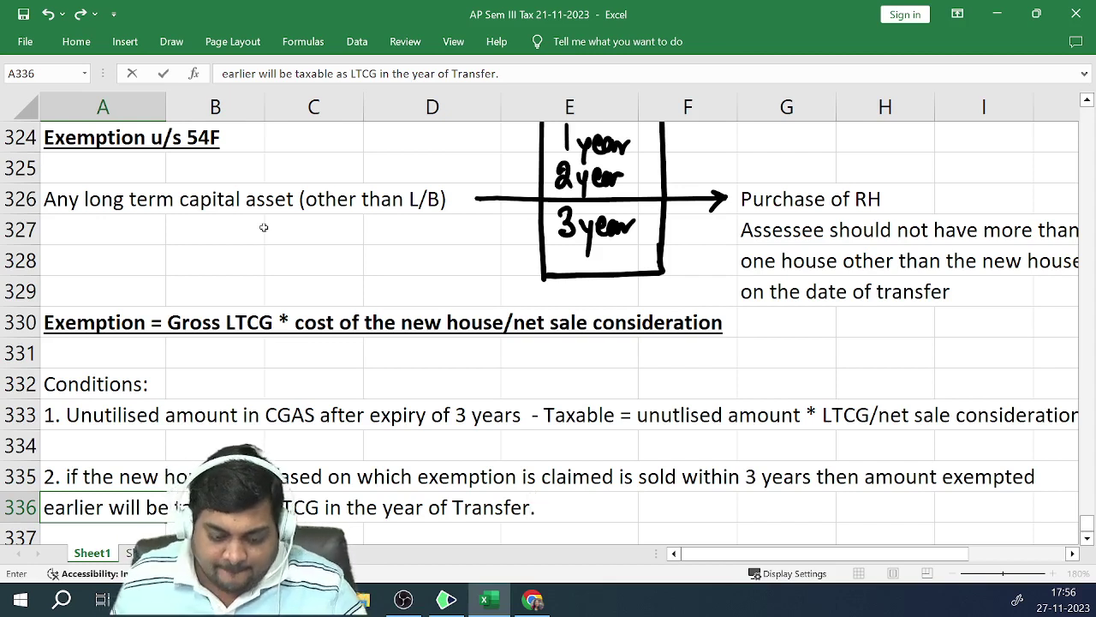
key("ctrl+Return")
Type condition 3 in A338: the exemption also becomes taxable if the assessee buys or builds another RH
key("Return")
key("Return")
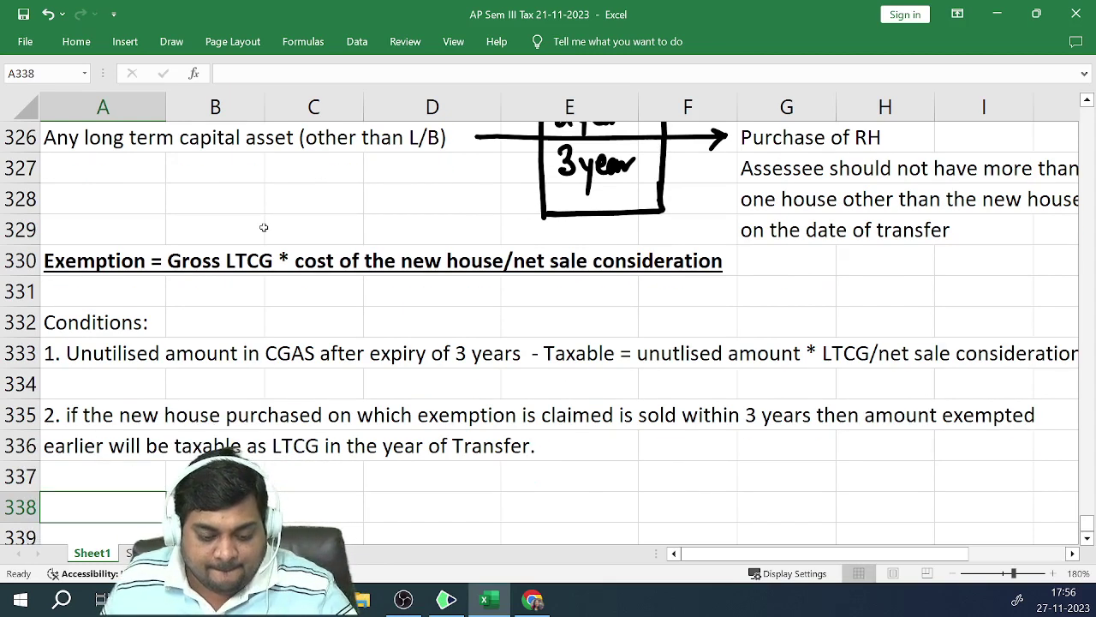
type("3.")
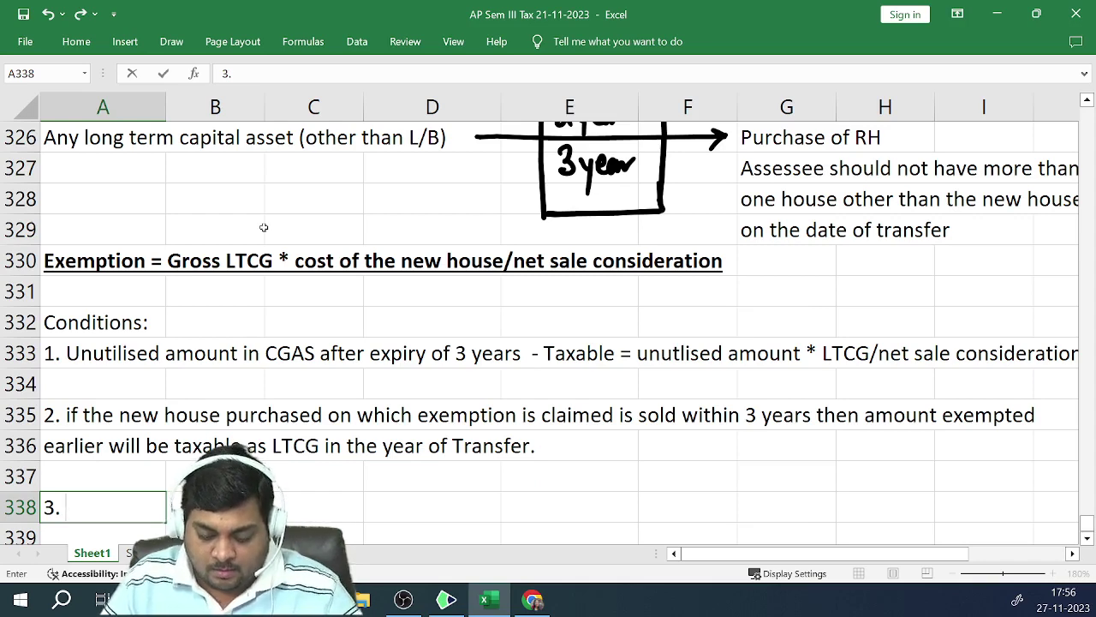
type("Taxab")
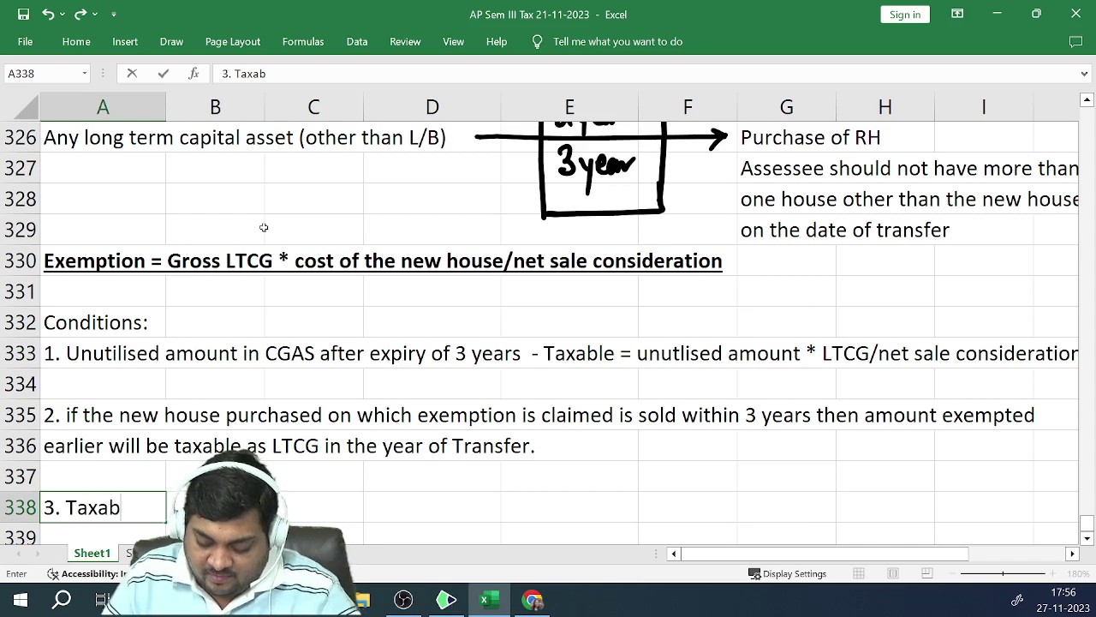
type("ility")
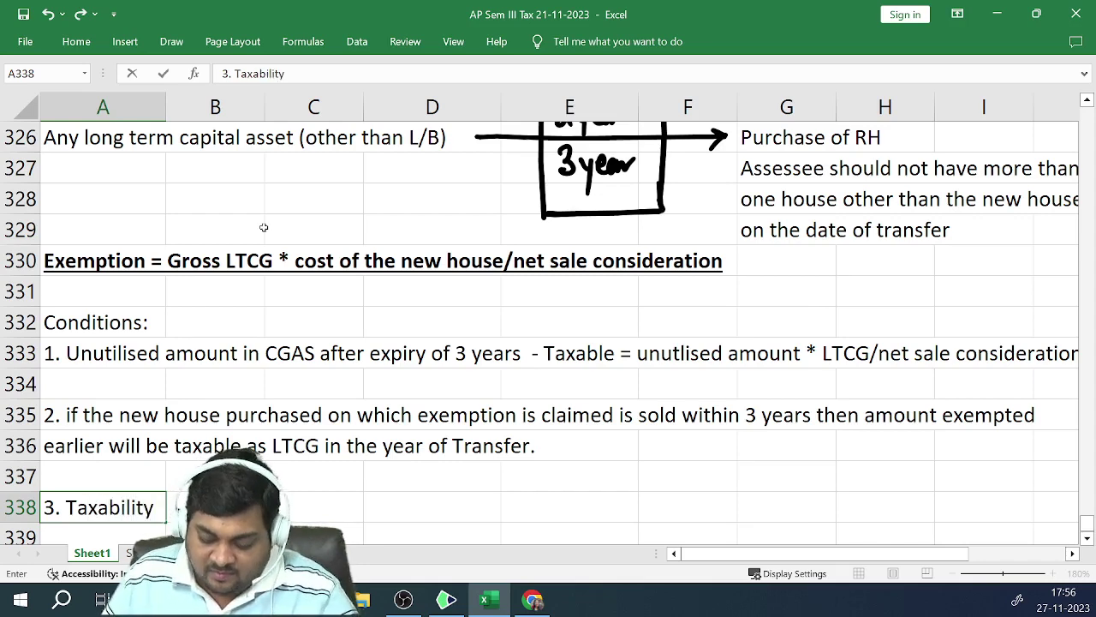
type(" of exemp")
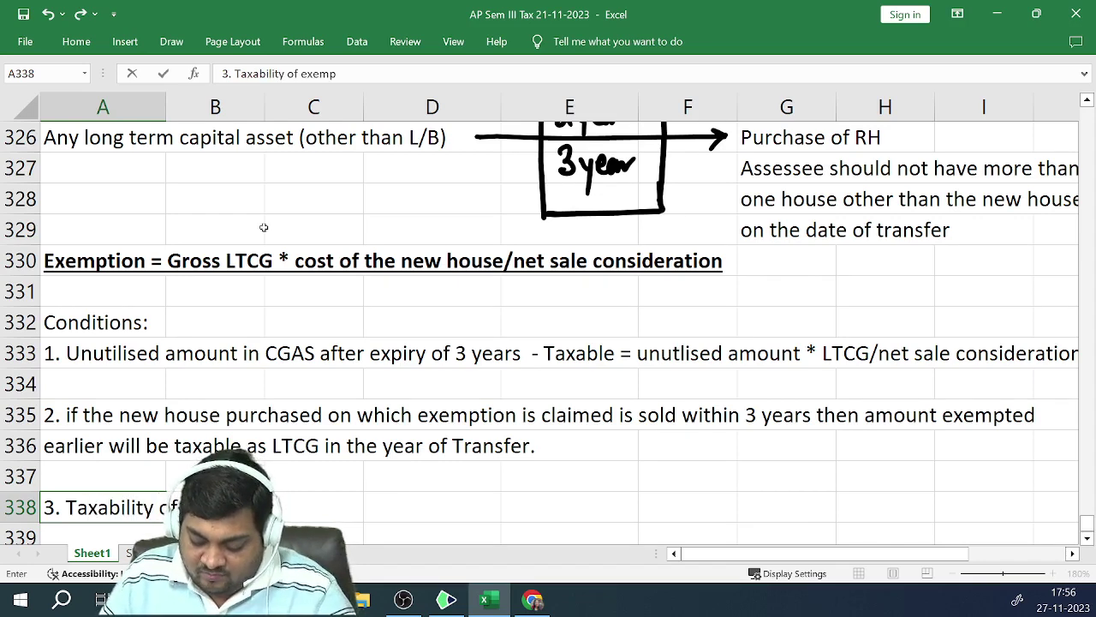
type("tion wil")
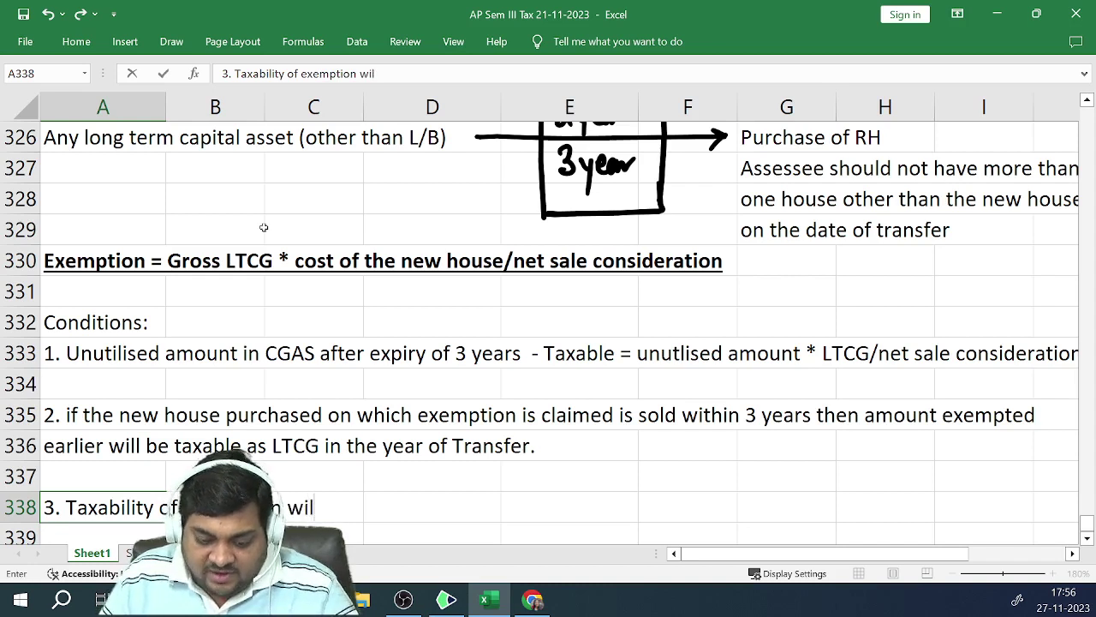
key("BackSpace")
key("BackSpace")
key("BackSpace")
key("BackSpace")
key("BackSpace")
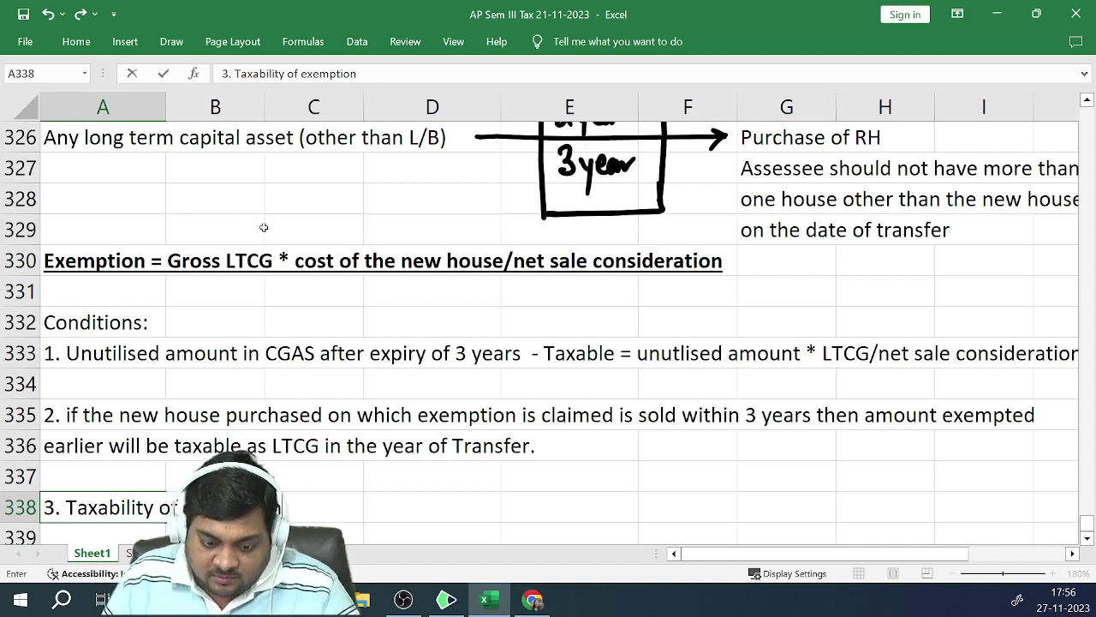
type("grante")
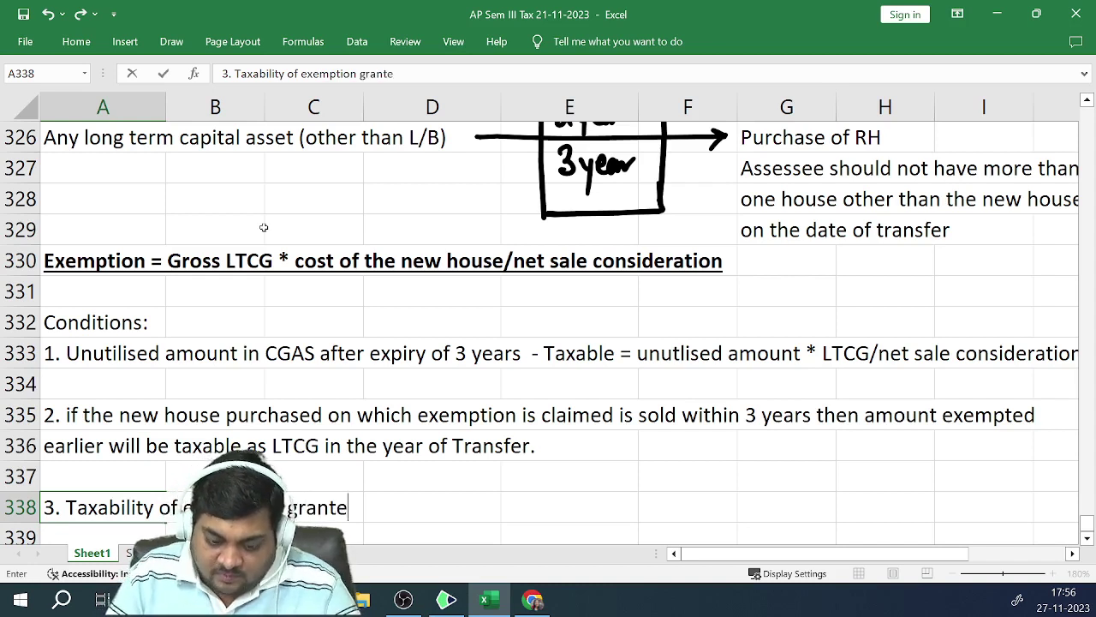
type("d will al")
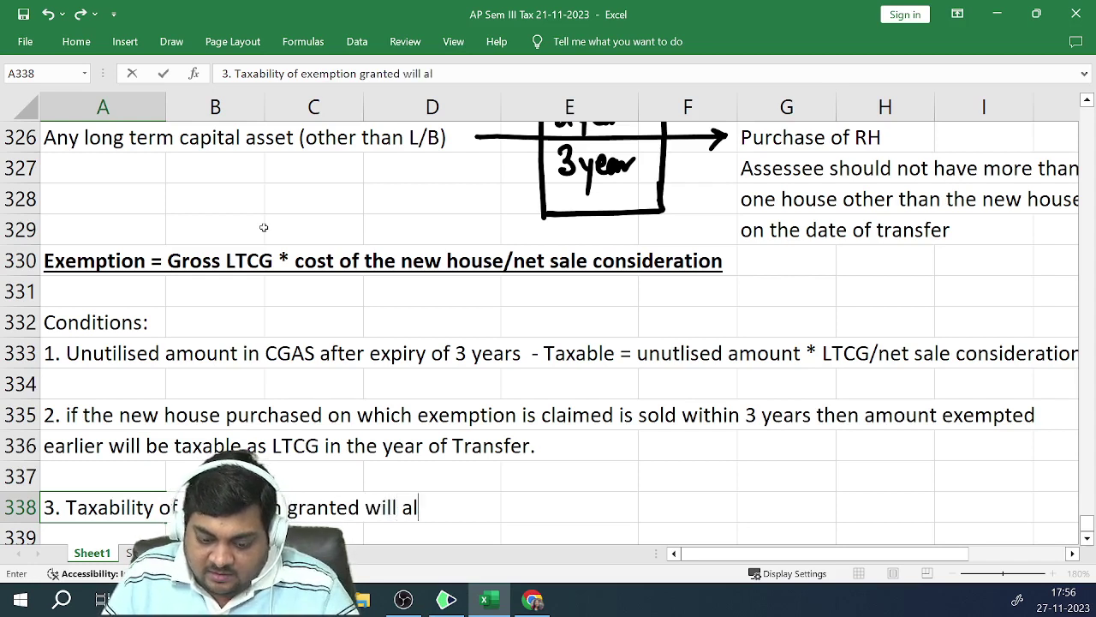
type("so arise")
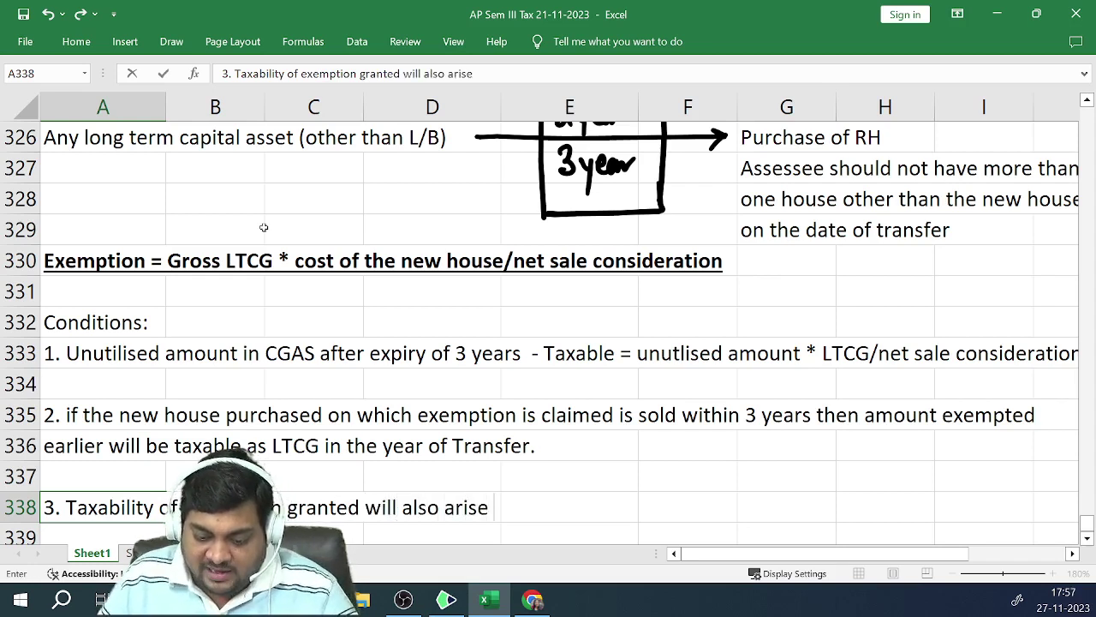
type(" if the")
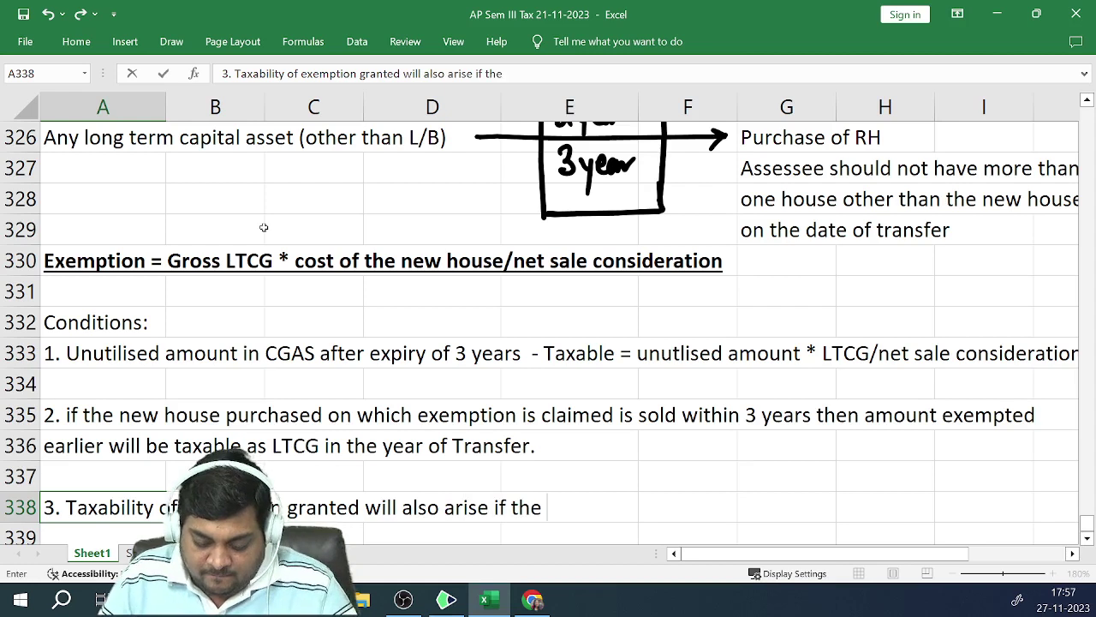
type(" asesses")
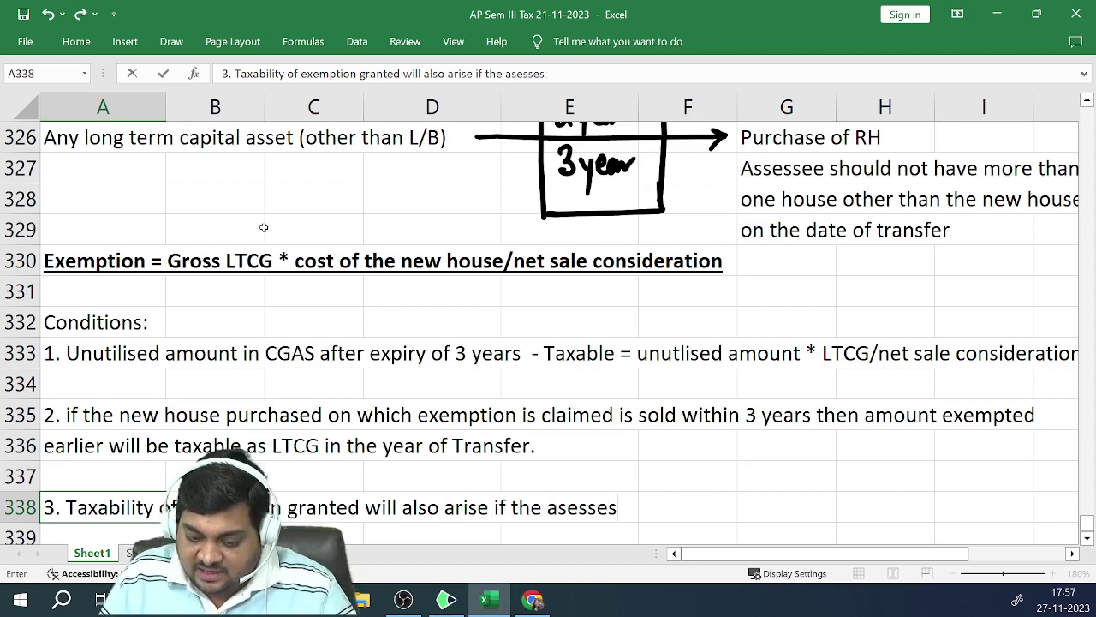
key("BackSpace")
key("BackSpace")
key("BackSpace")
key("BackSpace")
key("BackSpace")
key("BackSpace")
type("ss")
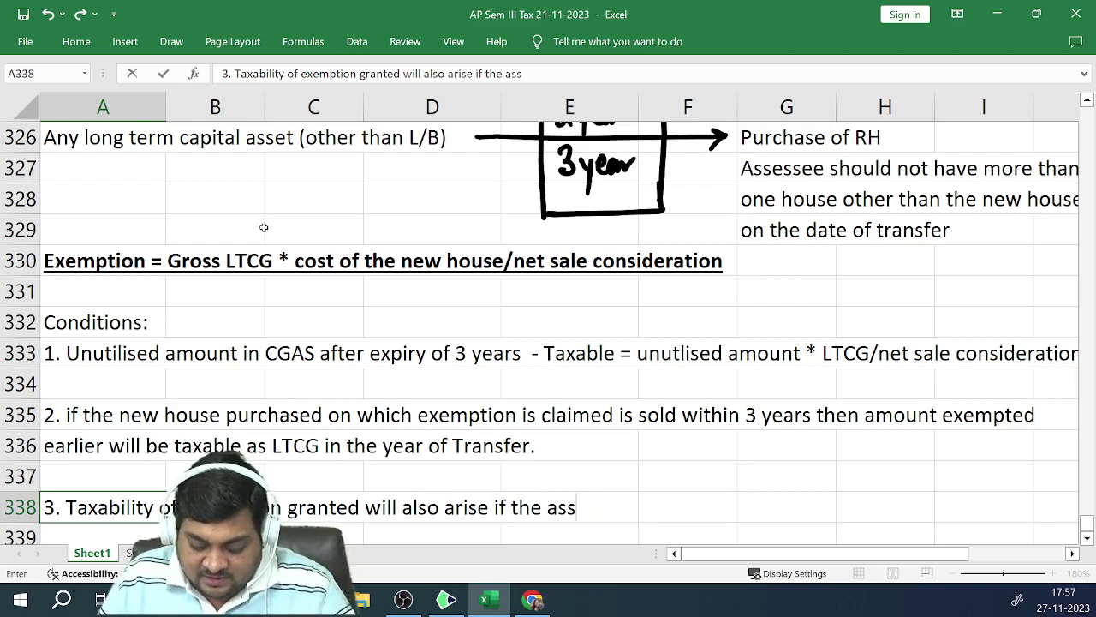
type("essee")
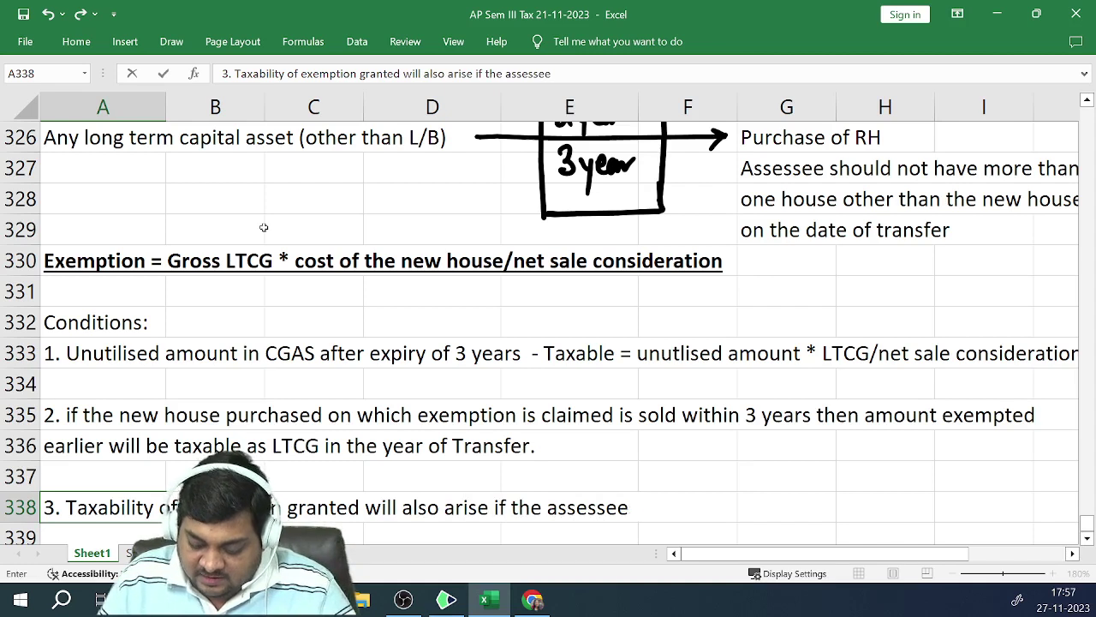
type(" purchases ")
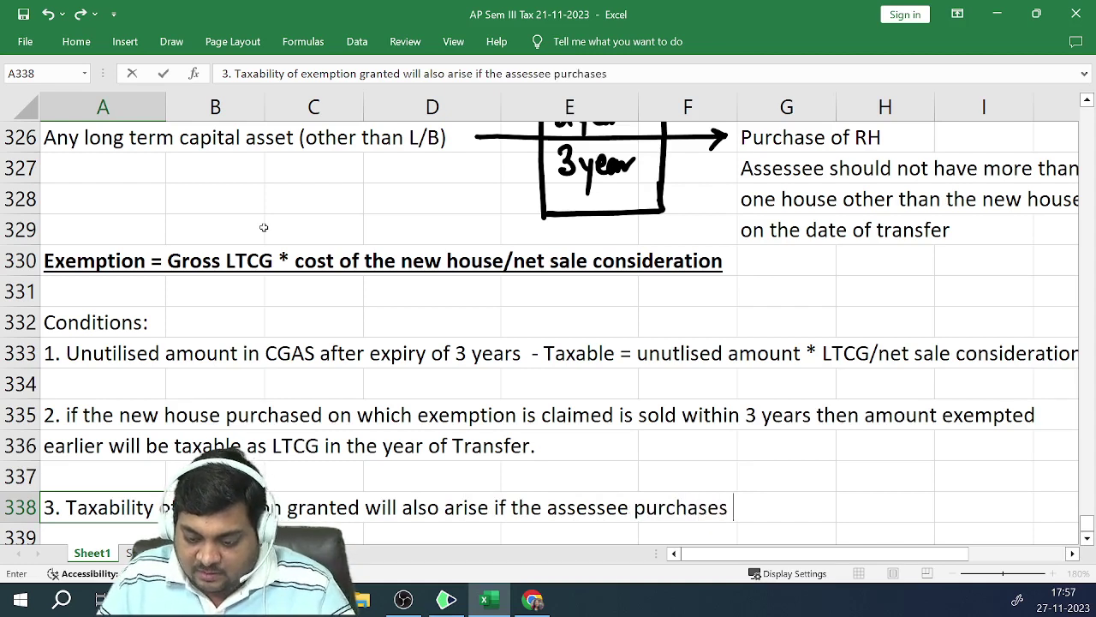
type("or constr")
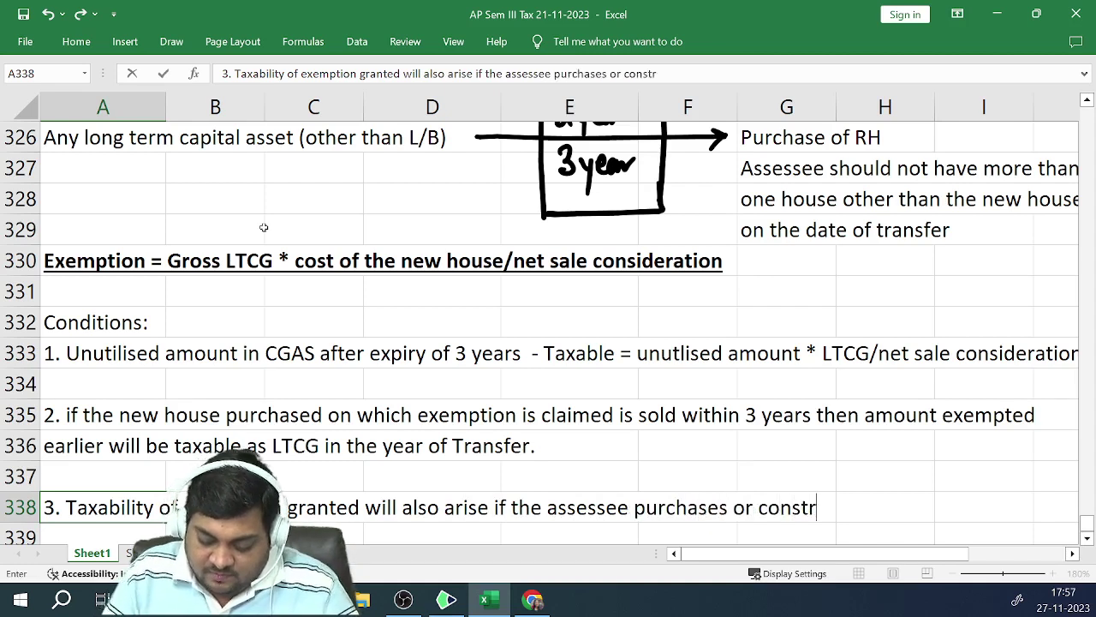
type("ucts ")
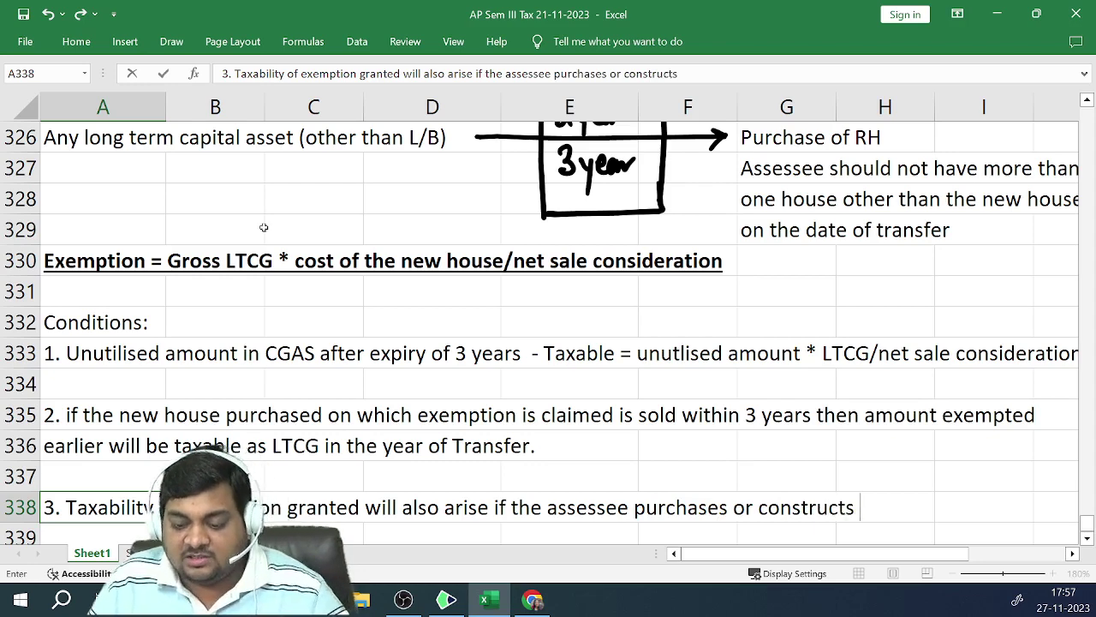
type("am")
key("BackSpace")
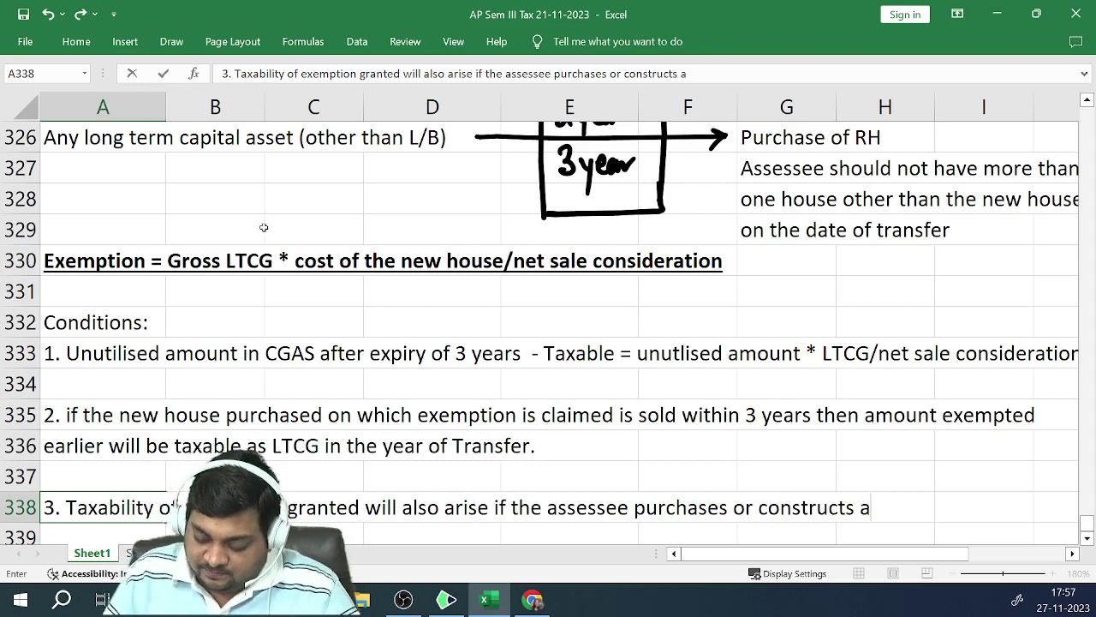
type("nother ")
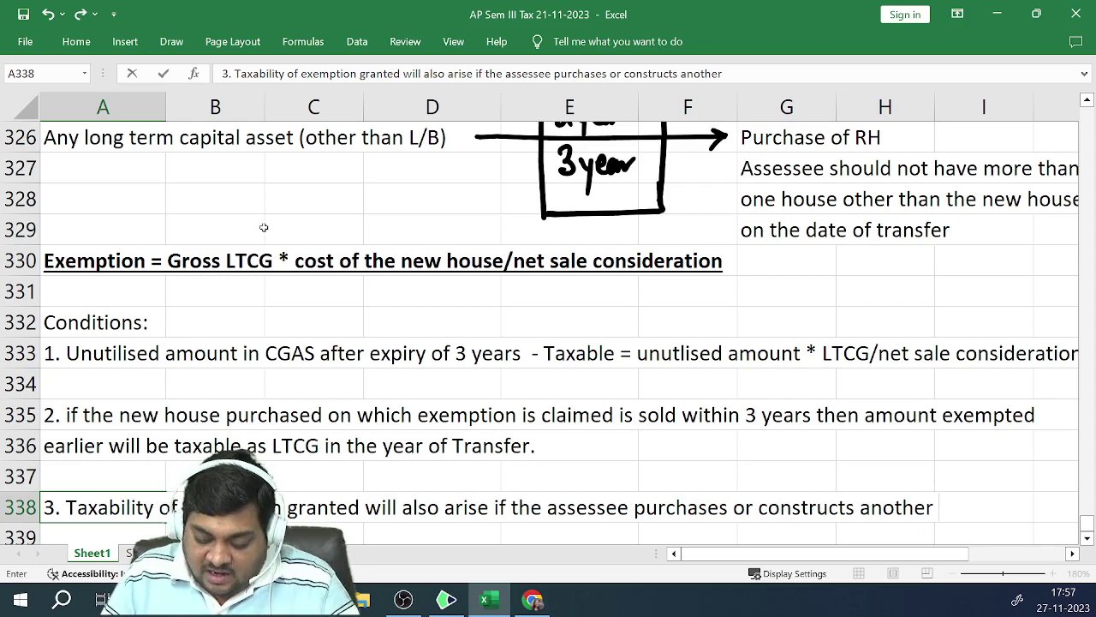
type("RH wi")
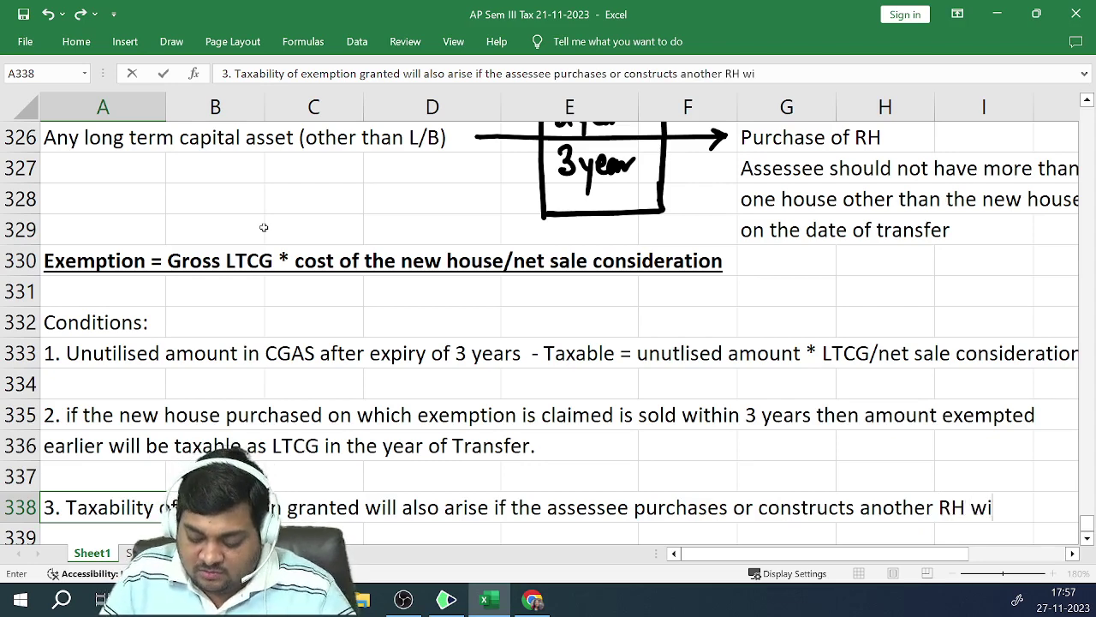
type("thin the")
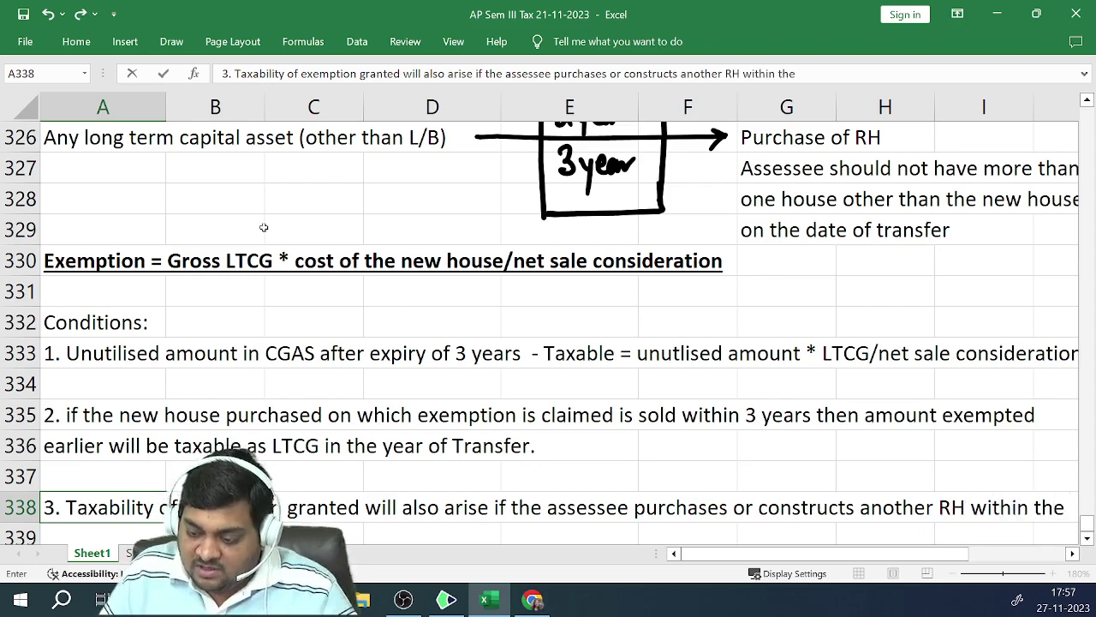
Finish condition 3 with 'time limit.' in A339 and move down to the empty rows
key("Return")
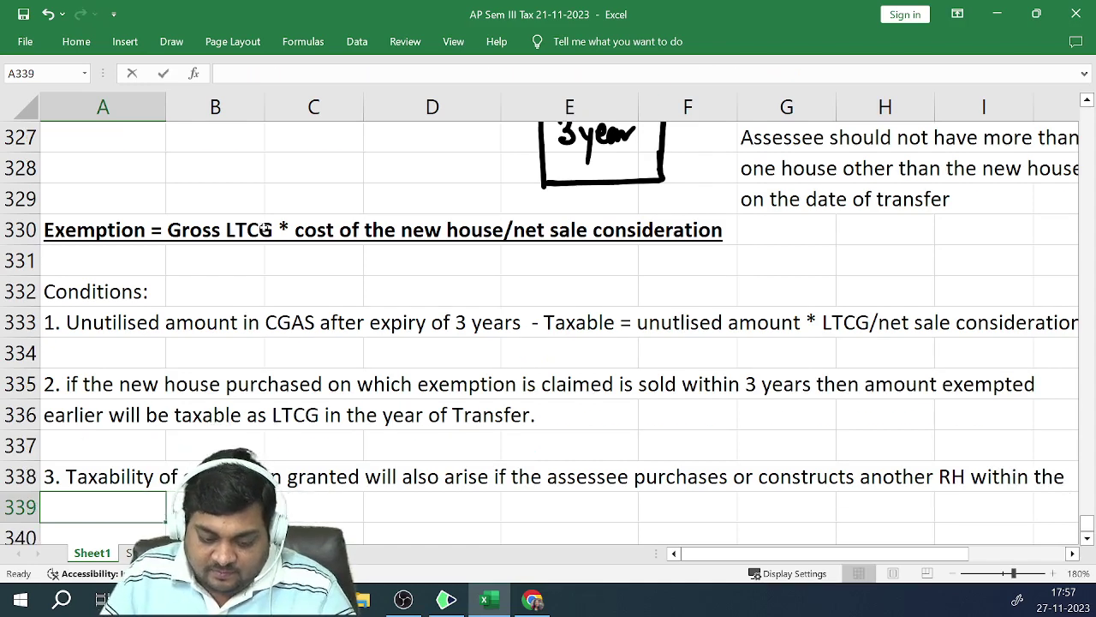
type("time limit.")
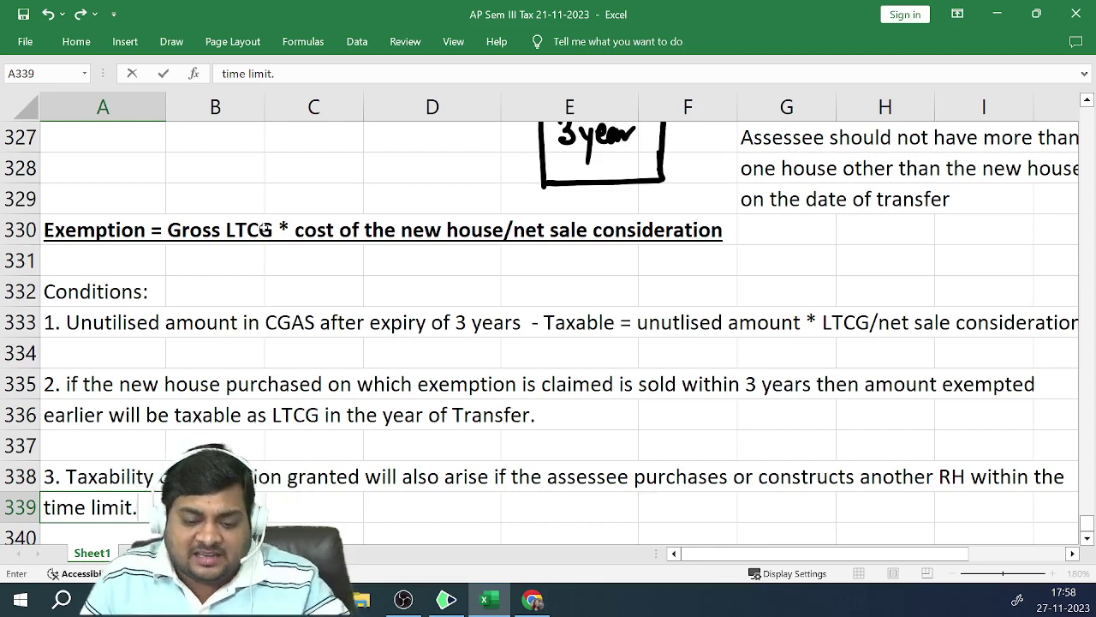
key("ctrl+Return")
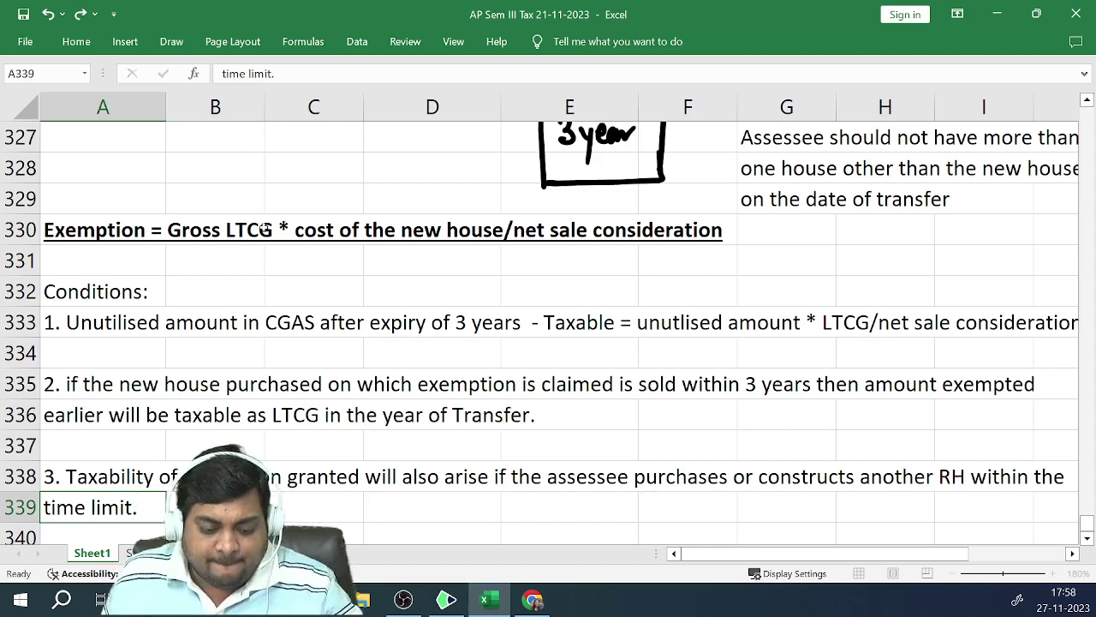
key("Down")
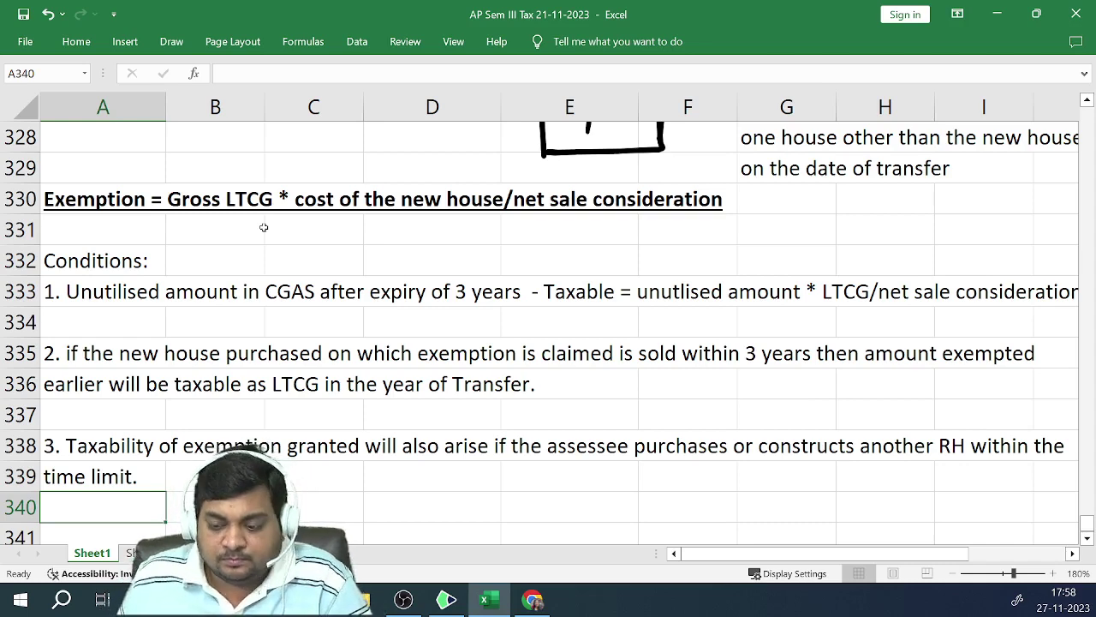
key("Return")
key("Return")
key("Return")
key("Return")
Write the example in A341: jewellery bought for Rs. 10 lakhs on 1.8.2004, sold for Rs. 6100000 on 1.2.2024
key("Up")
key("Up")
key("Up")
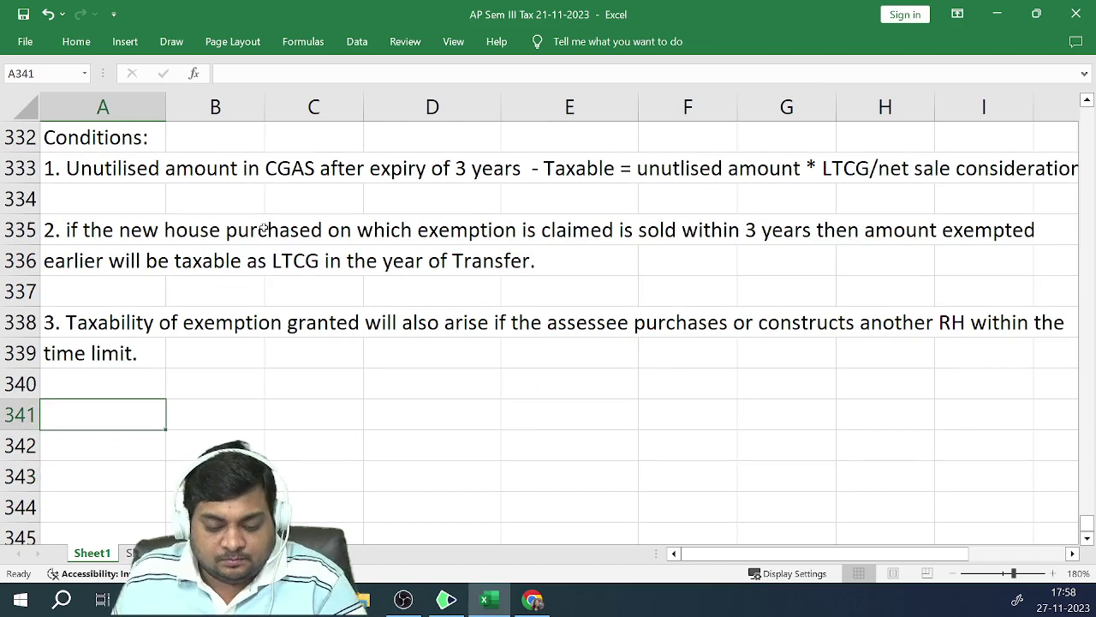
type("Example")
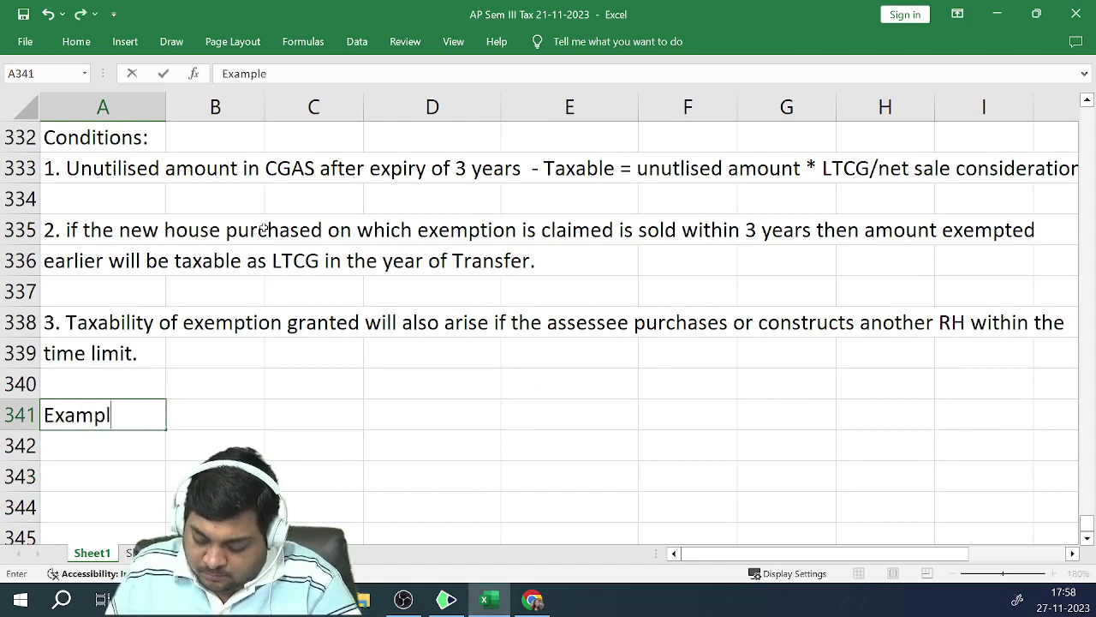
type(":")
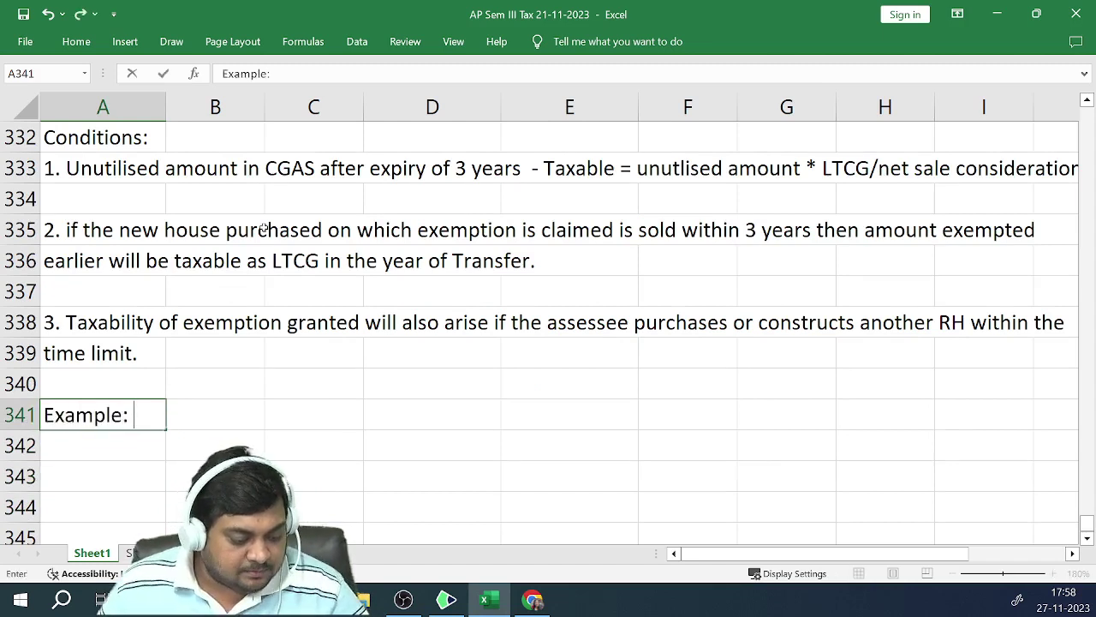
type(" J")
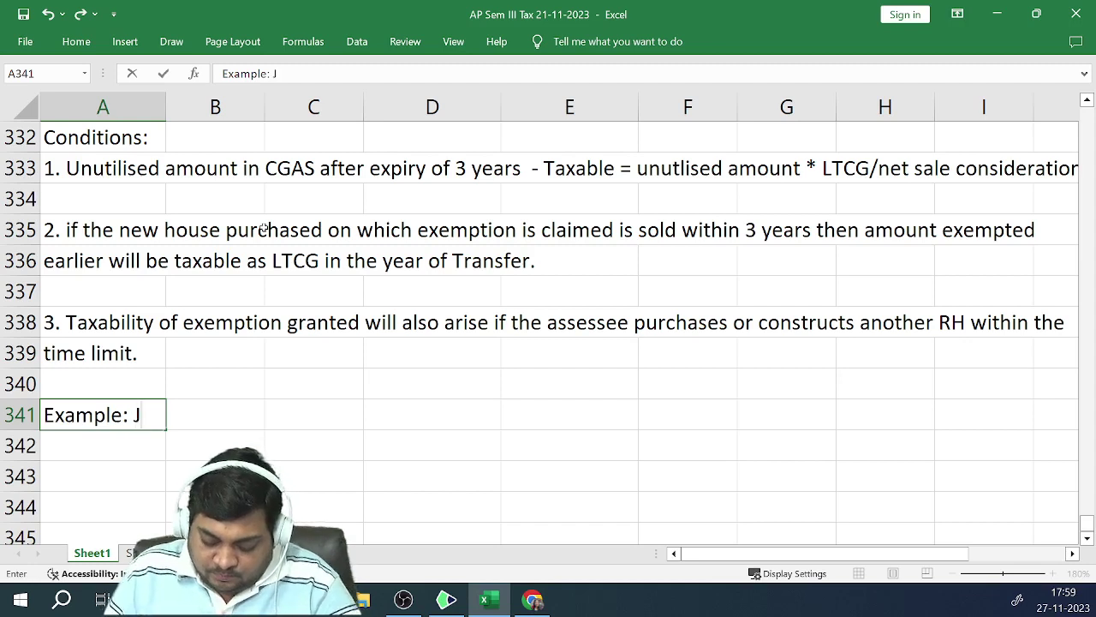
type("ewellery")
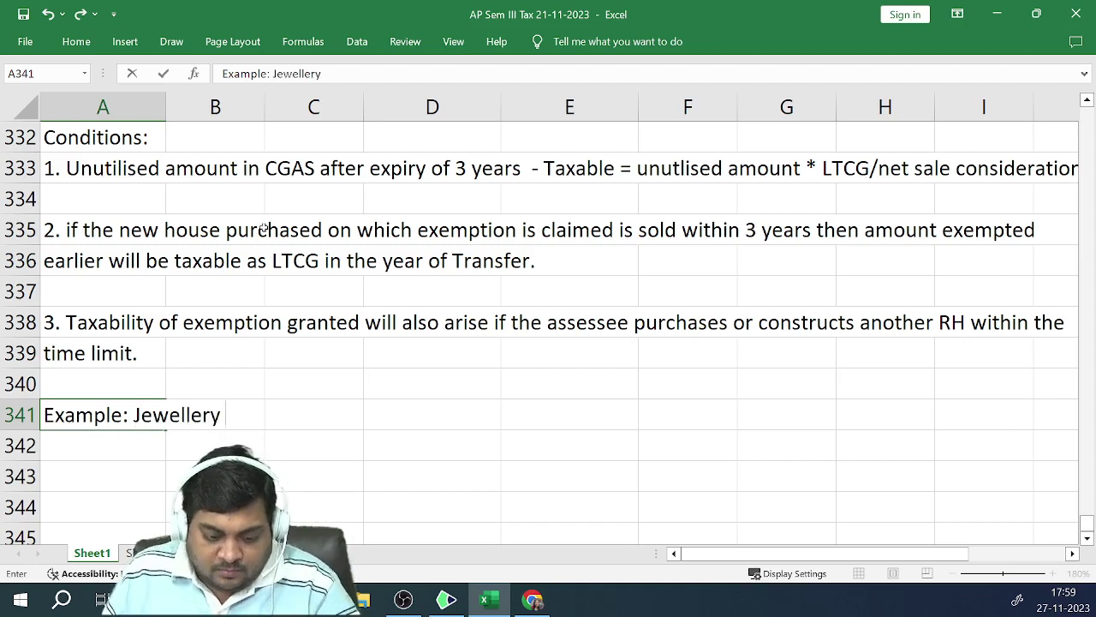
type(" purch")
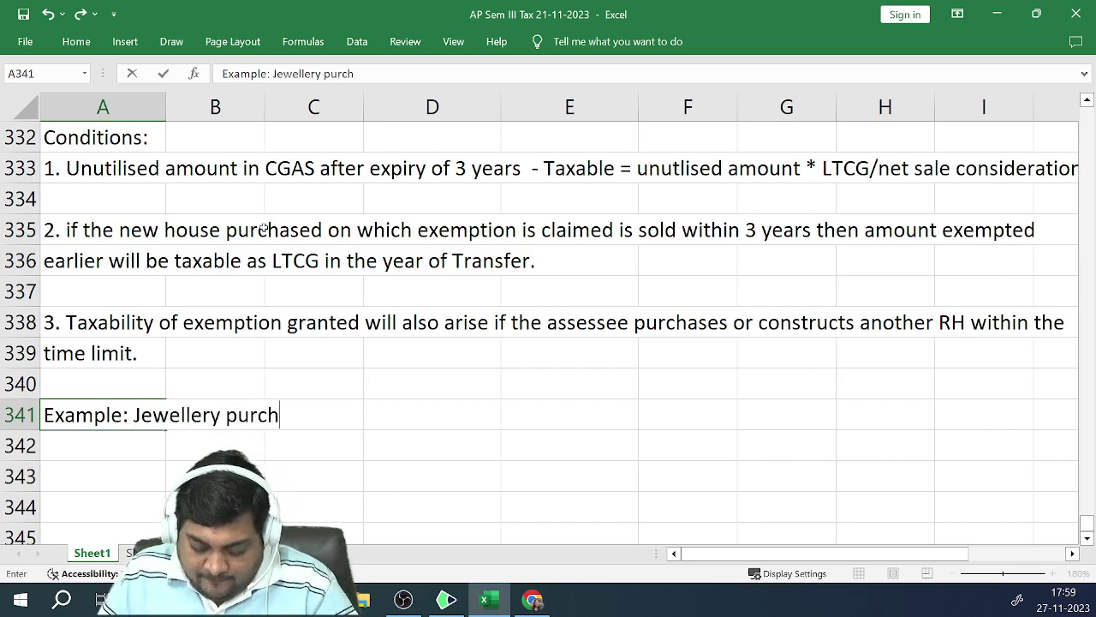
type("ased b")
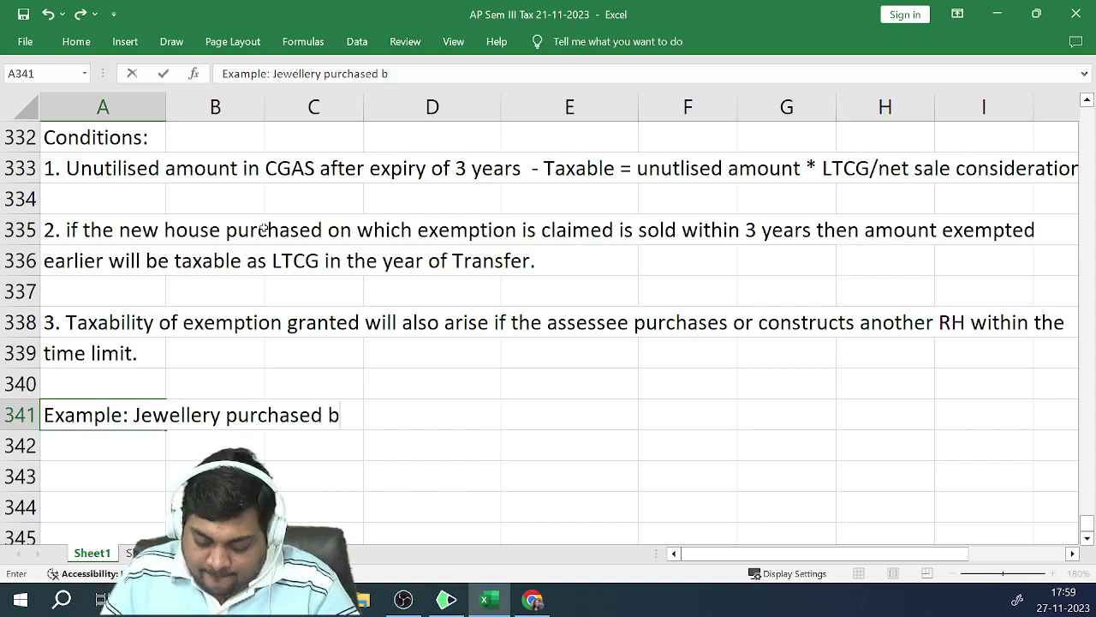
type("y X")
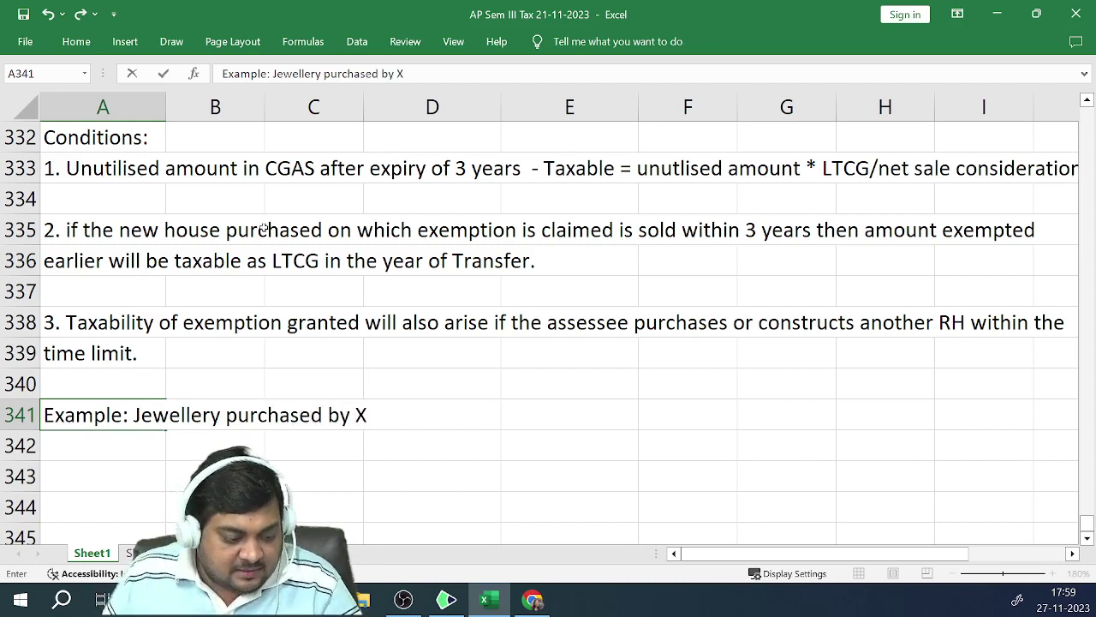
type(" for ")
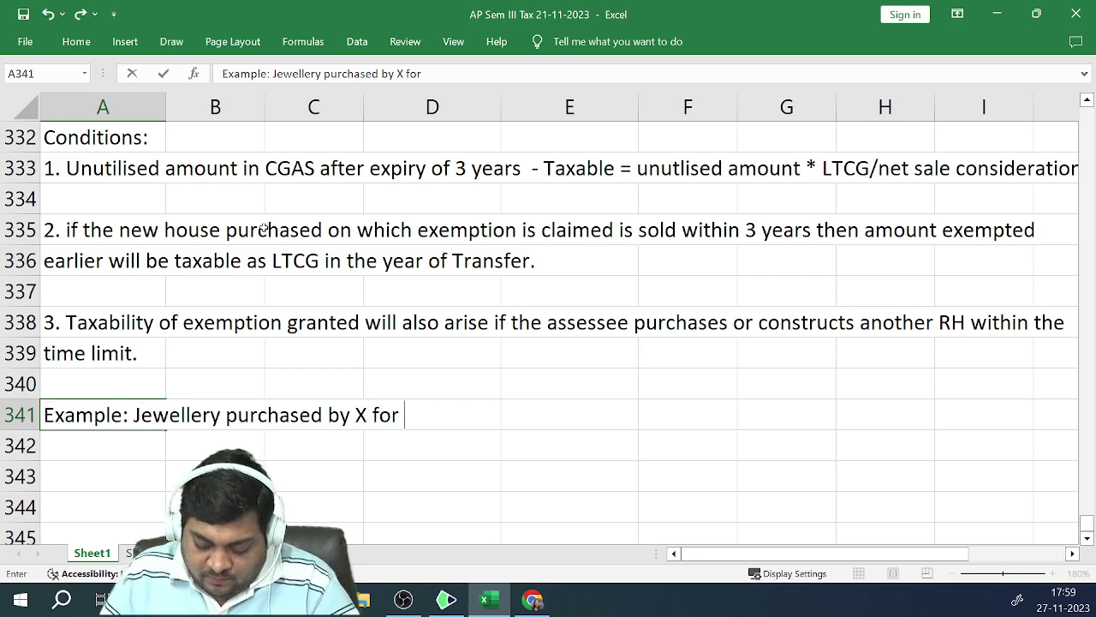
type("Rs. 10")
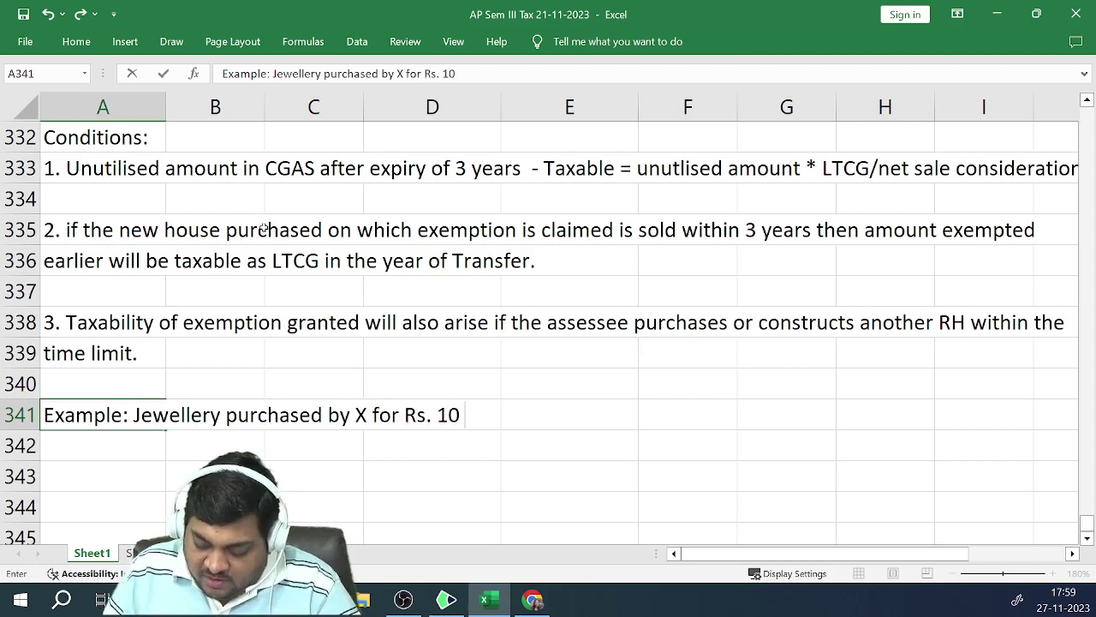
type(" lakhs ")
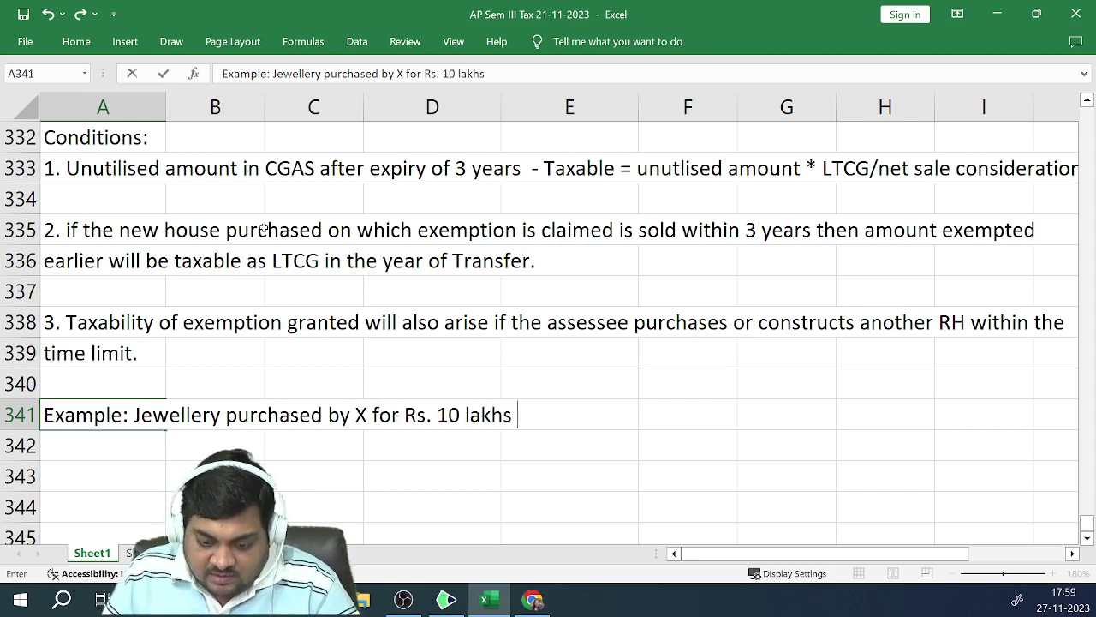
type("on 1.")
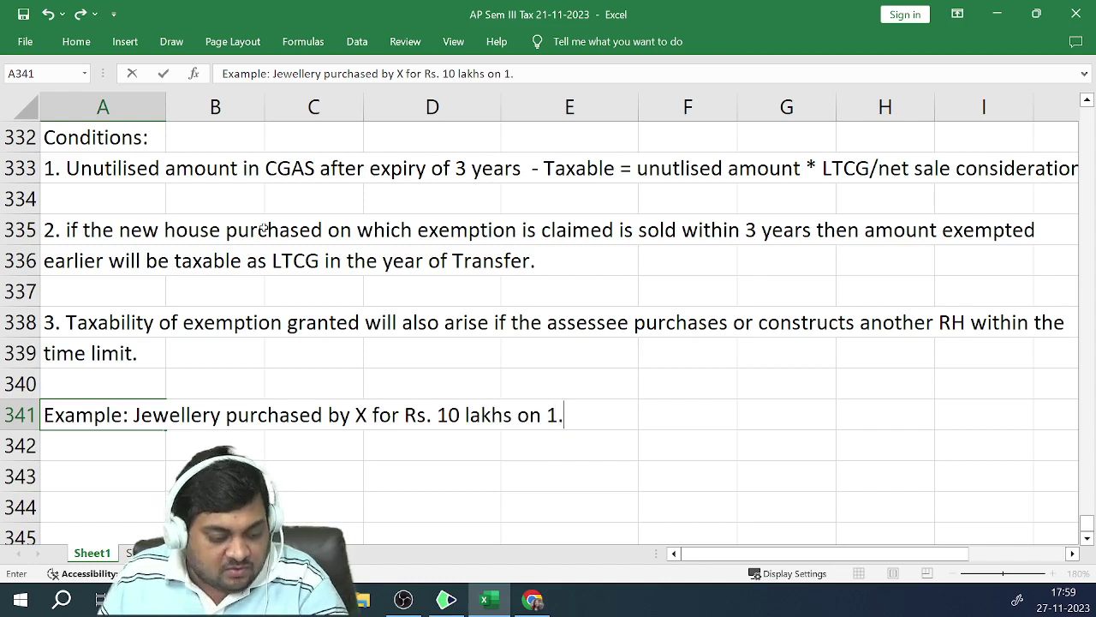
type("8.2004")
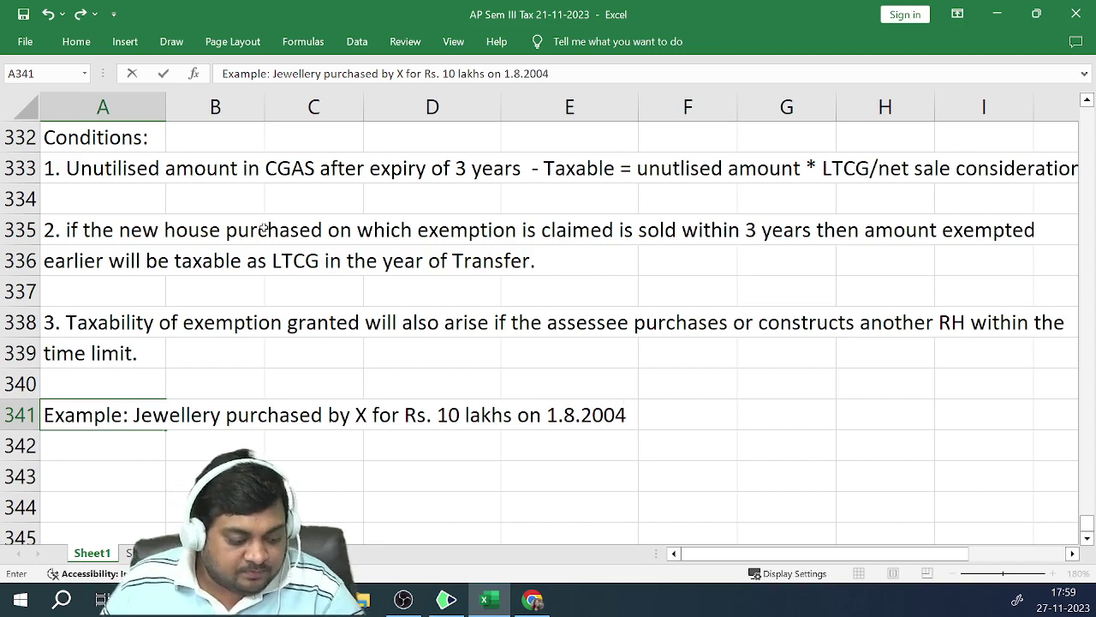
type(". sold the")
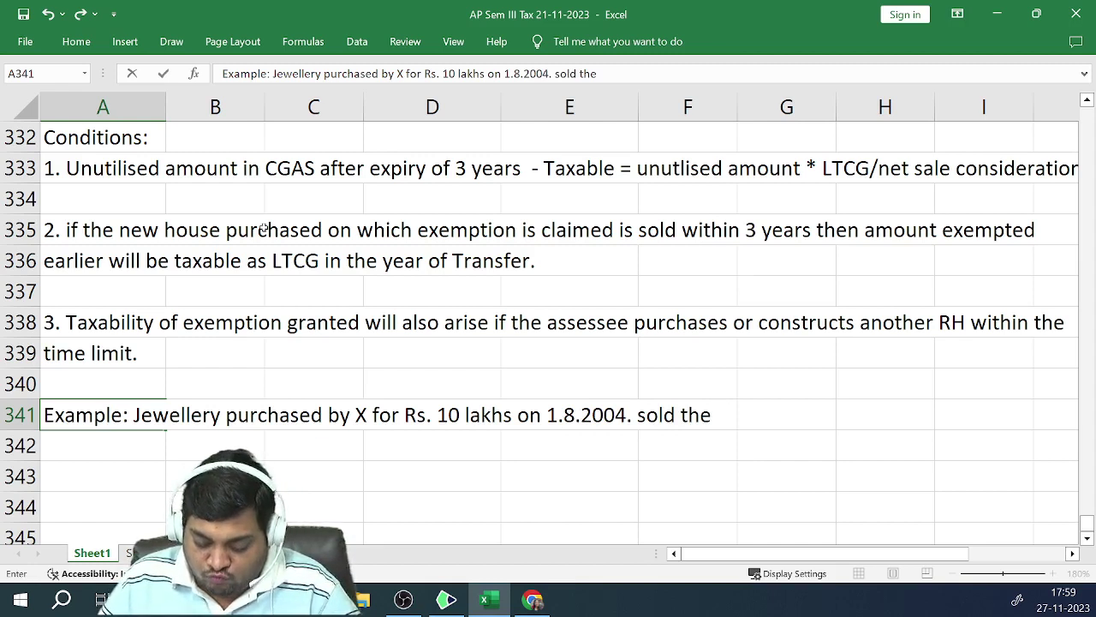
type("asset ")
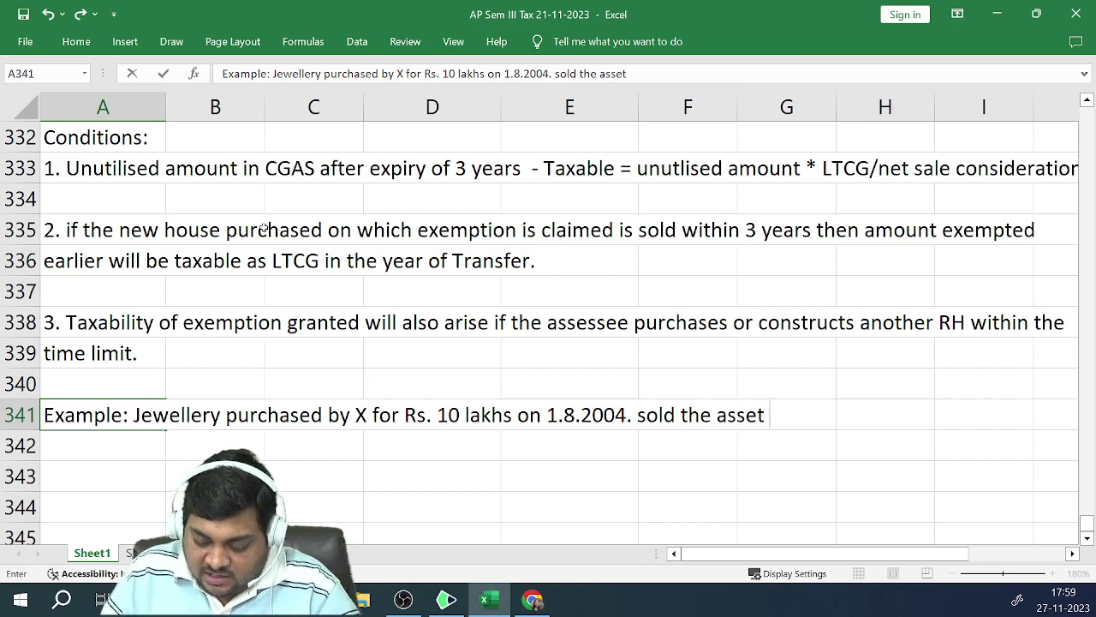
type("for Rs.")
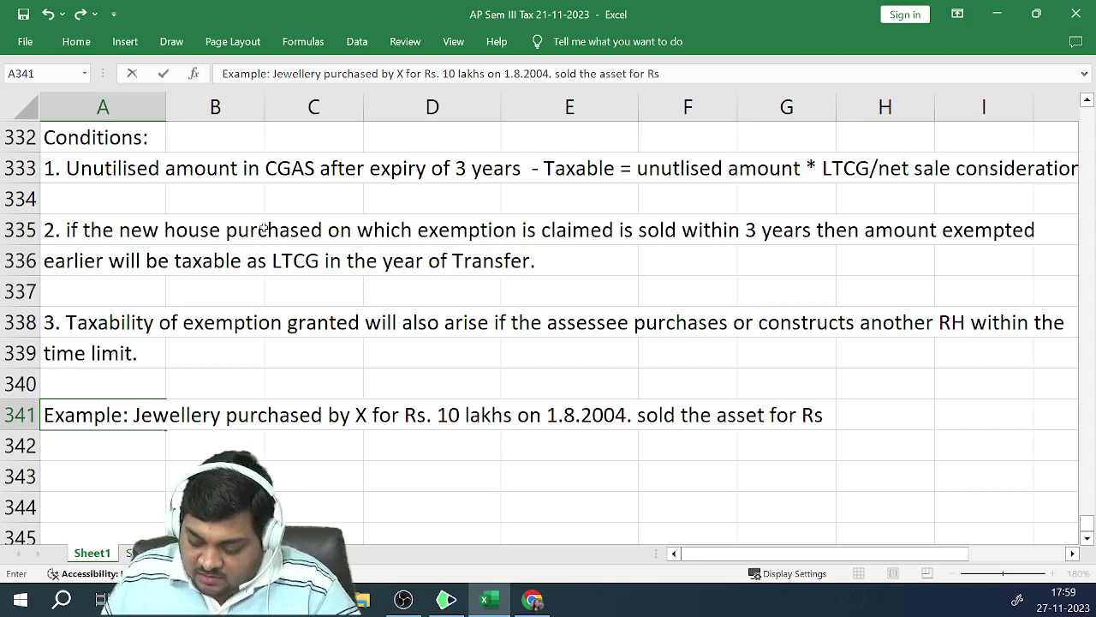
type(" 6")
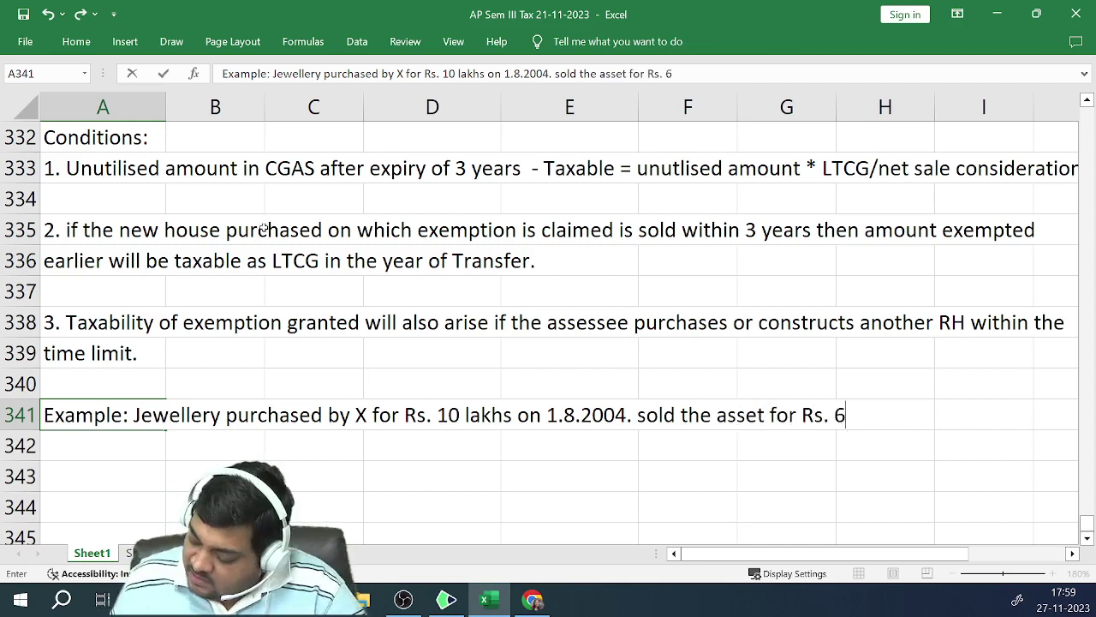
type("100000")
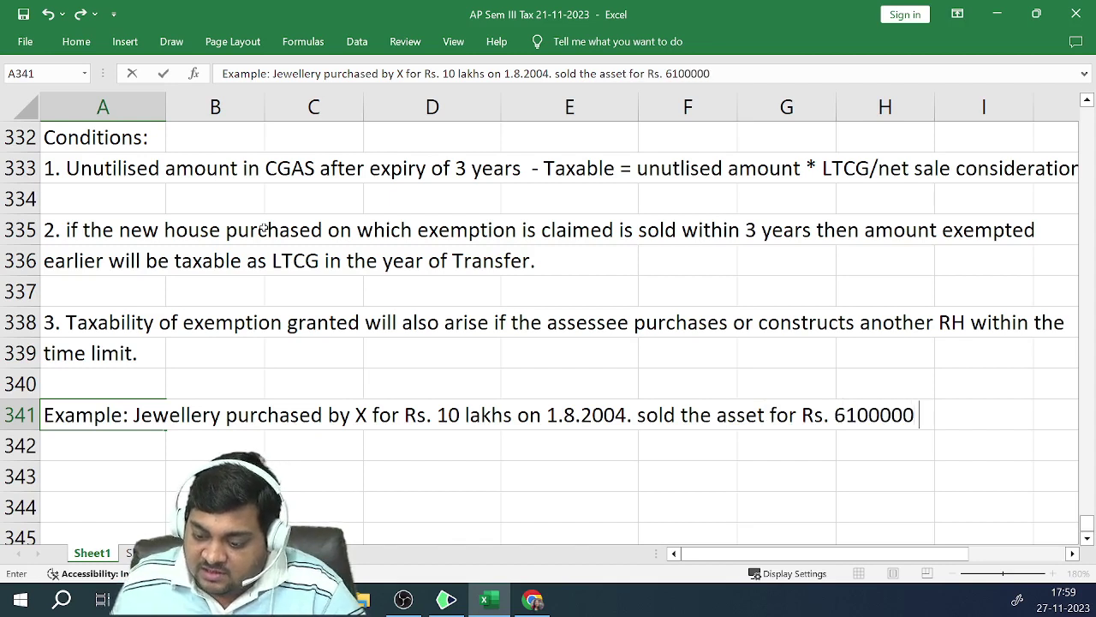
type(" on ")
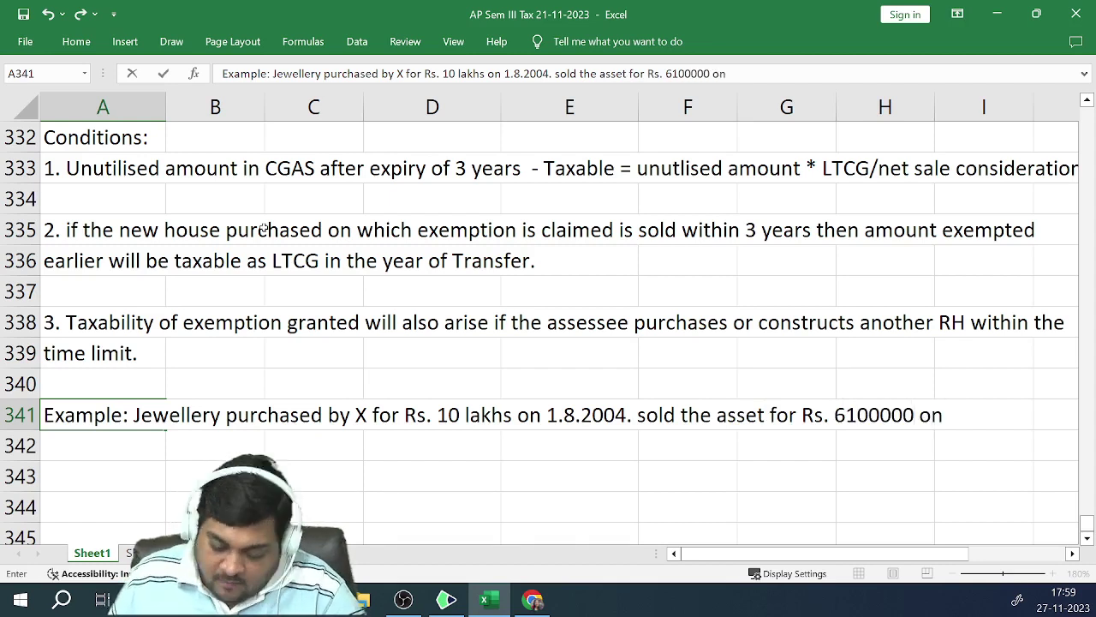
type("1.2.22")
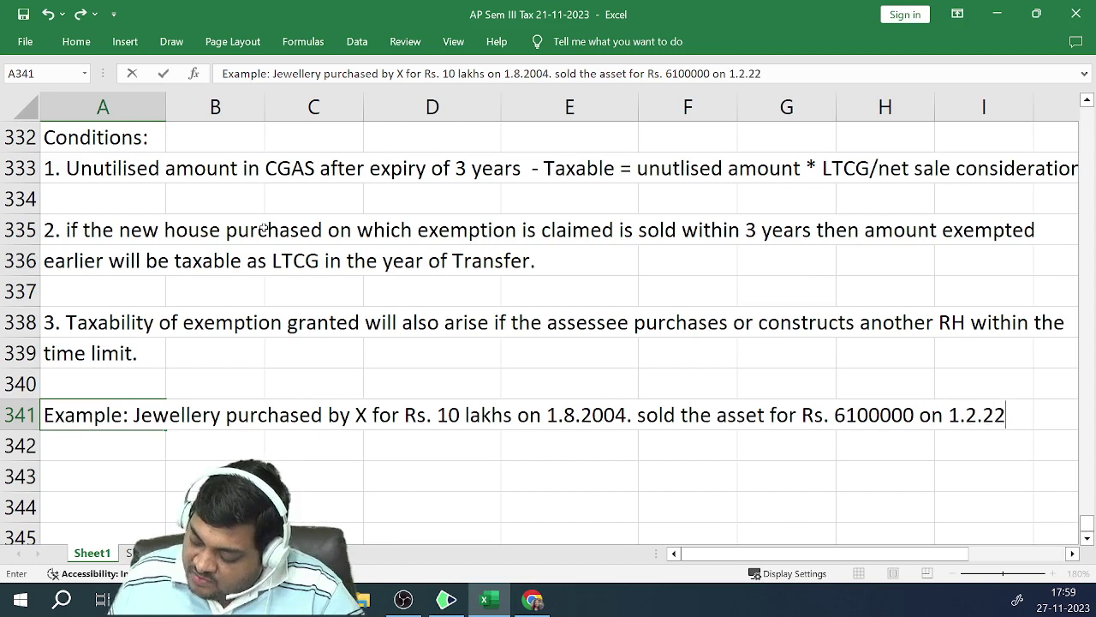
key("BackSpace")
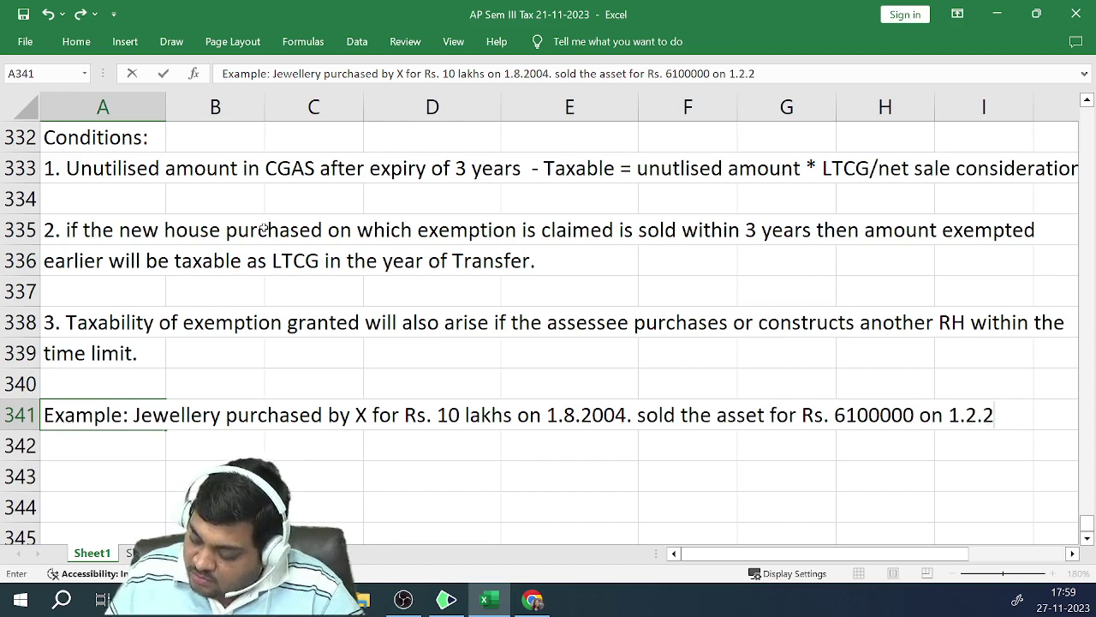
type("024")
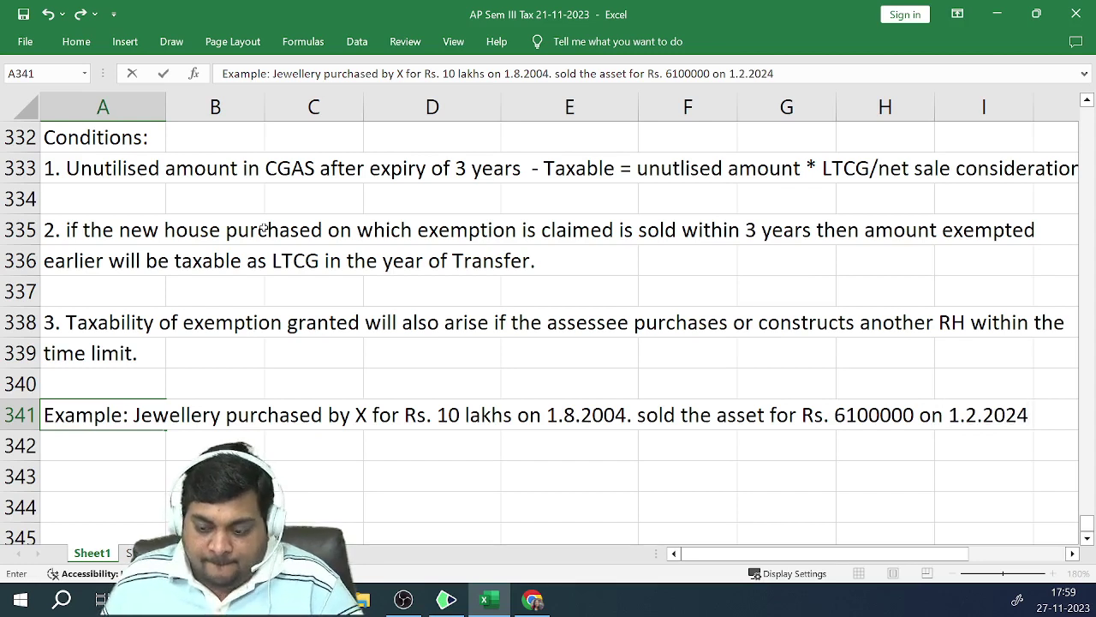
Add brokerage Rs. 100000, RH bought for Rs. 4000000 on 1.5.2024, and 'Caculate CG' in A342
type(".")
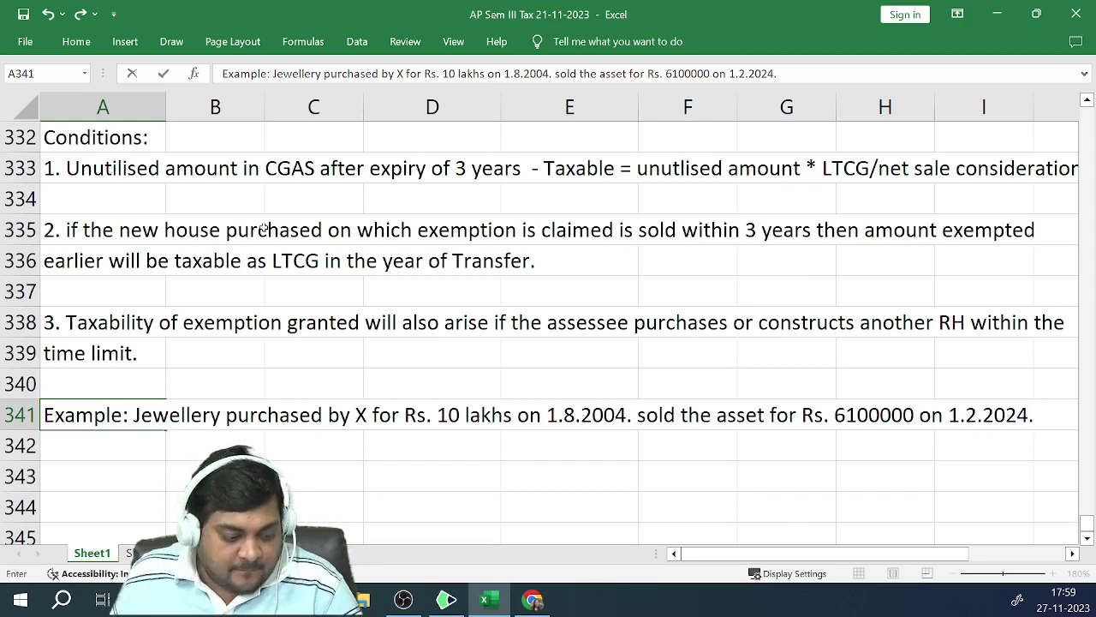
key("Return")
type("bro")
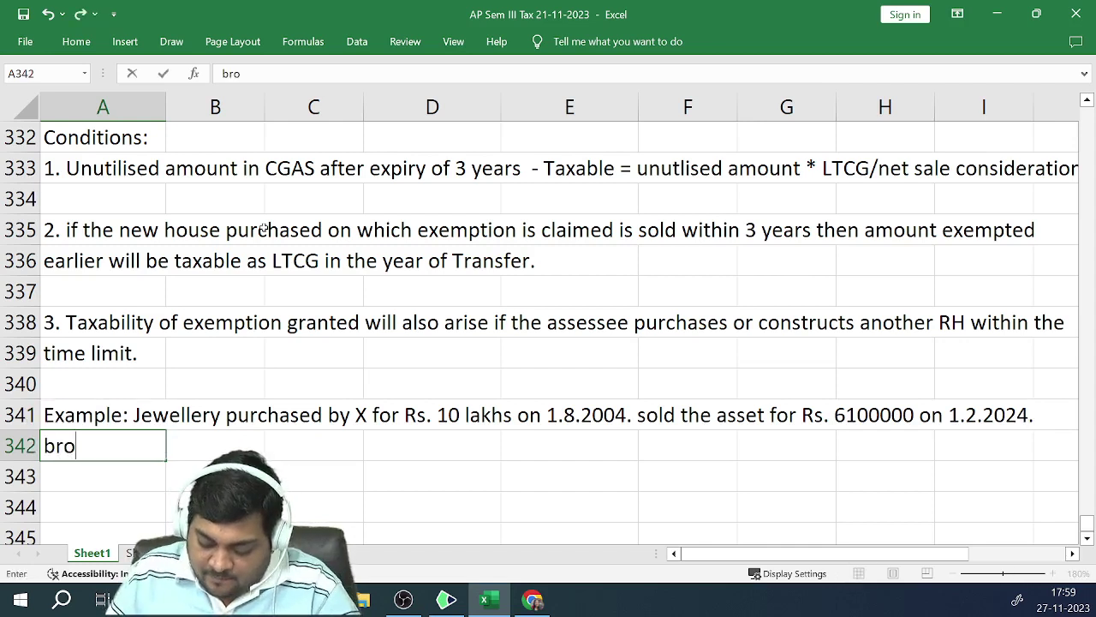
type("kerage ")
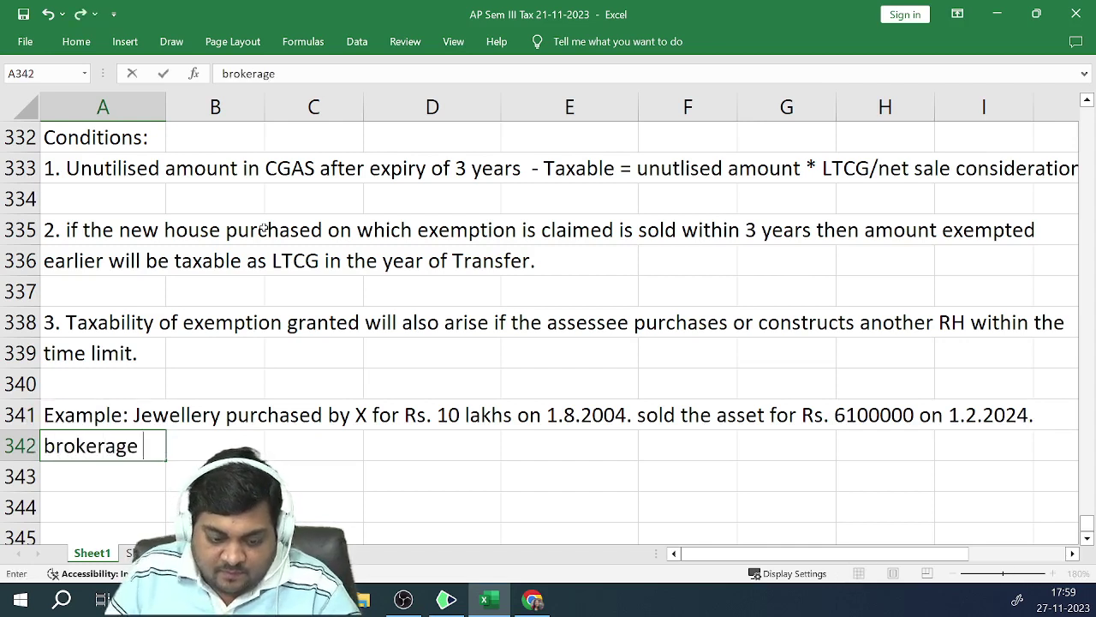
type("on sale ")
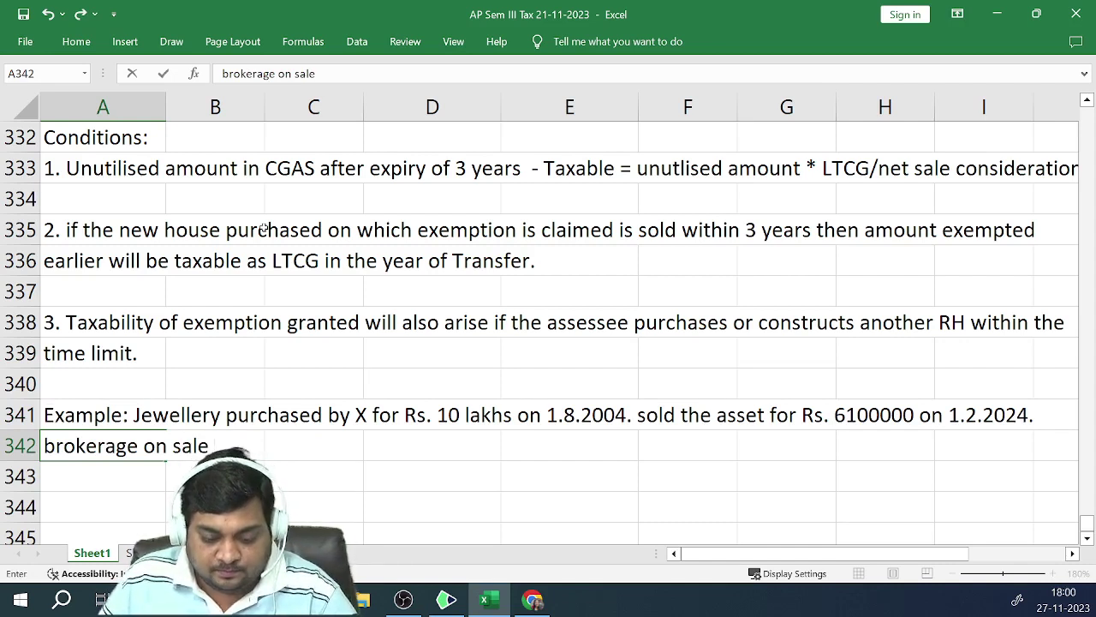
type("Rs")
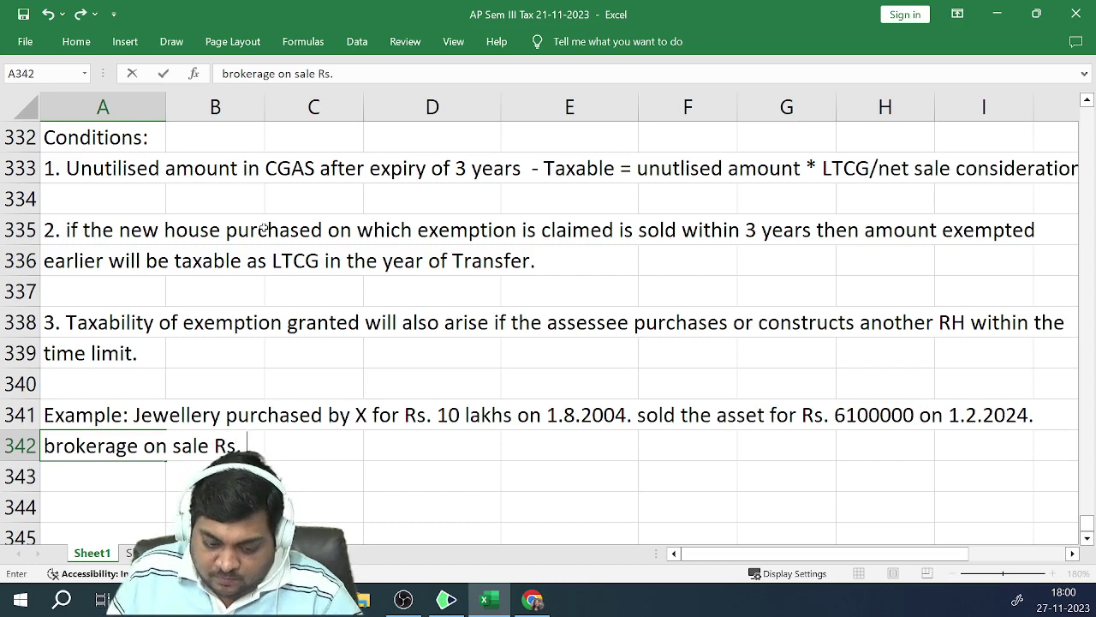
type(". 100000")
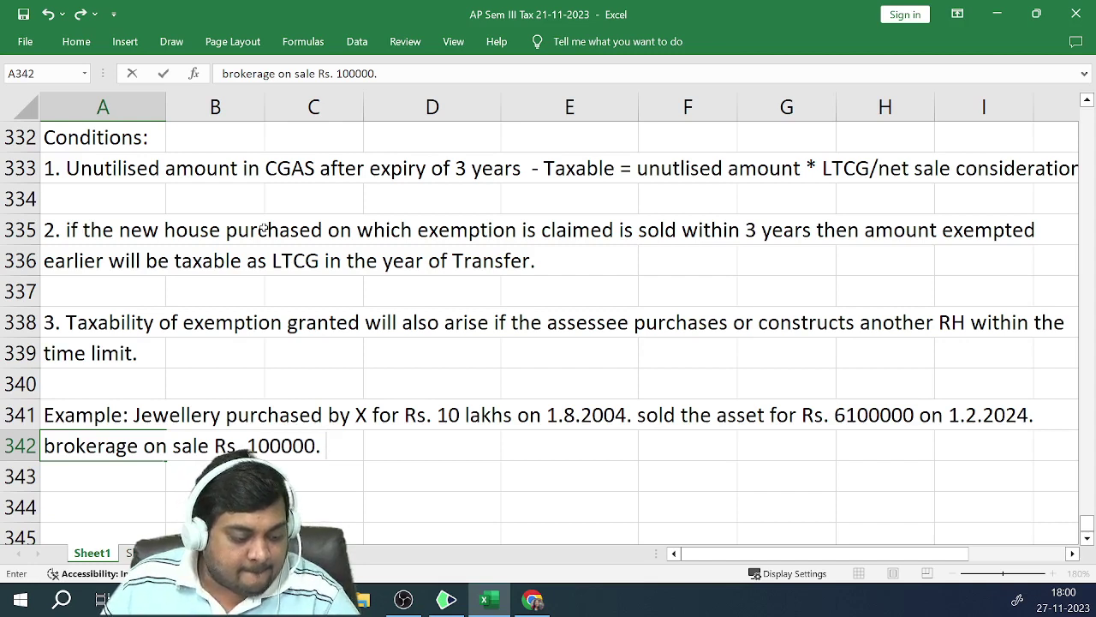
type(". on ")
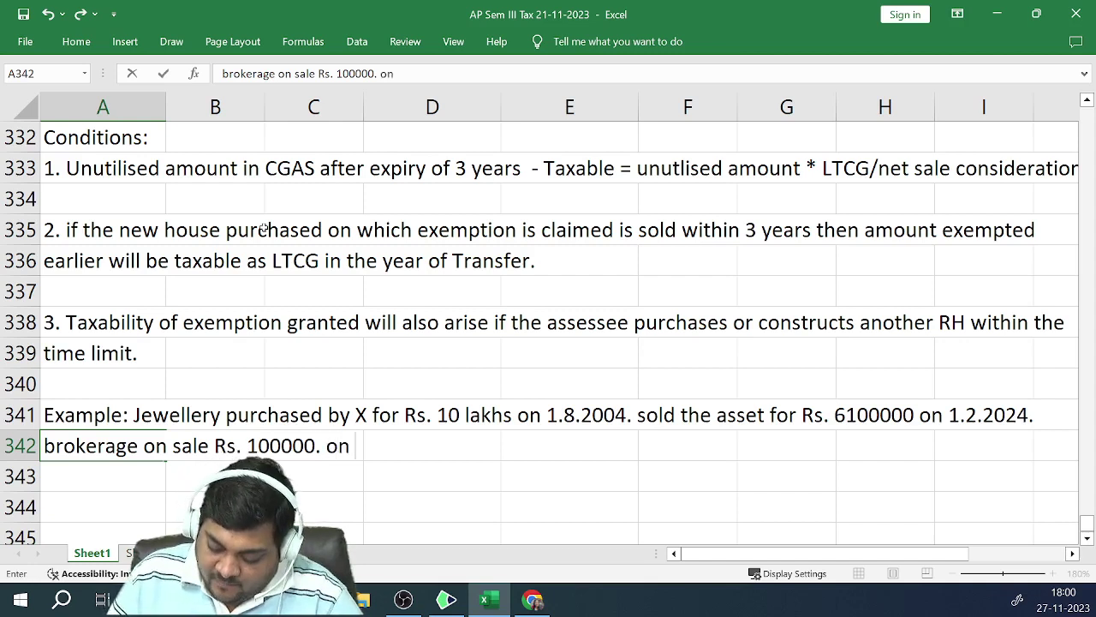
type("1.5")
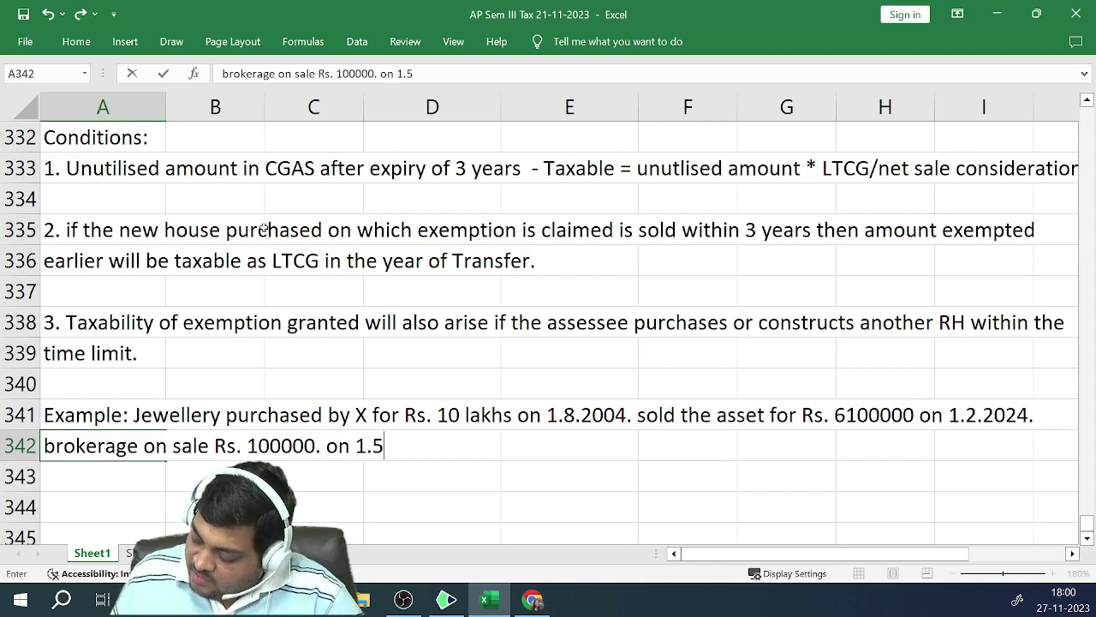
type(".202")
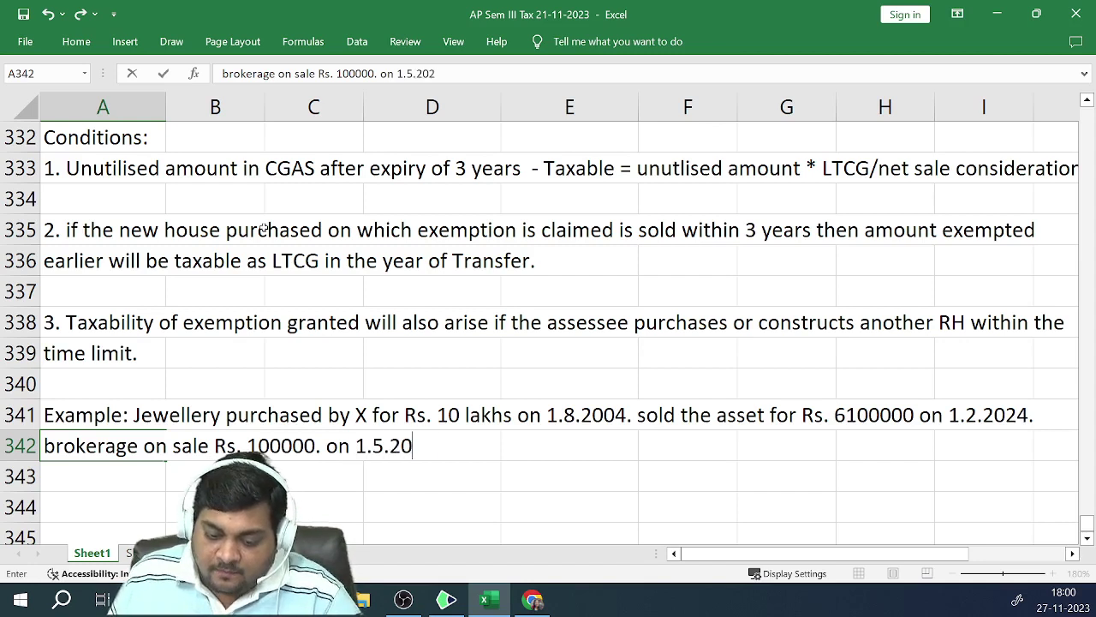
type("4 purc")
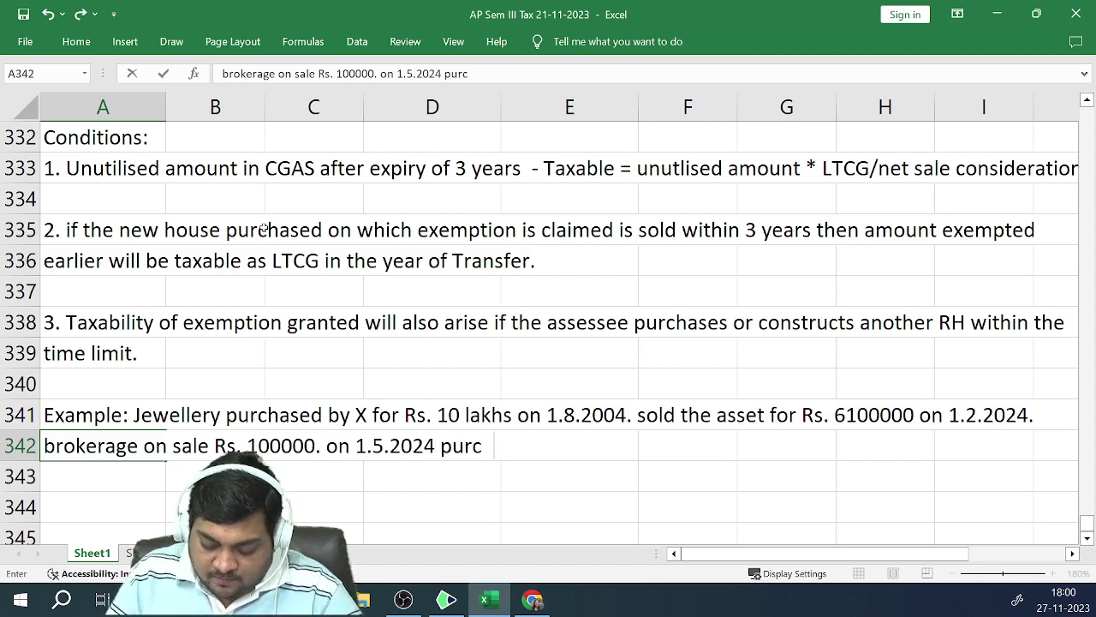
type("hased RH")
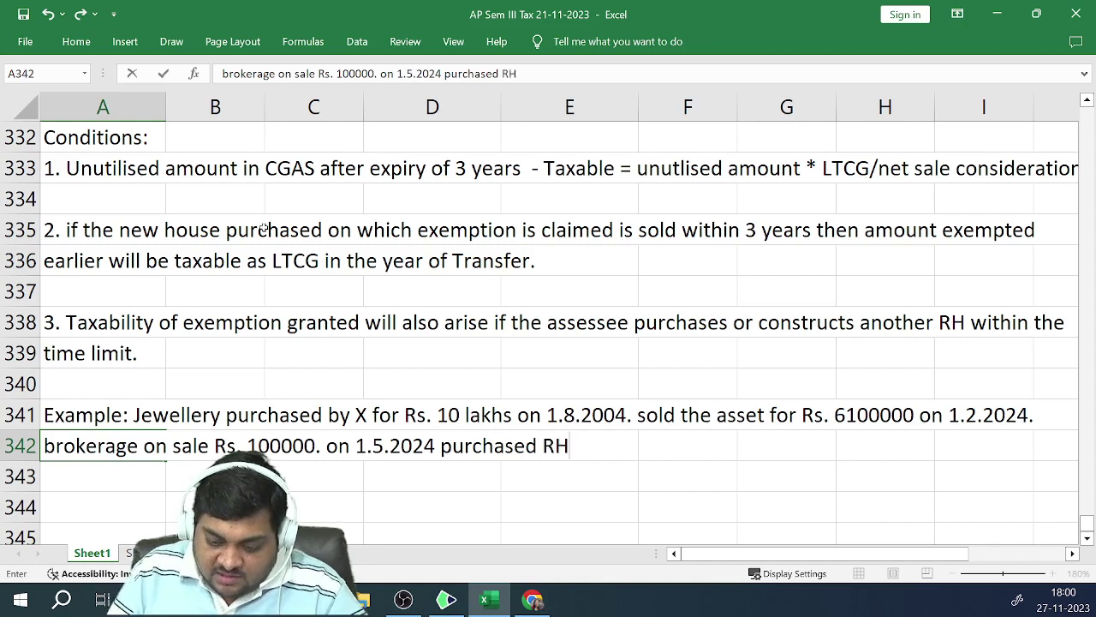
type(" for Rs")
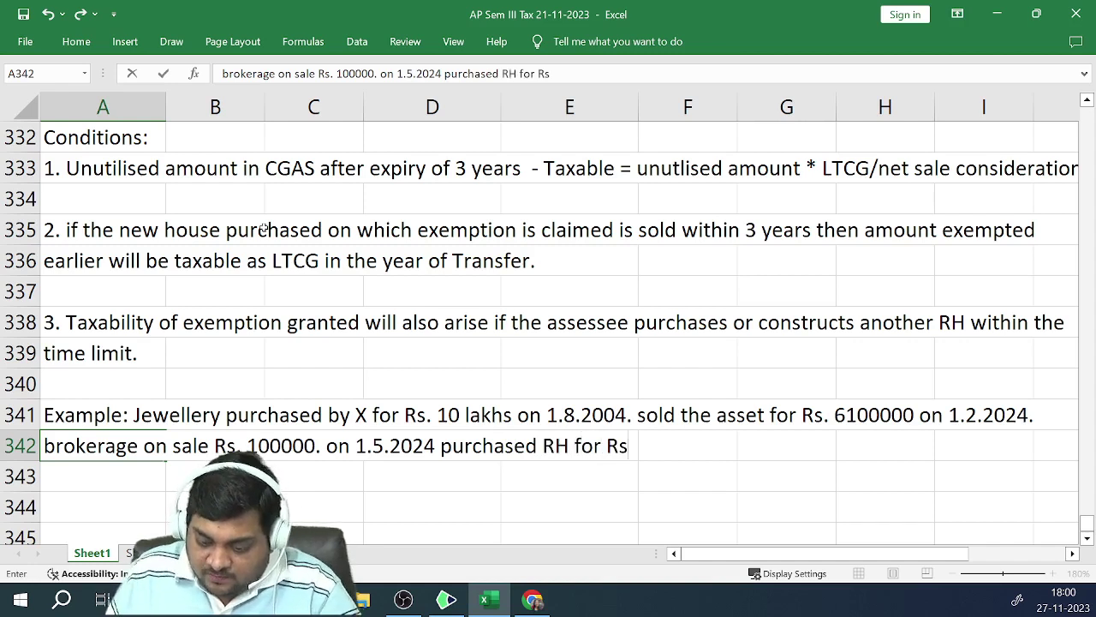
type(". 400")
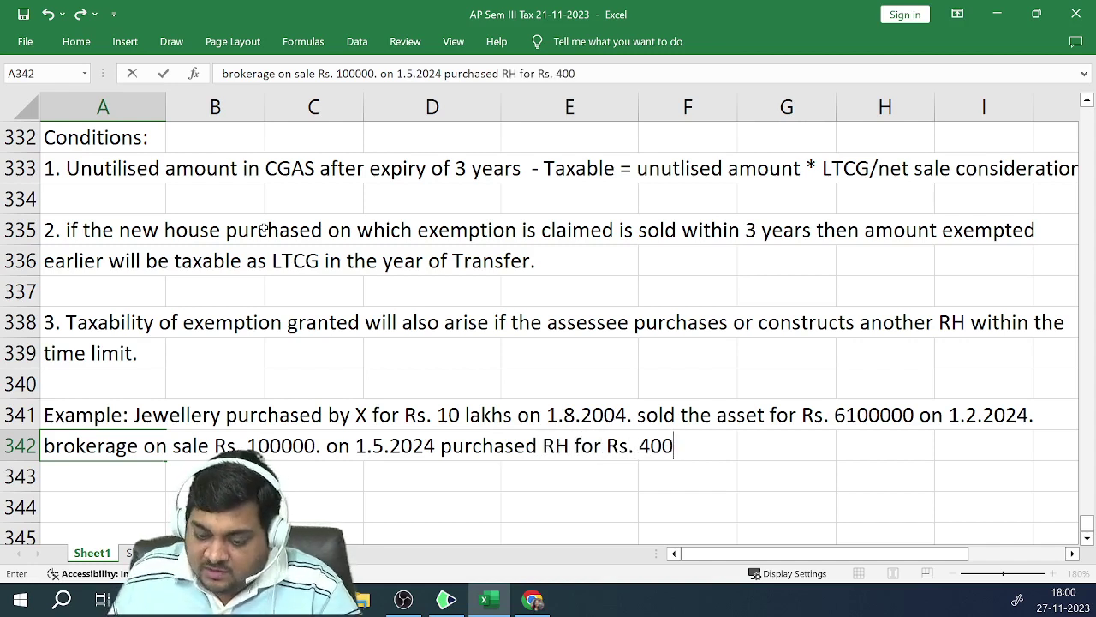
type("0000. ")
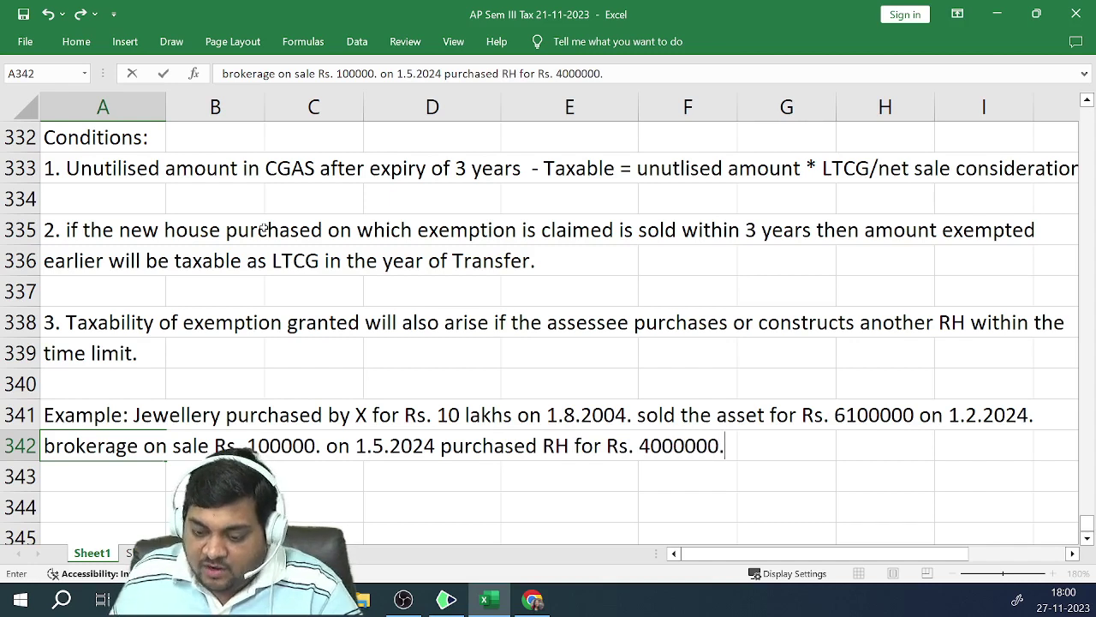
type("Cac")
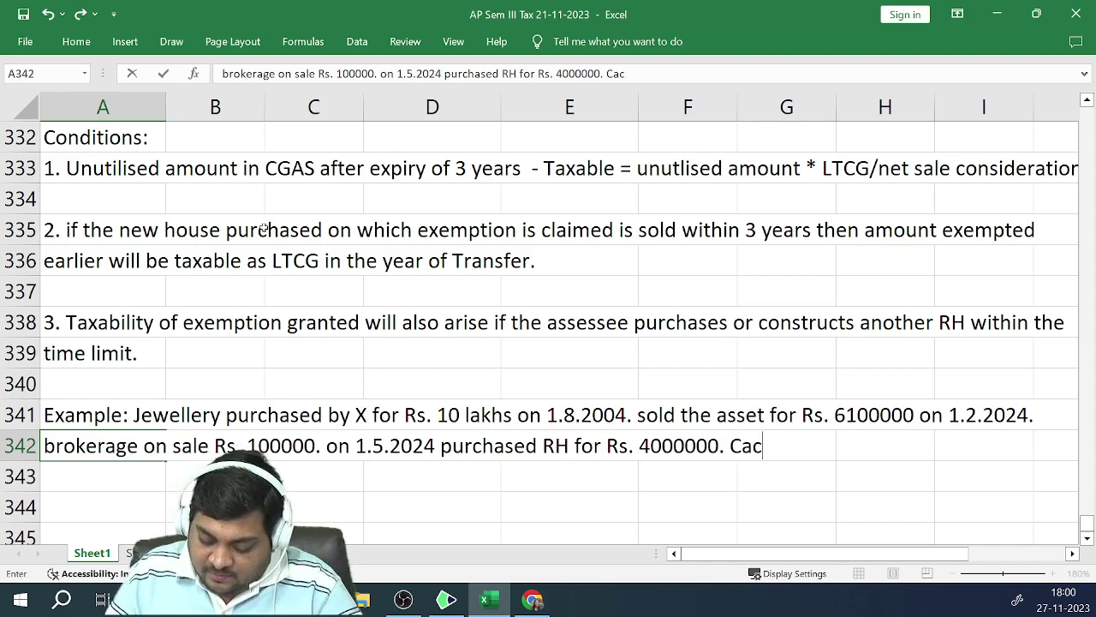
type("ulate CG")
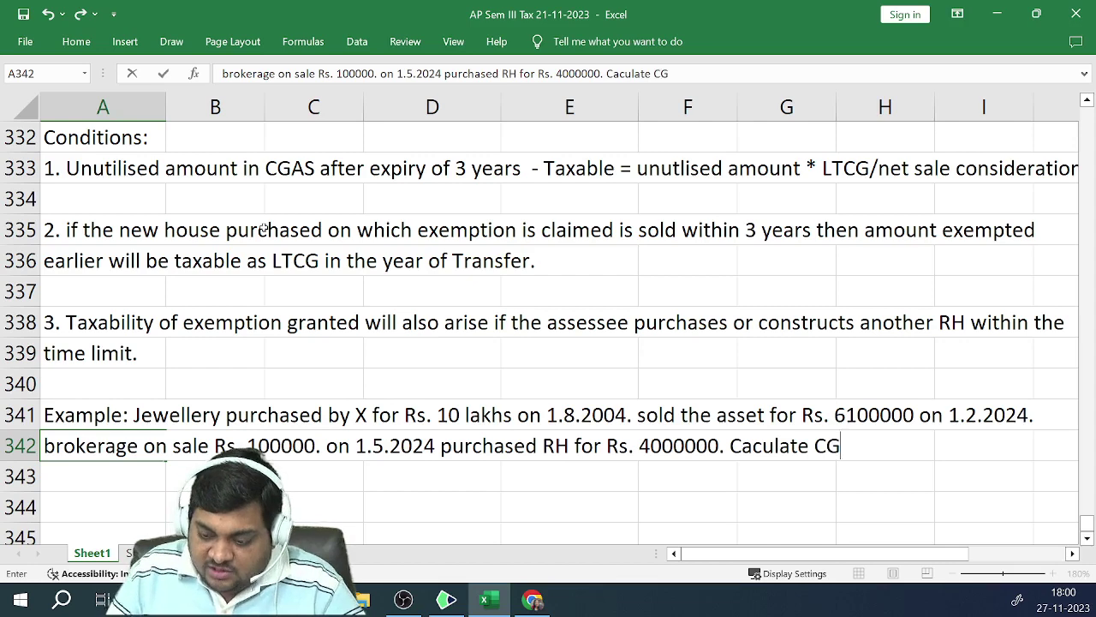
key("ctrl+Return")
key("Down")
key("Down")
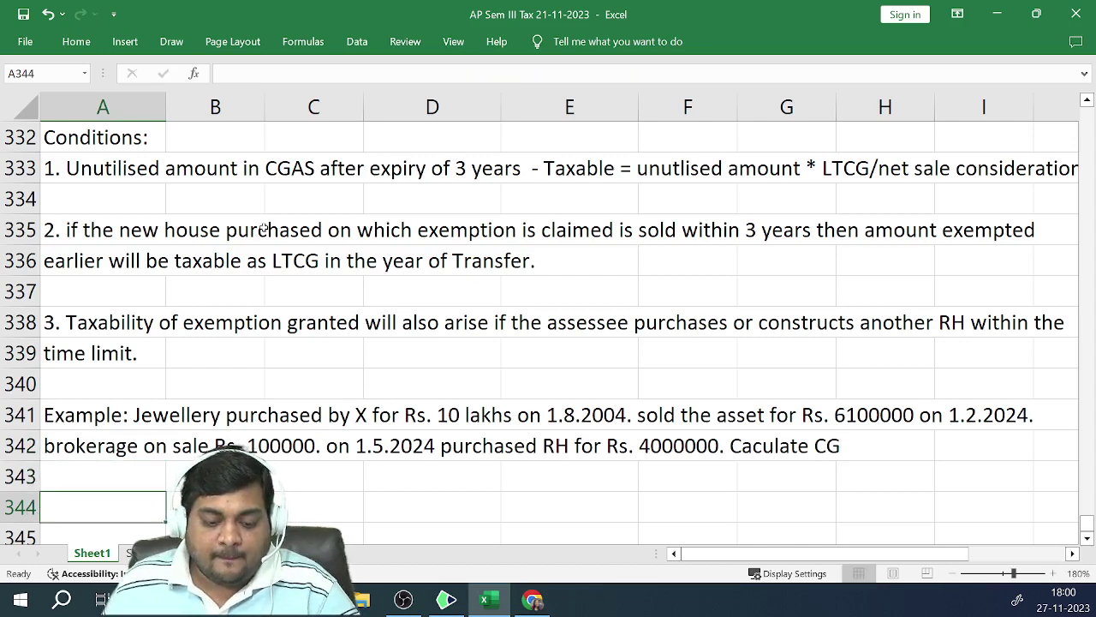
key("Down")
key("Down")
key("Down")
key("Down")
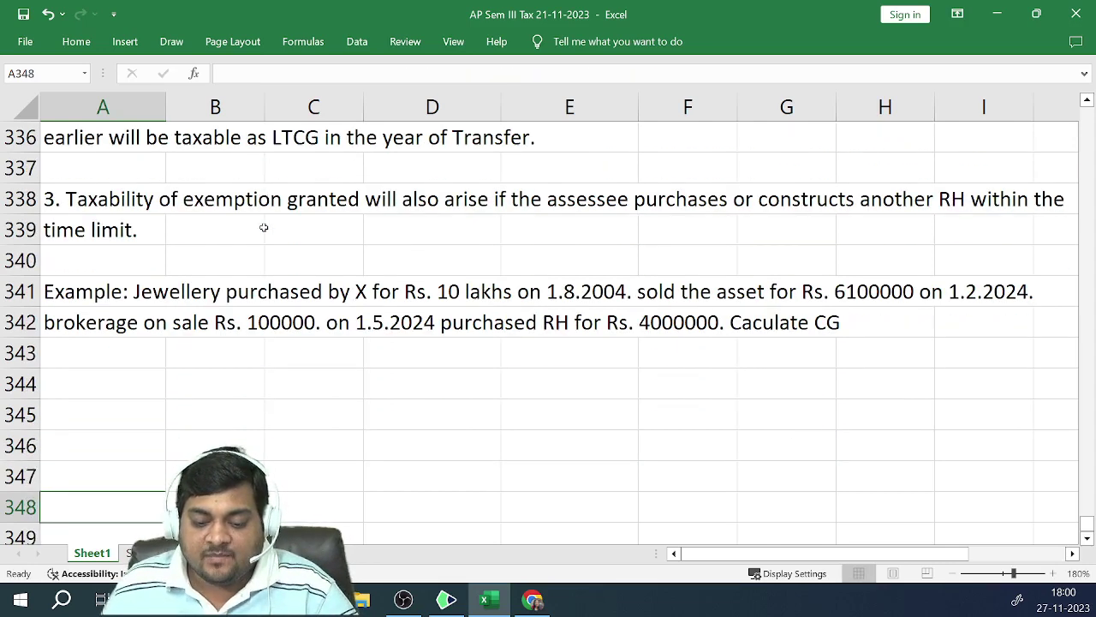
Add a bold, underlined 'solution:' heading in A344
key("Down")
key("Down")
key("Down")
key("Down")
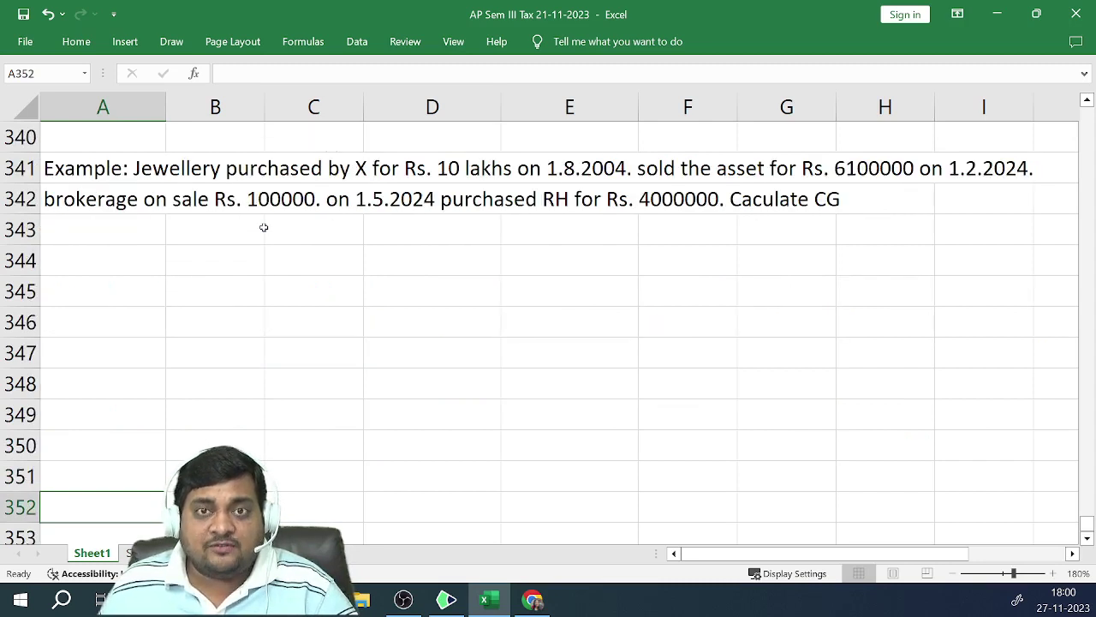
key("Up")
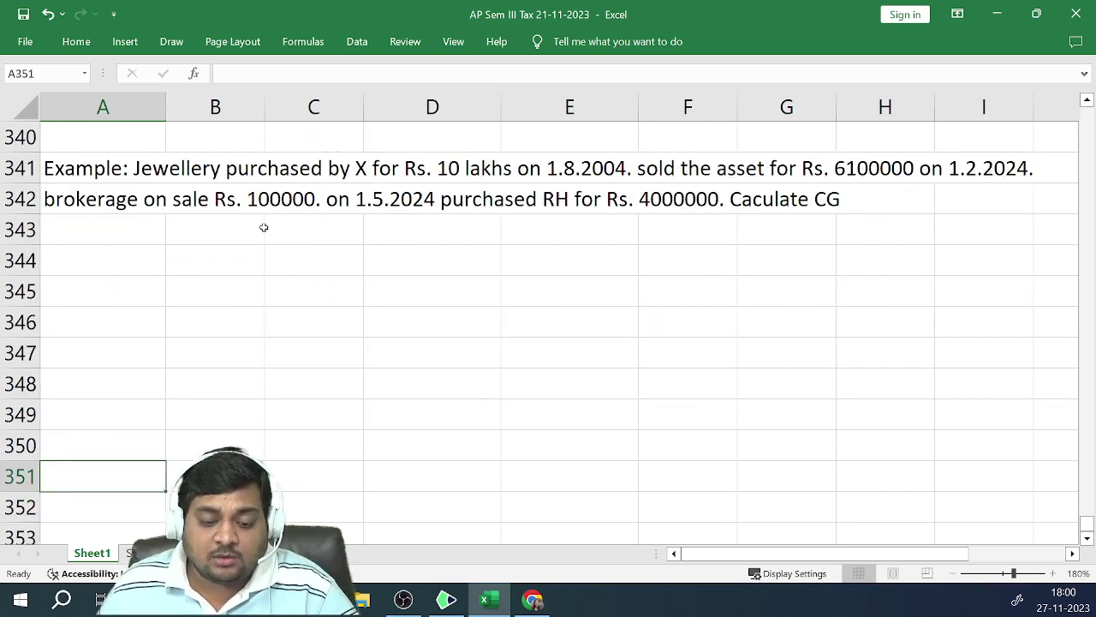
key("Up")
key("Up")
key("Up")
key("Up")
key("Up")
key("Up")
key("Up")
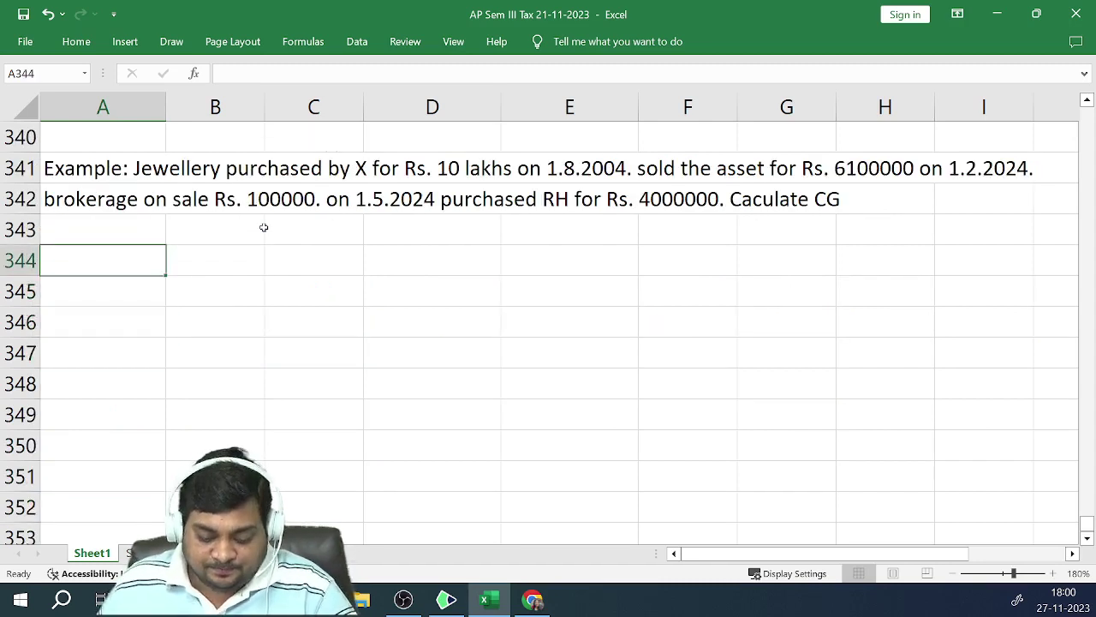
type("solutio")
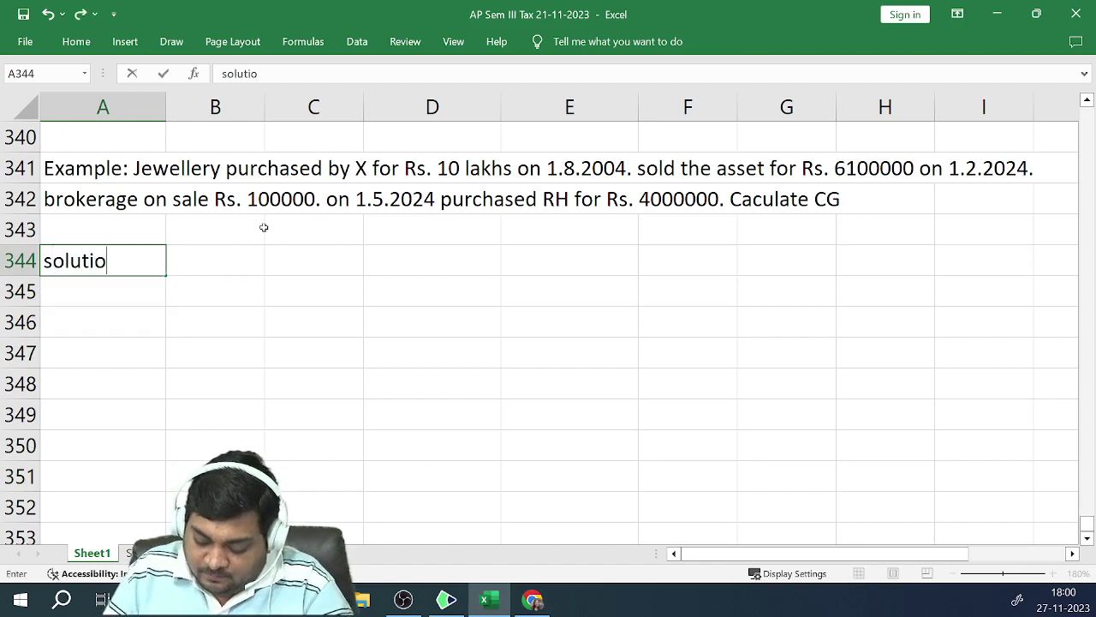
type("n:")
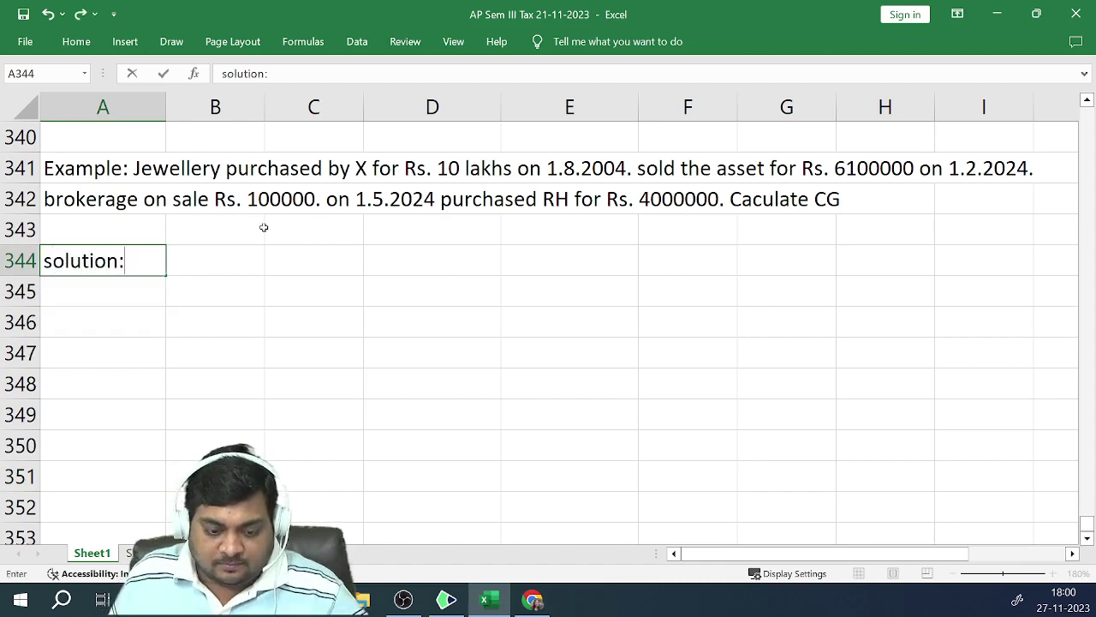
key("Return")
key("Up")
key("ctrl+b")
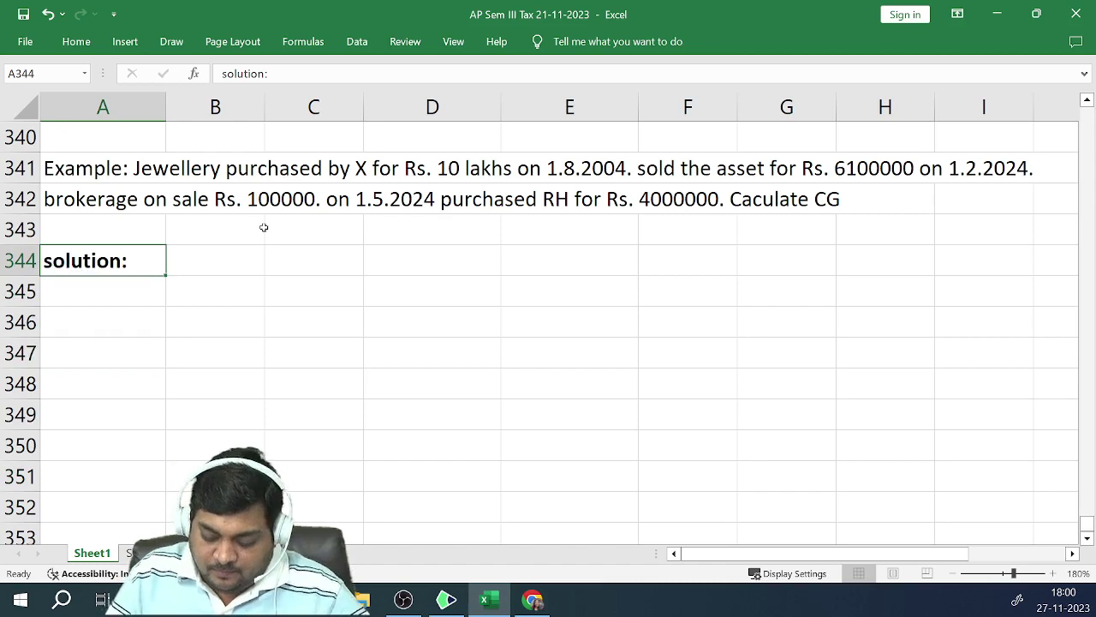
key("ctrl+u")
key("Down")
key("Down")
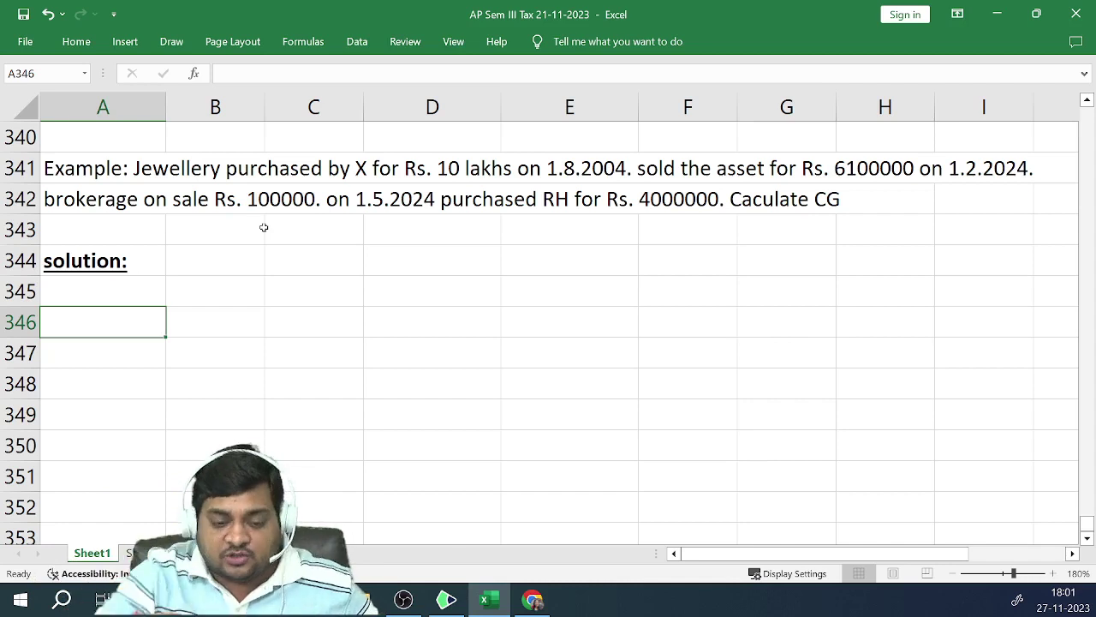
Enter 'POH = 1.8.2004 - 1.2.2024 = more than 36 months = LTCA' in A346
type("POH ")
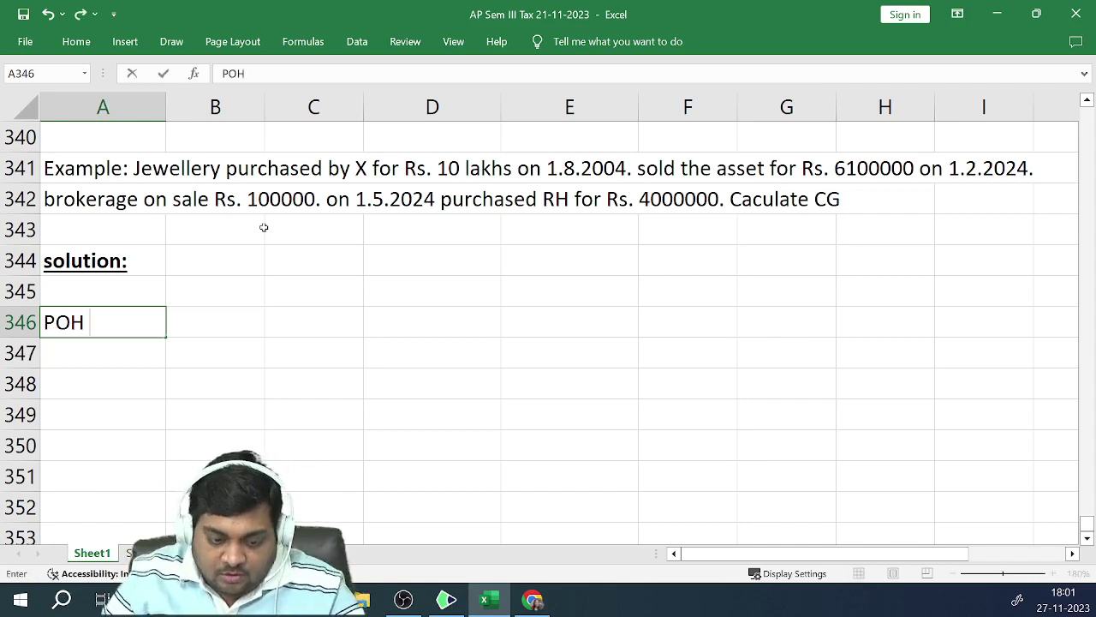
type("= 1")
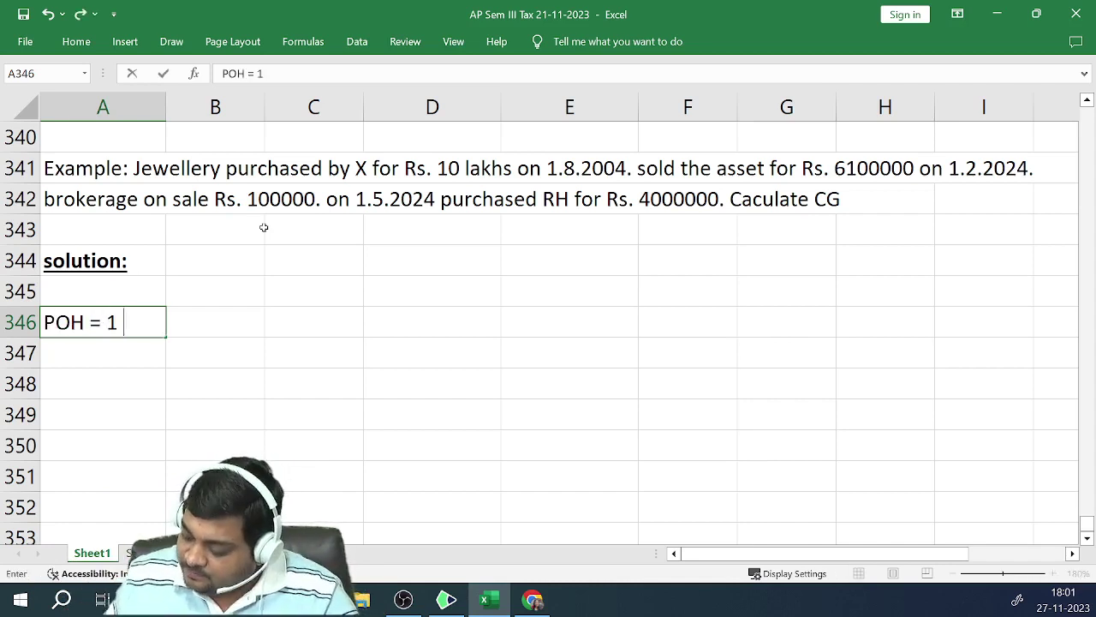
type(".8.2004 - ")
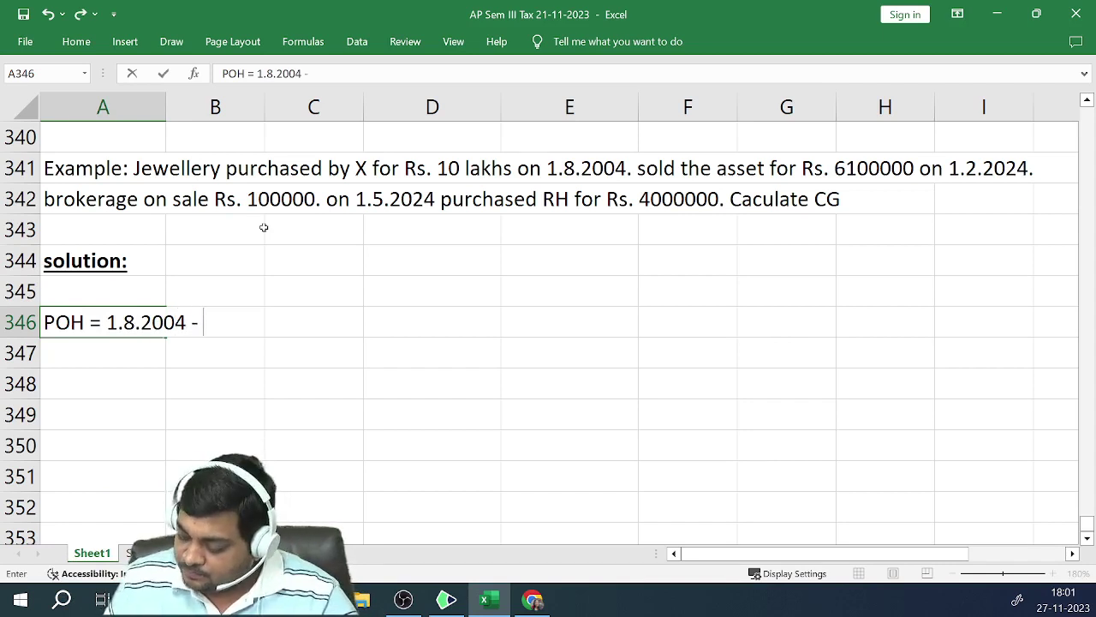
type("1.2.2")
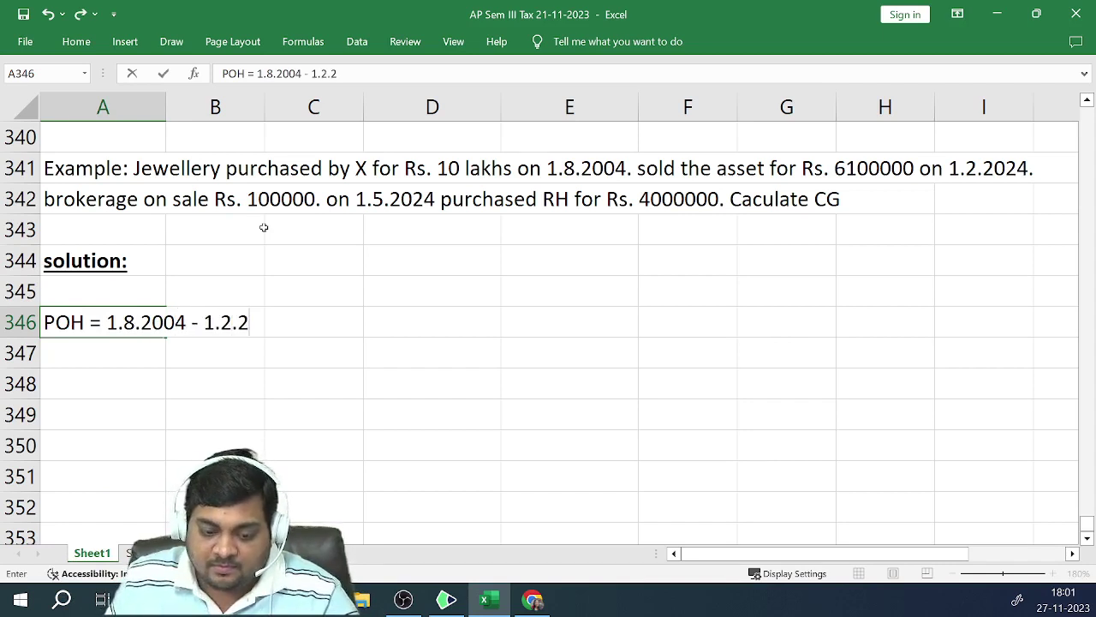
type("024 = ")
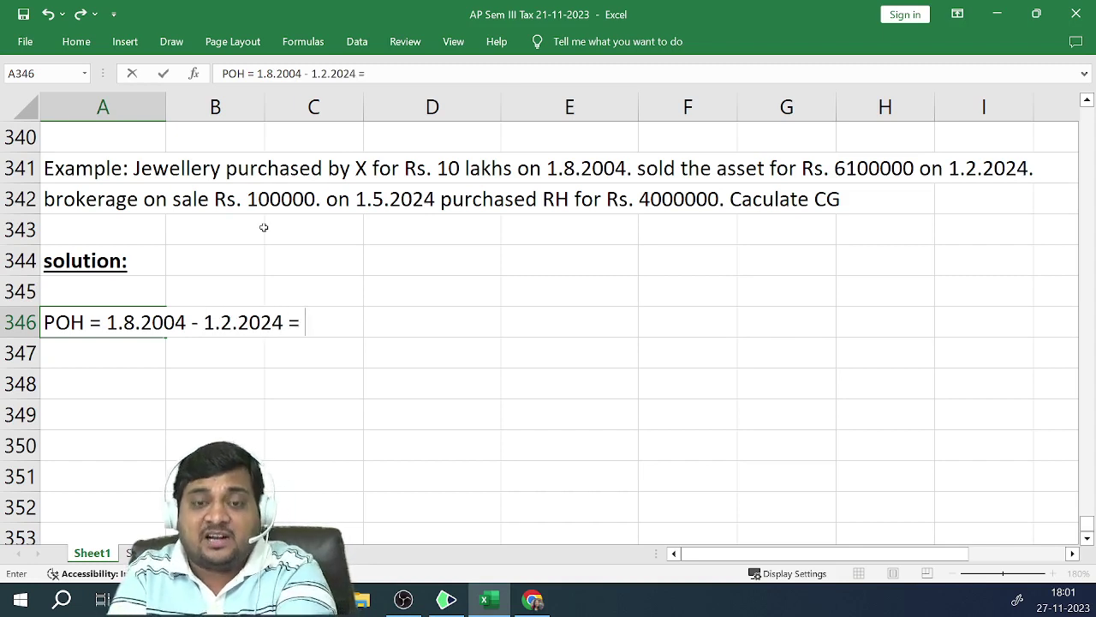
type("more thasn")
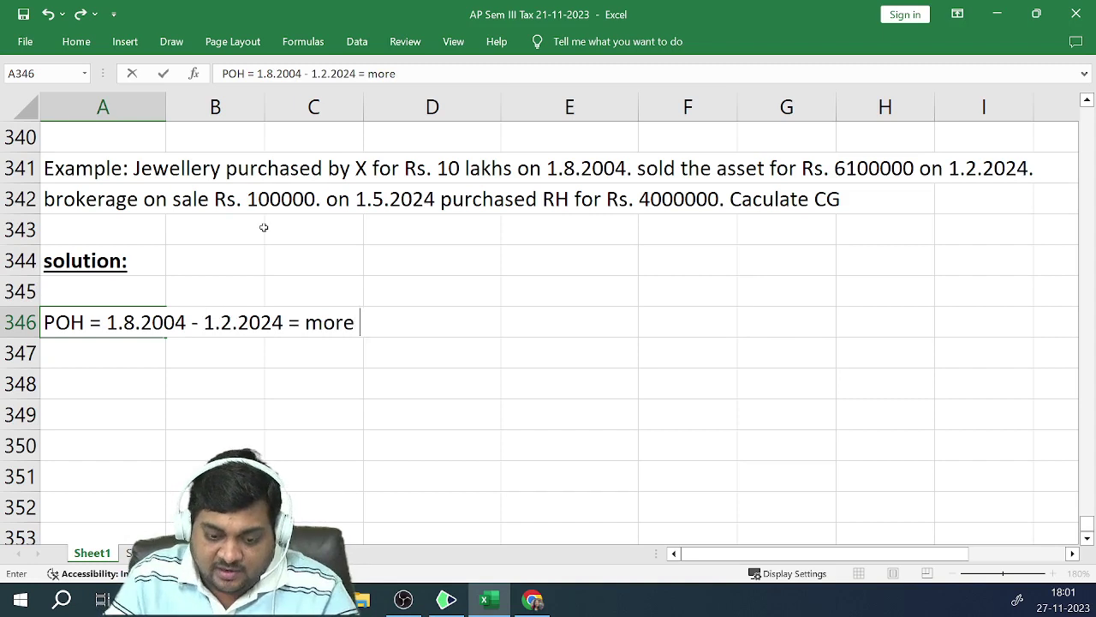
key("BackSpace")
key("BackSpace")
key("BackSpace")
key("BackSpace")
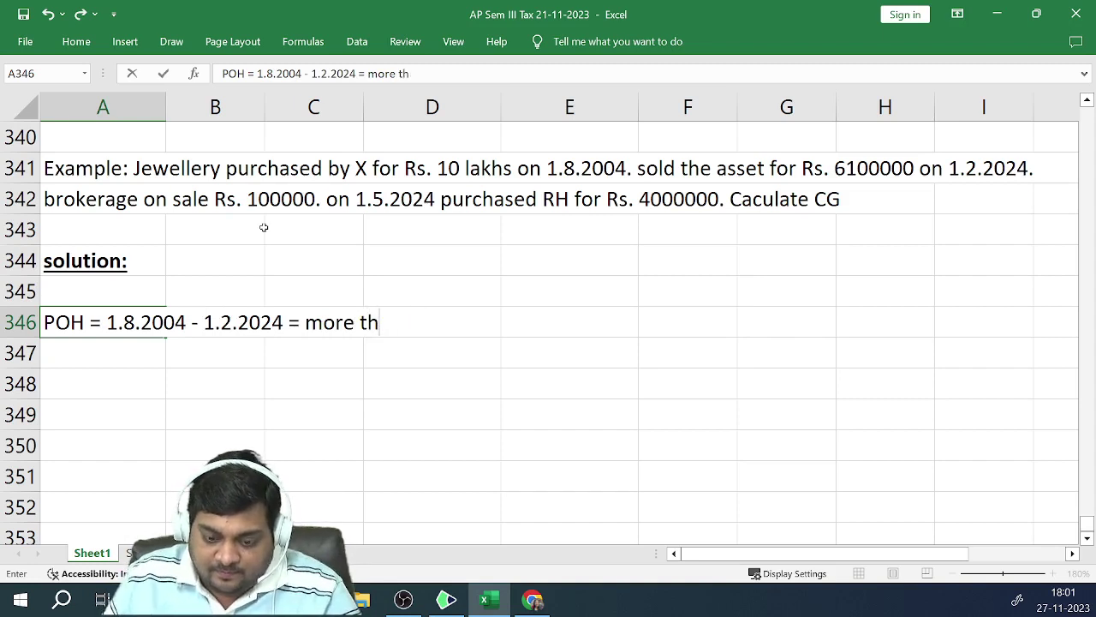
type("an 36 ")
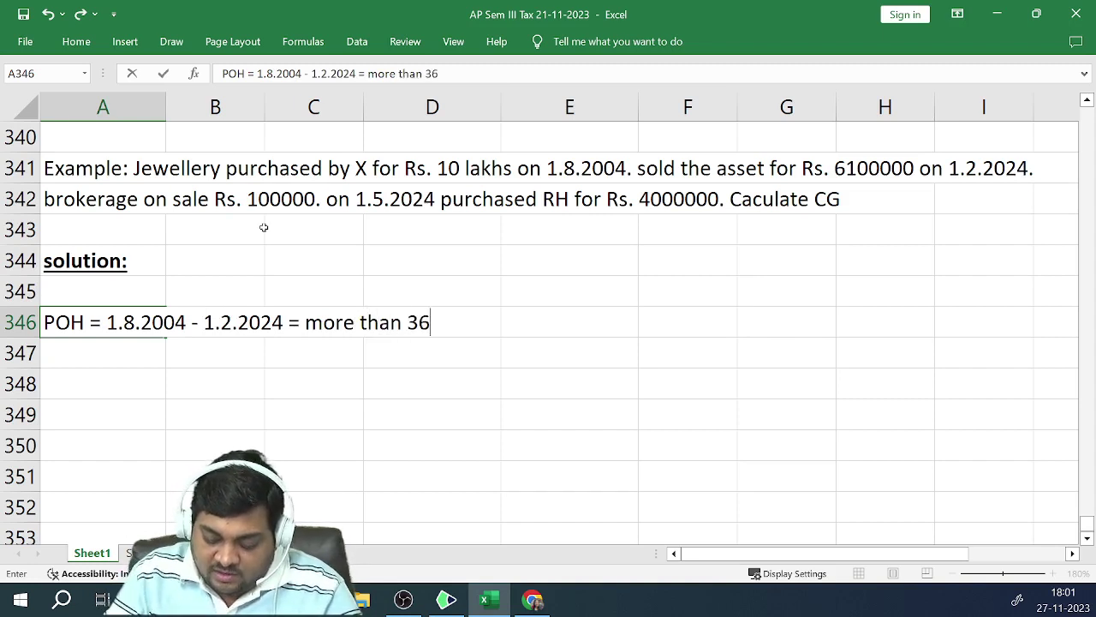
type("months ")
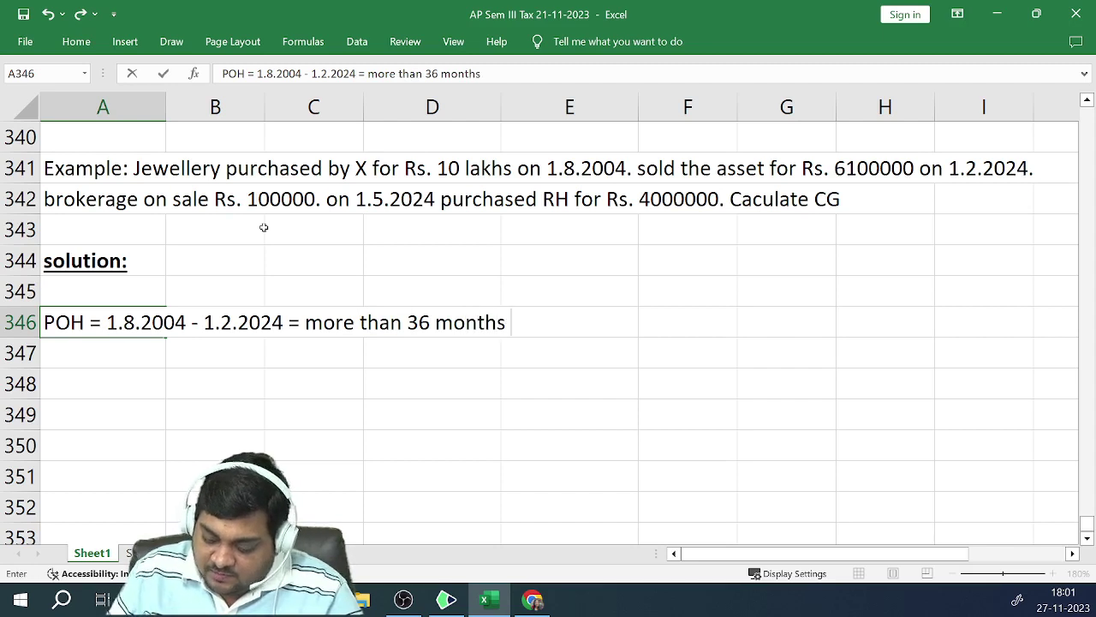
type("=  LTCA")
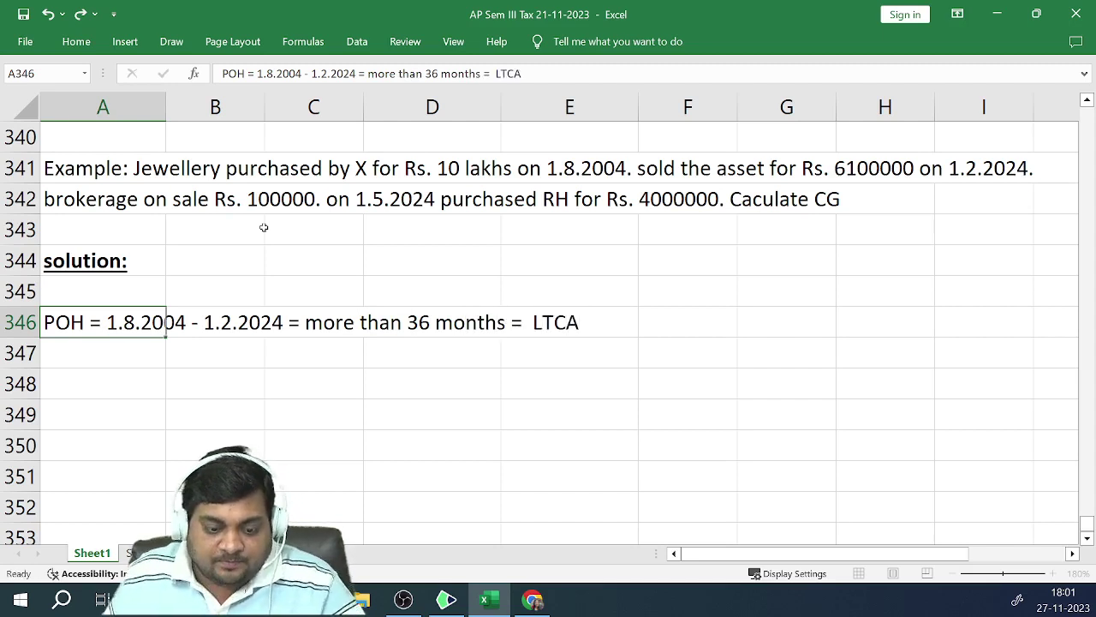
key("Return")
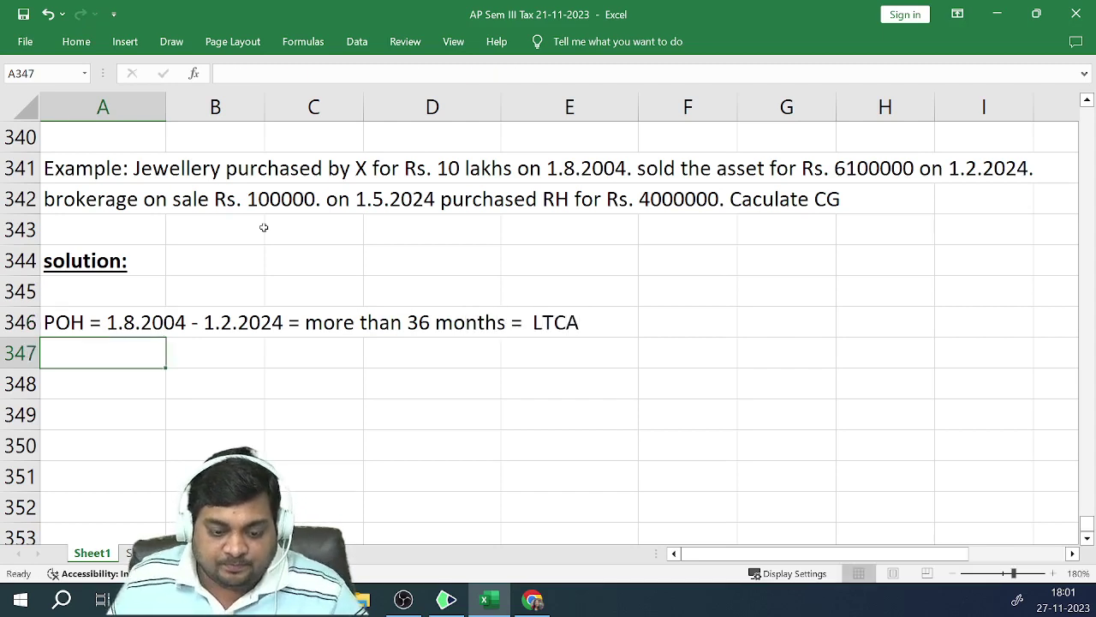
key("Return")
Add a bold, underlined 'Computation of LTCG' heading in A348
type("Compu")
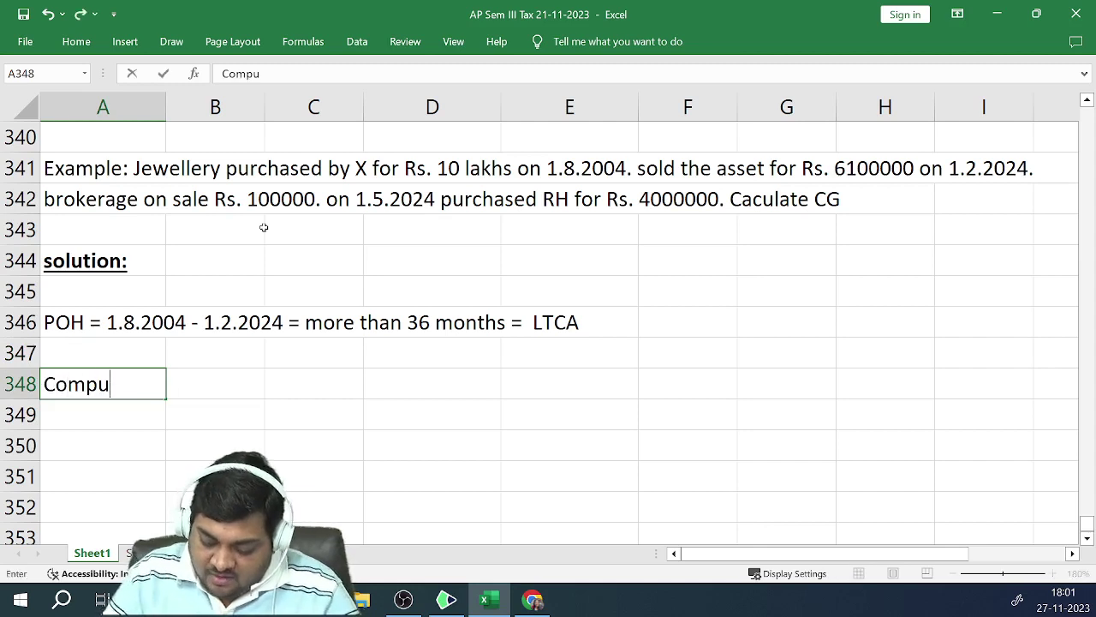
type("tation of")
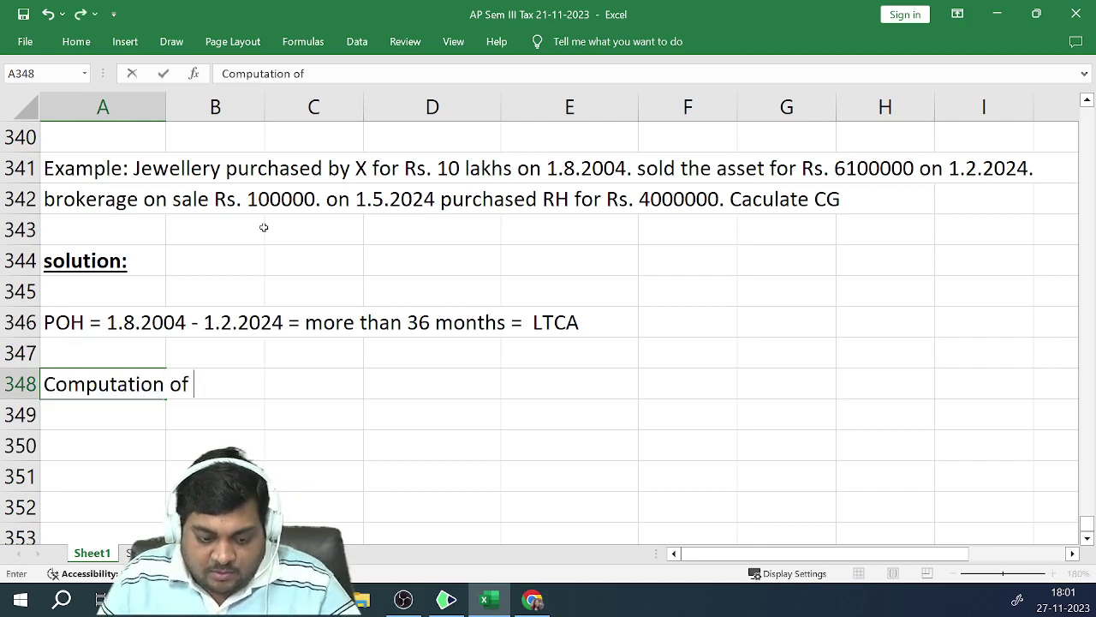
type(" LTCG")
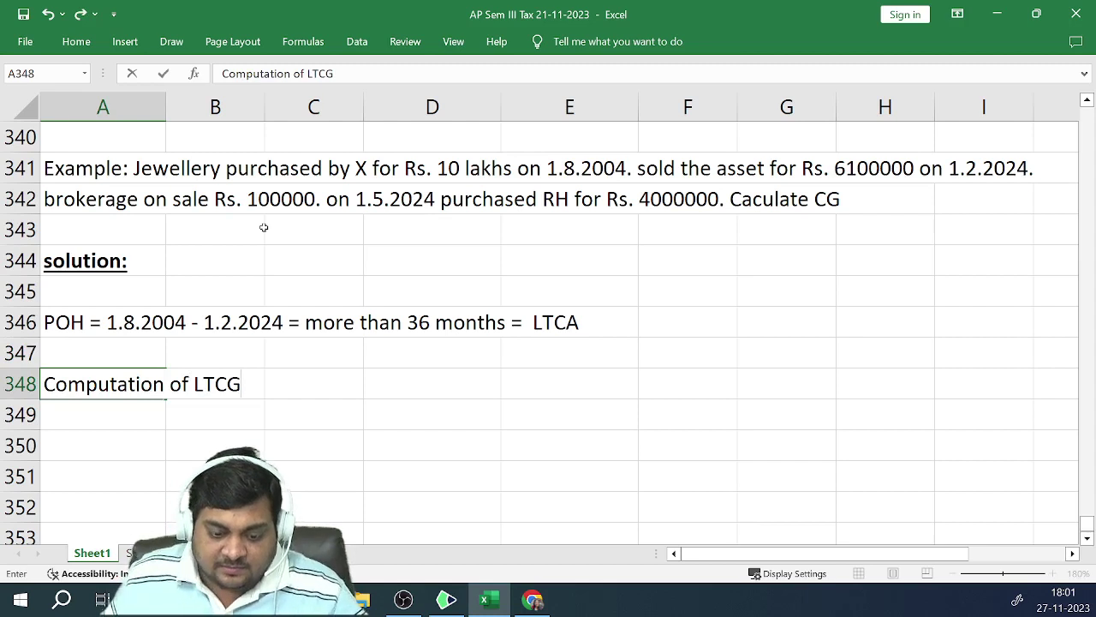
key("ctrl+Return")
key("Down")
key("Up")
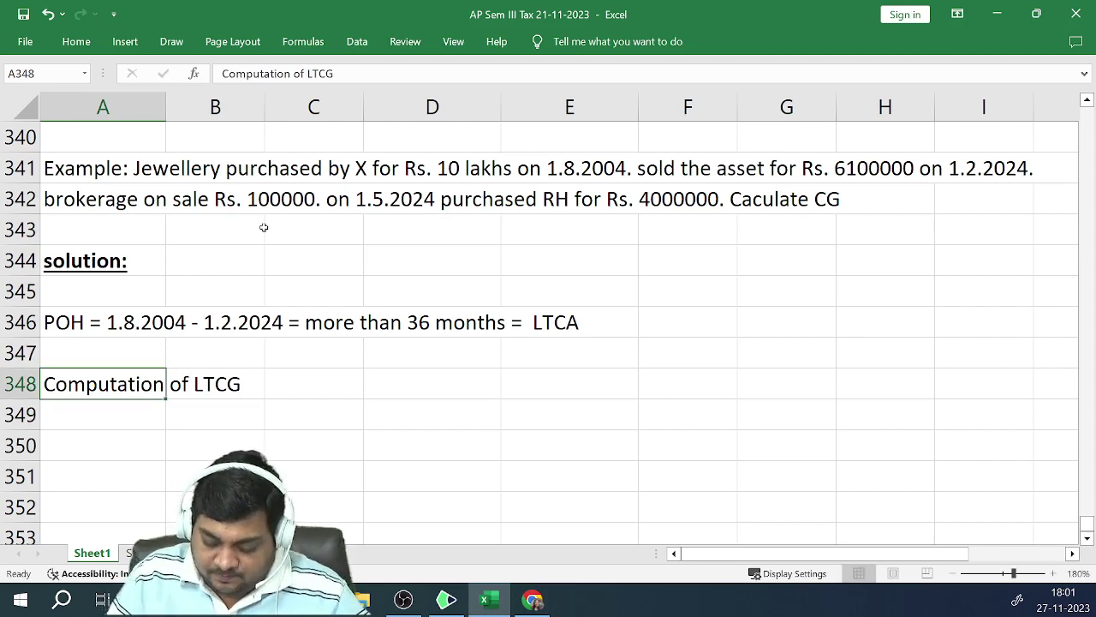
key("ctrl+b")
key("ctrl+u")
Put a 'Rs.' amount heading in column D and enter FVC 6100000
key("Down")
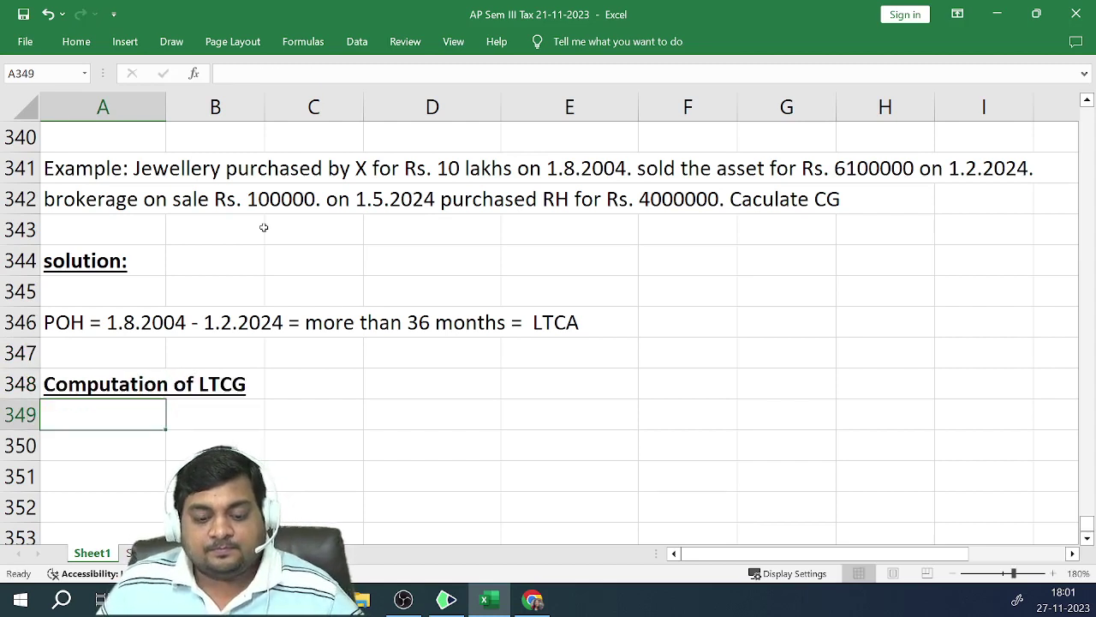
key("Right")
key("Right")
key("Right")
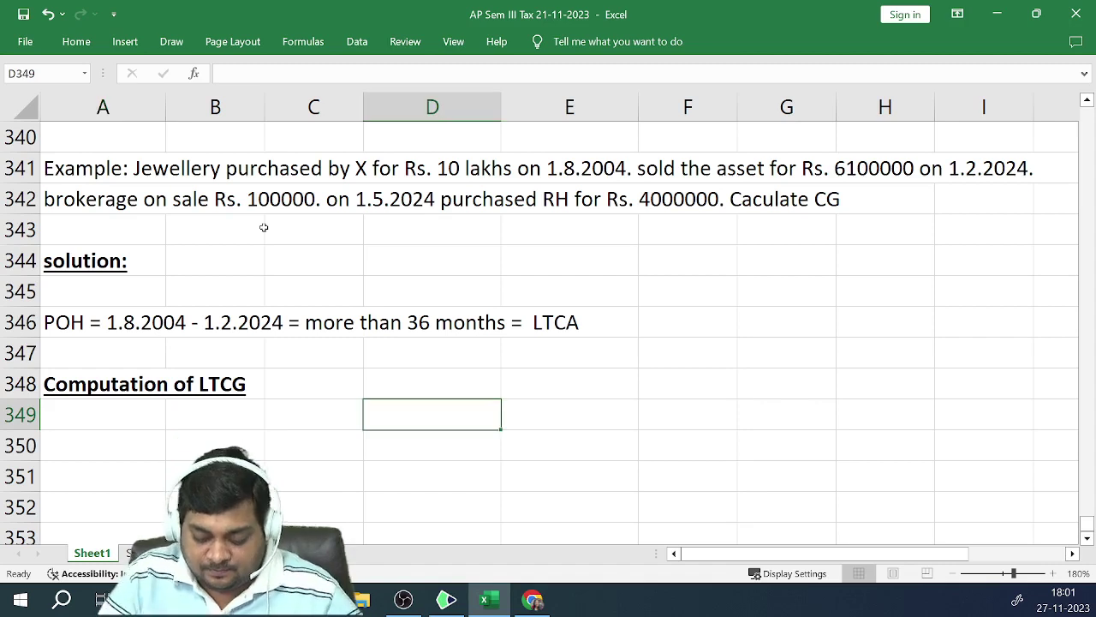
type("Rs.")
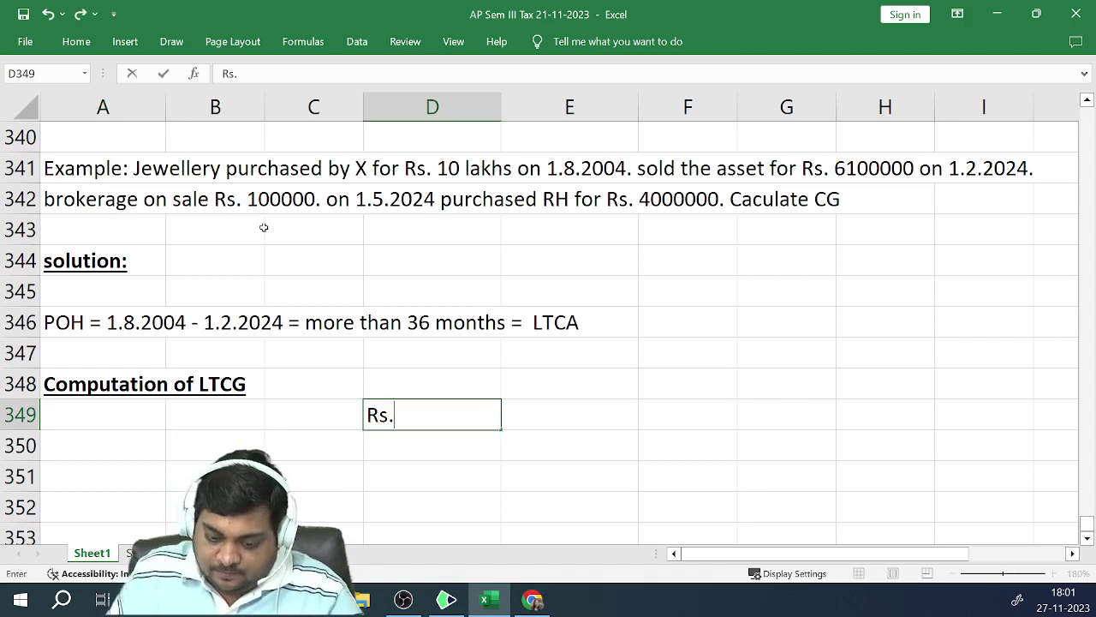
key("Return")
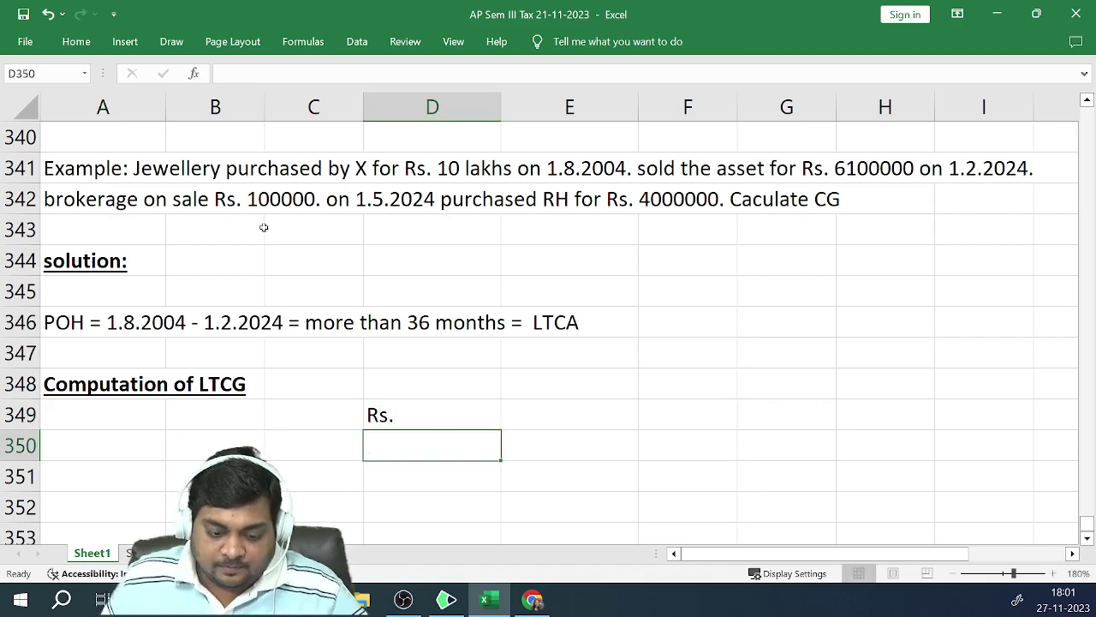
key("Left")
key("Left")
key("Left")
type("FVC")
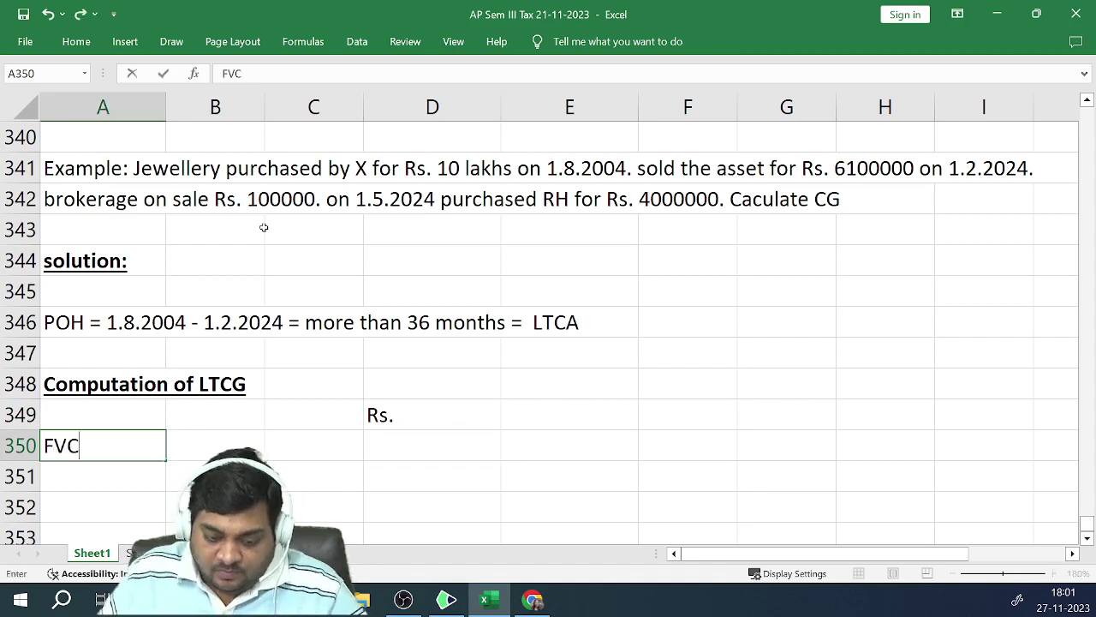
key("Return")
key("Up")
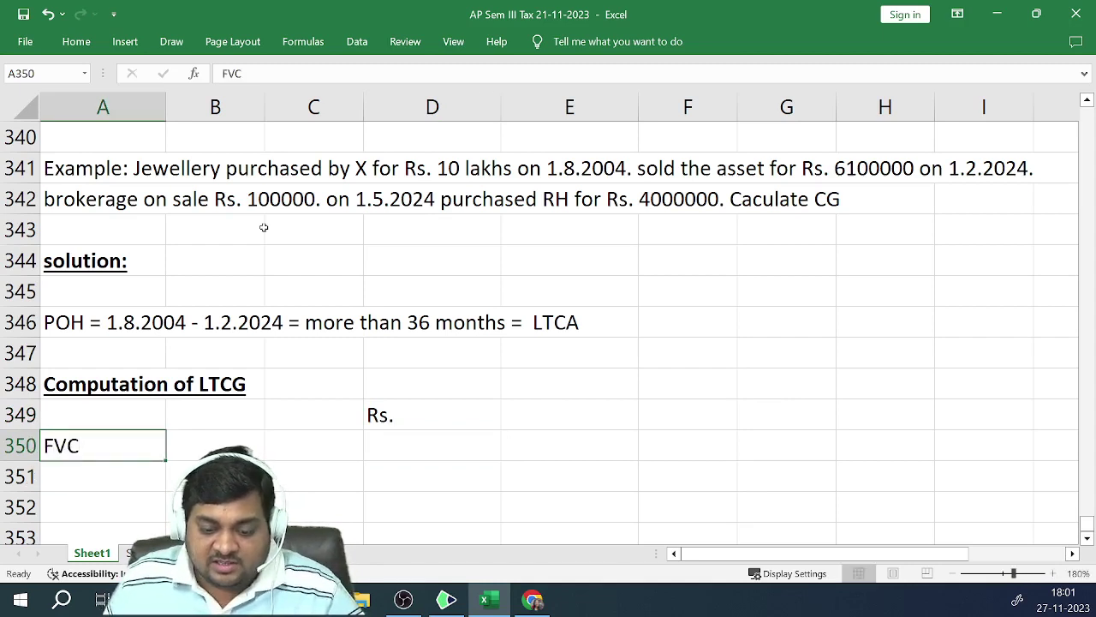
key("Right")
key("Right")
key("Right")
type("6100000")
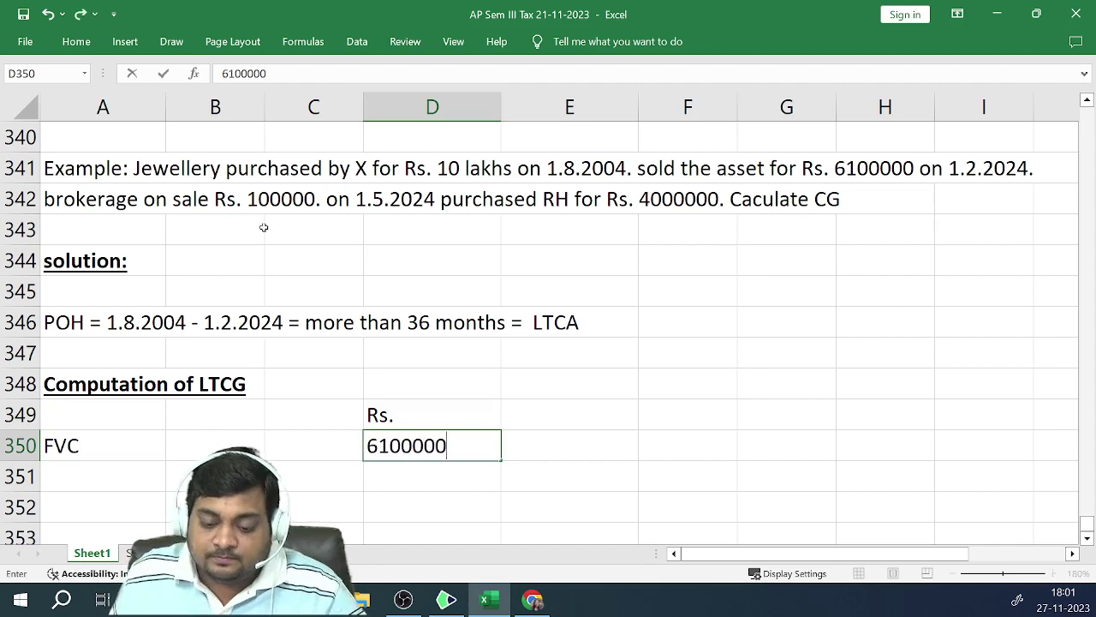
key("ctrl+Return")
Enter 'Less: expenses for transfer' with an underlined amount of -100000 in row 351
key("Down")
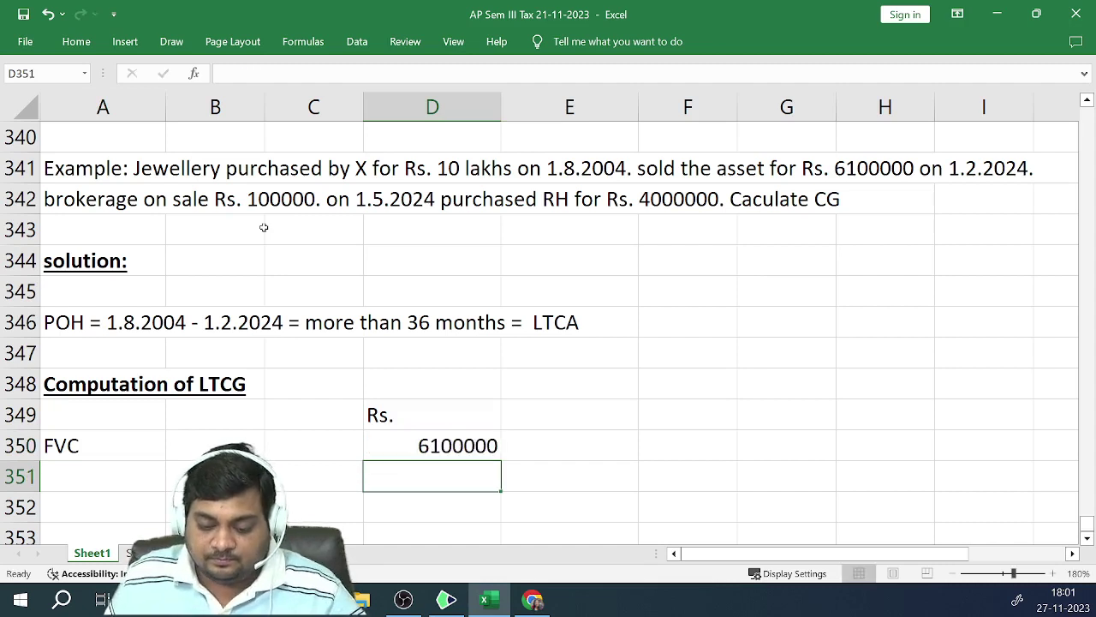
key("Home")
type("Le")
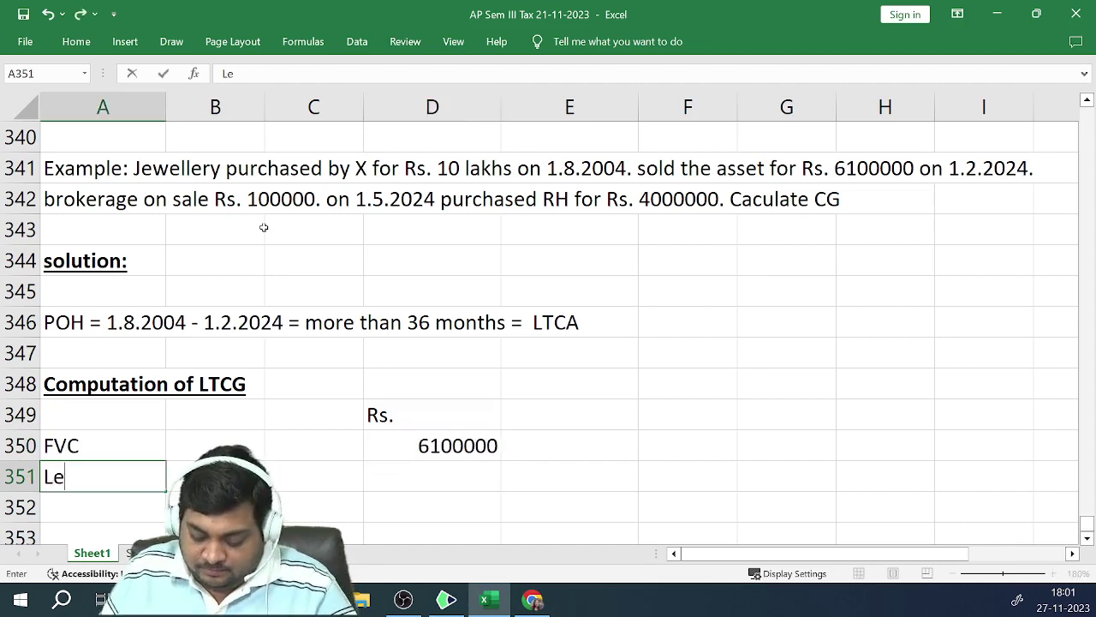
type("ss: expe")
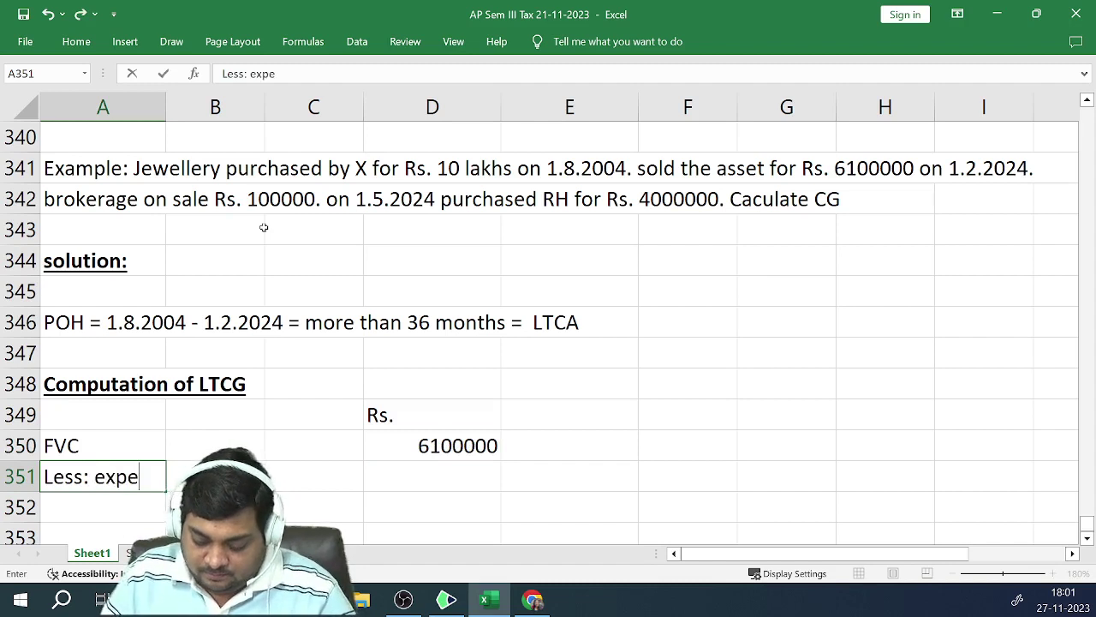
type("nses for")
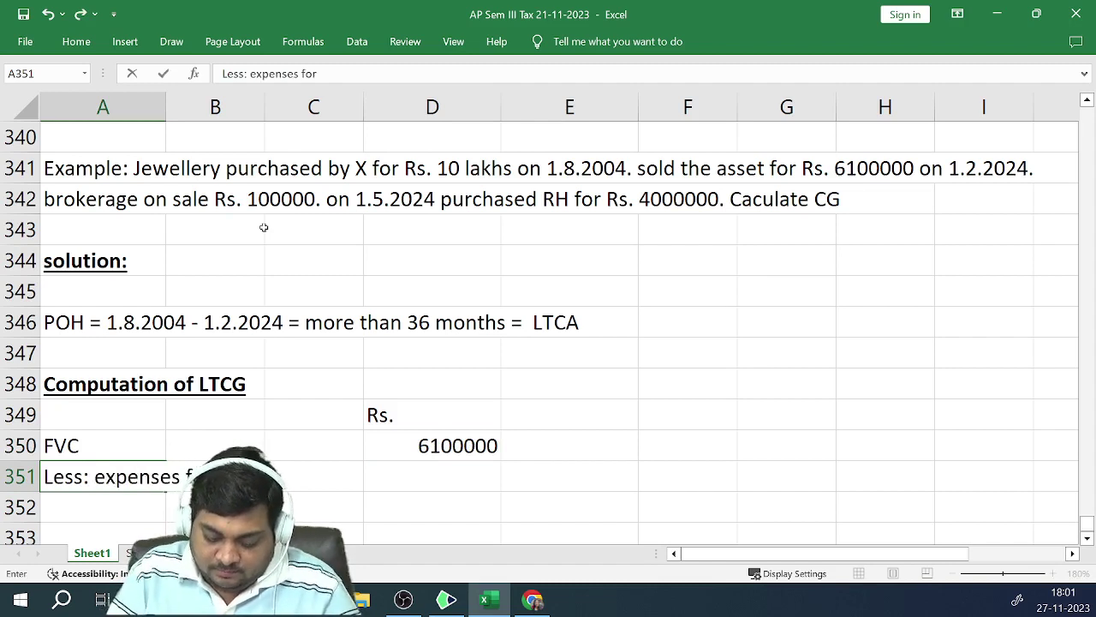
type(" trasnfer")
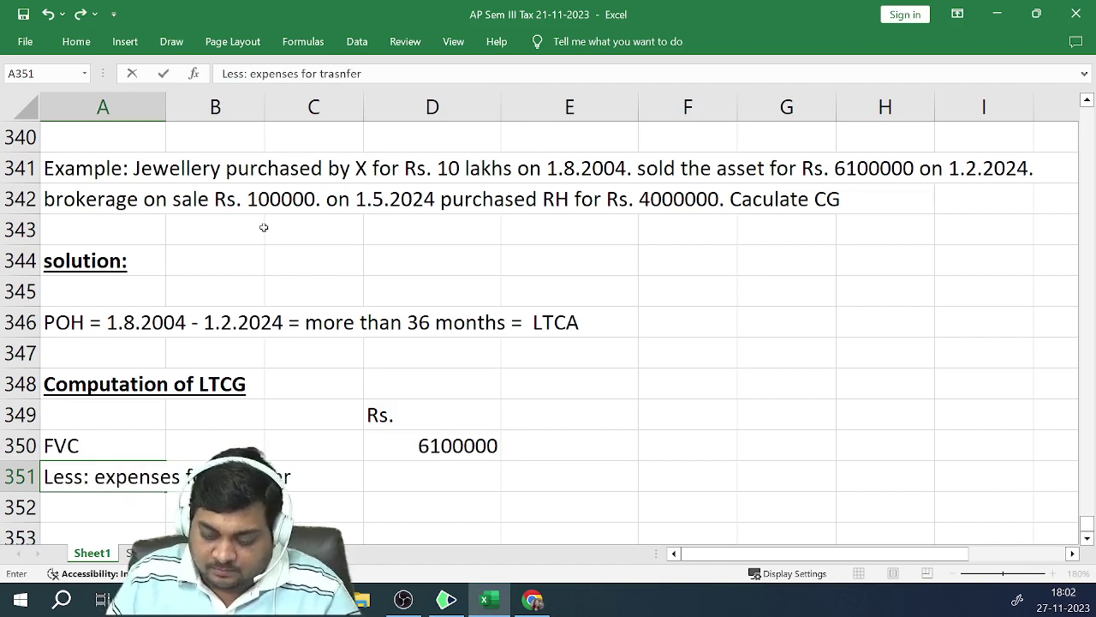
key("BackSpace")
key("BackSpace")
key("BackSpace")
key("BackSpace")
key("BackSpace")
type("nsfer")
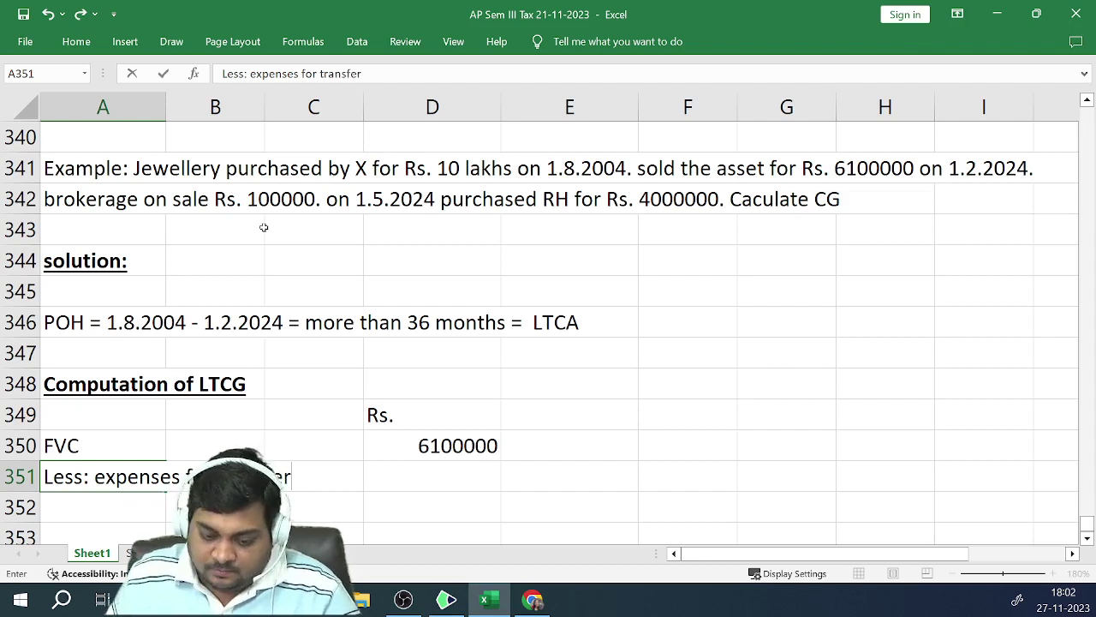
key("Right")
key("Right")
key("Right")
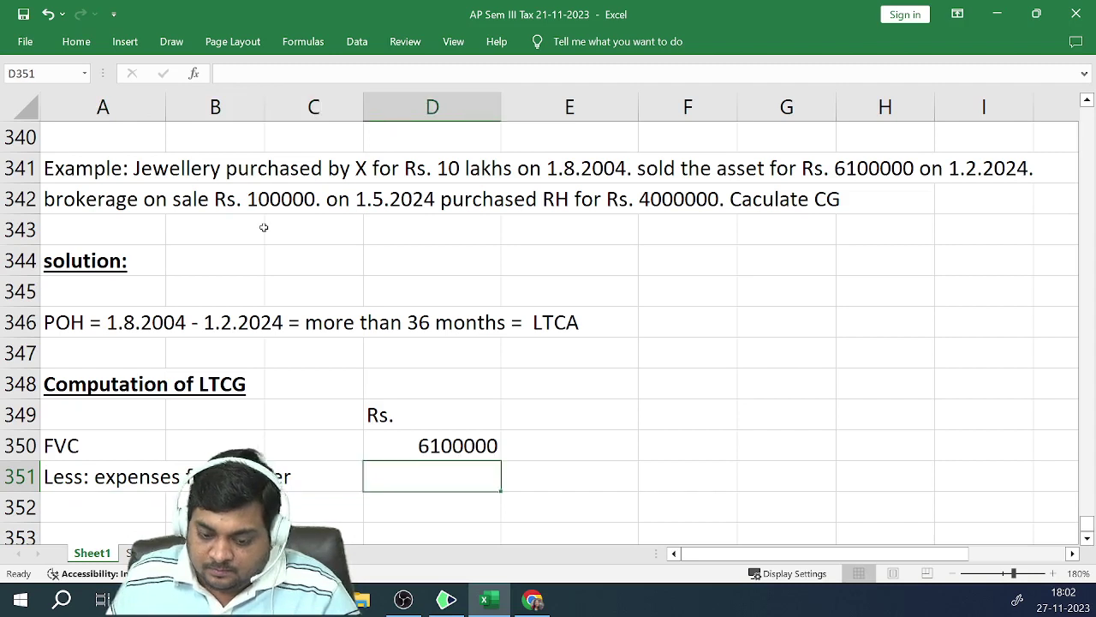
type("-100000")
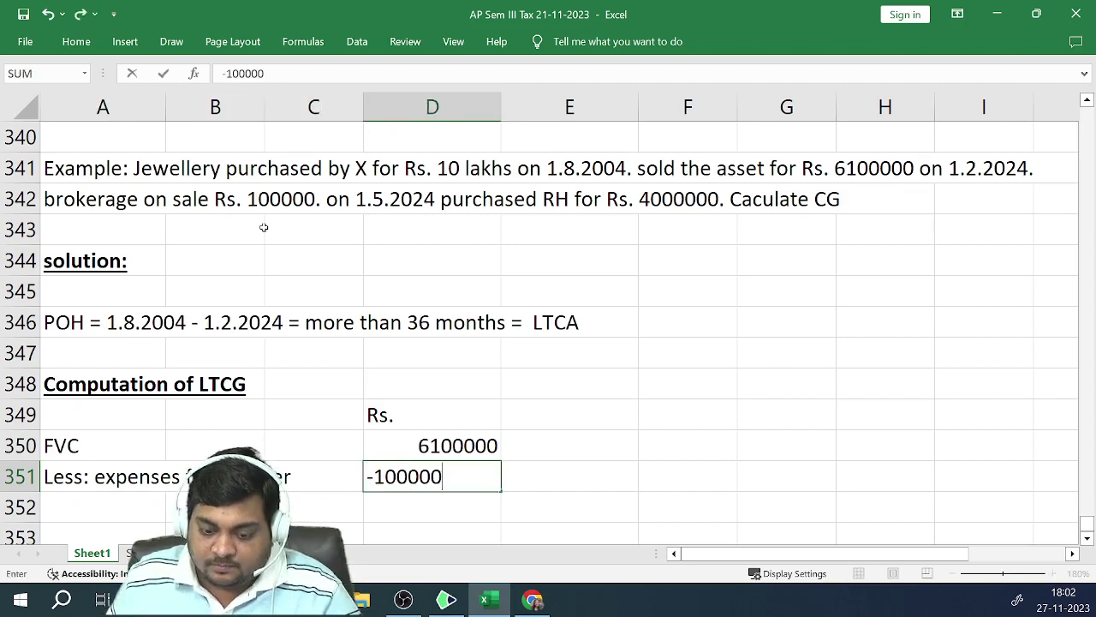
key("Return")
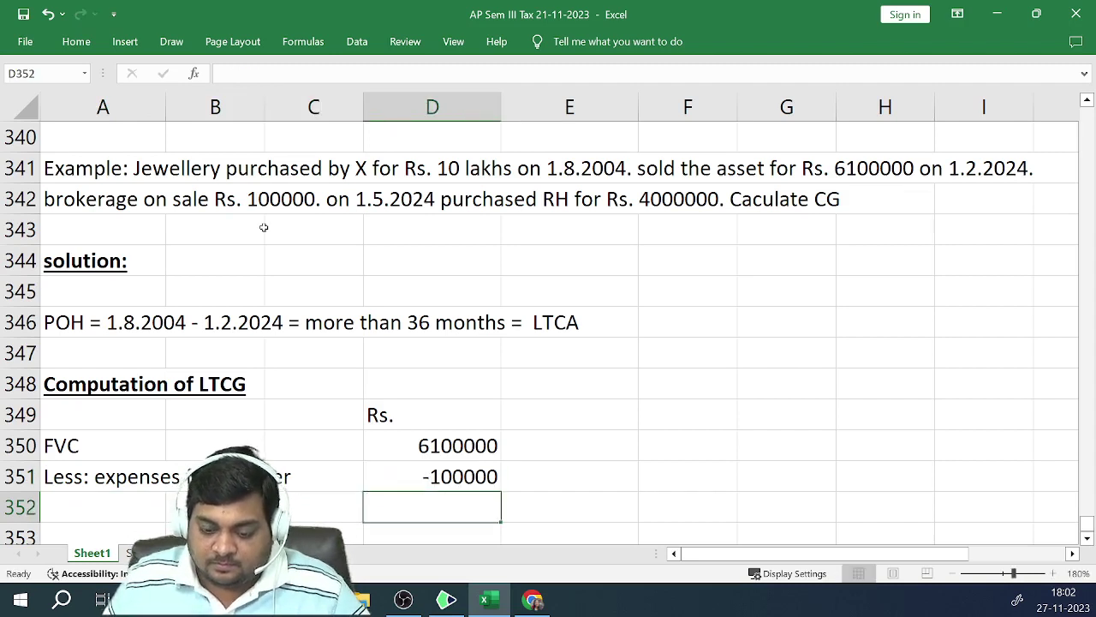
key("Up")
key("ctrl+u")
key("Return")
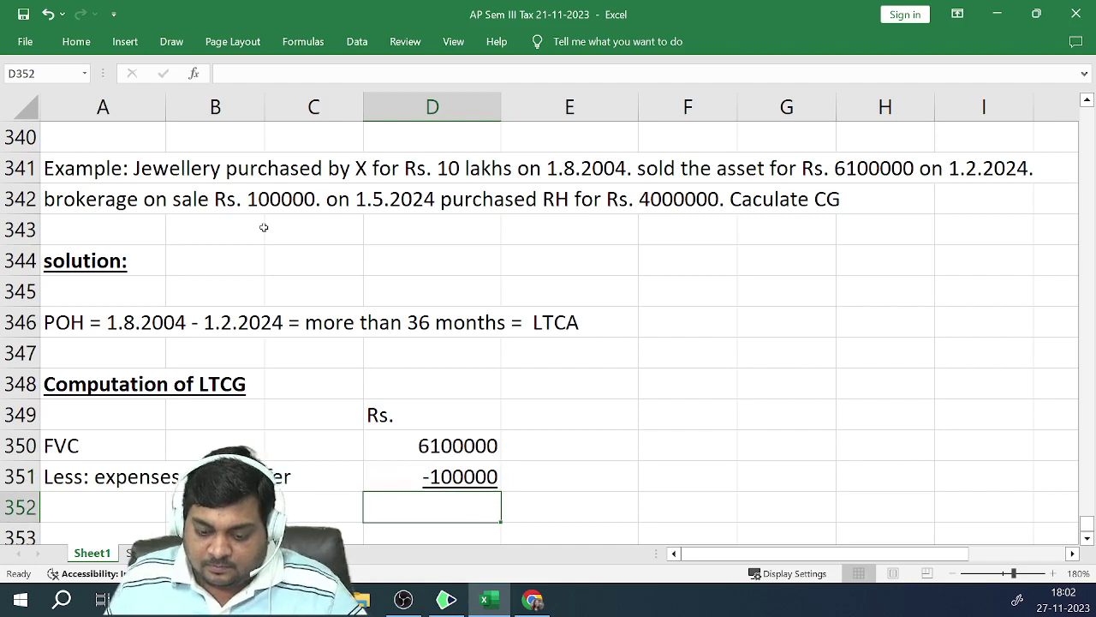
Add a bold 'Net sale considerations' row of 6000000 in row 352
type("60000000")
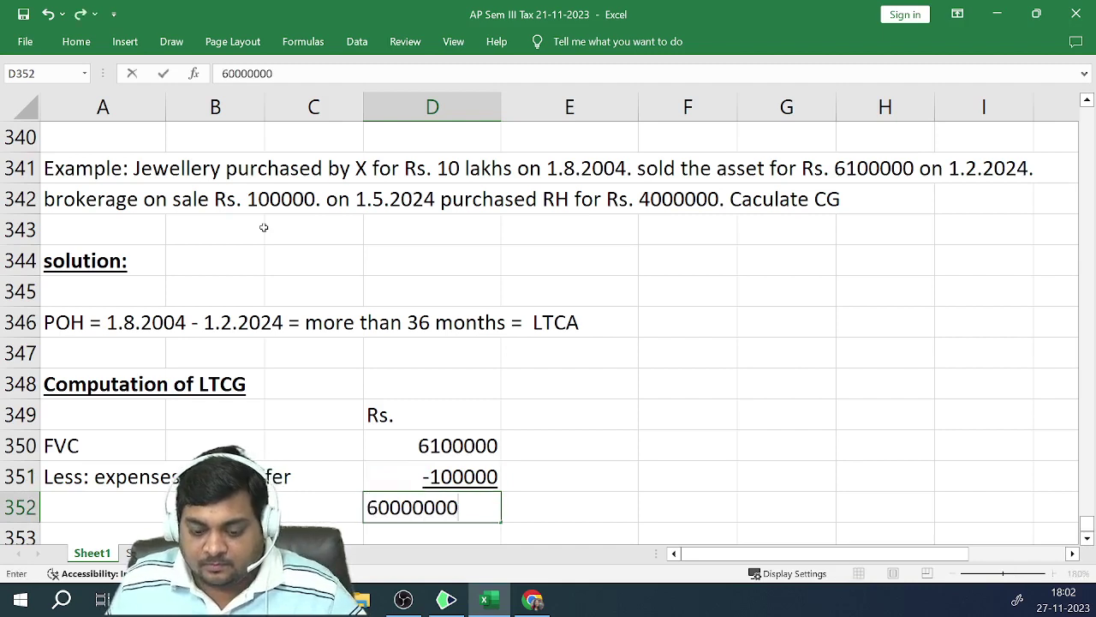
key("BackSpace")
key("ctrl+Return")
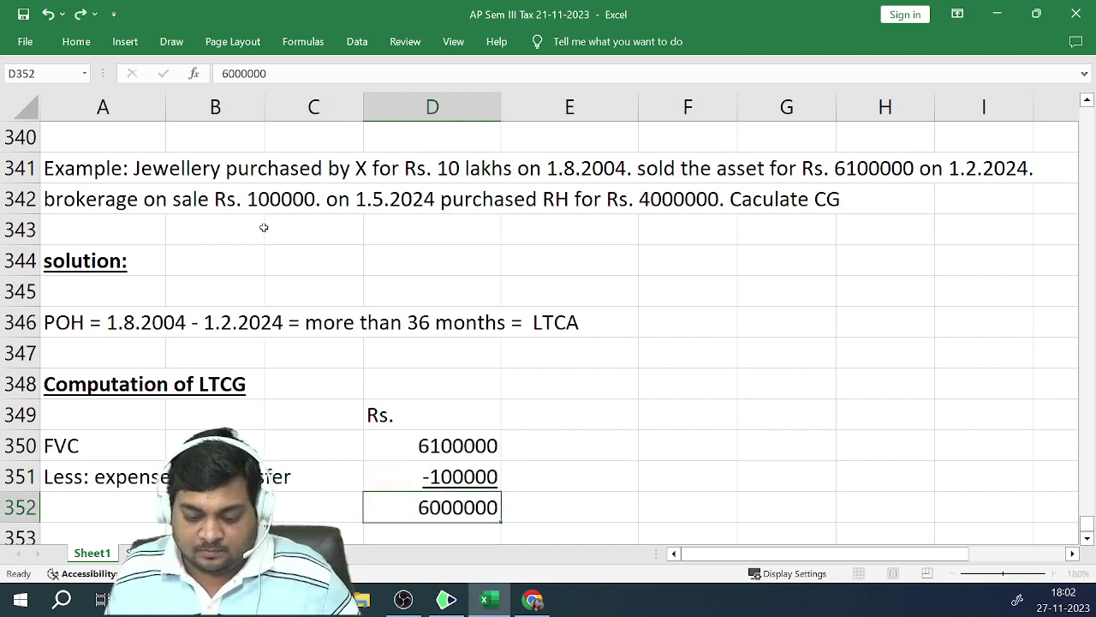
key("Down")
key("Left")
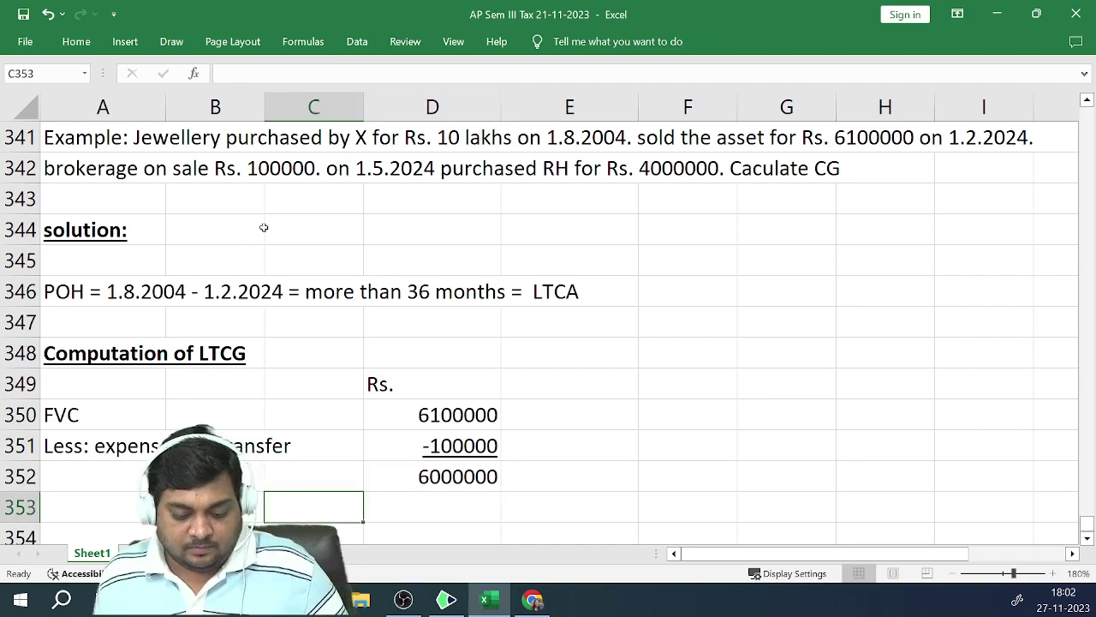
key("Up")
key("Left")
key("Left")
type("N")
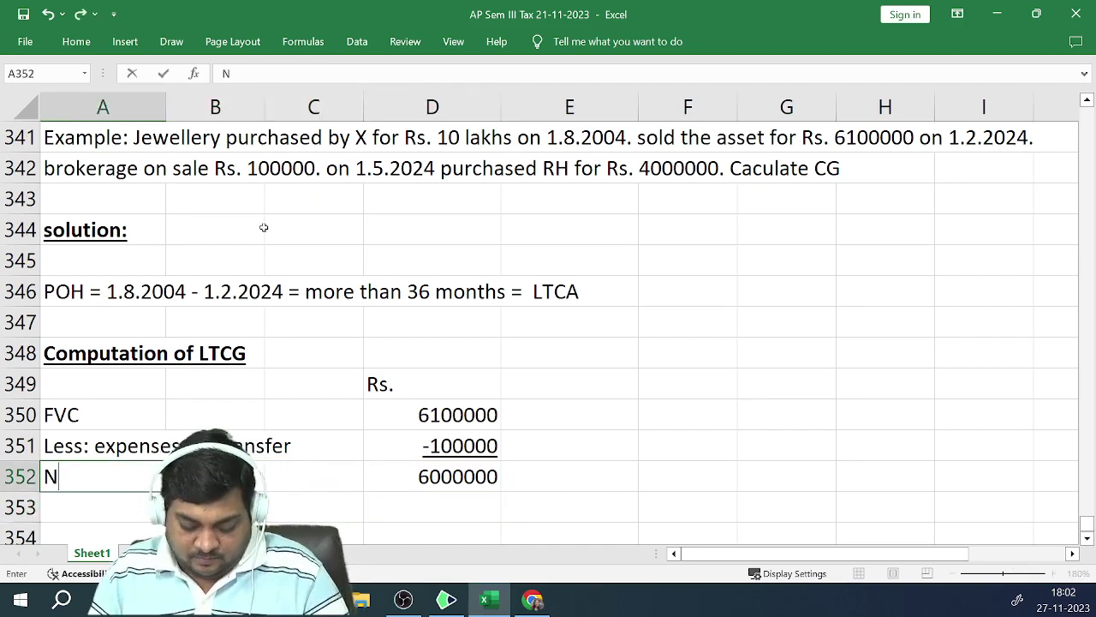
type("et sale ")
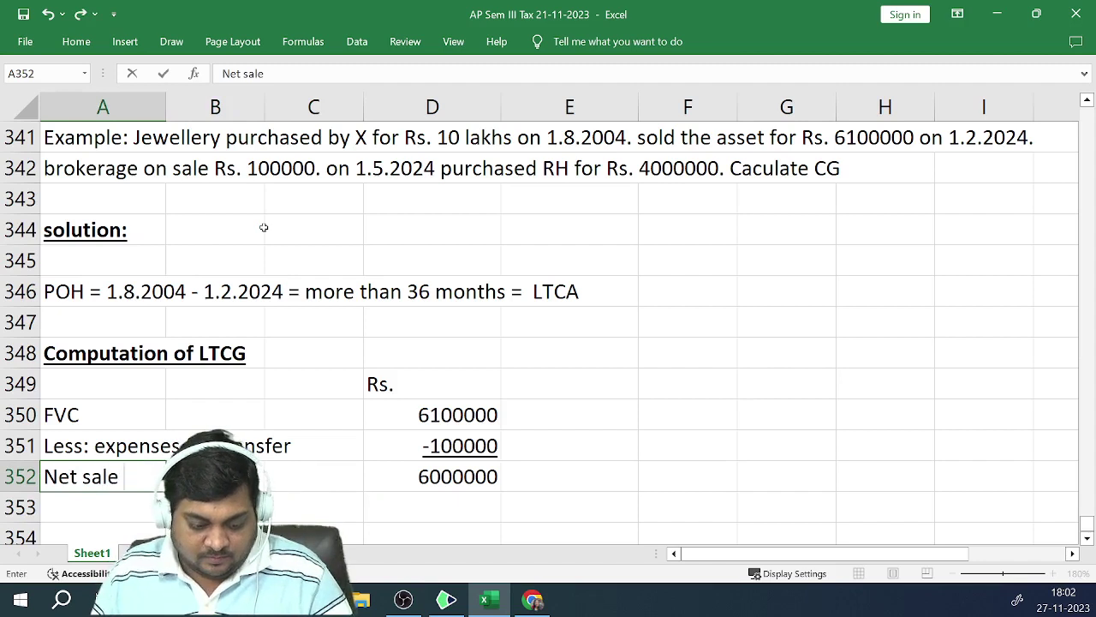
type("con")
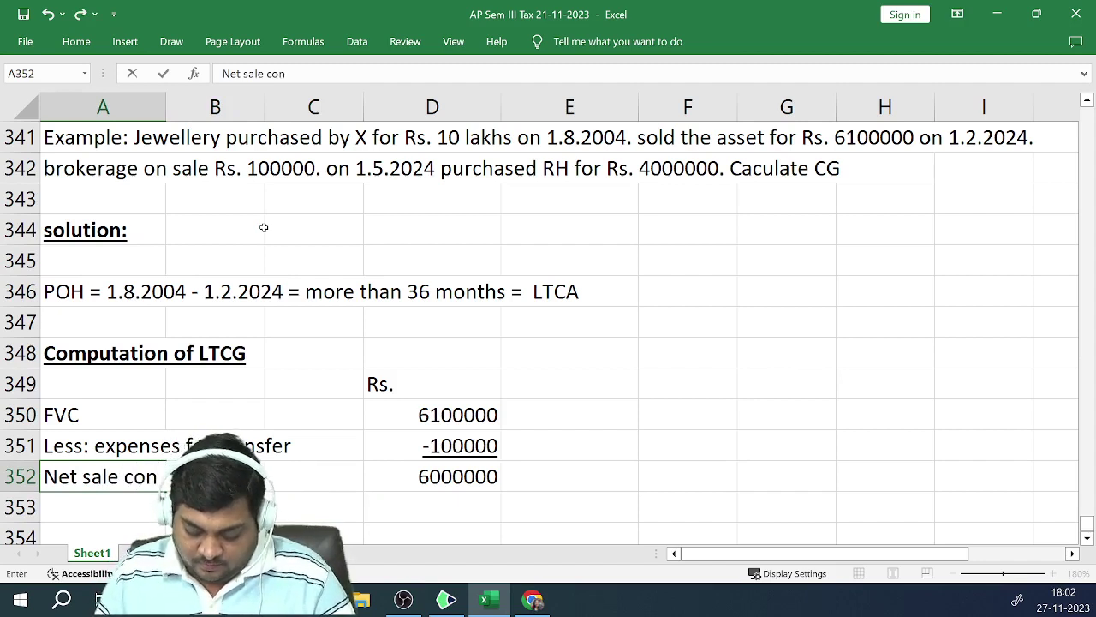
type("siderra")
key("BackSpace")
key("BackSpace")
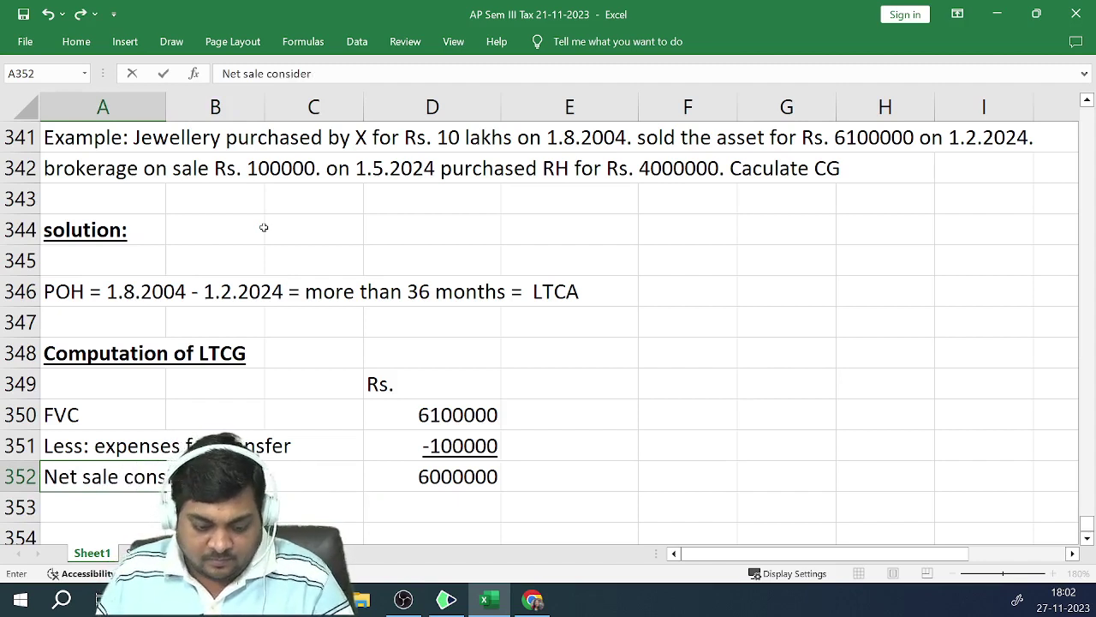
type("atio")
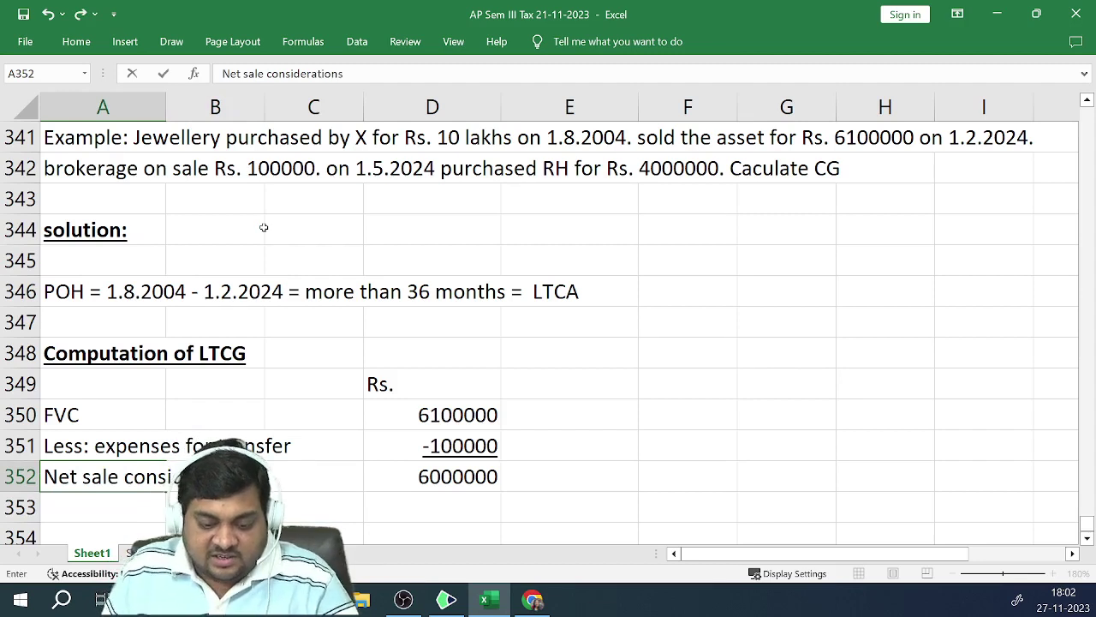
type("ns")
key("Return")
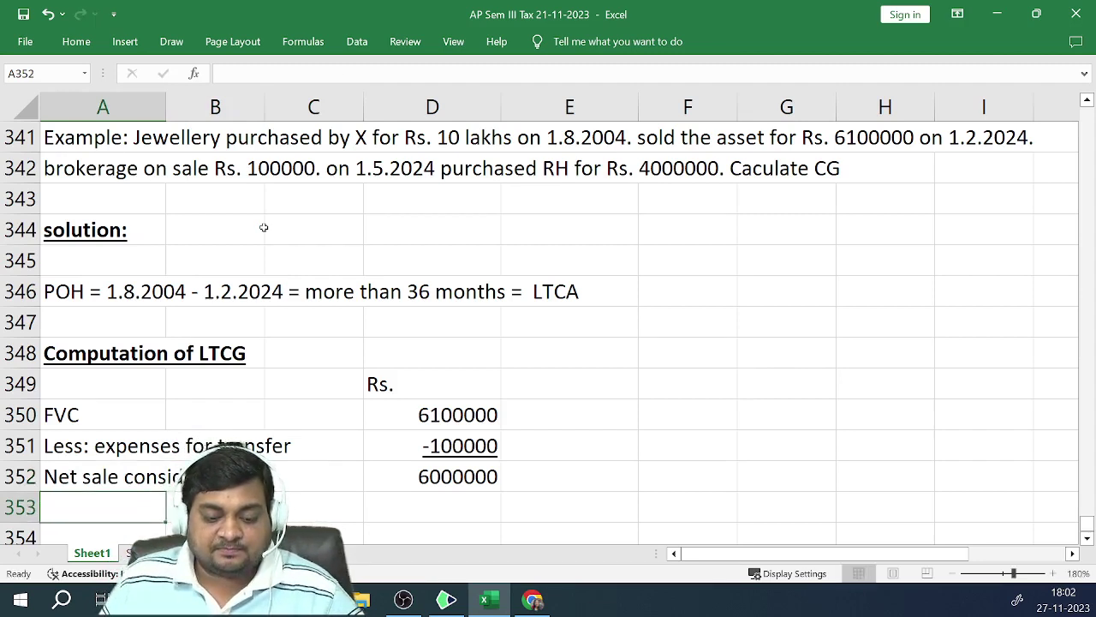
key("Up")
key("shift+Right")
key("shift+Right")
key("shift+Right")
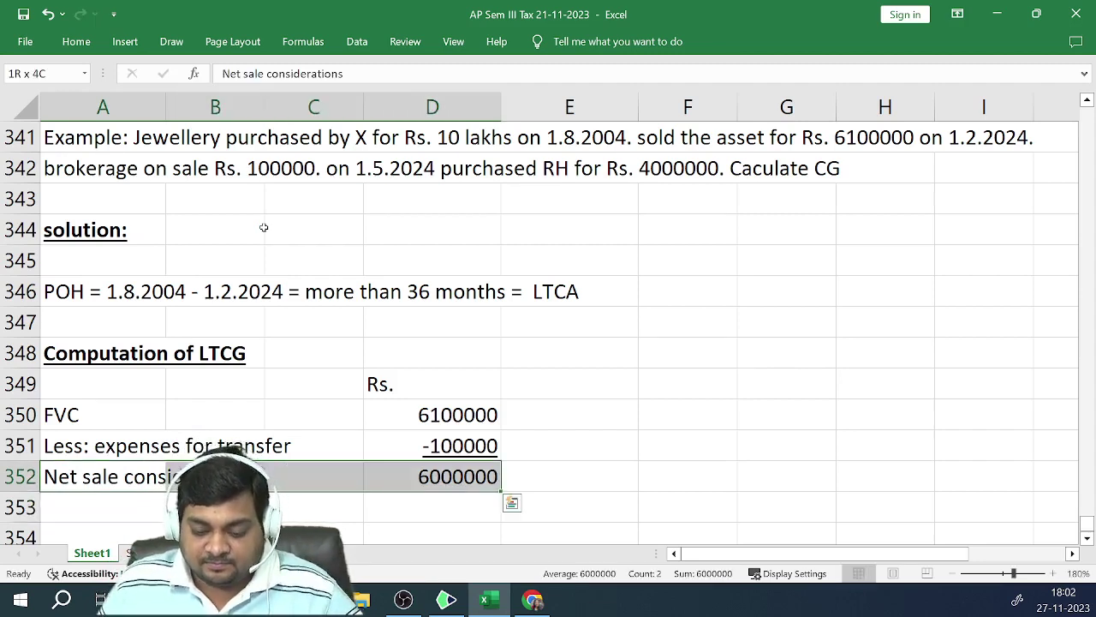
key("ctrl+b")
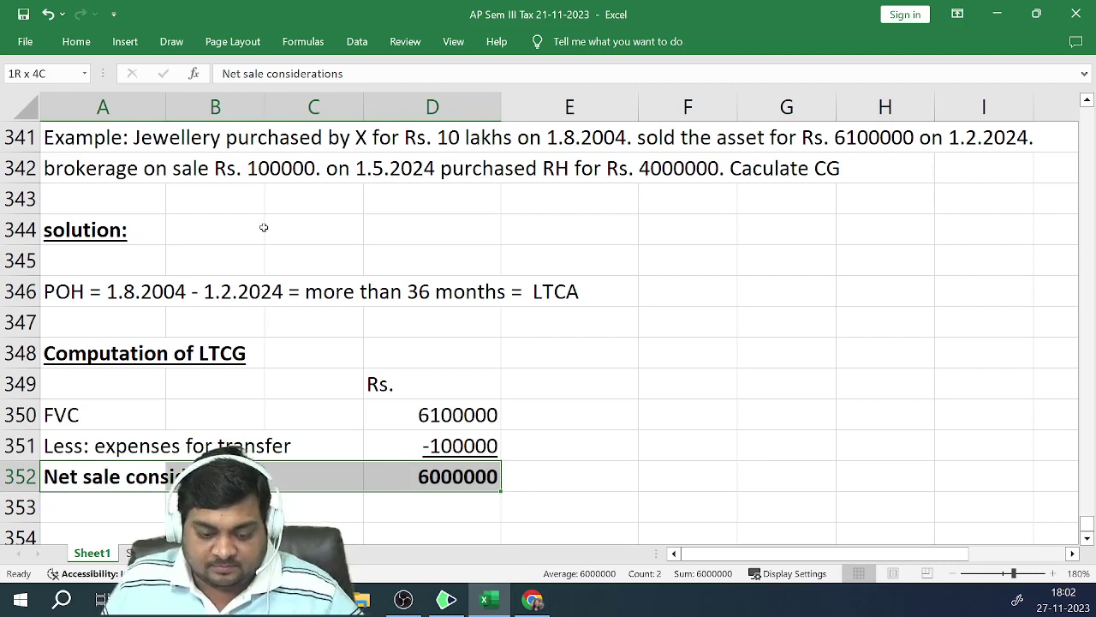
Enter the 'Less: ICOA' label in A353
key("Down")
type("Less")
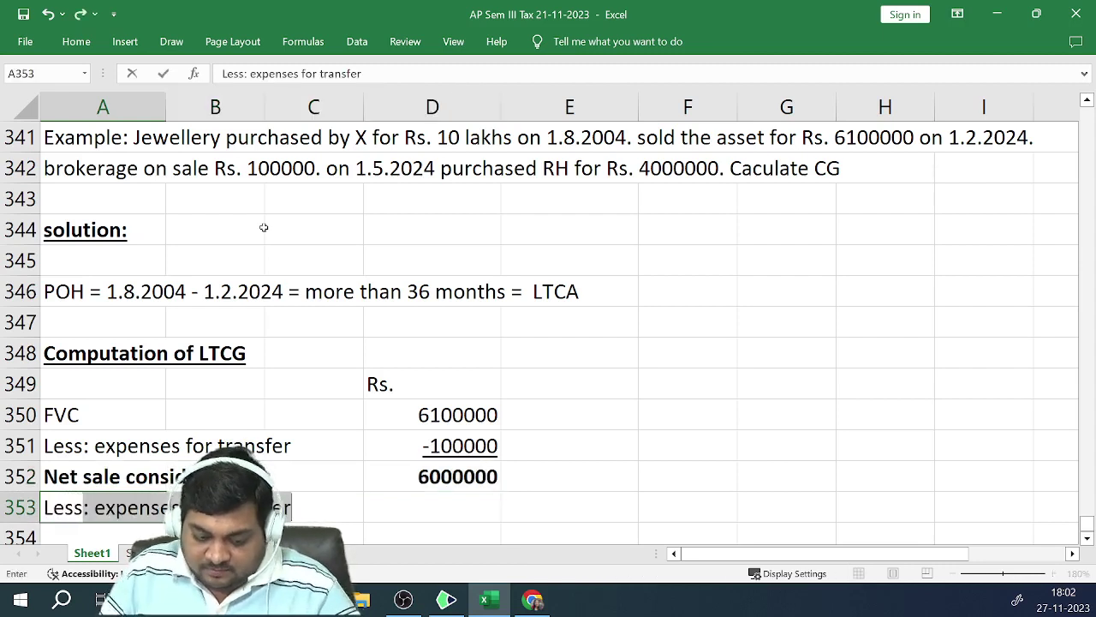
type(": ICOA")
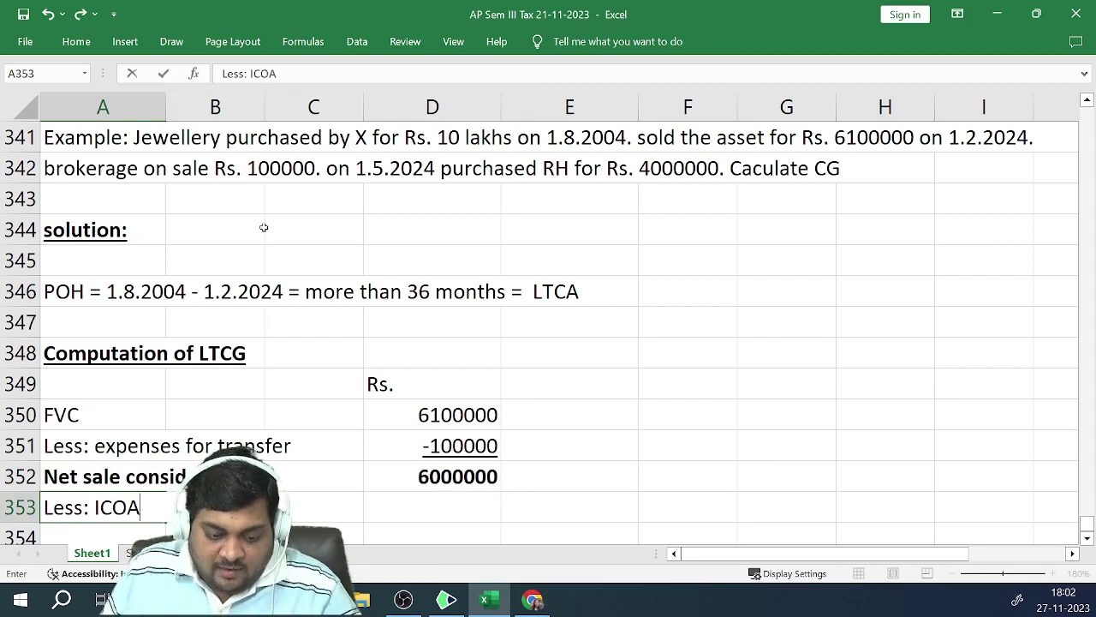
key("ctrl+Return")
key("Down")
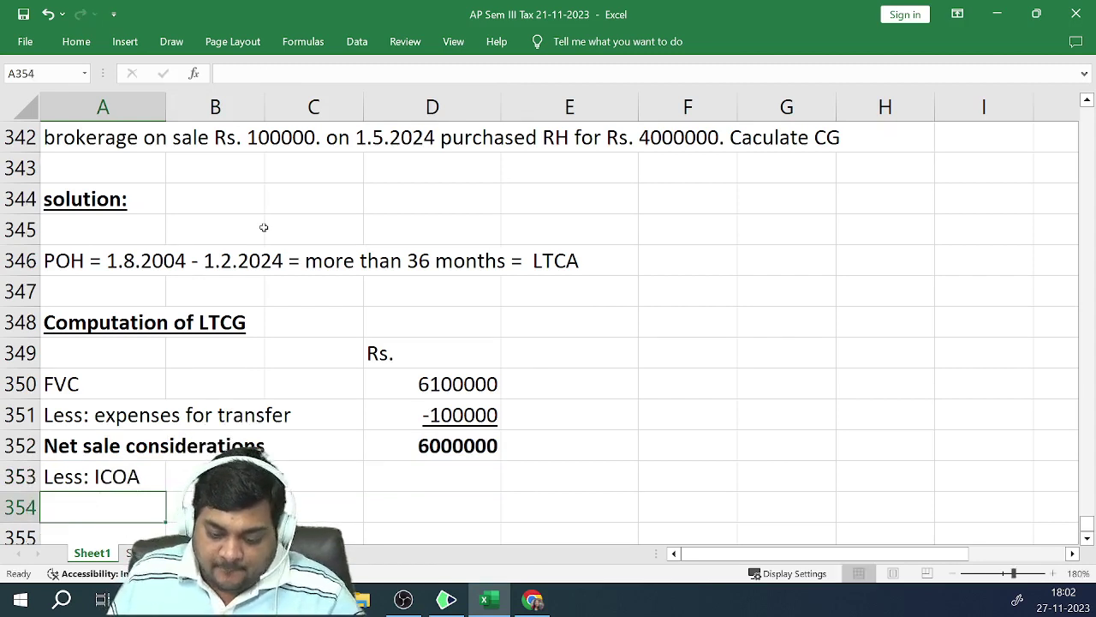
Recheck the example, then start A354's indexed cost expression as (1000000*348/
type("(")
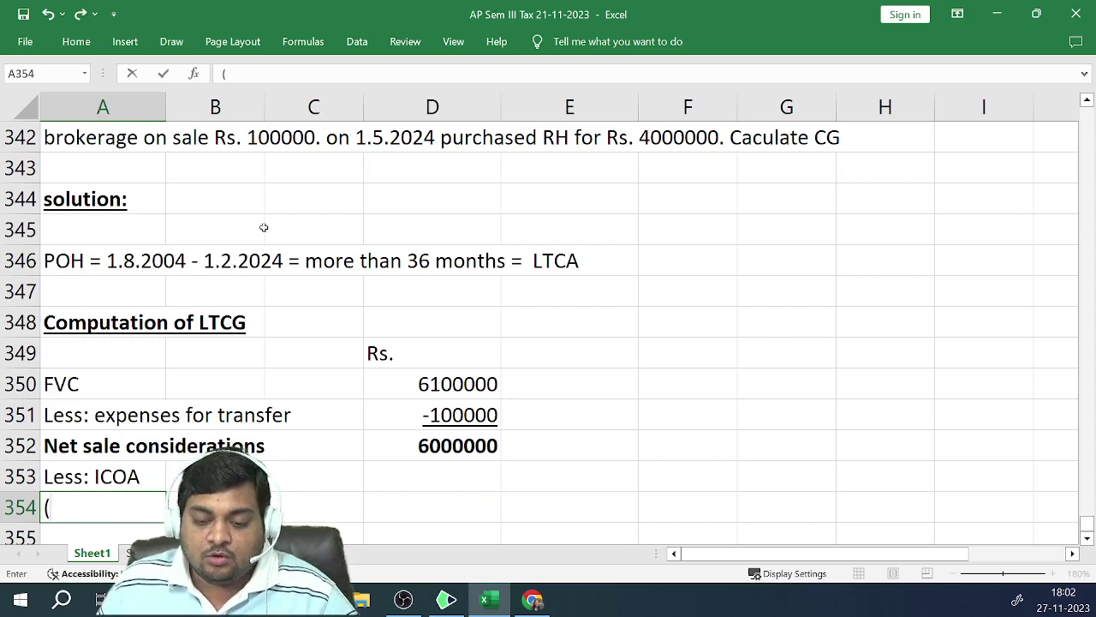
key("Up")
key("Up")
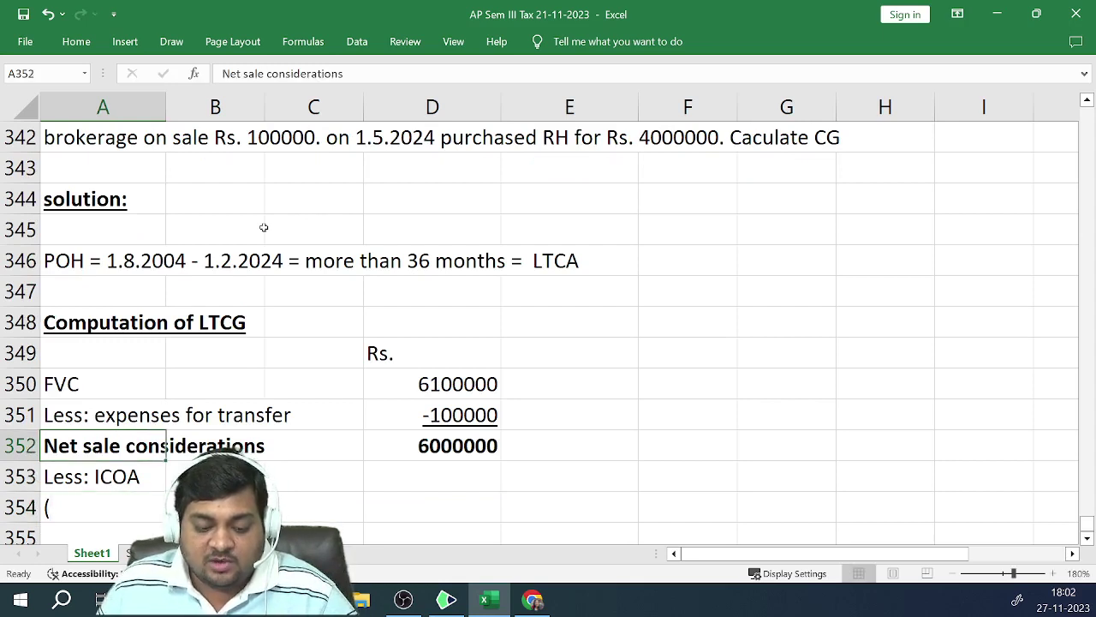
key("Up")
key("Up")
key("Up")
key("Up")
key("Up")
key("Up")
key("Up")
key("Up")
key("Up")
key("Up")
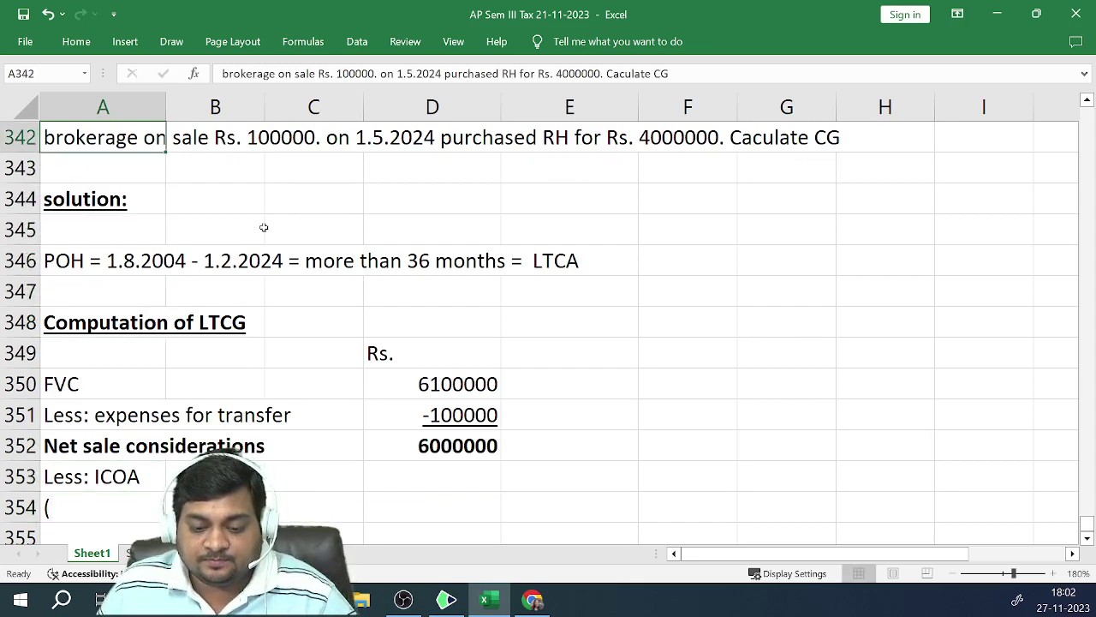
key("Up")
key("Up")
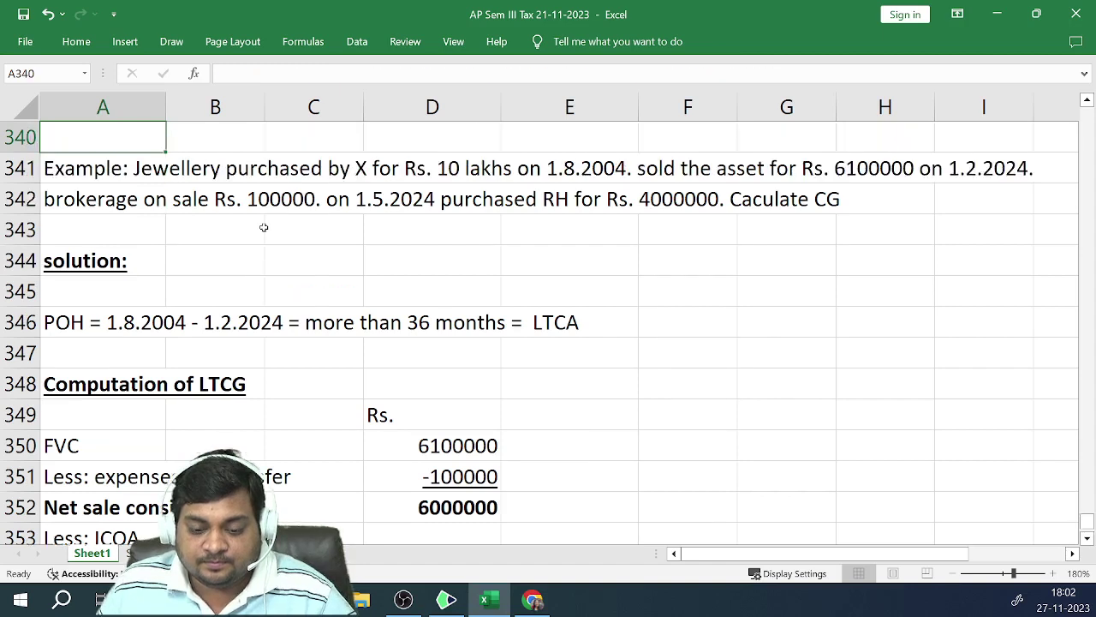
key("Down")
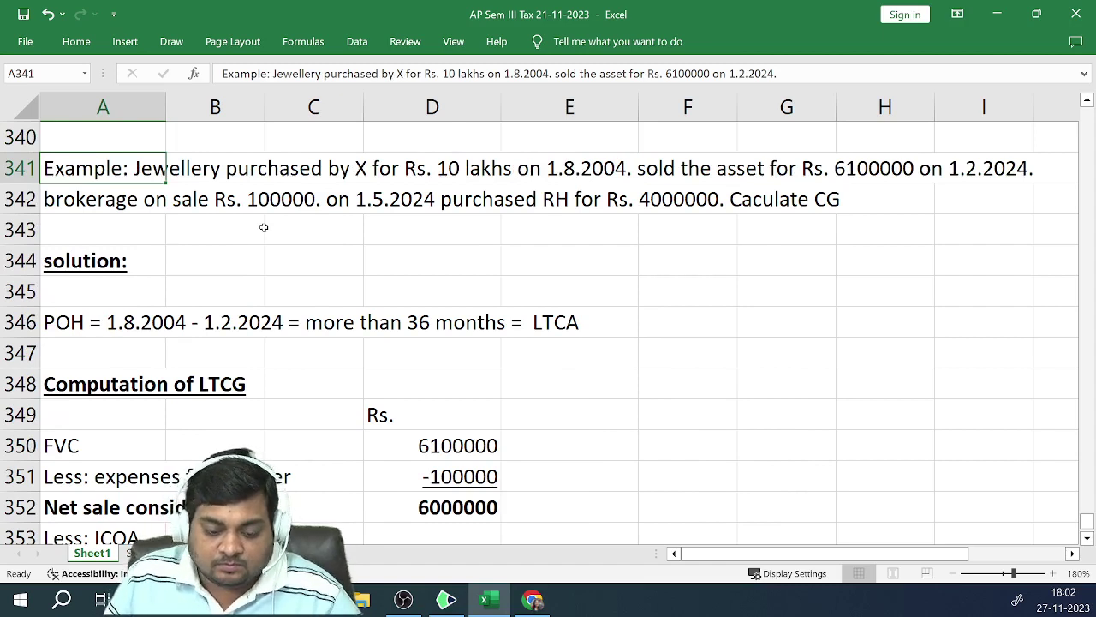
key("Page_Down")
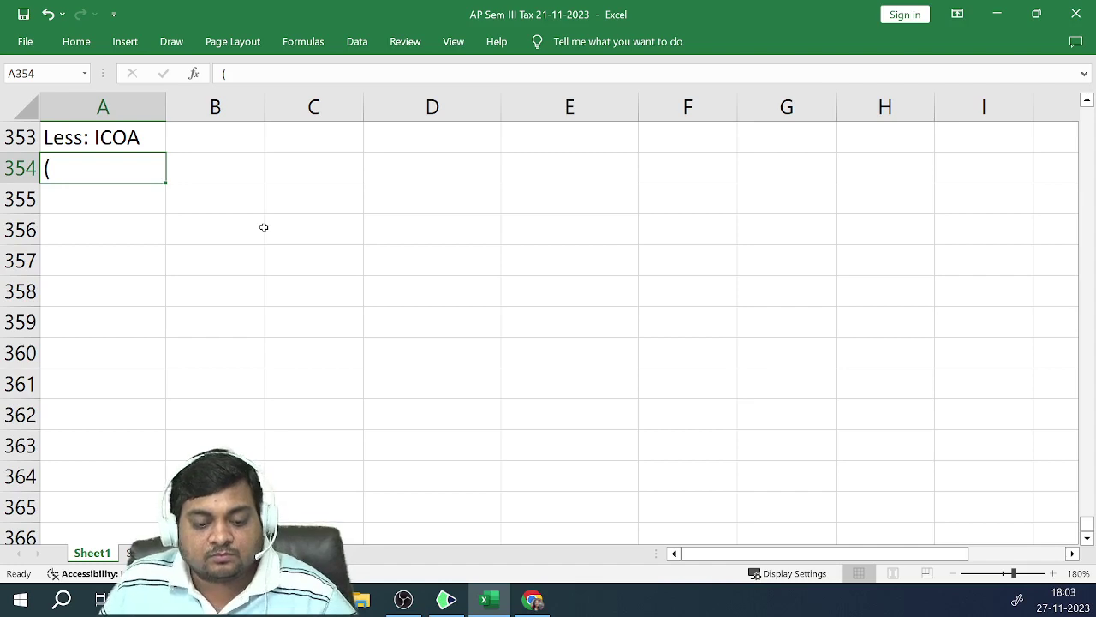
key("Up")
key("Up")
key("Up")
key("Up")
key("Up")
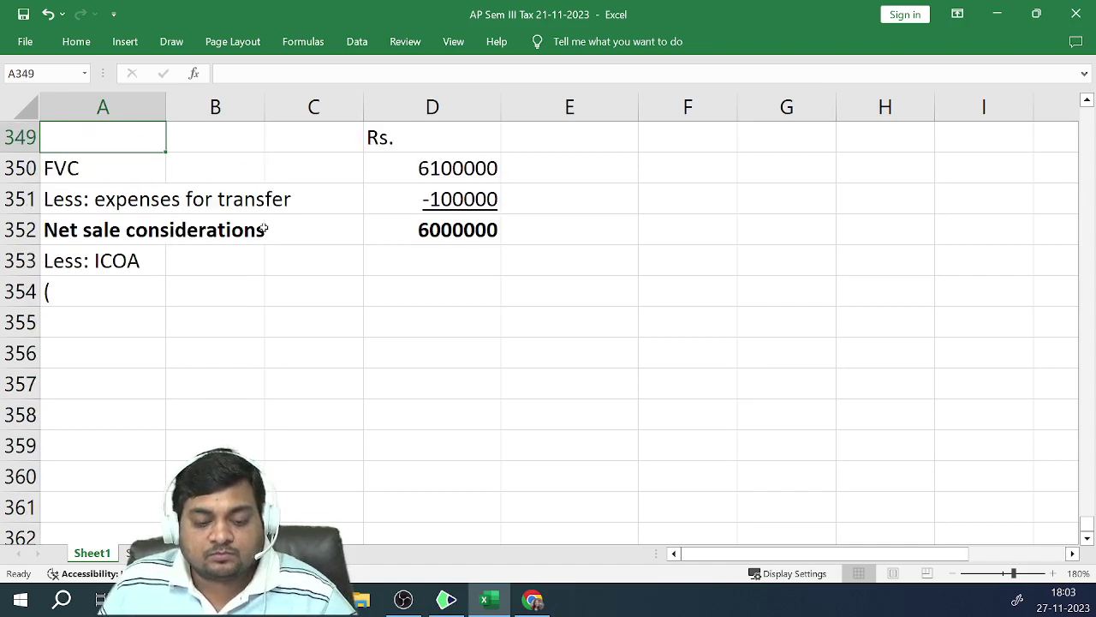
key("Up")
key("Up")
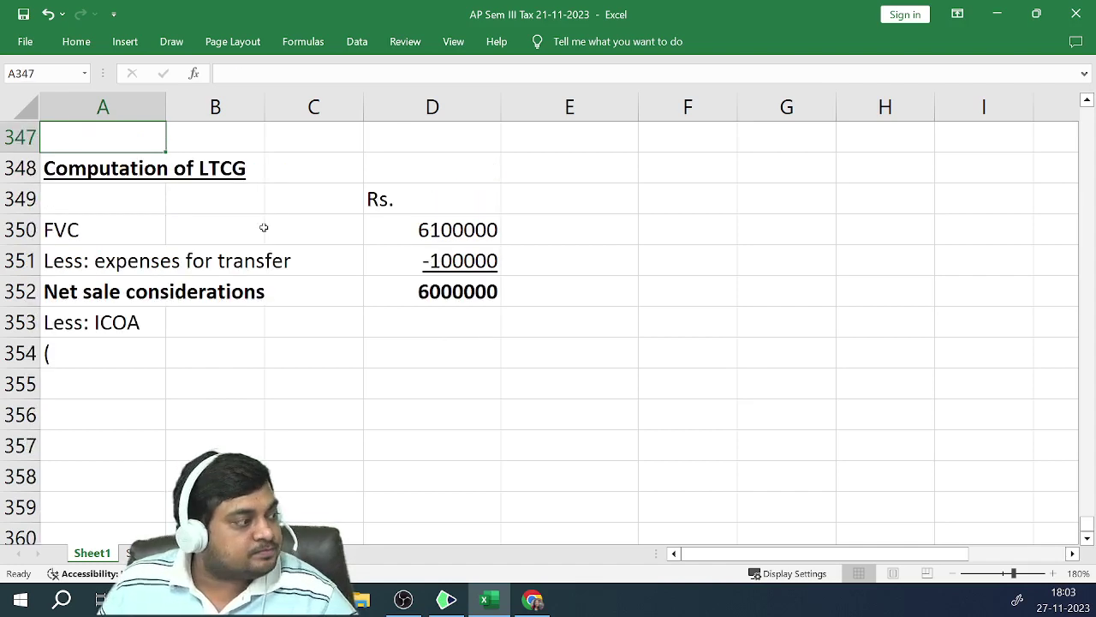
key("Down")
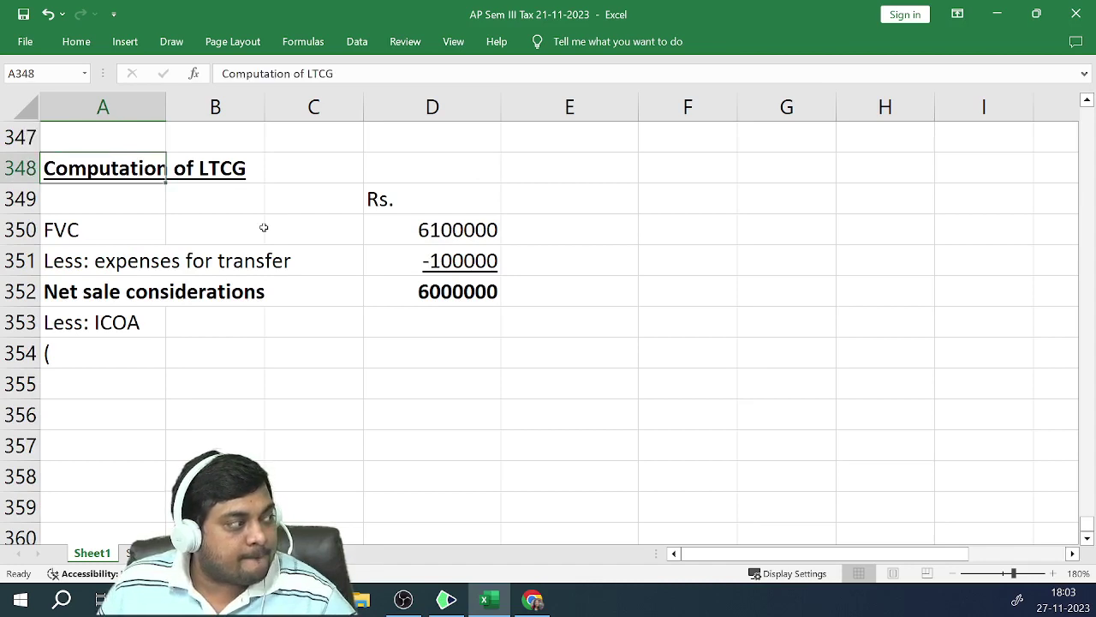
key("Down")
key("Down")
key("Down")
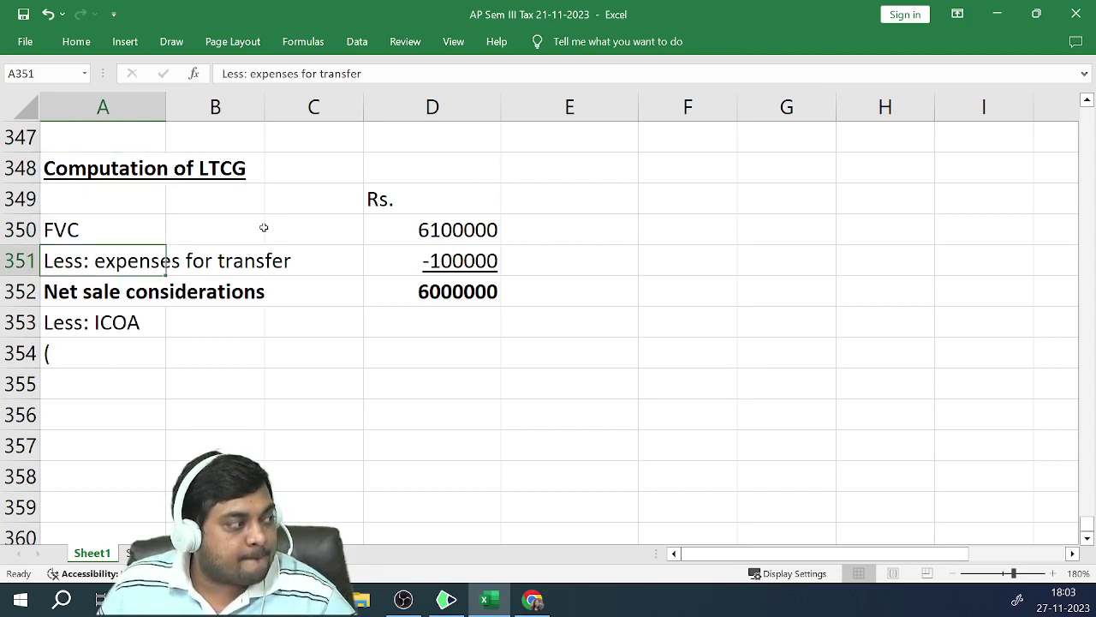
key("Down")
key("Down")
key("Down")
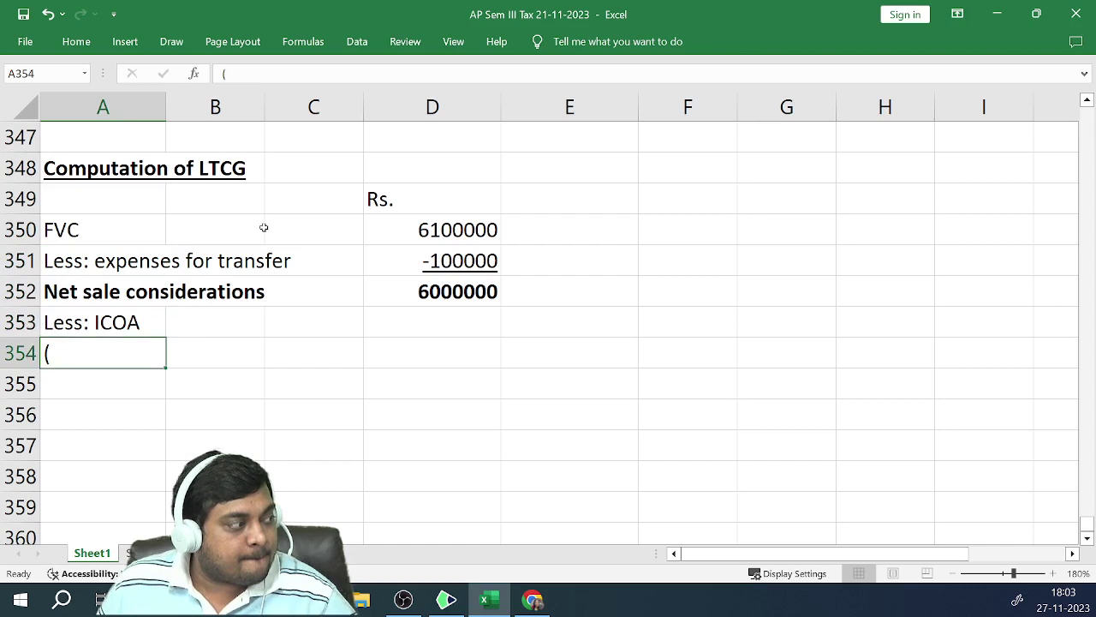
type("(")
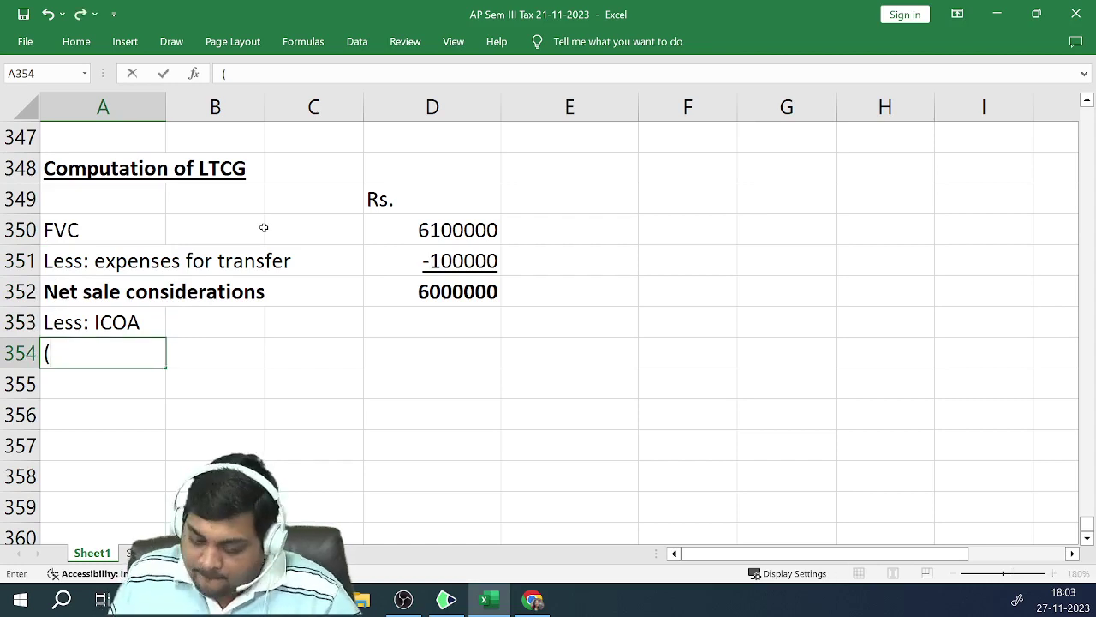
type("1000000")
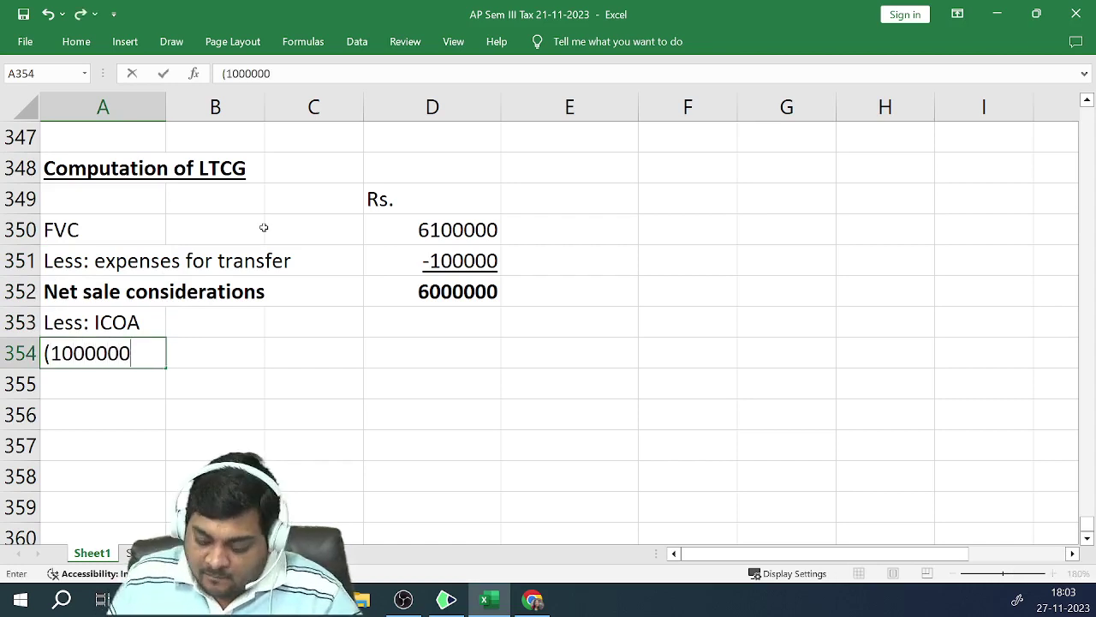
type("*348/")
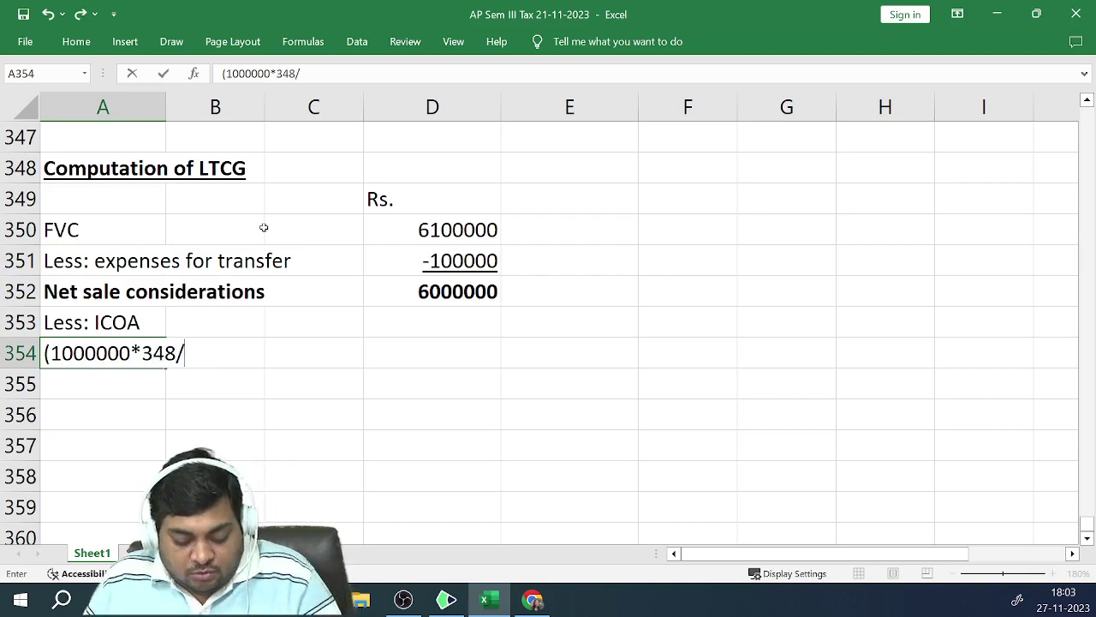
key("alt+Tab")
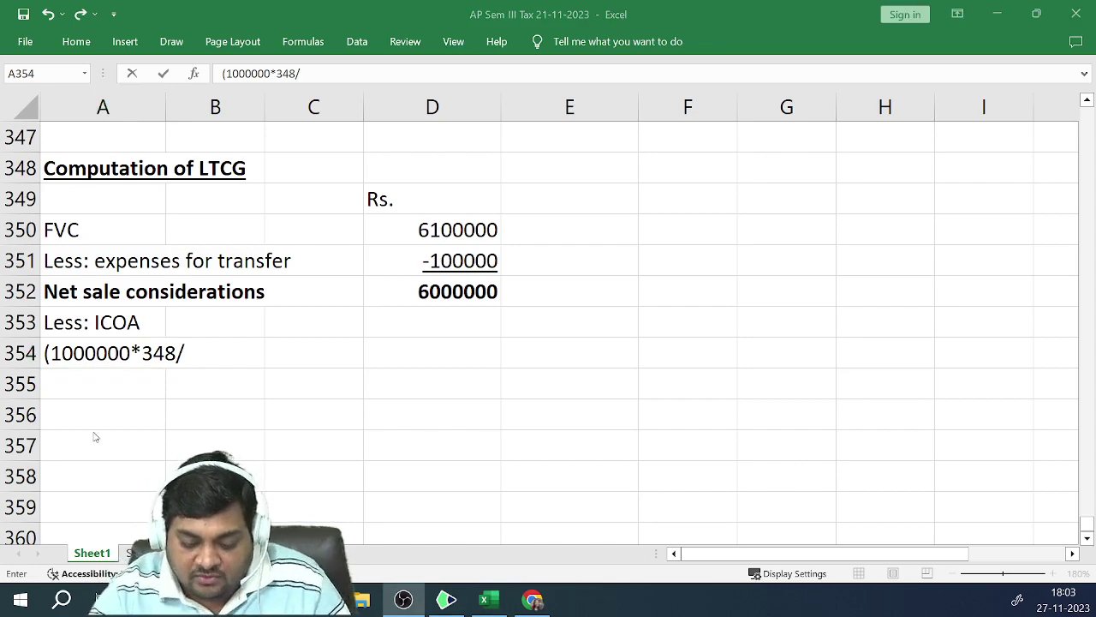
Look up the 2004-05 cost inflation index (113) in the CAPITAL GAINS PDF, then return to Excel
left_click(444, 599)
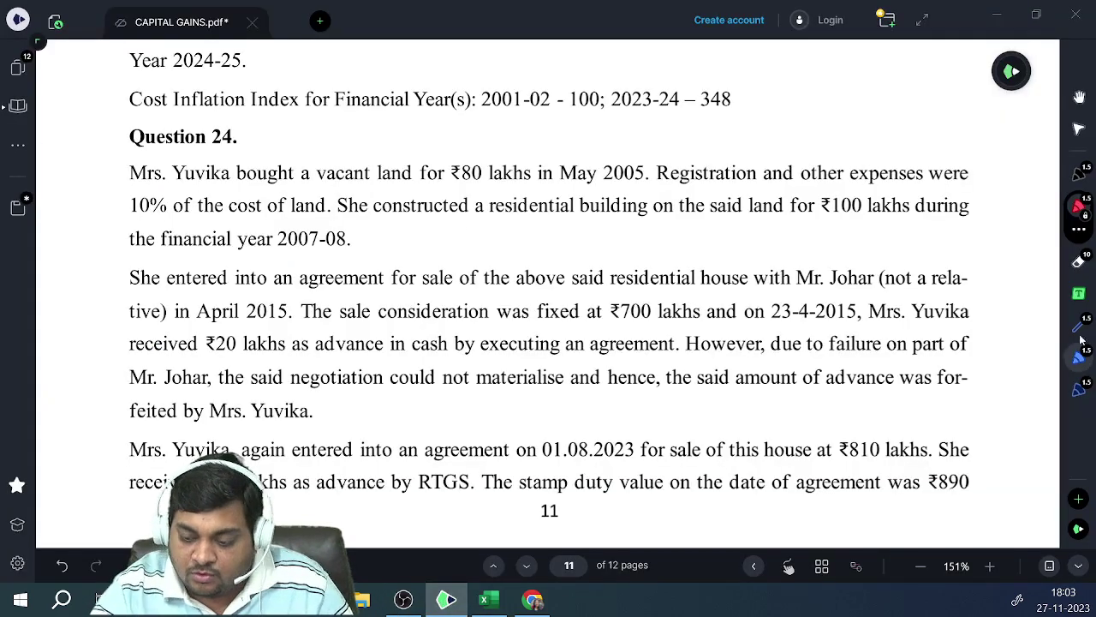
scroll(891, 417, "up", 5)
scroll(897, 342, "up", 15)
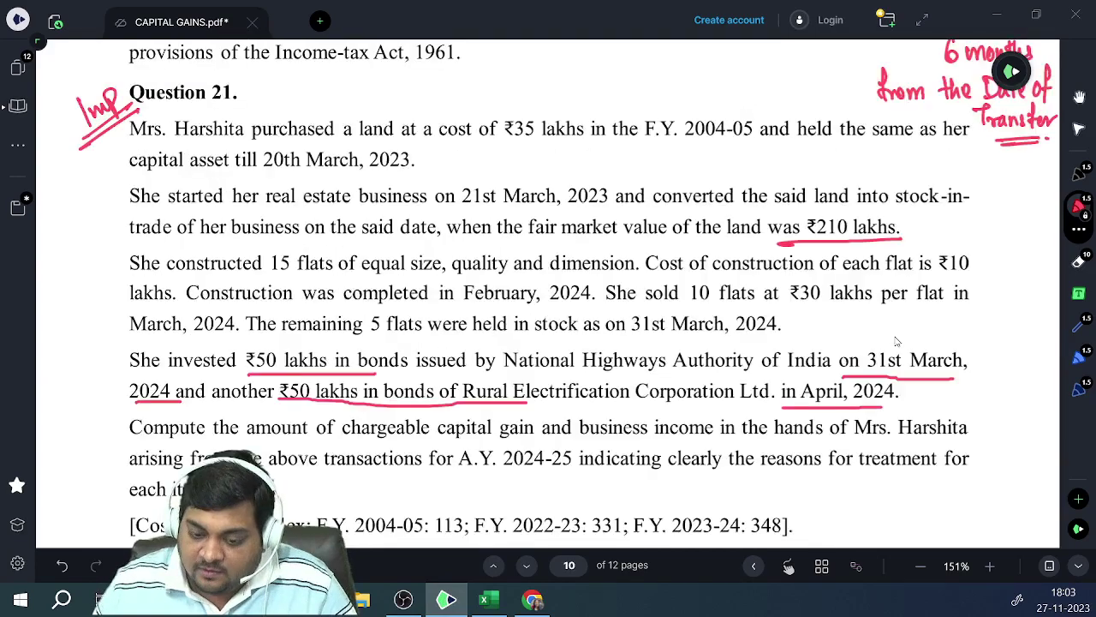
scroll(897, 342, "up", 20)
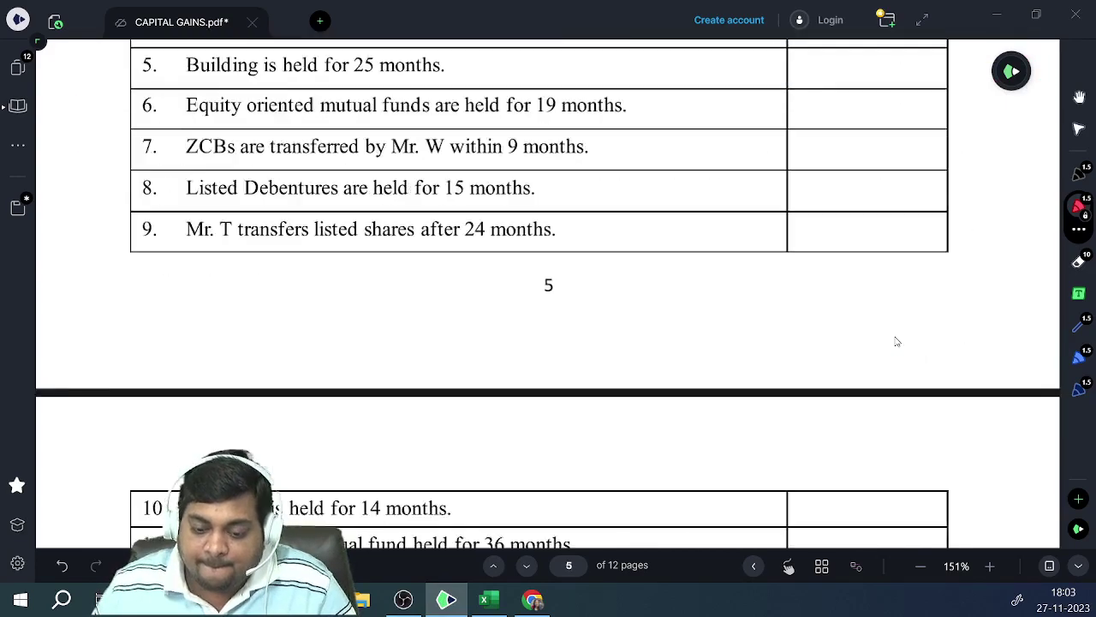
scroll(897, 341, "up", 15)
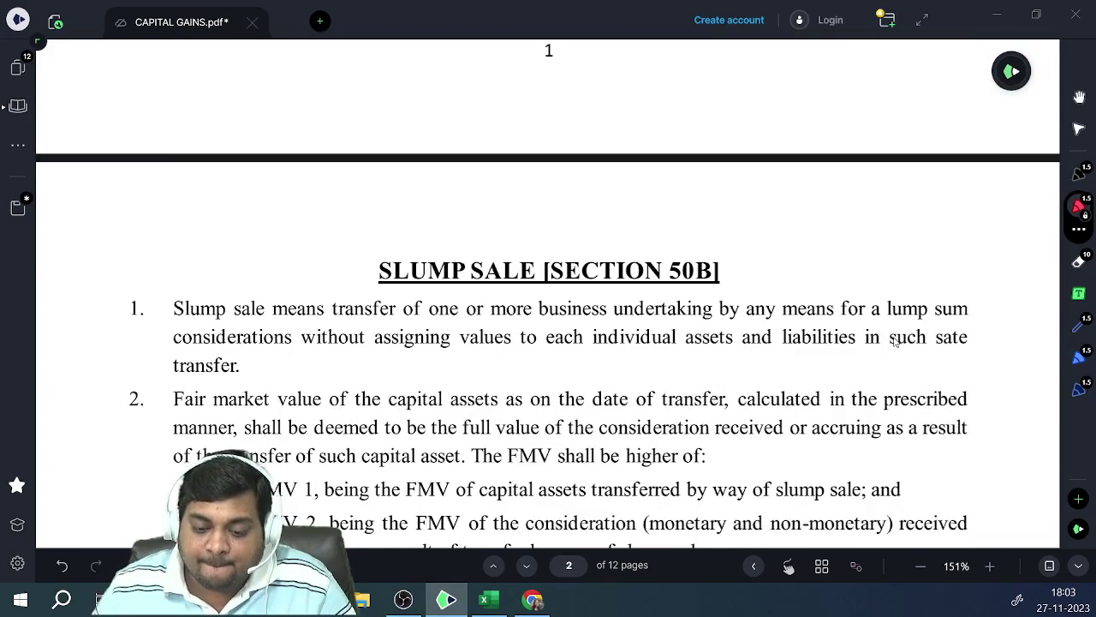
scroll(895, 341, "up", 5)
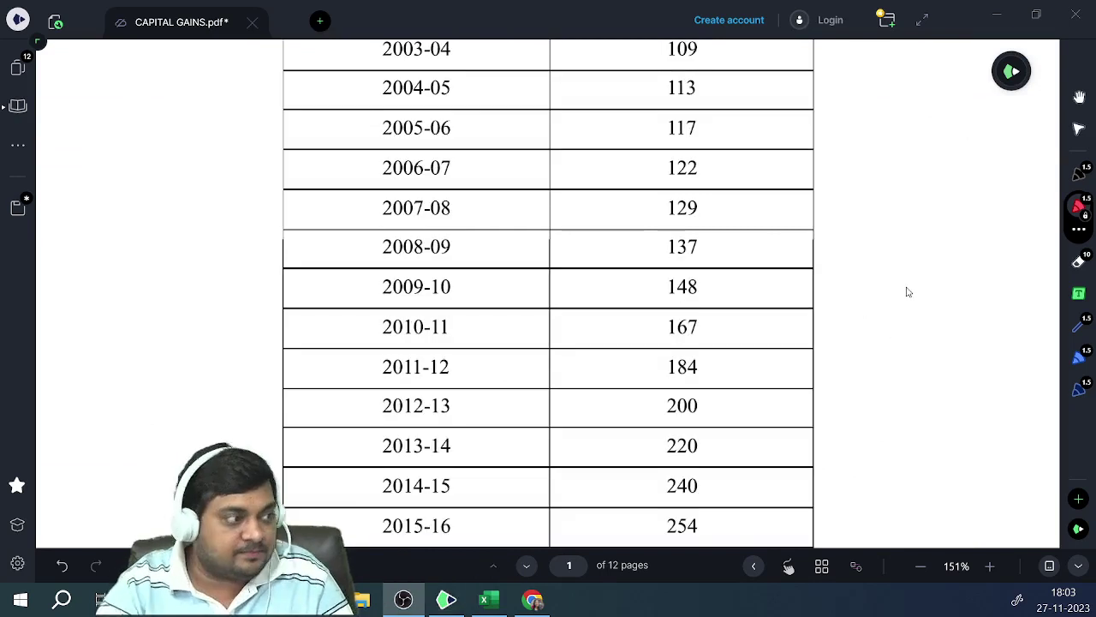
key("alt+Tab")
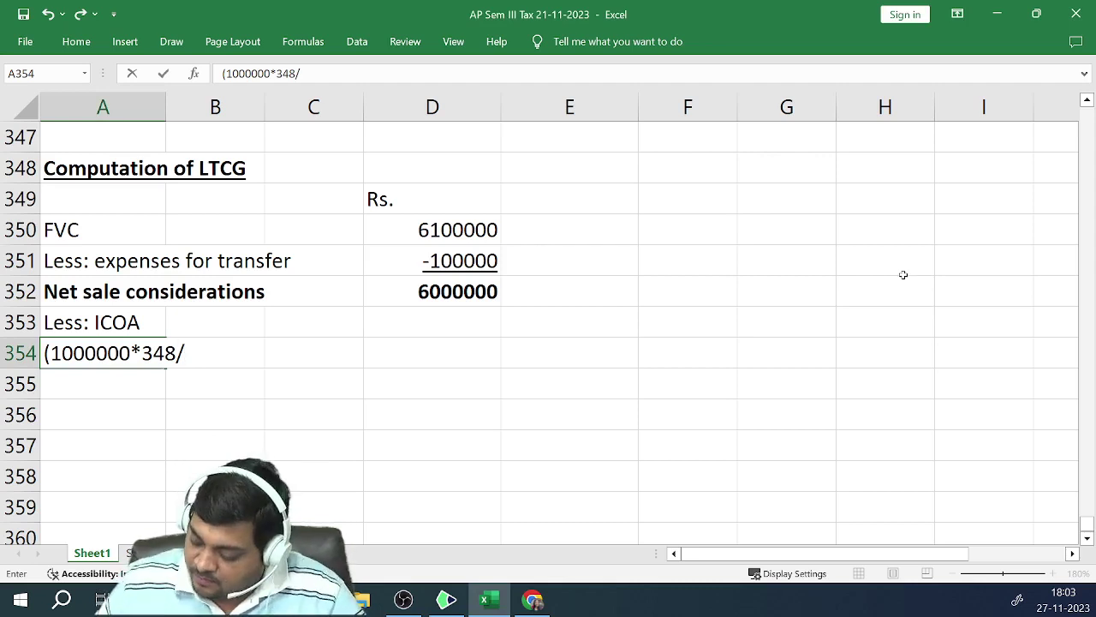
Complete A354 as (1000000*348/113) and enter =-1000000*348/113 in D354
type("113)")
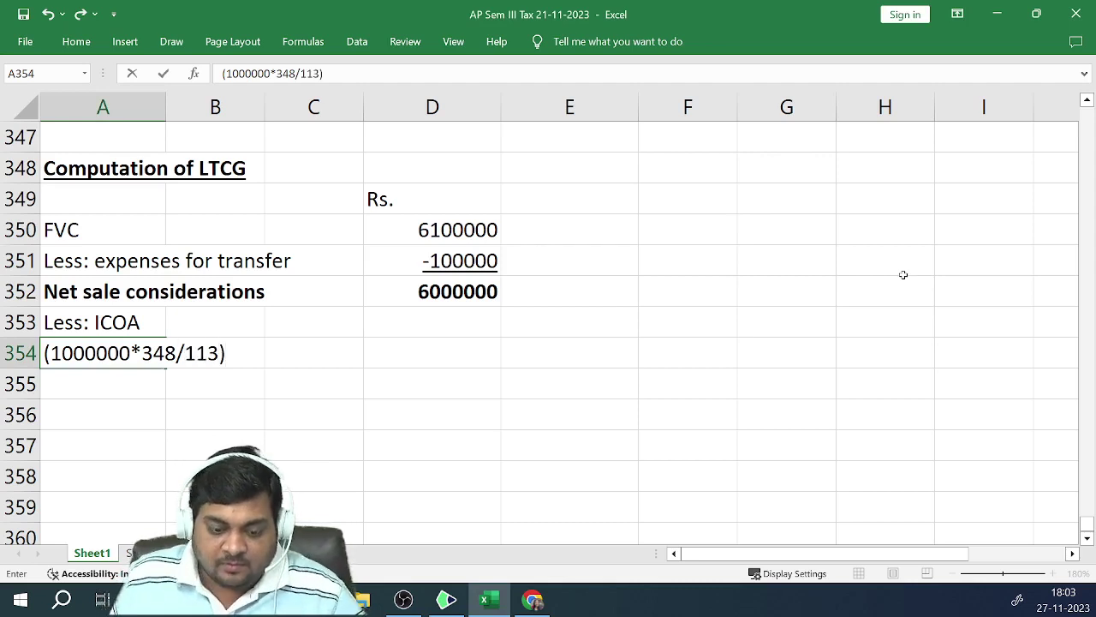
key("Return")
key("Up")
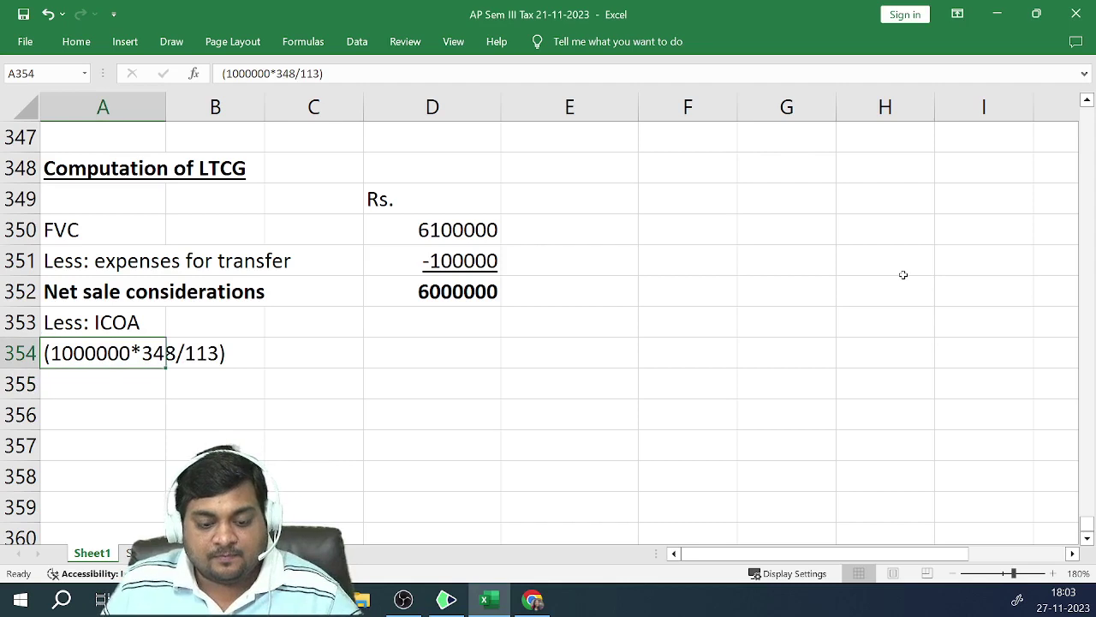
key("Right")
key("Right")
key("Right")
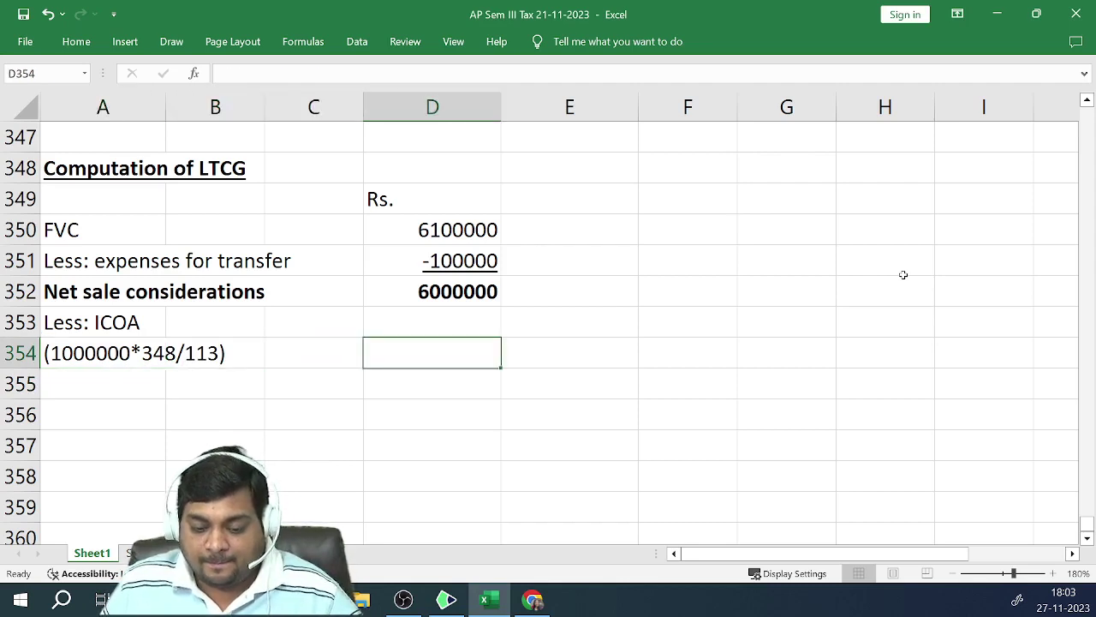
type("=")
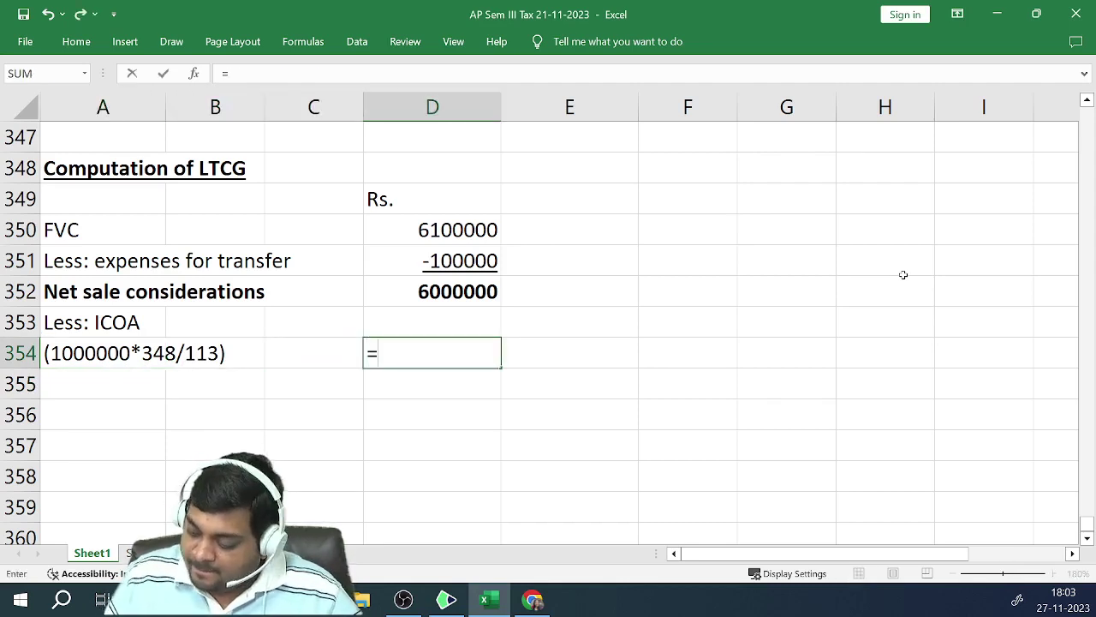
type("-1")
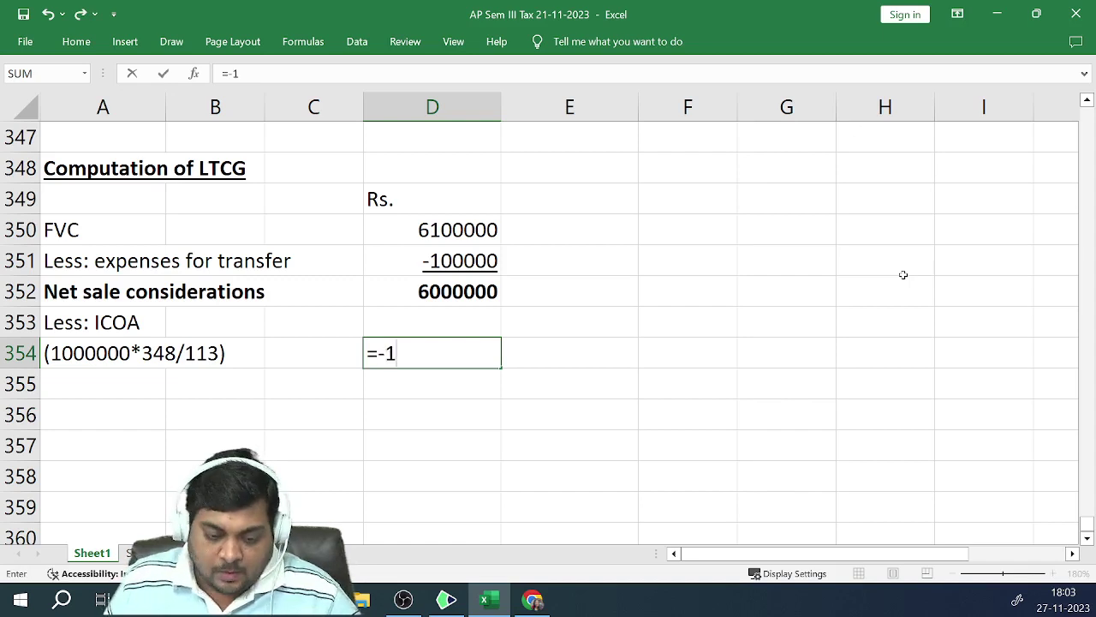
type("000000")
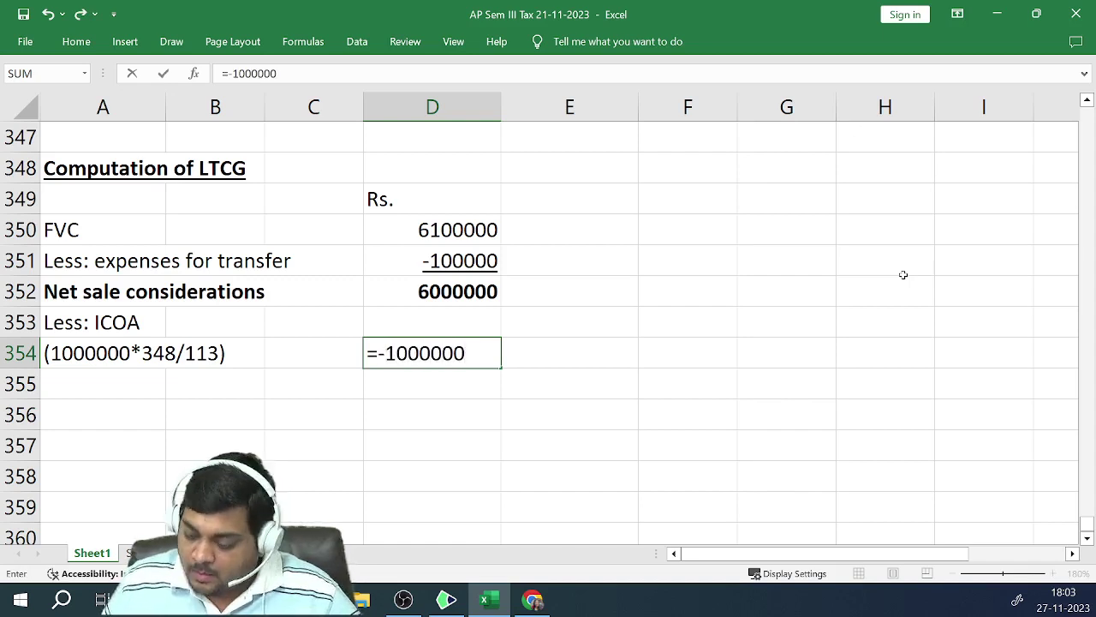
type("*348/")
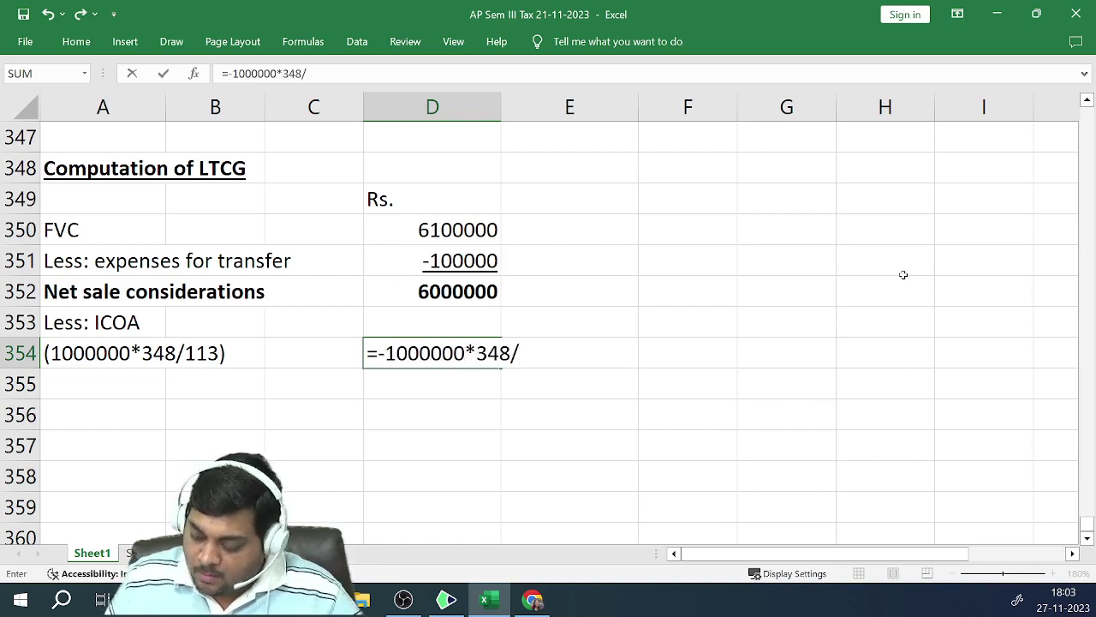
type("113")
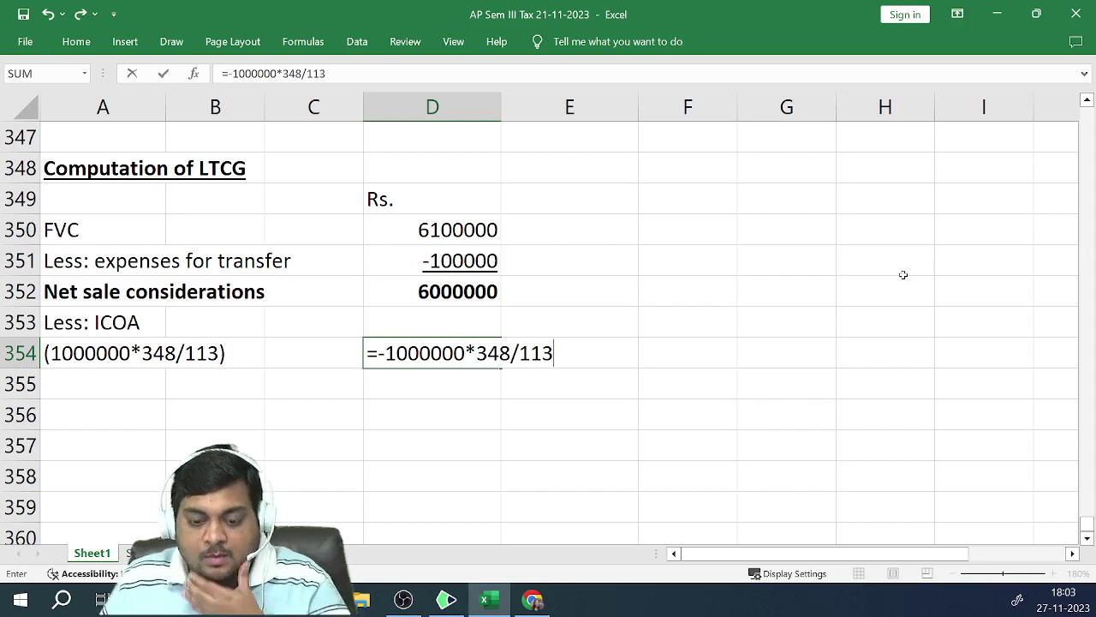
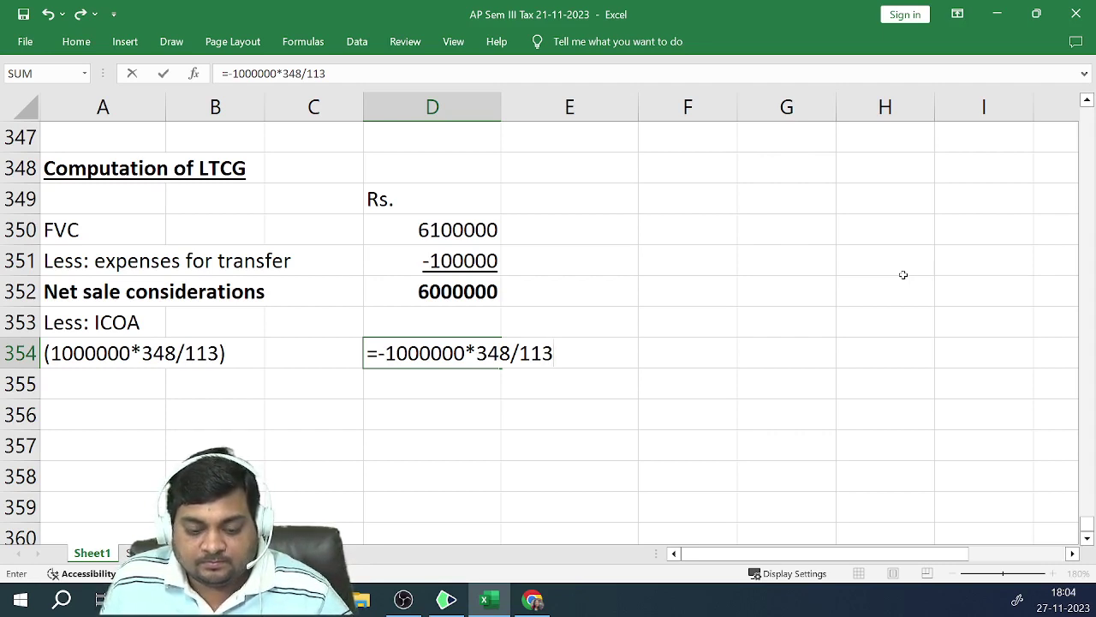
Commit the indexed cost formula in D354 and show -3079646 with no decimal places
key("ctrl+Return")
key("Return")
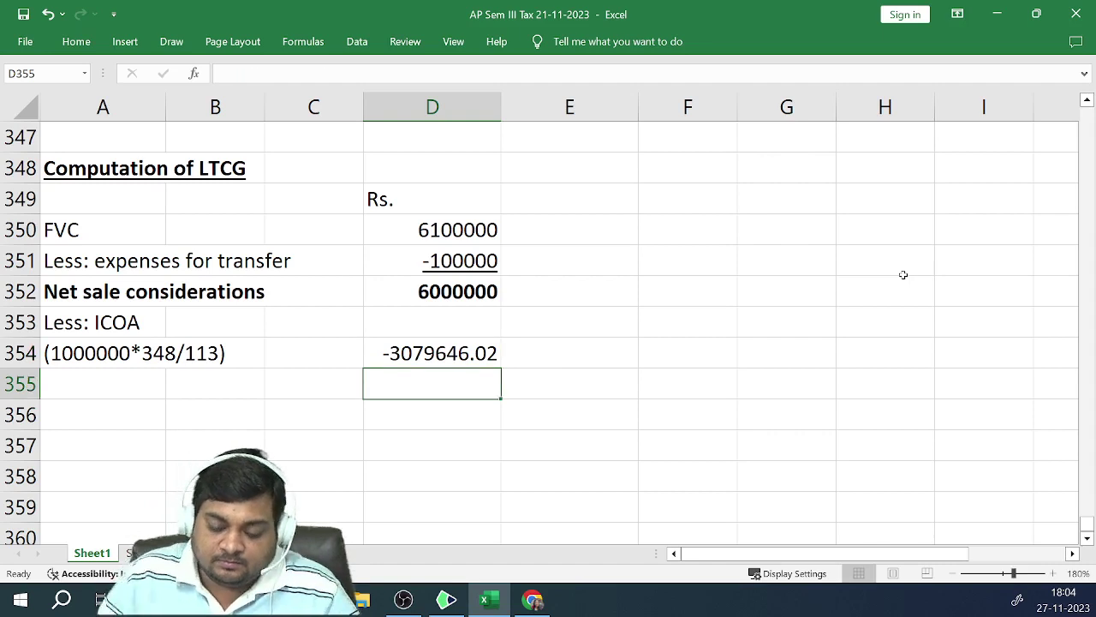
left_click(449, 354)
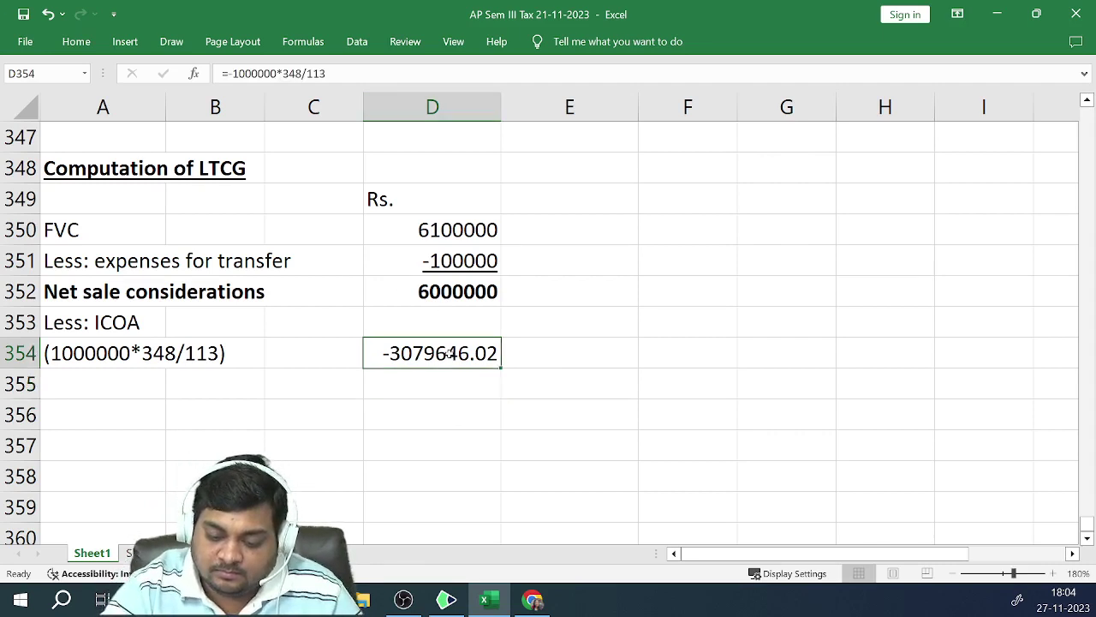
left_click(75, 42)
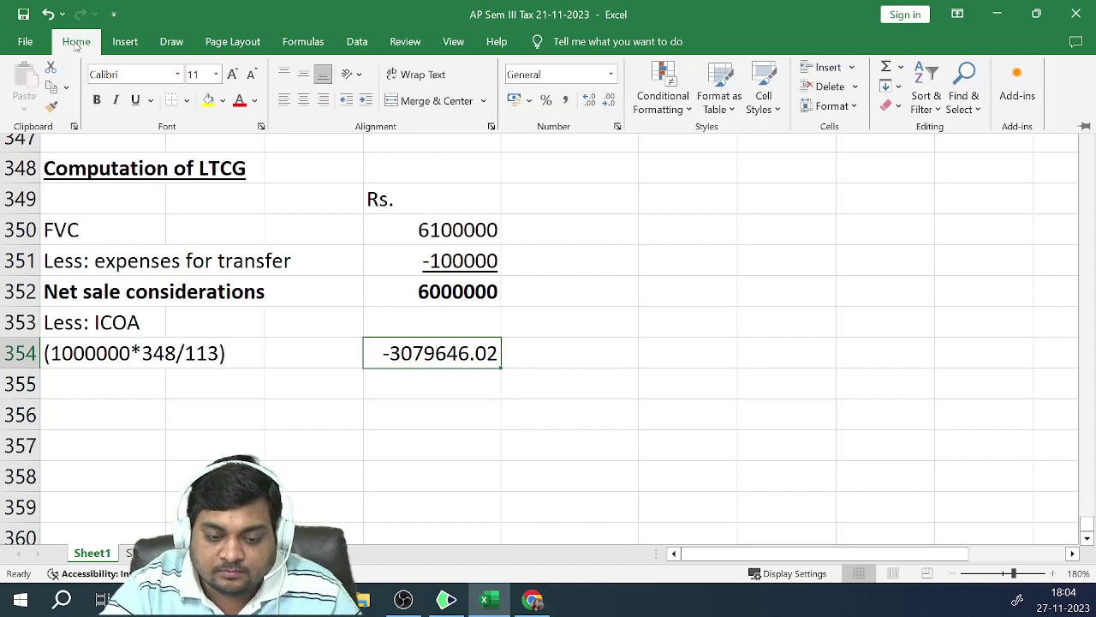
left_click(609, 102)
left_click(609, 102)
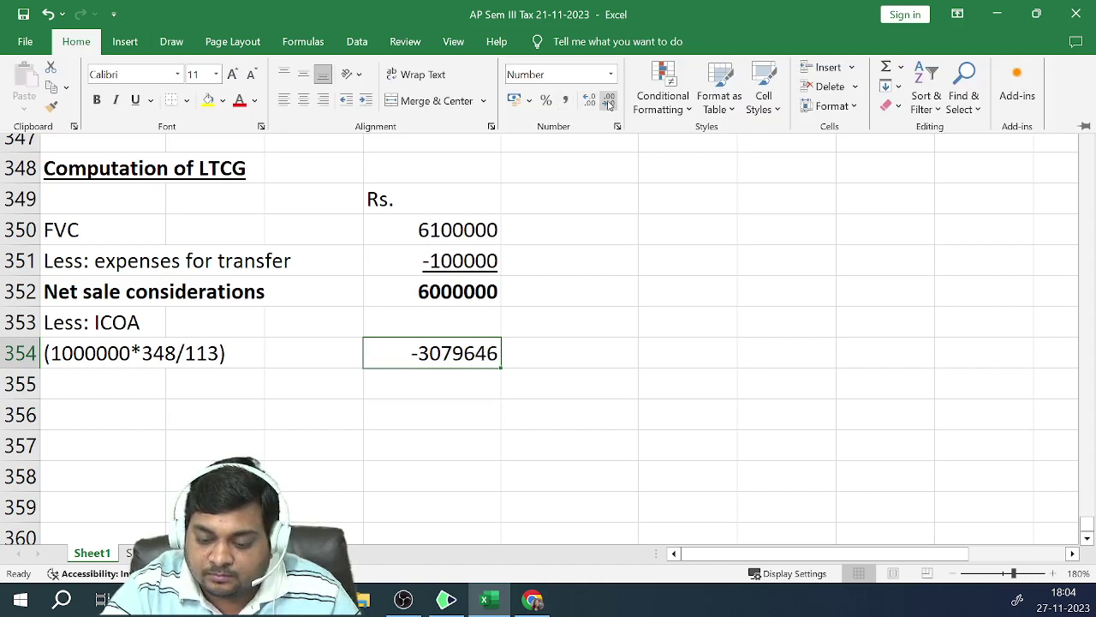
left_click(561, 418)
left_click(536, 409)
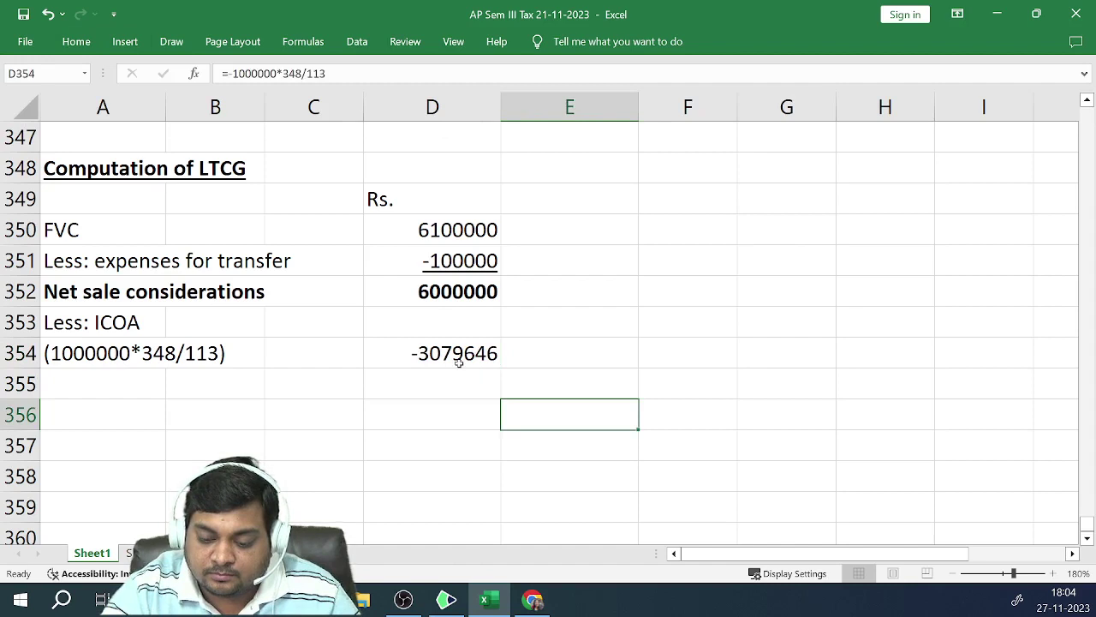
left_click(459, 363)
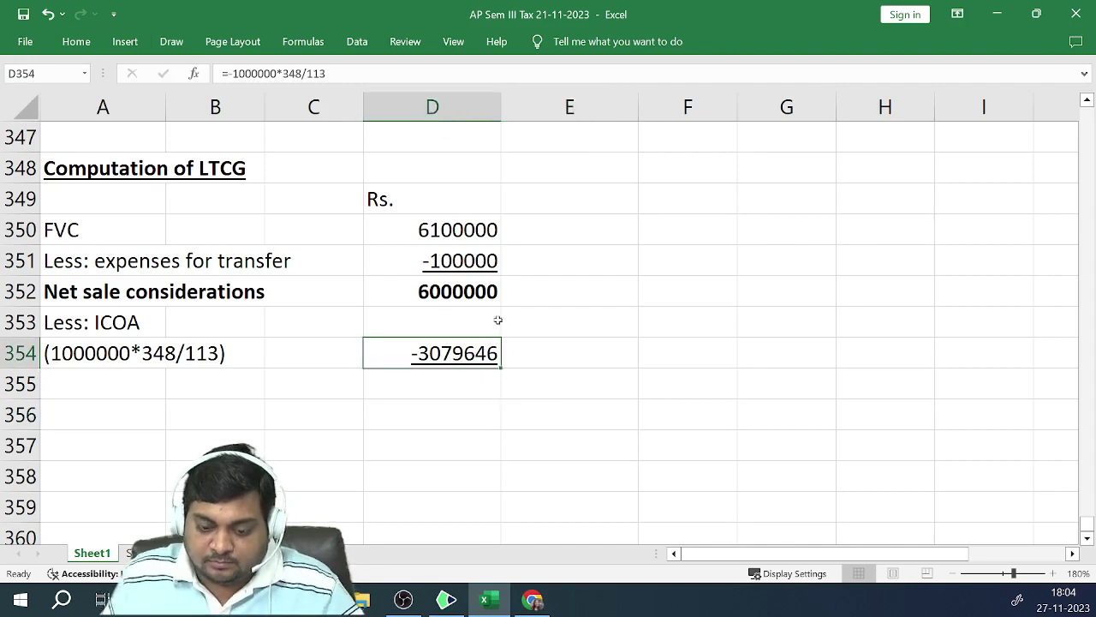
Enter =D352+D354 in D355 to compute the LTCG of 2920354
key("Down")
type("=")
key("Up")
key("Up")
key("Up")
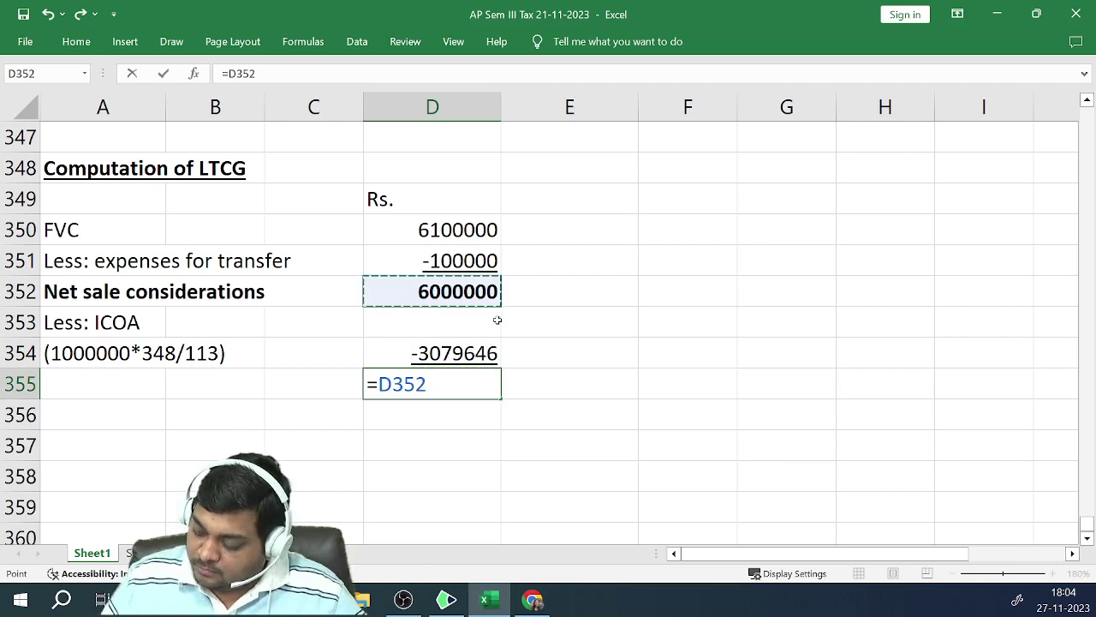
type("+")
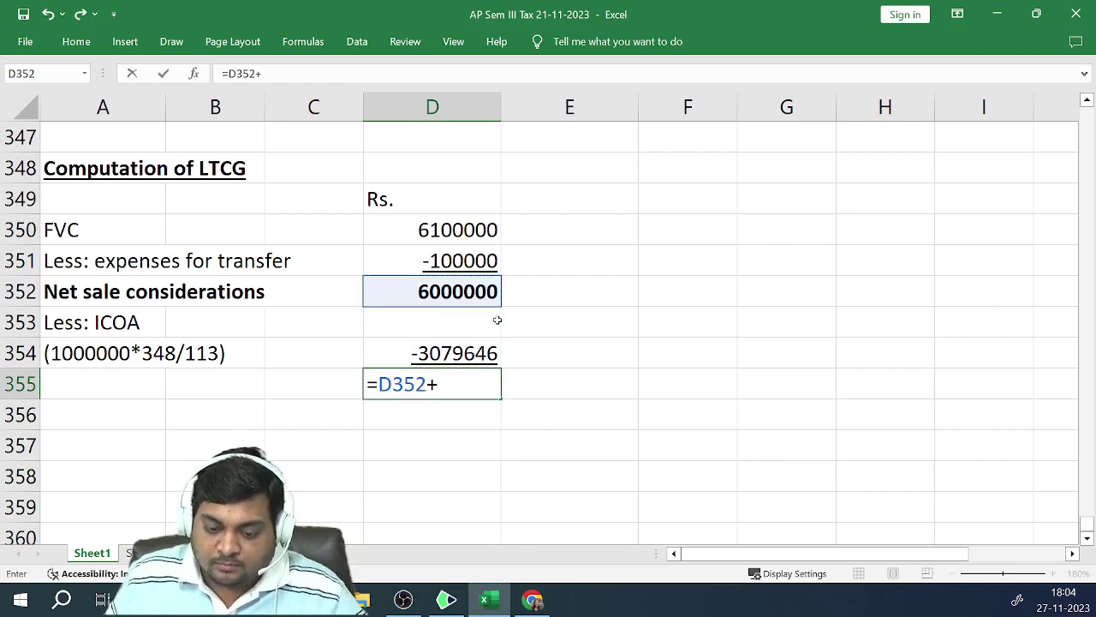
key("Up")
key("ctrl+Return")
Label C355 'LTCG' and make the label and its value bold
key("Down")
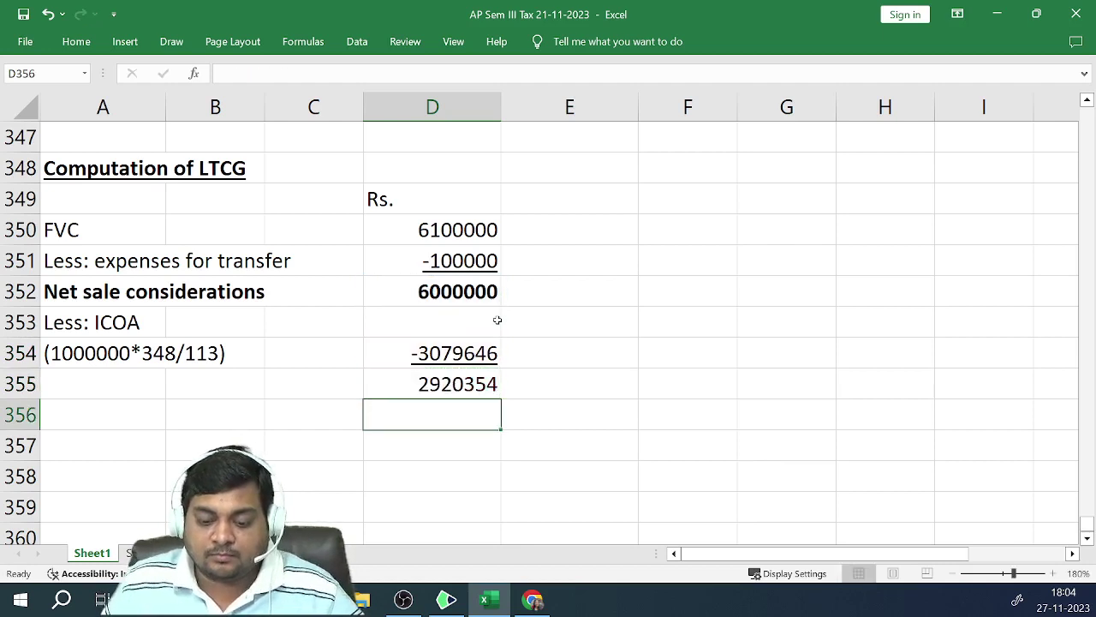
key("Left")
key("Up")
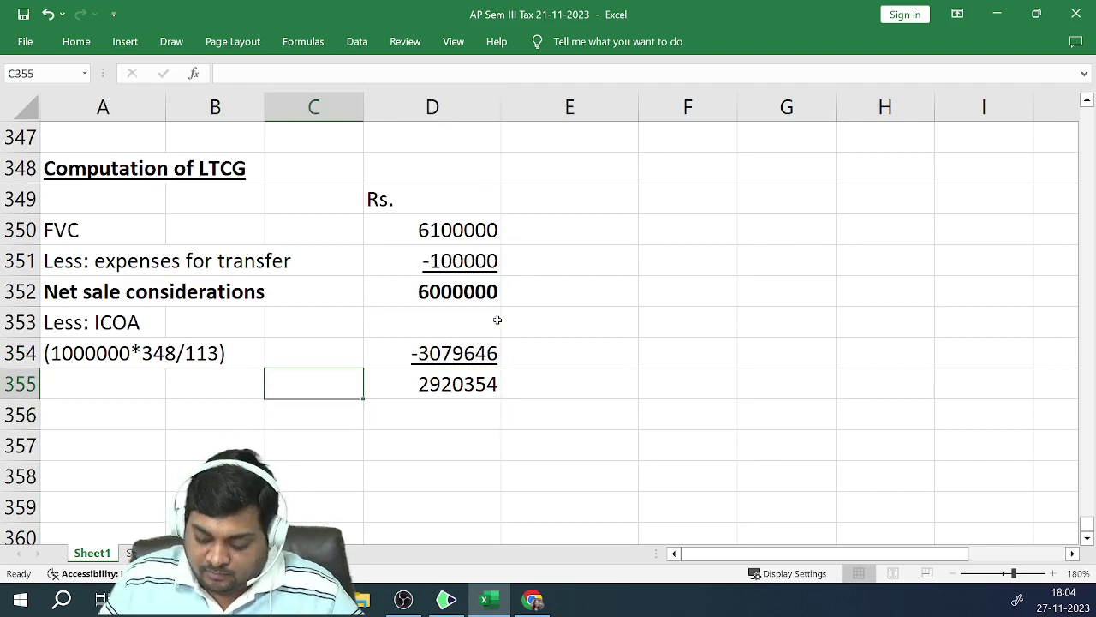
type("LTCG")
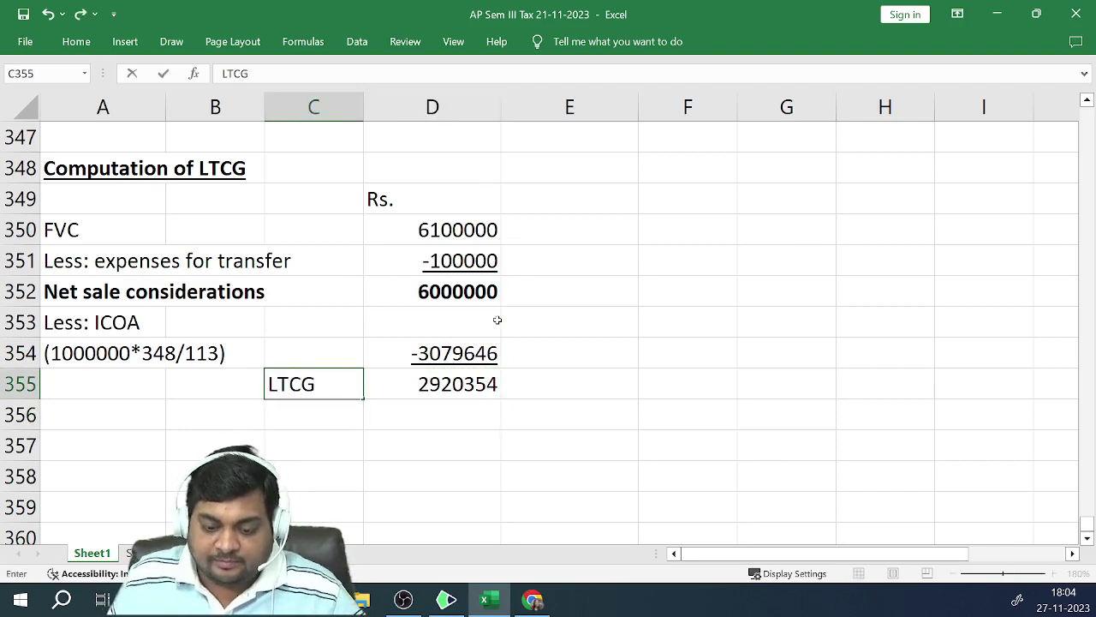
key("Return")
key("Up")
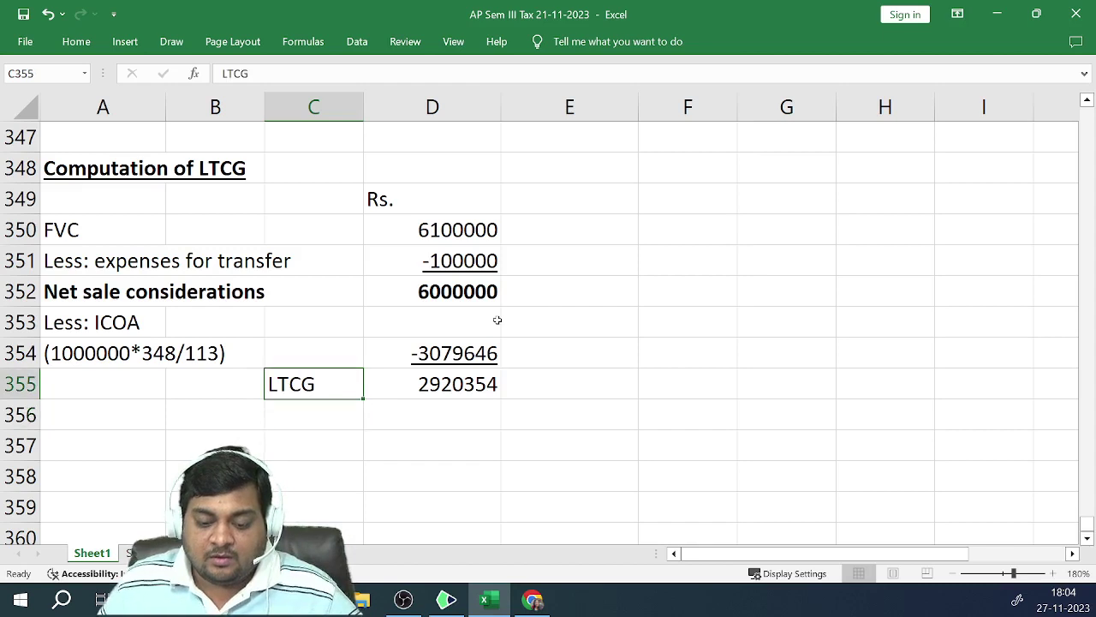
key("shift+Right")
key("ctrl+b")
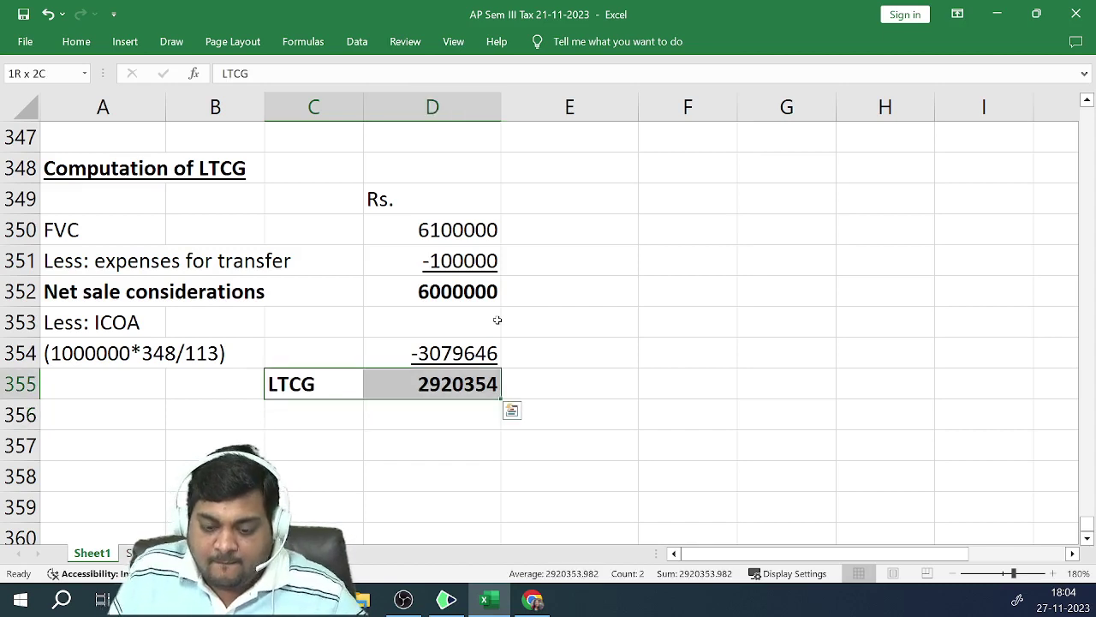
key("Right")
key("Right")
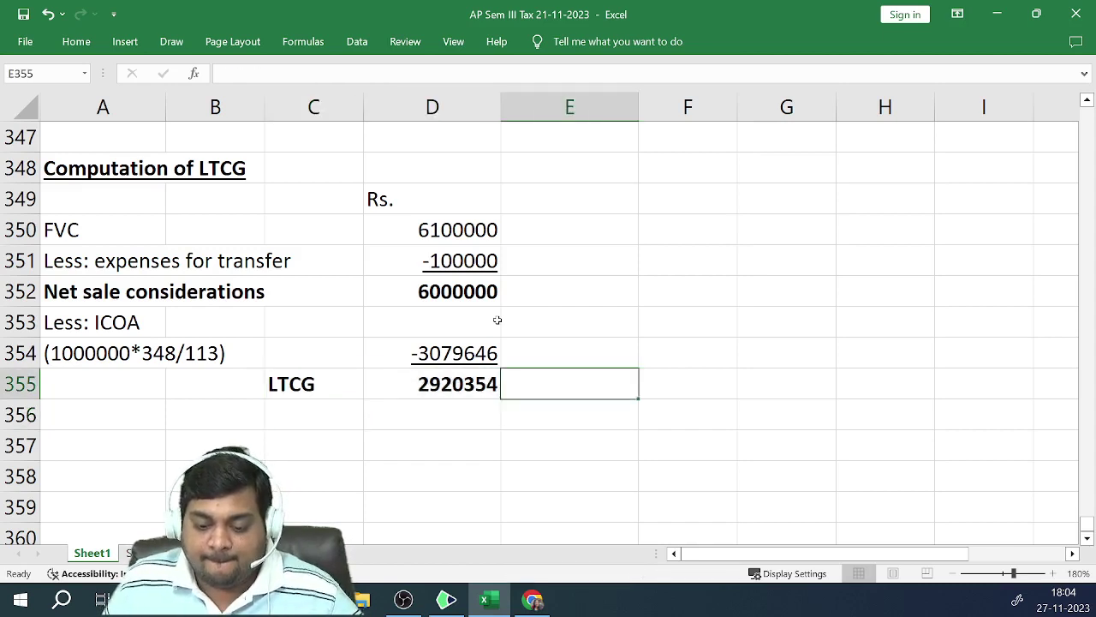
key("Down")
key("Left")
key("Left")
key("Left")
key("Left")
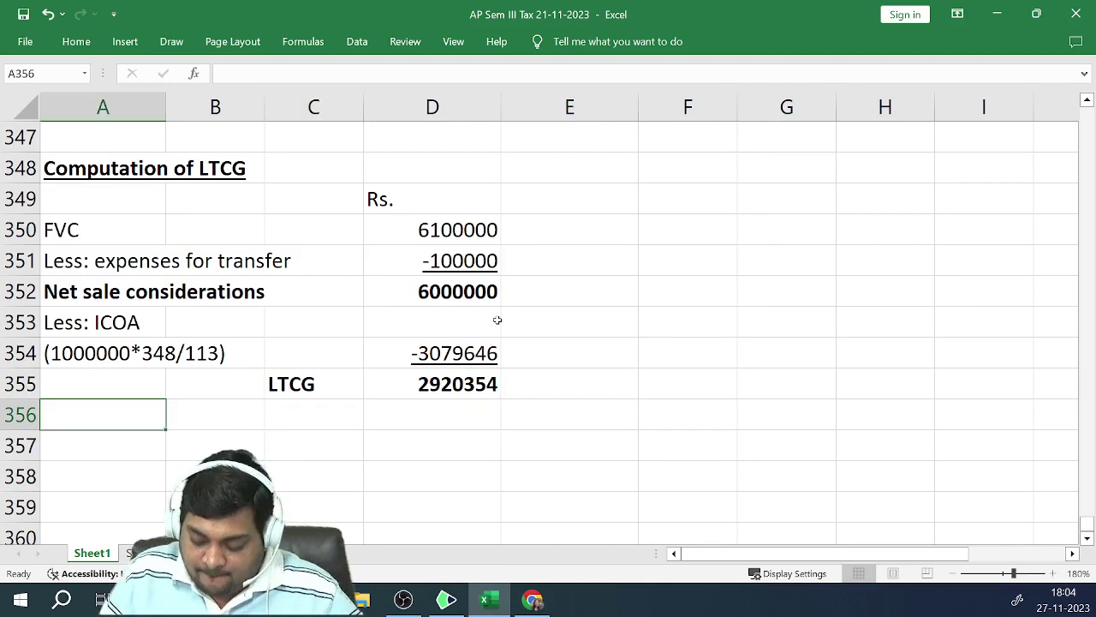
Type 'Less: Exemption u/s 54F' in A356 with the working (4000000*2920354/6000000) in A357
type("Less:")
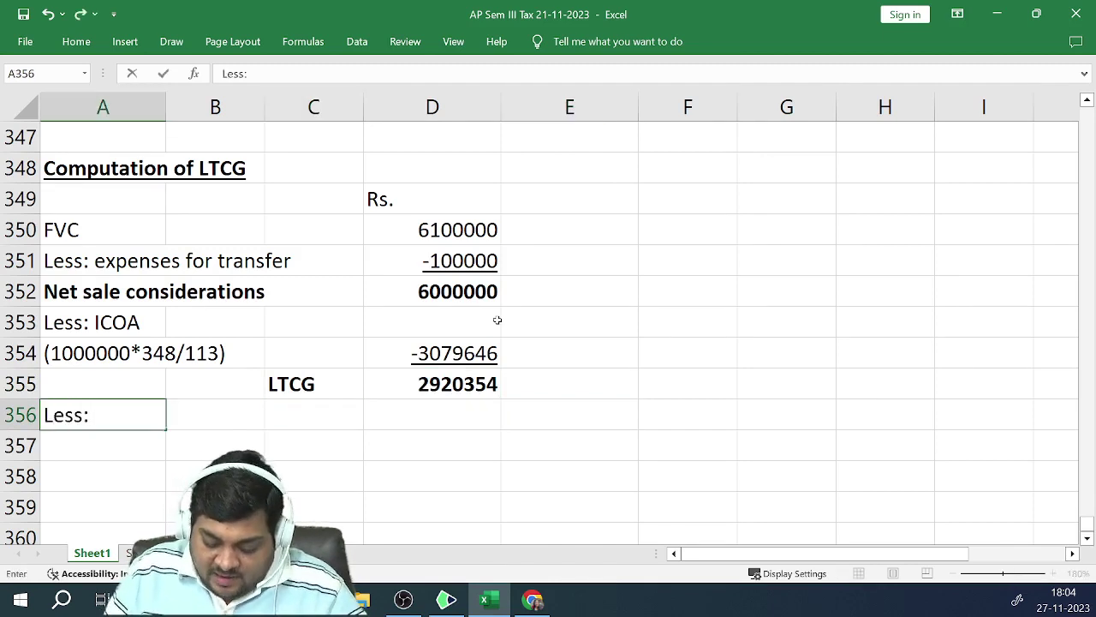
type(" Exe")
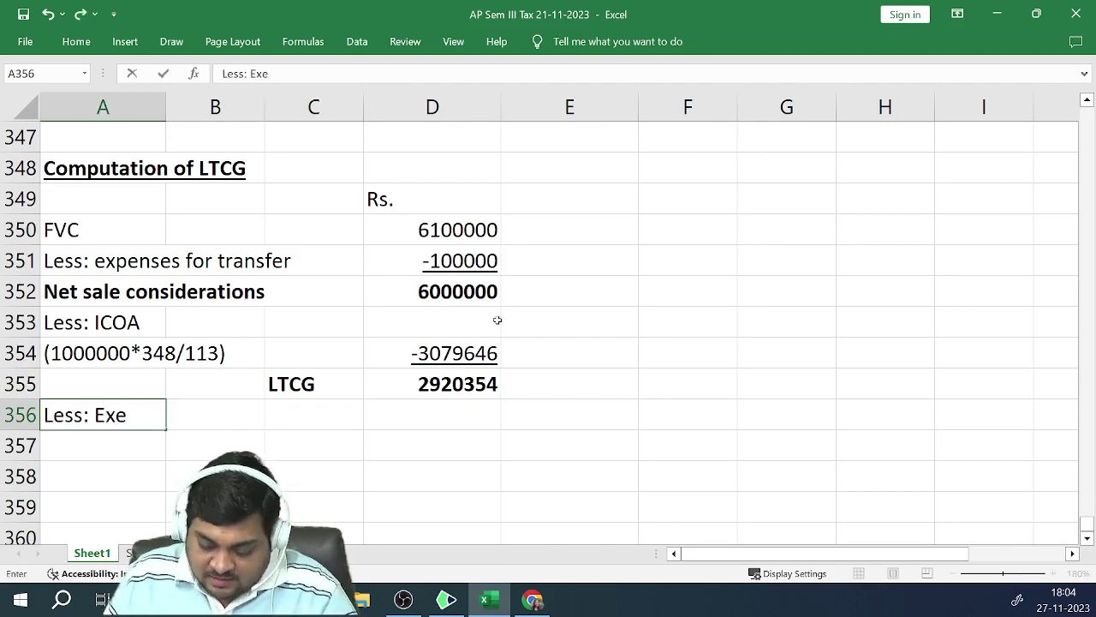
type("mption u/s")
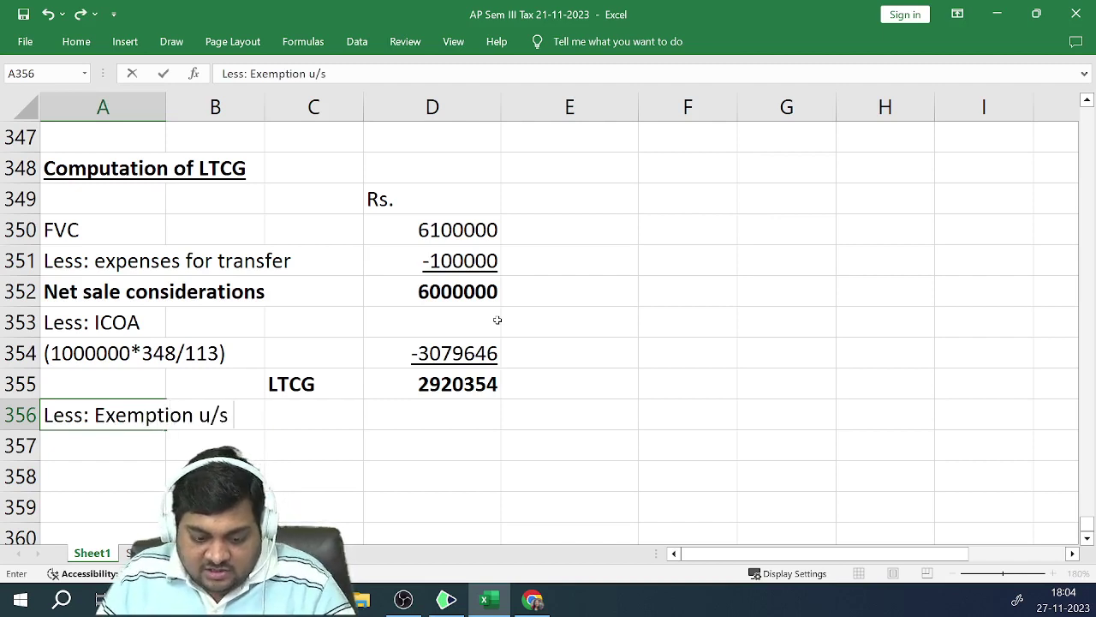
type(" 54F")
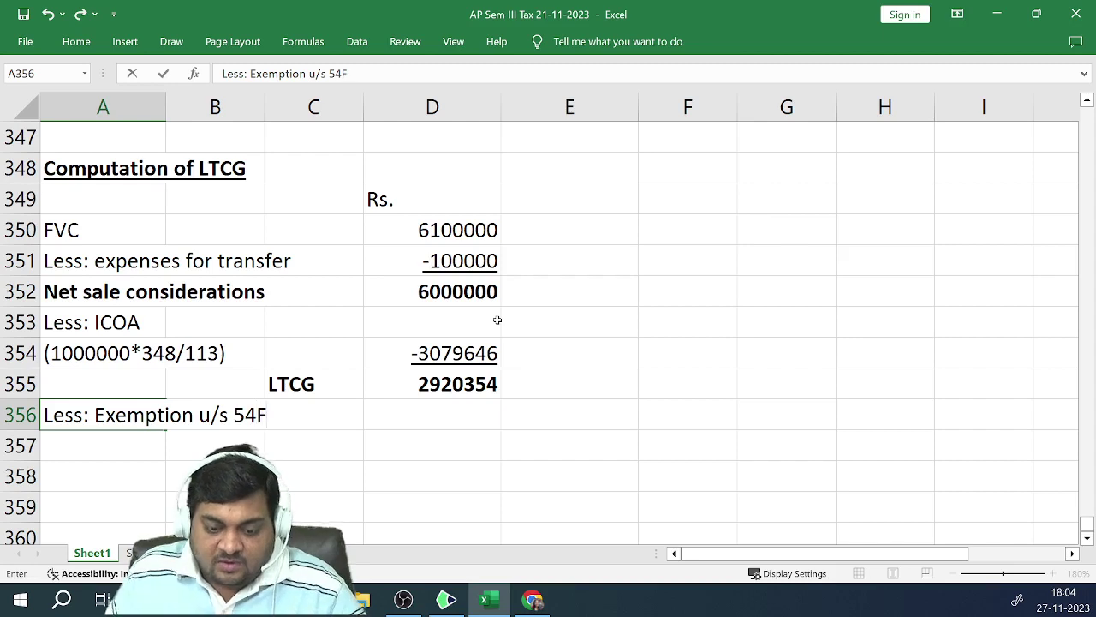
key("Return")
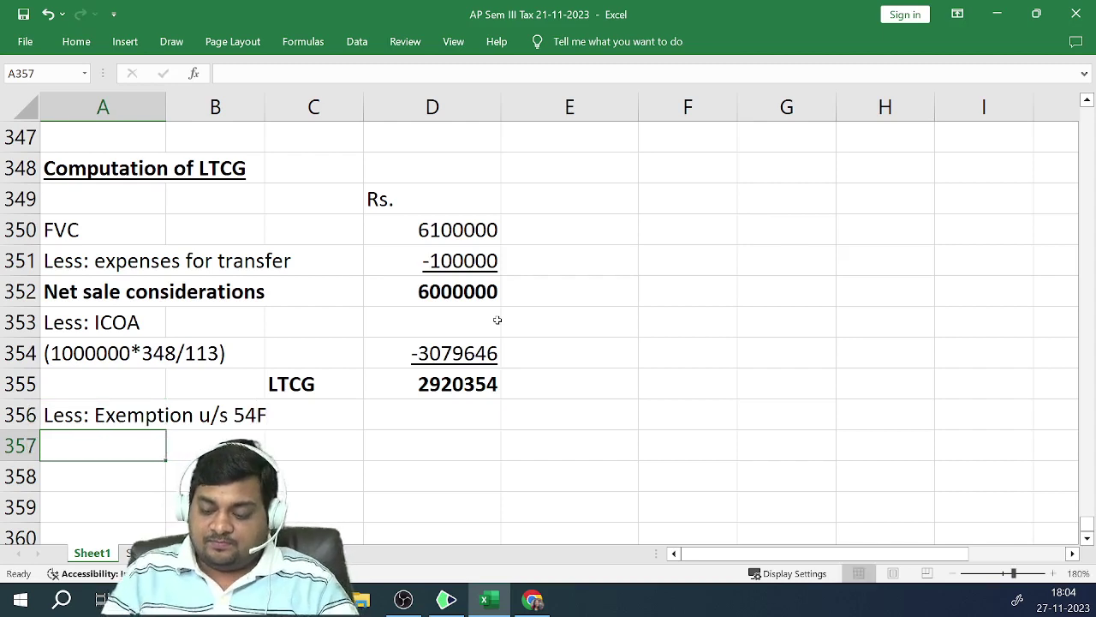
type("(")
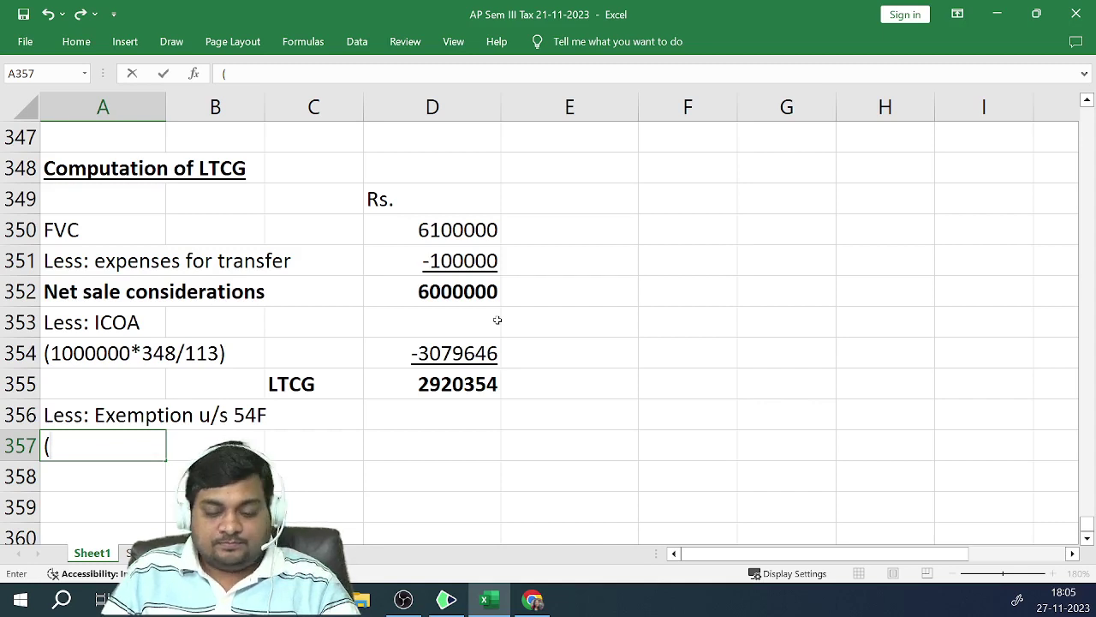
type("40000")
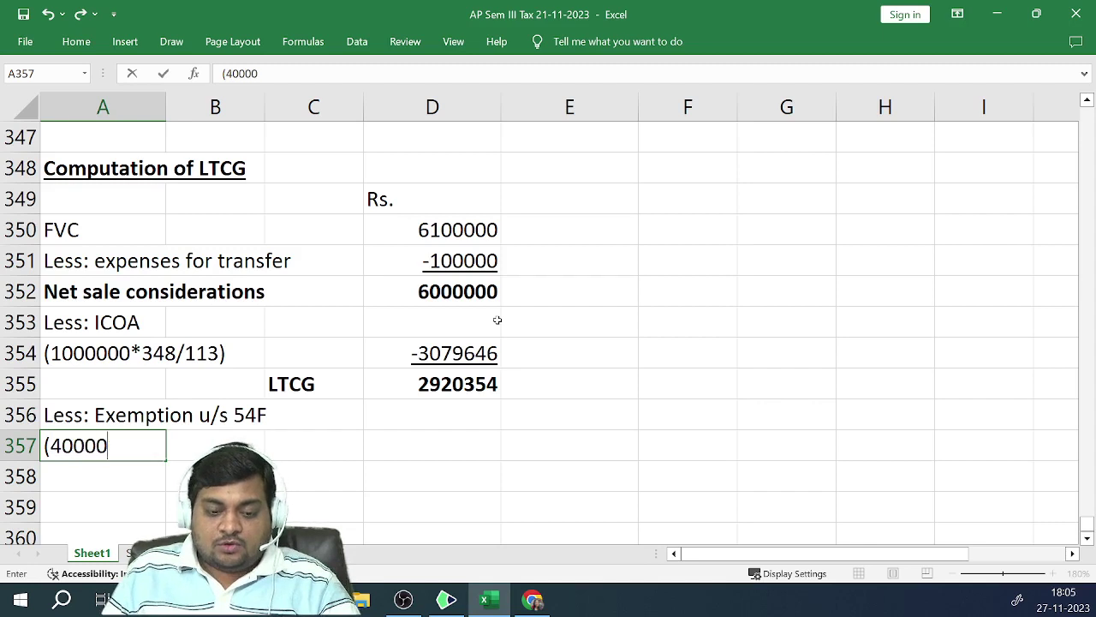
type("00*")
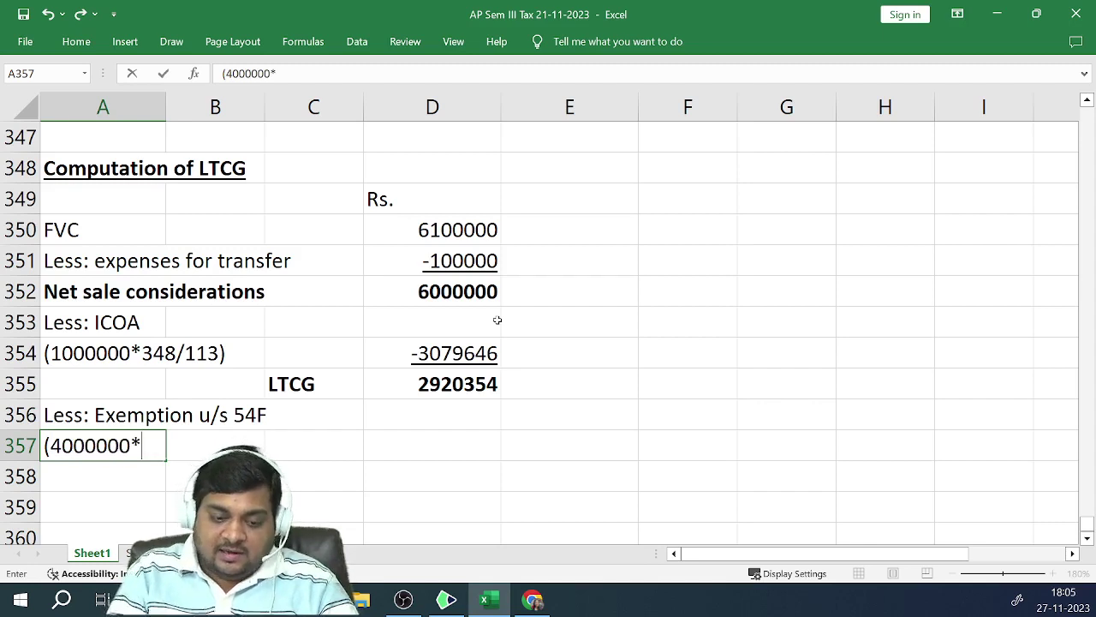
type("292")
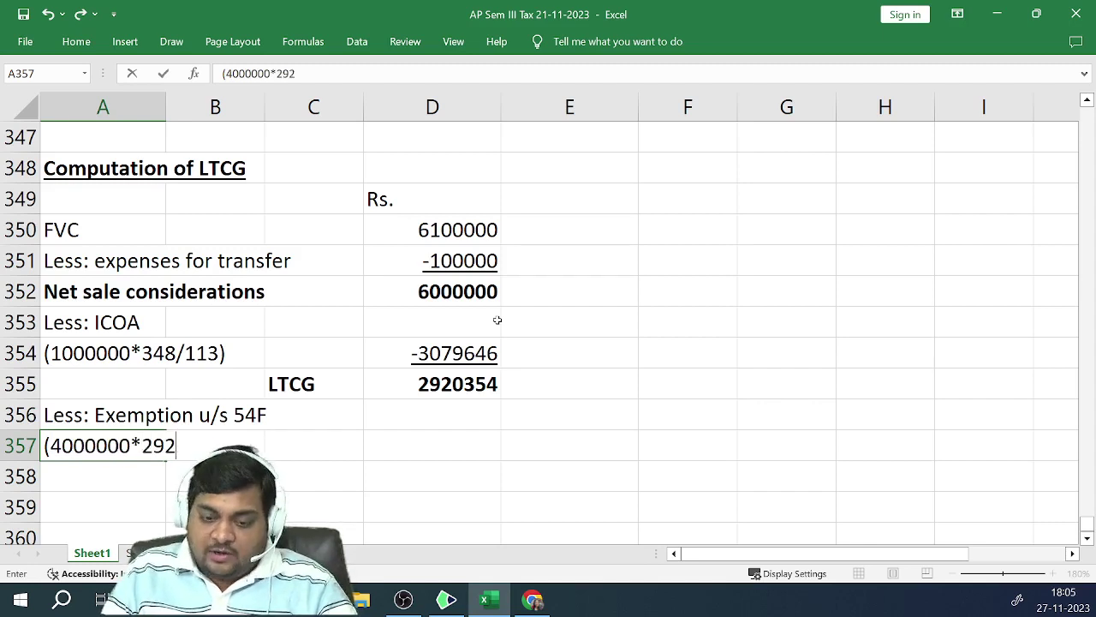
type("0354")
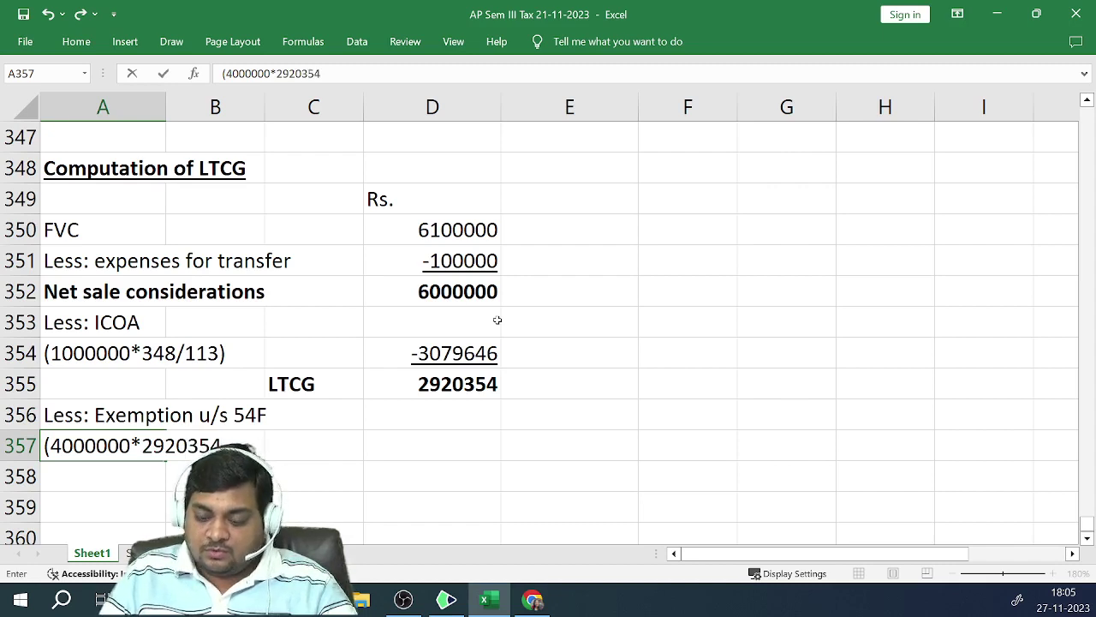
type("/6000")
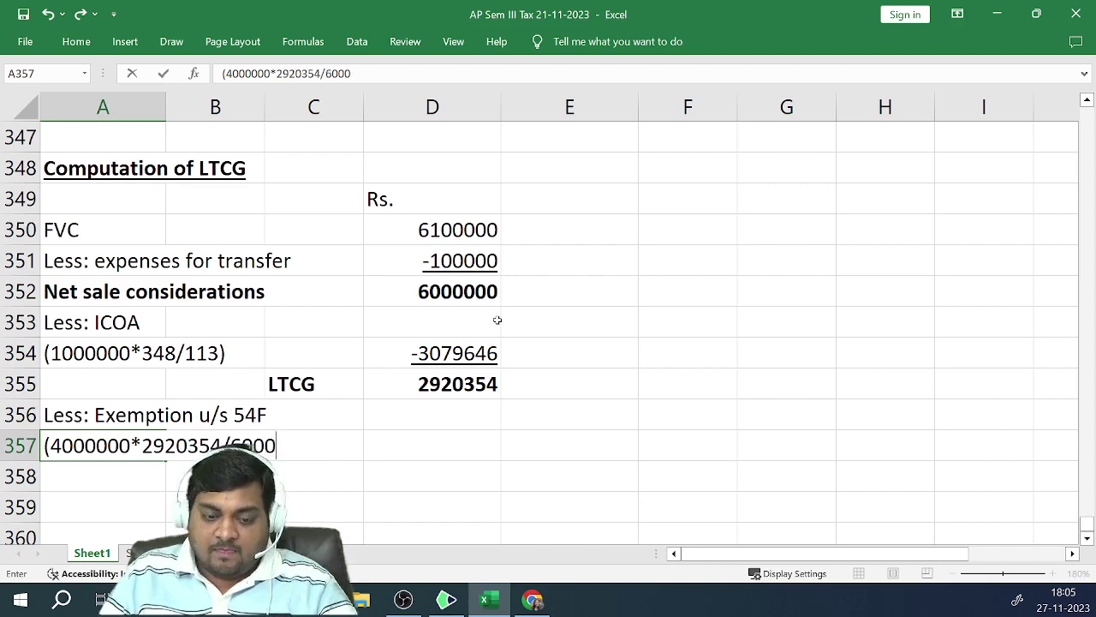
type("000")
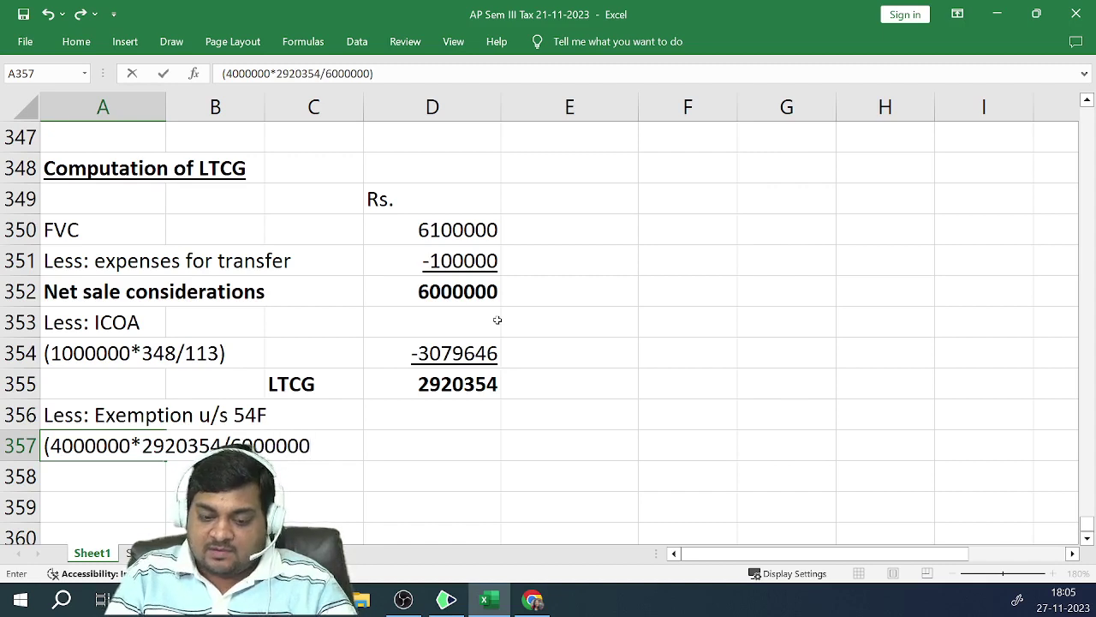
key("Right")
key("Right")
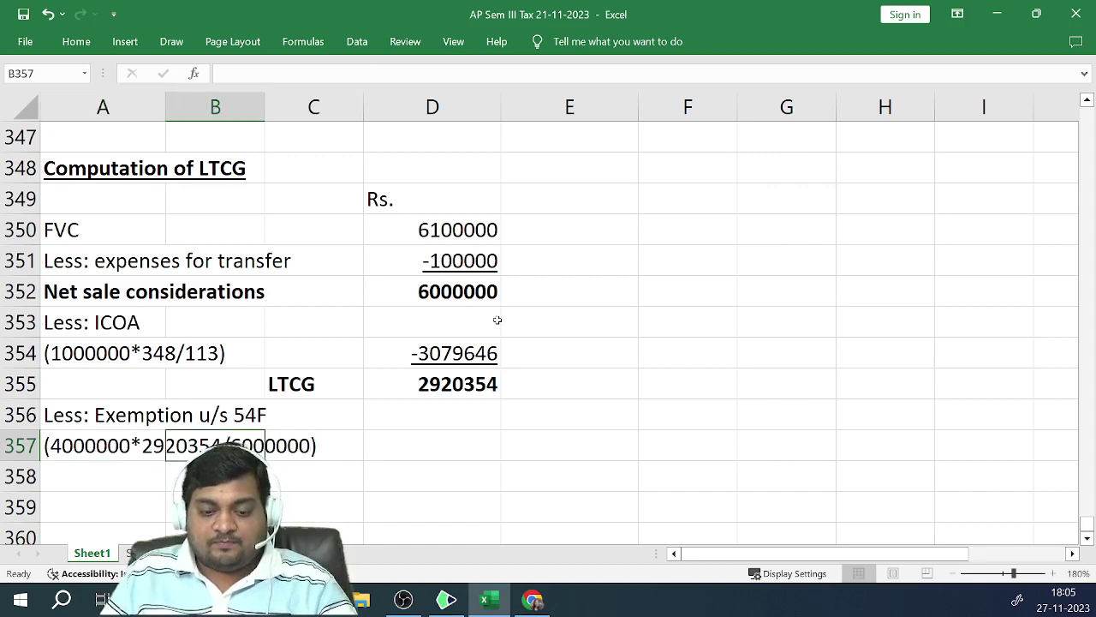
key("Right")
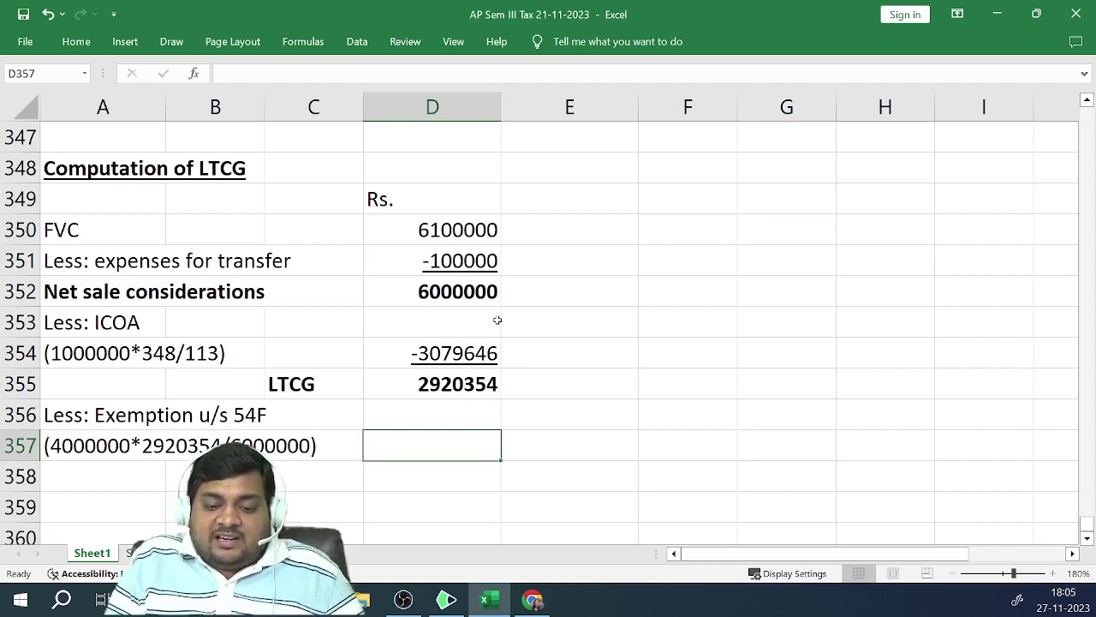
Enter =-4000000/6000000*2920354 in D357 and display it as -1946903 without decimals
type("=")
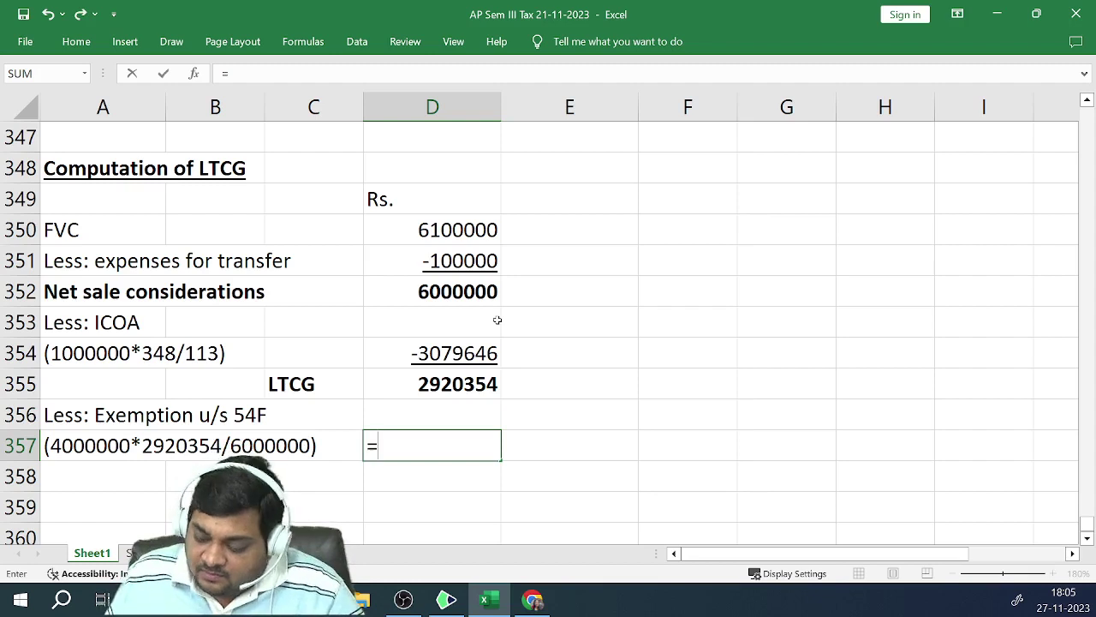
type("-4")
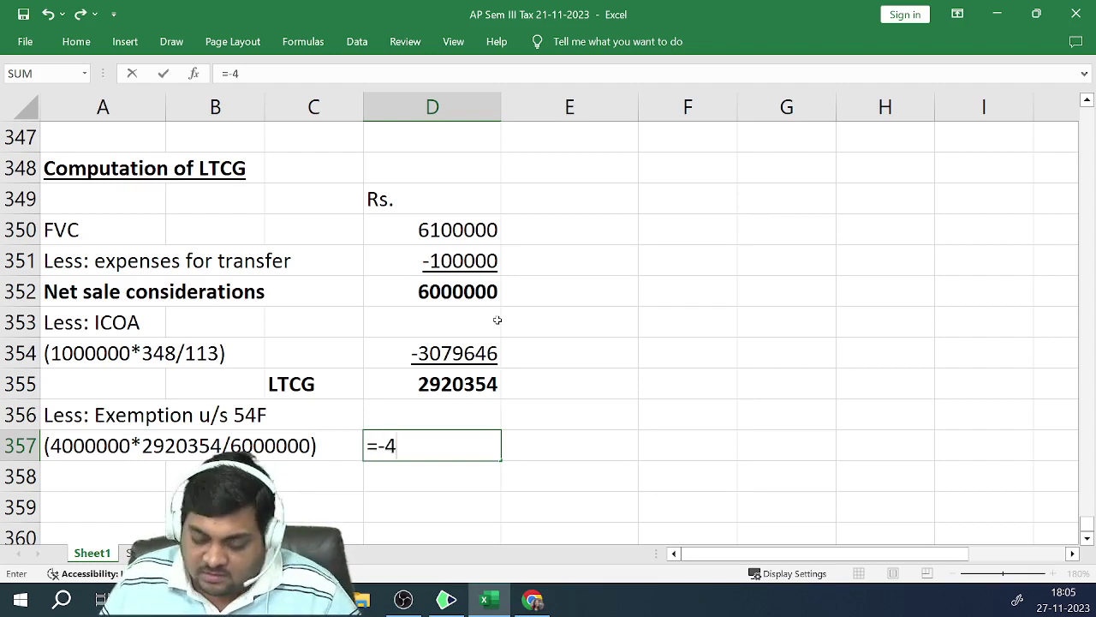
type("000000")
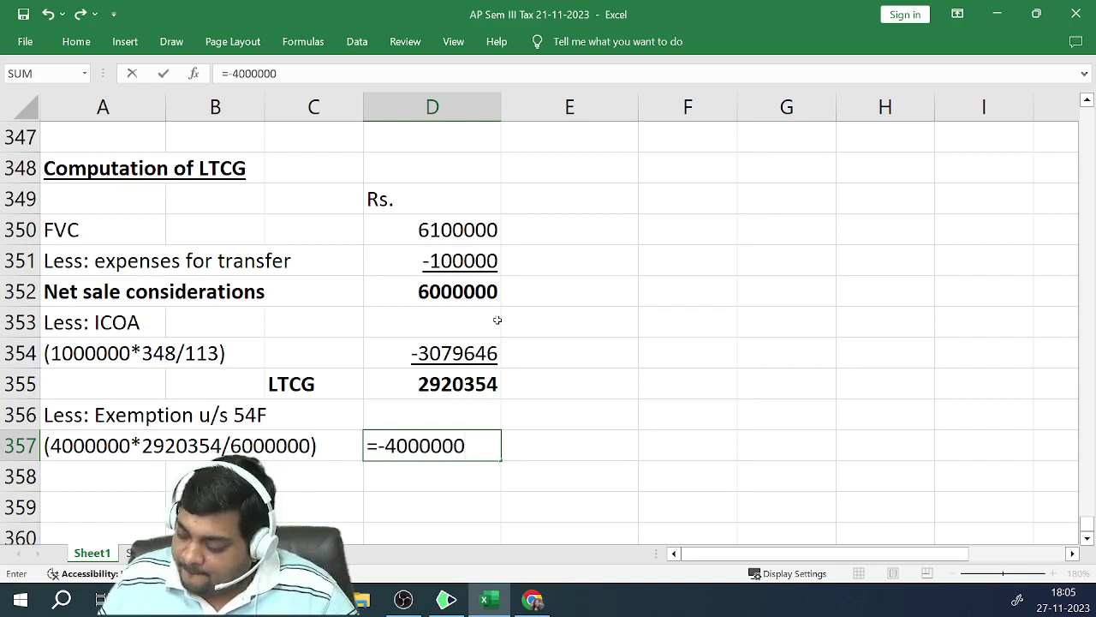
type("/6000000")
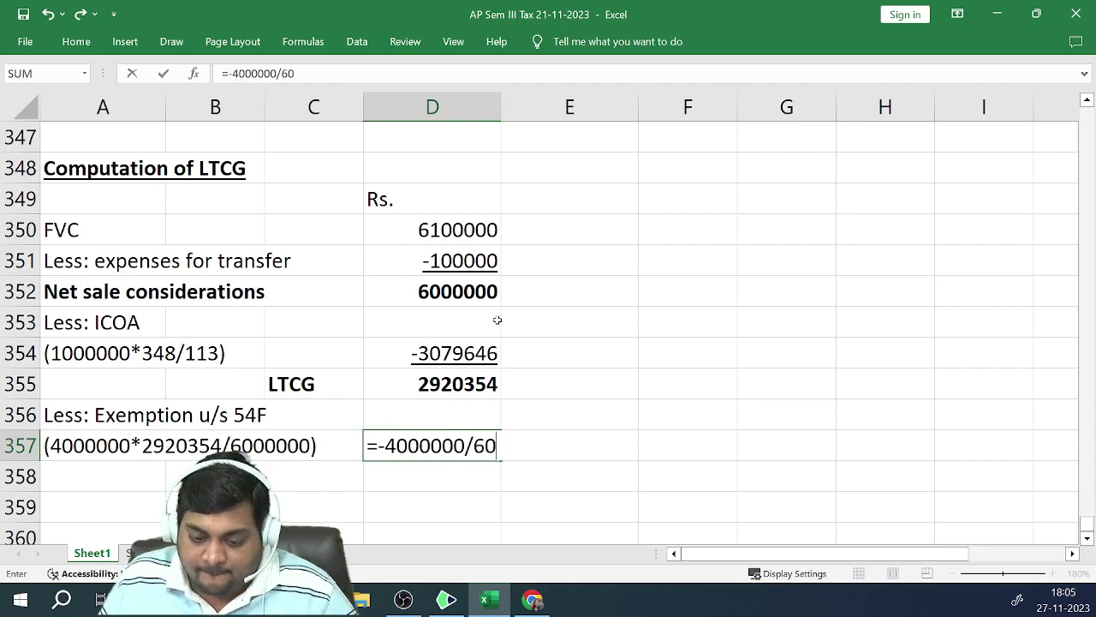
type("*")
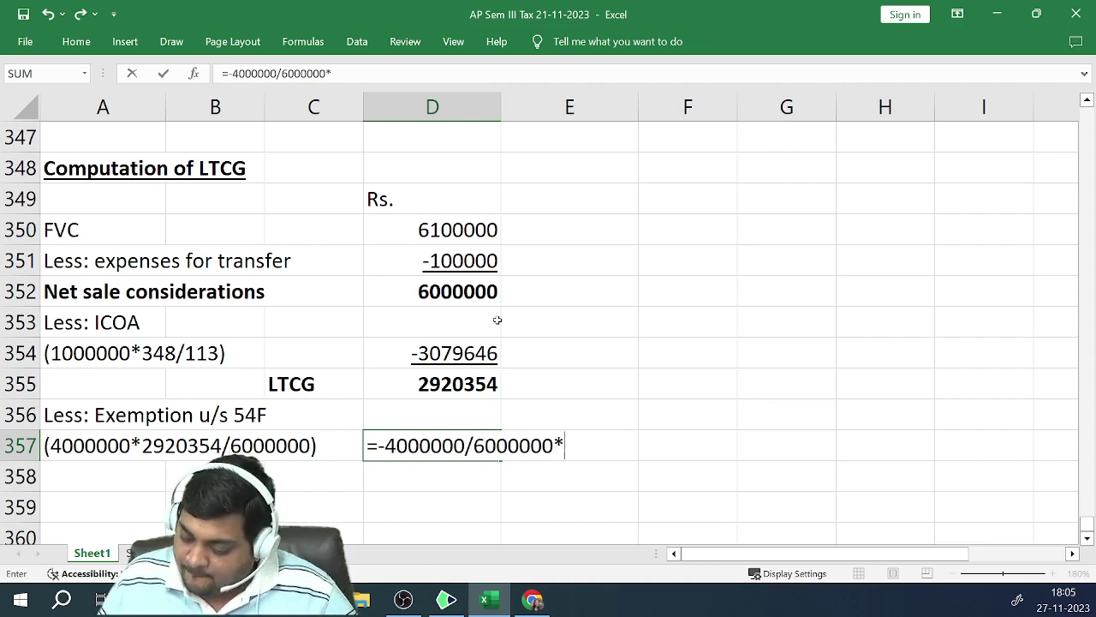
type("2920354")
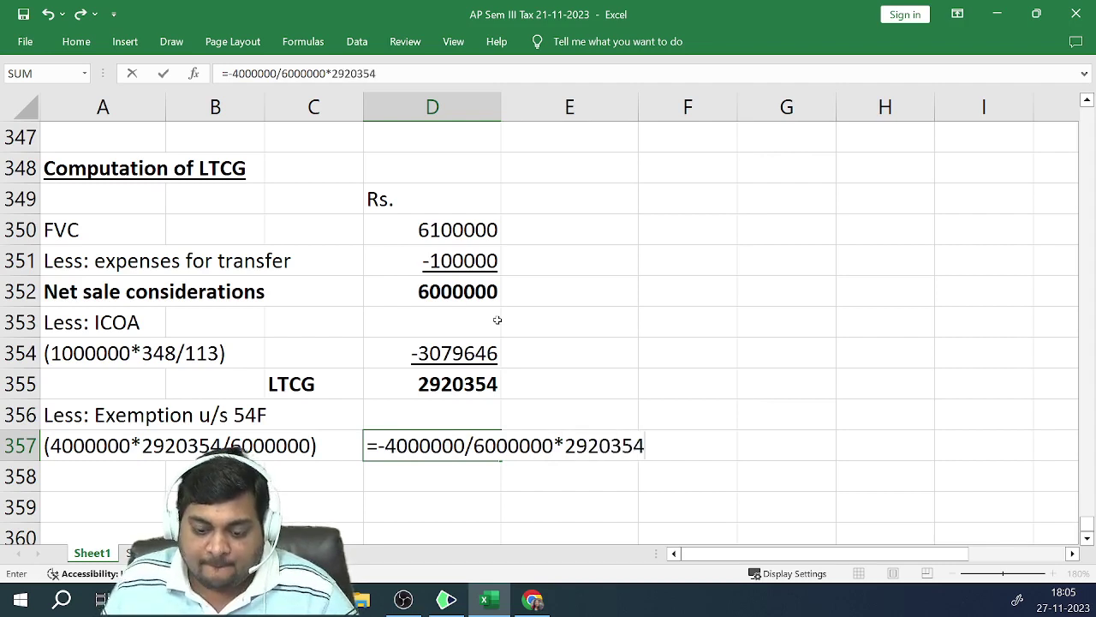
key("Return")
key("Up")
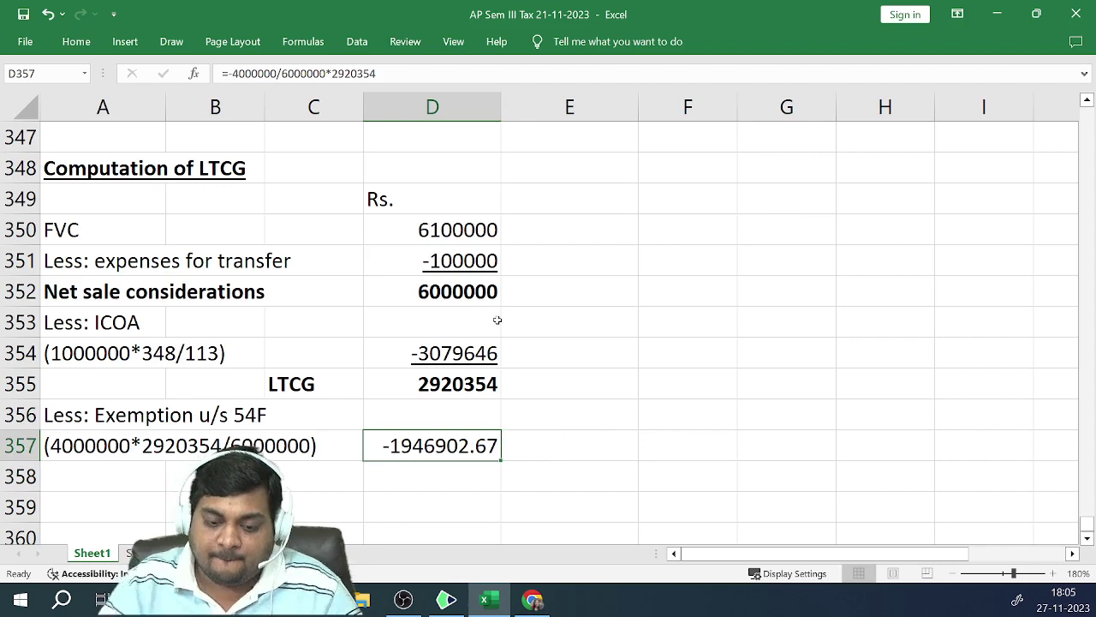
left_click(82, 45)
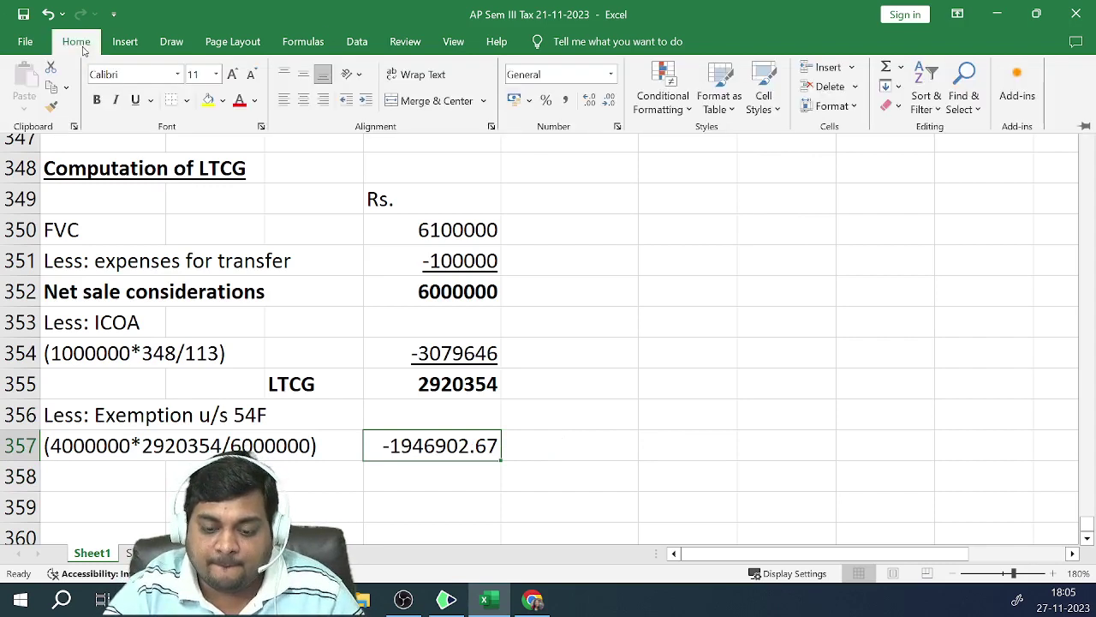
left_click(612, 101)
left_click(612, 102)
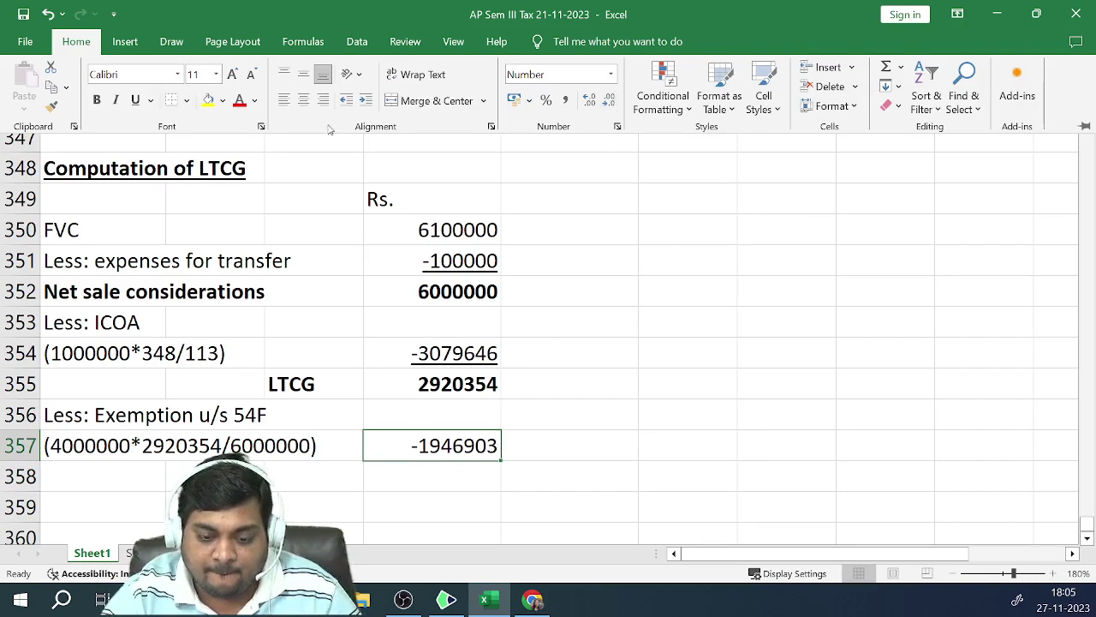
left_click(459, 476)
left_click(456, 478)
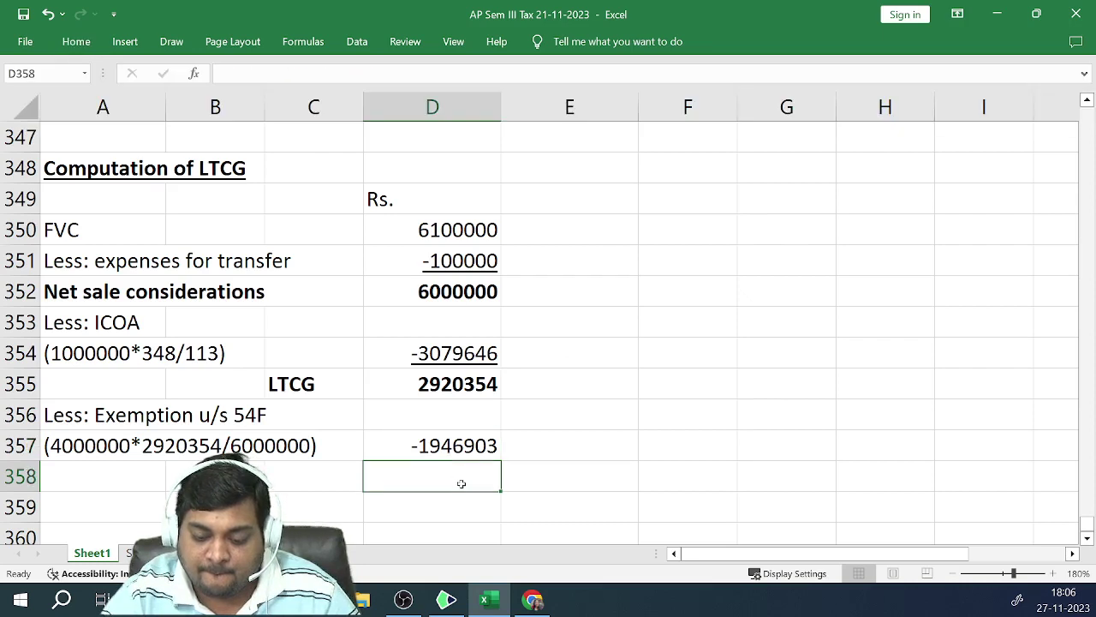
left_click(569, 495)
left_click(433, 481)
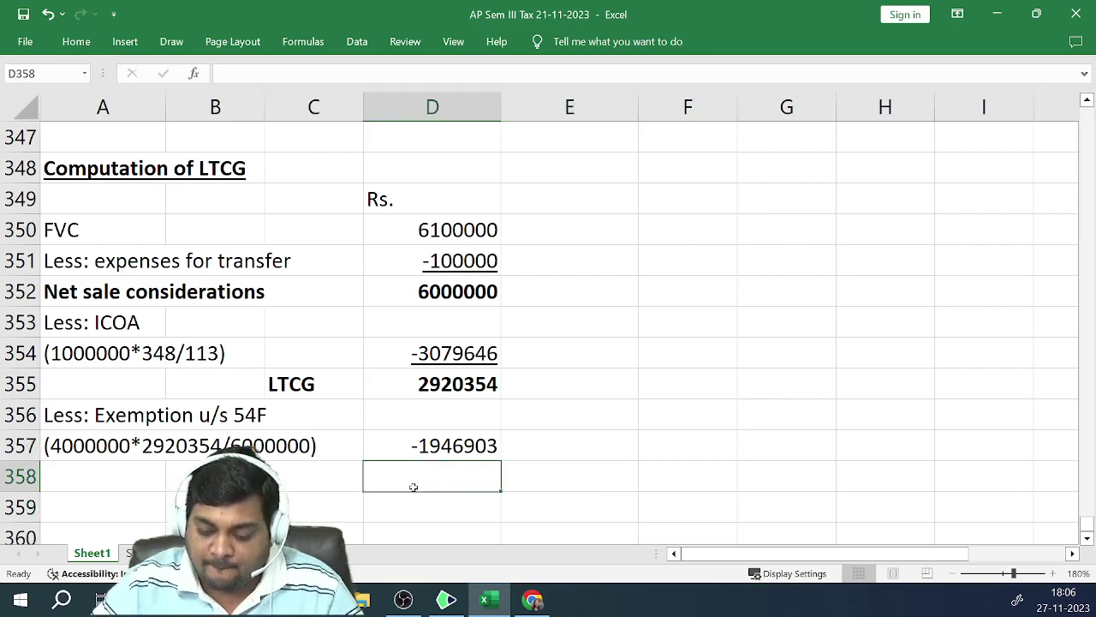
Type the label 'Taxable LTCG' in B358
key("Left")
key("Left")
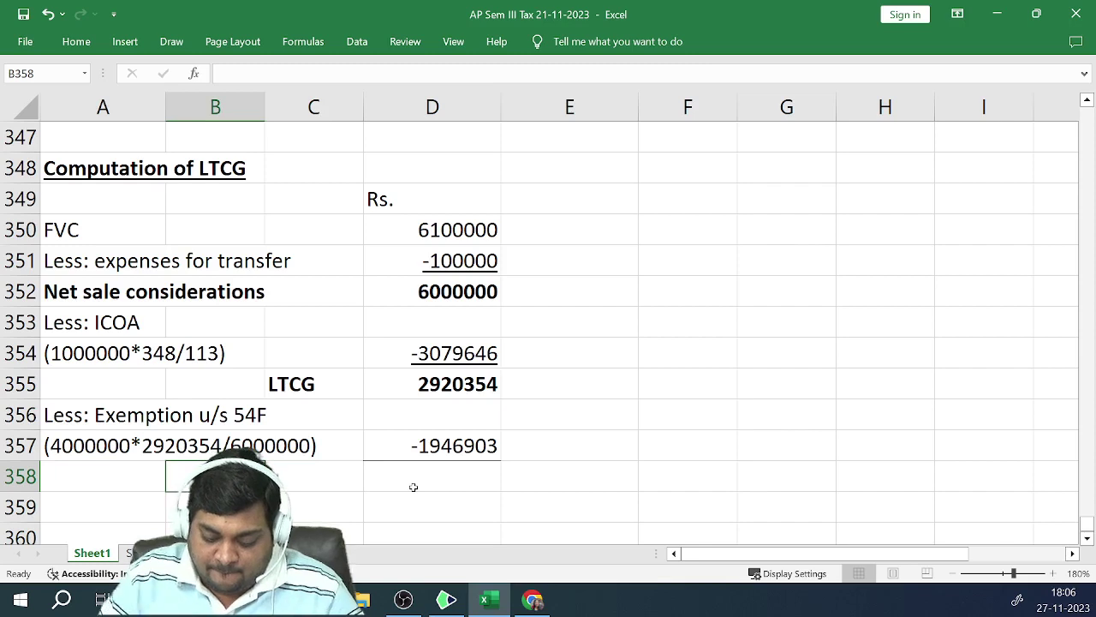
type("taxable")
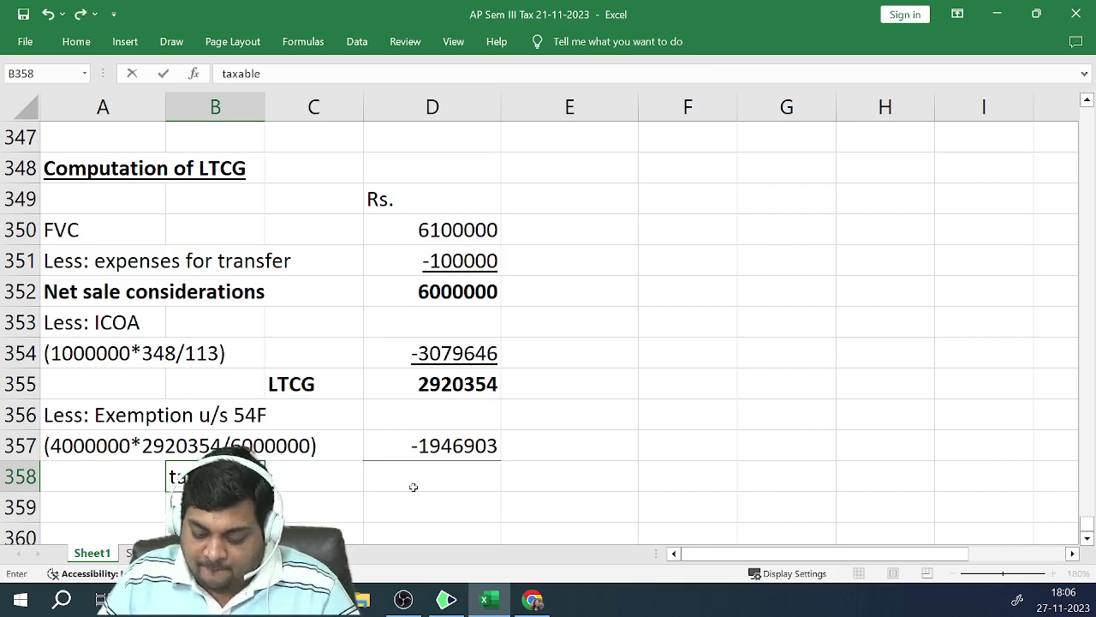
type("l")
key("BackSpace")
key("BackSpace")
key("BackSpace")
key("BackSpace")
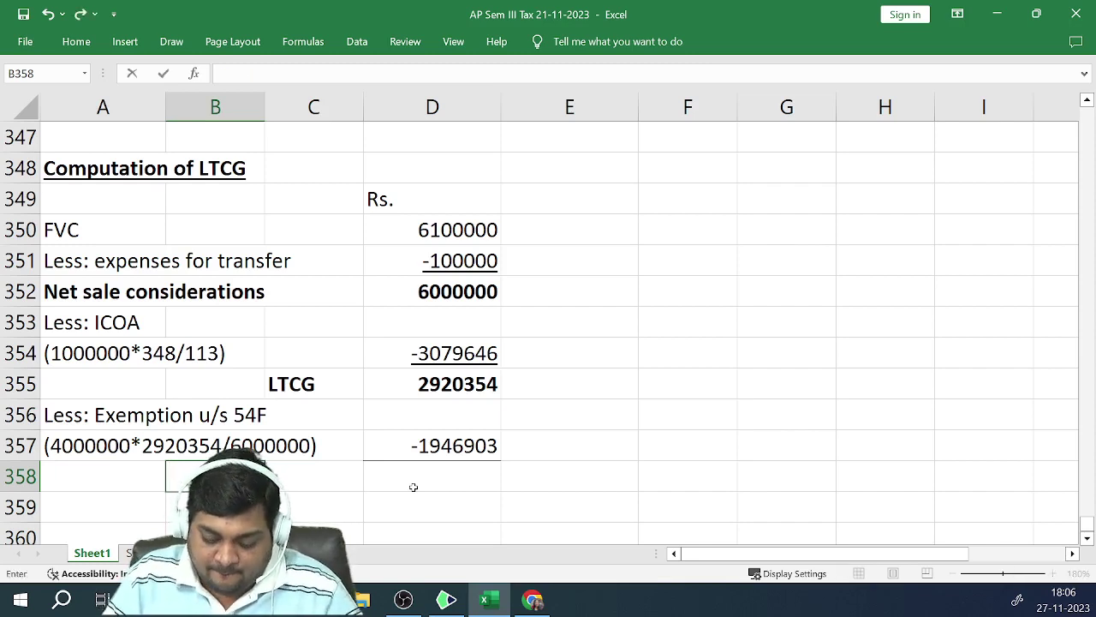
type("Taxable")
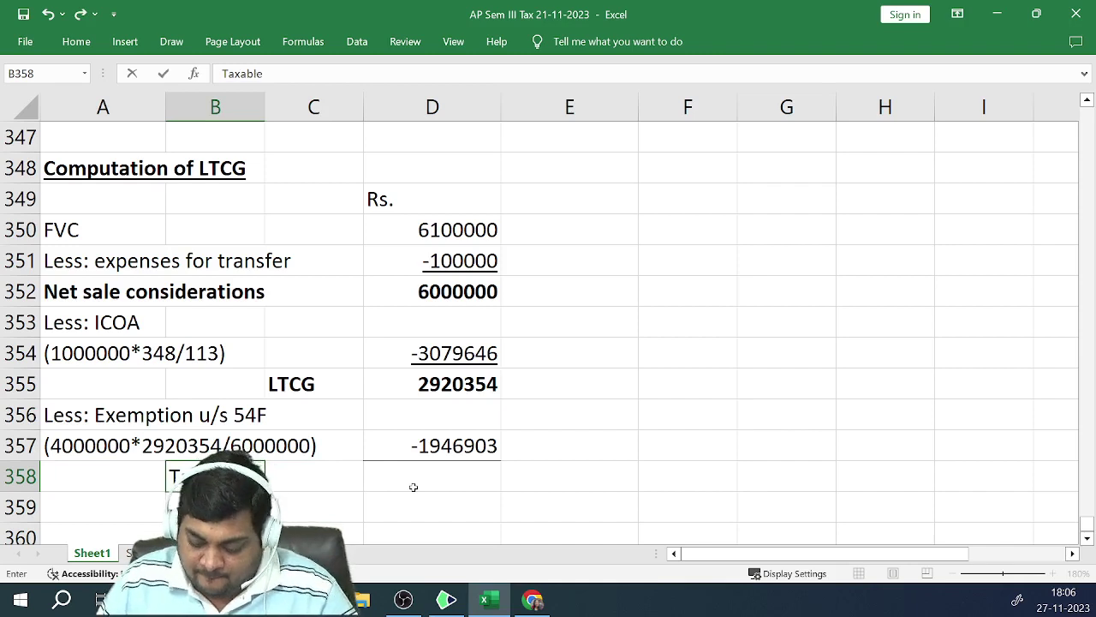
type(" LTCg")
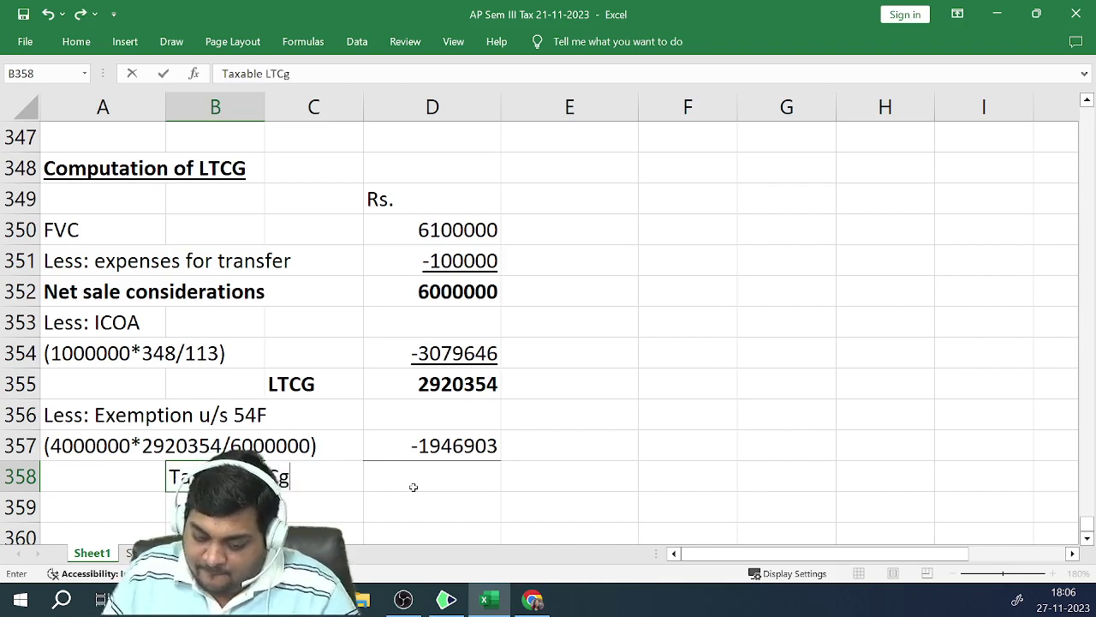
type("G")
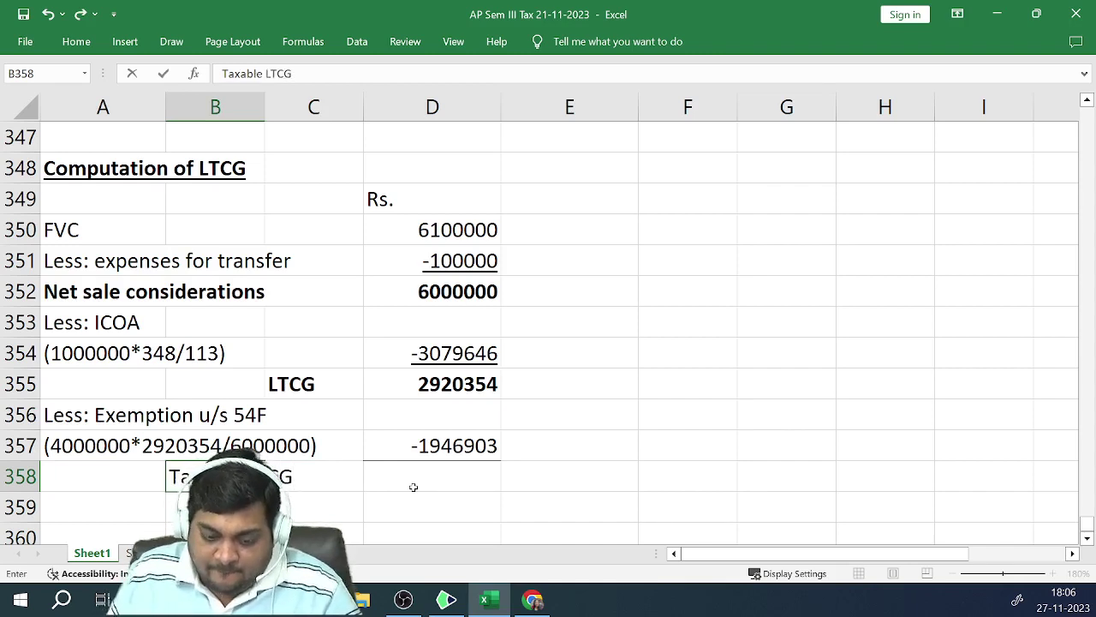
key("Return")
Enter =D355+D357 in D358 for a taxable LTCG of 973451
key("Up")
key("Right")
key("Right")
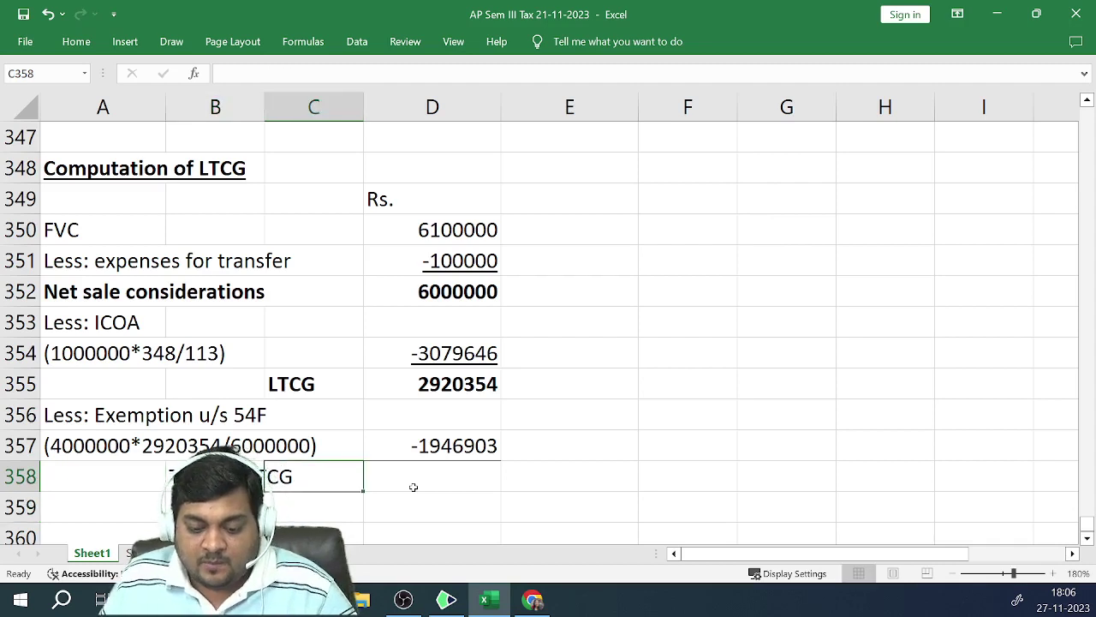
type("=")
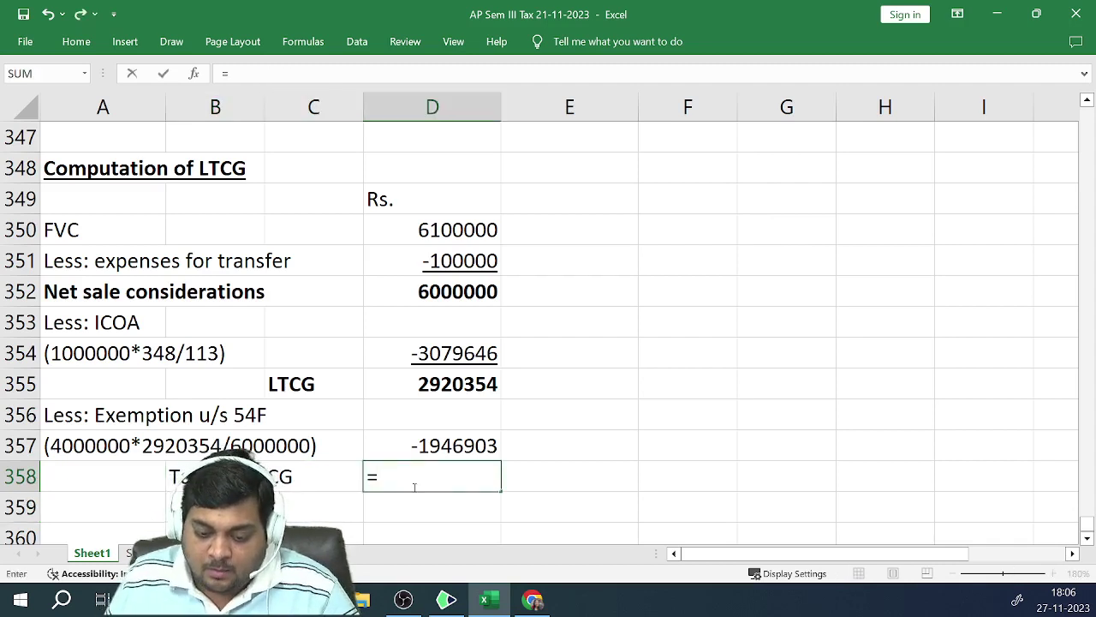
key("Up")
key("Up")
key("Up")
type("+")
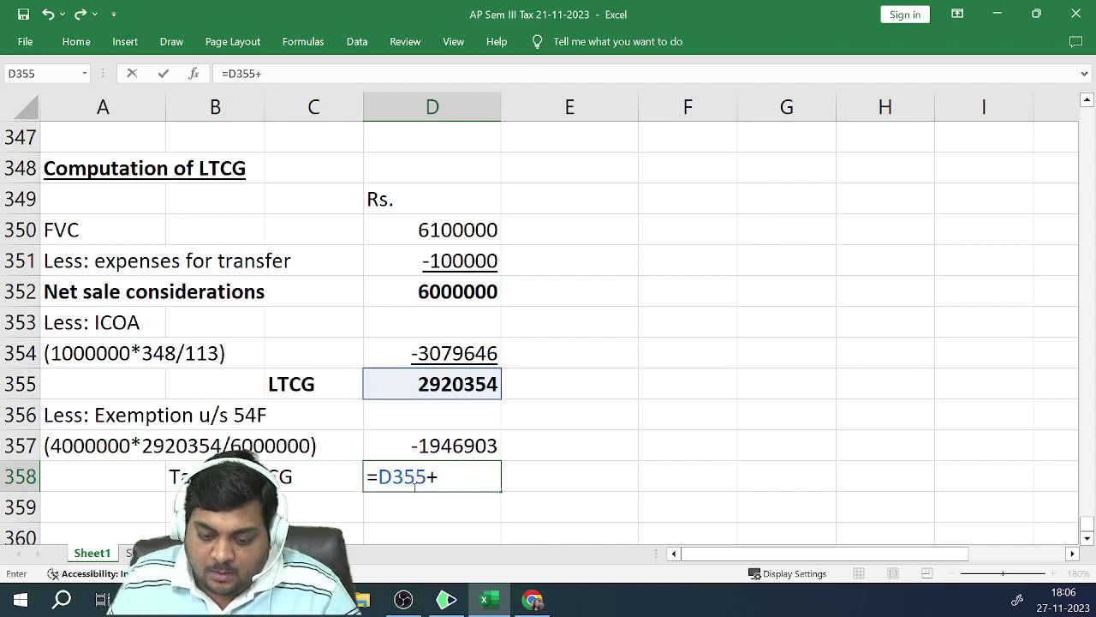
key("Up")
key("Return")
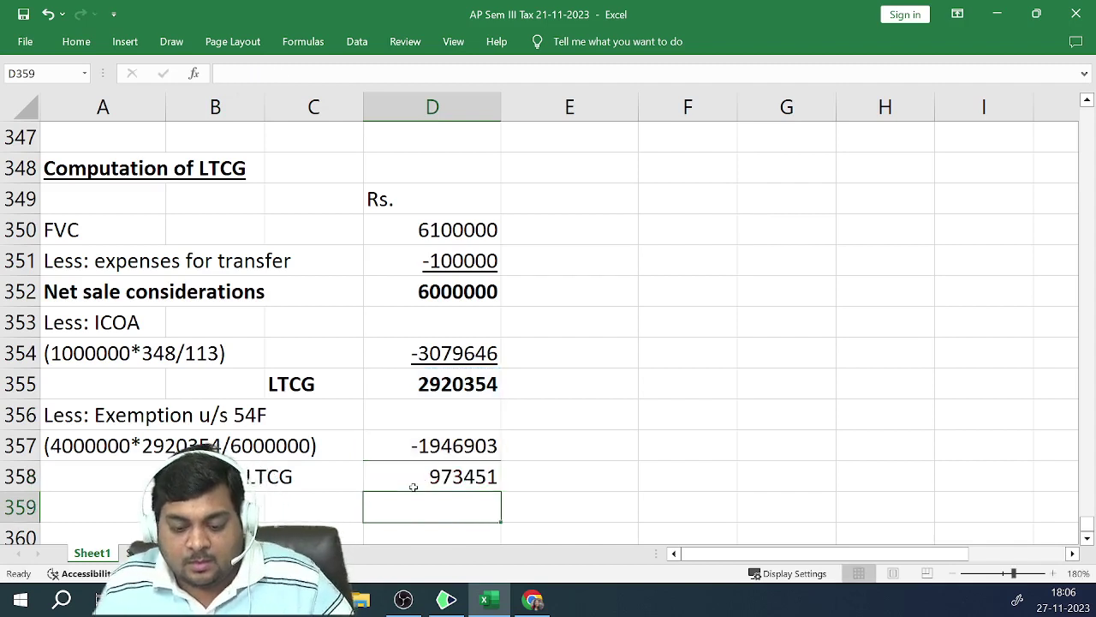
Make the taxable LTCG row B358:D358 bold and underlined
key("Up")
key("Left")
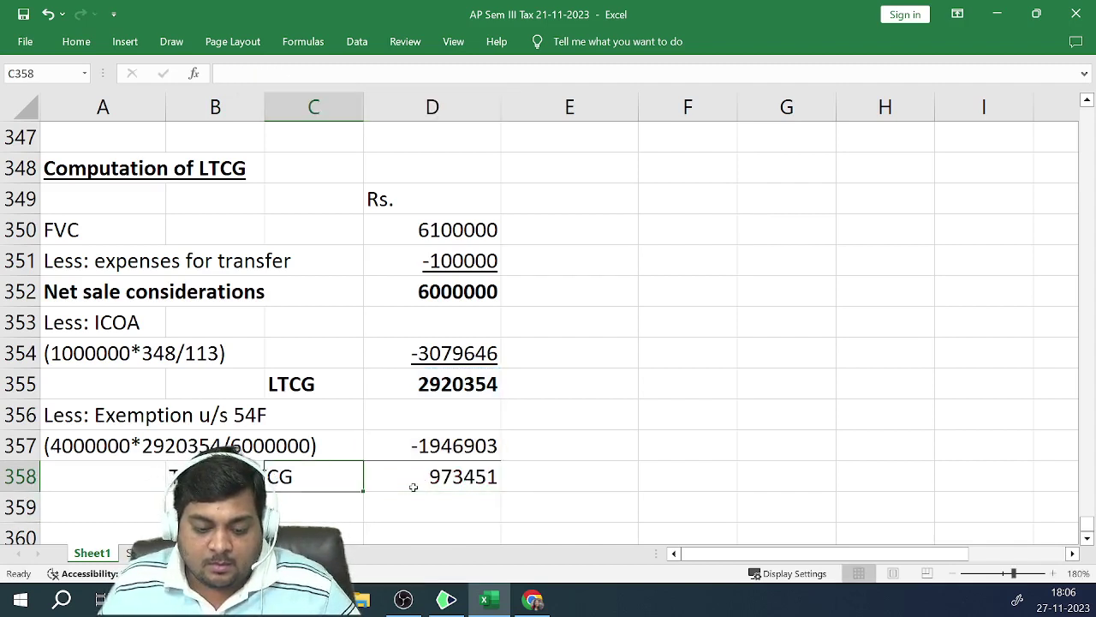
key("Left")
key("shift+Right")
key("shift+Right")
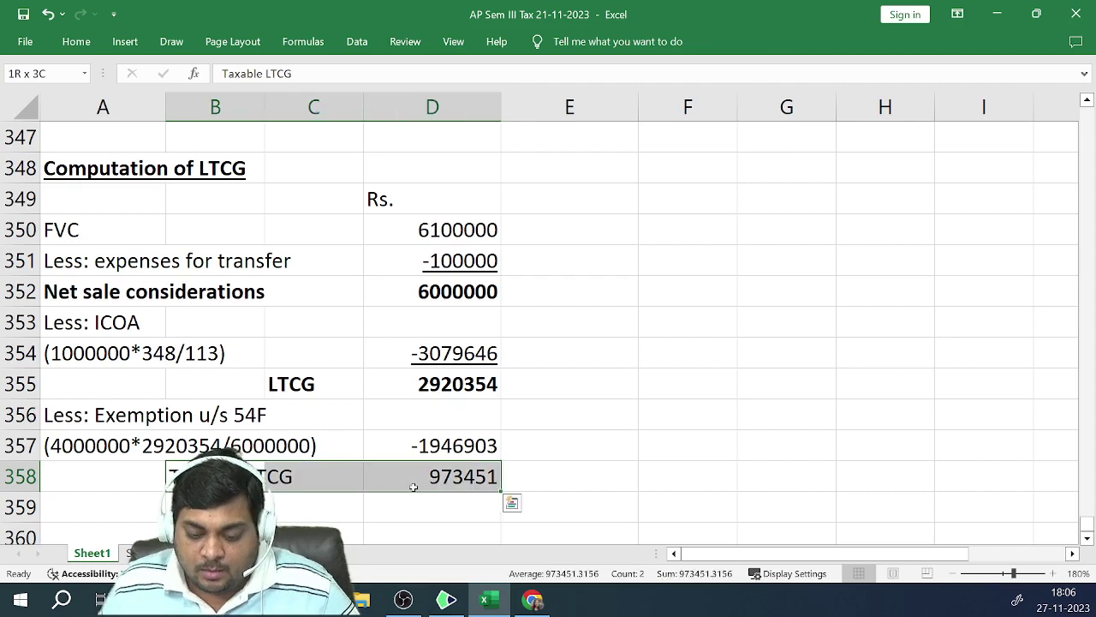
key("ctrl+b")
key("ctrl+u")
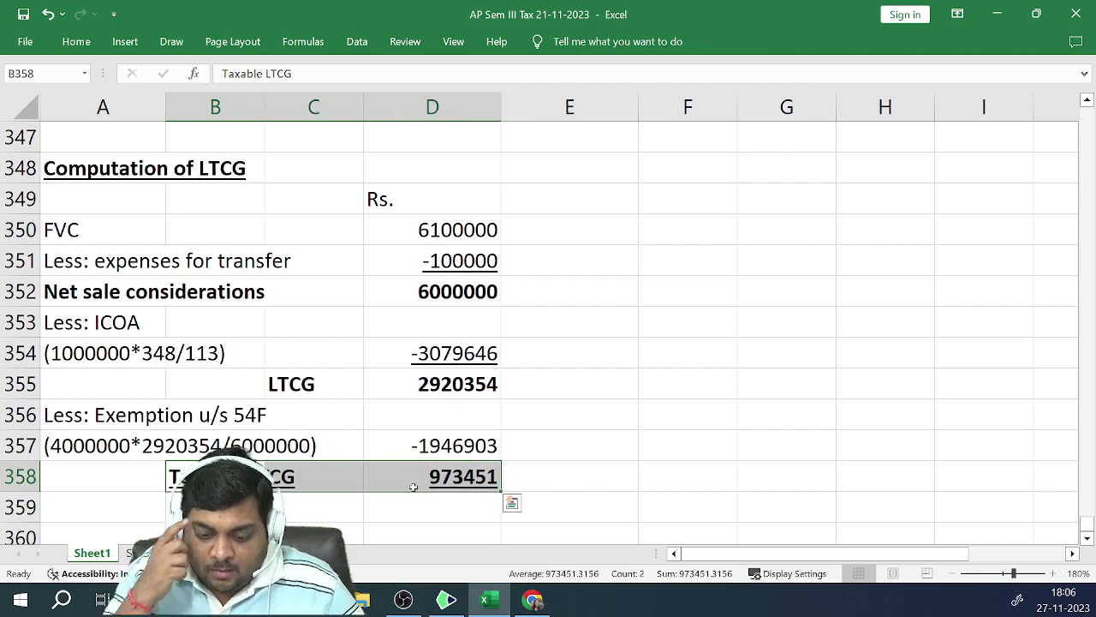
key("Right")
key("Right")
key("Right")
key("Right")
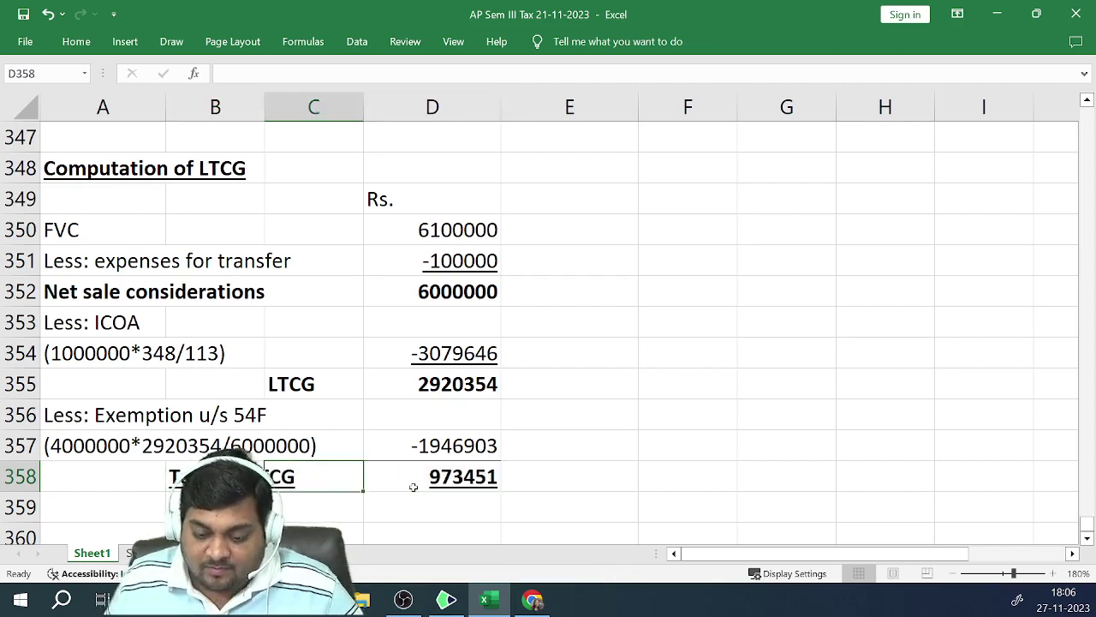
key("Up")
key("Up")
key("Up")
key("Up")
key("Up")
key("Up")
key("Up")
key("Up")
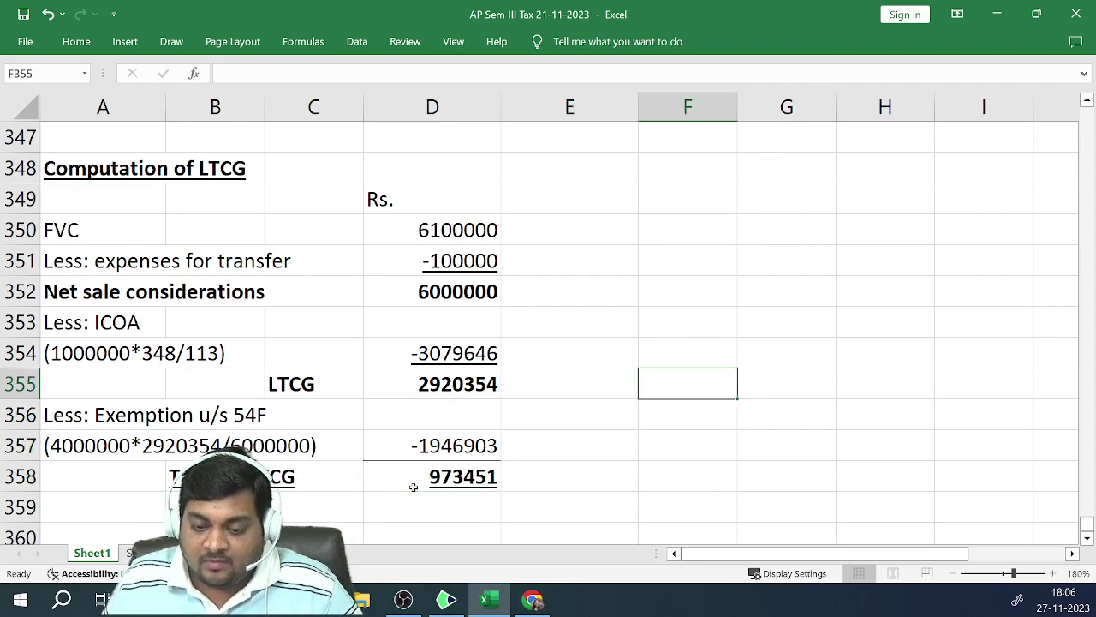
Type the side note 'Suppose on 1.10.24 X purchases another RH' in F349
key("Up")
key("Up")
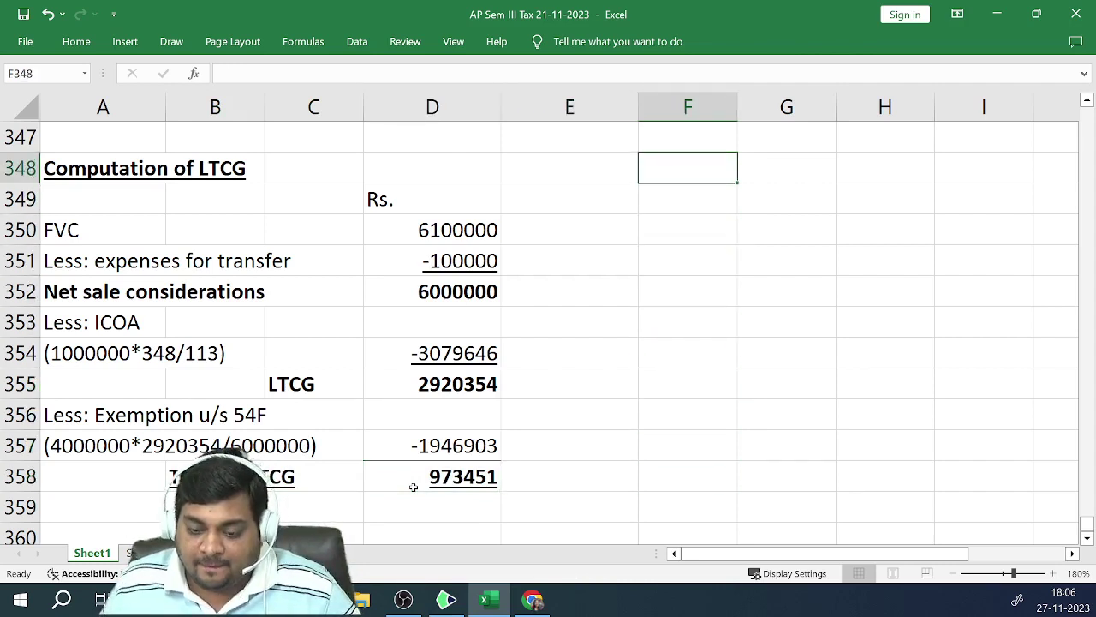
key("Down")
type("Suppose")
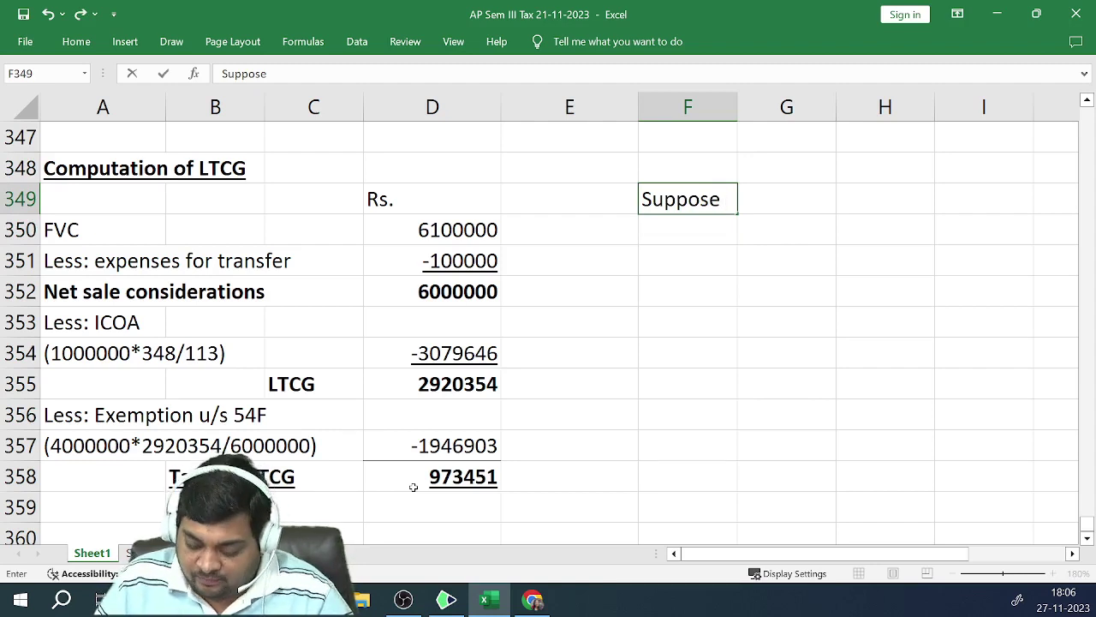
type("on ")
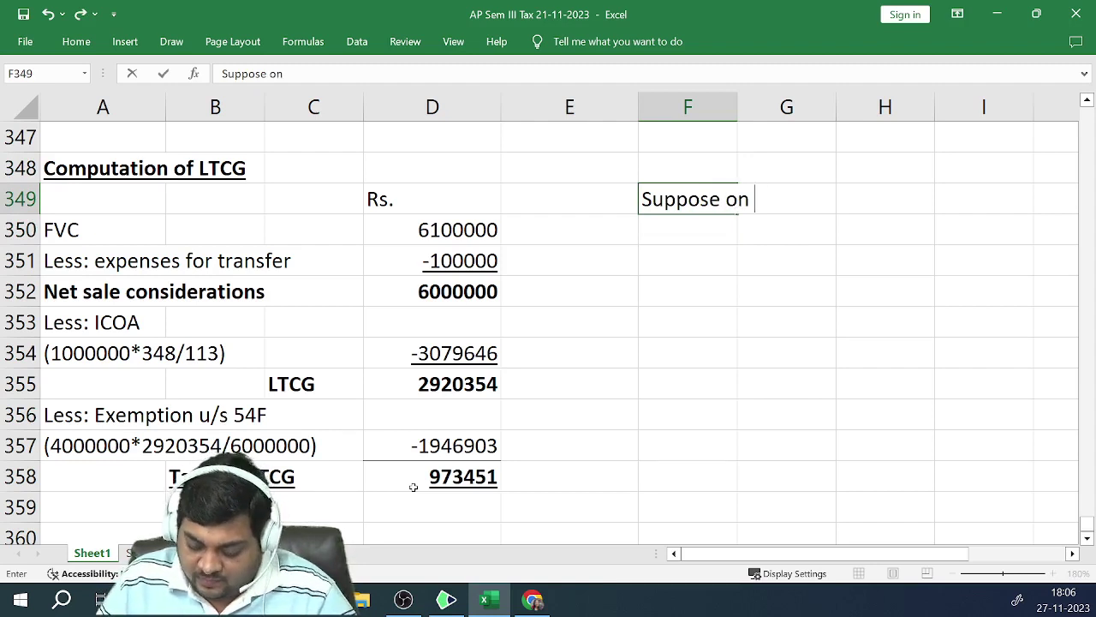
type("1.10")
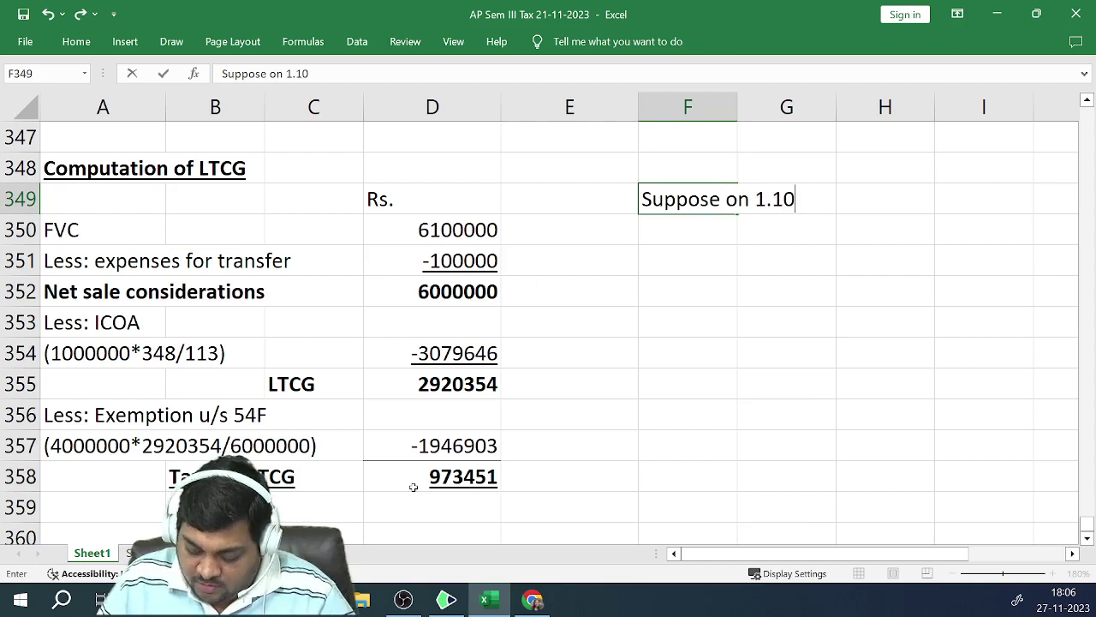
type(".24 ")
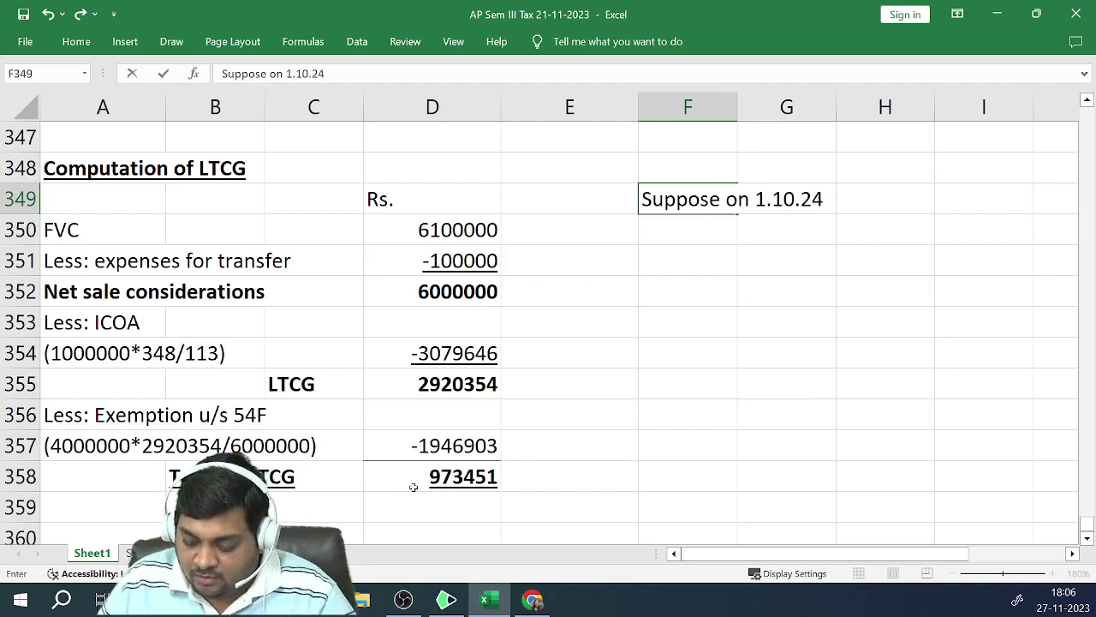
type("X pur")
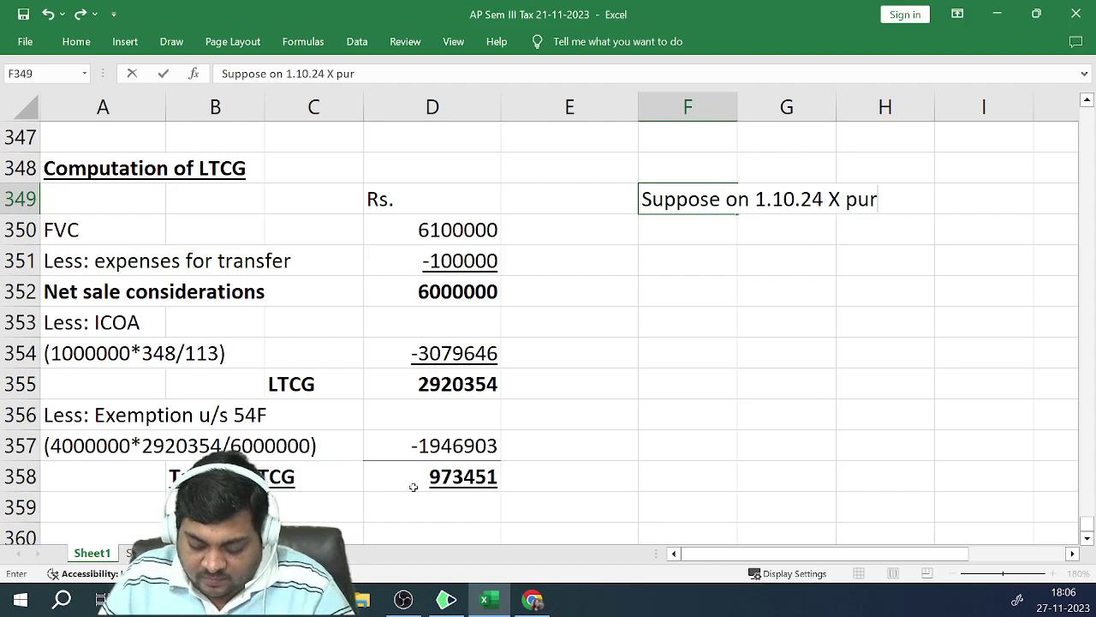
type("chases an")
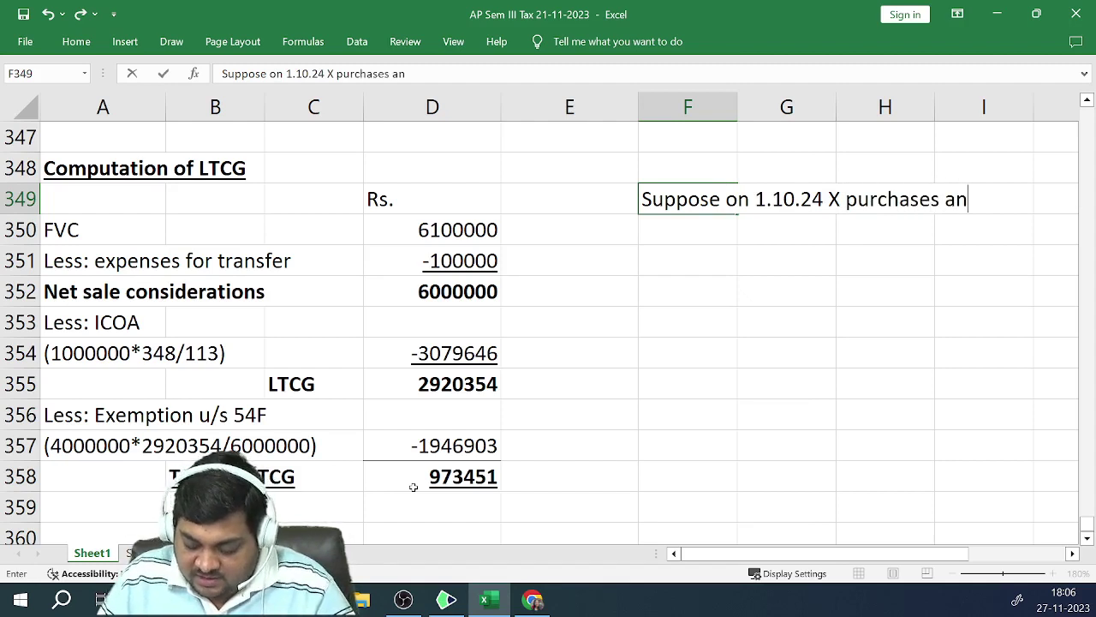
type("other RH")
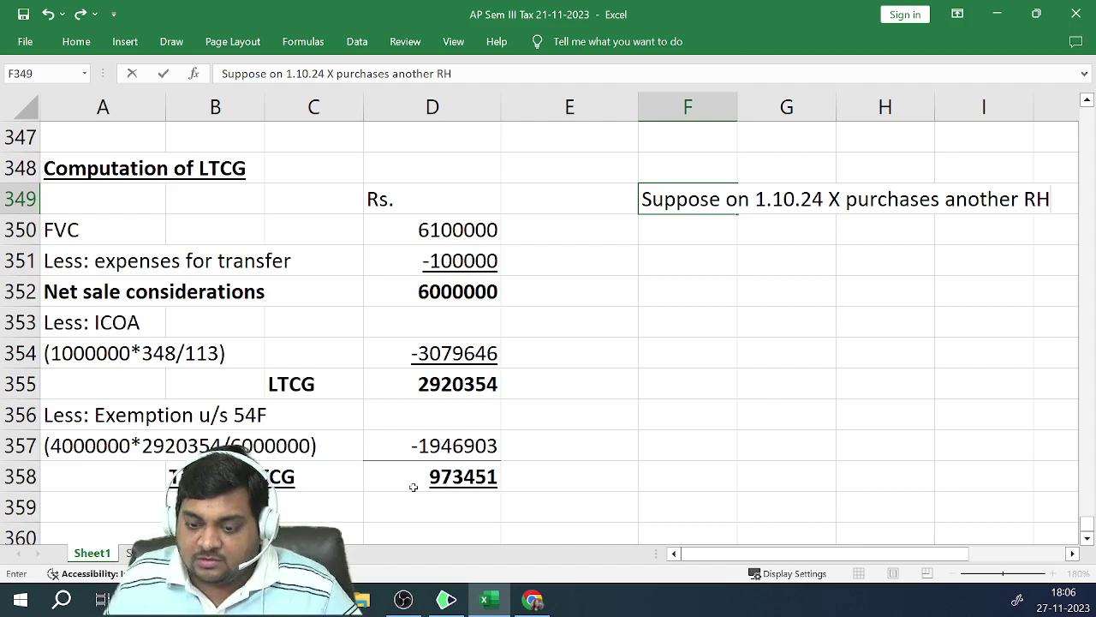
key("Return")
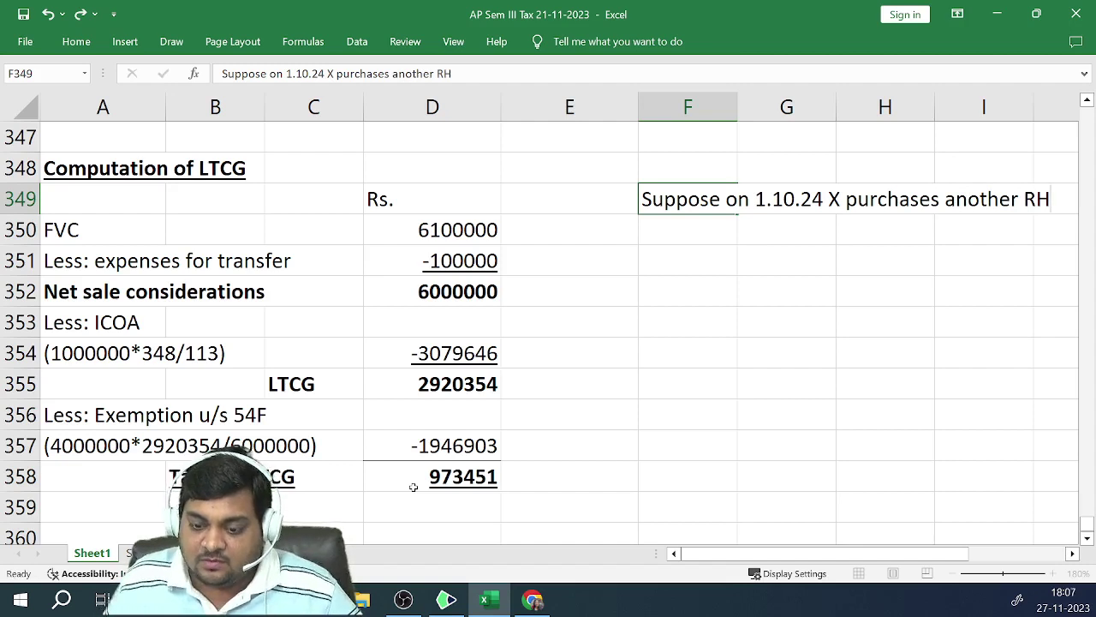
Add the heading 'PY 2024 -25' in F351
key("Return")
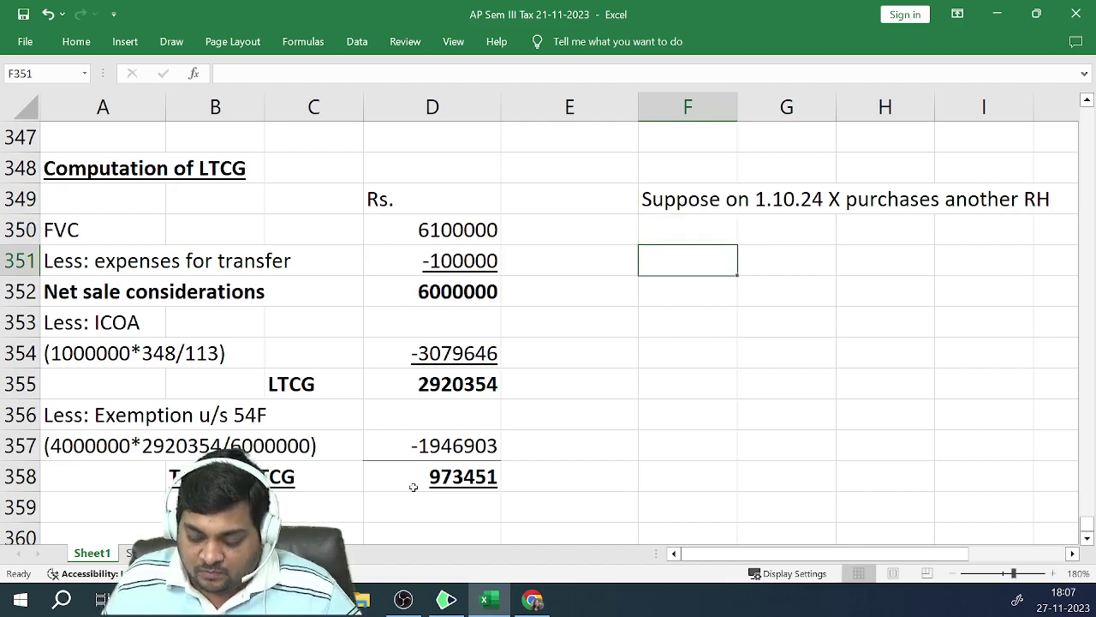
type("PY")
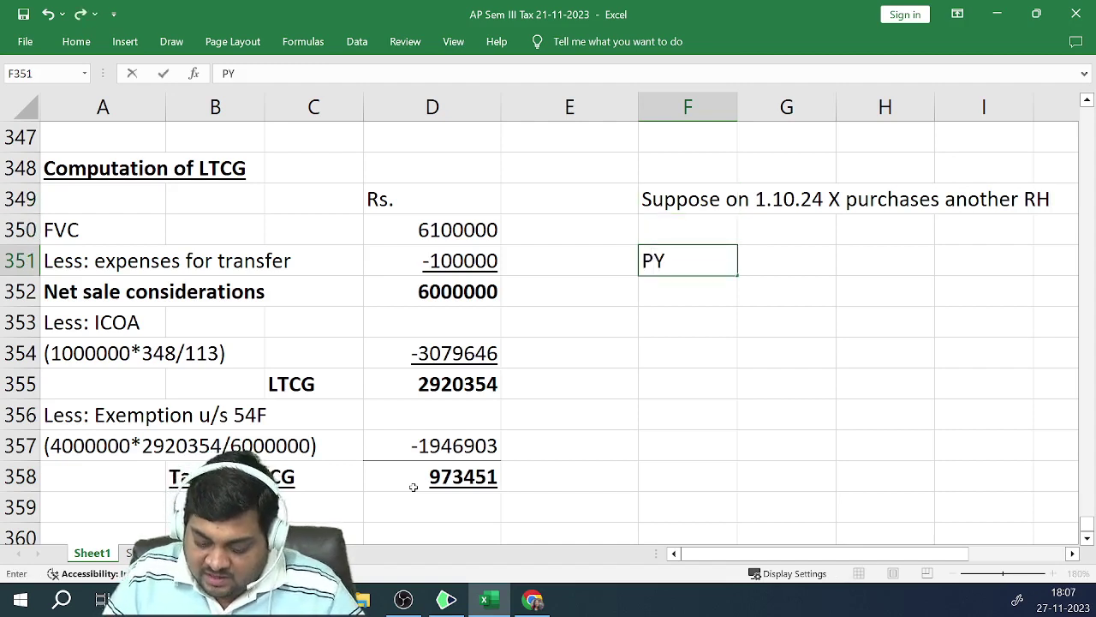
type(" 2024")
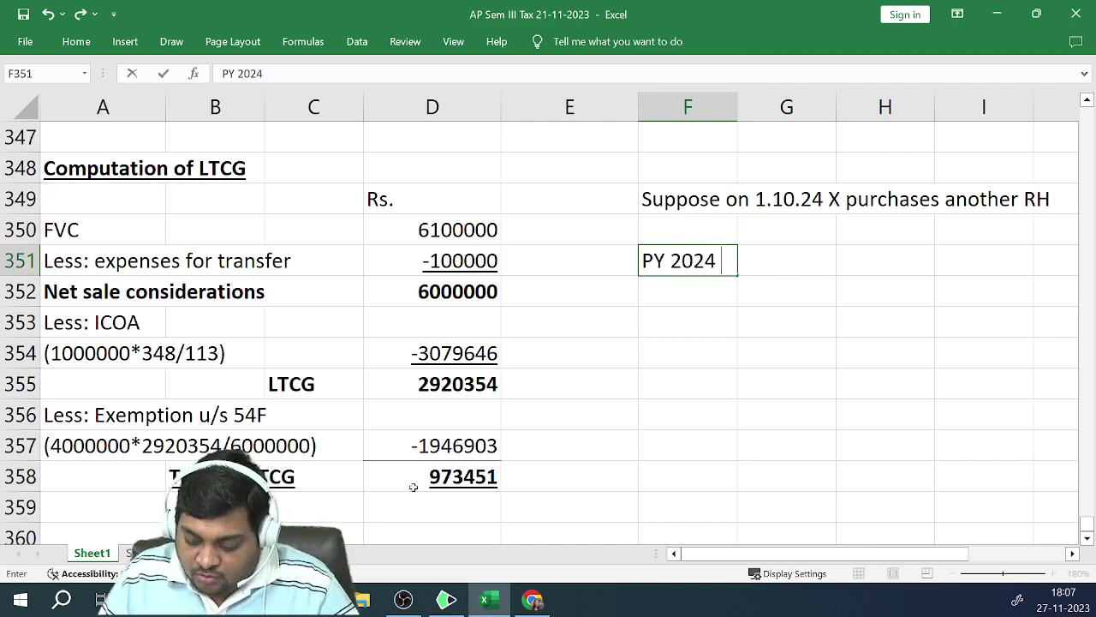
type(" -25")
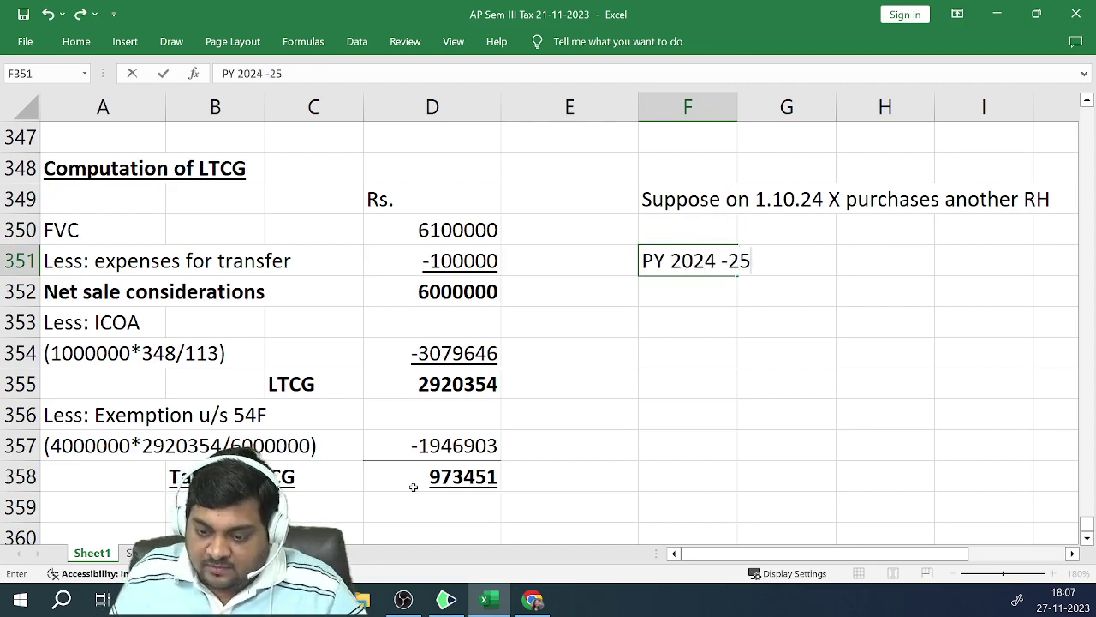
key("Return")
key("Up")
key("Up")
key("Up")
key("Up")
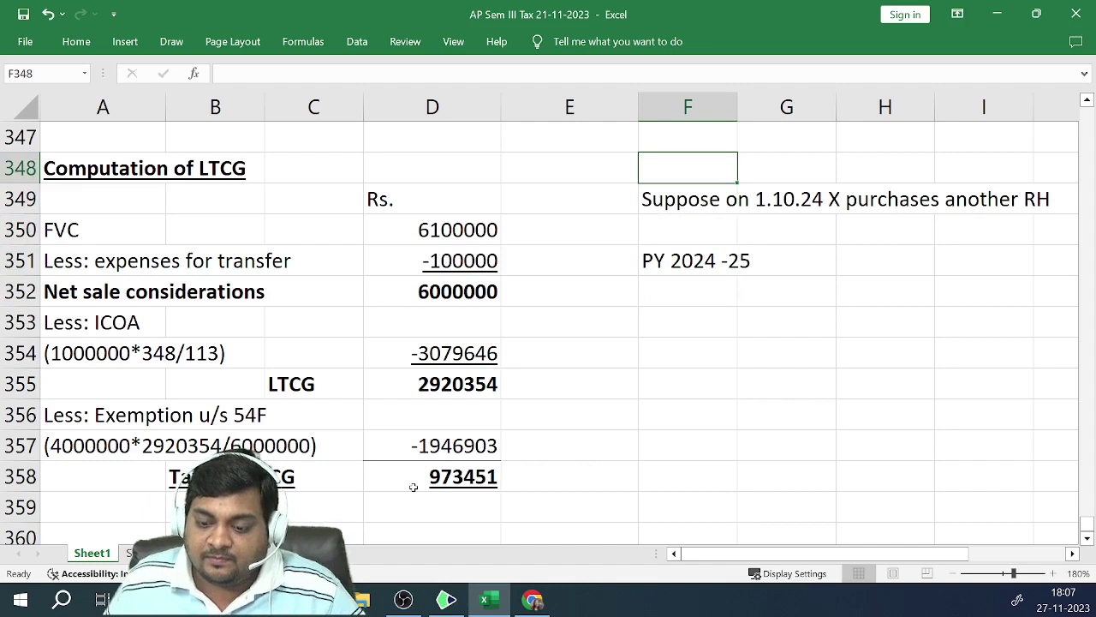
key("Left")
key("Left")
key("Left")
key("Right")
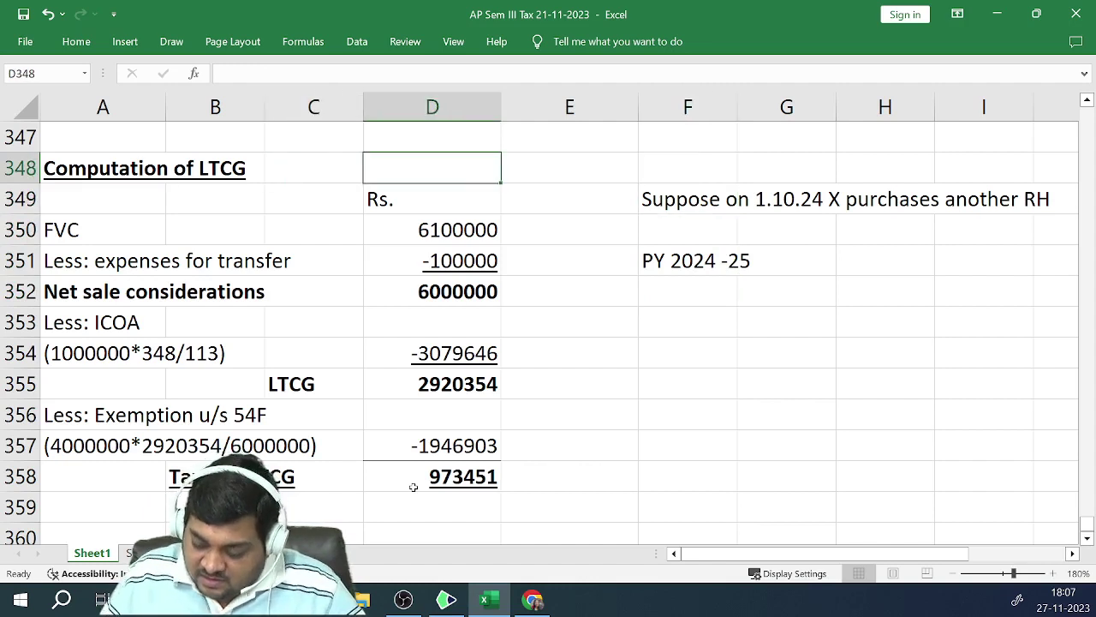
Enter PY 2023-24 in D348 and make it and F351's PY 2024 -25 bold and underlined
type("PY ")
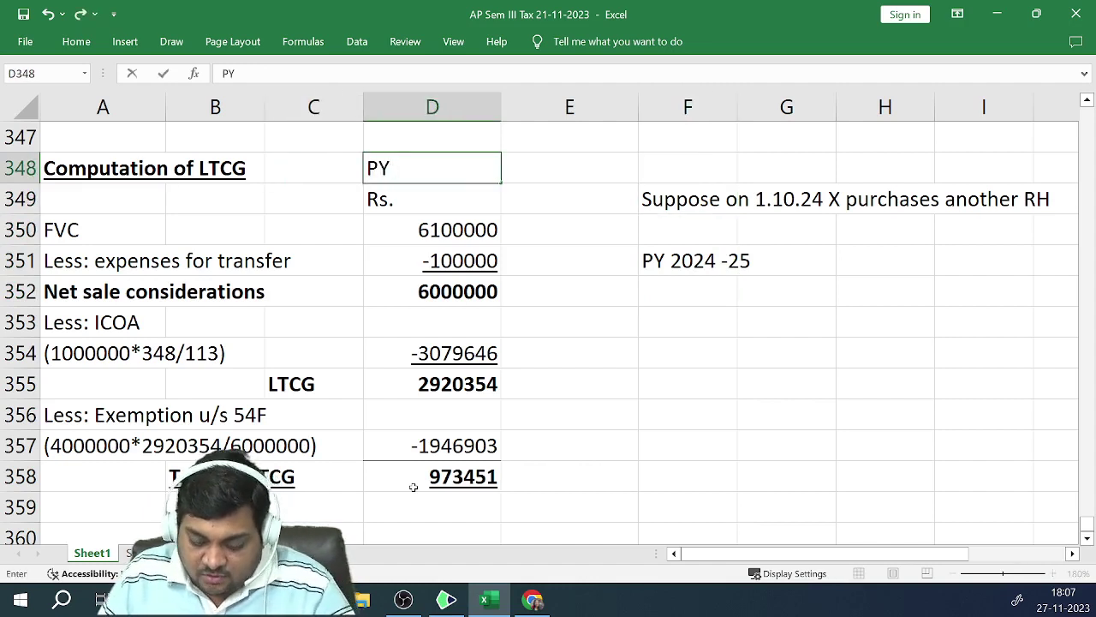
type("2023-")
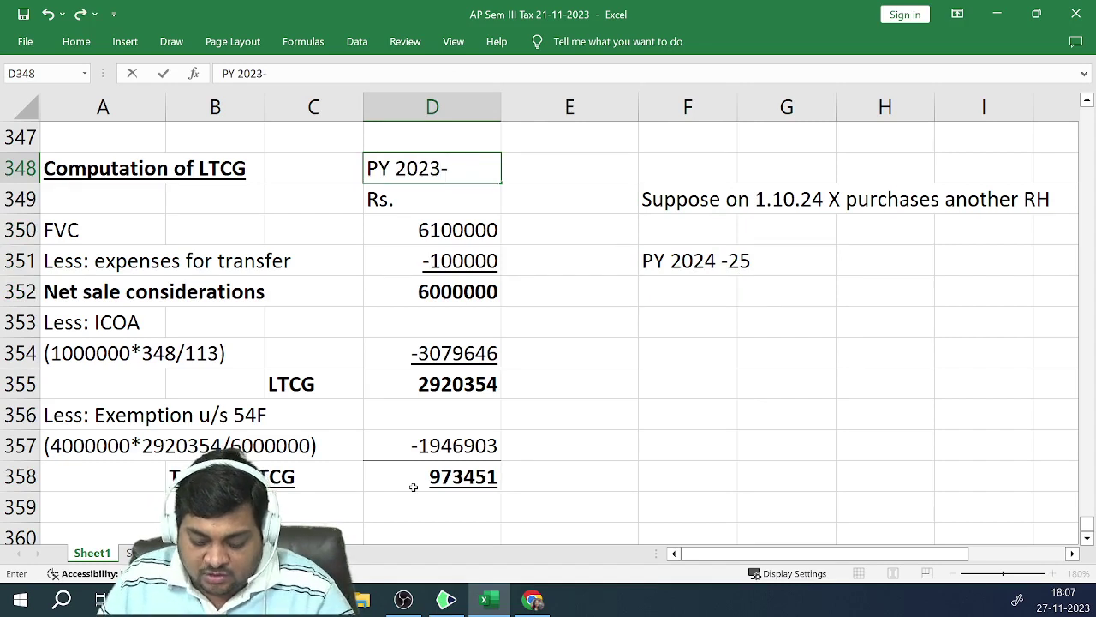
type("24")
key("Return")
key("Up")
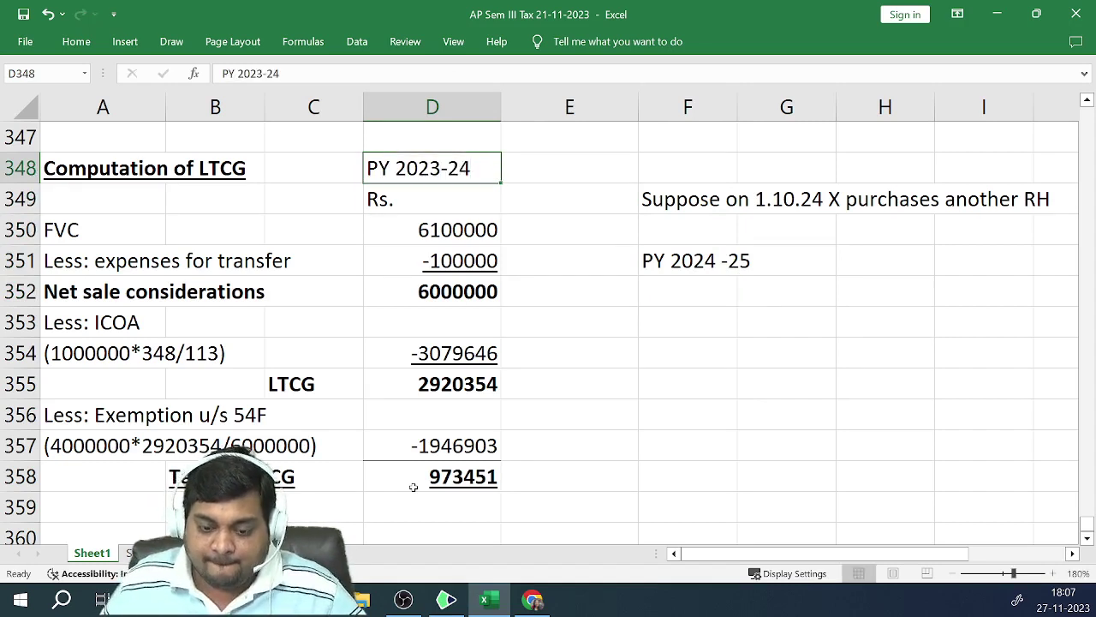
key("ctrl+b")
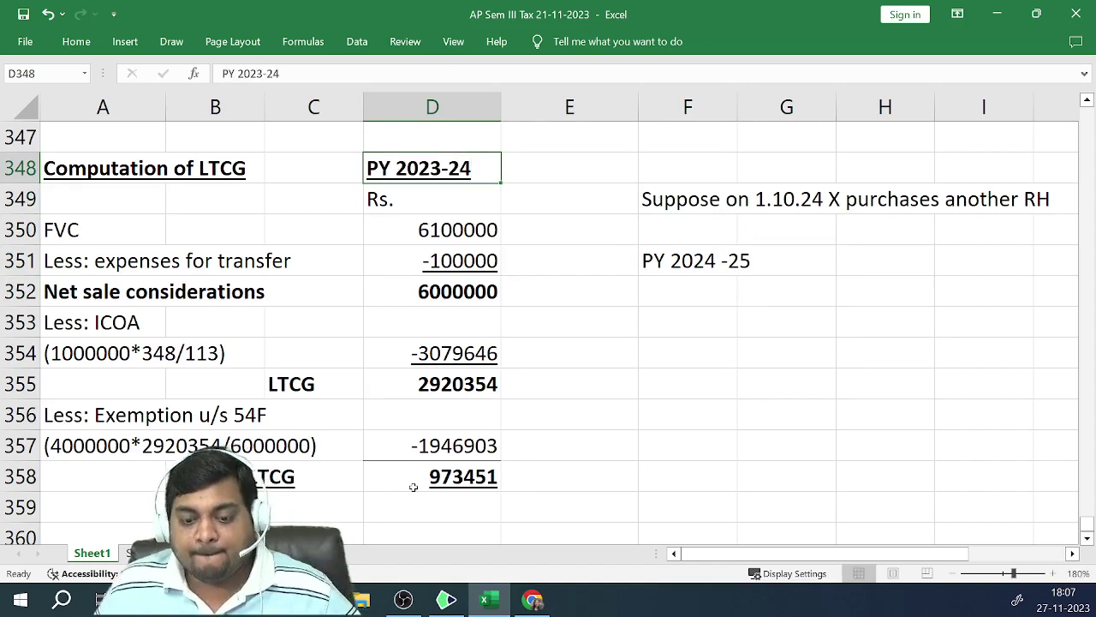
key("Down")
key("Down")
key("Down")
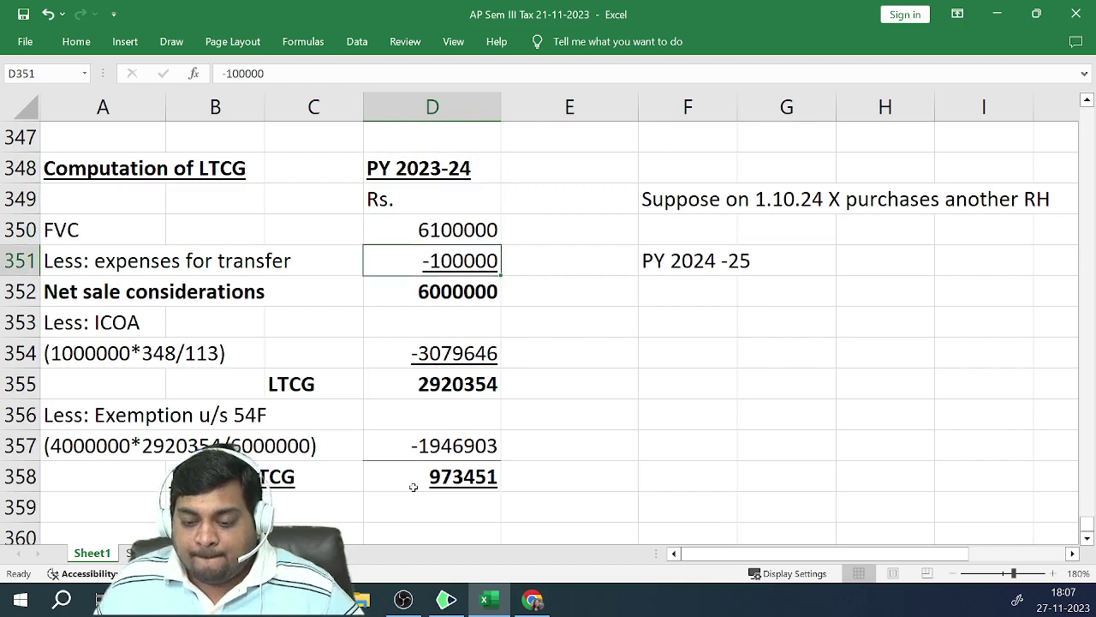
key("Right")
key("Right")
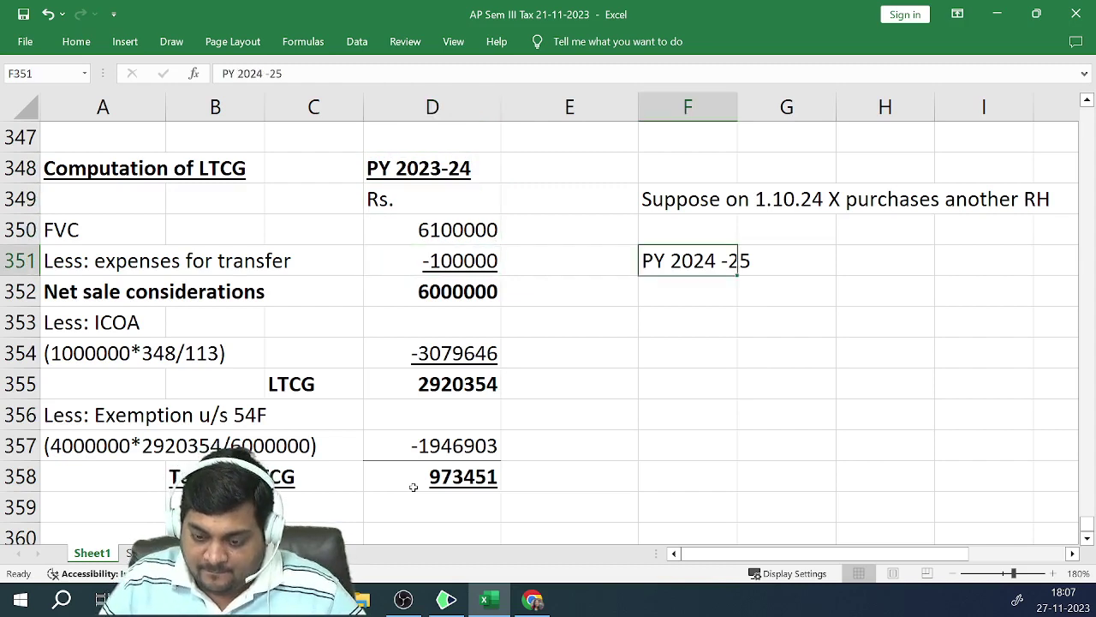
key("ctrl+b")
key("ctrl+u")
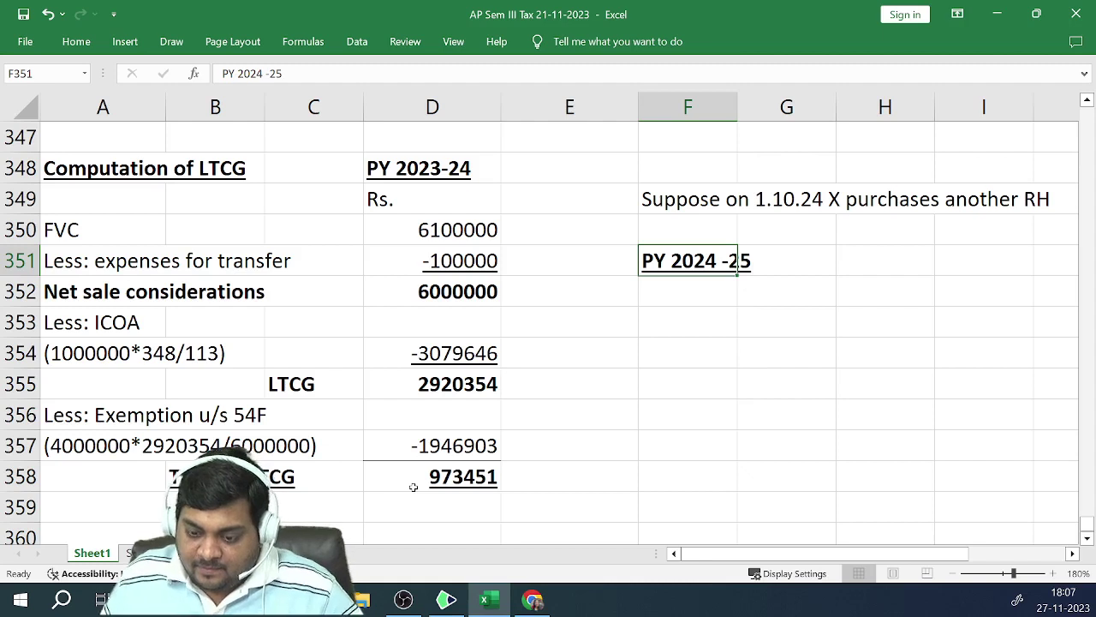
Write 'Taxable LTCG = Rs. 1946903' in F352
key("Return")
type("P")
key("BackSpace")
key("BackSpace")
type("TAxabl")
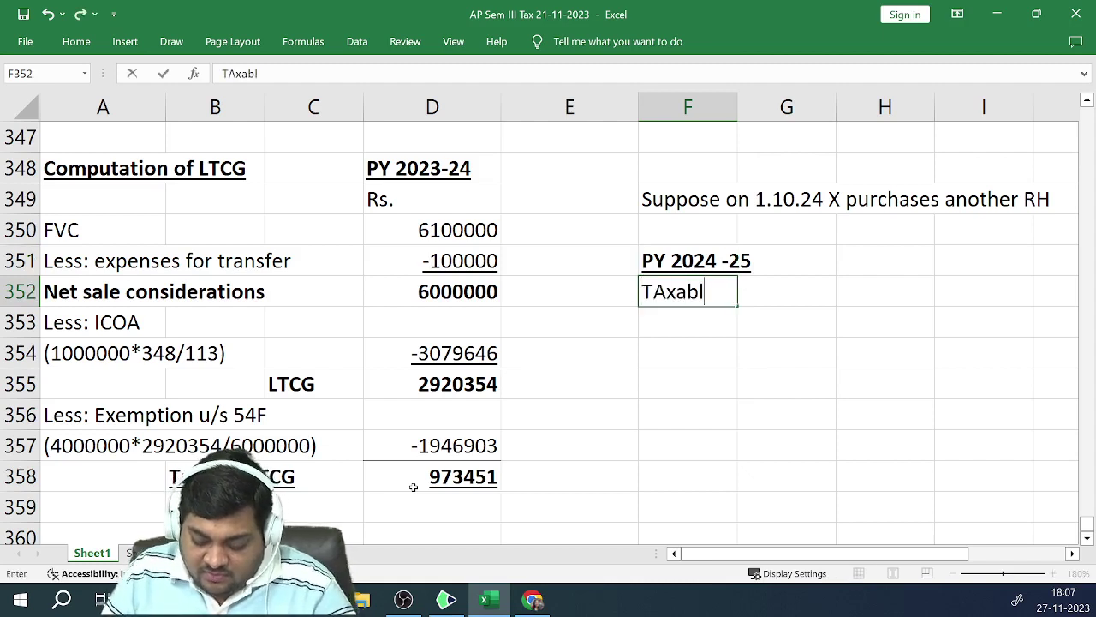
type("e LTCG")
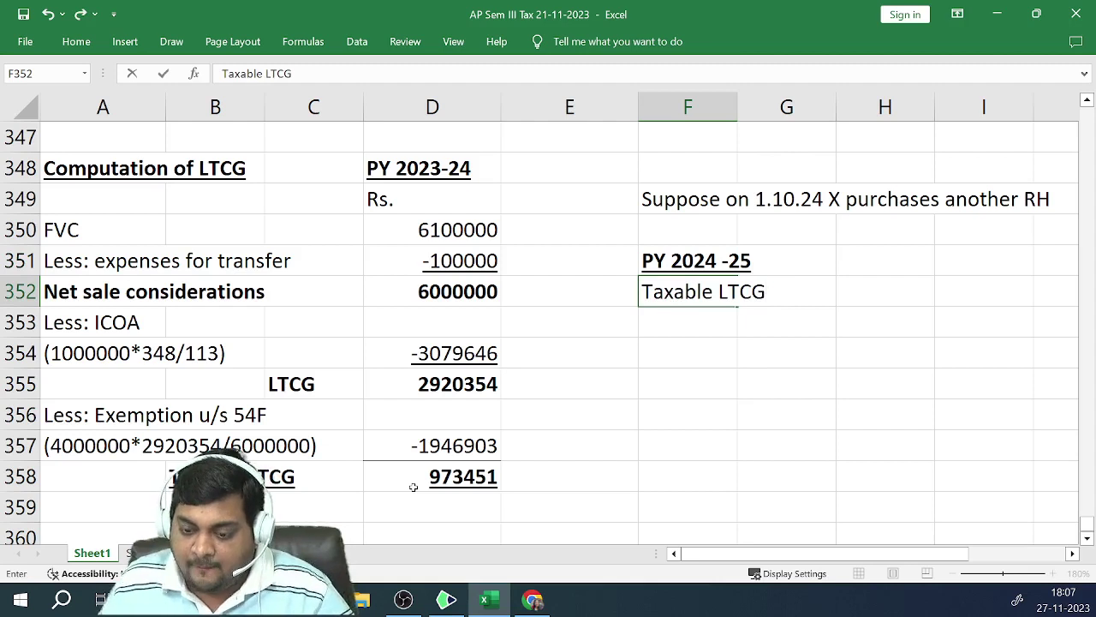
key("Tab")
key("Left")
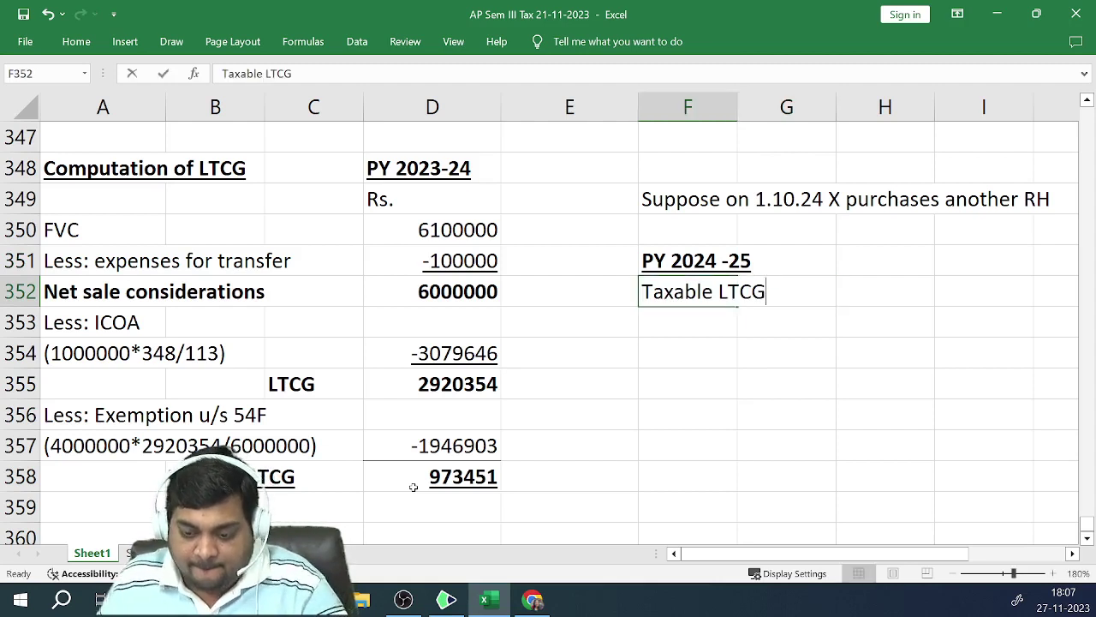
key("F2")
type("= ")
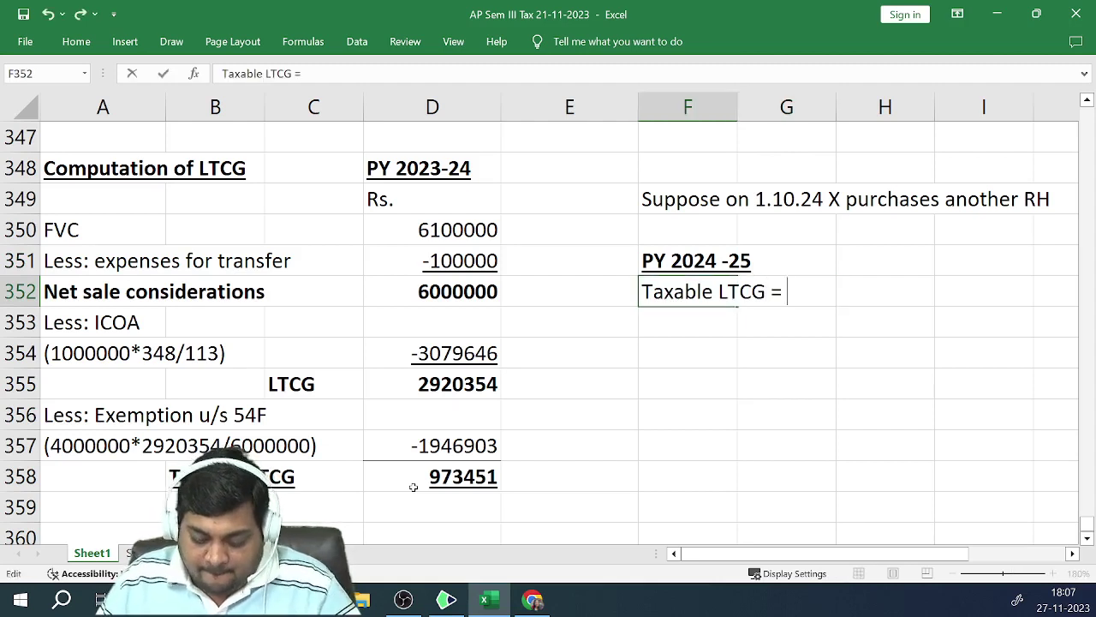
type("Rs. 194")
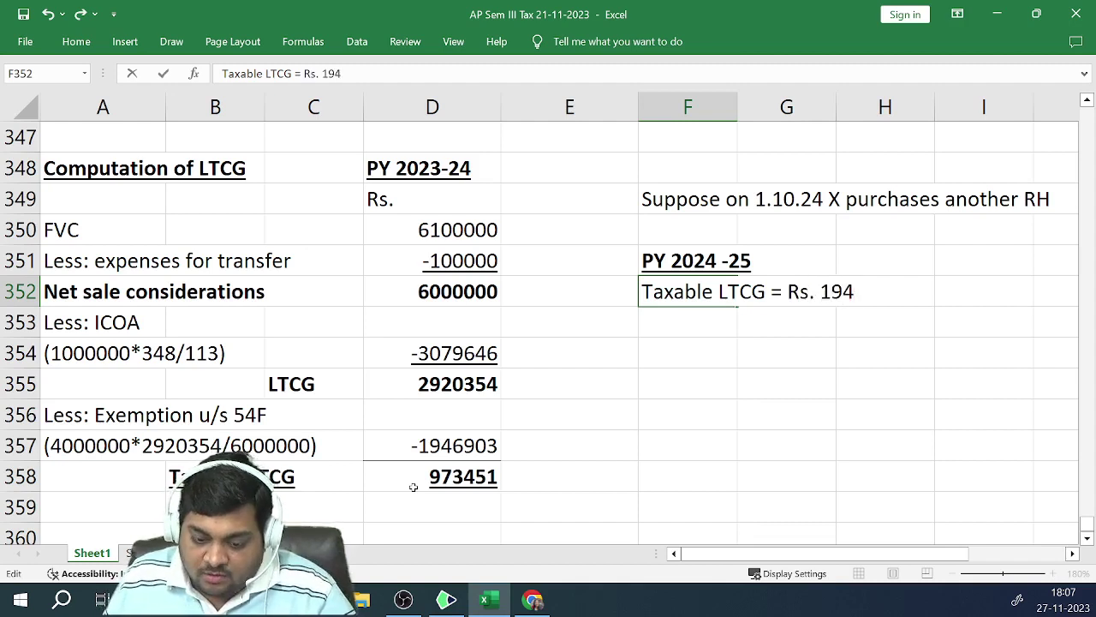
type("6")
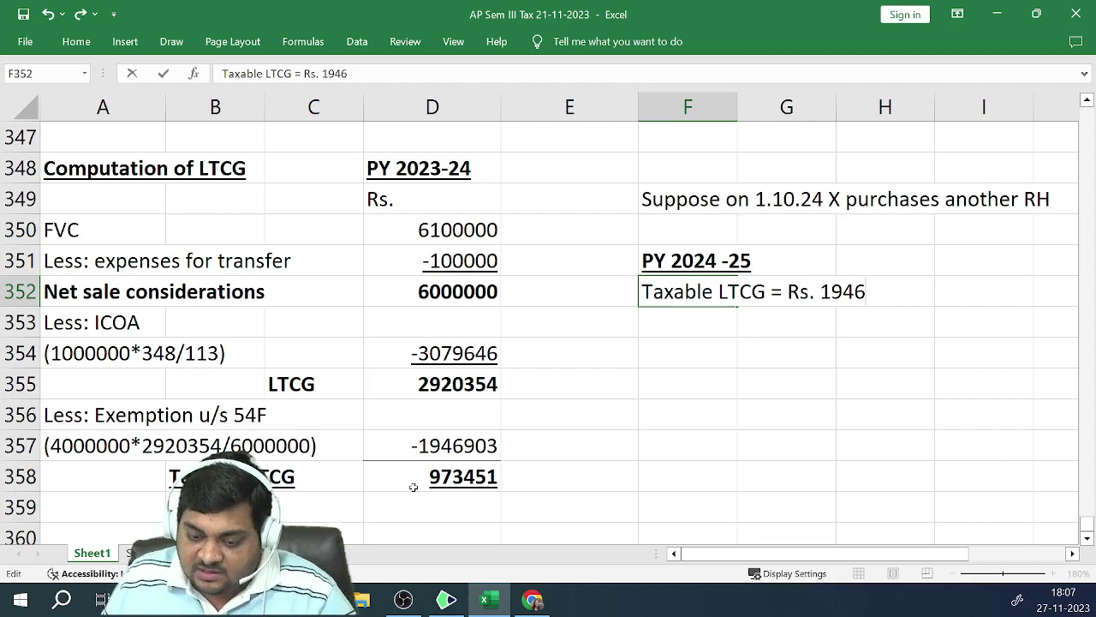
type("903")
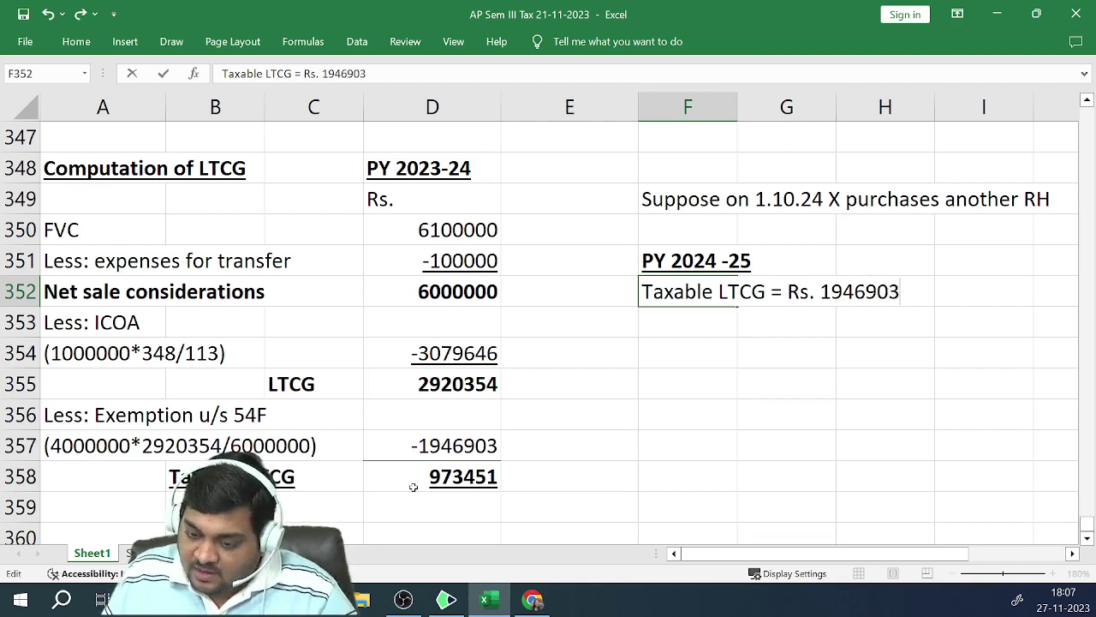
key("Return")
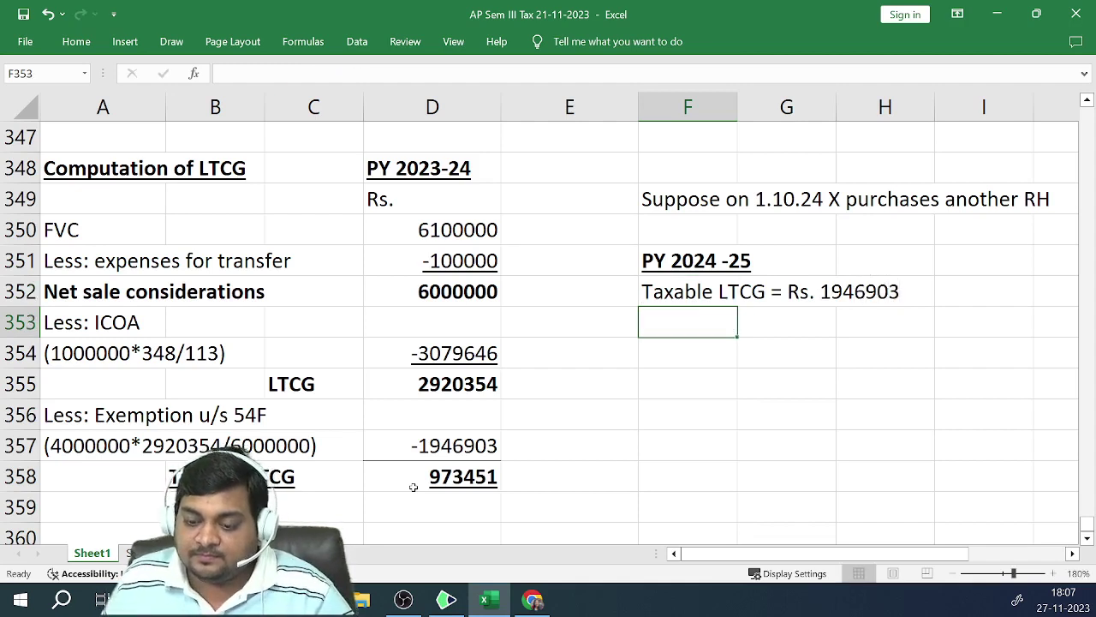
key("Up")
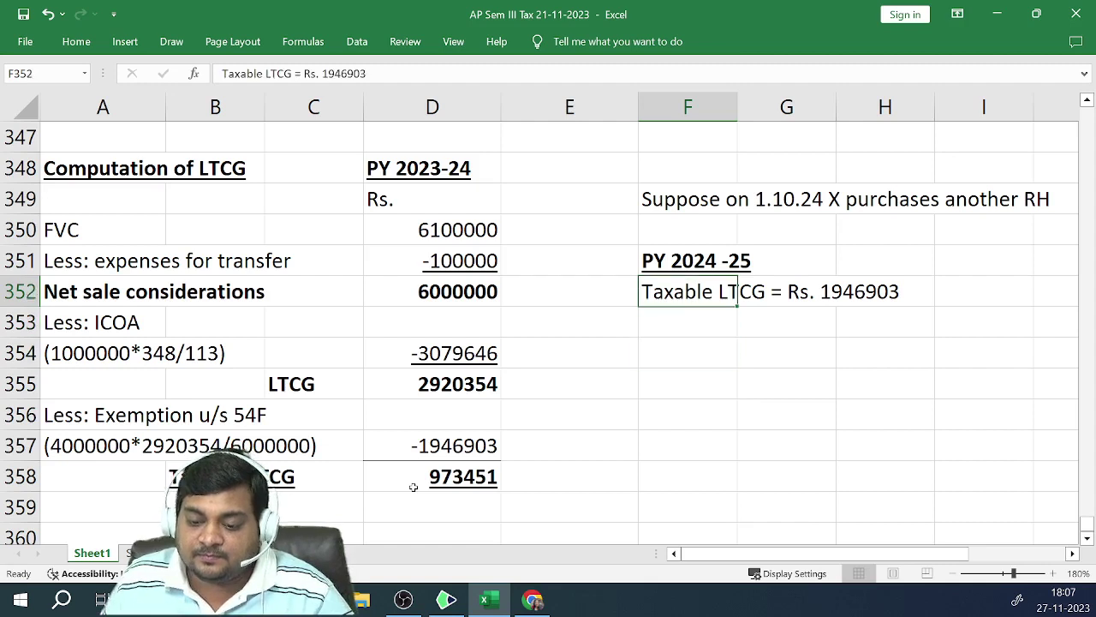
key("Up")
key("Up")
key("Up")
key("Up")
Add 'Case 1' and 'Case 2' labels in the notes column
type("Case 1")
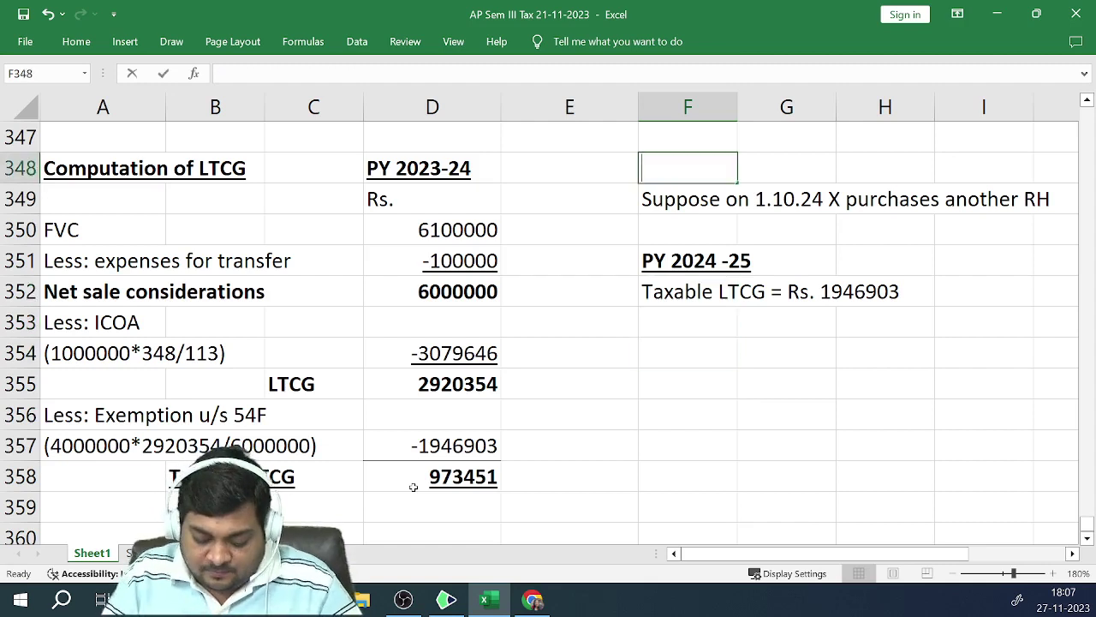
key("ctrl+Return")
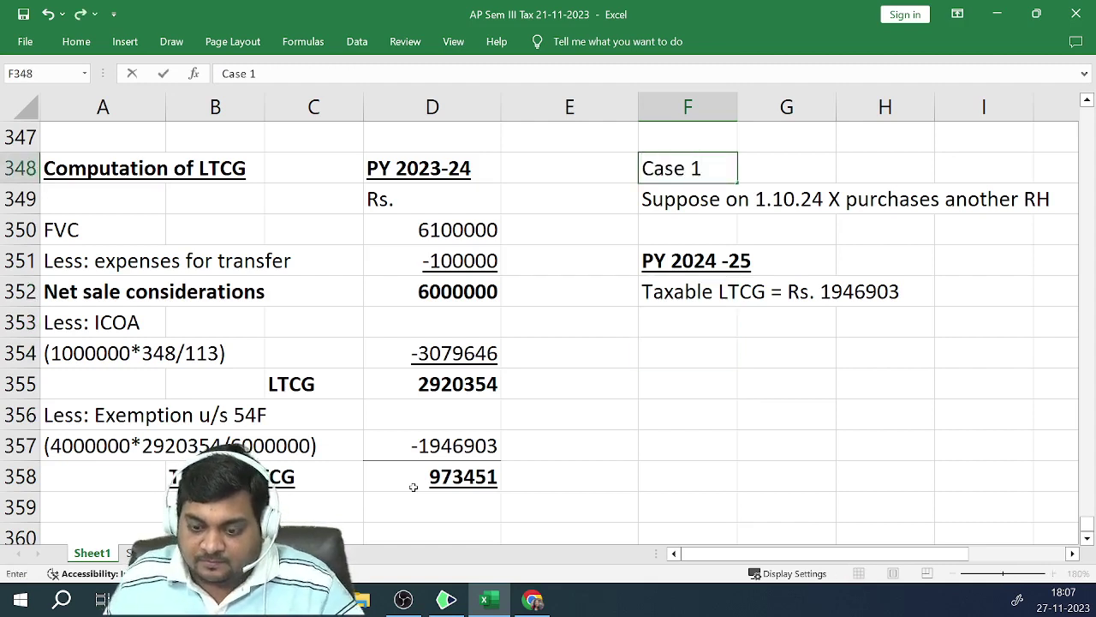
key("Down")
key("Down")
key("Down")
key("Down")
key("Down")
key("Down")
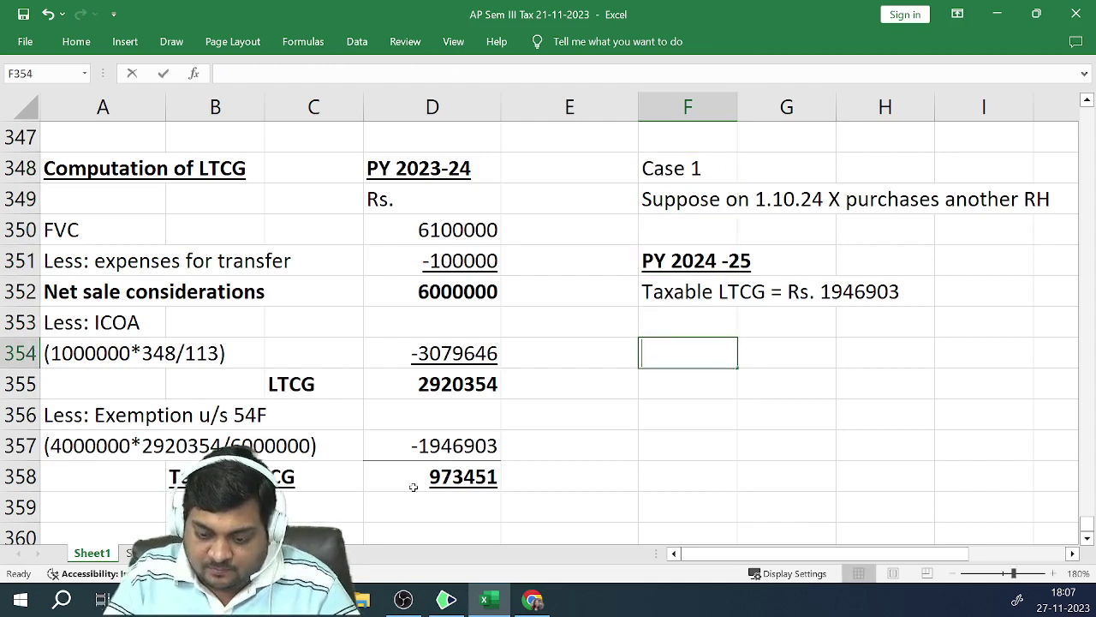
type("Cse")
key("BackSpace")
key("BackSpace")
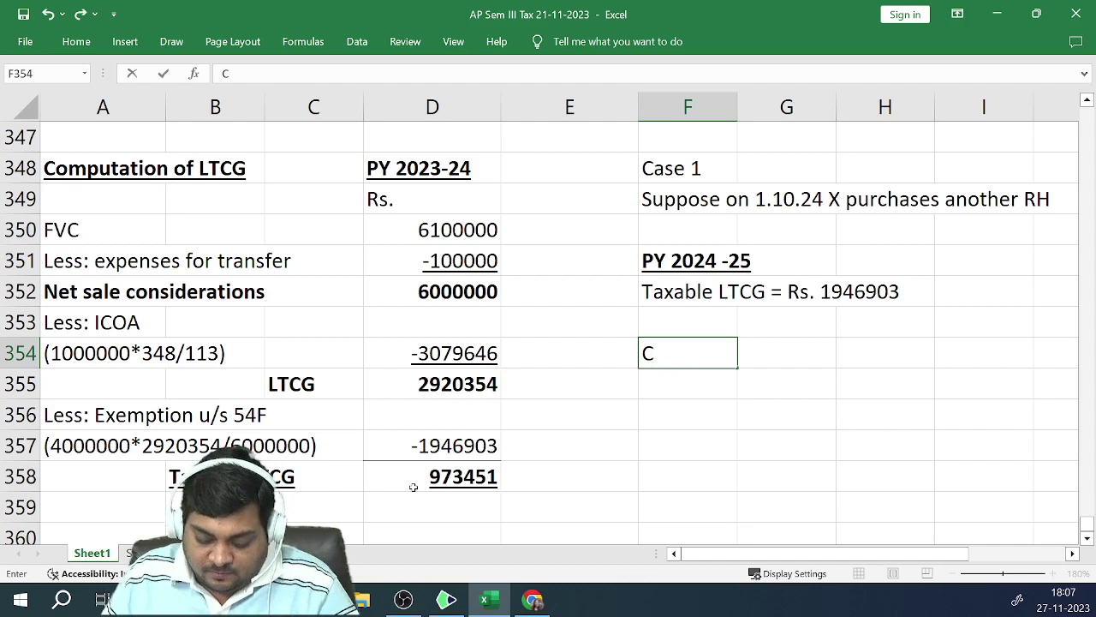
type("ase 2")
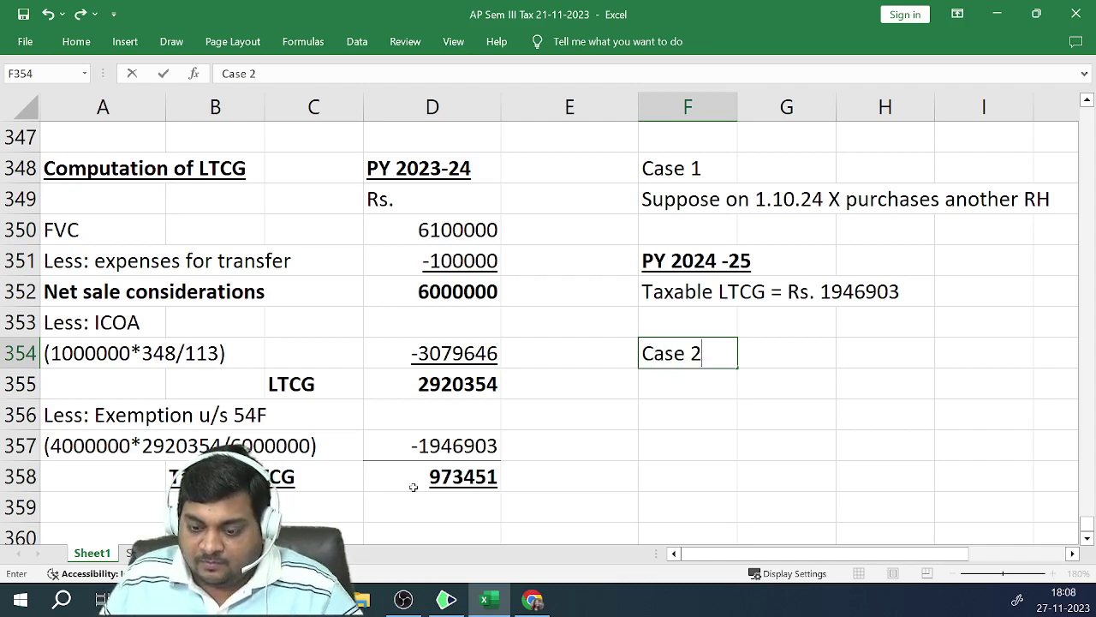
key("Return")
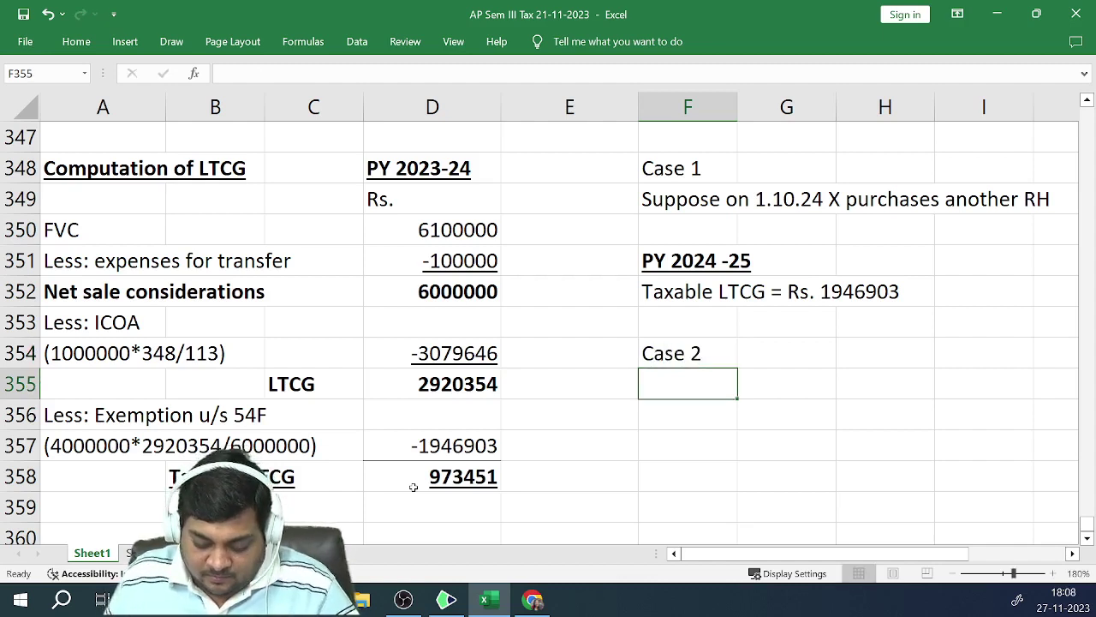
Type the Case 2 note 'Suppose on 1.11.2024 new house sold for 42 L'
type("Suppose")
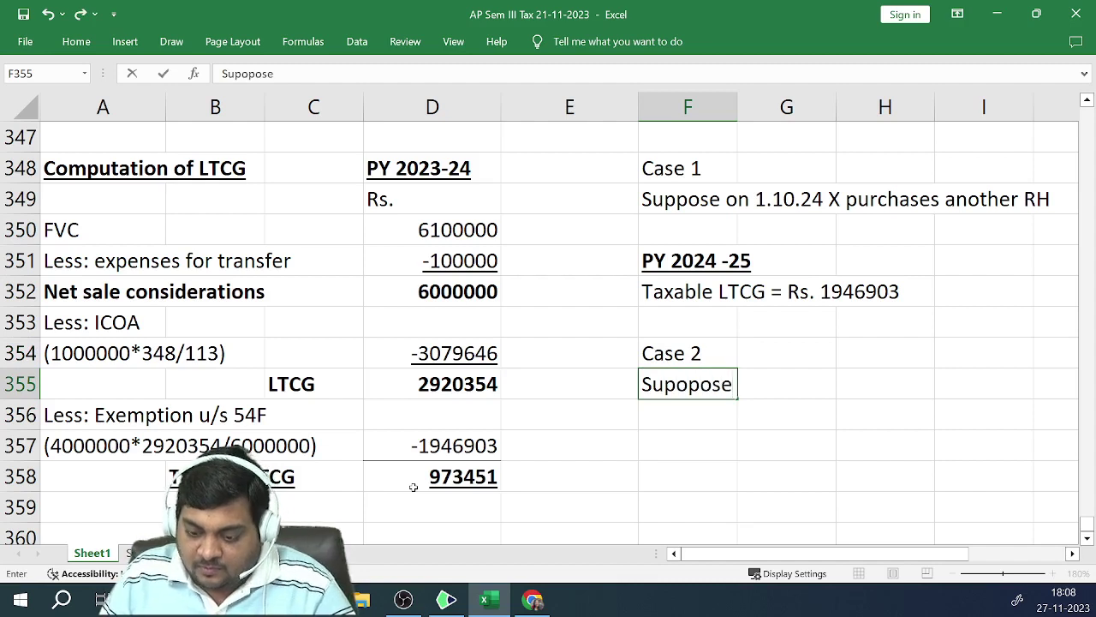
key("BackSpace")
key("BackSpace")
key("BackSpace")
key("BackSpace")
key("BackSpace")
key("BackSpace")
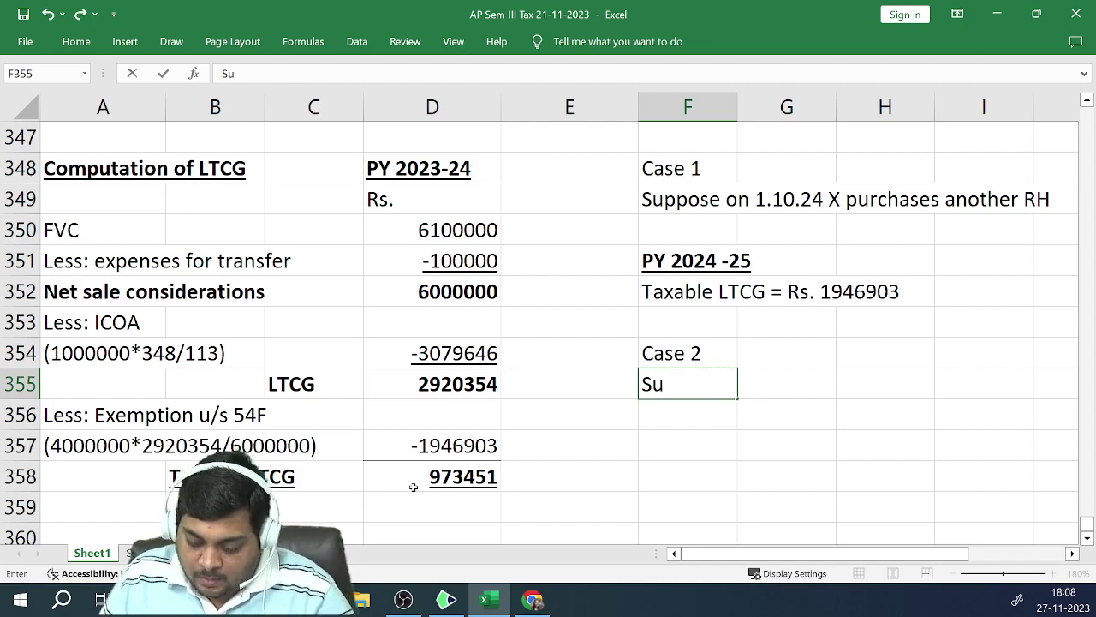
type("ppose ")
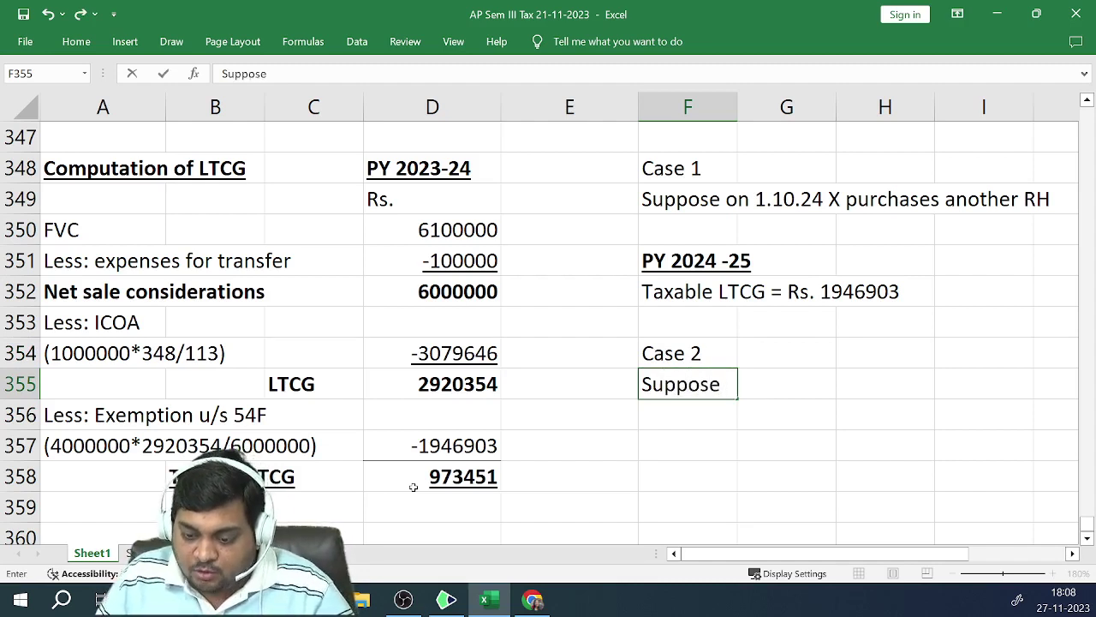
type("on 1.")
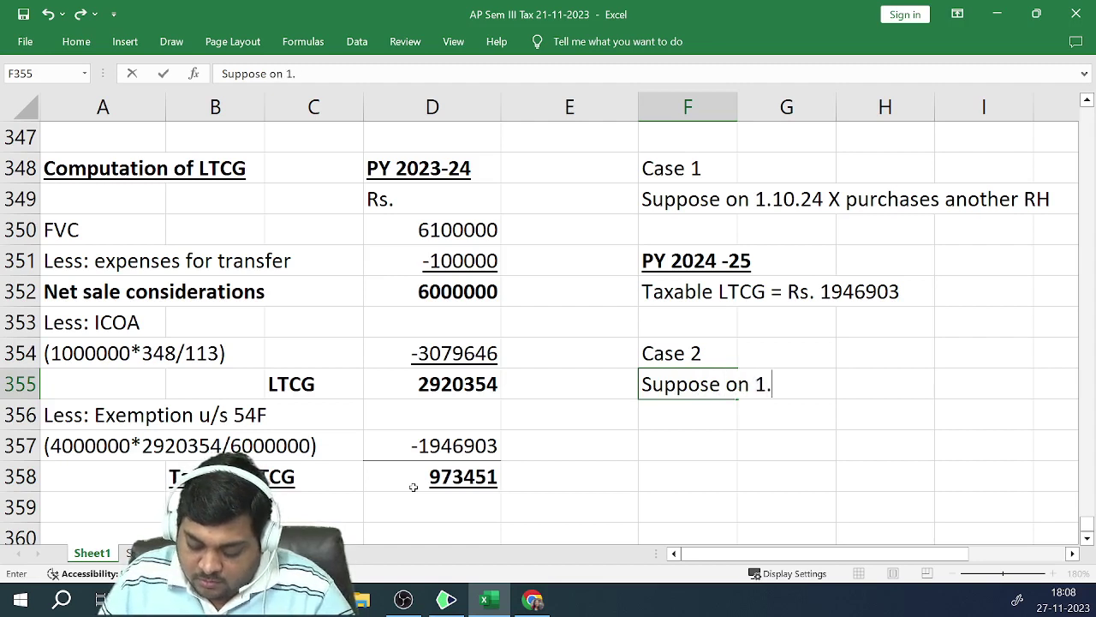
type("11.2024")
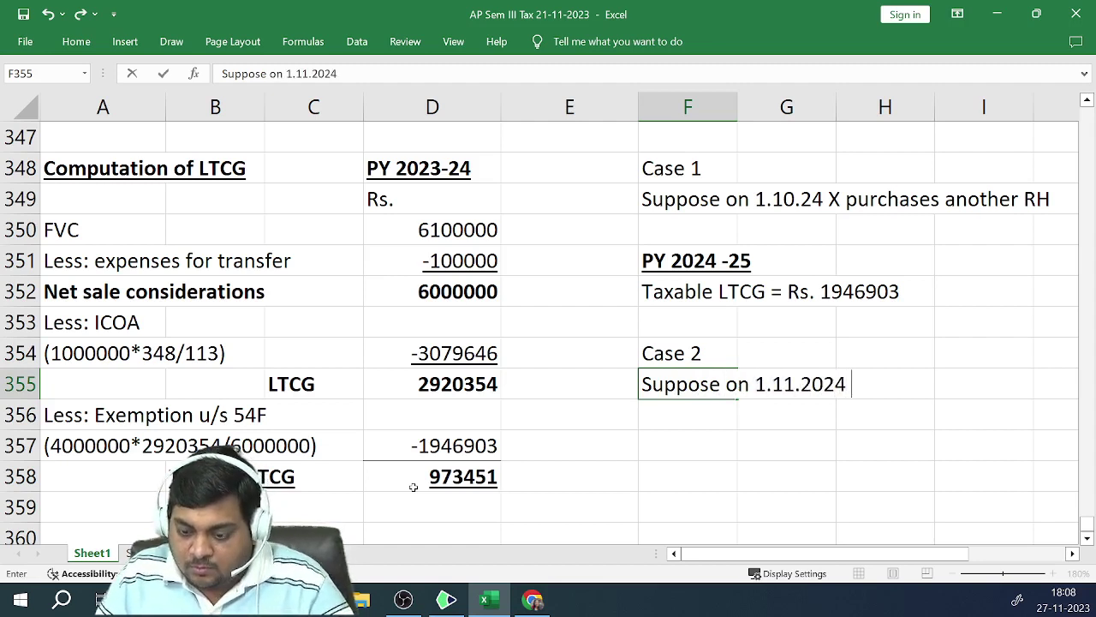
type("new")
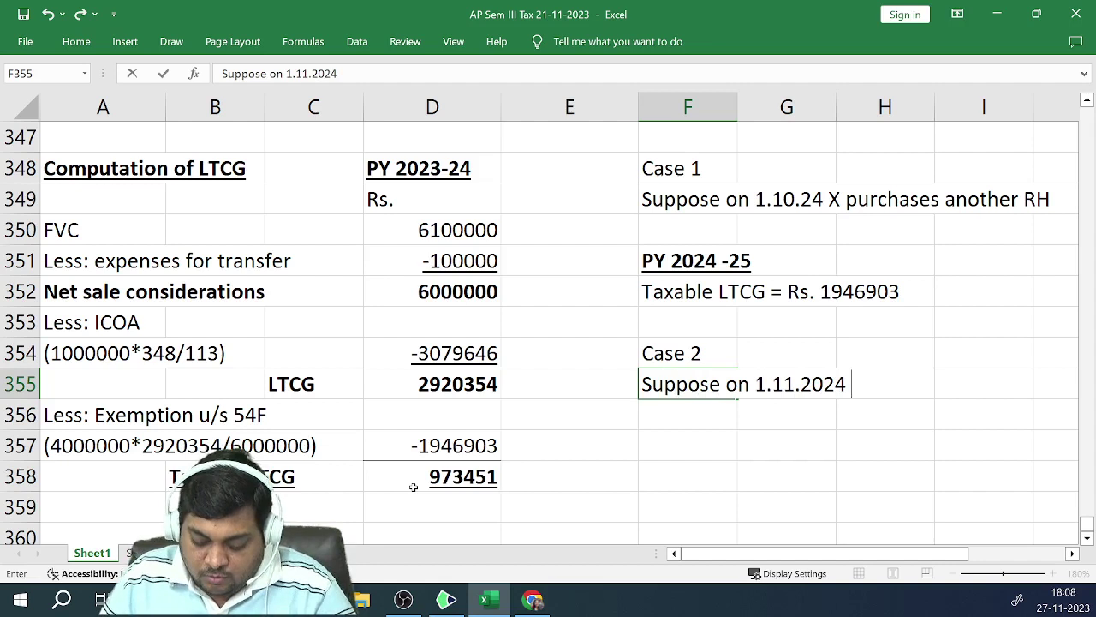
type(" ho")
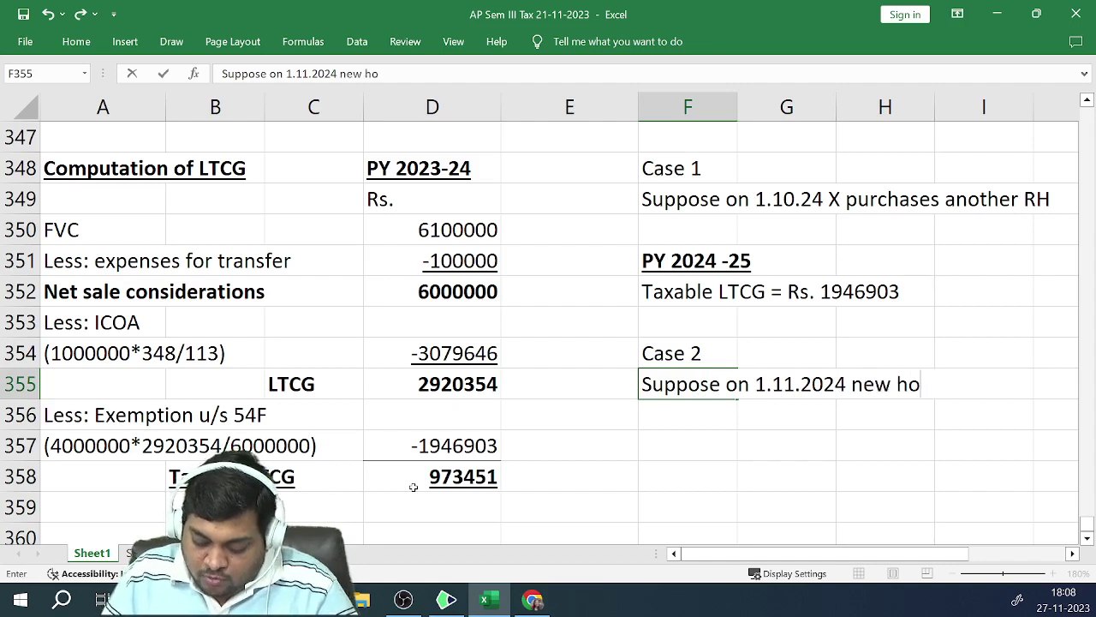
type("use sold for")
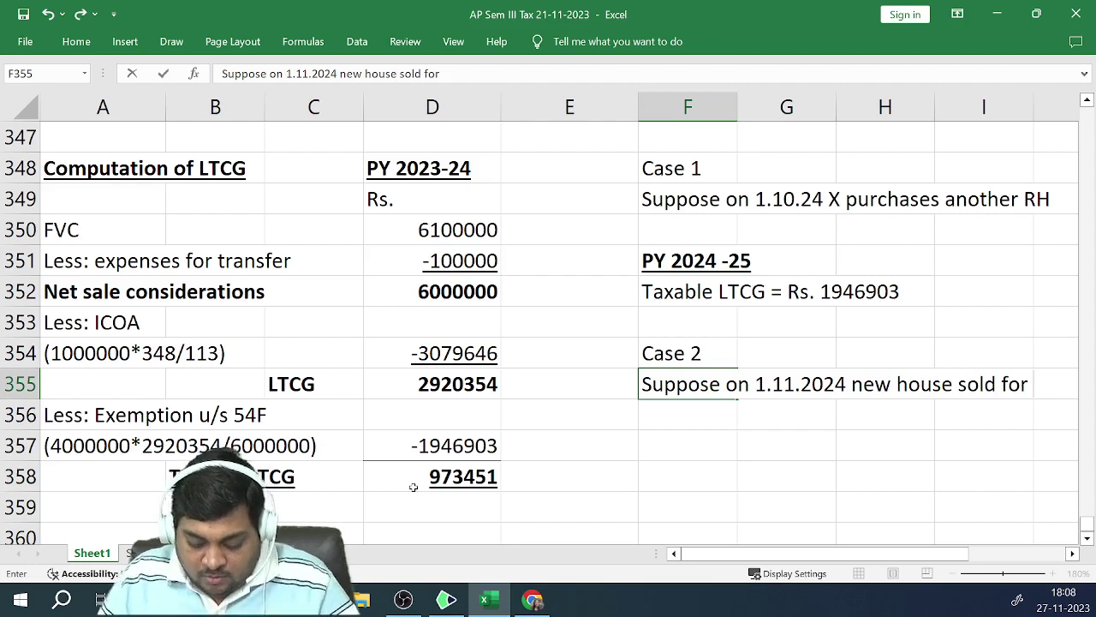
type(" $2")
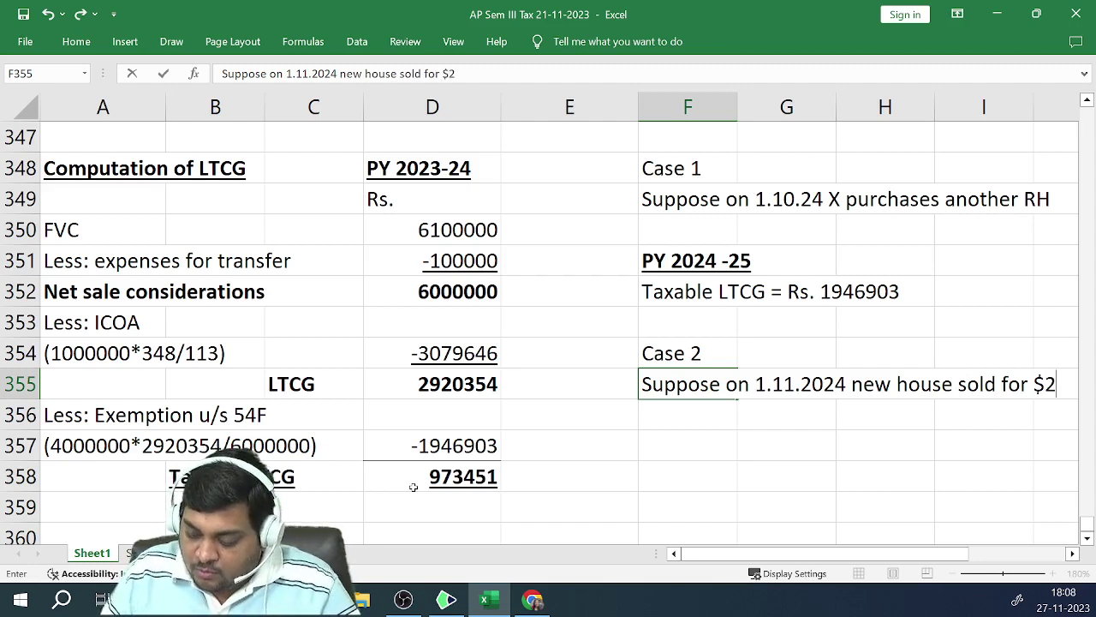
key("BackSpace")
key("BackSpace")
type("42 ")
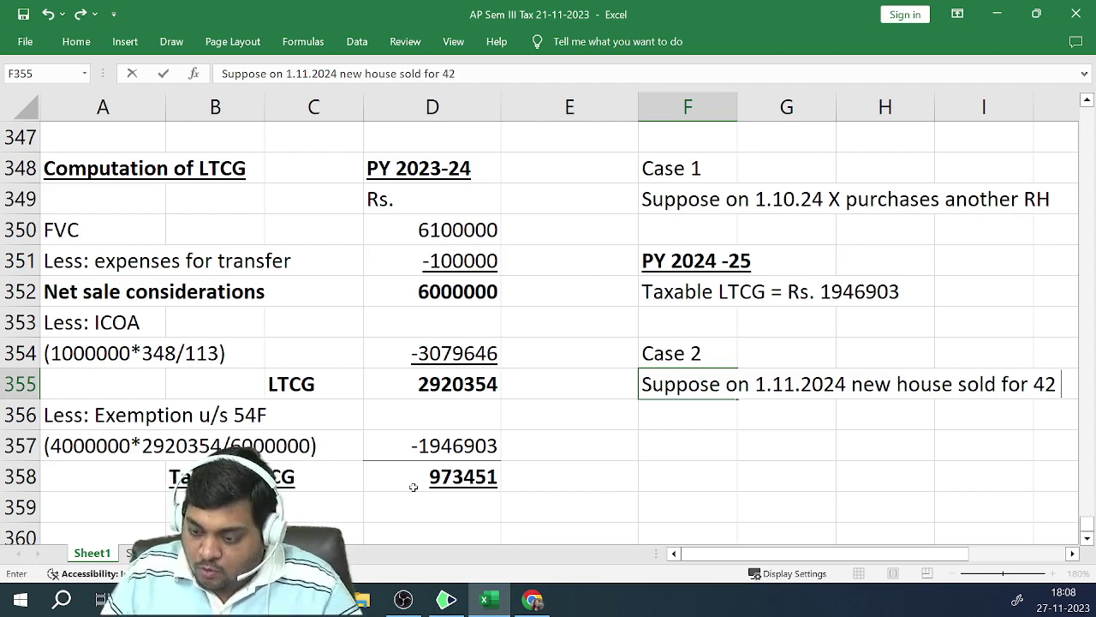
type("L")
Add a bold, underlined 'PY 2024-25' heading in F357 under Case 2
key("Return")
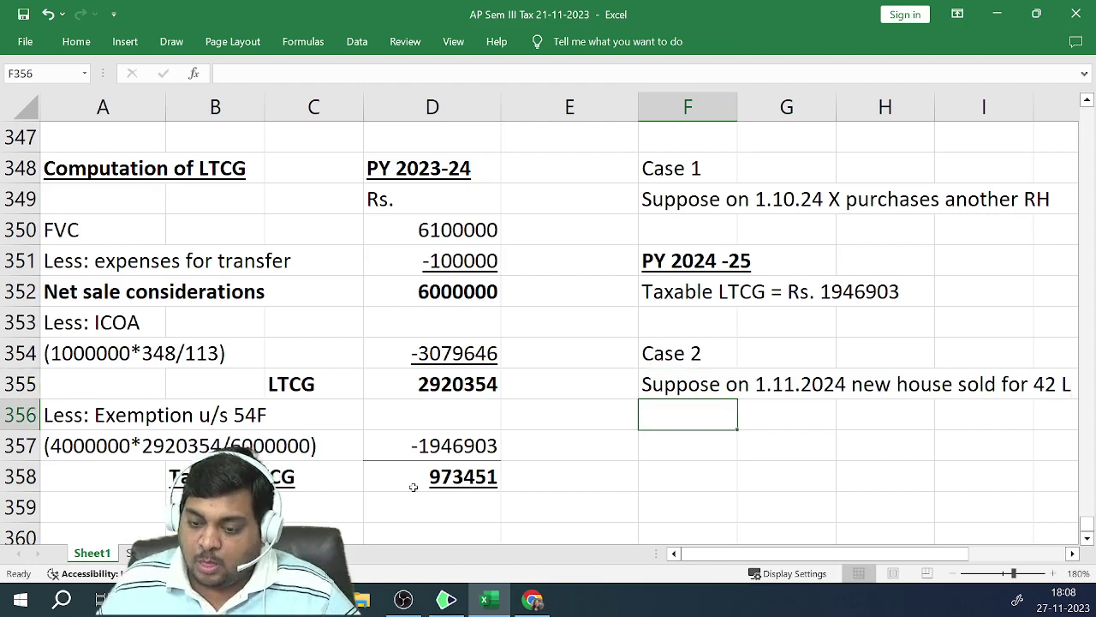
key("Down")
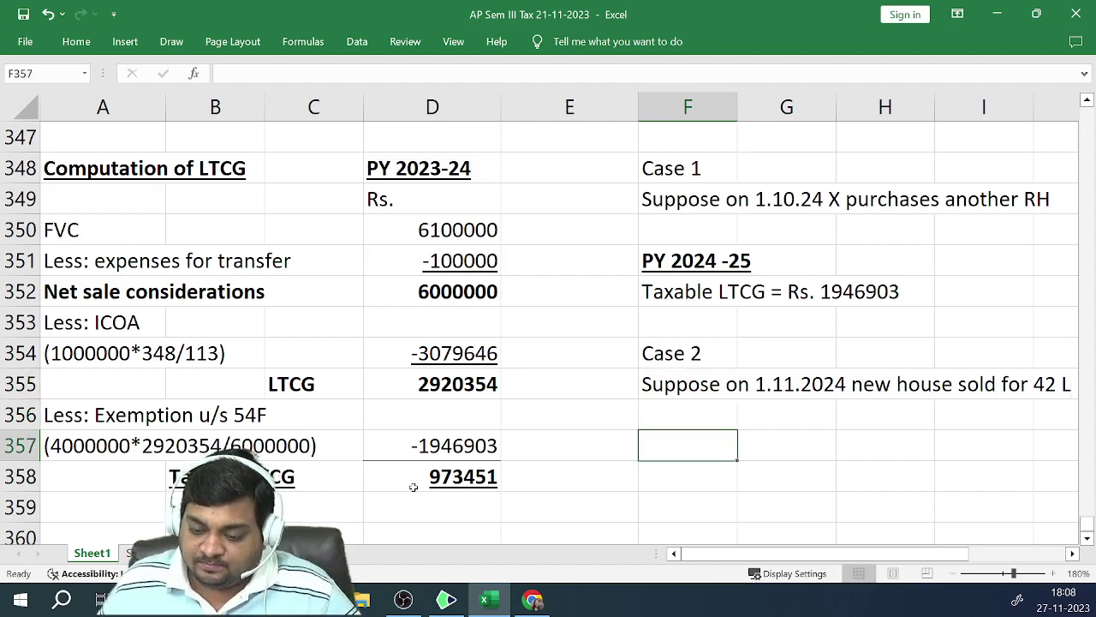
type("PY")
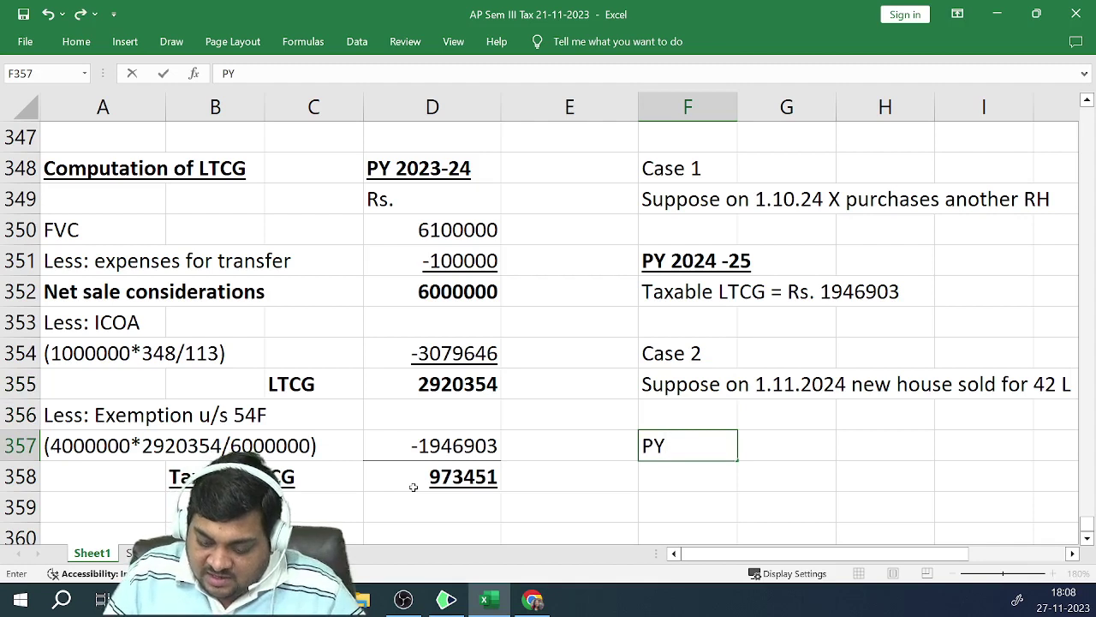
type(" 2024-25")
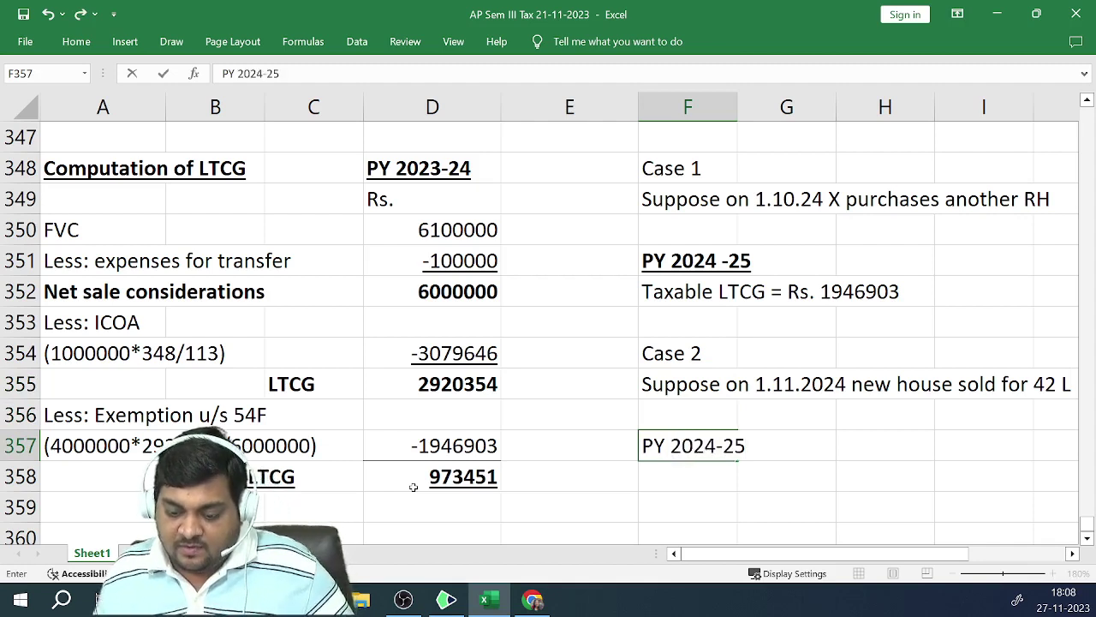
key("Return")
key("Up")
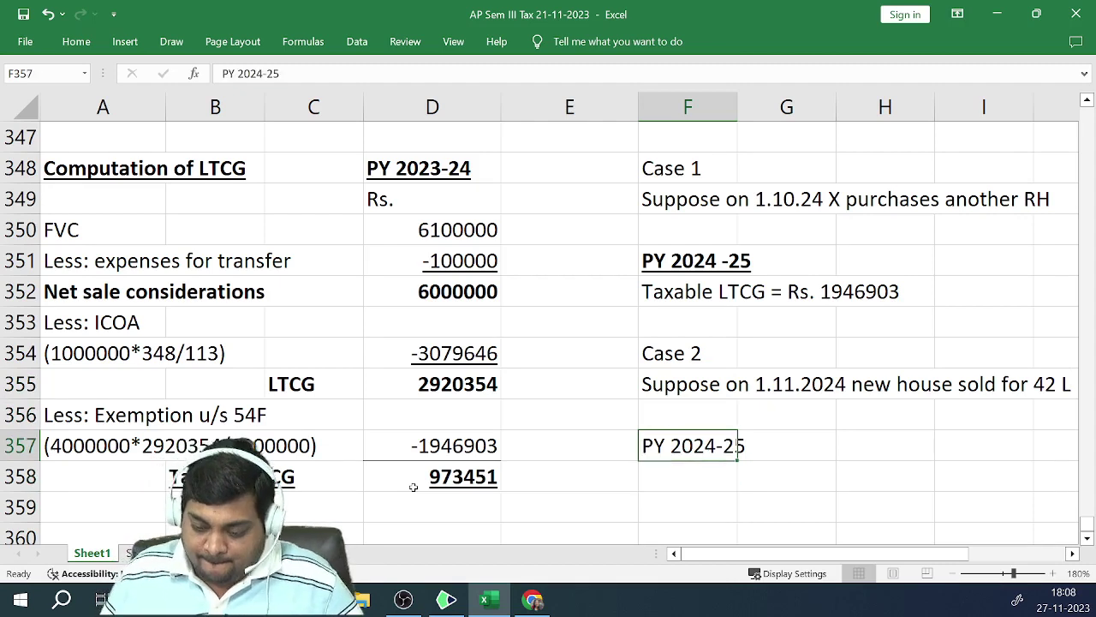
key("ctrl+b")
key("ctrl+u")
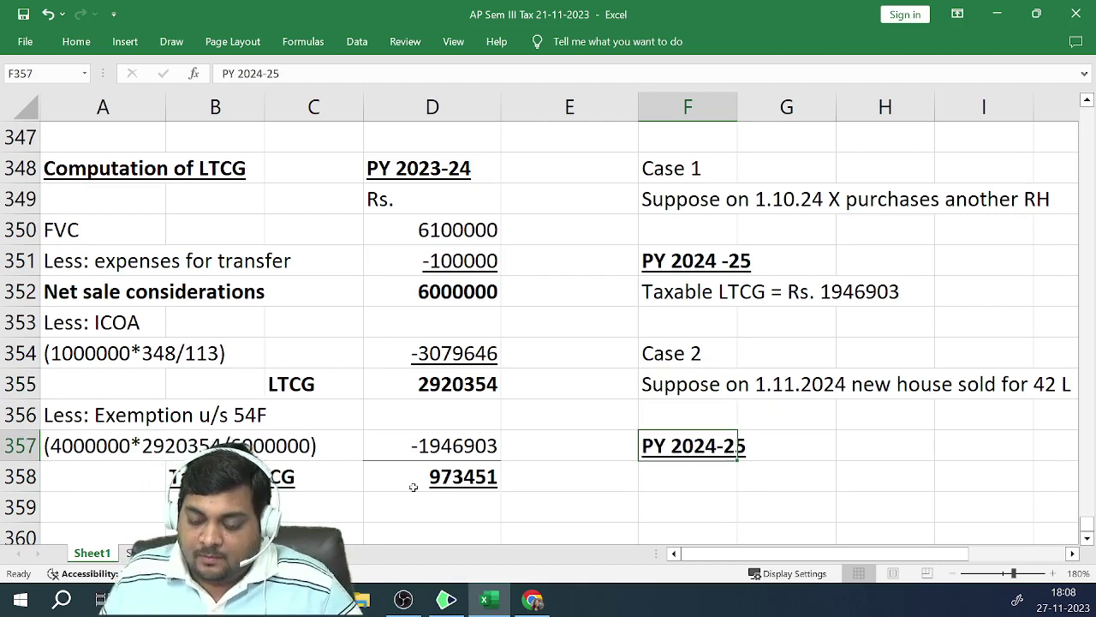
Copy the 'Taxable LTCG = Rs. 1946903' line from F352 into F358
key("Up")
key("Up")
key("Up")
key("Up")
key("Up")
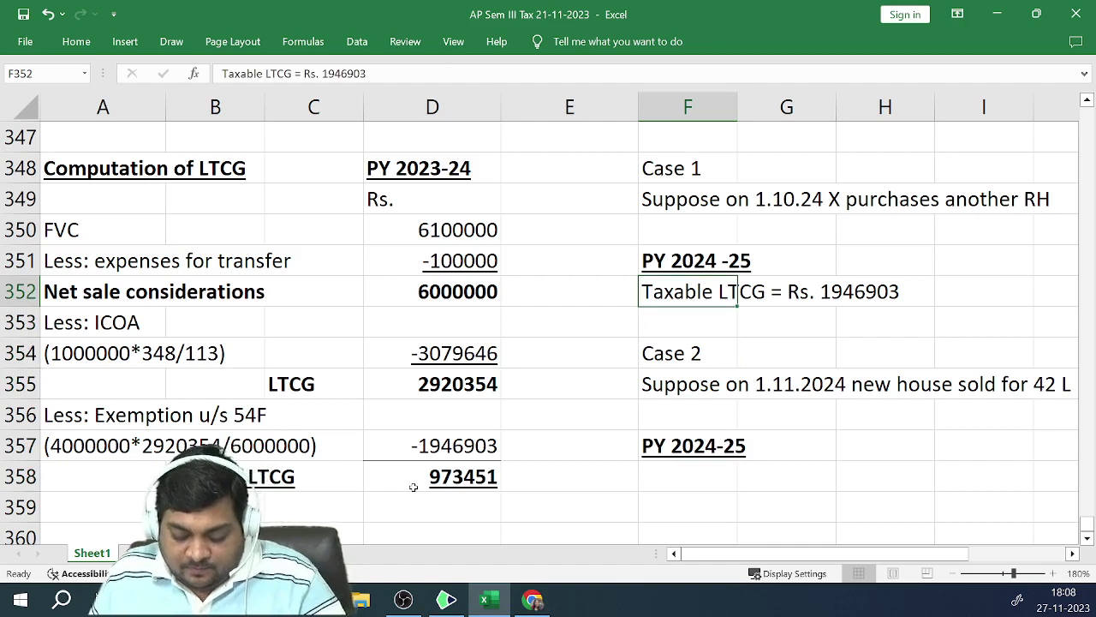
key("ctrl+c")
key("Down")
key("Down")
key("Down")
key("Down")
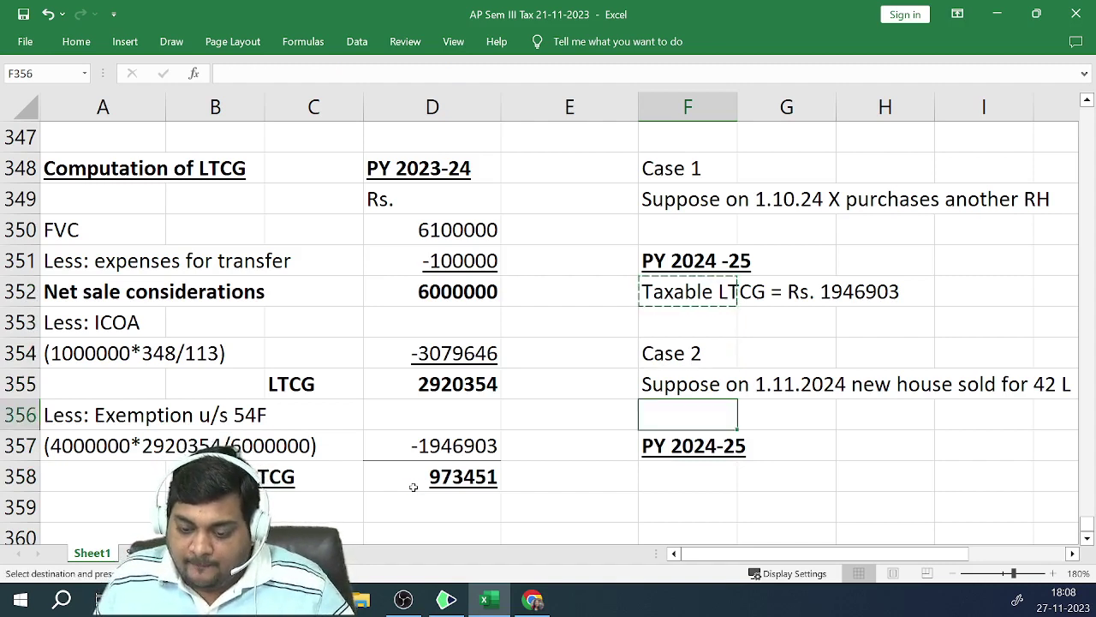
key("Down")
key("Down")
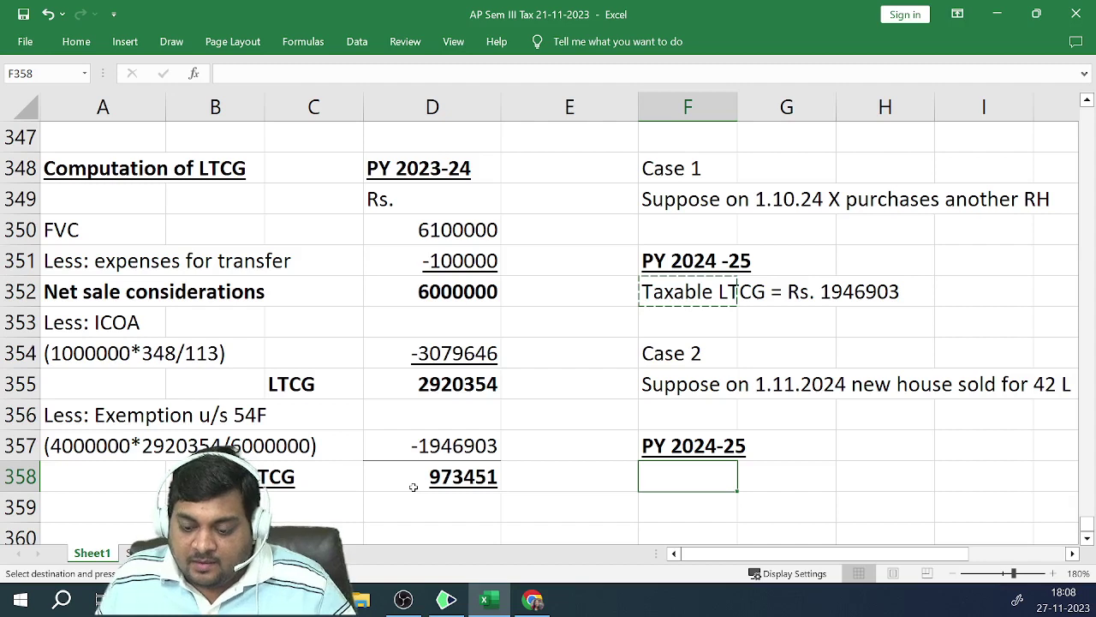
key("Return")
Type 'Plus CG on sale of new house' in F359, bold and underlined
key("Down")
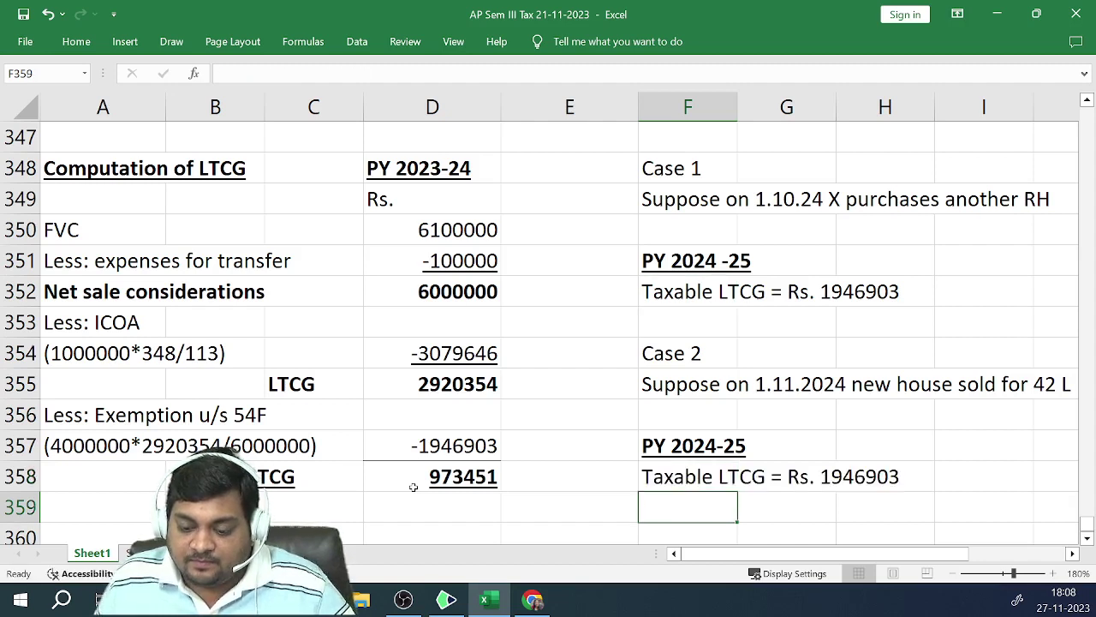
type("Pluas")
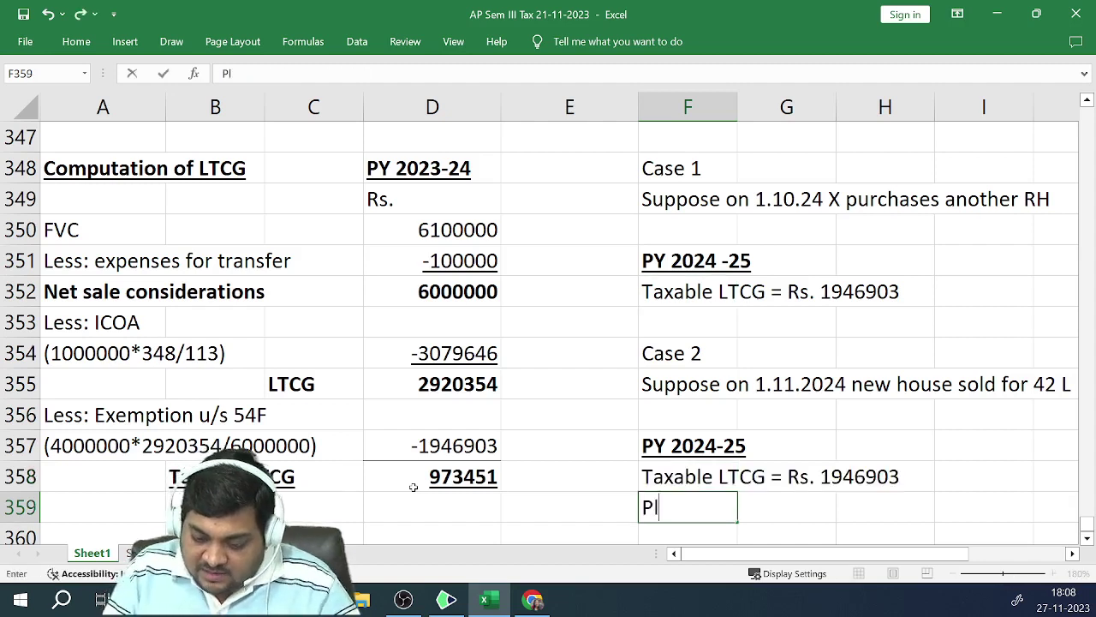
key("BackSpace")
key("BackSpace")
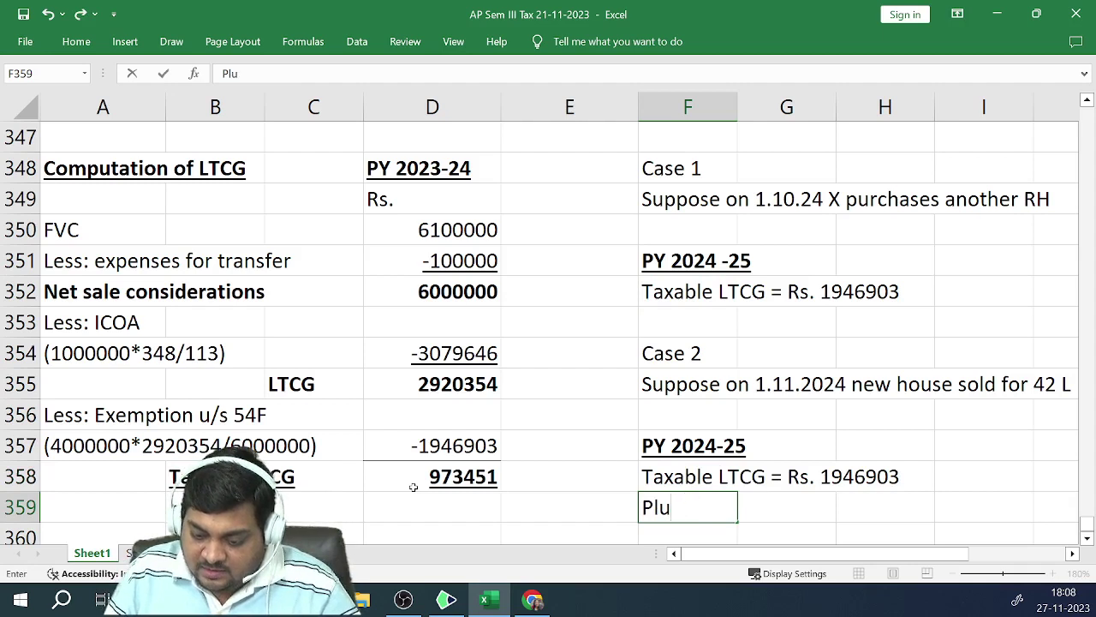
type("s CG")
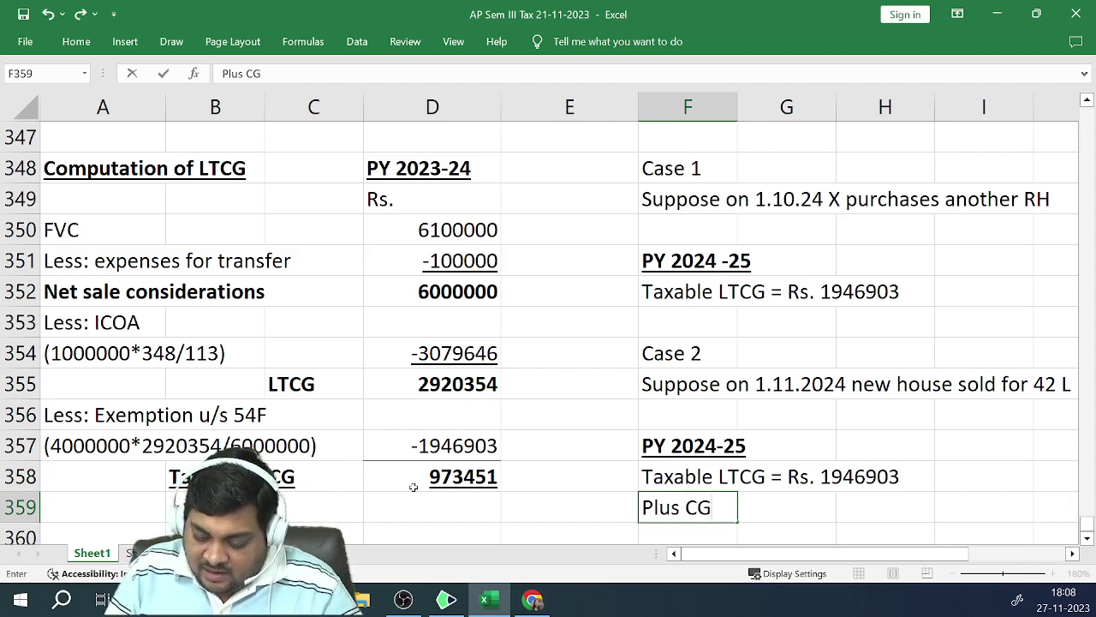
type(" on sal")
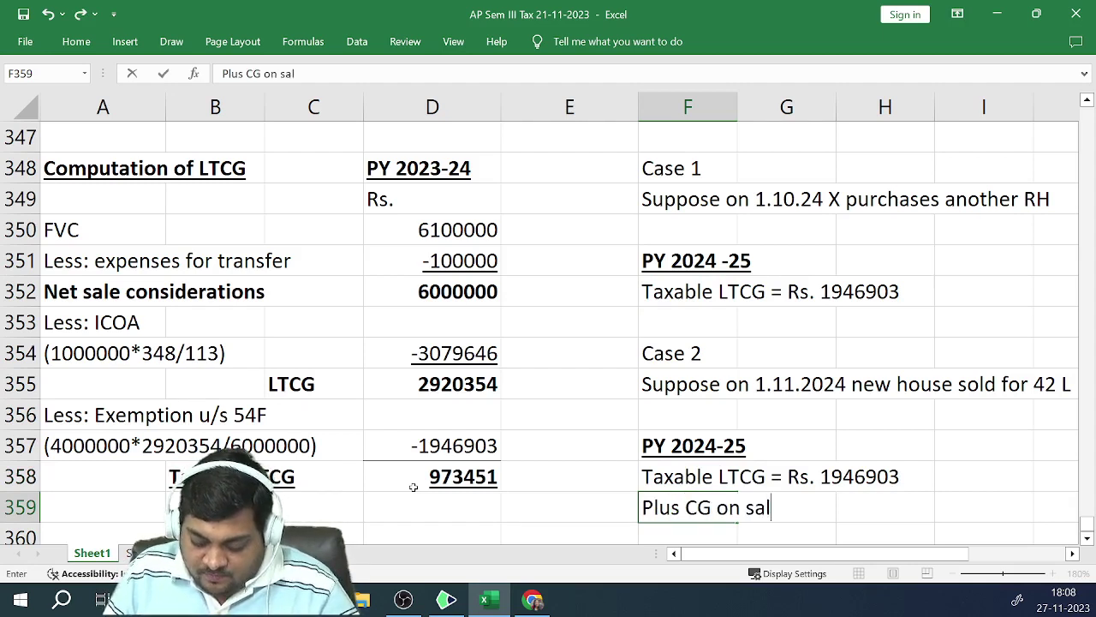
type("e of new")
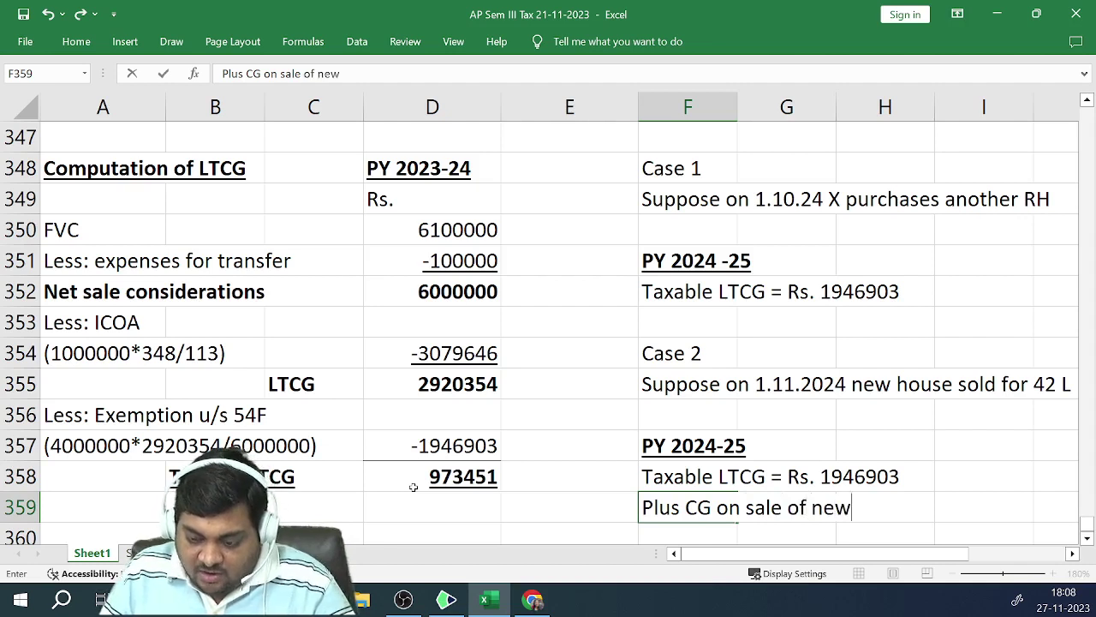
type(" house")
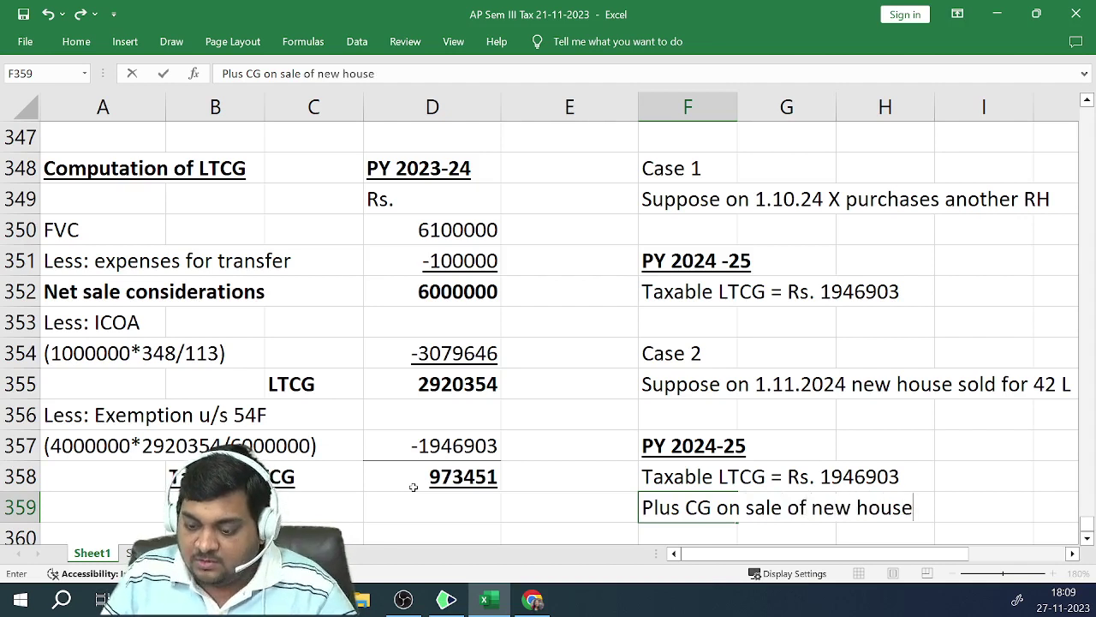
key("ctrl+Return")
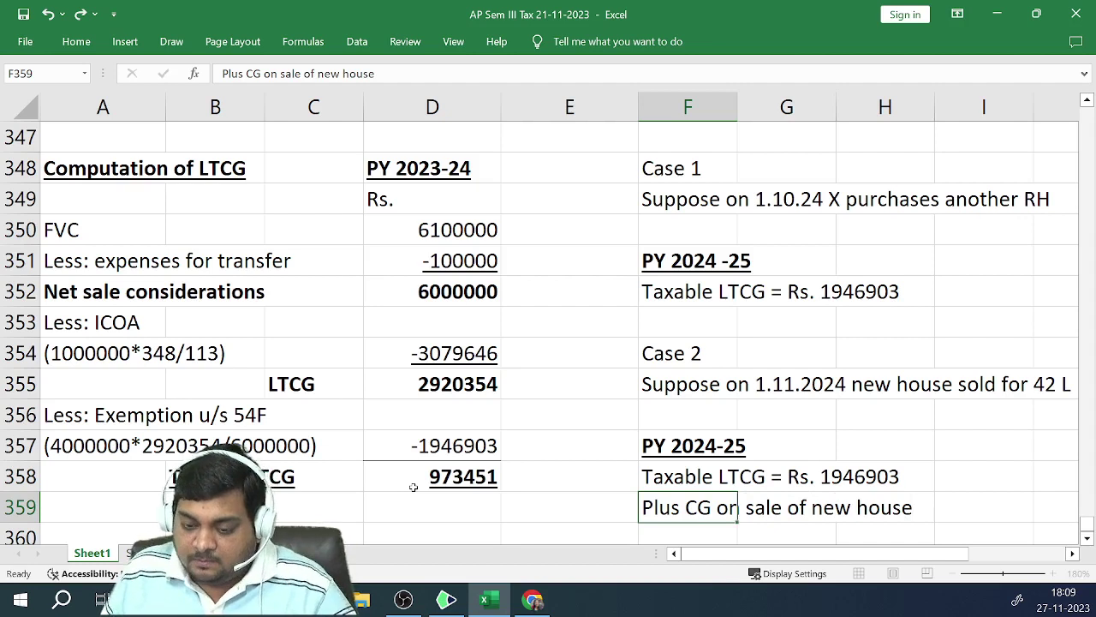
key("Down")
key("Up")
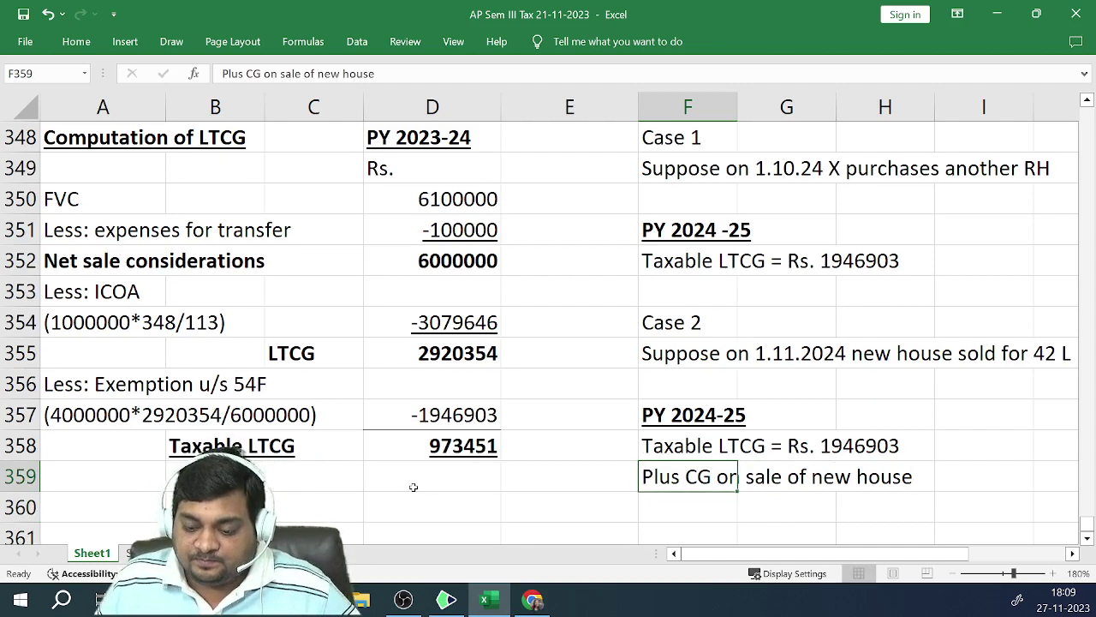
key("ctrl+b")
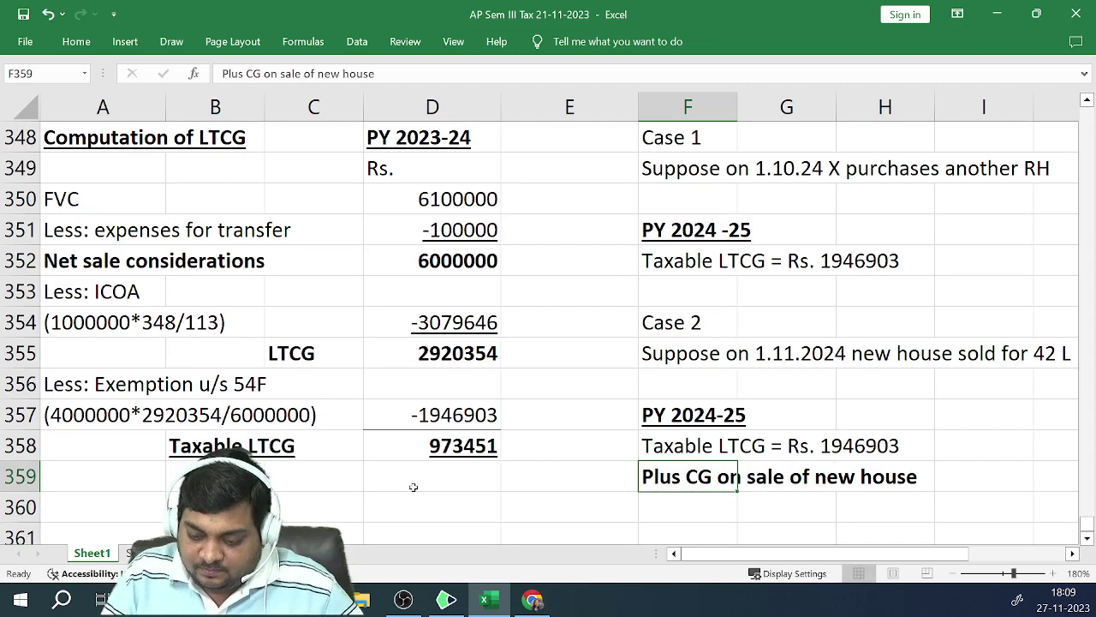
key("ctrl+u")
key("Down")
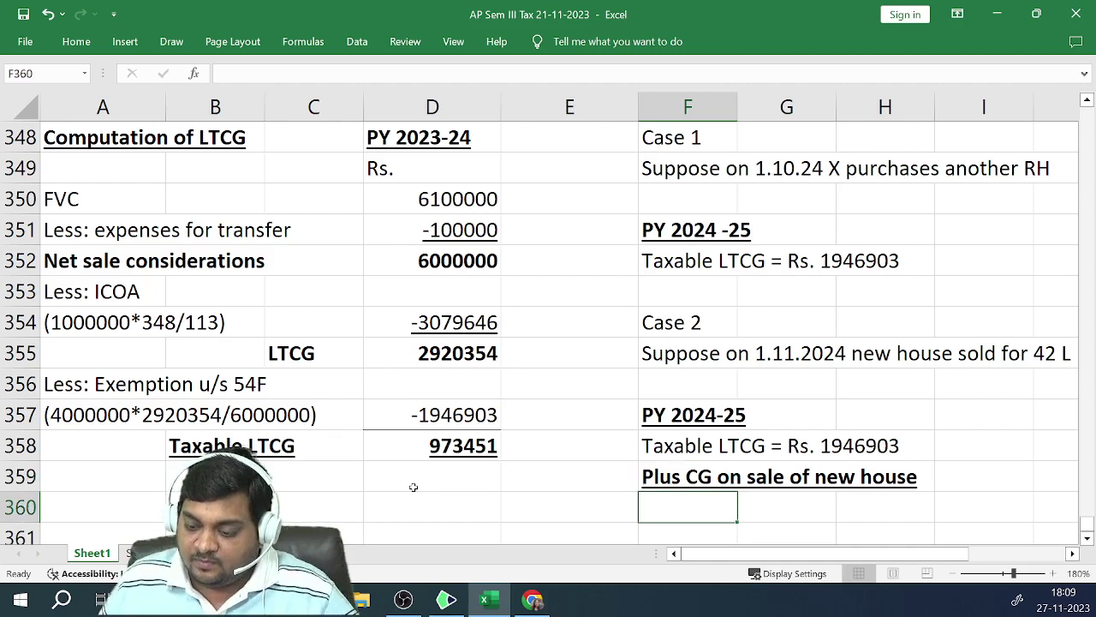
Add the note 'POH = STCA' in column I beside the Plus CG line
key("Up")
key("Right")
key("Right")
key("Right")
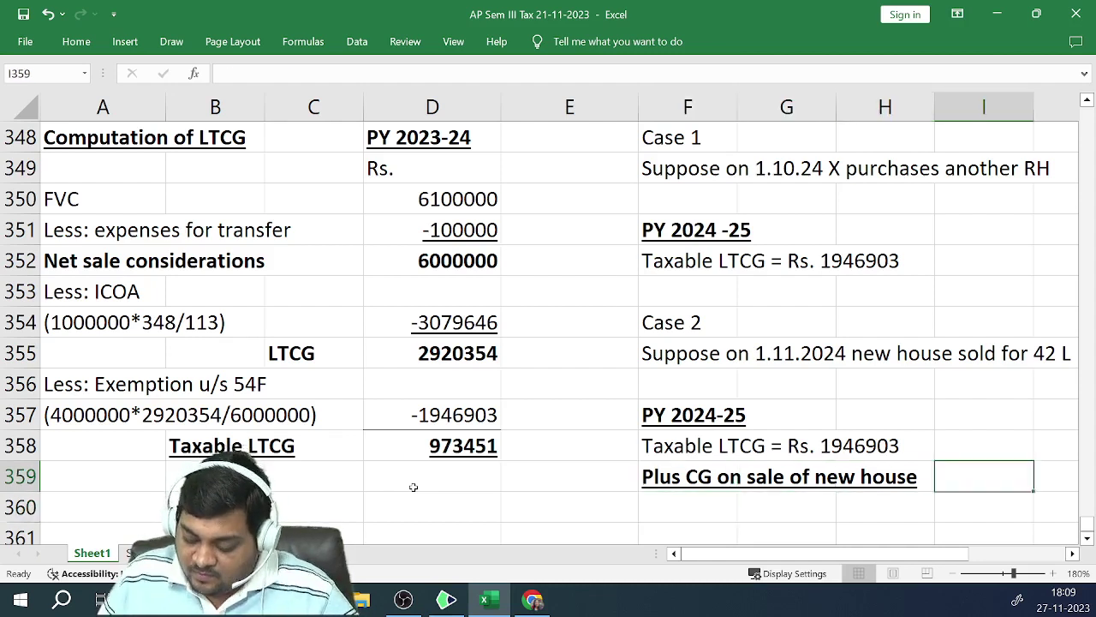
type("POH = ")
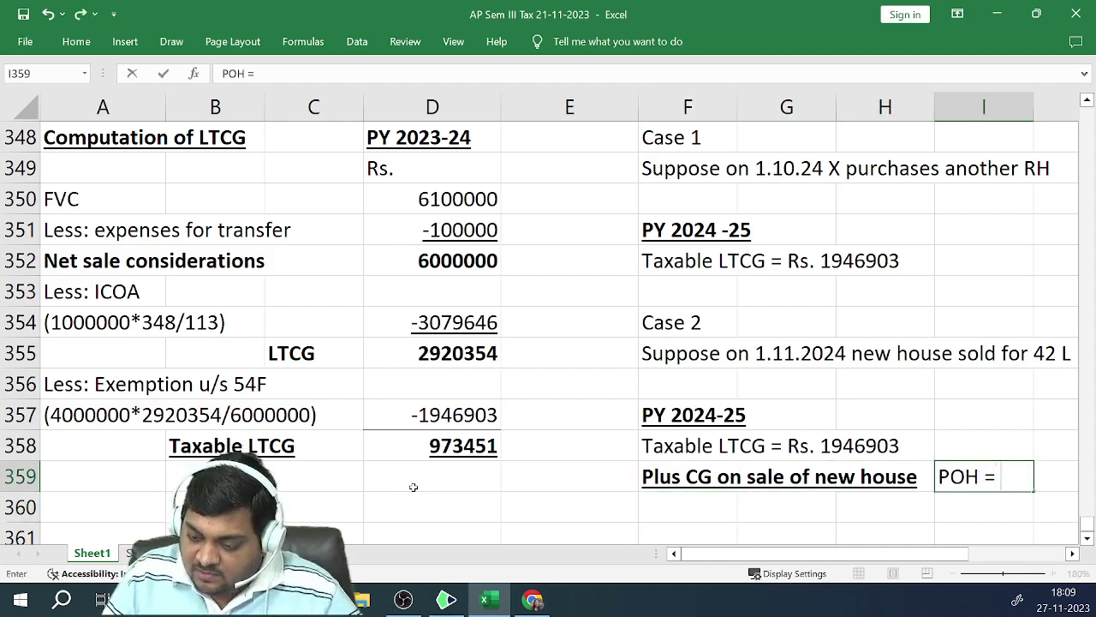
type("STCA")
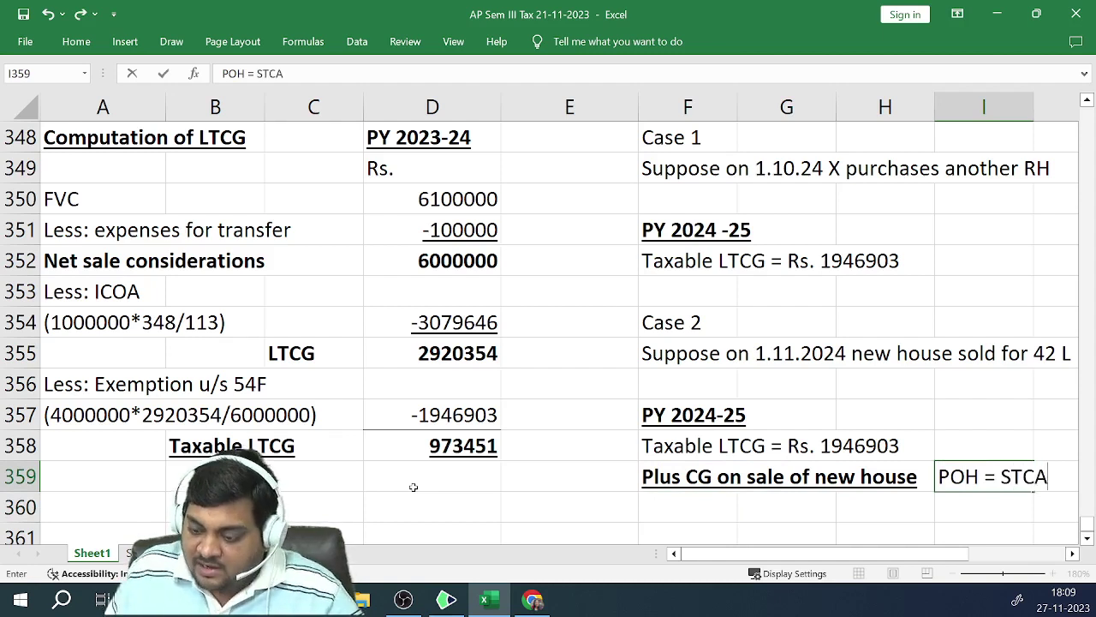
key("Return")
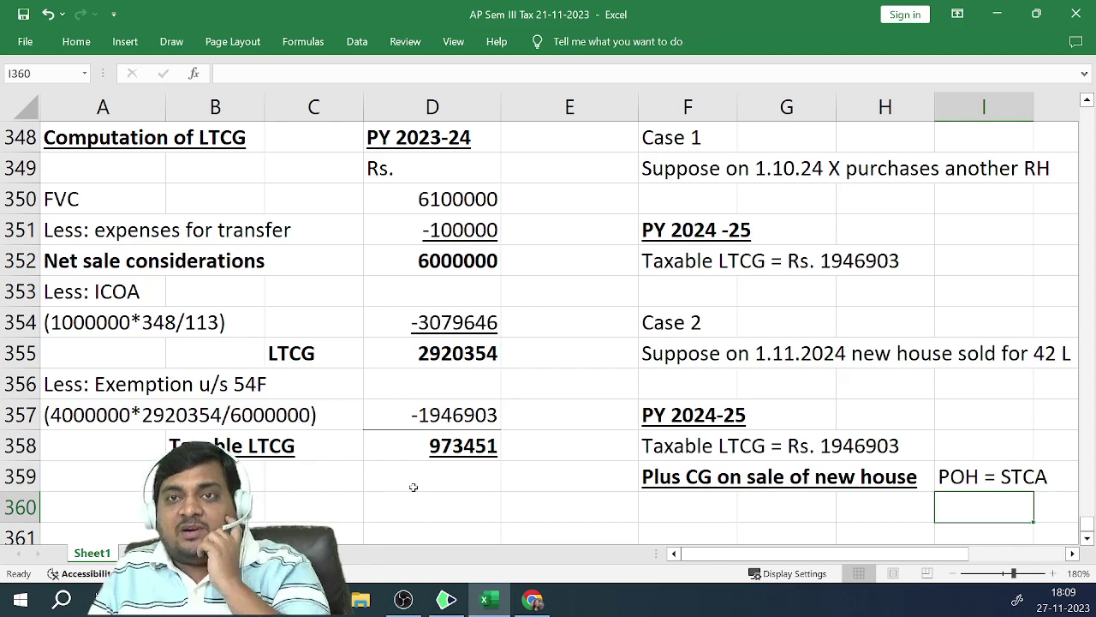
Enter 'STCG = 4200000 - 4000000 = Rs. 200000' in F360 on the next row
key("Left")
key("Left")
key("Left")
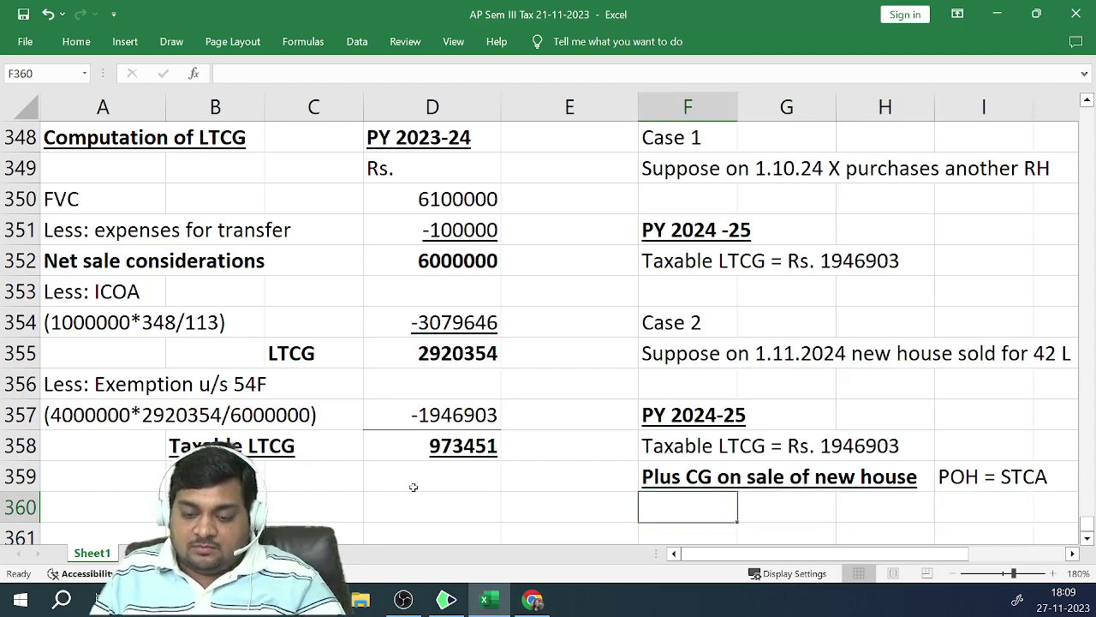
type("STCG = ")
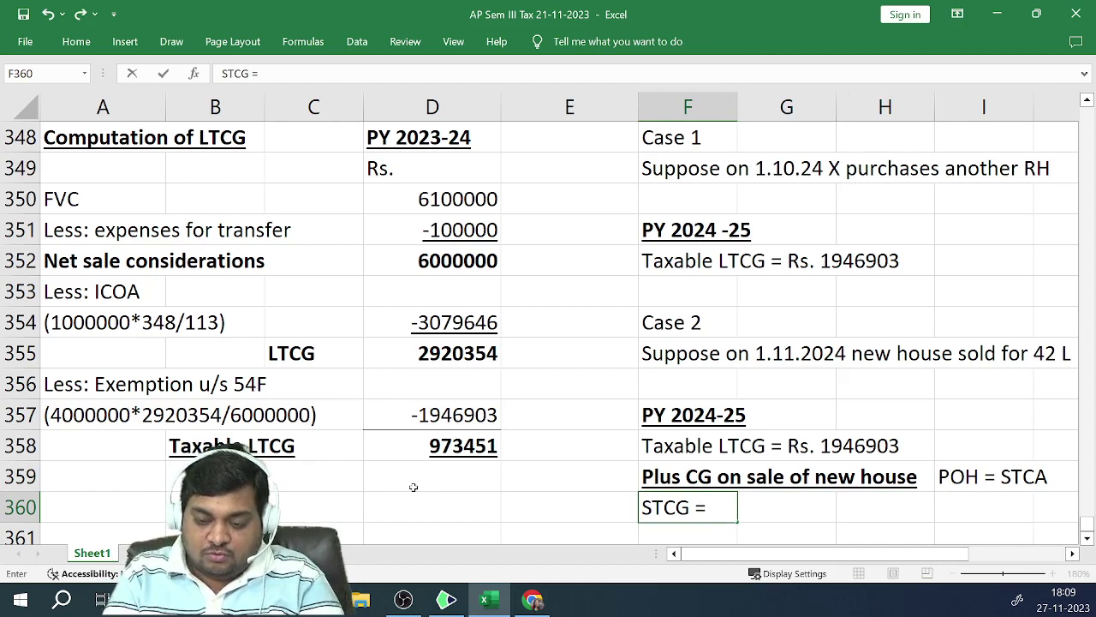
type("Rs")
key("BackSpace")
key("BackSpace")
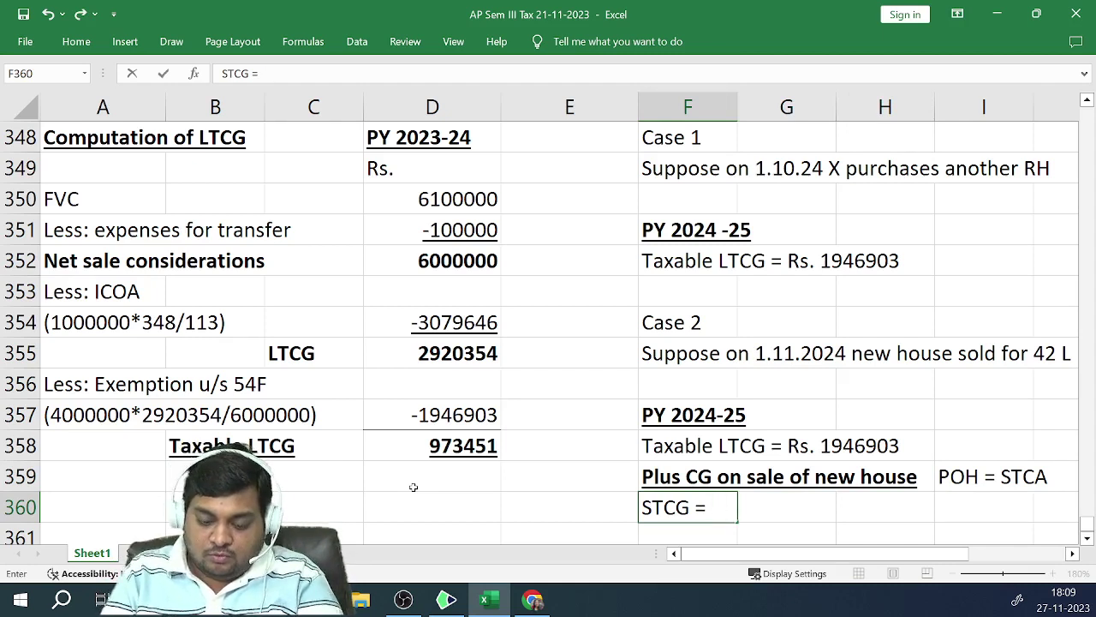
type("4200000")
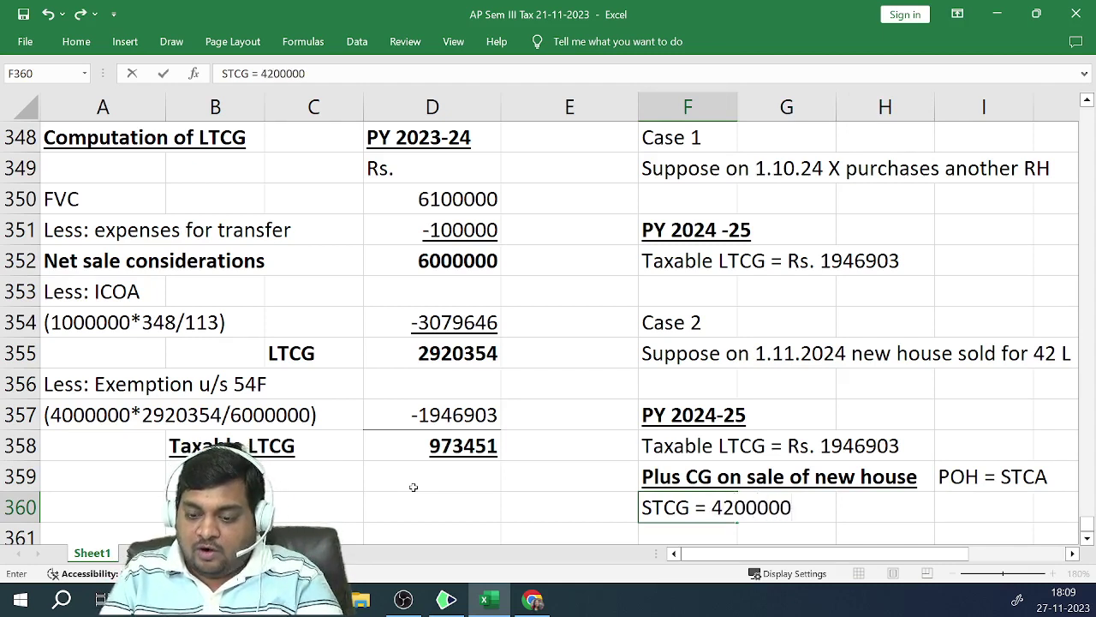
type(" - 4")
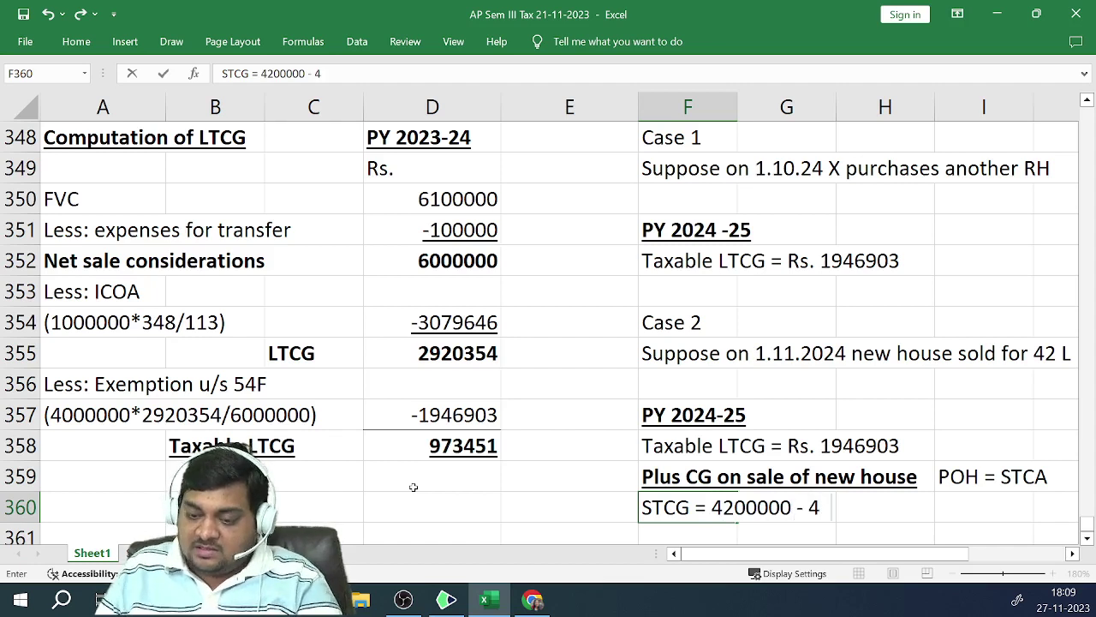
type("000000 =")
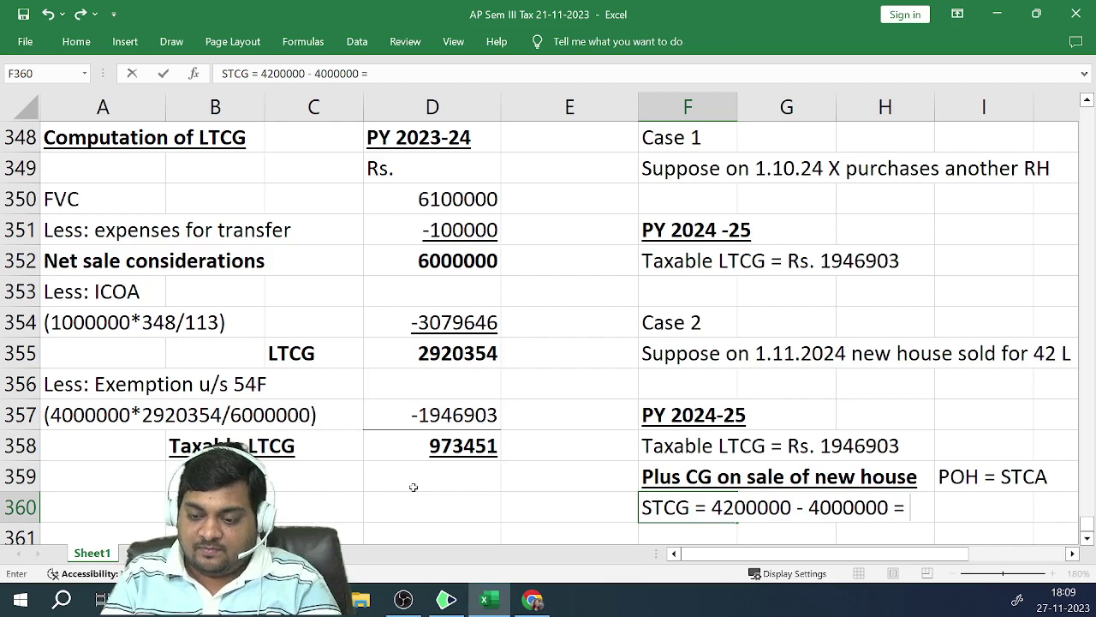
type(" Rs.")
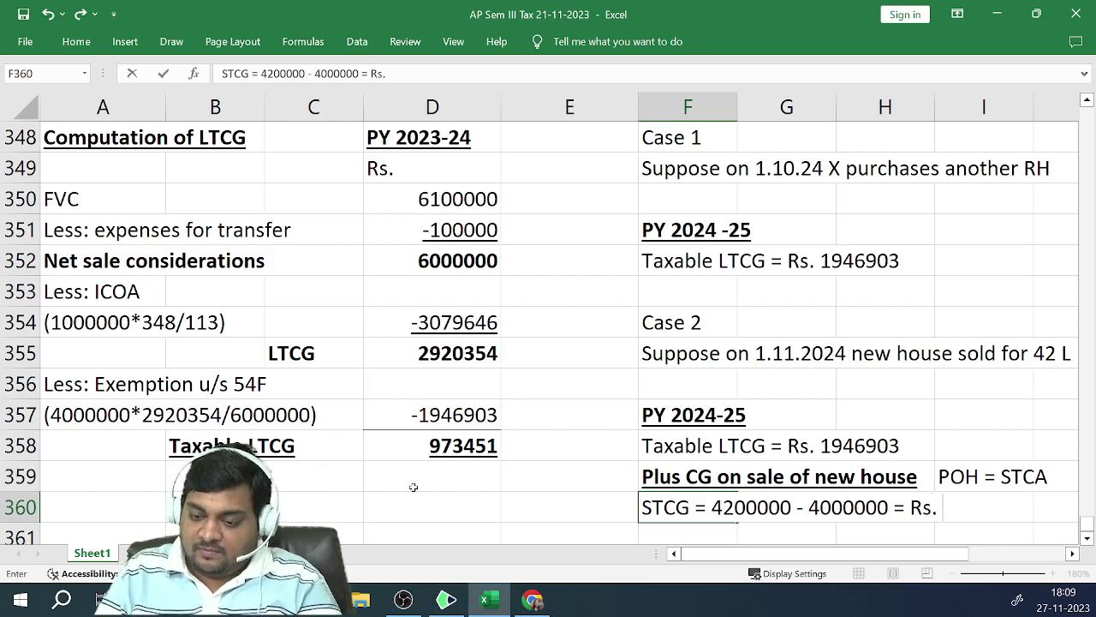
type(" 200000")
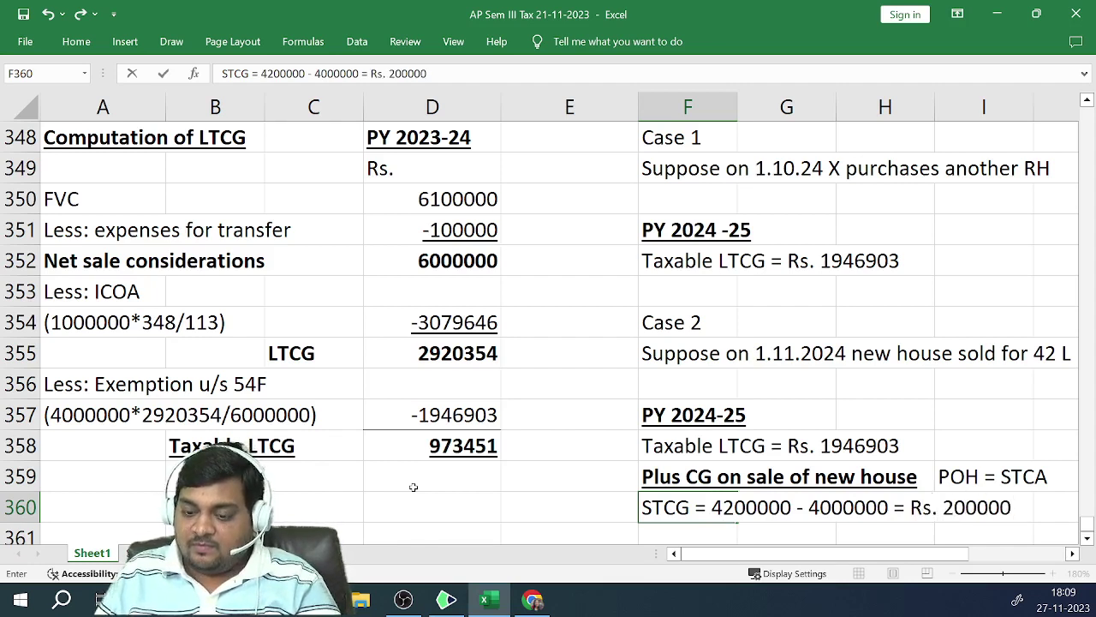
key("Return")
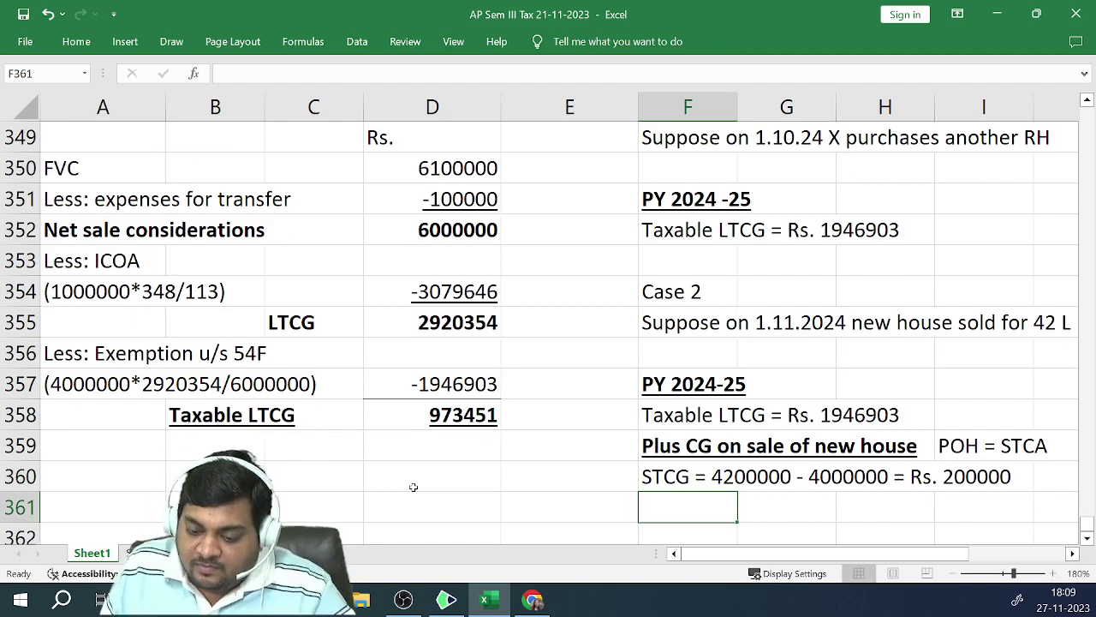
key("Up")
key("Up")
key("Up")
key("Up")
key("Up")
key("Up")
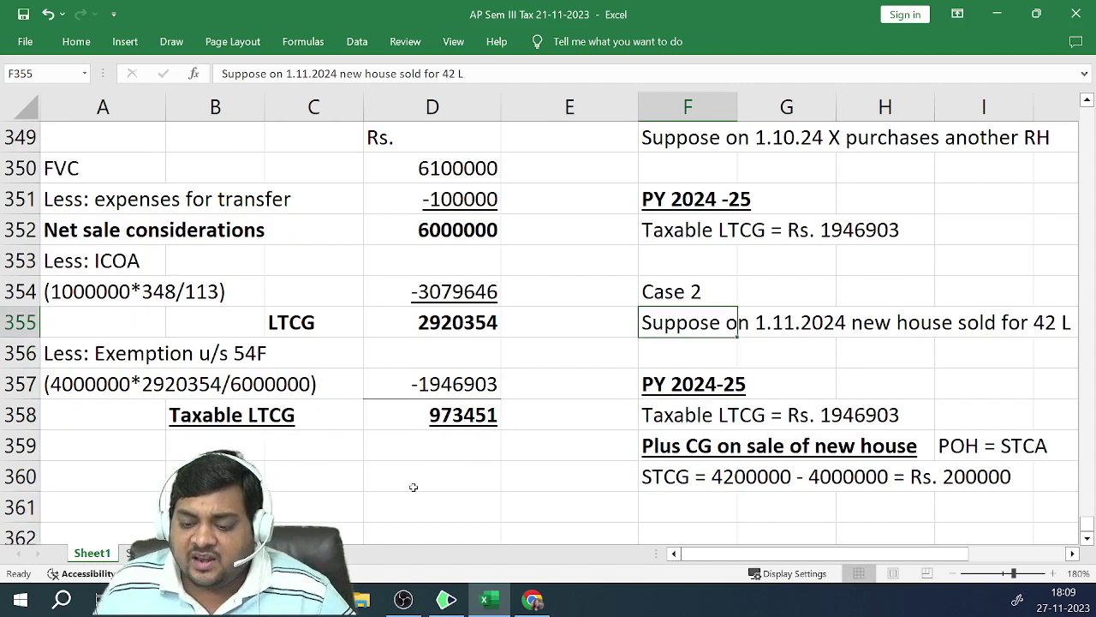
Fill F352:H352 yellow, then copy that fill onto F358:H358 with Format Painter
key("Up")
key("Up")
key("Up")
key("Up")
key("Up")
key("Up")
key("Up")
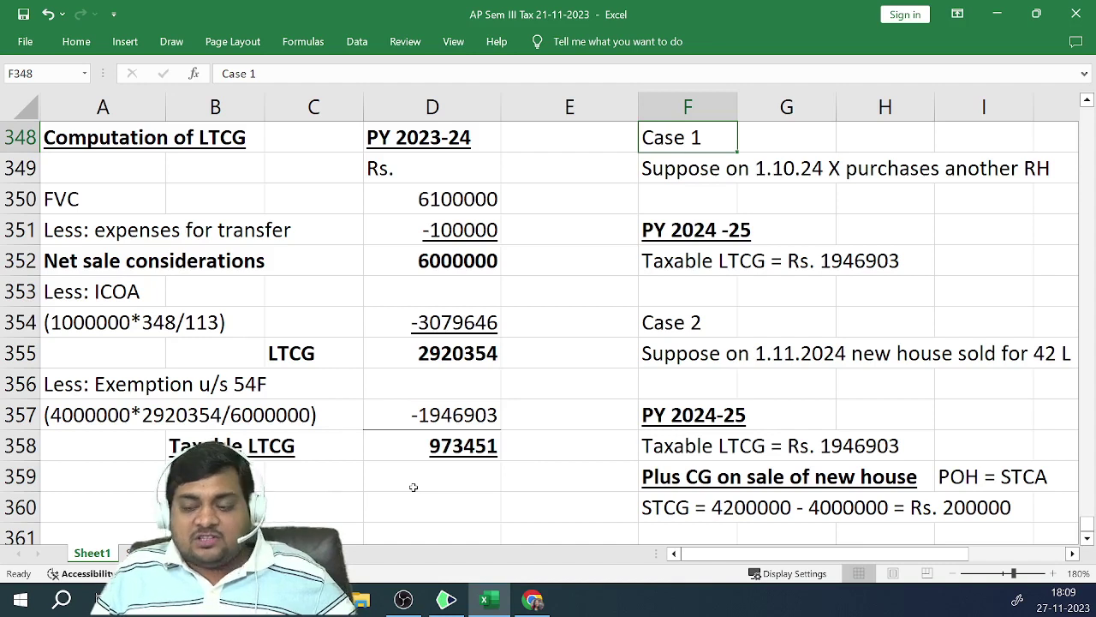
left_click(664, 263)
left_click_drag(777, 260, 872, 262)
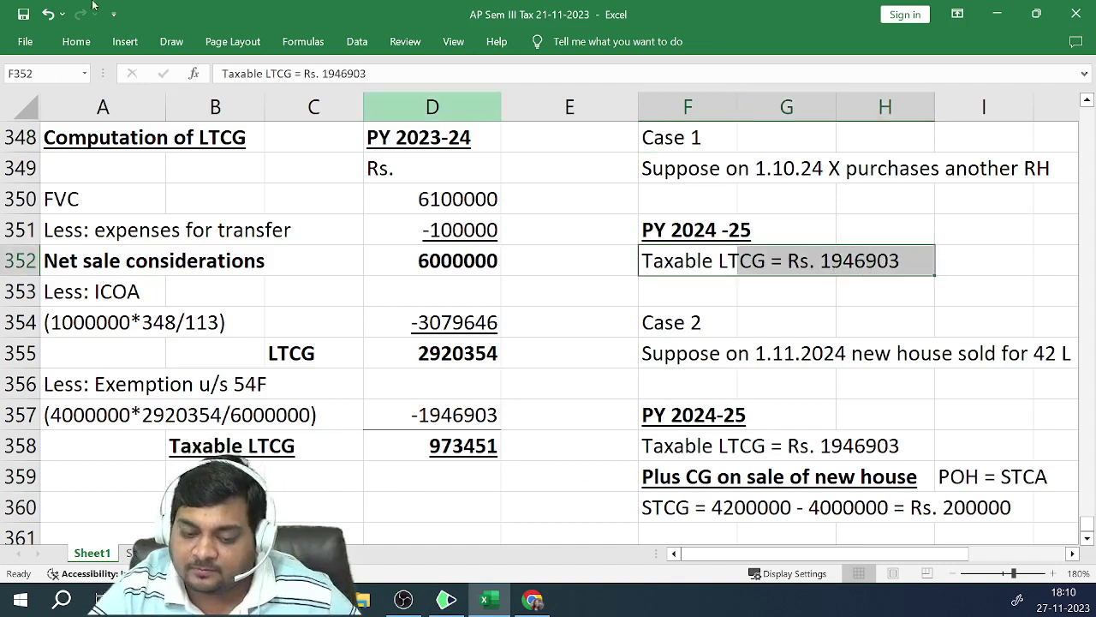
left_click(75, 43)
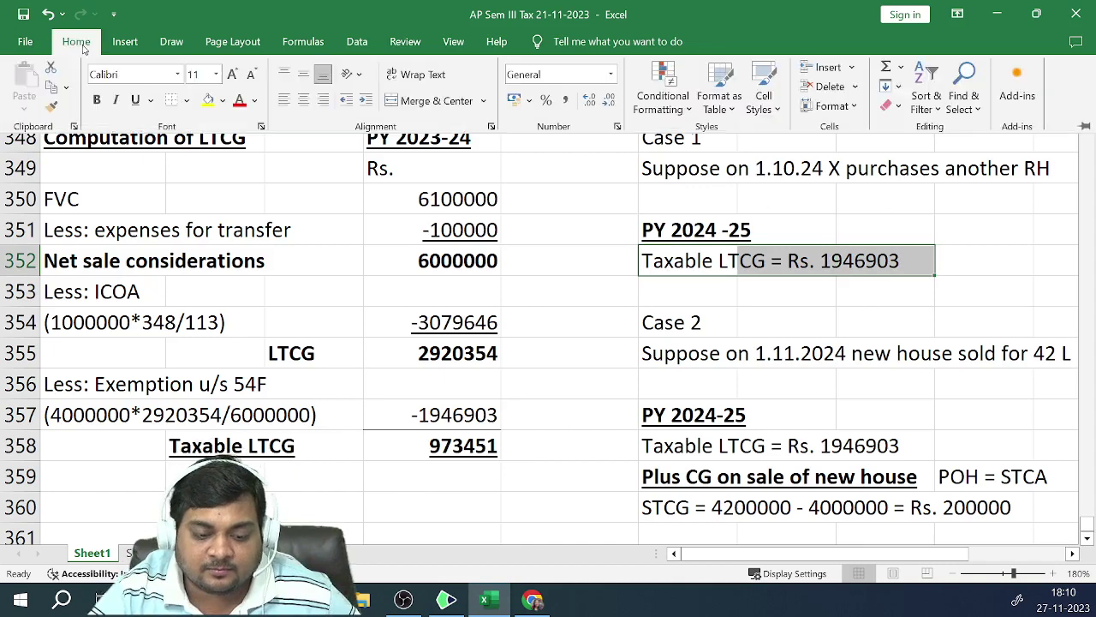
left_click(206, 101)
left_click(51, 105)
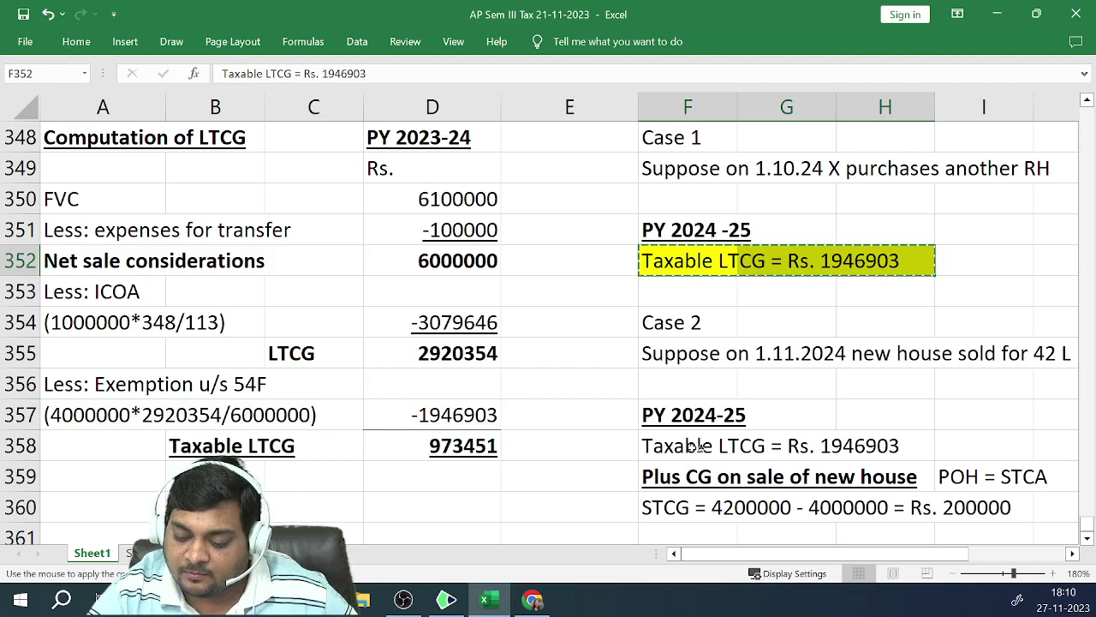
left_click_drag(695, 447, 894, 445)
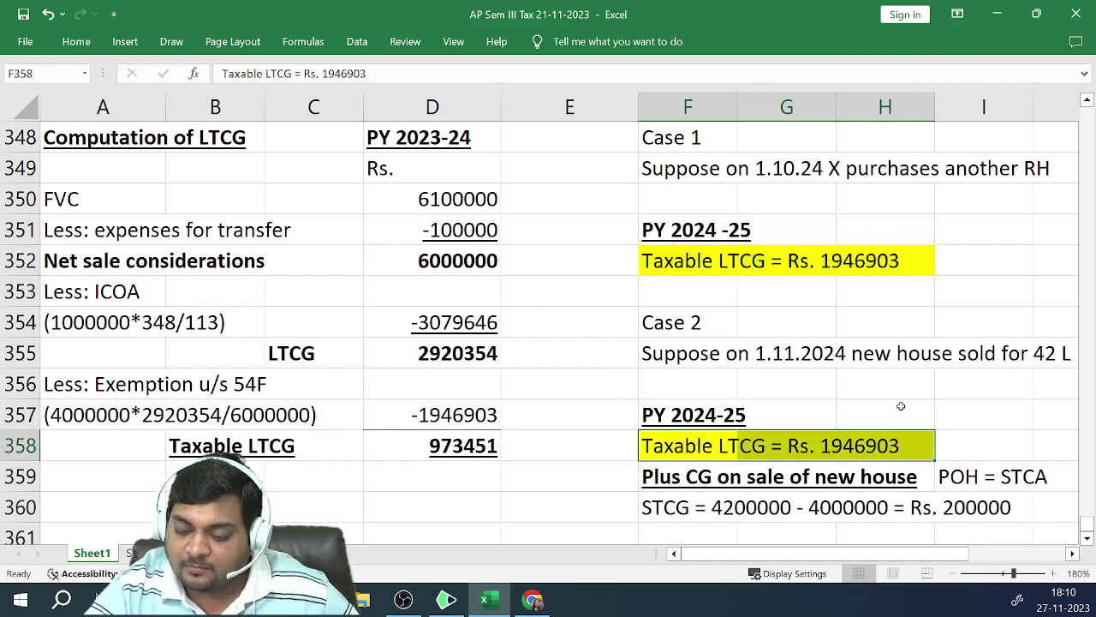
left_click(903, 405)
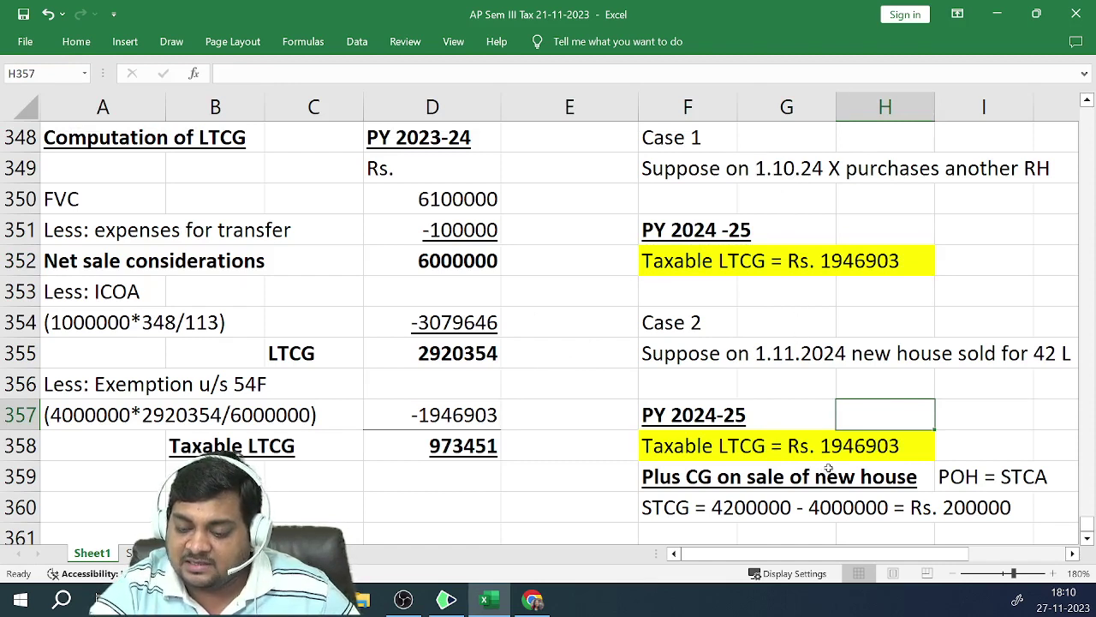
Type 'Purchase Another new house' in G348 and 'Sold New house within 3 years' in G354
left_click(797, 148)
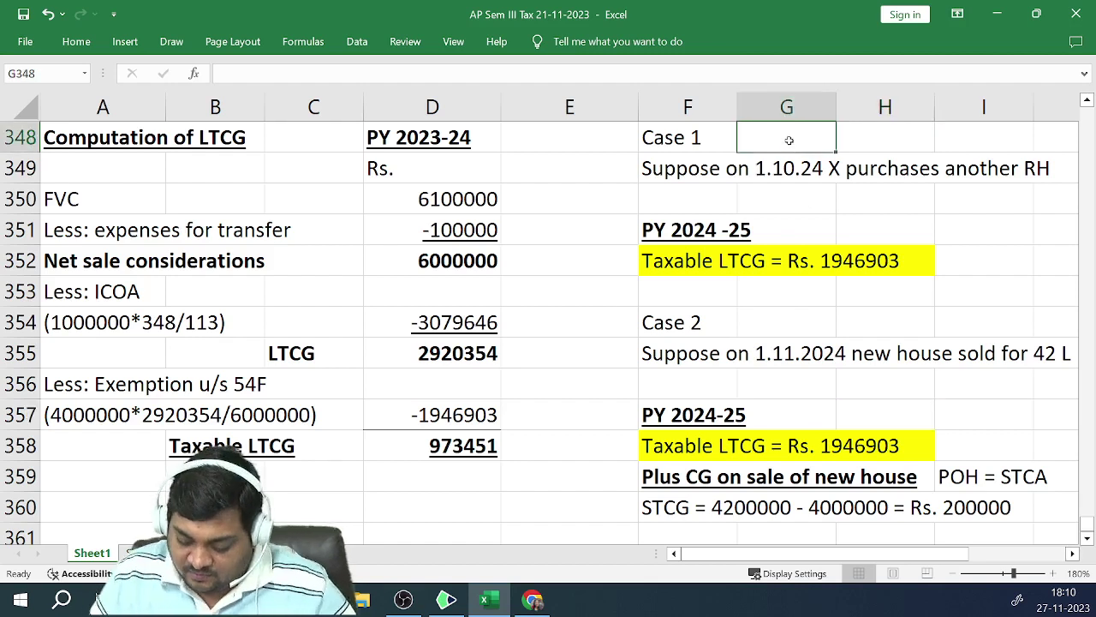
type("Purchase")
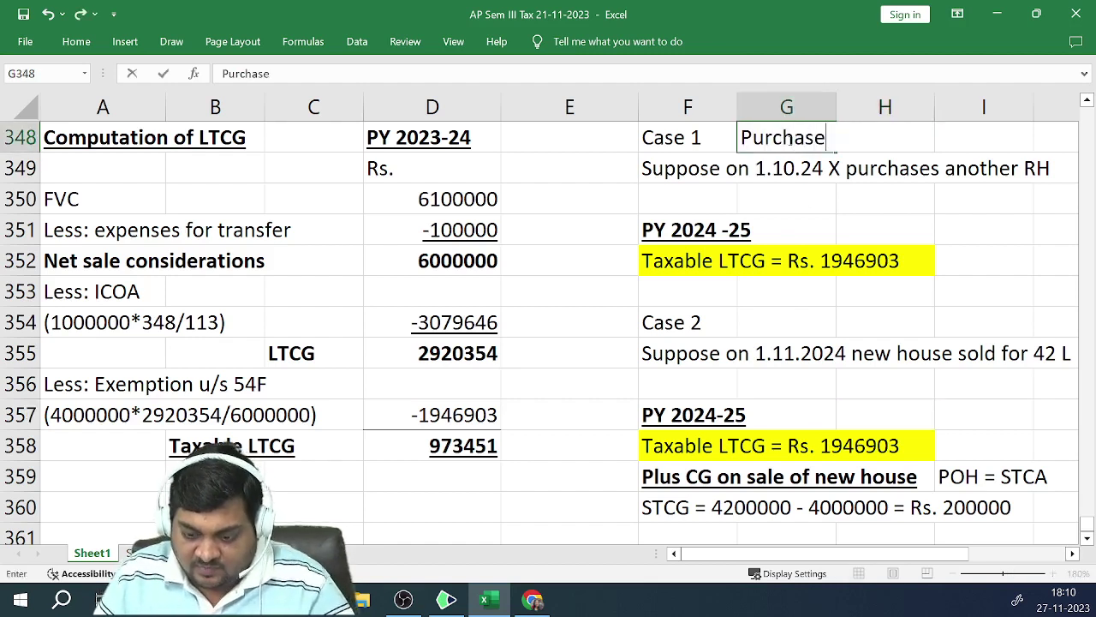
type(" Anothe")
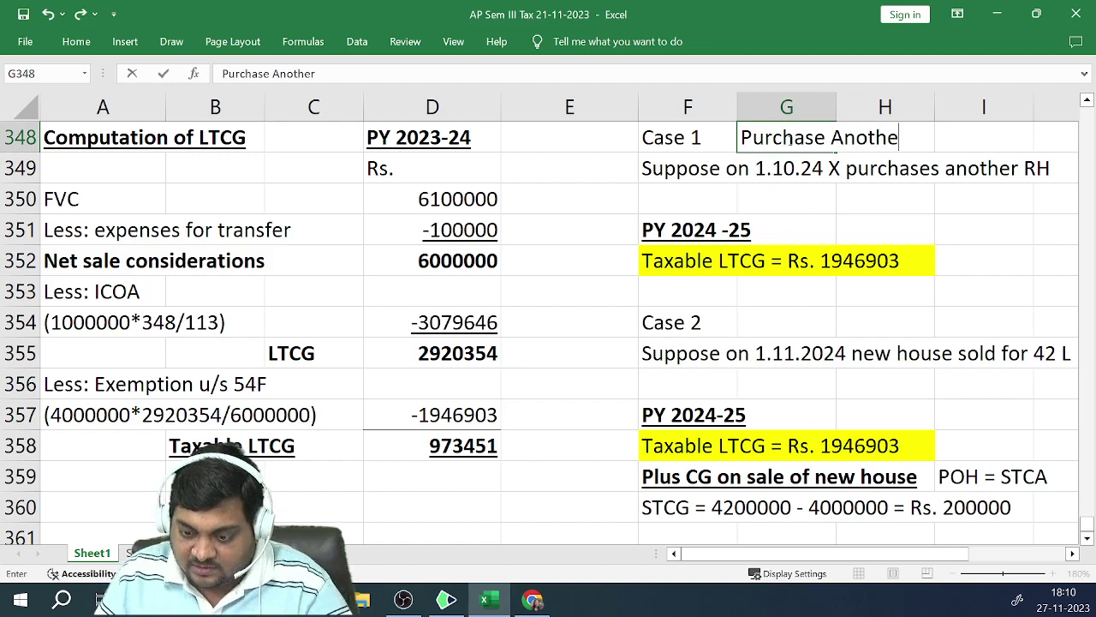
type("r new hou")
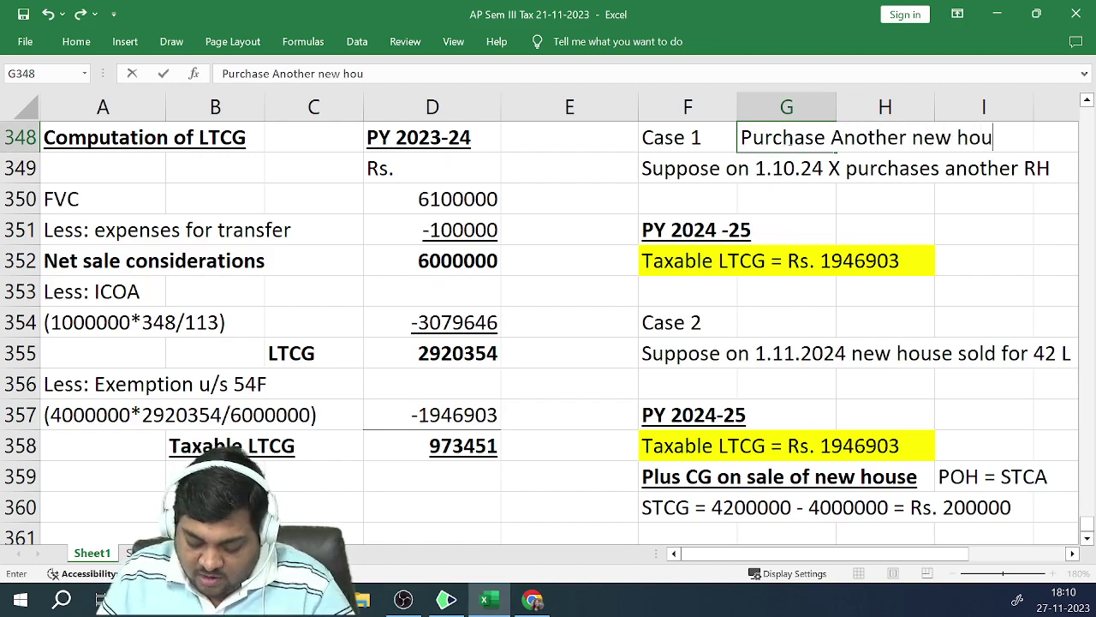
type("se")
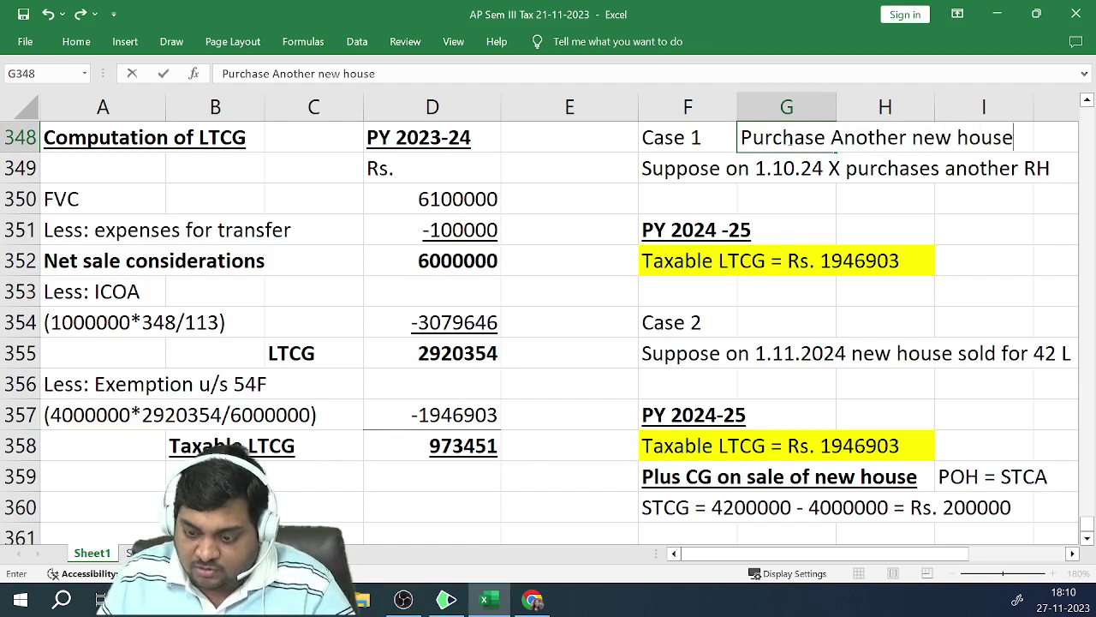
left_click(762, 324)
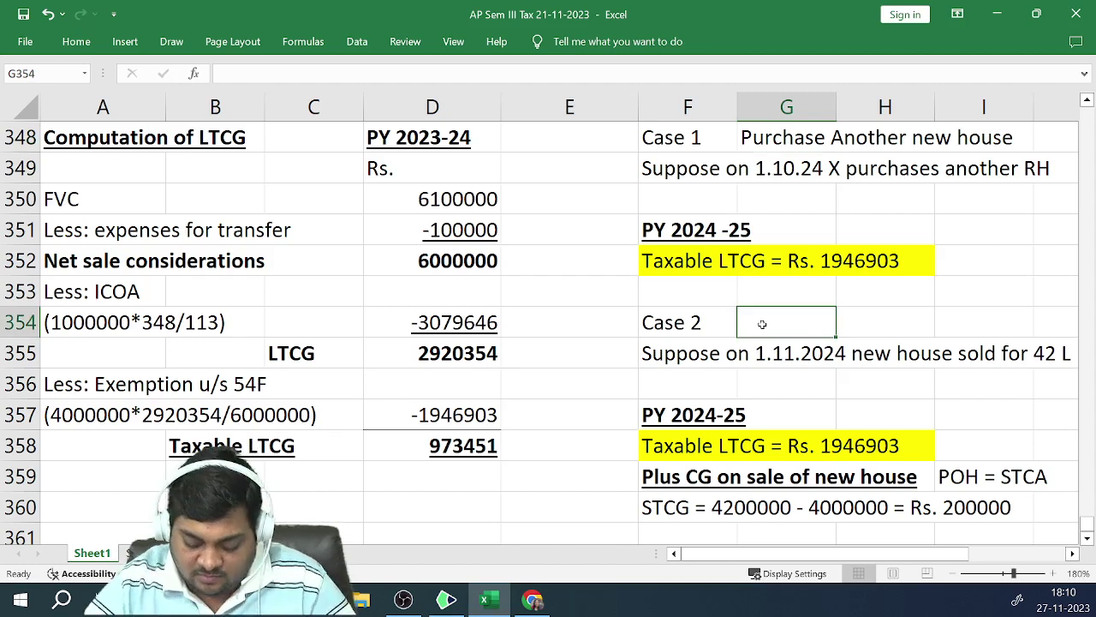
type("Sold New")
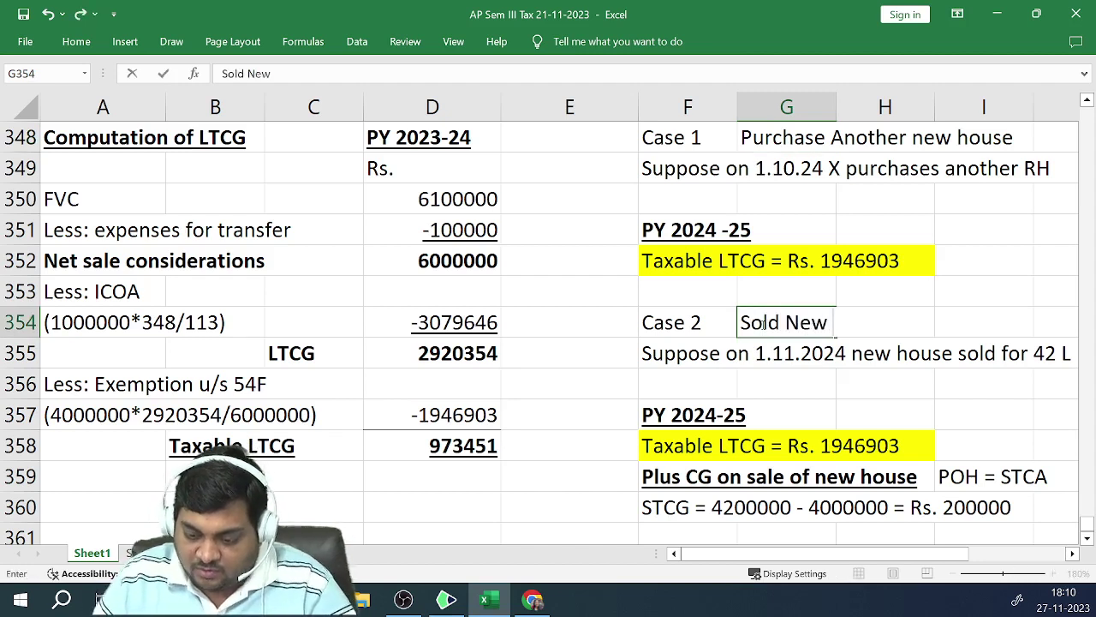
type(" house w")
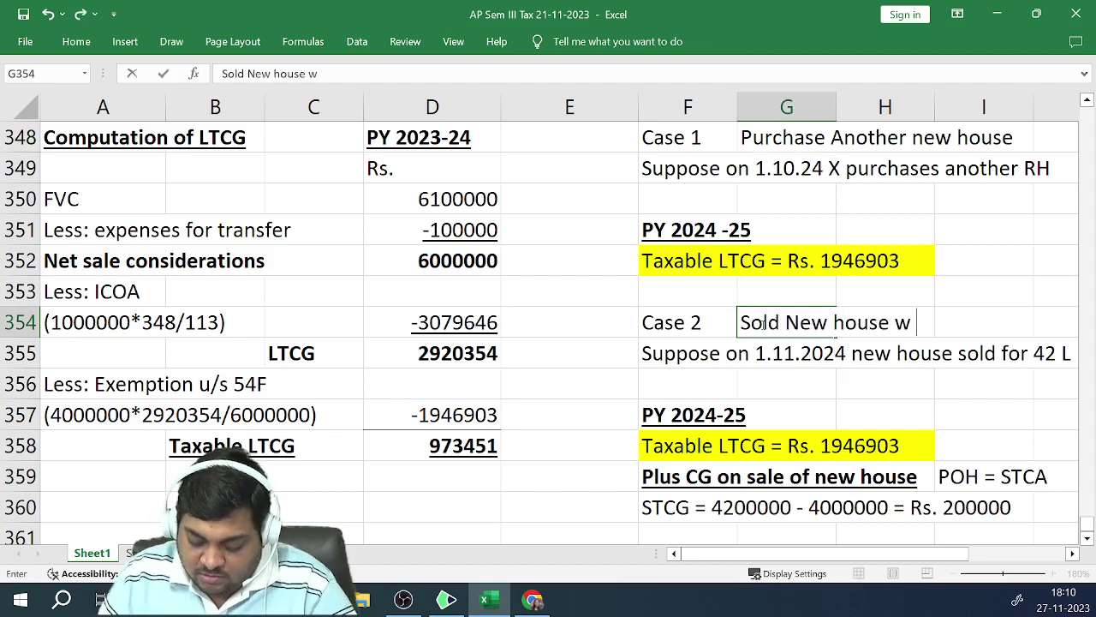
type("ithin 3")
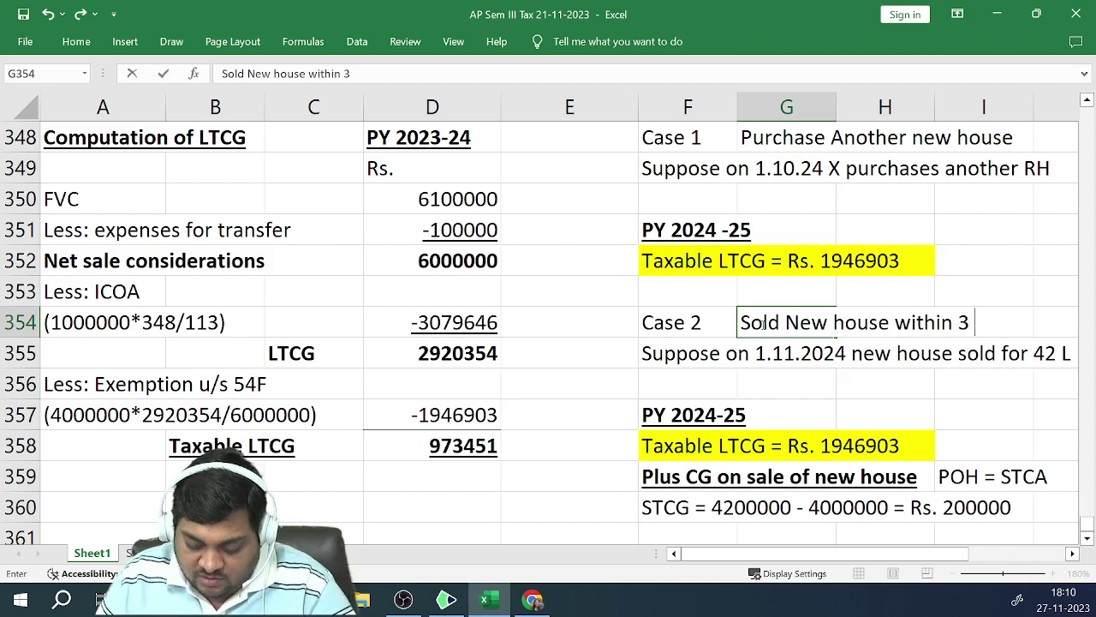
type(" years")
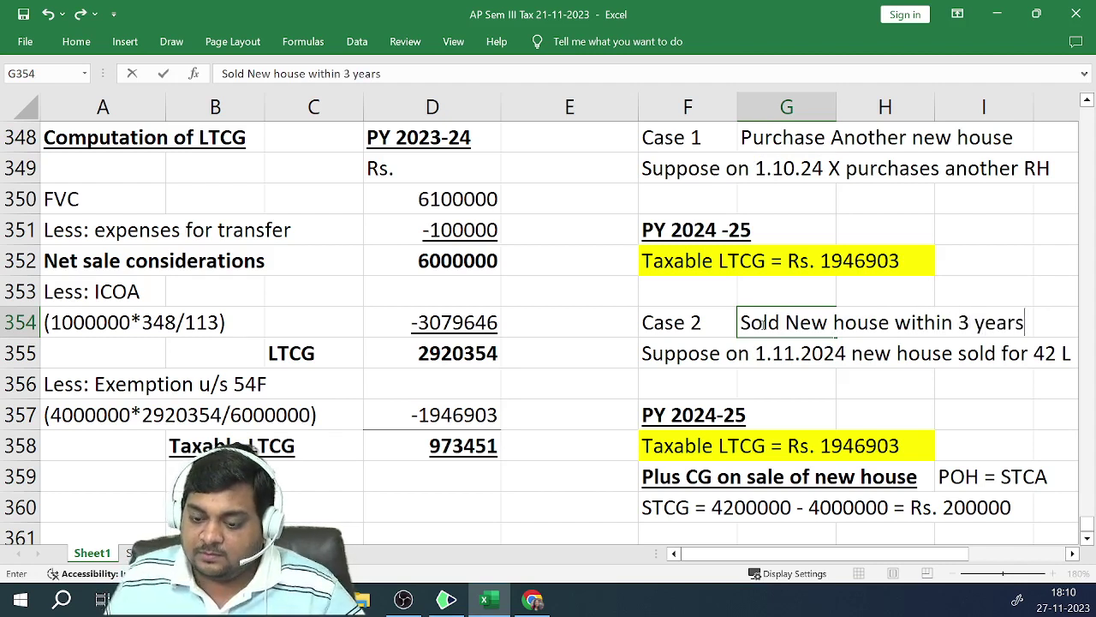
key("Return")
key("Left")
key("Left")
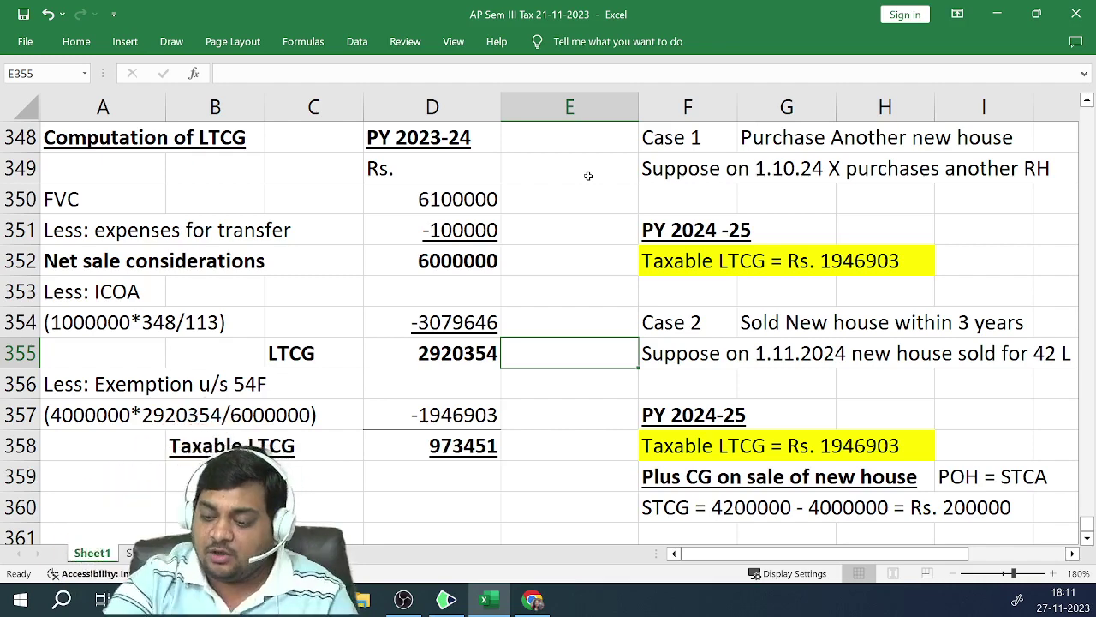
left_click(843, 507)
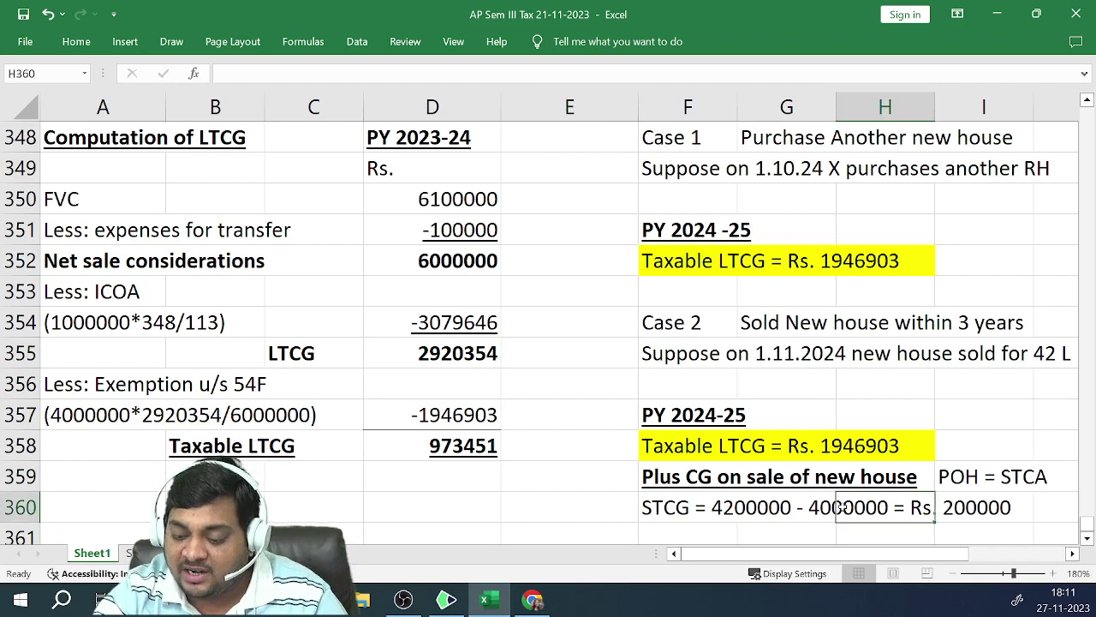
left_click(973, 507)
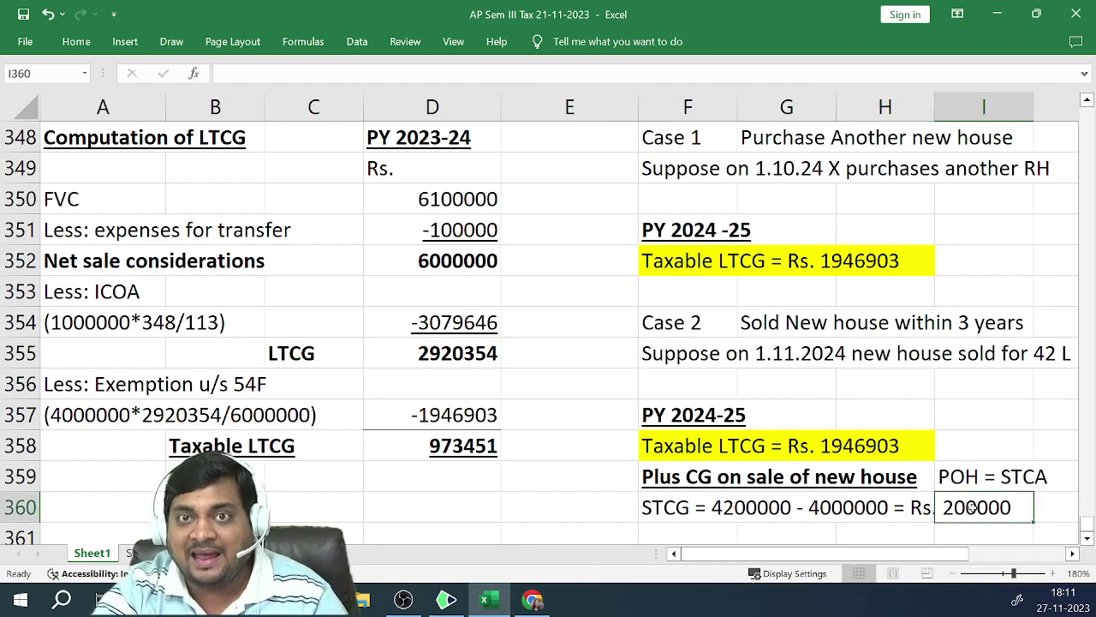
left_click(830, 448)
left_click(914, 444)
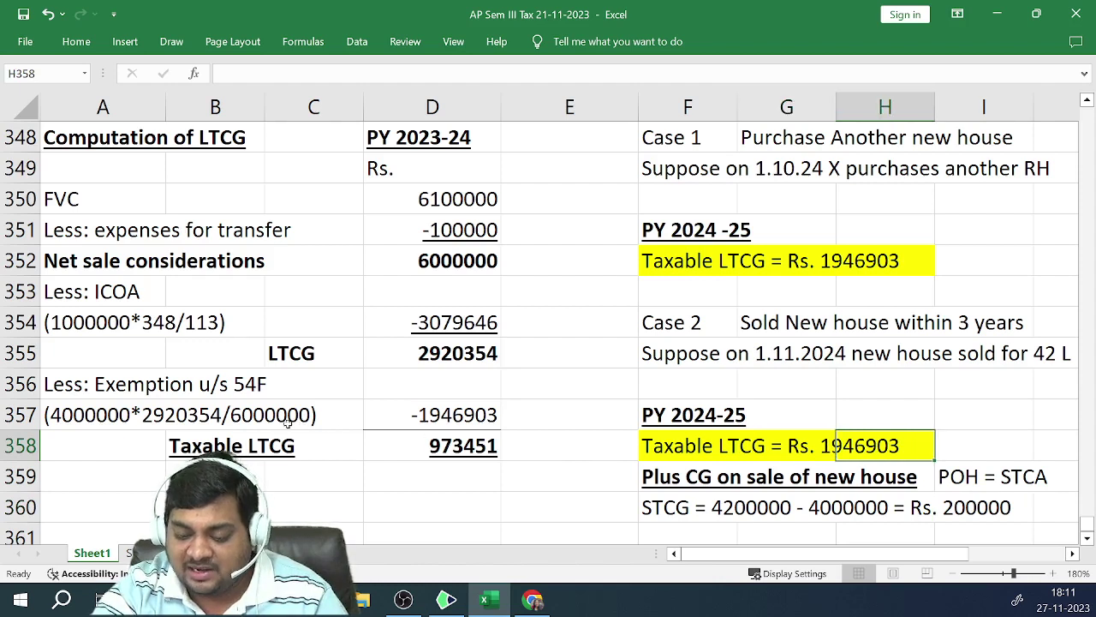
left_click(577, 426)
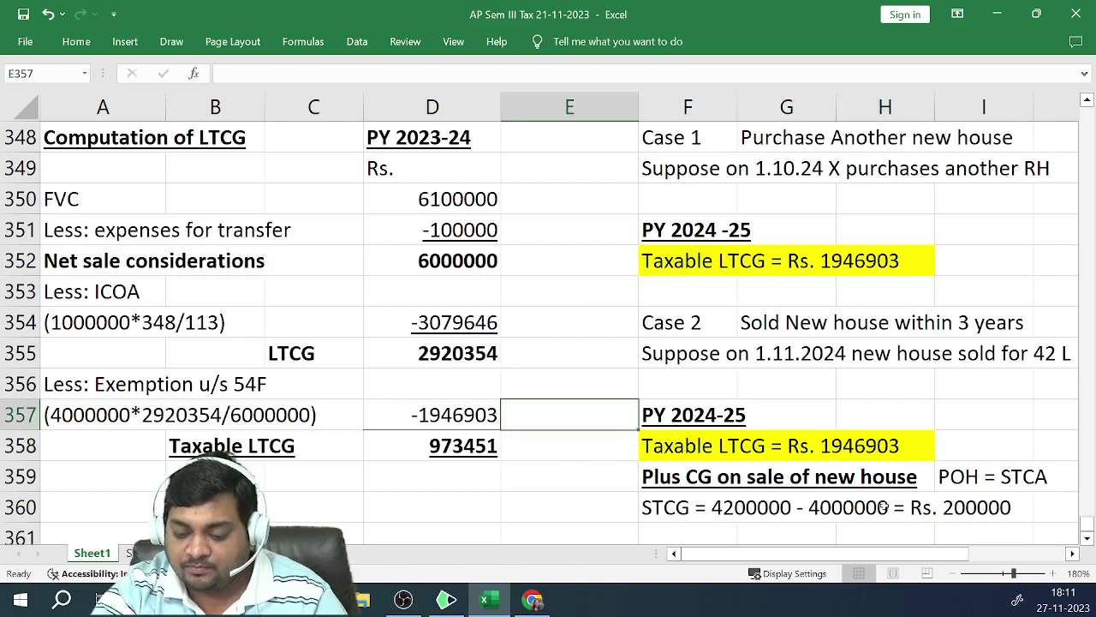
left_click(988, 530)
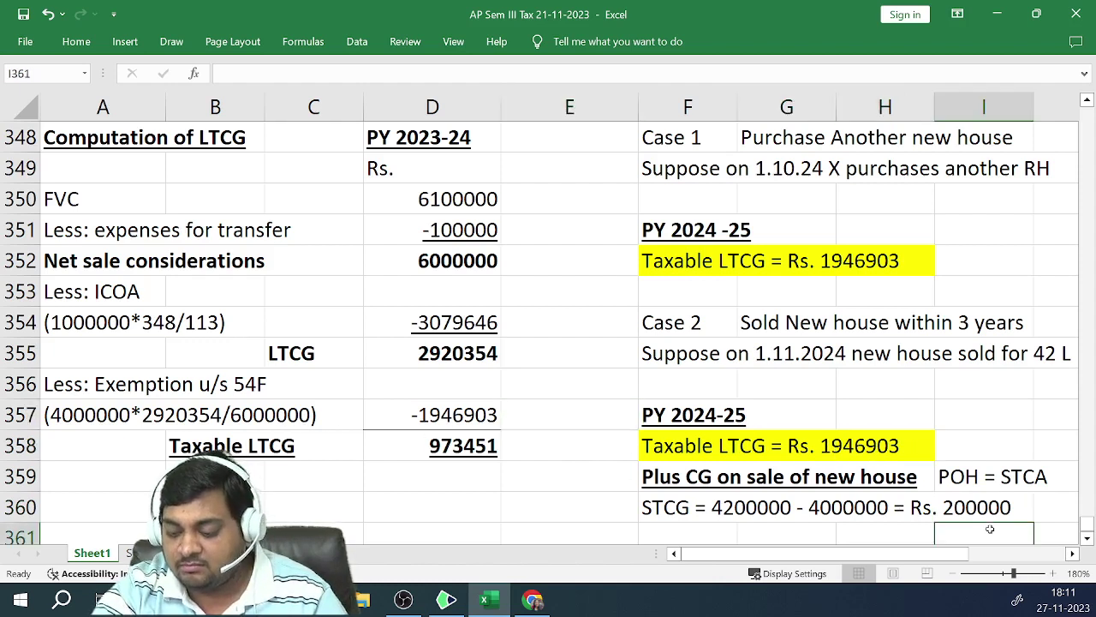
left_click(618, 502)
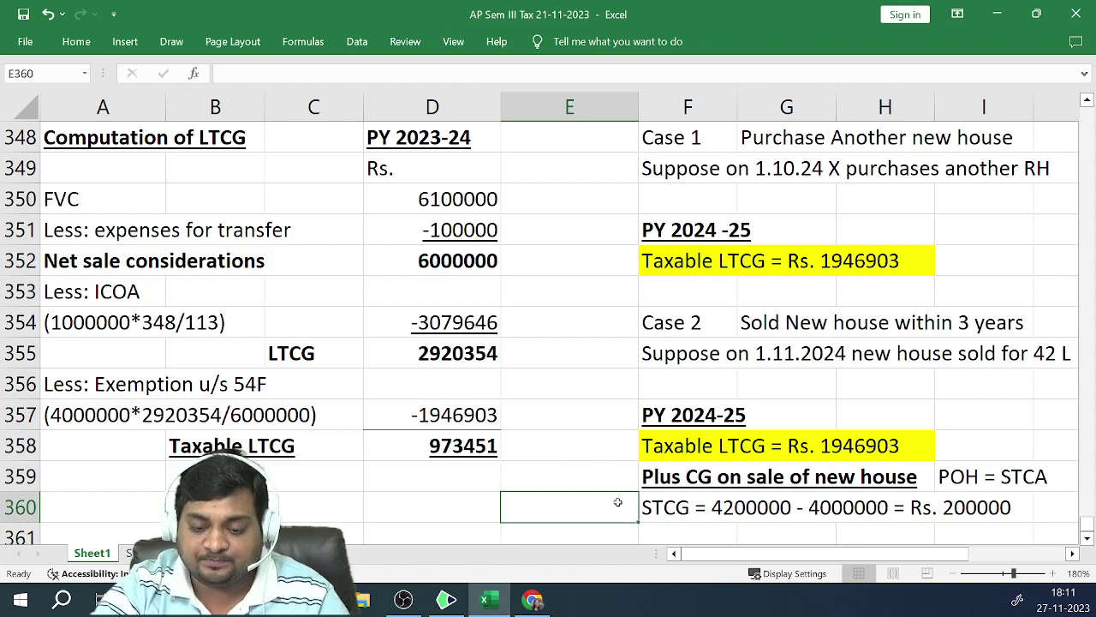